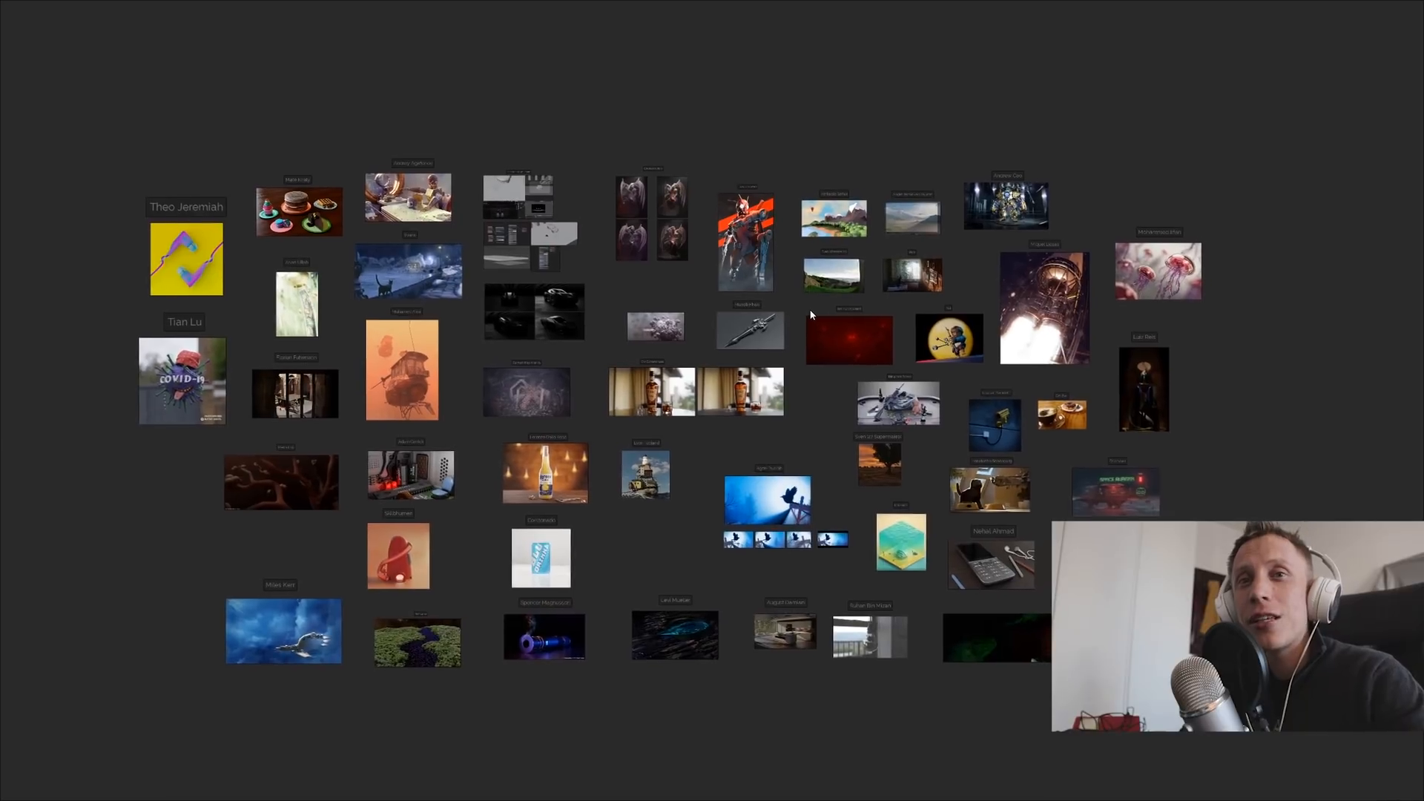
- Look over the board of submitted 3D renders, closing in on individual artworks
{"action": "scroll", "coordinate": [814, 313], "scroll_direction": "up", "scroll_amount": 3}
{"action": "middle_click_drag", "start_coordinate": [800, 321], "coordinate": [826, 276]}
{"action": "scroll", "coordinate": [853, 334], "scroll_direction": "up", "scroll_amount": 2}
{"action": "mouse_move", "coordinate": [856, 337]}
{"action": "middle_mouse_down"}
{"action": "mouse_move", "coordinate": [1001, 475]}
{"action": "mouse_move", "coordinate": [1118, 303]}
{"action": "mouse_move", "coordinate": [1106, 260]}
{"action": "mouse_move", "coordinate": [1052, 269]}
{"action": "mouse_move", "coordinate": [982, 242]}
{"action": "mouse_move", "coordinate": [888, 243]}
{"action": "mouse_move", "coordinate": [858, 256]}
{"action": "mouse_move", "coordinate": [849, 300]}
{"action": "mouse_move", "coordinate": [881, 344]}
{"action": "middle_mouse_up"}
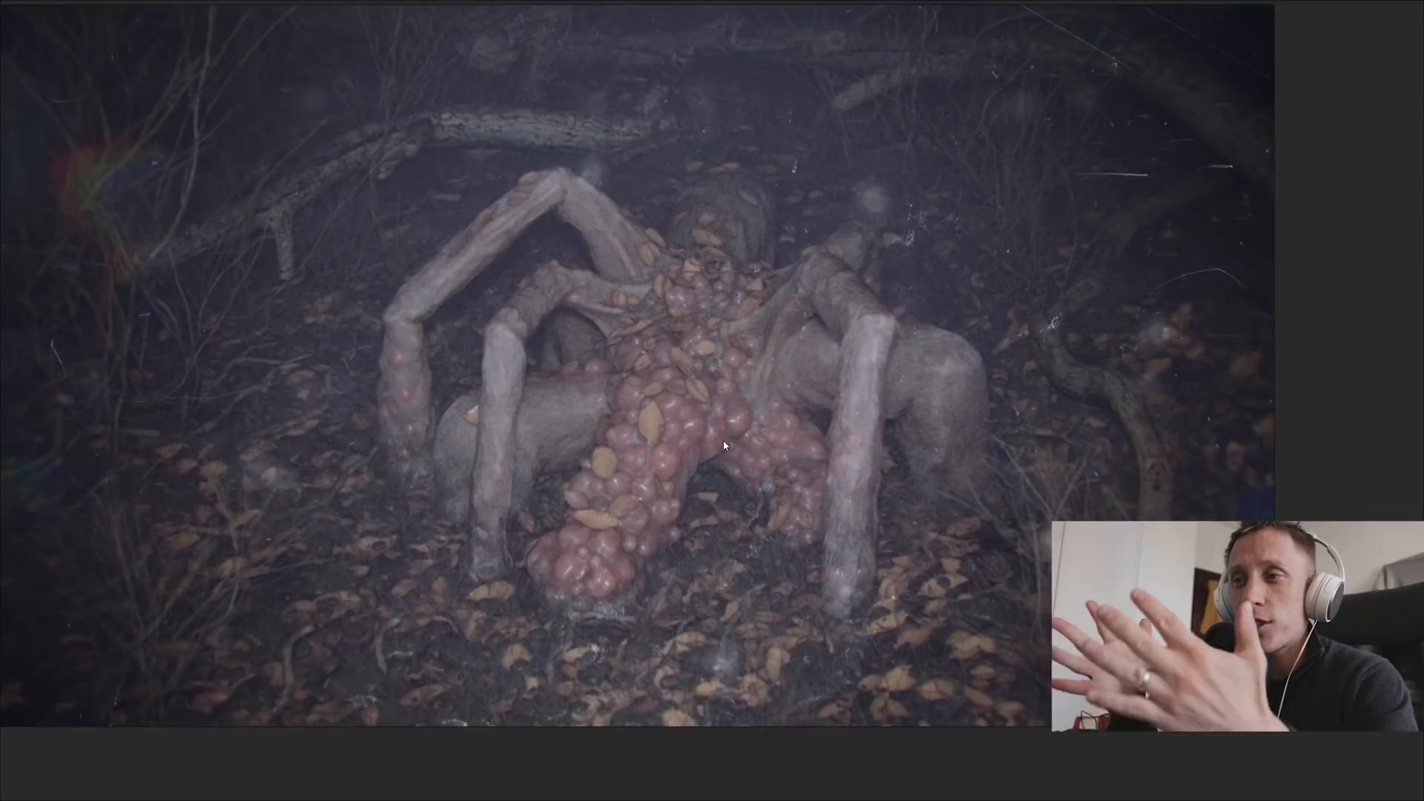
{"action": "middle_click_drag", "start_coordinate": [724, 445], "coordinate": [754, 493]}
{"action": "scroll", "coordinate": [768, 478], "scroll_direction": "up", "scroll_amount": 2}
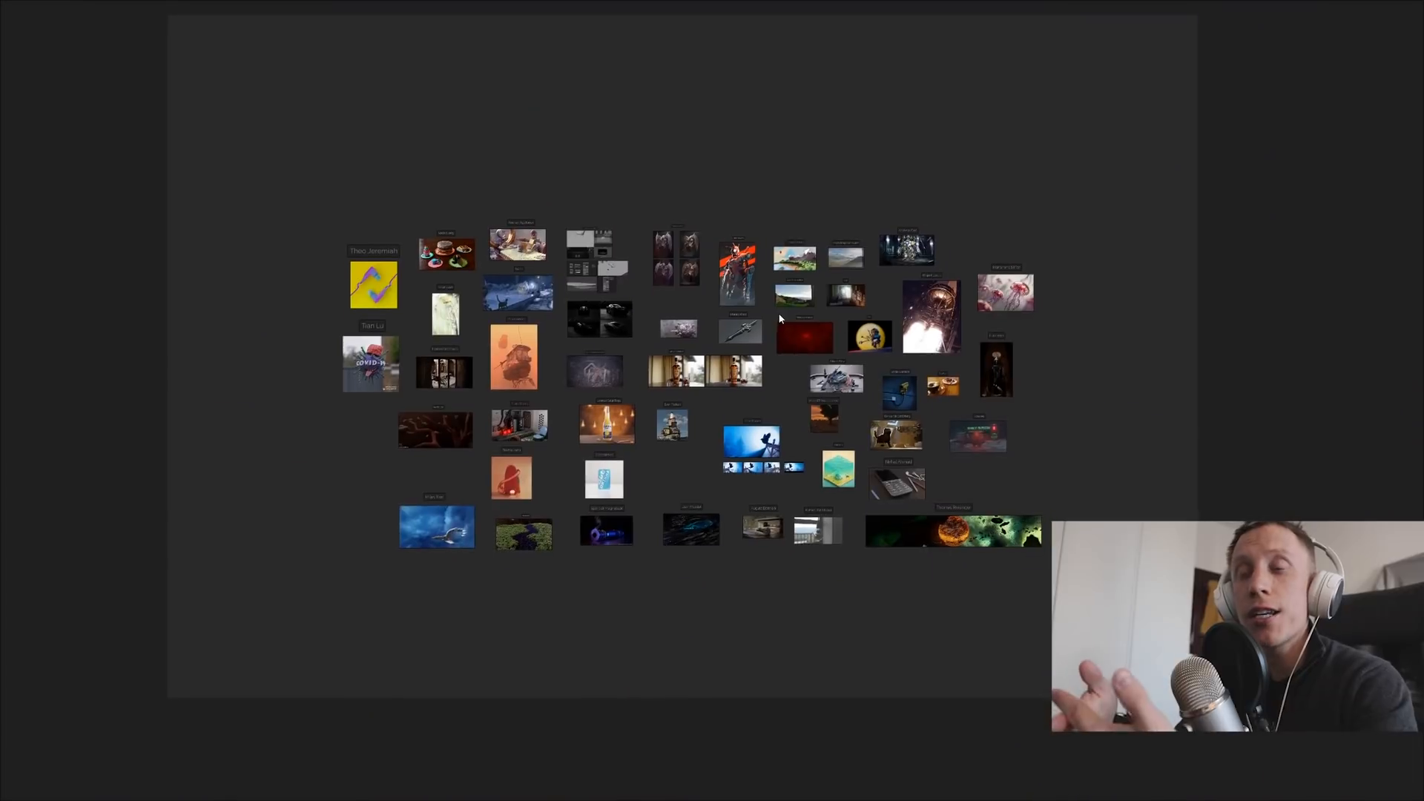
{"action": "middle_click_drag", "start_coordinate": [781, 315], "coordinate": [813, 319]}
{"action": "scroll", "coordinate": [765, 341], "scroll_direction": "up", "scroll_amount": 3}
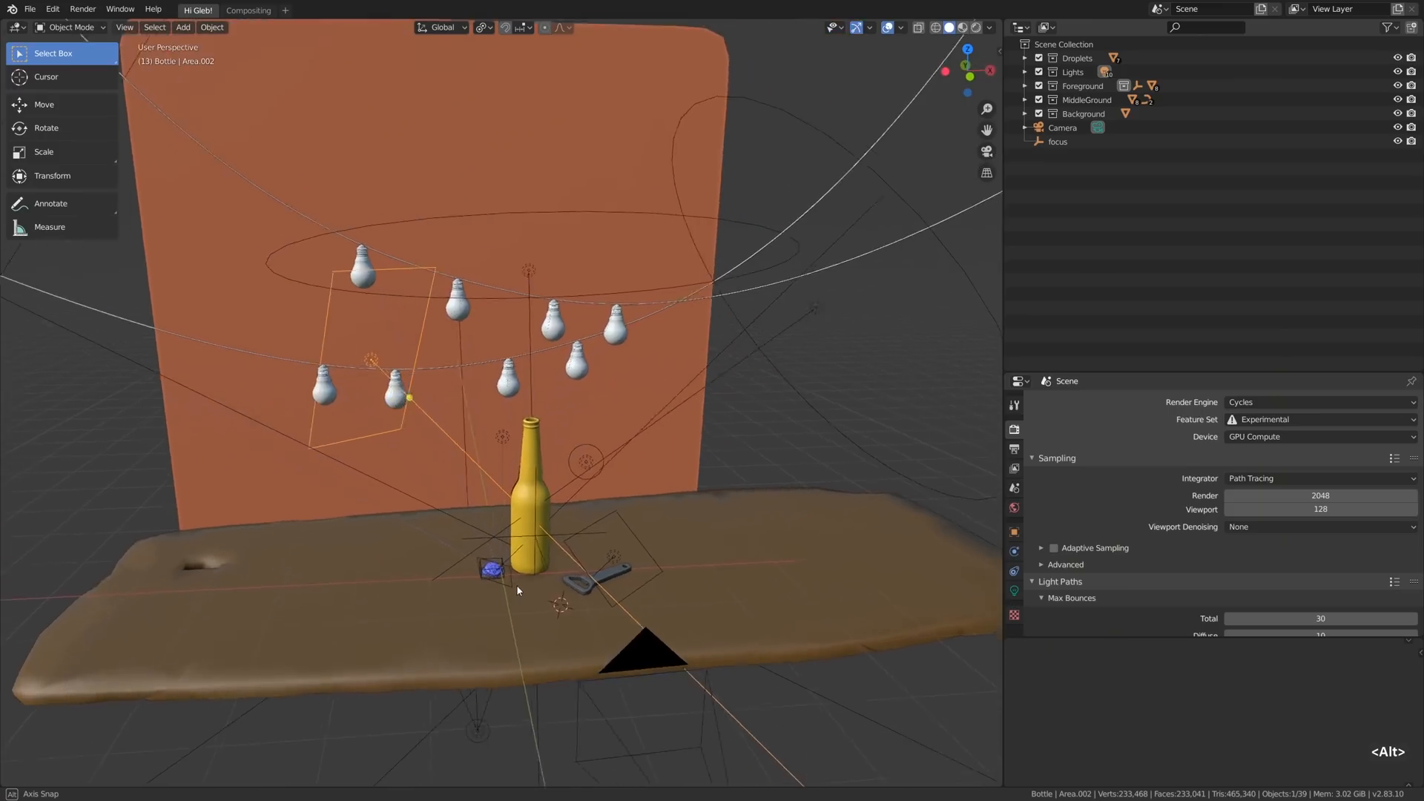
- Preview the Corona bottle scene in Material Preview and Rendered shading, explore the surrounding environment, and frame the scene through the camera
{"action": "middle_click_drag", "start_coordinate": [517, 584], "coordinate": [532, 577]}
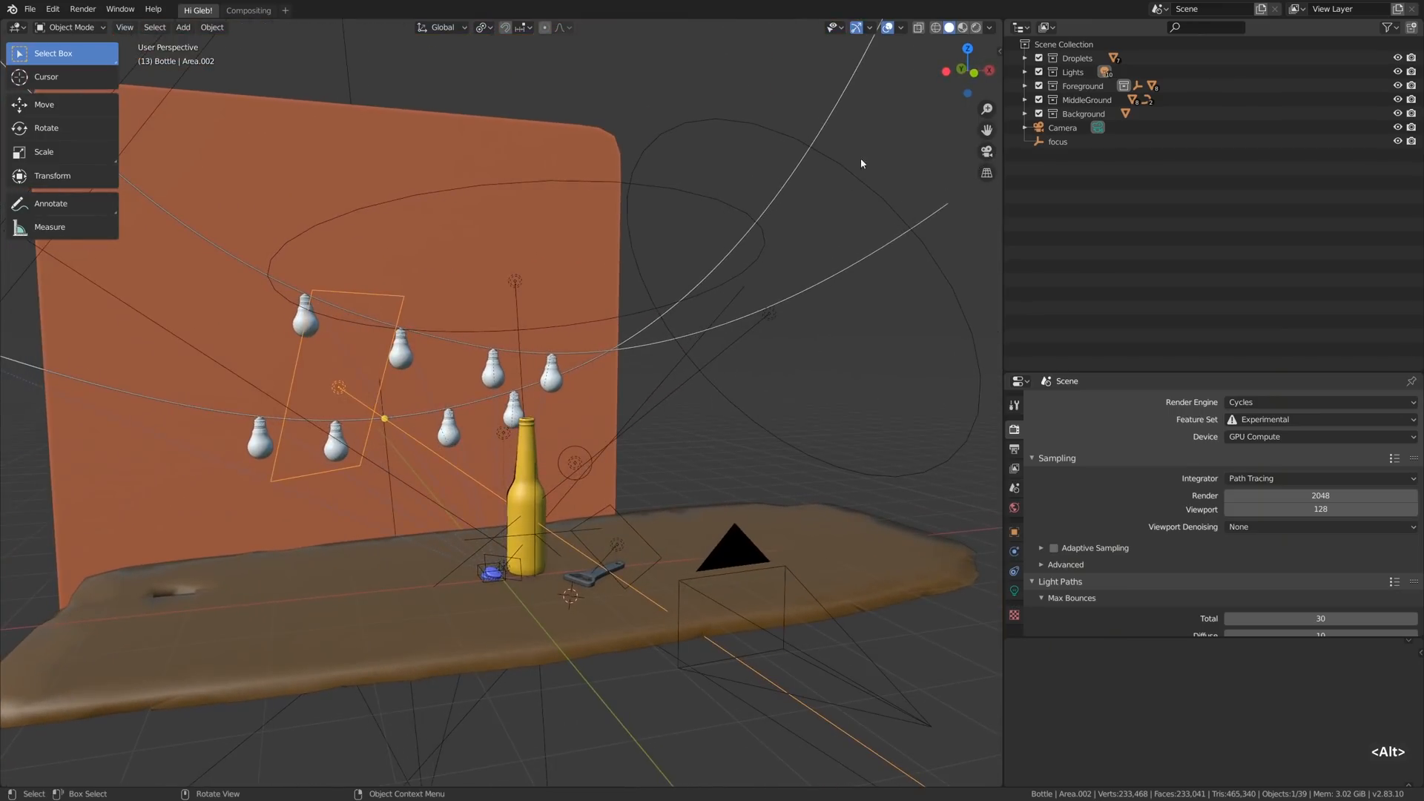
{"action": "left_click", "coordinate": [962, 28]}
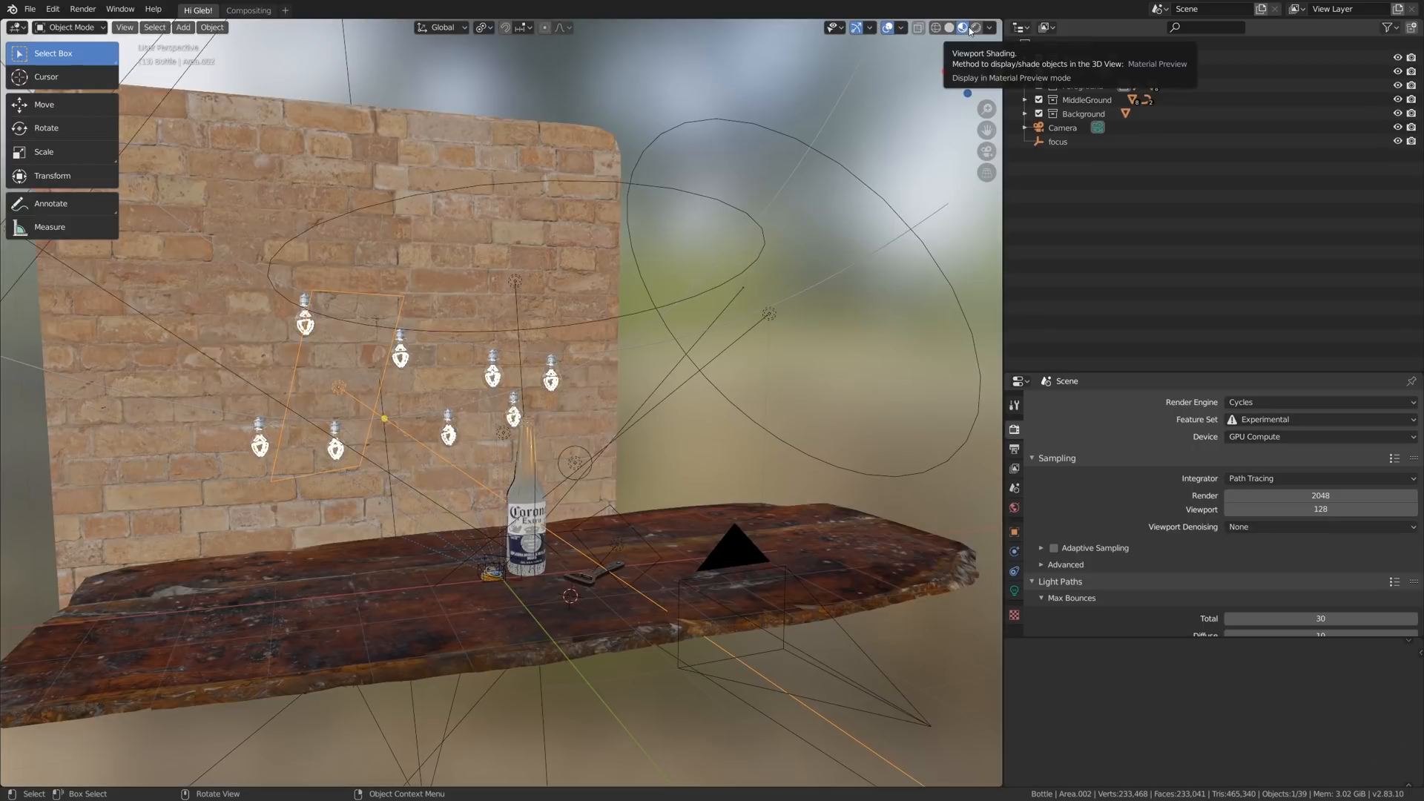
{"action": "left_click", "coordinate": [976, 27]}
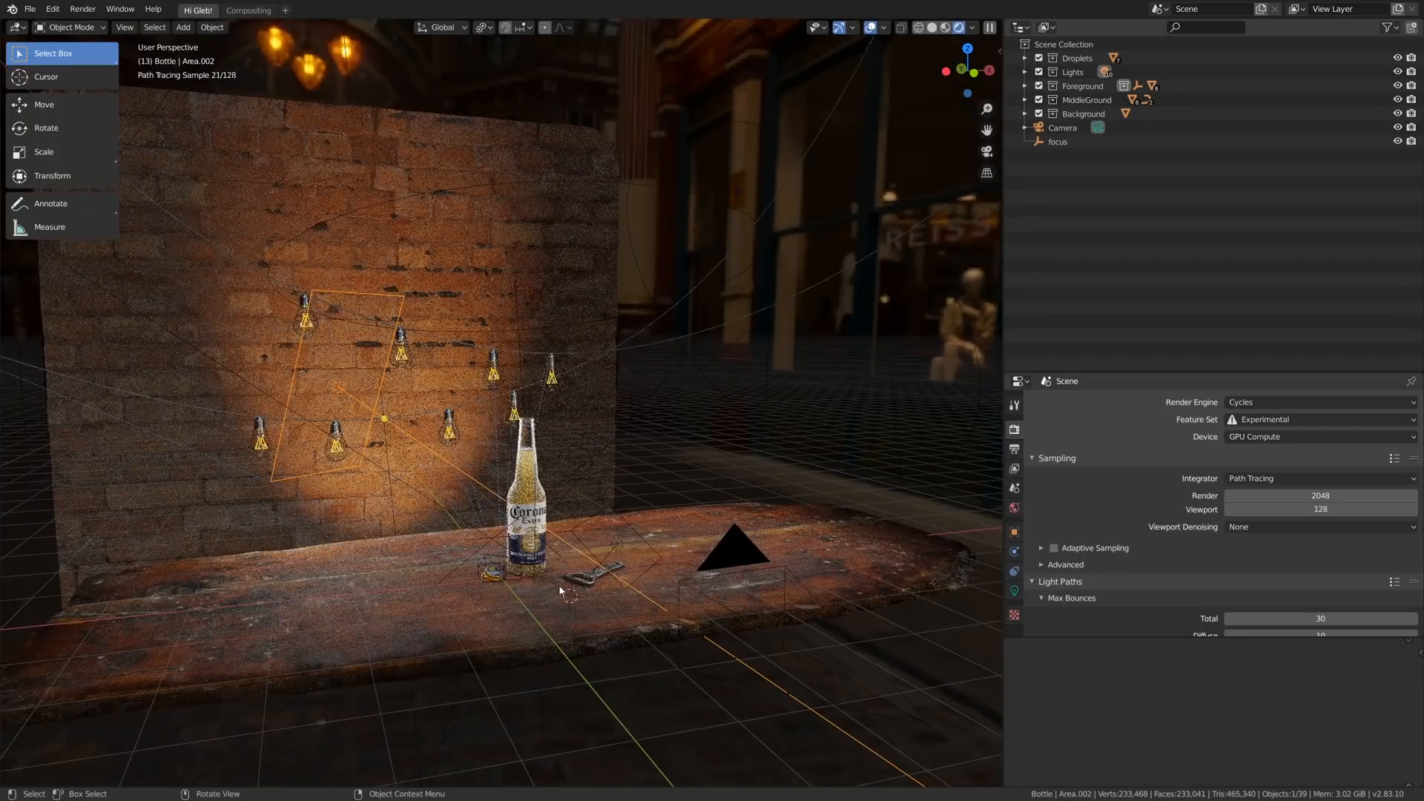
{"action": "key", "text": "shift+grave"}
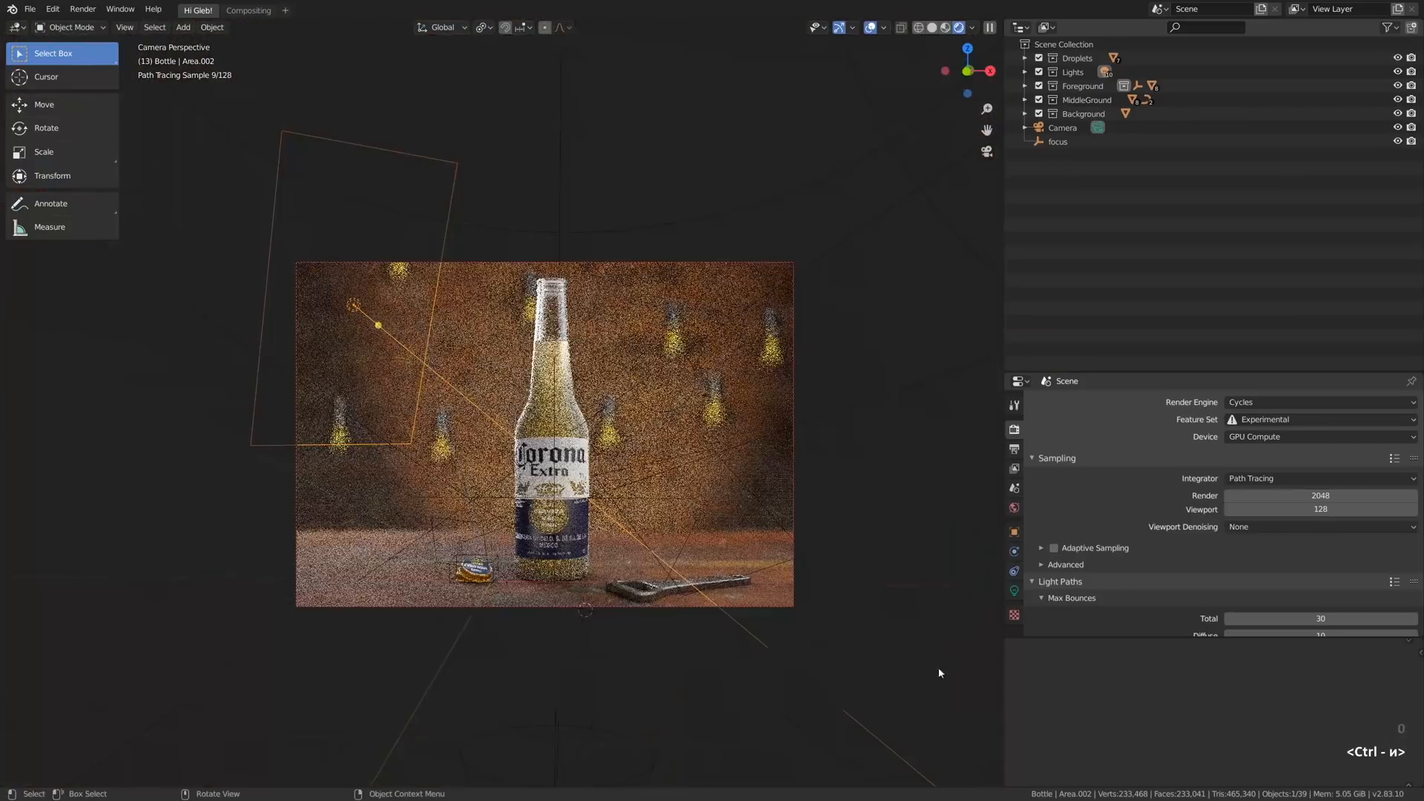
{"action": "scroll", "coordinate": [590, 517], "scroll_direction": "up", "scroll_amount": 3}
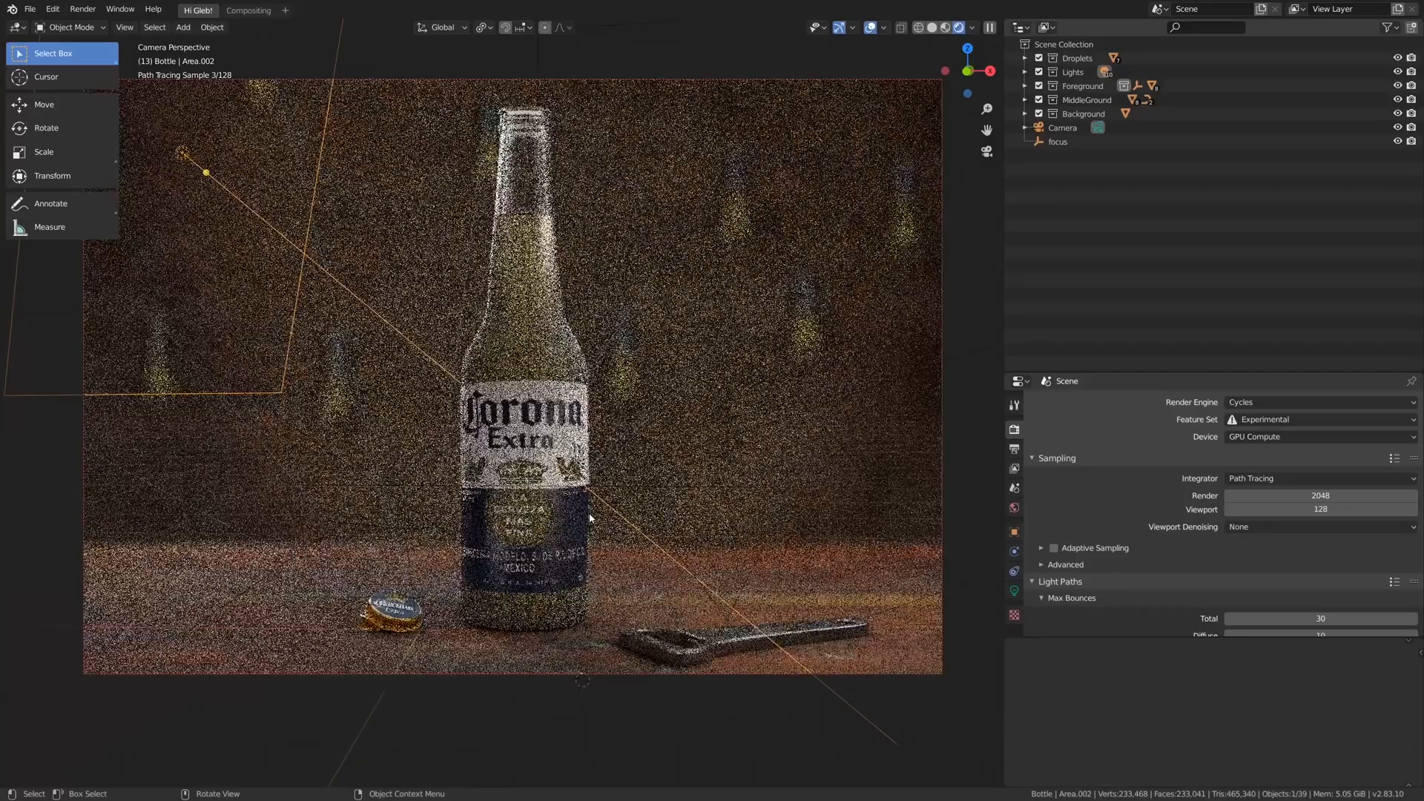
{"action": "scroll", "coordinate": [593, 523], "scroll_direction": "down", "scroll_amount": 3}
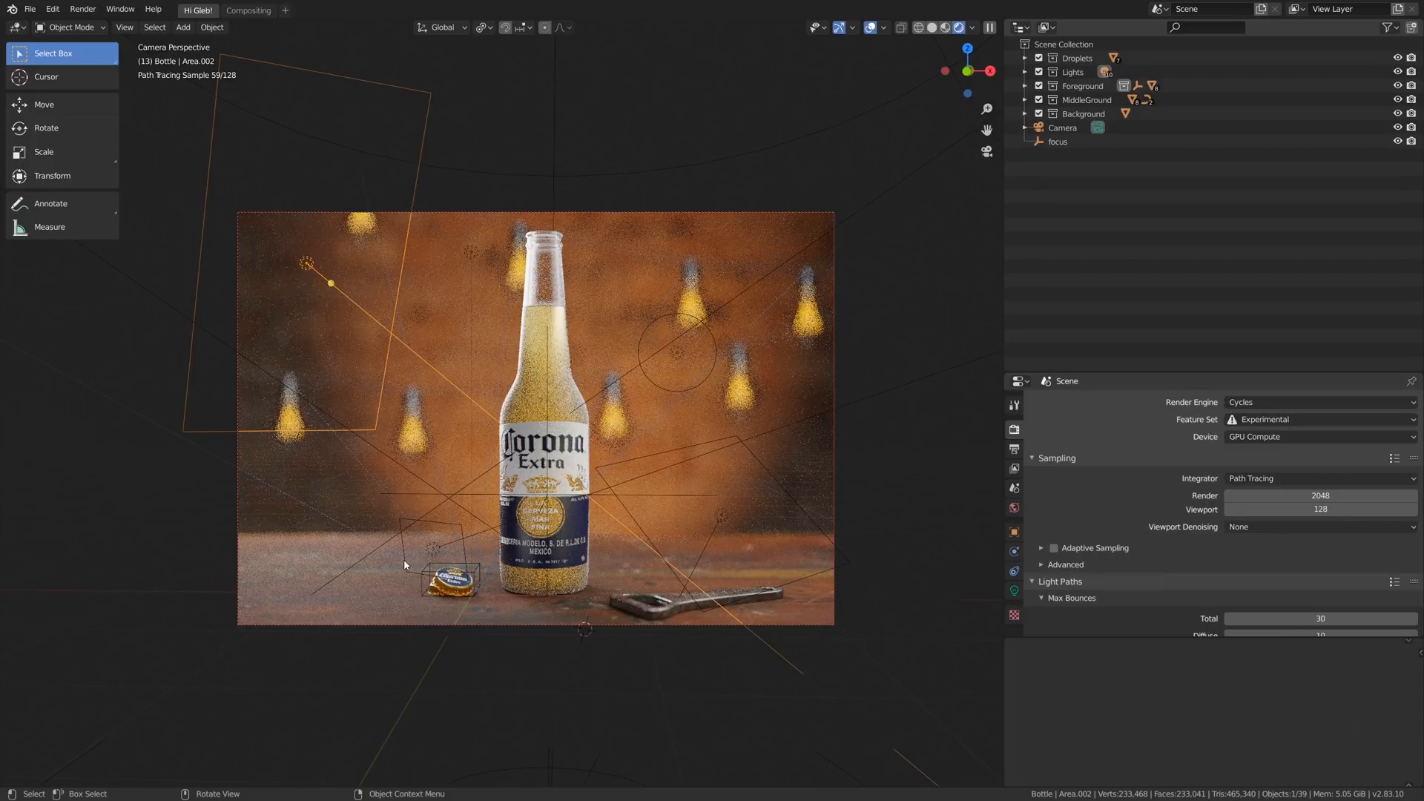
- Restrict the render region to the bottle cap for a close look, and restore it to the full camera frame
{"action": "key", "text": "ctrl+b"}
{"action": "left_click_drag", "start_coordinate": [388, 531], "coordinate": [515, 614]}
{"action": "scroll", "coordinate": [475, 586], "scroll_direction": "up", "scroll_amount": 5}
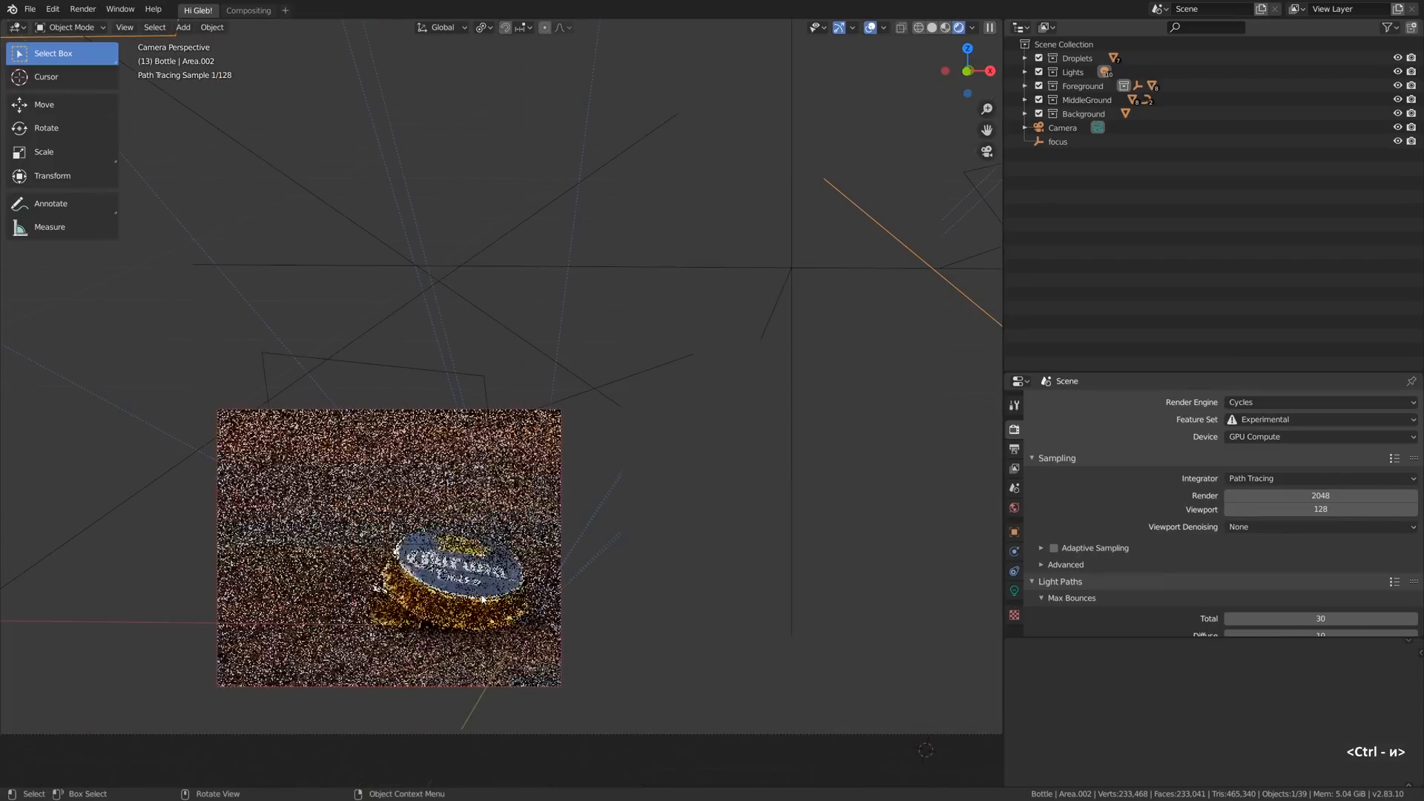
{"action": "scroll", "coordinate": [486, 597], "scroll_direction": "down", "scroll_amount": 6}
{"action": "scroll", "coordinate": [594, 643], "scroll_direction": "up", "scroll_amount": 2}
{"action": "scroll", "coordinate": [586, 630], "scroll_direction": "up", "scroll_amount": 3}
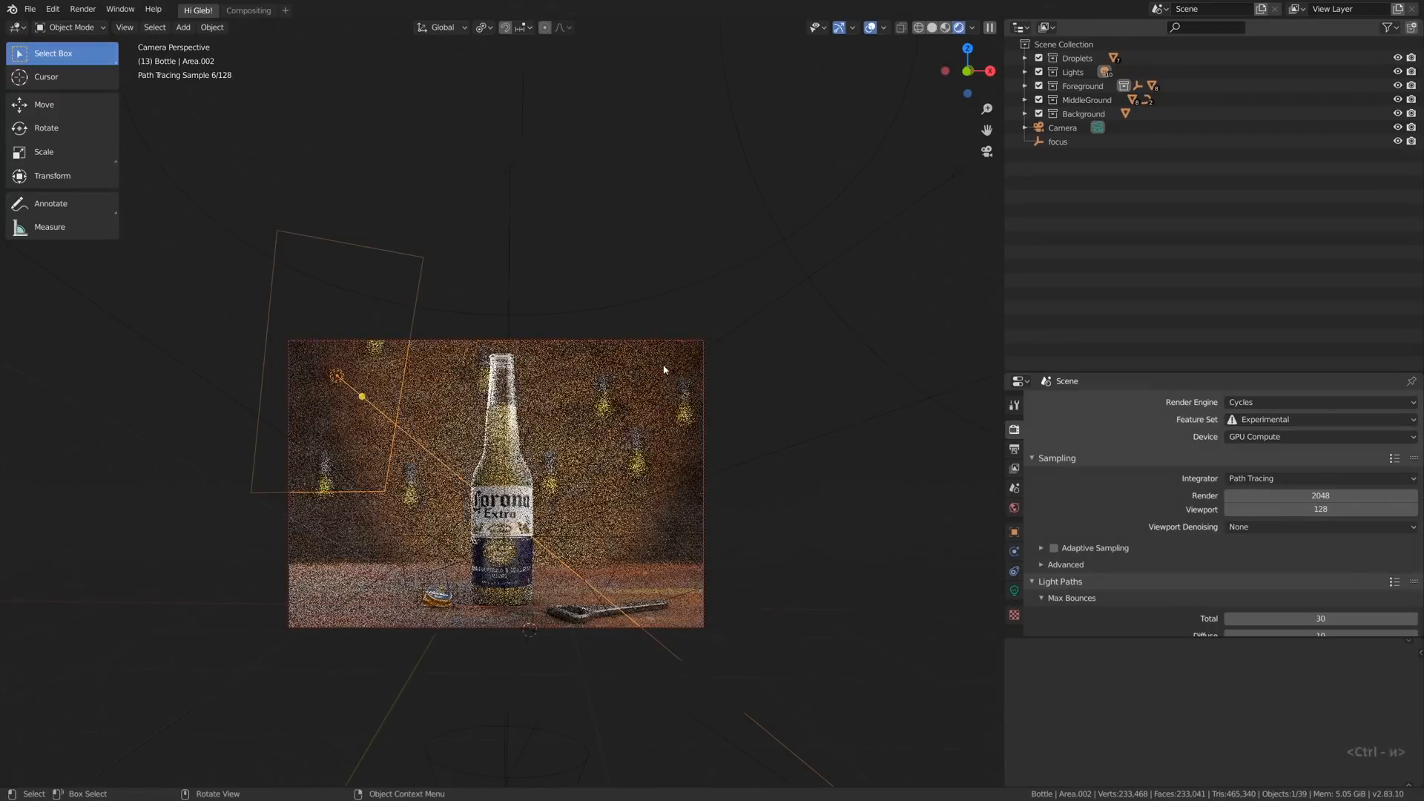
- Try to move the selected area light across the bottle scene
{"action": "key", "text": "g"}
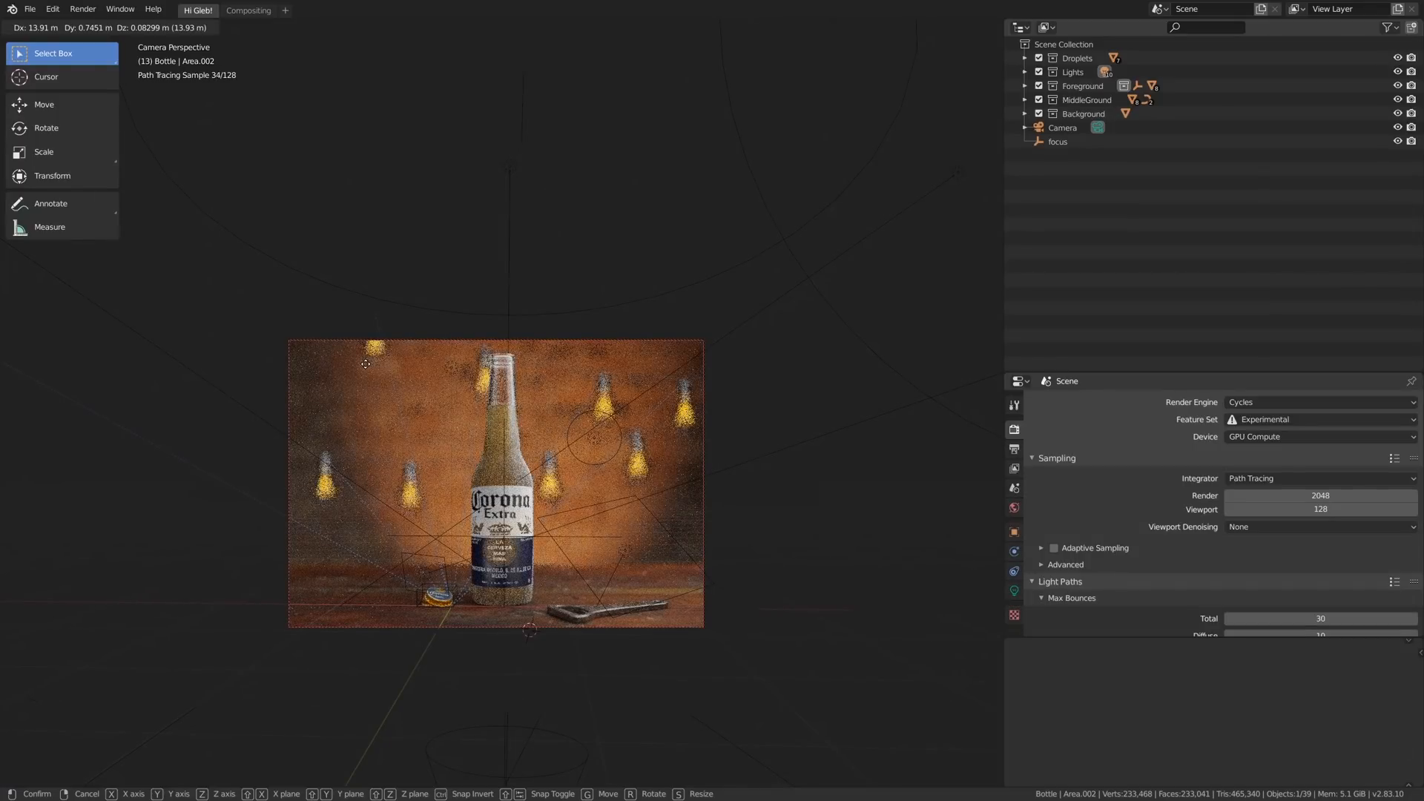
{"action": "right_click", "coordinate": [366, 364]}
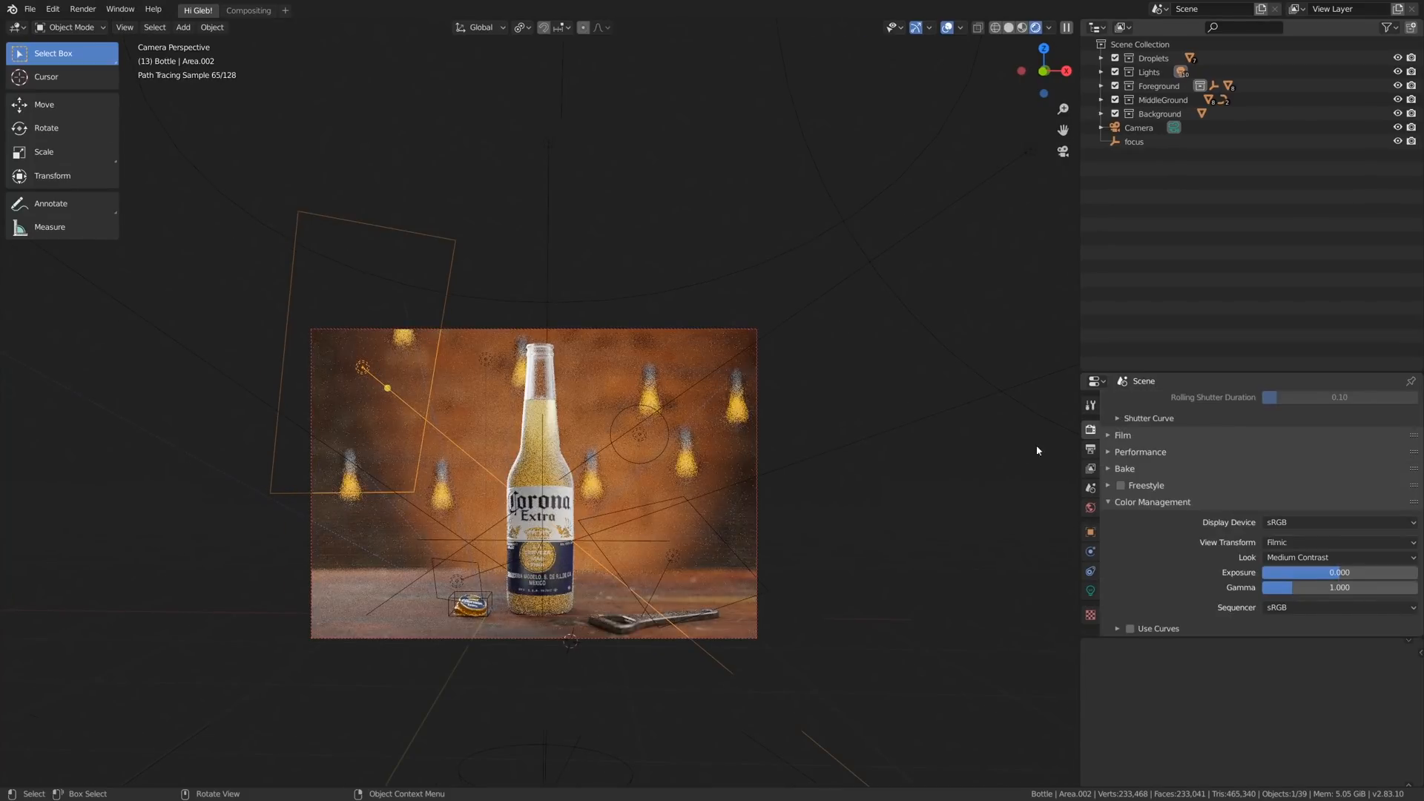
- Set Viewport Denoising to OptiX AI-Accelerated and check the denoised bottle scene from a free angle and through the camera
{"action": "scroll", "coordinate": [1208, 449], "scroll_direction": "up", "scroll_amount": 15}
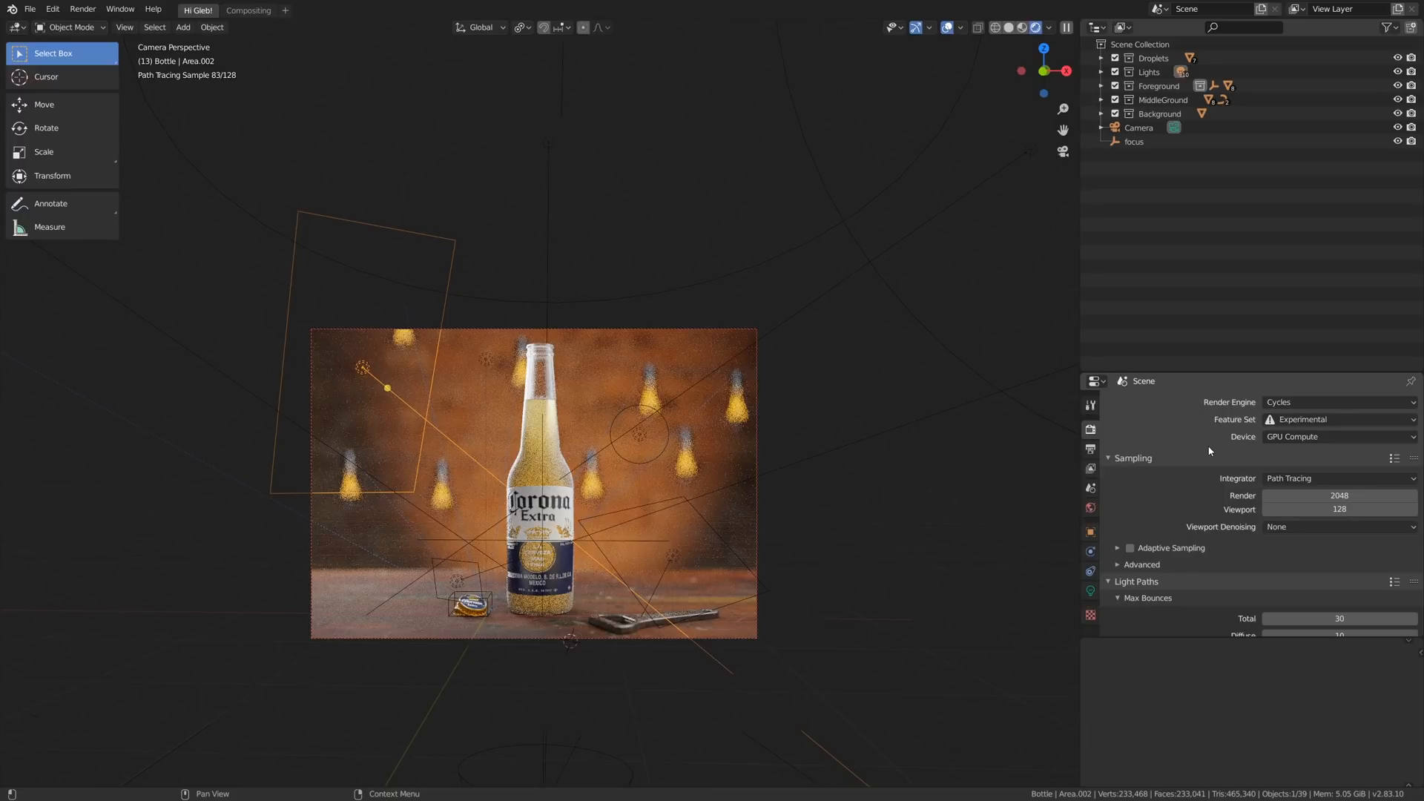
{"action": "left_click", "coordinate": [1292, 528]}
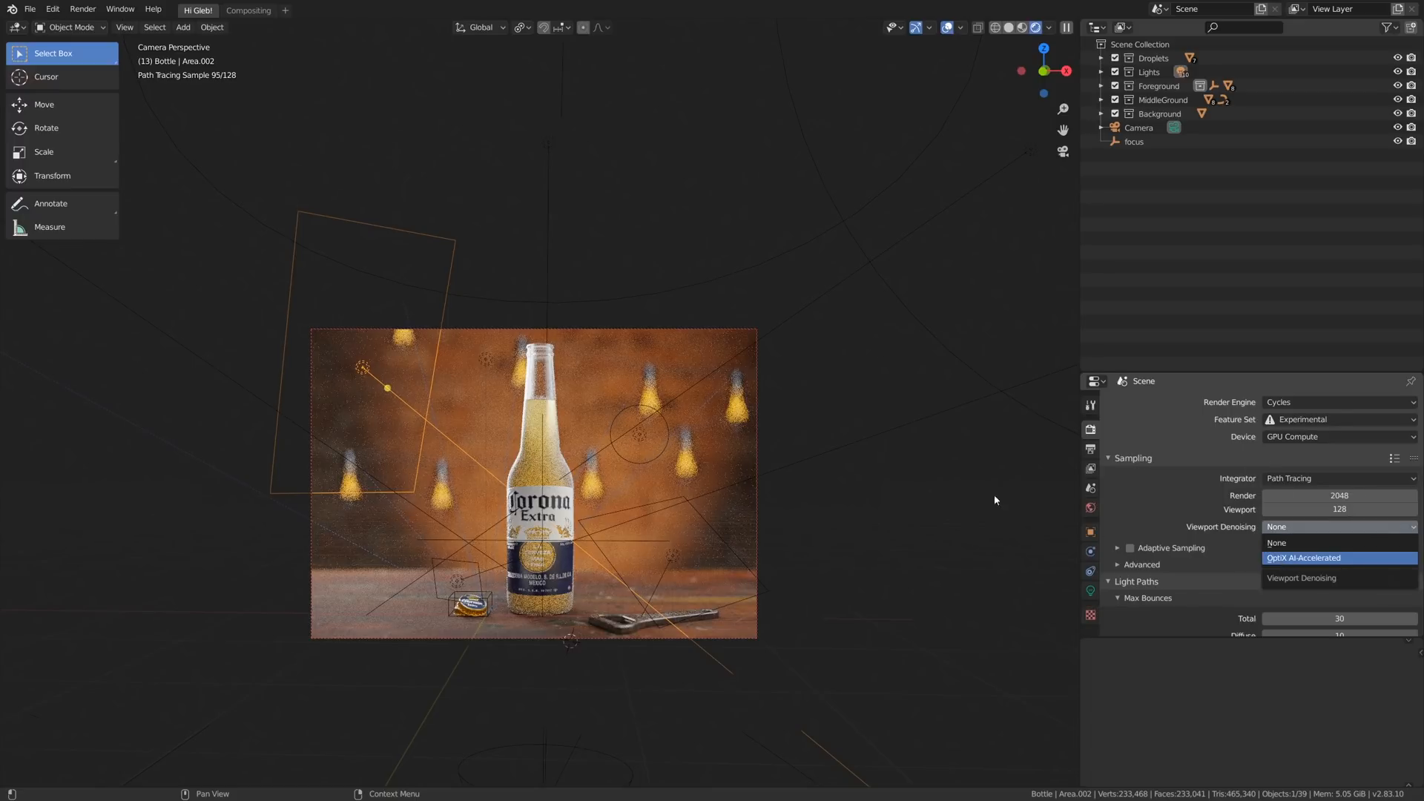
{"action": "left_click", "coordinate": [1306, 558]}
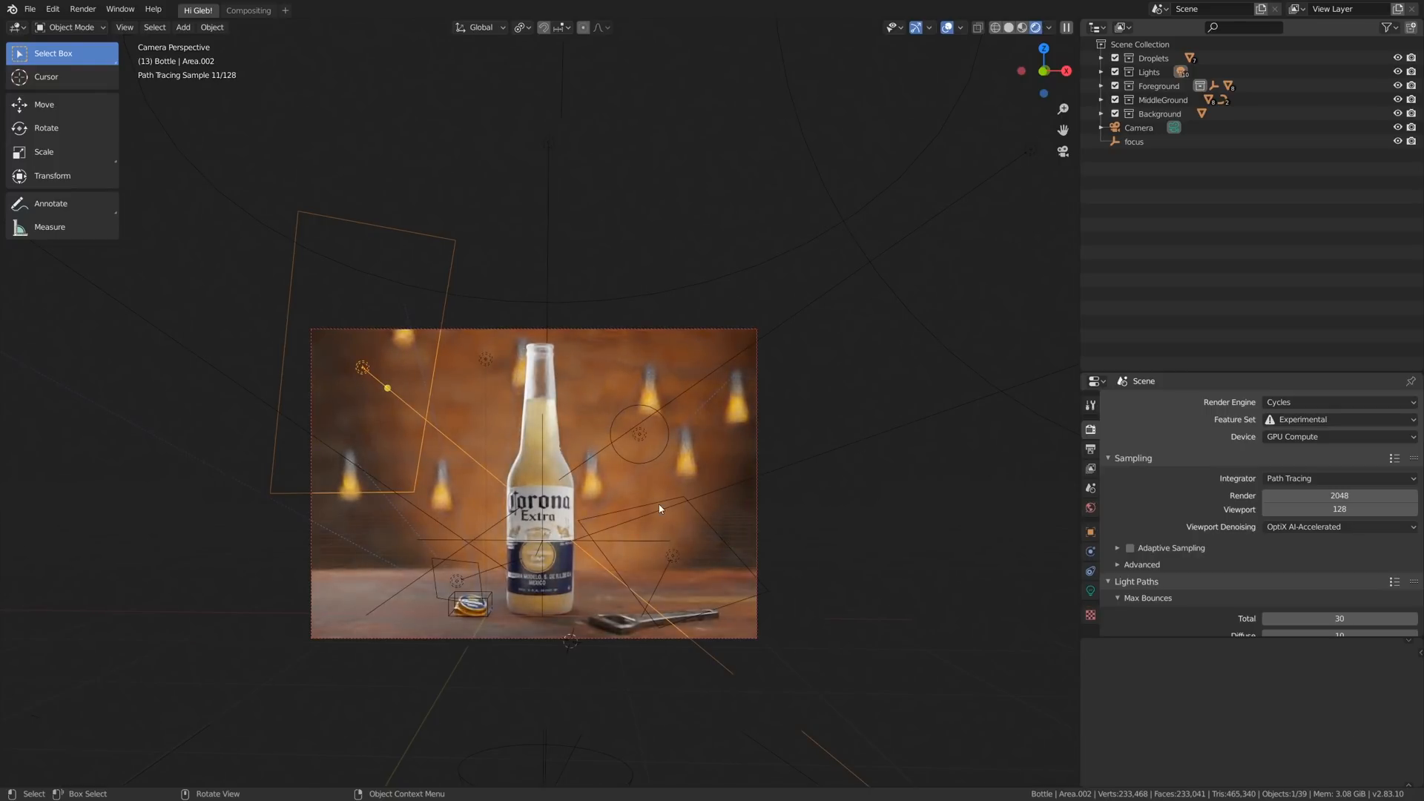
{"action": "scroll", "coordinate": [506, 517], "scroll_direction": "up", "scroll_amount": 1}
{"action": "left_click_drag", "start_coordinate": [534, 522], "coordinate": [532, 407], "text": "alt"}
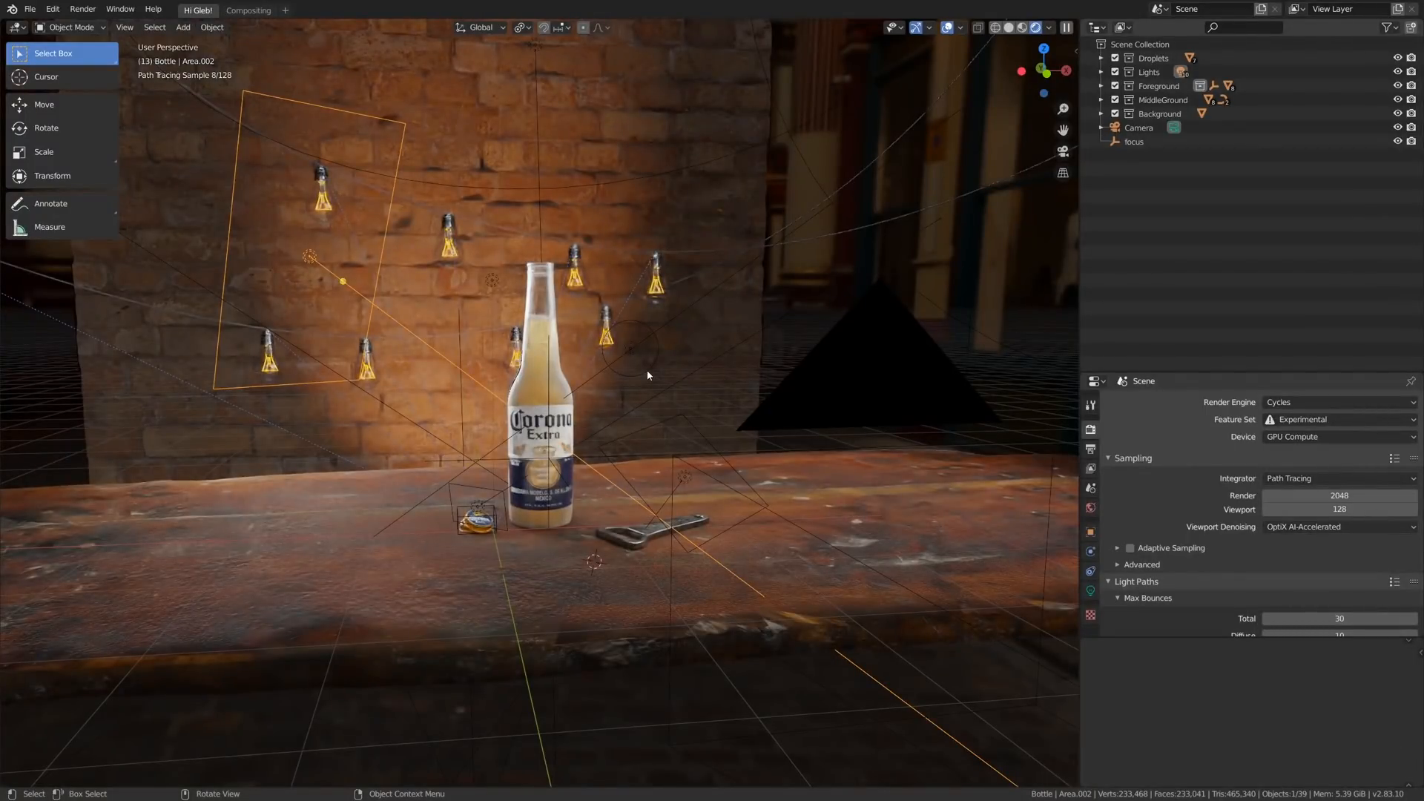
{"action": "key", "text": "KP_0"}
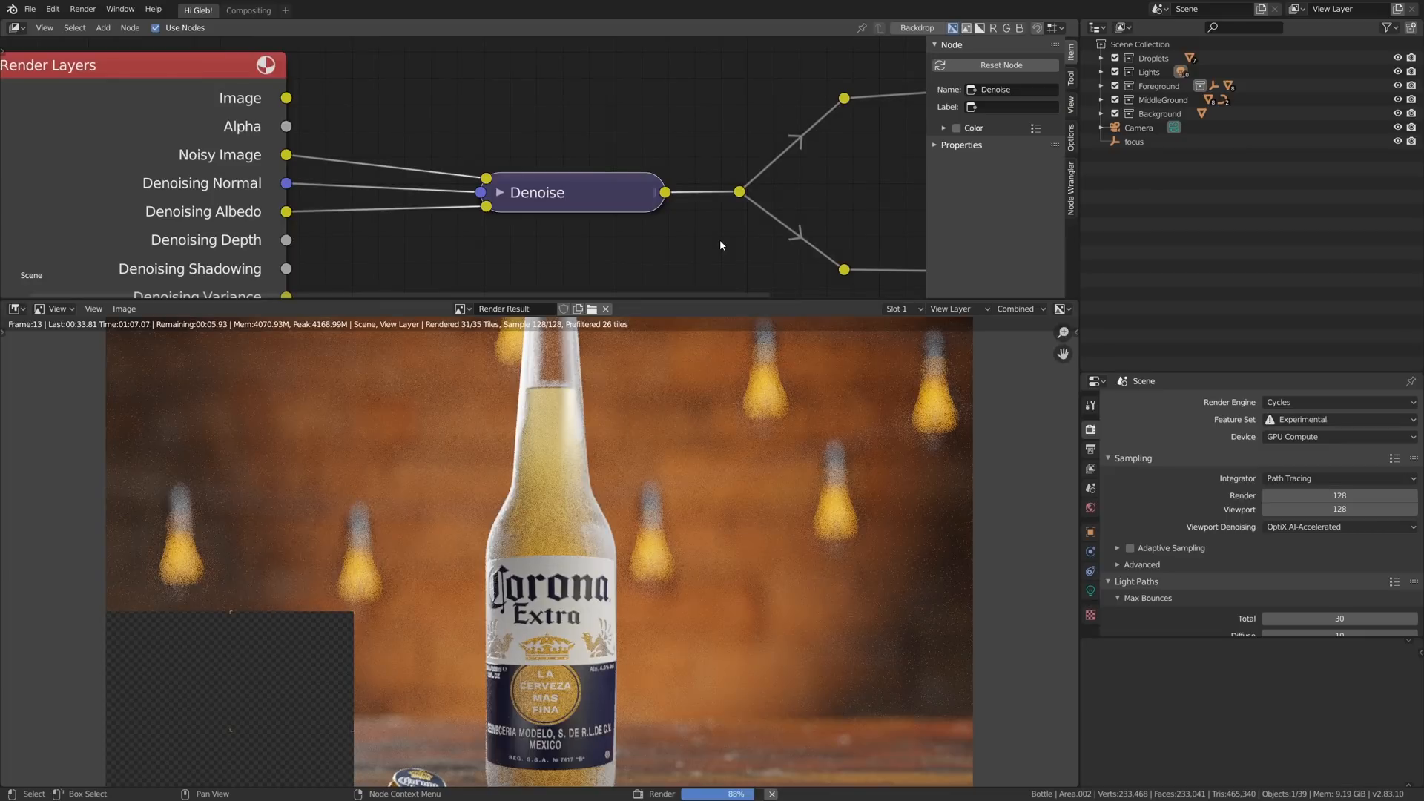
- Inspect the bottle render and toggle muting of the Denoise node to compare the image with and without denoising
{"action": "scroll", "coordinate": [630, 442], "scroll_direction": "down", "scroll_amount": 1}
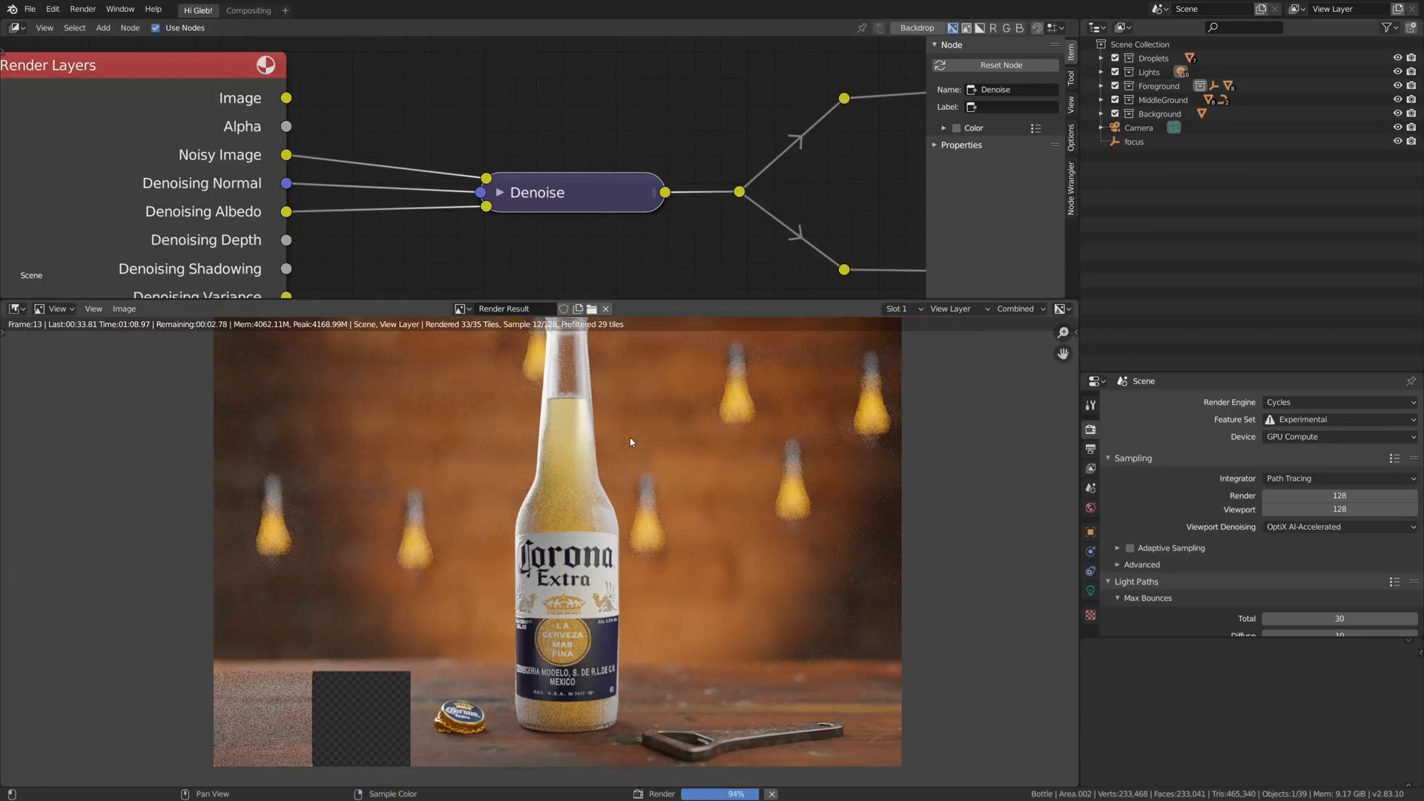
{"action": "scroll", "coordinate": [630, 443], "scroll_direction": "down", "scroll_amount": 1}
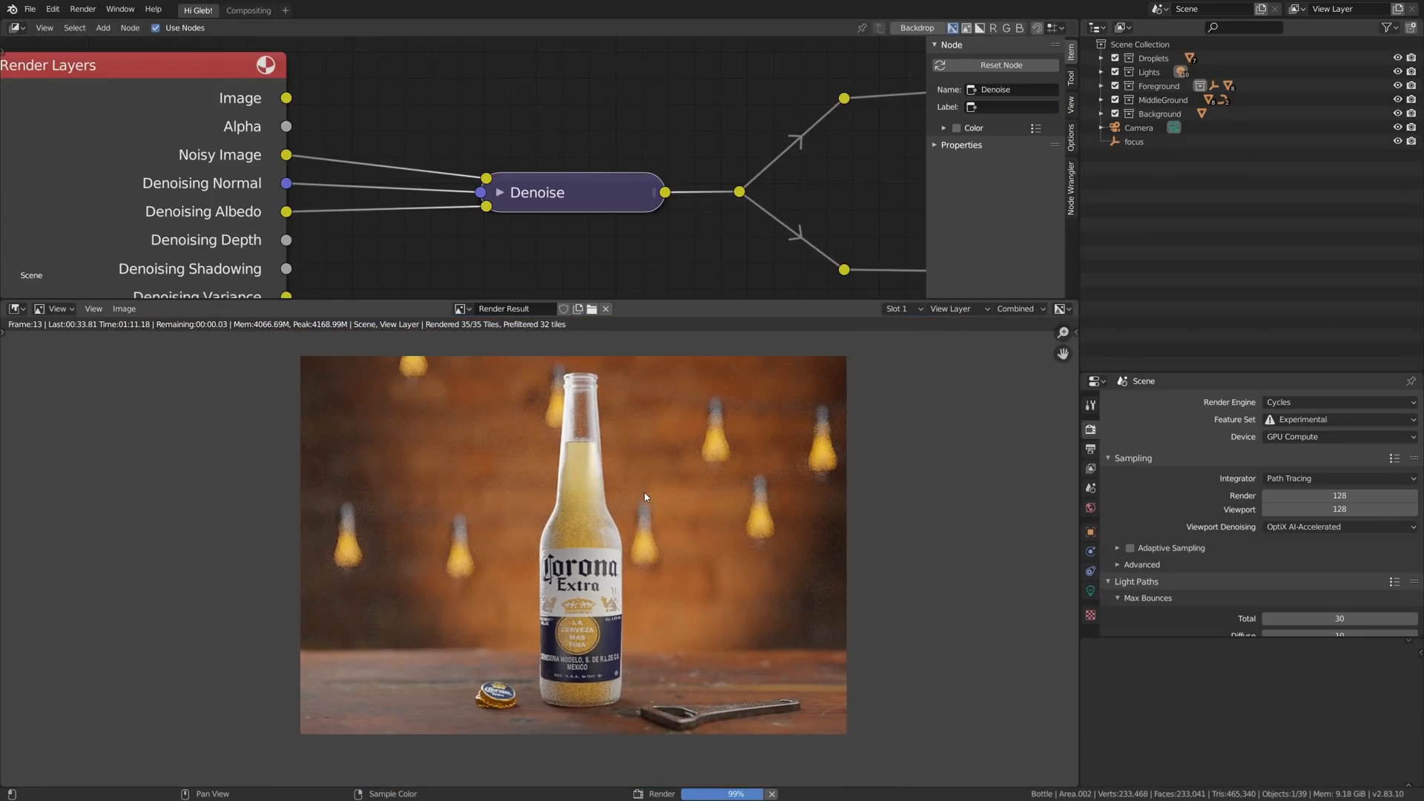
{"action": "middle_click_drag", "start_coordinate": [645, 498], "coordinate": [609, 502]}
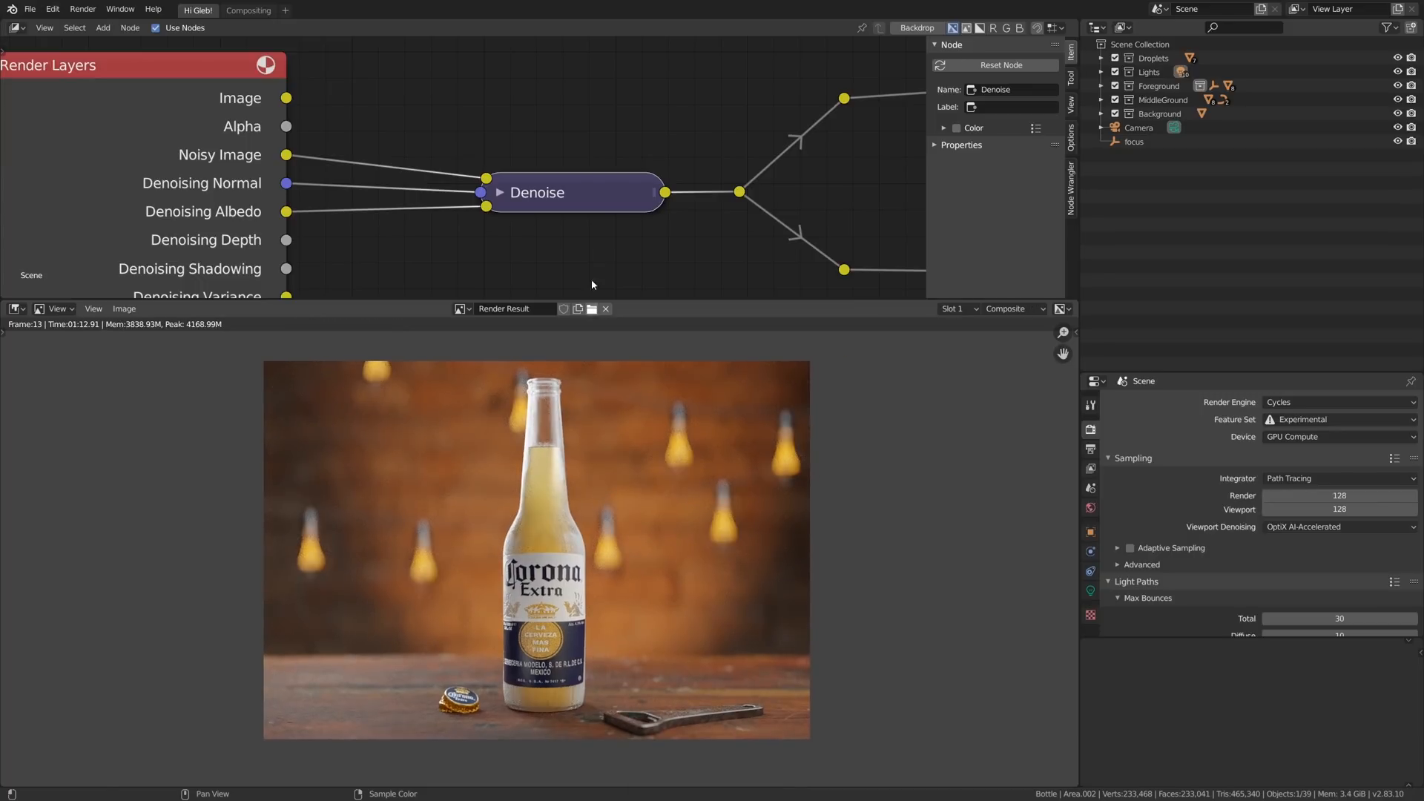
{"action": "key", "text": "m"}
{"action": "key", "text": "m"}
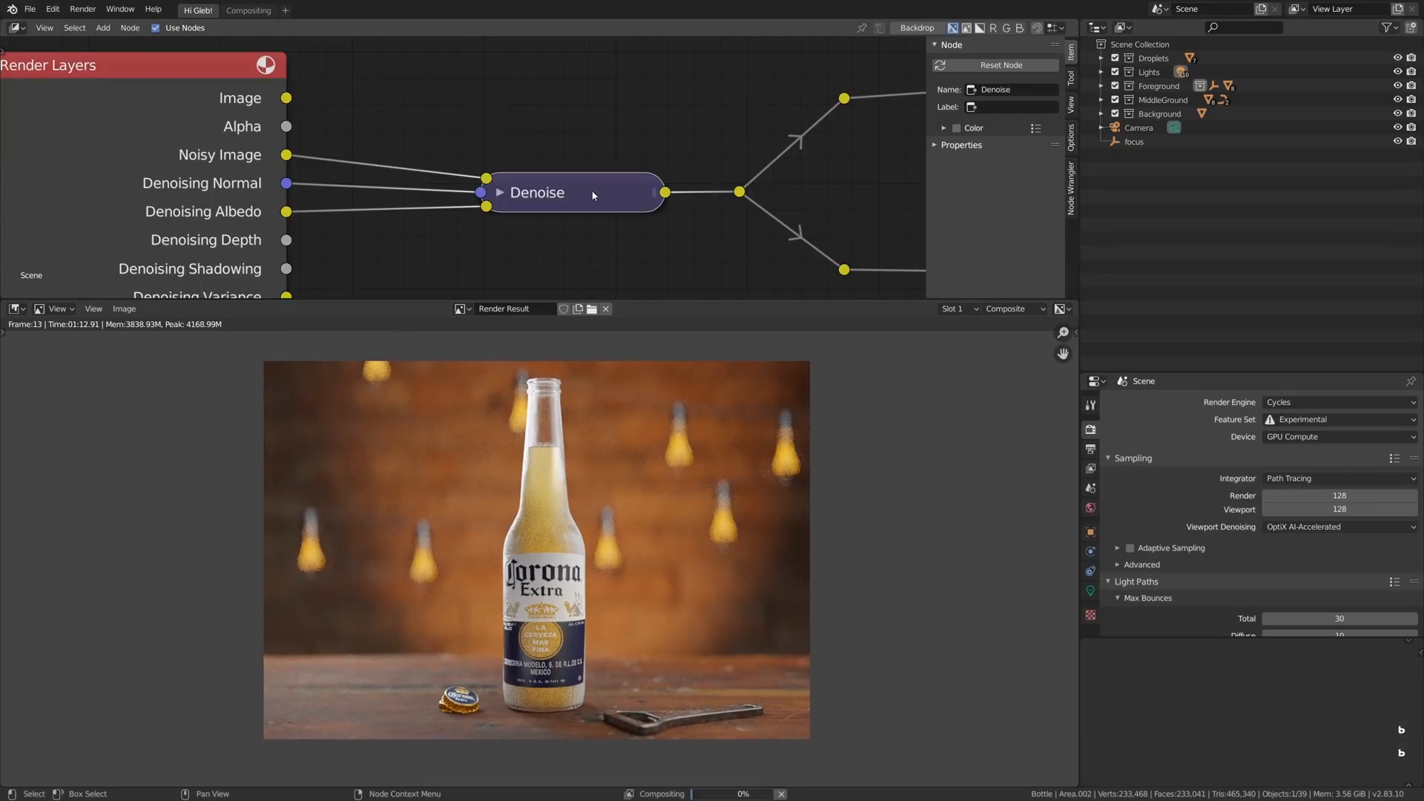
{"action": "key", "text": "ctrl+space"}
{"action": "middle_click_drag", "start_coordinate": [783, 412], "coordinate": [776, 416], "text": "ctrl"}
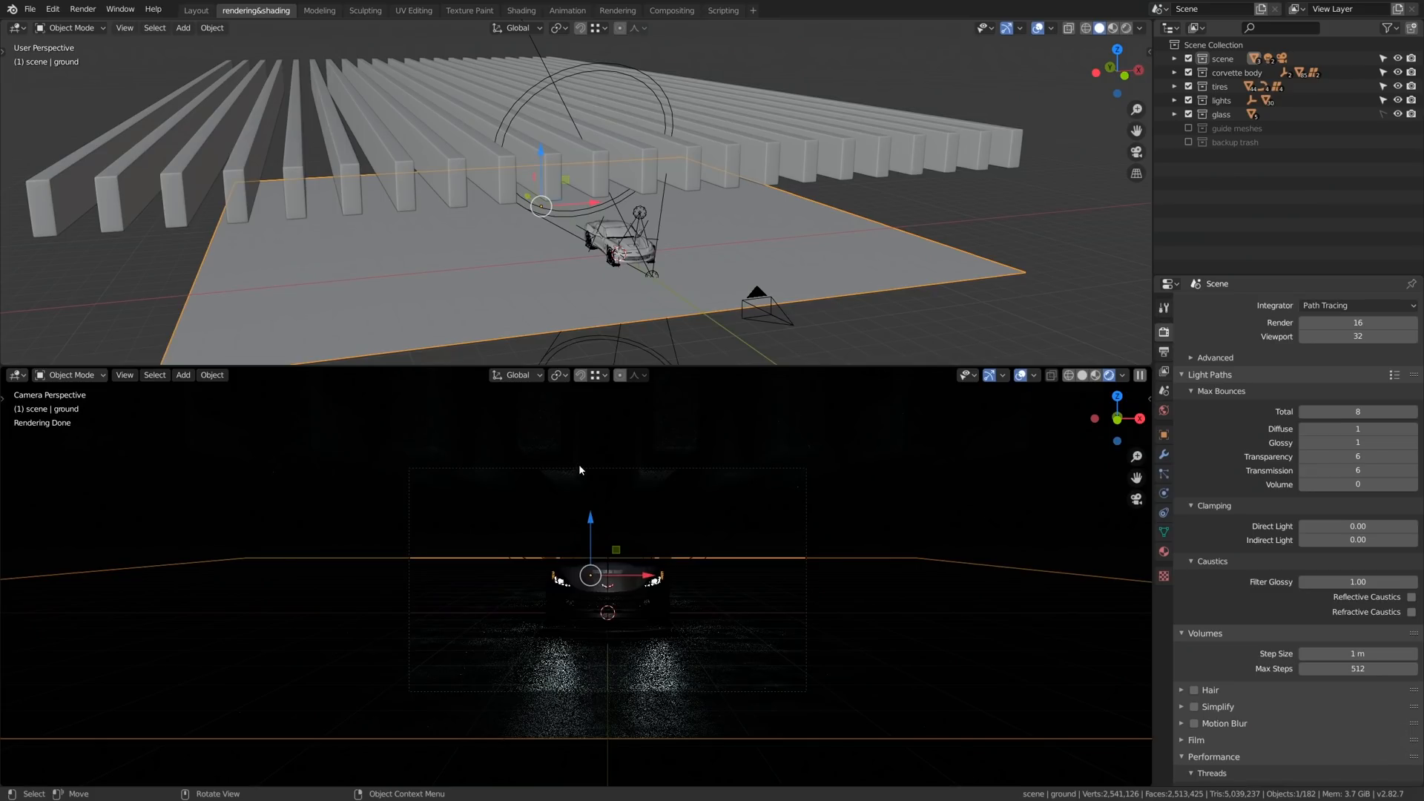
- Limit the rendered viewport of the Corvette scene to a render region around the camera frame
{"action": "key", "text": "ctrl+b"}
{"action": "mouse_move", "coordinate": [402, 466]}
{"action": "left_mouse_down"}
{"action": "mouse_move", "coordinate": [801, 677]}
{"action": "mouse_move", "coordinate": [828, 715]}
{"action": "left_mouse_up"}
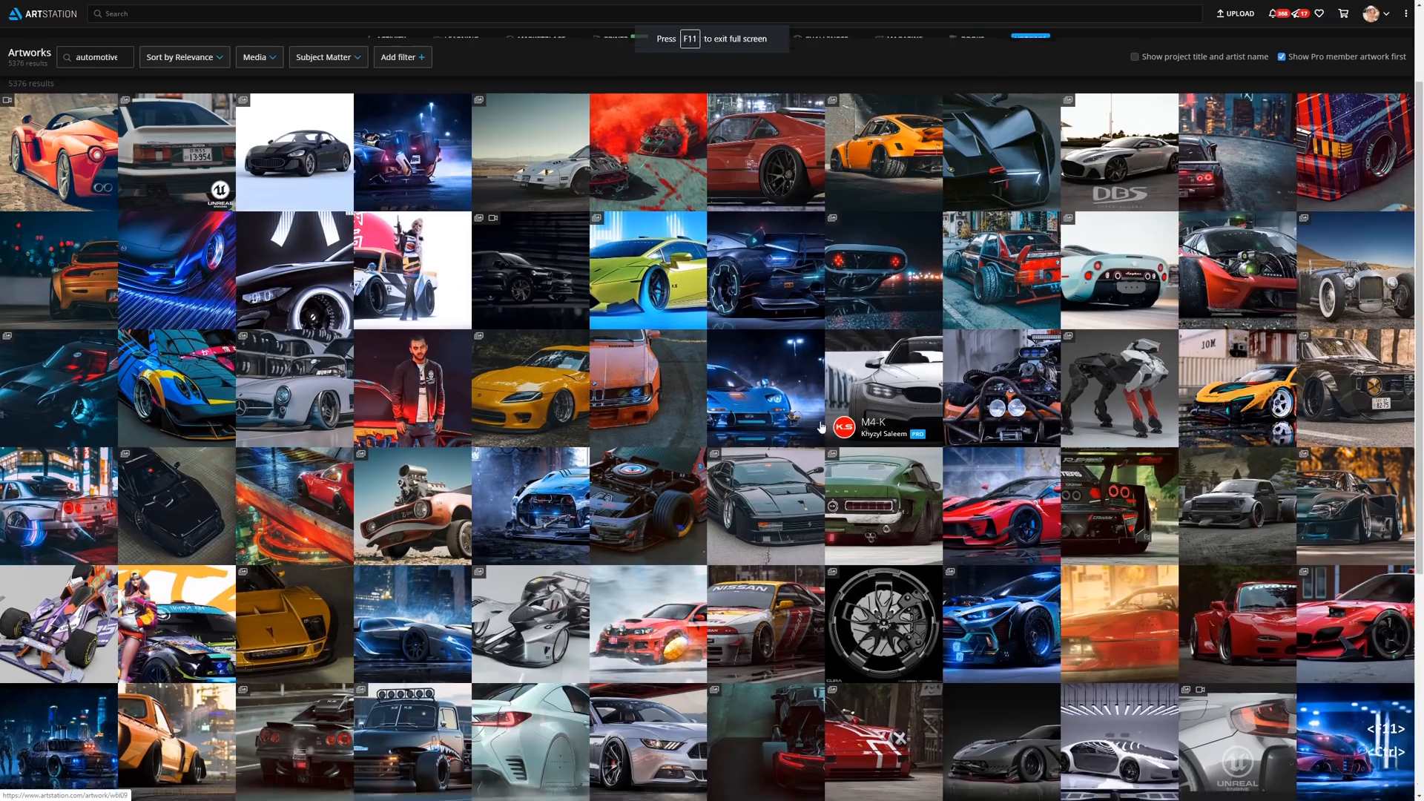
- Switch to ArtStation and study automotive artworks as references, including the FATZUN, JOTA Revised and K.S 512BB IMSA projects
{"action": "scroll", "coordinate": [822, 426], "scroll_direction": "down", "scroll_amount": 2}
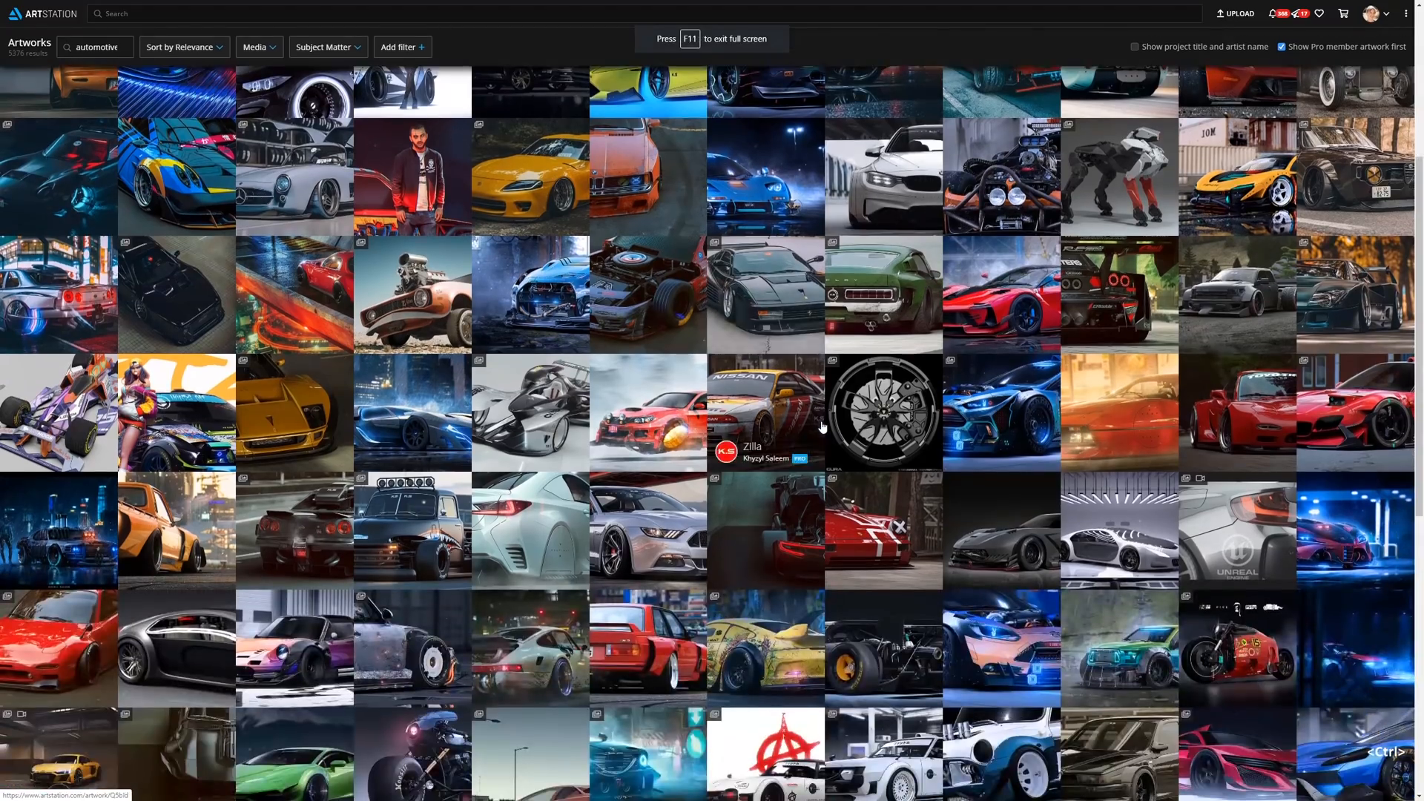
{"action": "scroll", "coordinate": [822, 427], "scroll_direction": "down", "scroll_amount": 3}
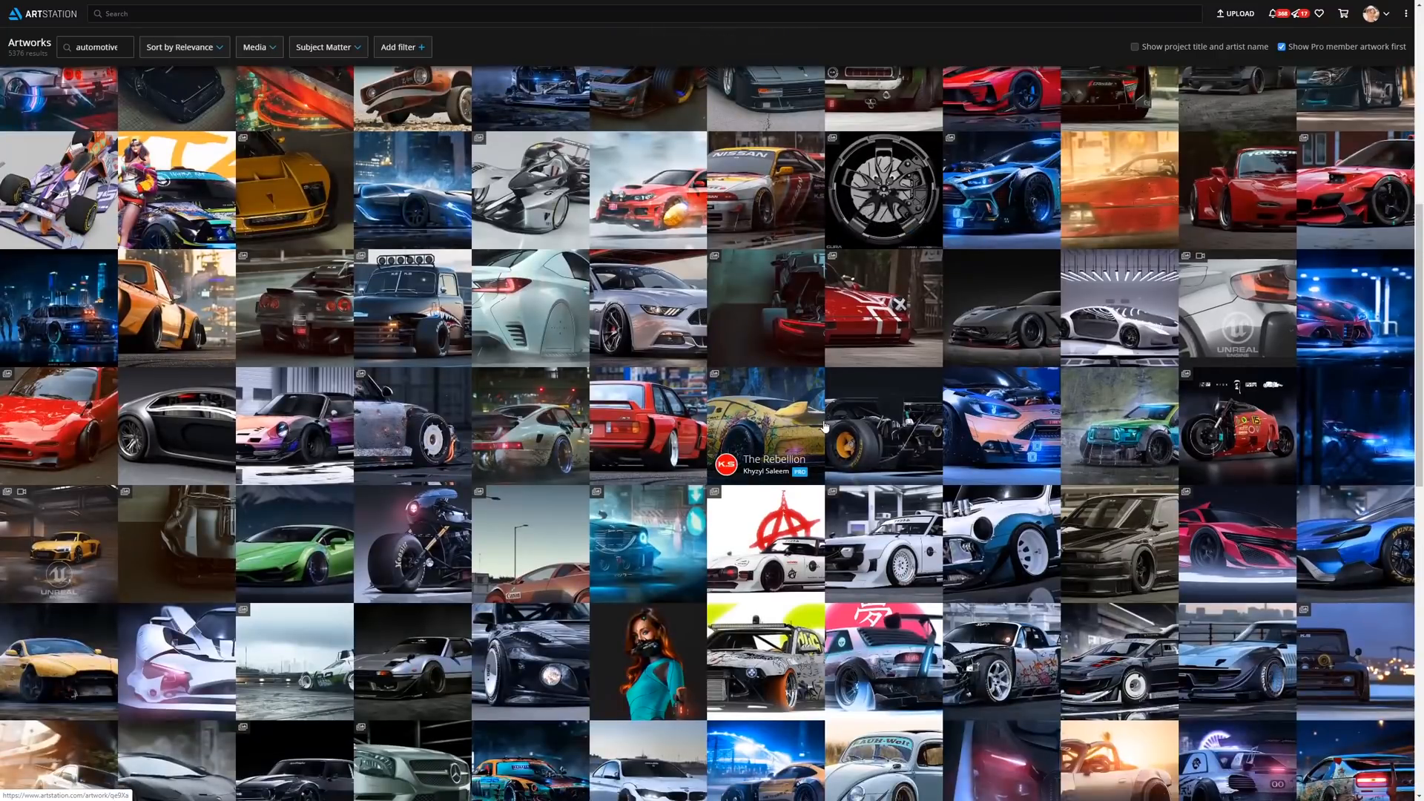
{"action": "left_click", "coordinate": [826, 427]}
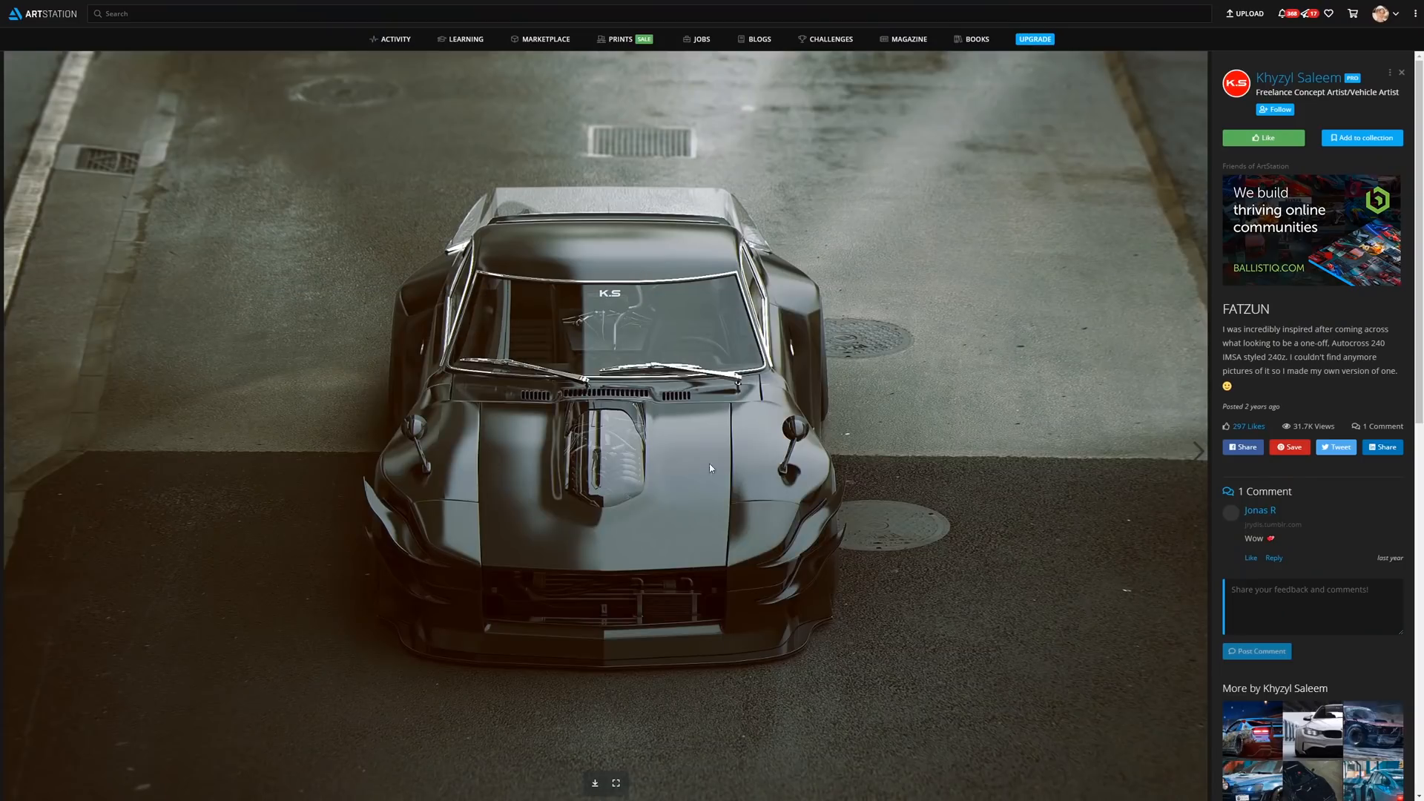
{"action": "scroll", "coordinate": [676, 317], "scroll_direction": "down", "scroll_amount": 10}
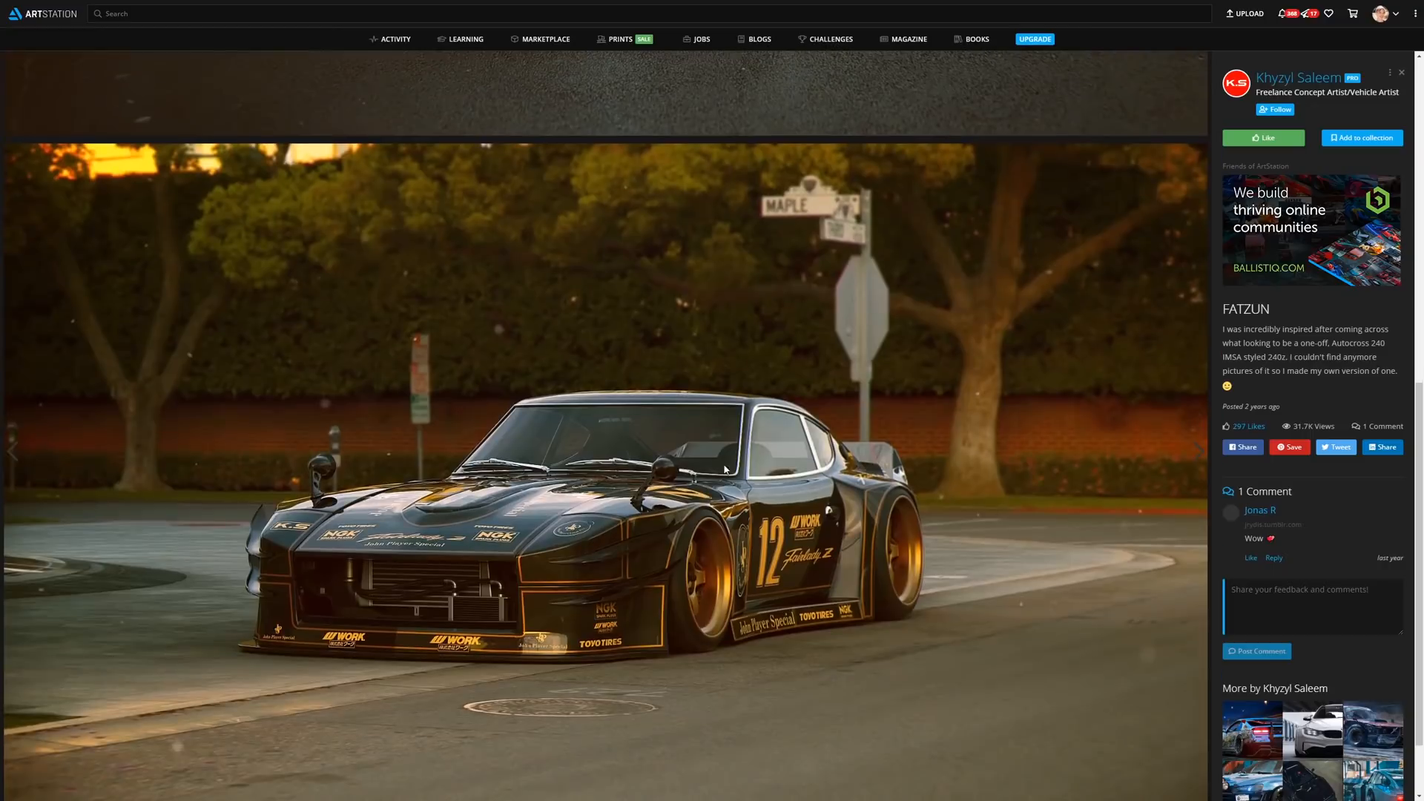
{"action": "key", "text": "ctrl+Tab"}
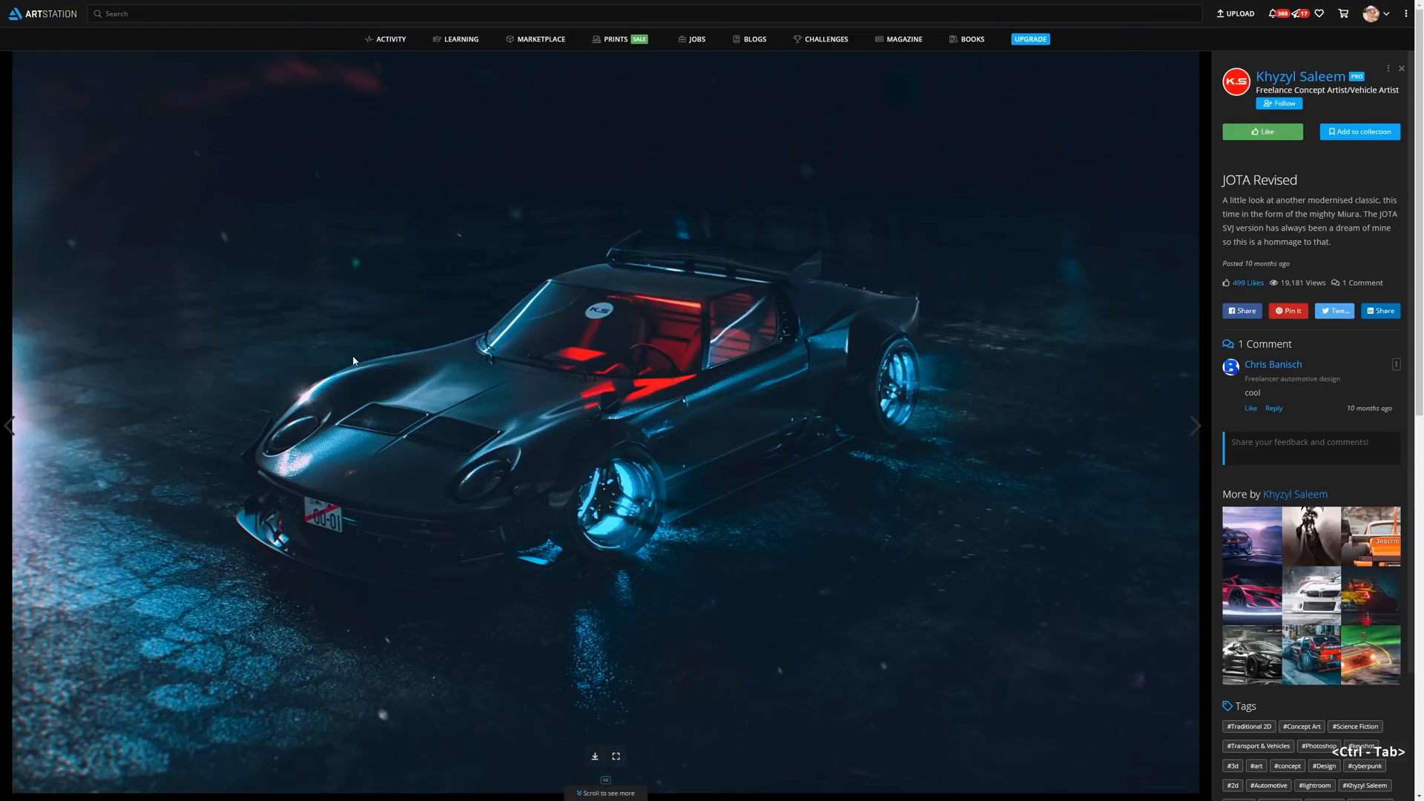
{"action": "key", "text": "ctrl+Tab"}
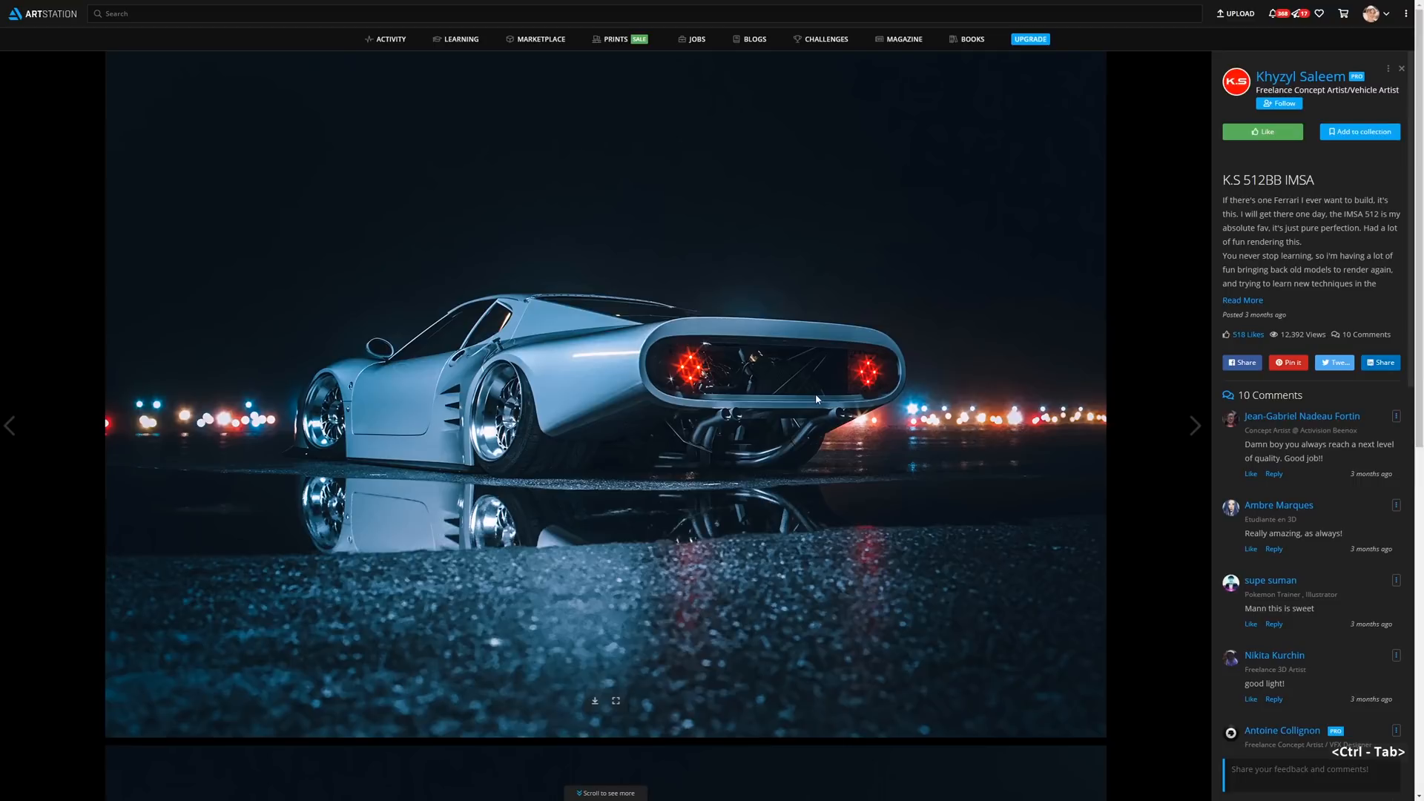
- Switch back to Blender, move the two spot lights above the Corvette into a new collection named tmp, and exclude that collection
{"action": "key", "text": "alt+Tab"}
{"action": "left_click_drag", "start_coordinate": [639, 257], "coordinate": [659, 273], "text": "alt"}
{"action": "left_click_drag", "start_coordinate": [659, 273], "coordinate": [731, 204], "text": "alt+shift"}
{"action": "left_click", "coordinate": [679, 233]}
{"action": "left_click", "coordinate": [605, 225], "text": "shift"}
{"action": "key", "text": "g"}
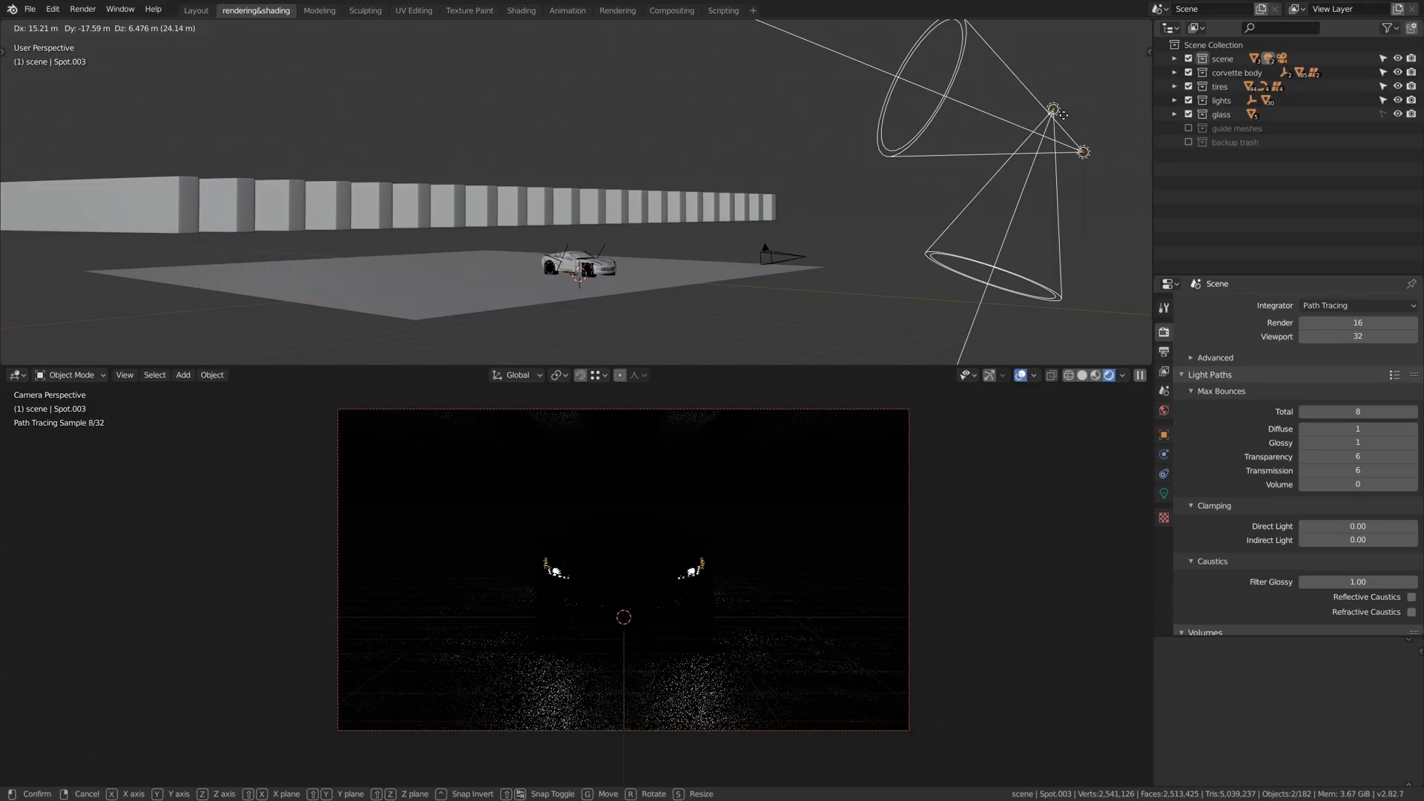
{"action": "key", "text": "Escape"}
{"action": "key", "text": "m"}
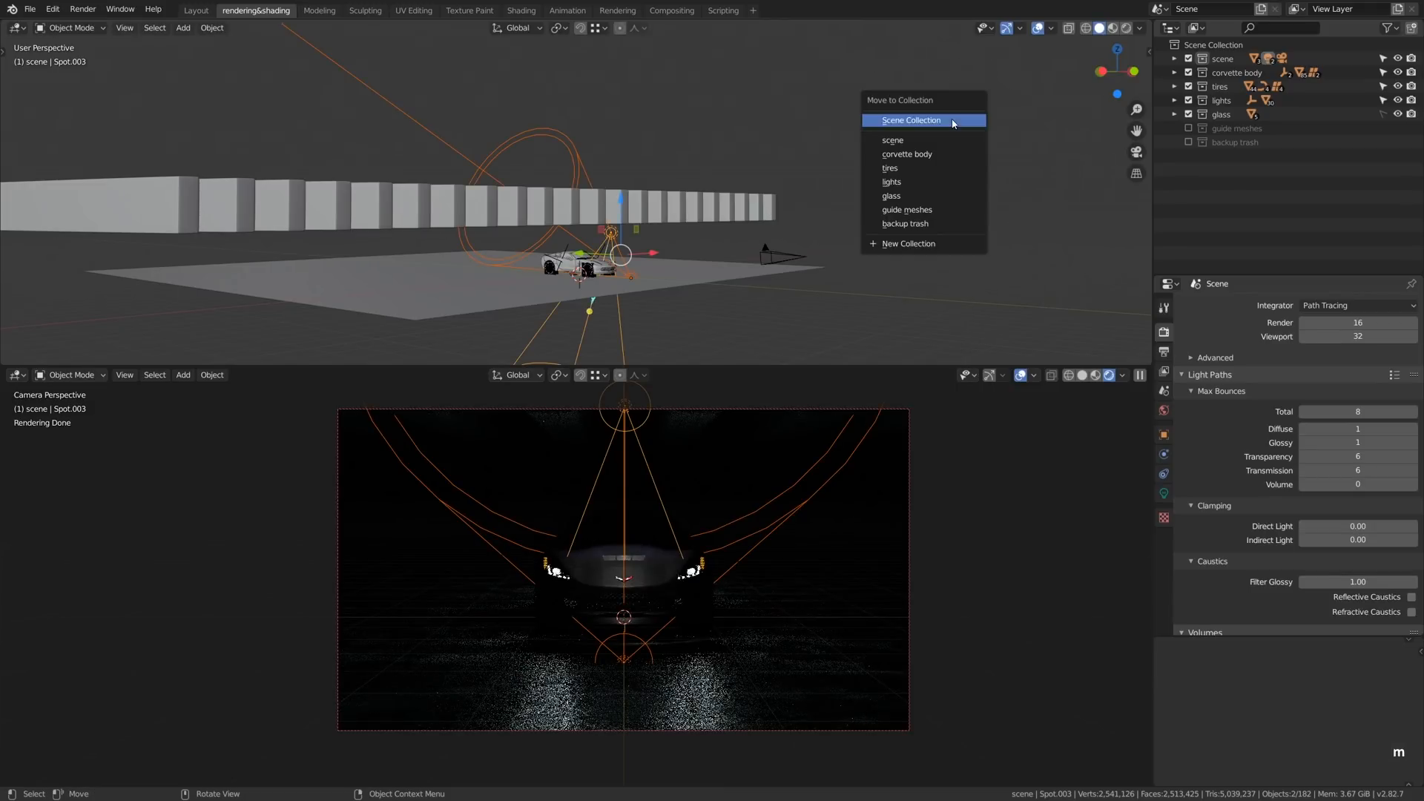
{"action": "left_click", "coordinate": [939, 239]}
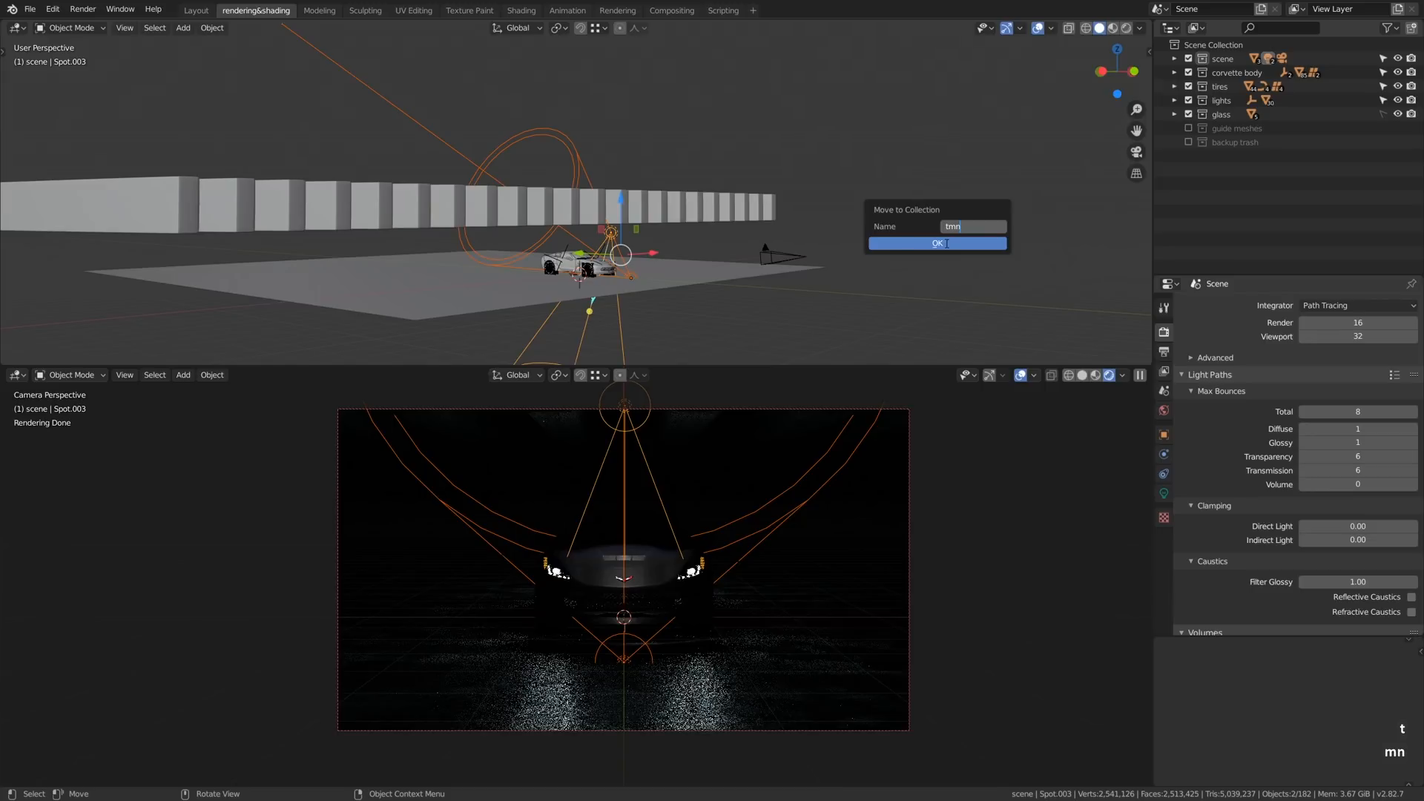
{"action": "left_click", "coordinate": [923, 244]}
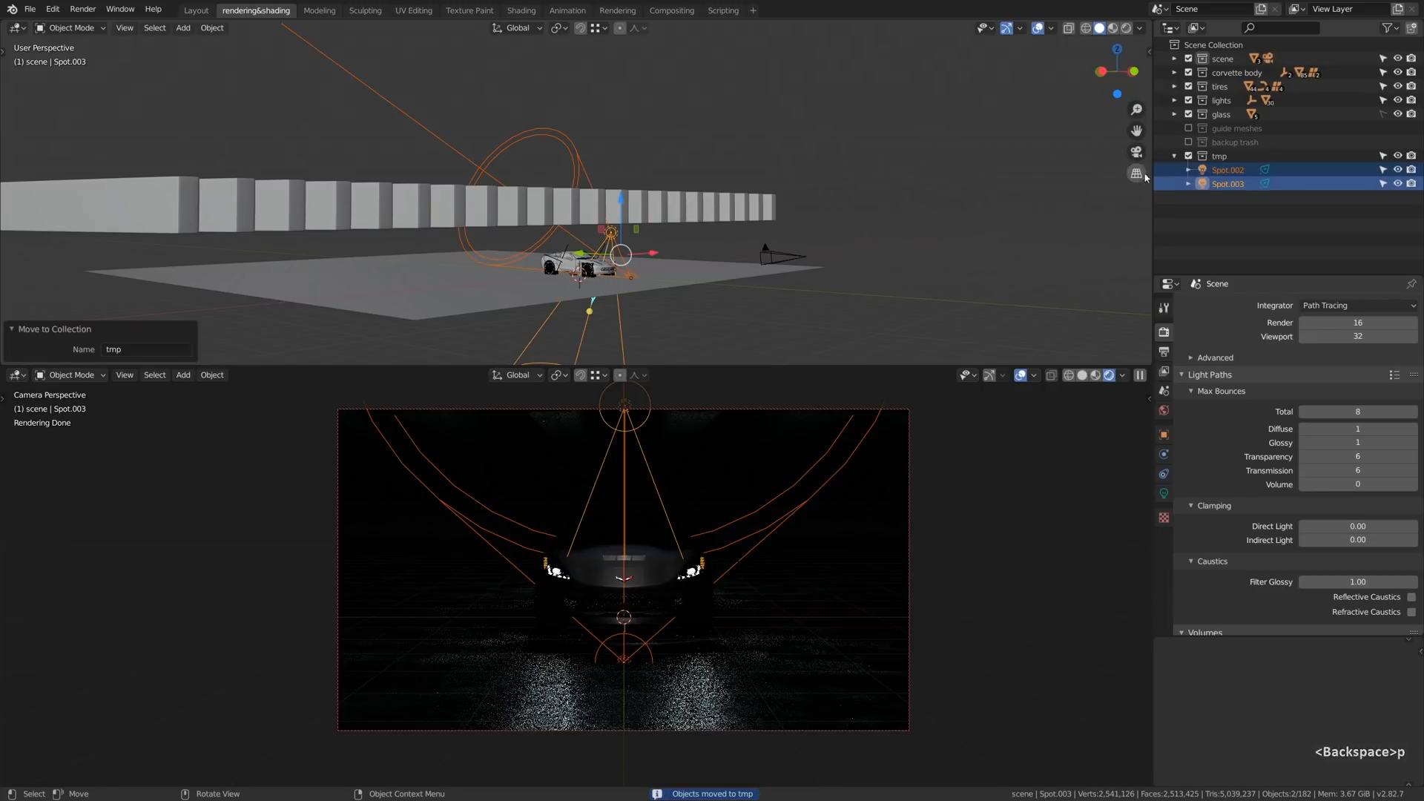
{"action": "left_click", "coordinate": [1188, 156]}
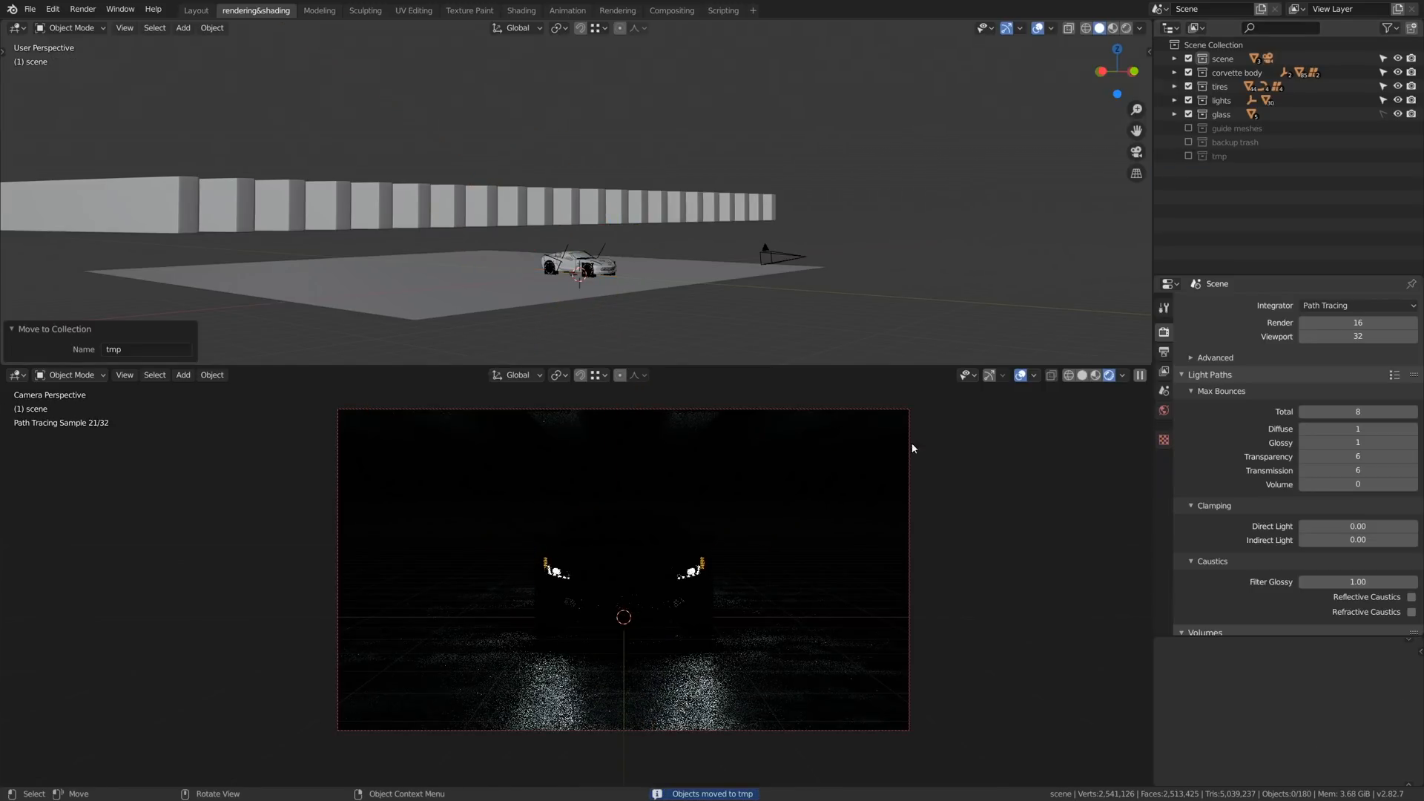
- Locate the Corvette's headlights in the lights collection and hide the collection's light objects, starting with headlights stairs, in the viewport
{"action": "left_click", "coordinate": [696, 575]}
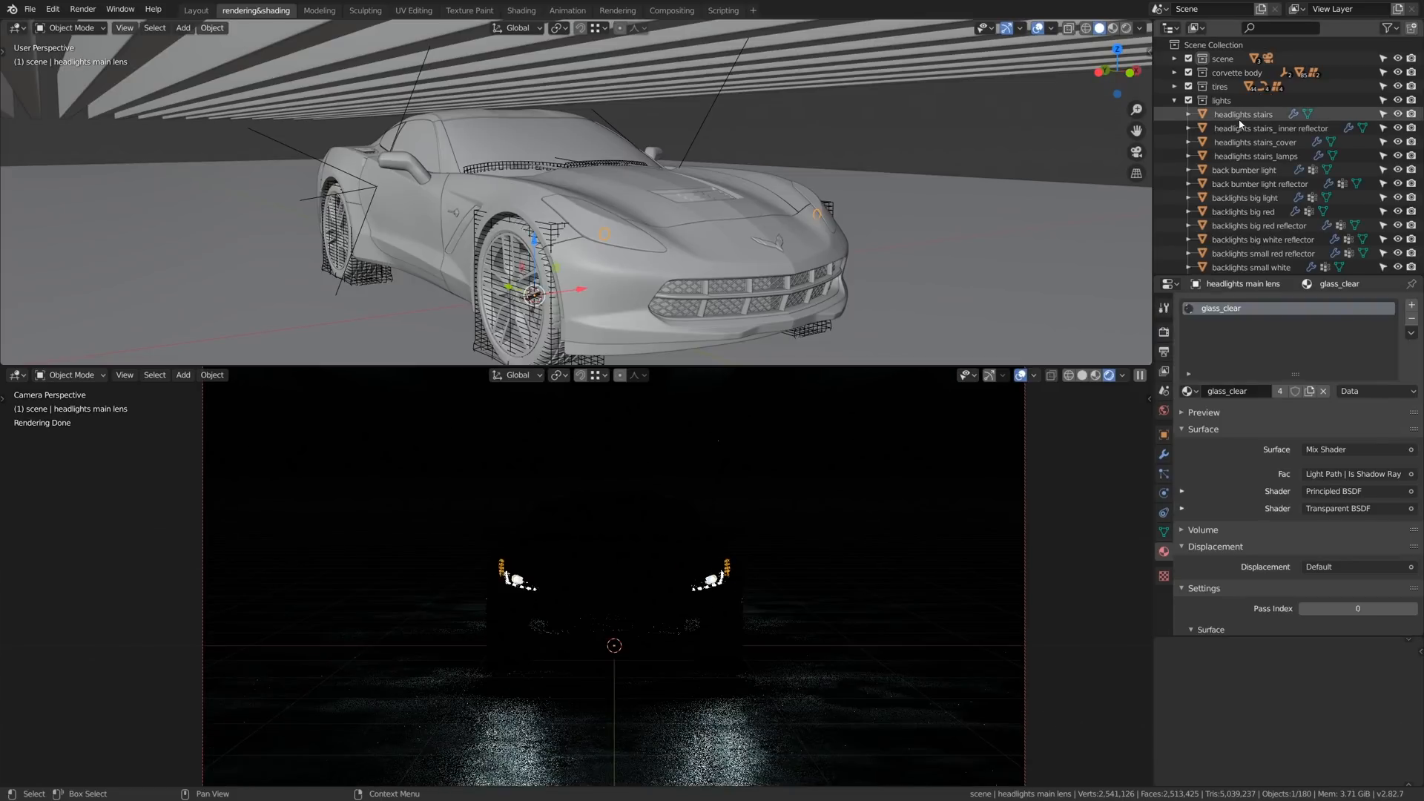
{"action": "left_click_drag", "start_coordinate": [1398, 115], "coordinate": [1399, 130]}
{"action": "left_click", "coordinate": [1397, 142]}
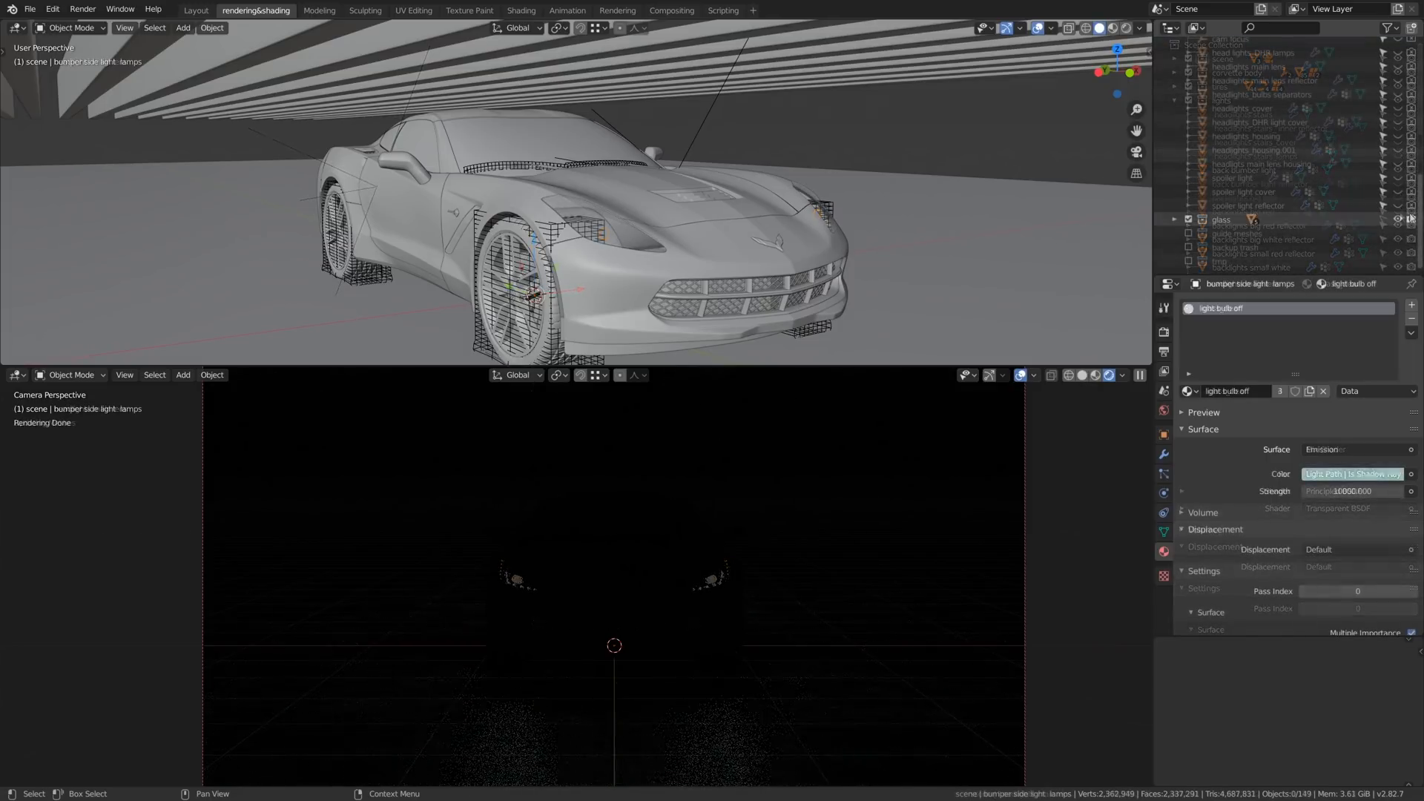
- Hide the glass collection in the viewport and collapse the lights collection in the outliner
{"action": "left_click", "coordinate": [1398, 221]}
{"action": "scroll", "coordinate": [1328, 200], "scroll_direction": "up", "scroll_amount": 5}
{"action": "scroll", "coordinate": [1227, 199], "scroll_direction": "up", "scroll_amount": 4}
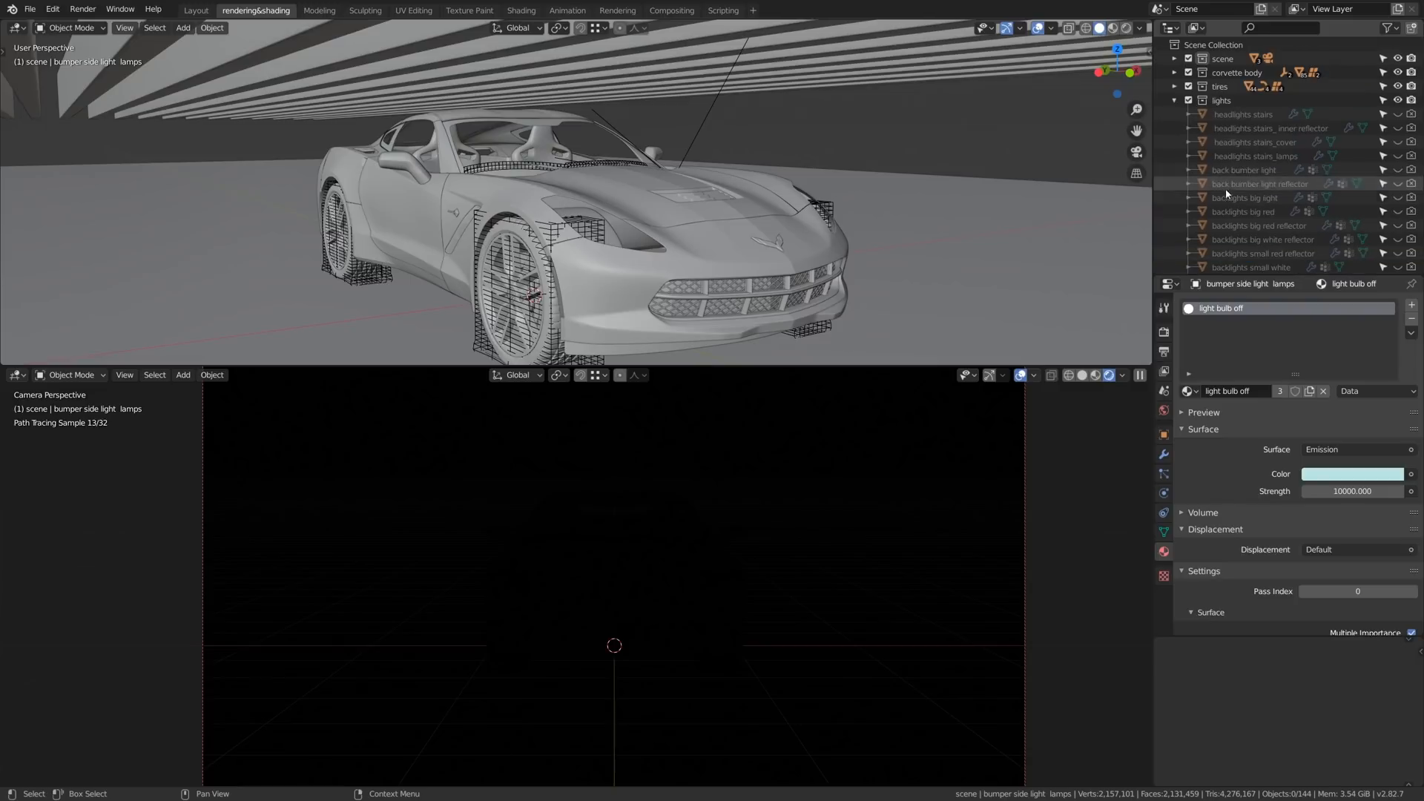
{"action": "left_click", "coordinate": [1175, 101]}
- Add an area light over the Corvette's hood and raise it 0.963 m along Z
{"action": "scroll", "coordinate": [660, 241], "scroll_direction": "down", "scroll_amount": 5}
{"action": "key", "text": "shift+a"}
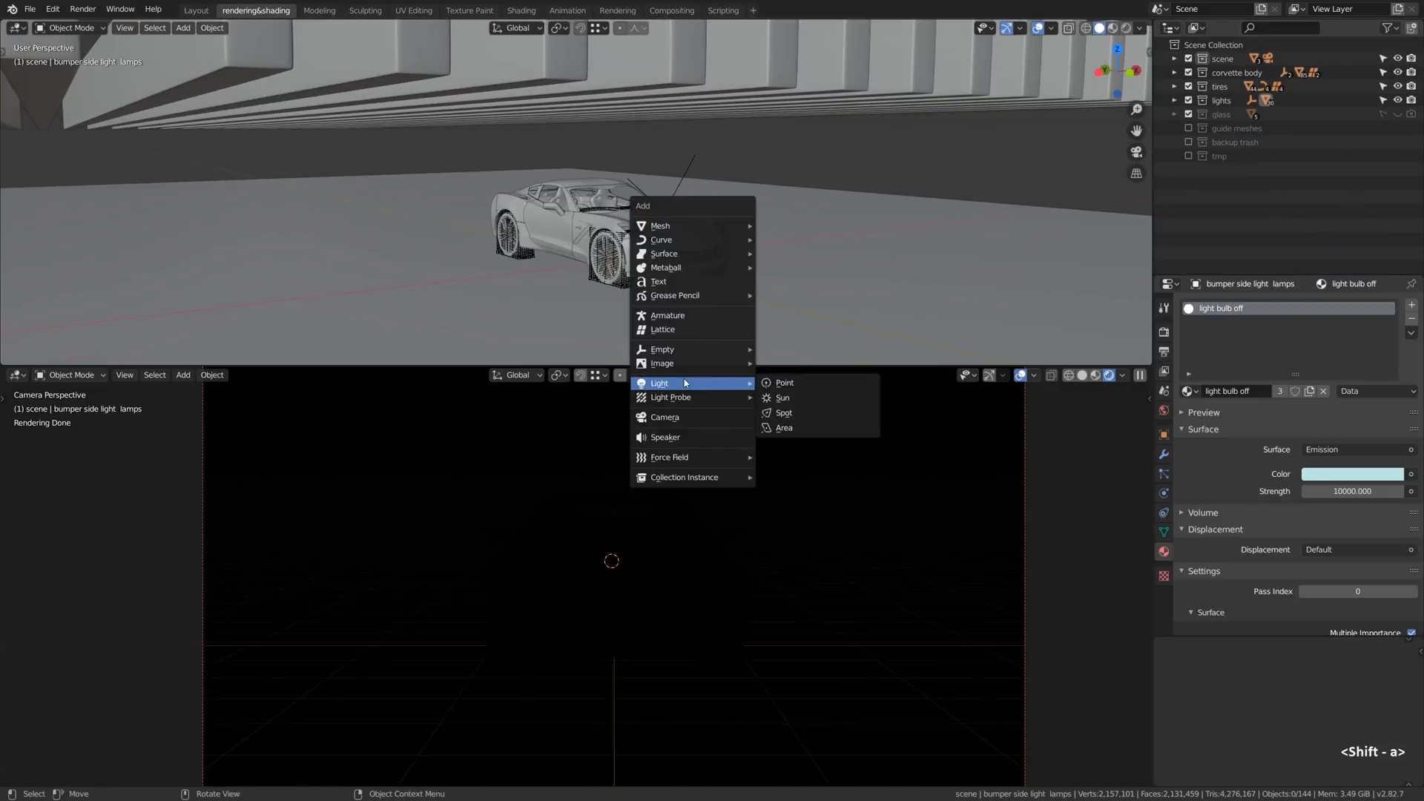
{"action": "left_click", "coordinate": [784, 428]}
{"action": "key", "text": "g"}
{"action": "key", "text": "z"}
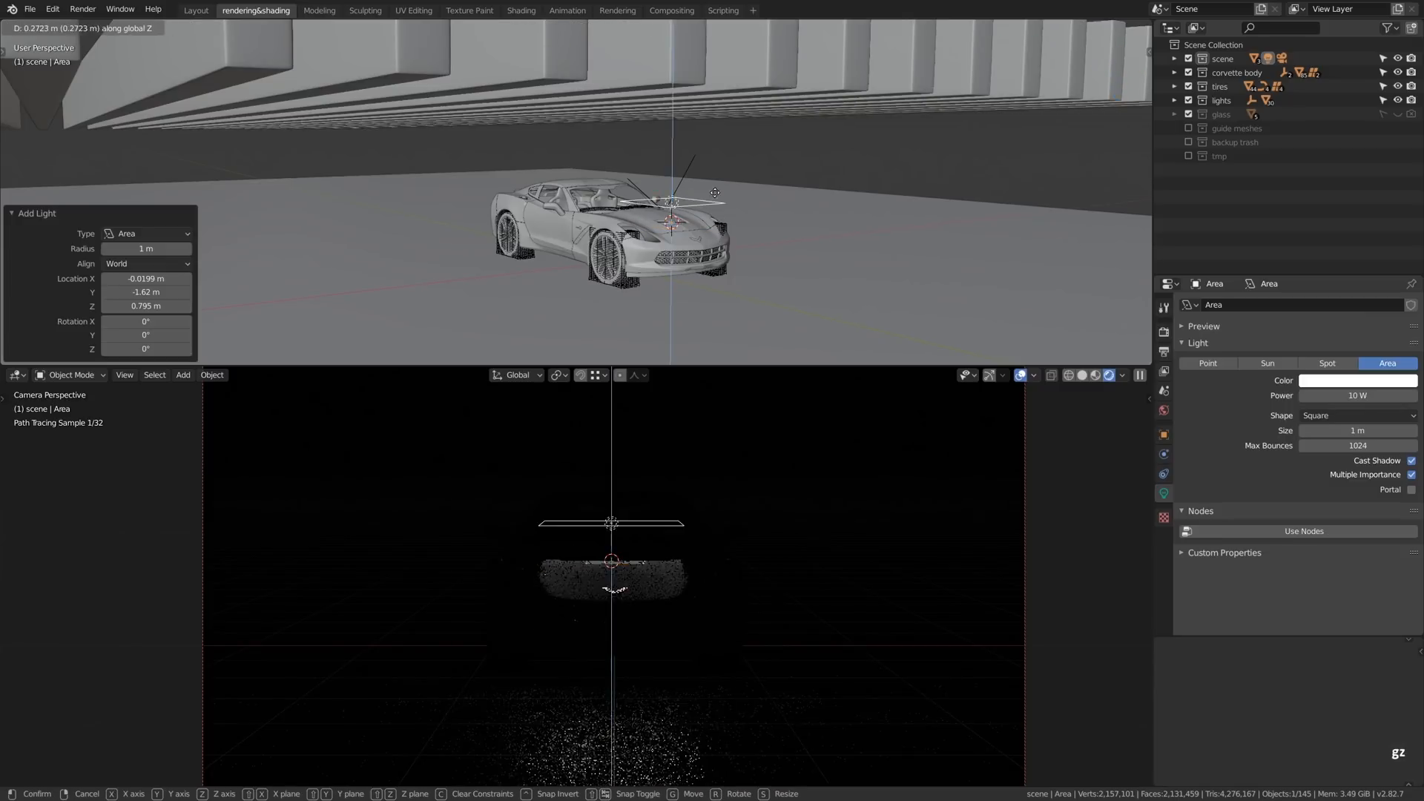
{"action": "left_click", "coordinate": [715, 135]}
- Enlarge the area light to a size of 17.3 m so it spans most of the floor
{"action": "mouse_move", "coordinate": [715, 171]}
{"action": "left_mouse_down", "text": "alt"}
{"action": "mouse_move", "coordinate": [692, 175]}
{"action": "mouse_move", "coordinate": [712, 212]}
{"action": "mouse_move", "coordinate": [707, 197]}
{"action": "left_mouse_up", "text": "alt"}
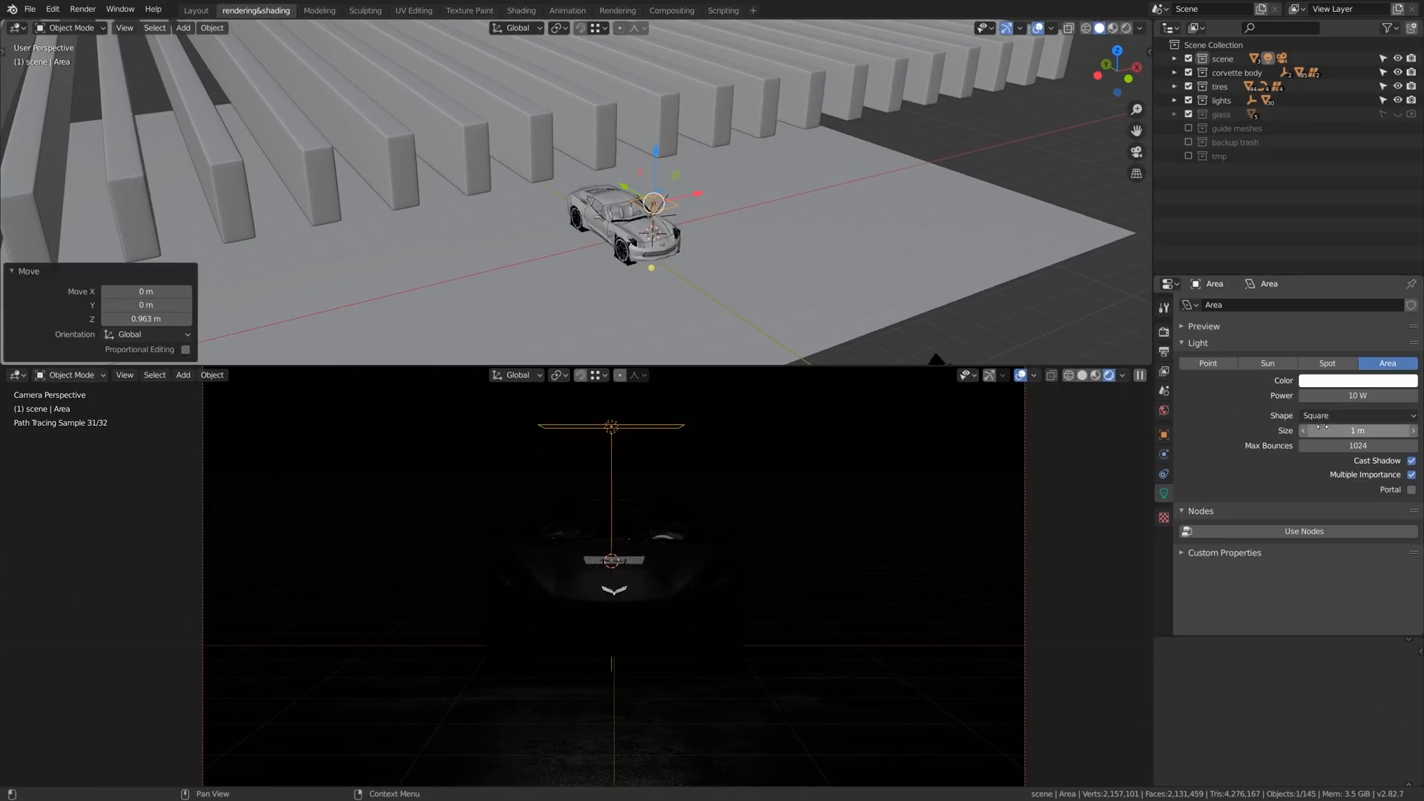
{"action": "left_click_drag", "start_coordinate": [1358, 430], "coordinate": [1396, 430]}
{"action": "scroll", "coordinate": [770, 216], "scroll_direction": "down", "scroll_amount": 4}
{"action": "left_click_drag", "start_coordinate": [770, 217], "coordinate": [731, 245], "text": "alt"}
{"action": "mouse_move", "coordinate": [1358, 430]}
{"action": "left_mouse_down"}
{"action": "mouse_move", "coordinate": [1399, 431]}
{"action": "mouse_move", "coordinate": [1373, 430]}
{"action": "left_mouse_up"}
- Increase the area light's power to 319.3 W
{"action": "left_click_drag", "start_coordinate": [741, 223], "coordinate": [779, 215], "text": "alt"}
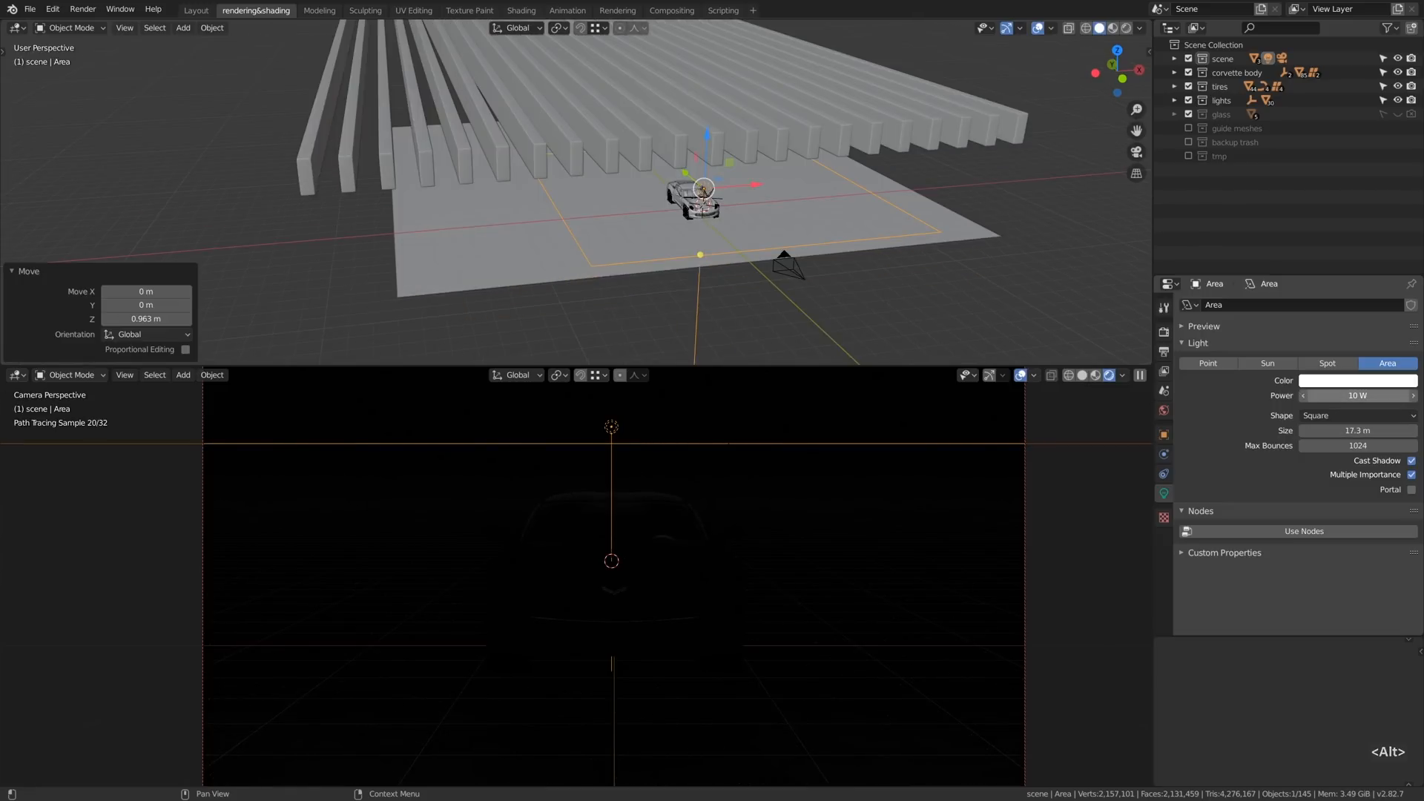
{"action": "left_click_drag", "start_coordinate": [1358, 395], "coordinate": [1361, 396]}
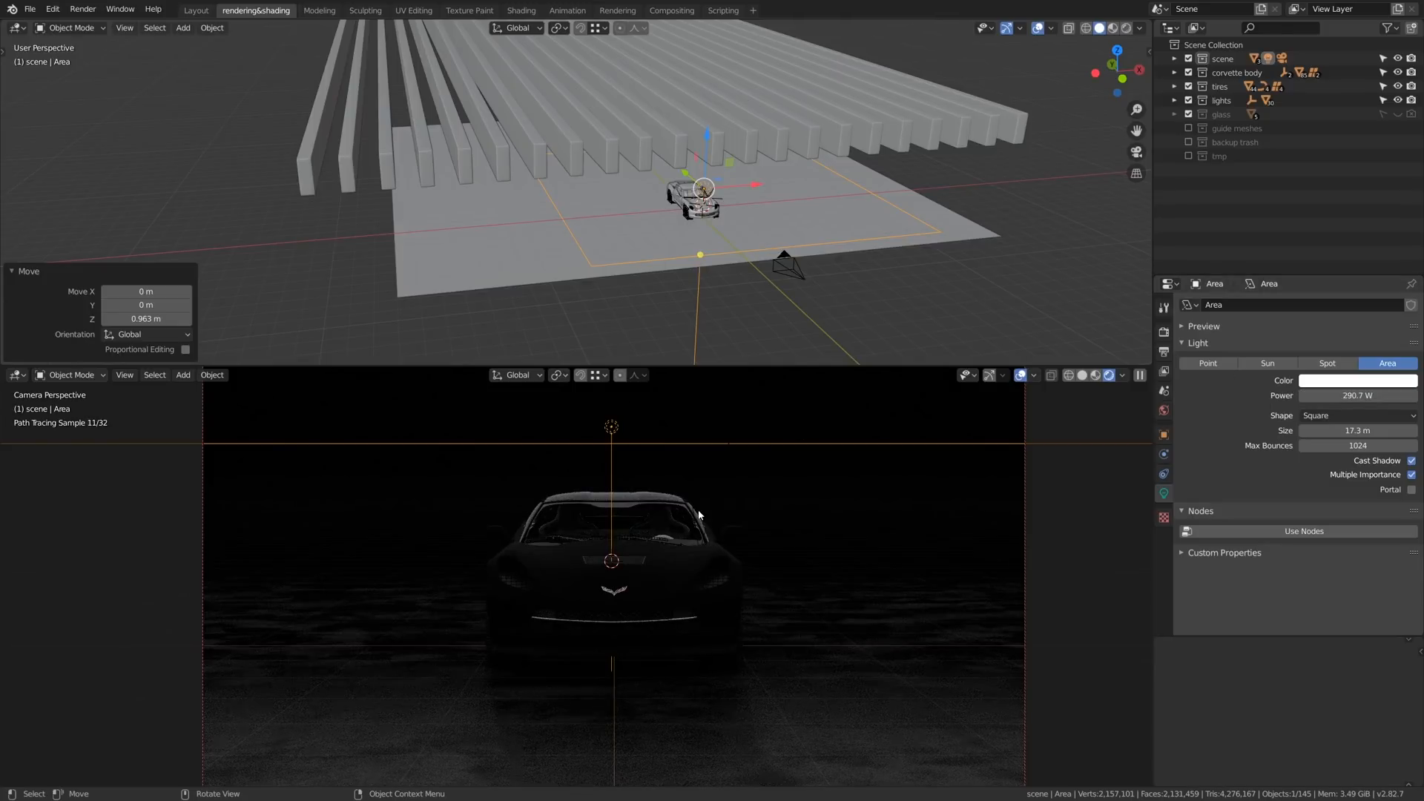
{"action": "left_click_drag", "start_coordinate": [1360, 396], "coordinate": [1373, 396]}
{"action": "scroll", "coordinate": [709, 534], "scroll_direction": "down", "scroll_amount": 1}
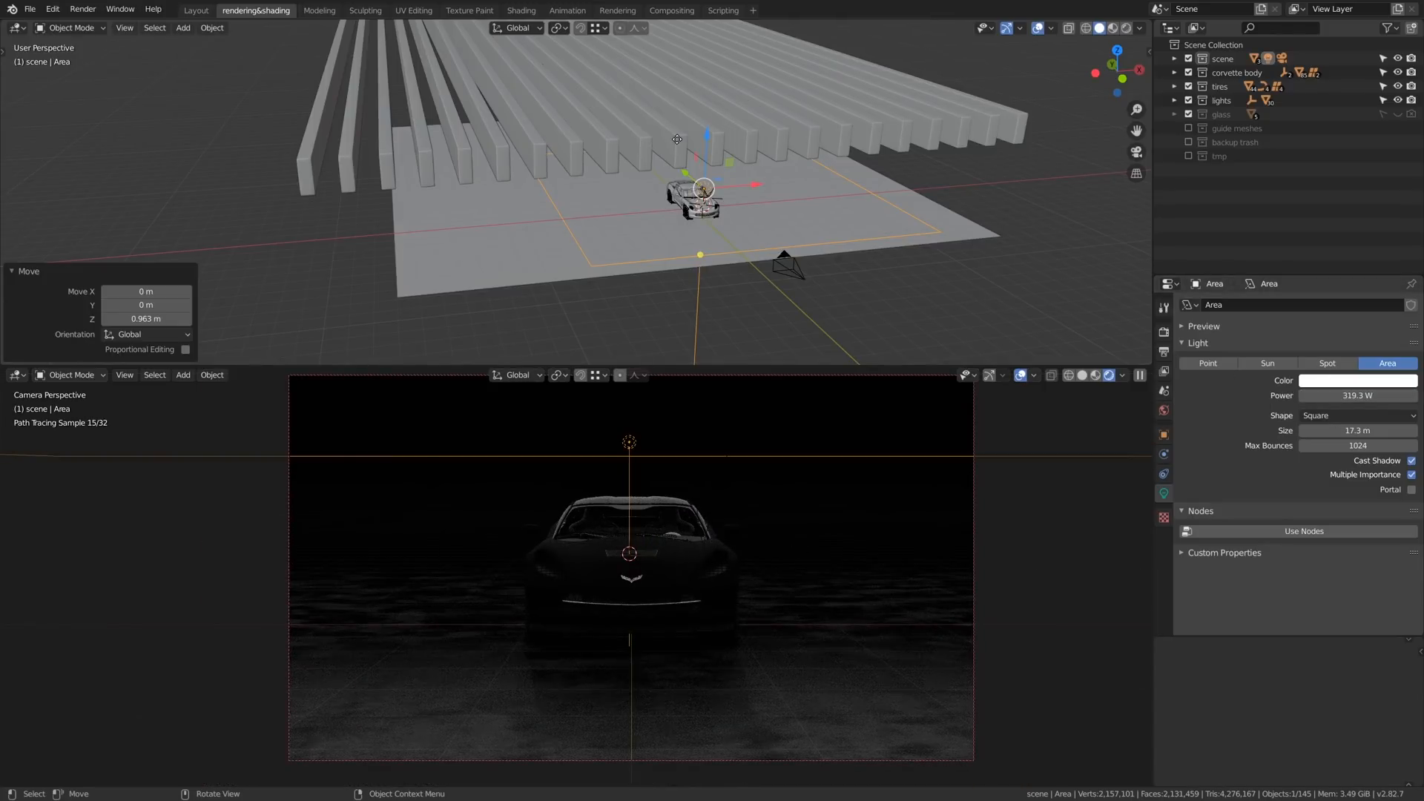
- Raise the area light along Z until it hangs above the ceiling beams
{"action": "scroll", "coordinate": [690, 170], "scroll_direction": "down", "scroll_amount": 2}
{"action": "left_click_drag", "start_coordinate": [712, 228], "coordinate": [718, 202], "text": "alt"}
{"action": "scroll", "coordinate": [716, 198], "scroll_direction": "up", "scroll_amount": 6}
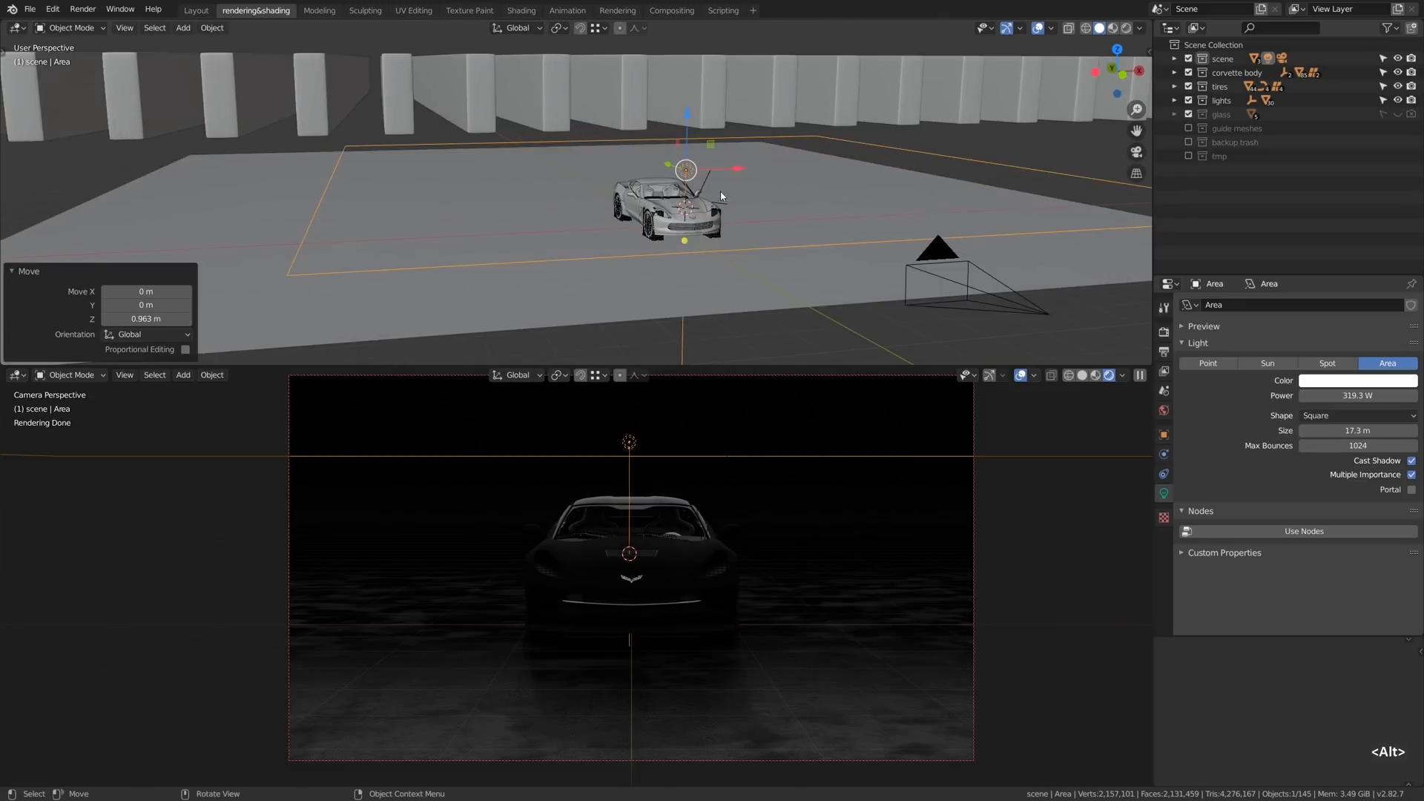
{"action": "key", "text": "g"}
{"action": "key", "text": "z"}
{"action": "left_click", "coordinate": [713, 53]}
{"action": "left_click_drag", "start_coordinate": [713, 102], "coordinate": [717, 179], "text": "alt+shift"}
- Scale the area light up by 1.591 and set its power to 3319.3 W
{"action": "scroll", "coordinate": [731, 165], "scroll_direction": "down", "scroll_amount": 3}
{"action": "key", "text": "s"}
{"action": "left_click", "coordinate": [845, 107]}
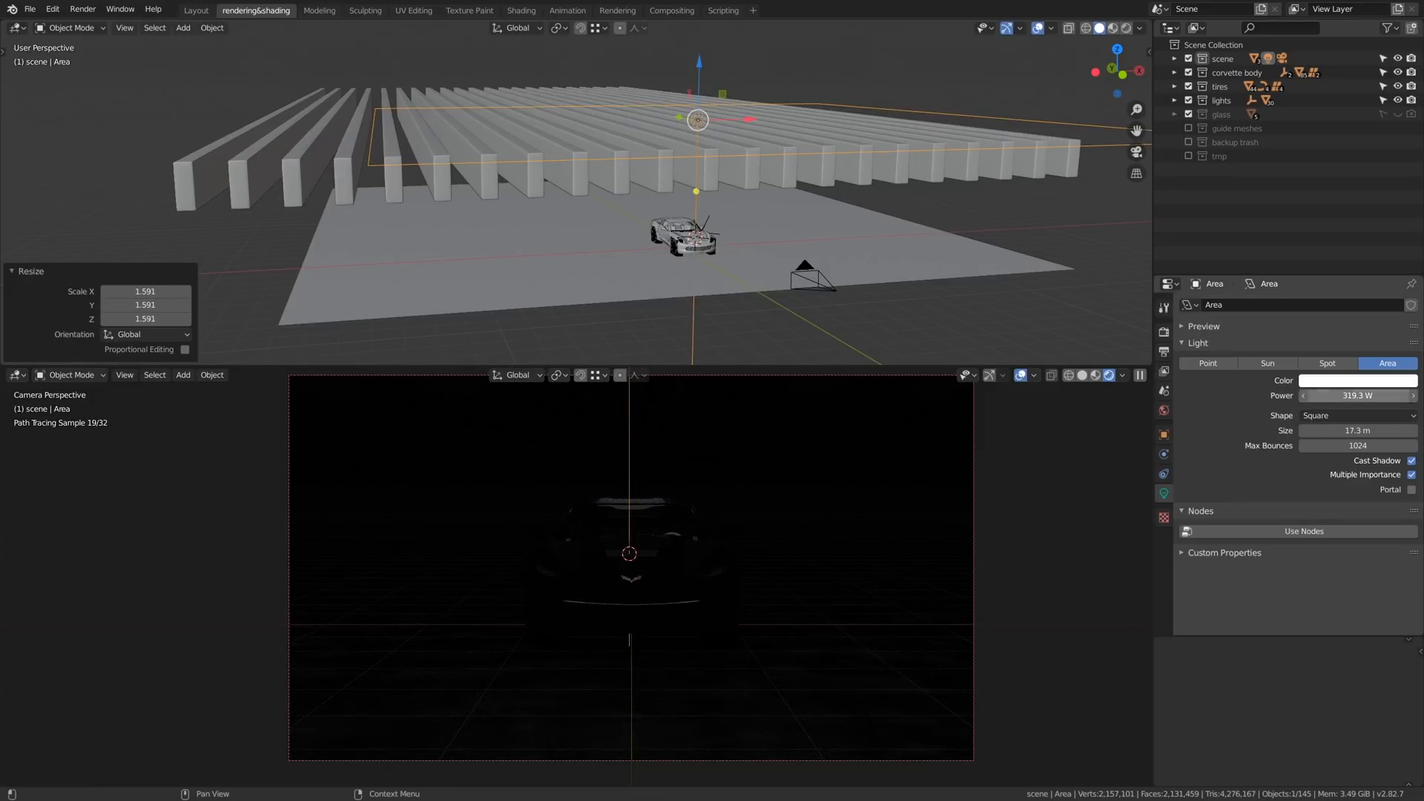
{"action": "type", "text": "3"}
{"action": "key", "text": "Return"}
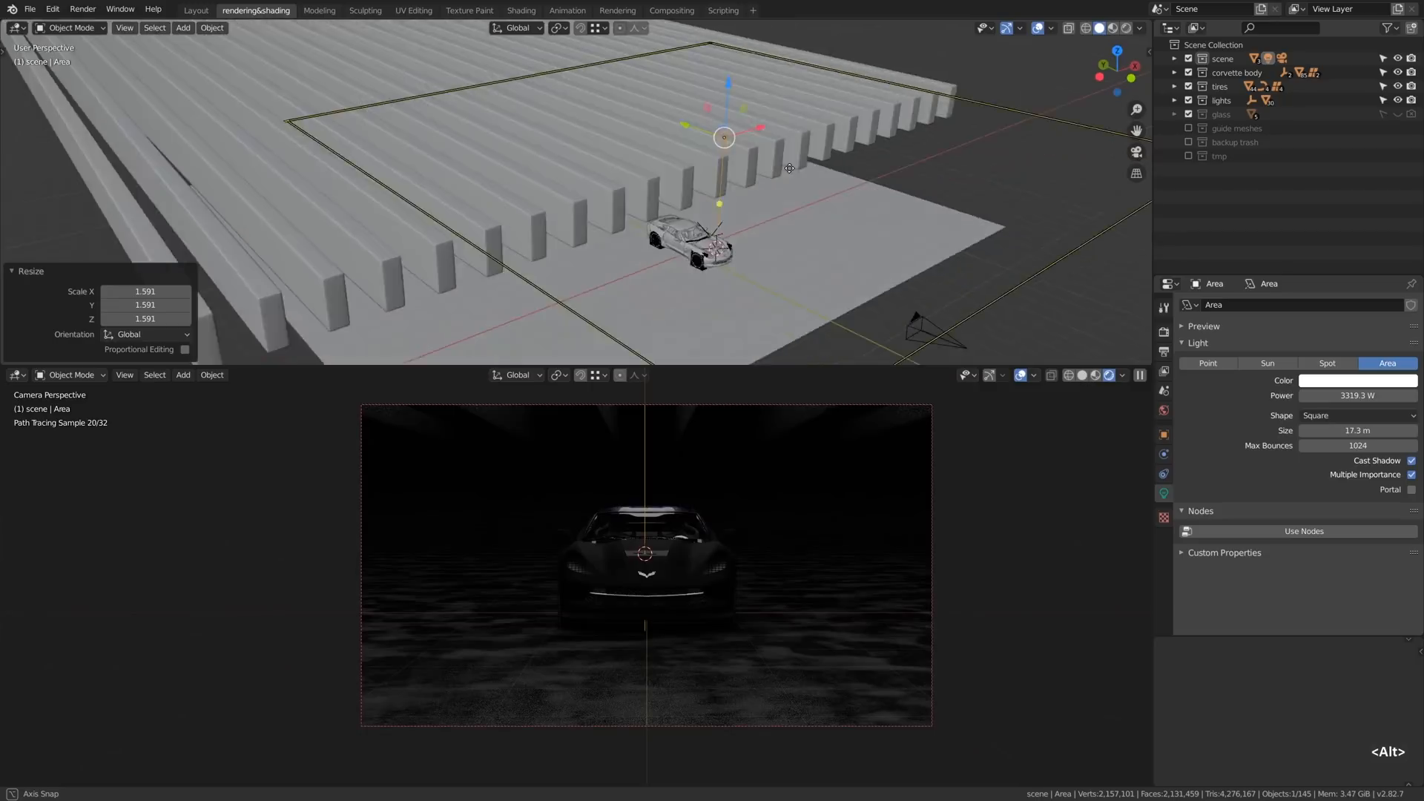
- Add a mesh plane to the scene and scale it up until it extends past the area light and floor
{"action": "mouse_move", "coordinate": [768, 187]}
{"action": "left_mouse_down", "text": "alt"}
{"action": "mouse_move", "coordinate": [791, 158]}
{"action": "mouse_move", "coordinate": [745, 180]}
{"action": "left_mouse_up", "text": "alt"}
{"action": "key", "text": "shift+a"}
{"action": "mouse_move", "coordinate": [672, 39]}
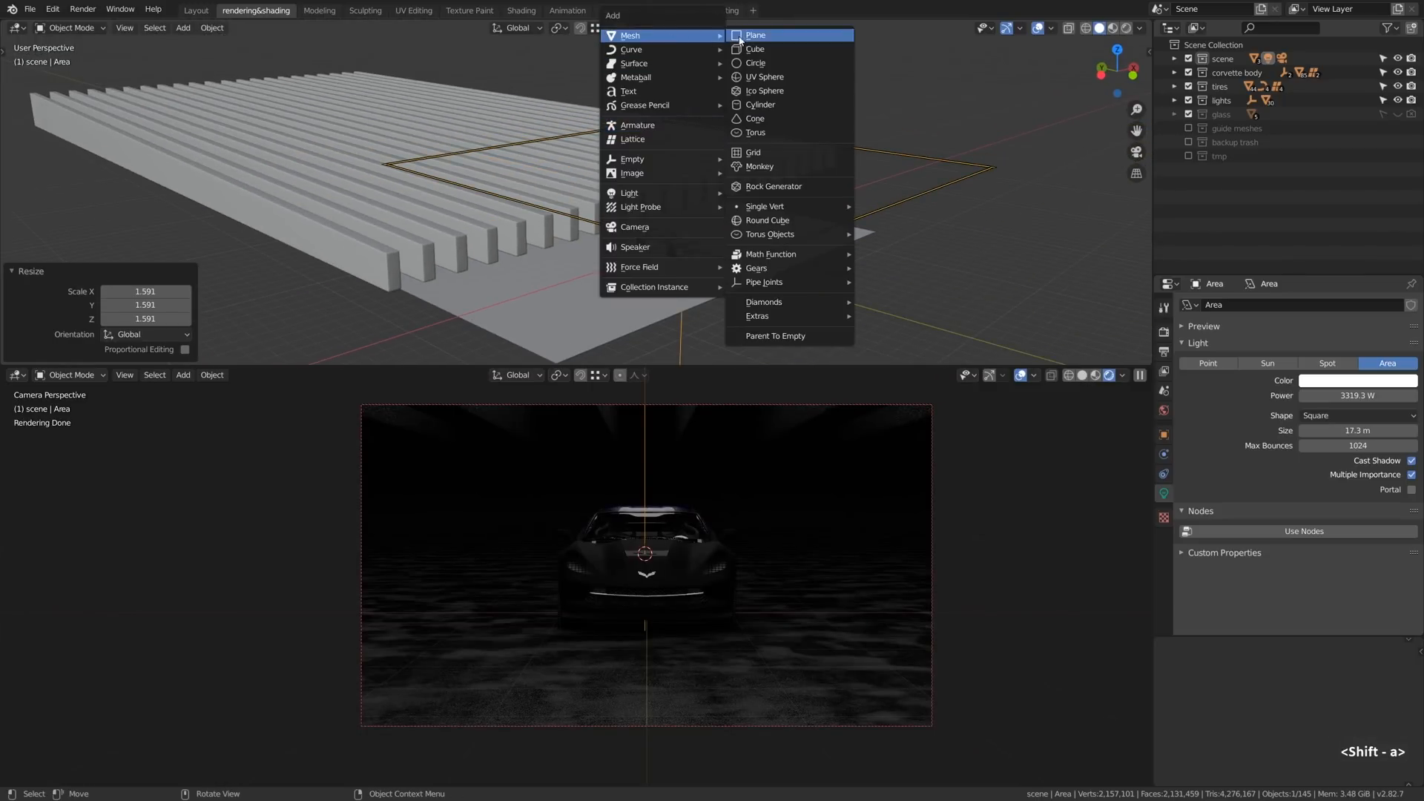
{"action": "left_click", "coordinate": [754, 36]}
{"action": "key", "text": "s"}
{"action": "left_click", "coordinate": [1011, 121]}
{"action": "key", "text": "s"}
{"action": "left_click", "coordinate": [856, 188]}
- Raise the new plane along Z above the area light and resize it as an overhead reflector
{"action": "key", "text": "g"}
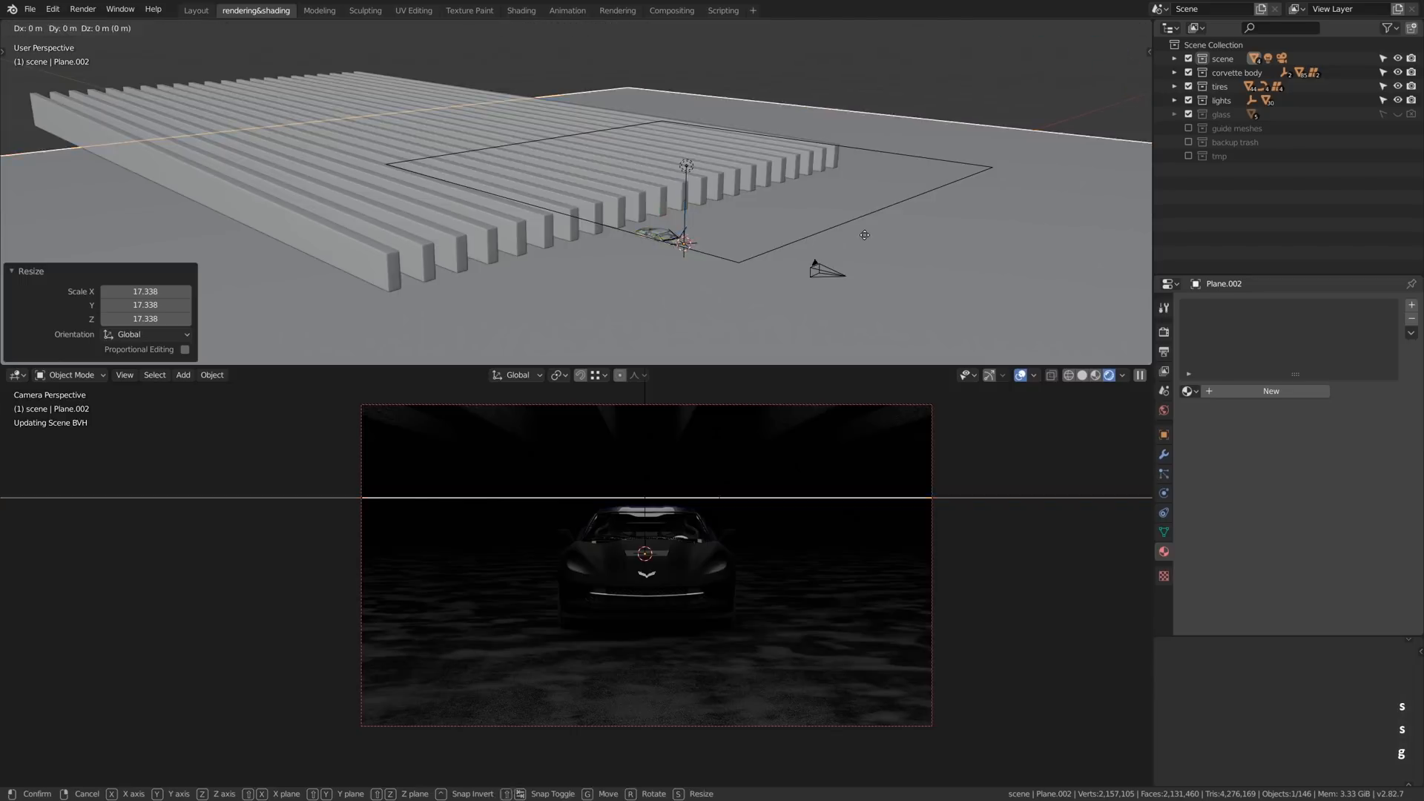
{"action": "key", "text": "z"}
{"action": "left_click", "coordinate": [845, 62]}
{"action": "key", "text": "s"}
{"action": "left_click", "coordinate": [744, 147]}
- Bend the subdivided overhead plane into an arch by raising its middle edge along Z with smooth proportional editing
{"action": "key", "text": "g"}
{"action": "key", "text": "z"}
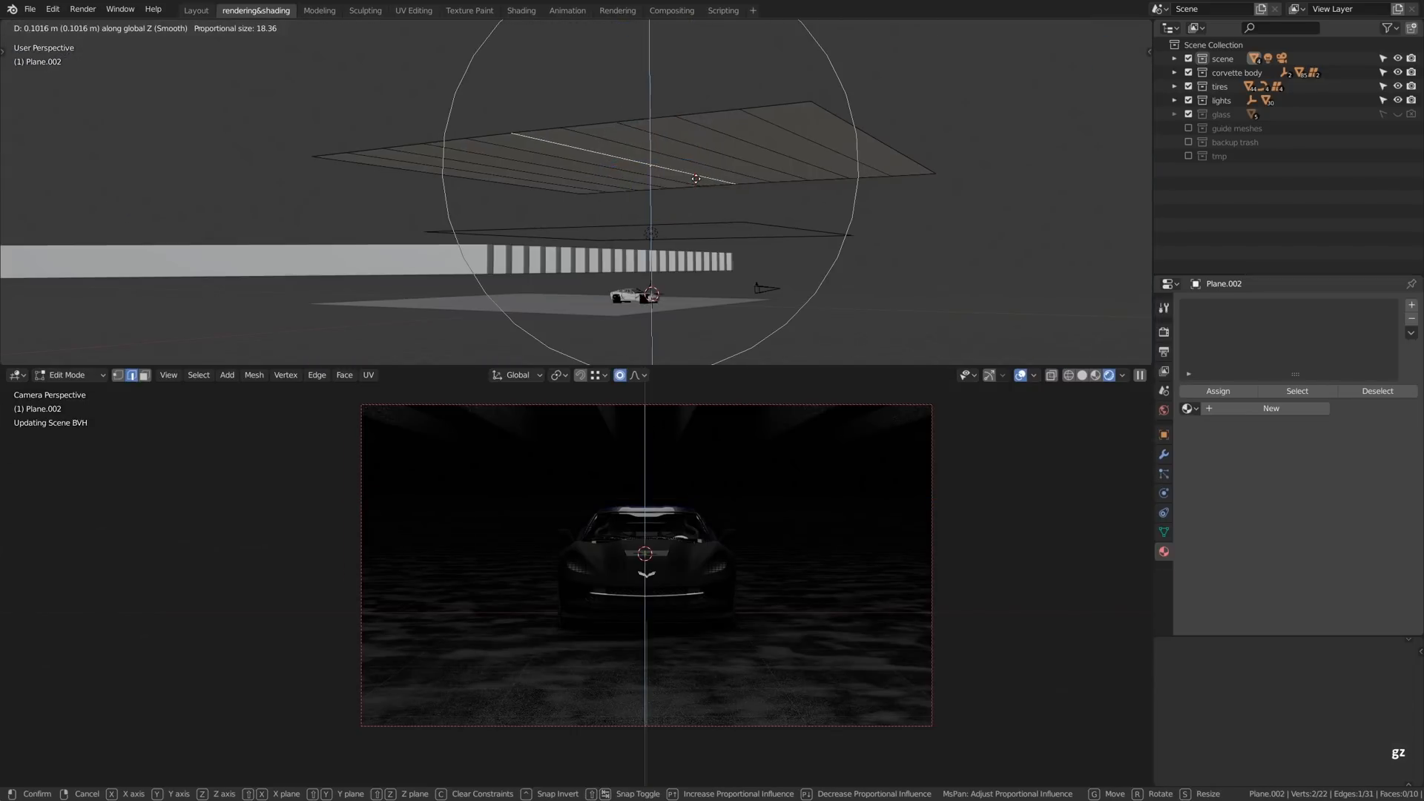
{"action": "scroll", "coordinate": [684, 112], "scroll_direction": "down", "scroll_amount": 2}
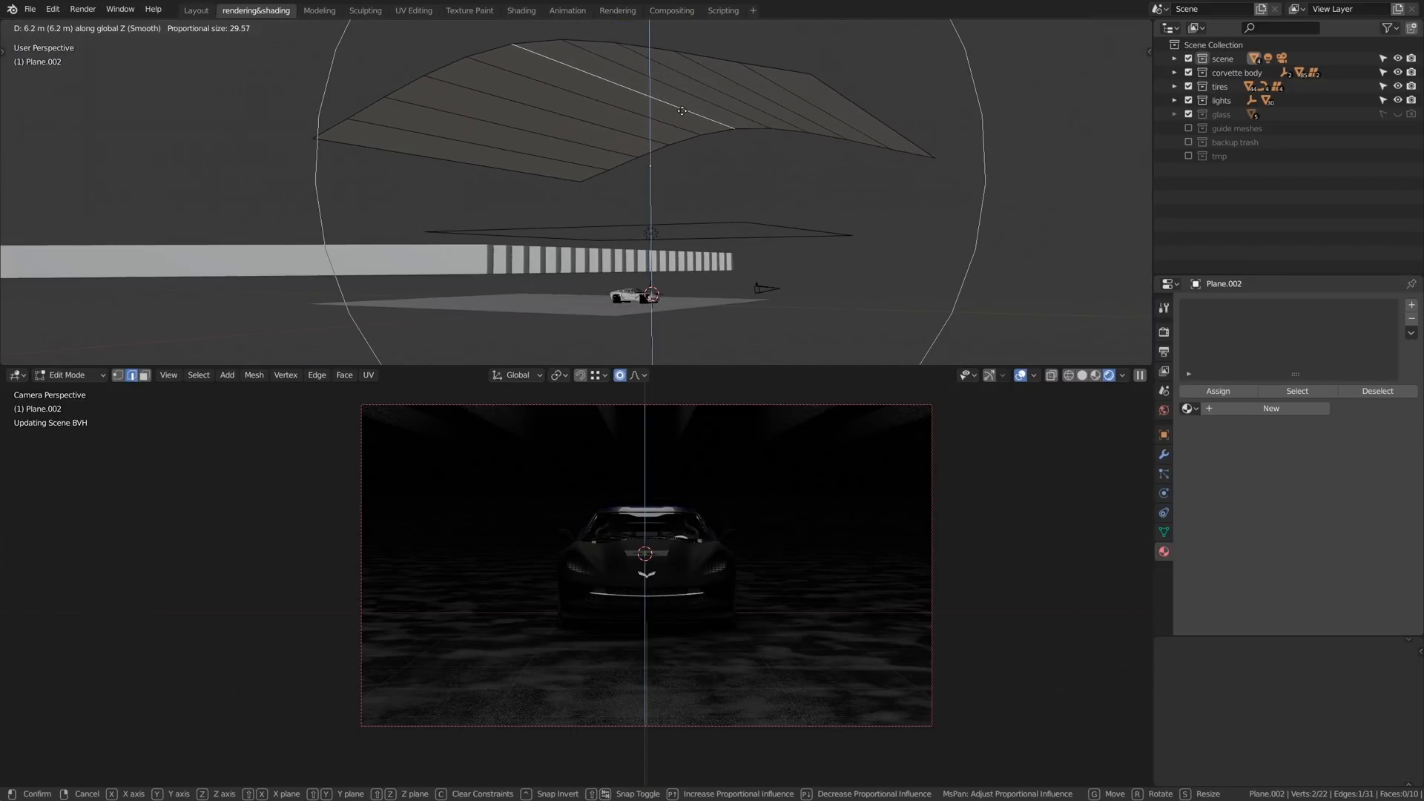
{"action": "left_click", "coordinate": [708, 95]}
- Return to Object Mode, adjust the arched plane's height along Z and scale it by 1.084
{"action": "key", "text": "Tab"}
{"action": "key", "text": "g"}
{"action": "key", "text": "z"}
{"action": "left_click", "coordinate": [741, 128]}
{"action": "key", "text": "s"}
{"action": "left_click", "coordinate": [741, 128]}
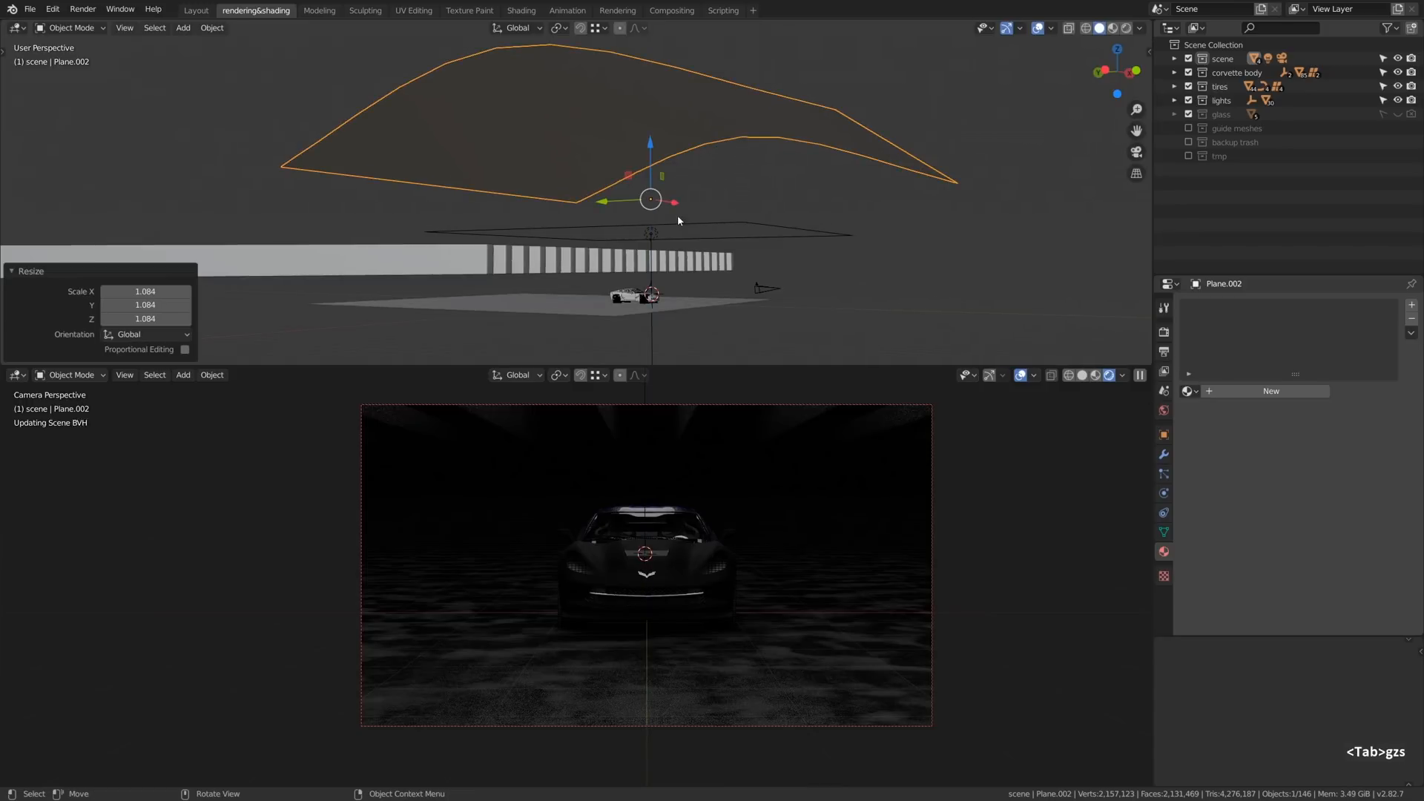
- Flip the area light about the X axis to shine up at the arched plane, and give the plane a new material
{"action": "left_click", "coordinate": [678, 219]}
{"action": "key", "text": "r"}
{"action": "key", "text": "x"}
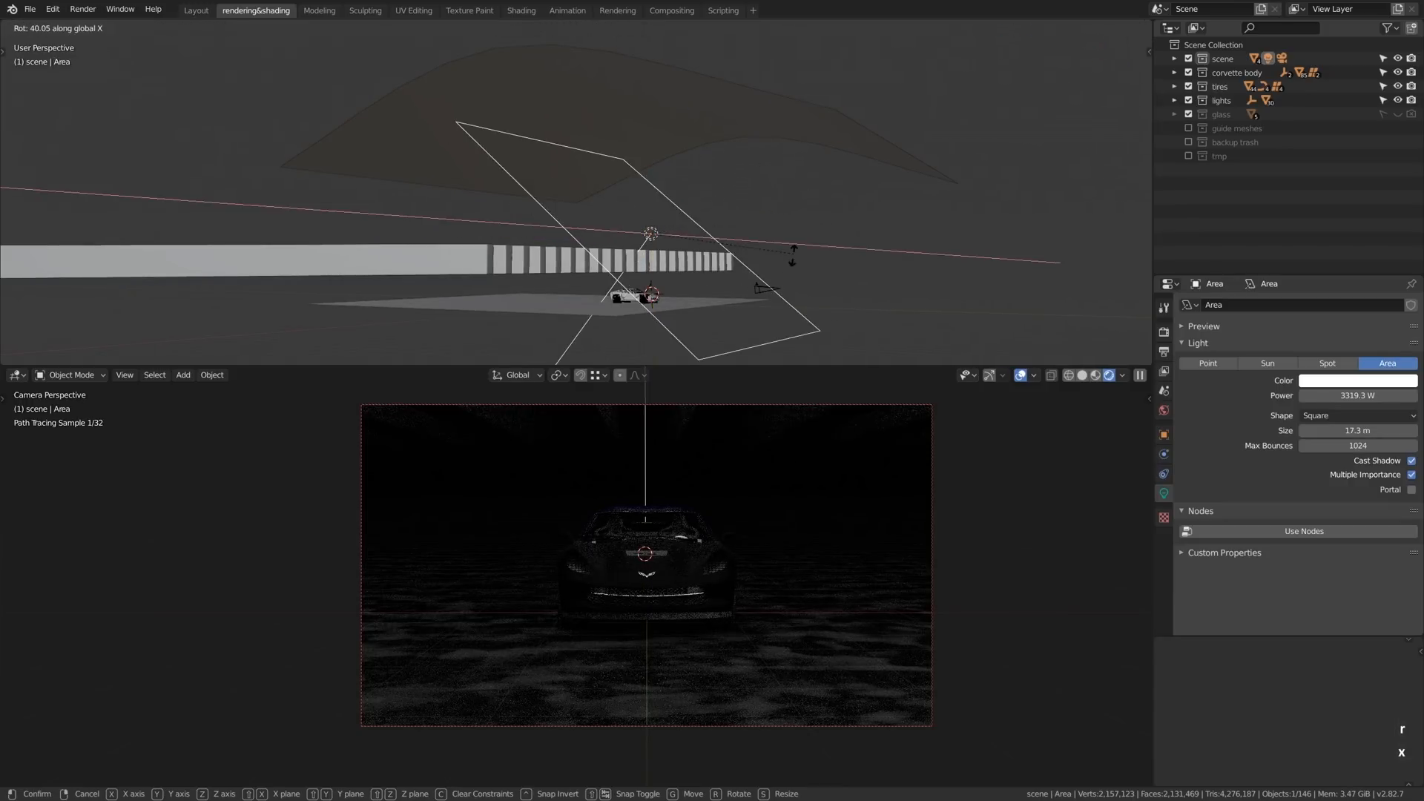
{"action": "left_click", "coordinate": [521, 312]}
{"action": "left_click", "coordinate": [716, 132]}
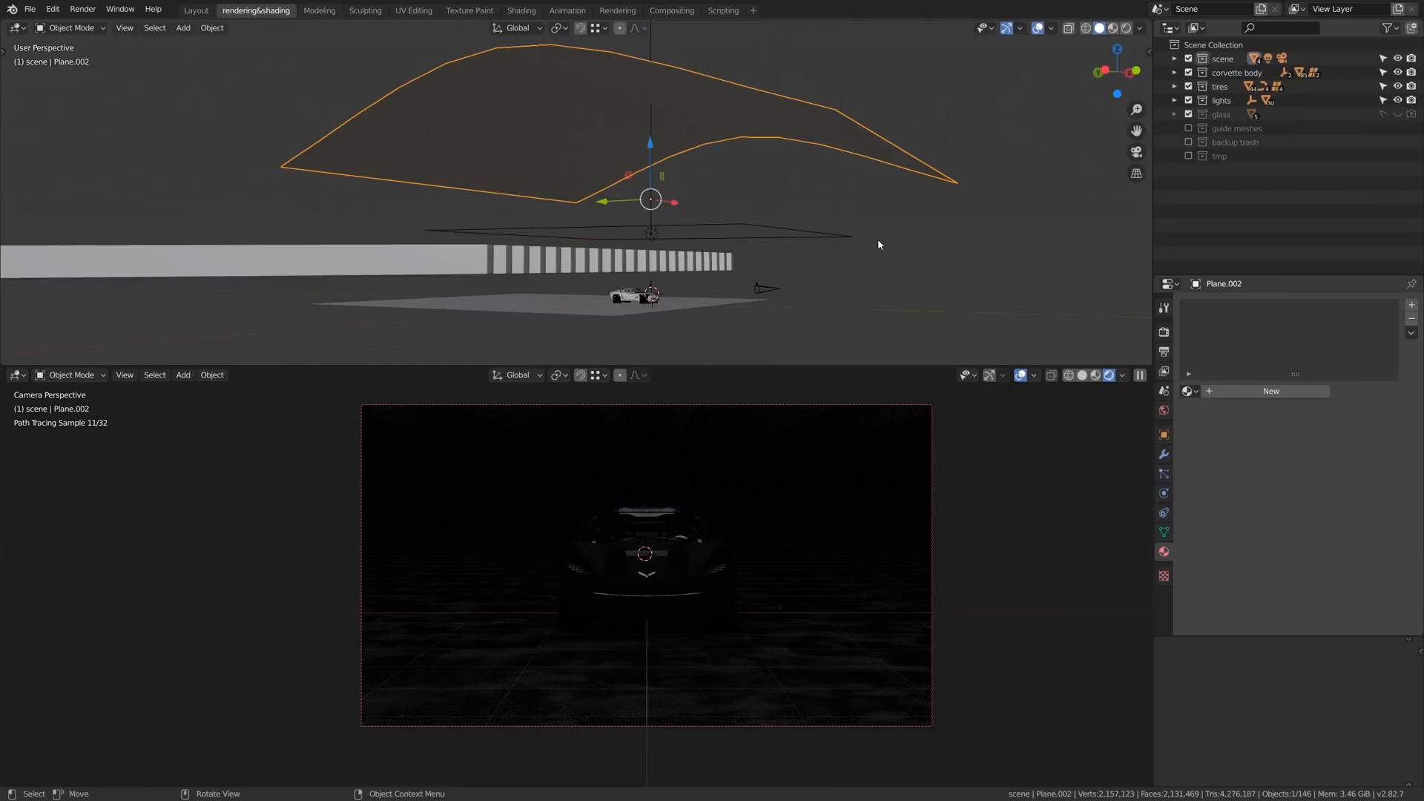
{"action": "left_click", "coordinate": [1285, 400]}
- Raise the area light along Z in two moves to just beneath the arched plane, the second by 1.88 m
{"action": "left_click", "coordinate": [717, 232]}
{"action": "key", "text": "g"}
{"action": "key", "text": "z"}
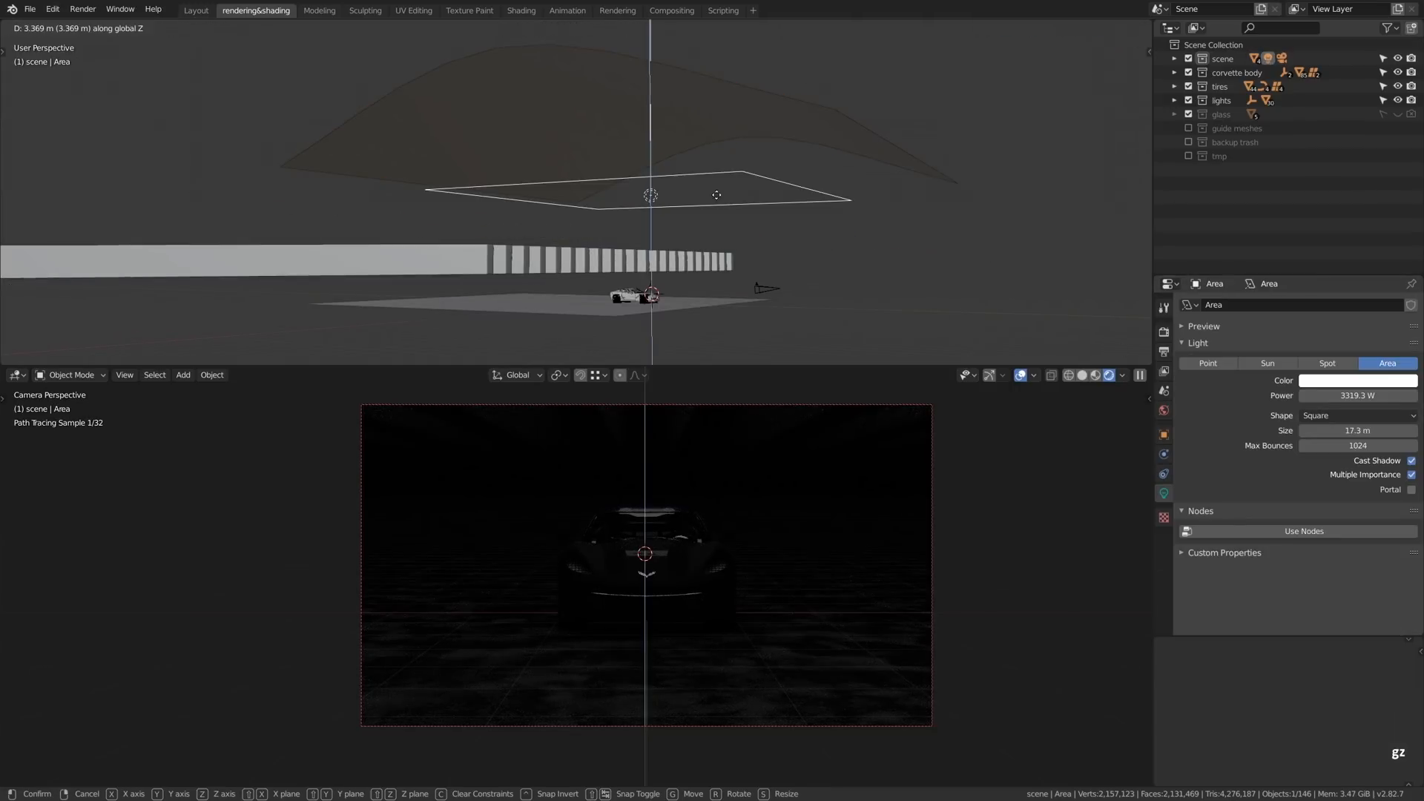
{"action": "left_click", "coordinate": [742, 204]}
{"action": "key", "text": "g"}
{"action": "key", "text": "z"}
{"action": "left_click", "coordinate": [856, 267]}
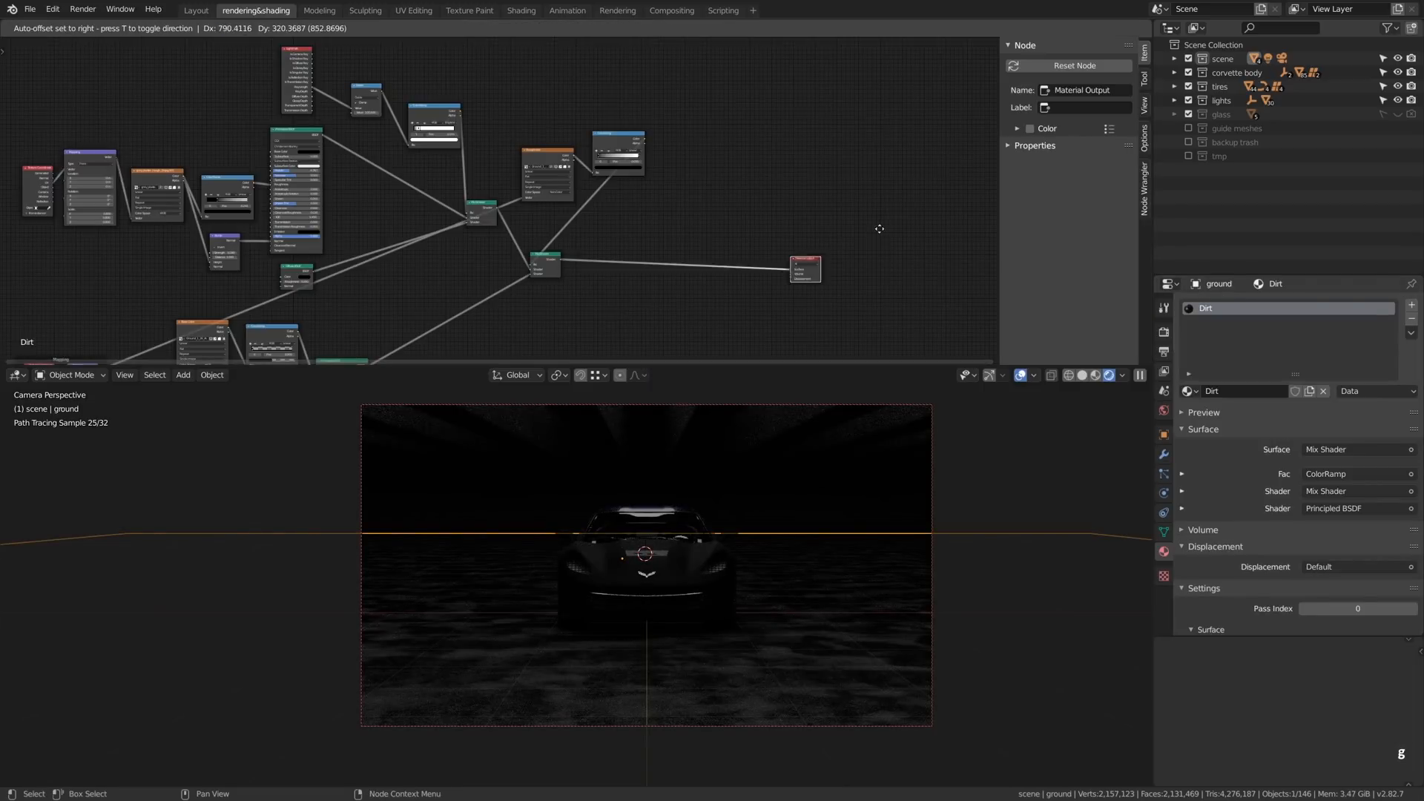
- Add a Principled BSDF to the ground's Dirt material and connect it to the Material Output's Surface in place of the mix shader
{"action": "scroll", "coordinate": [878, 230], "scroll_direction": "up", "scroll_amount": 6}
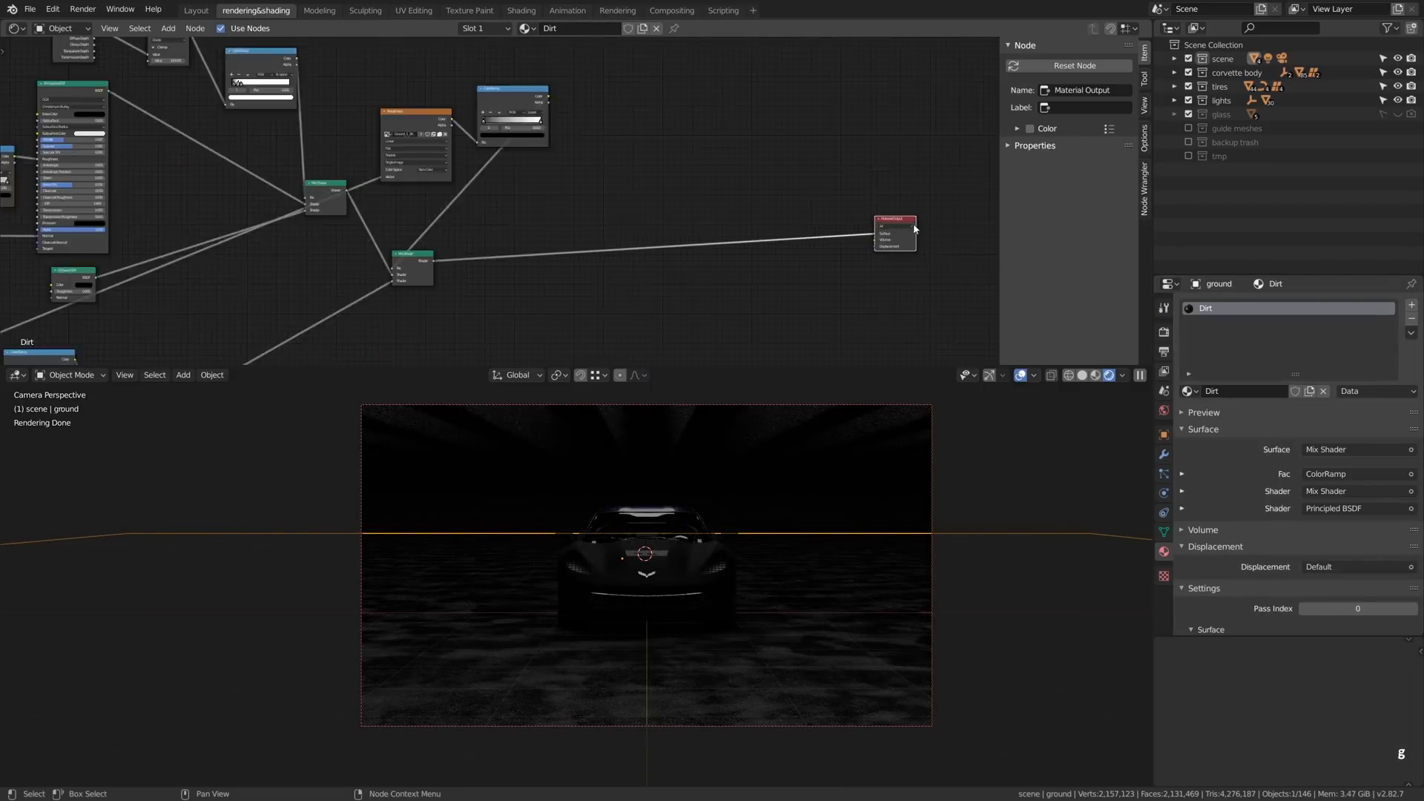
{"action": "scroll", "coordinate": [919, 240], "scroll_direction": "up", "scroll_amount": 2}
{"action": "key", "text": "shift+a"}
{"action": "mouse_move", "coordinate": [584, 276]}
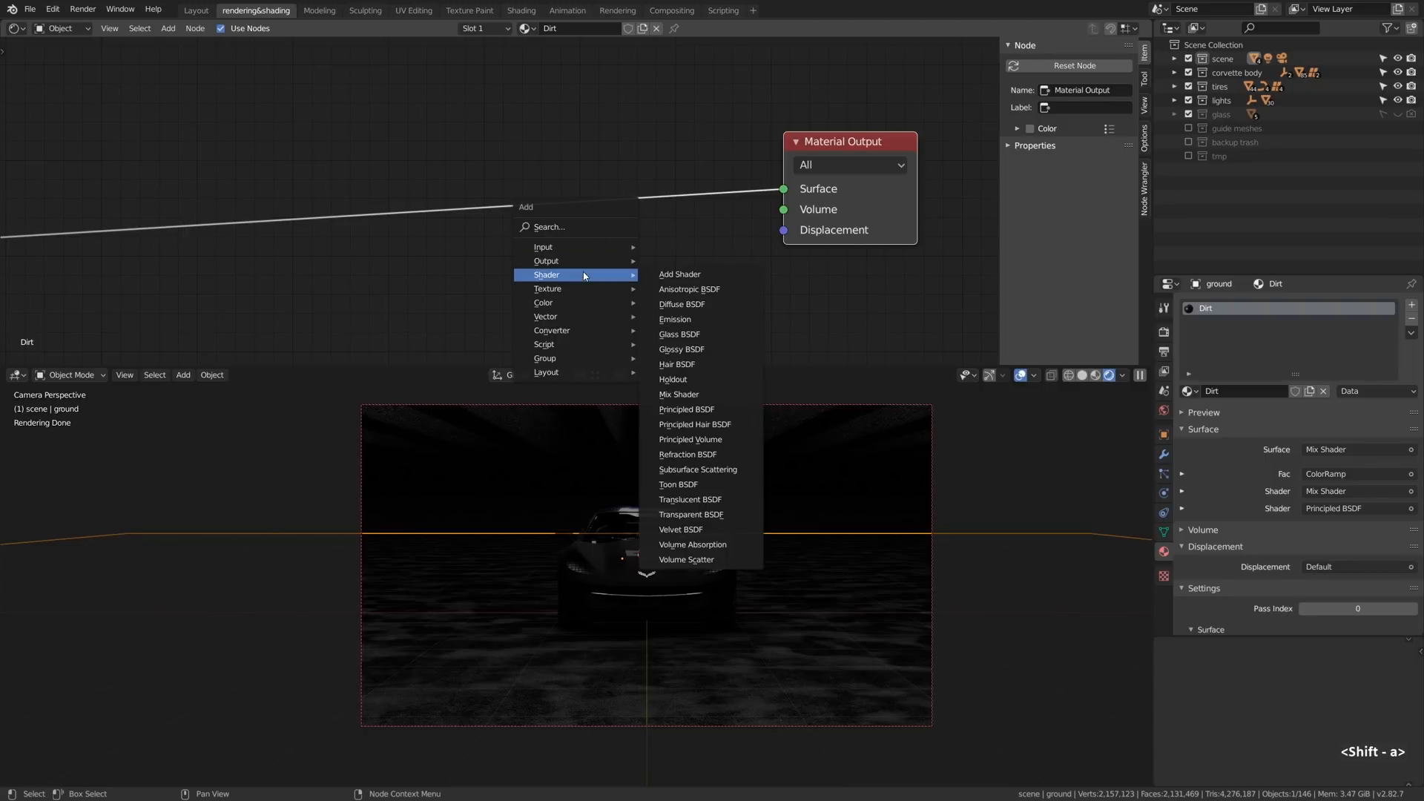
{"action": "left_click", "coordinate": [686, 409]}
{"action": "left_click", "coordinate": [914, 234]}
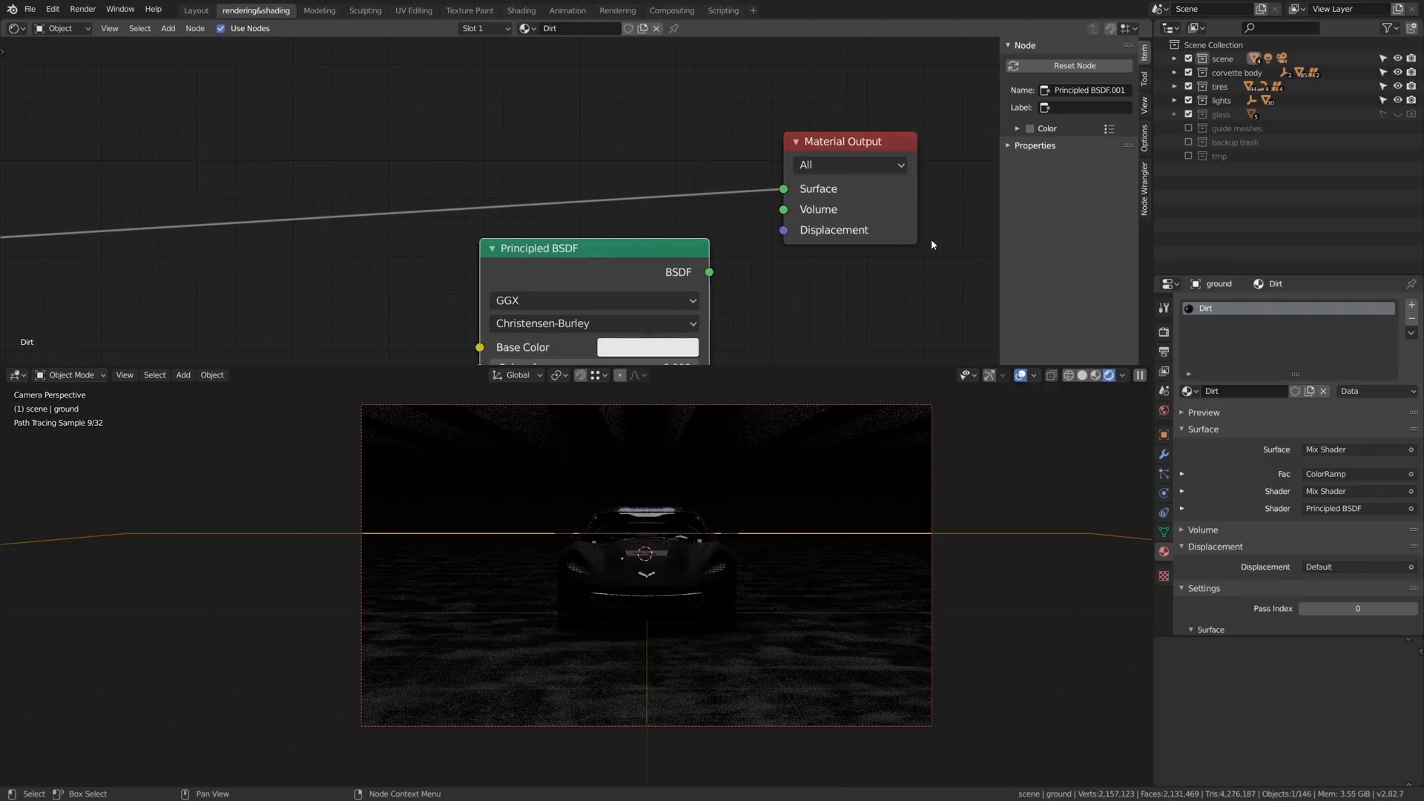
{"action": "key", "text": "g"}
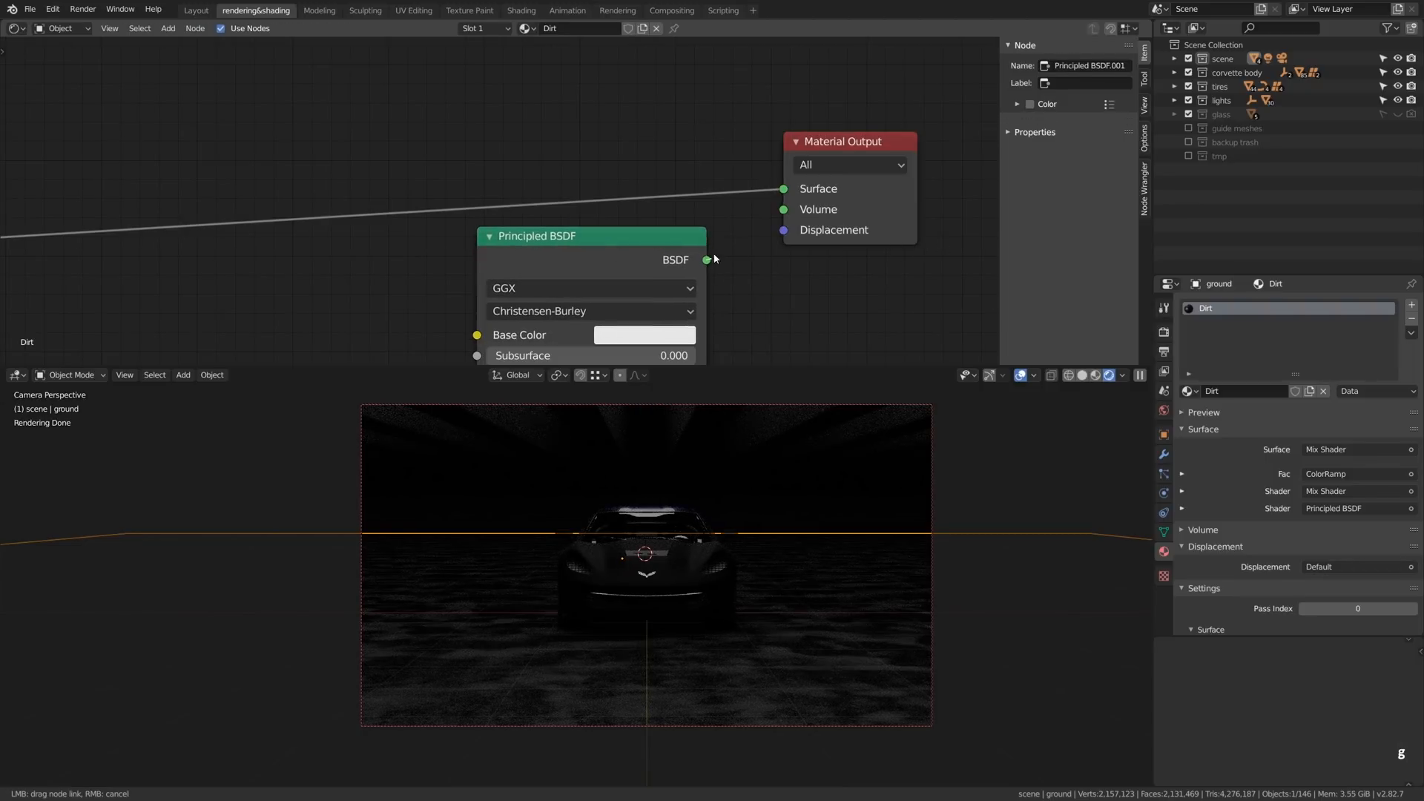
{"action": "left_click", "coordinate": [651, 242]}
{"action": "left_click_drag", "start_coordinate": [652, 243], "coordinate": [587, 99]}
- Set the ground's new Principled BSDF to a black base color and a specular of 0.020
{"action": "left_click", "coordinate": [582, 193]}
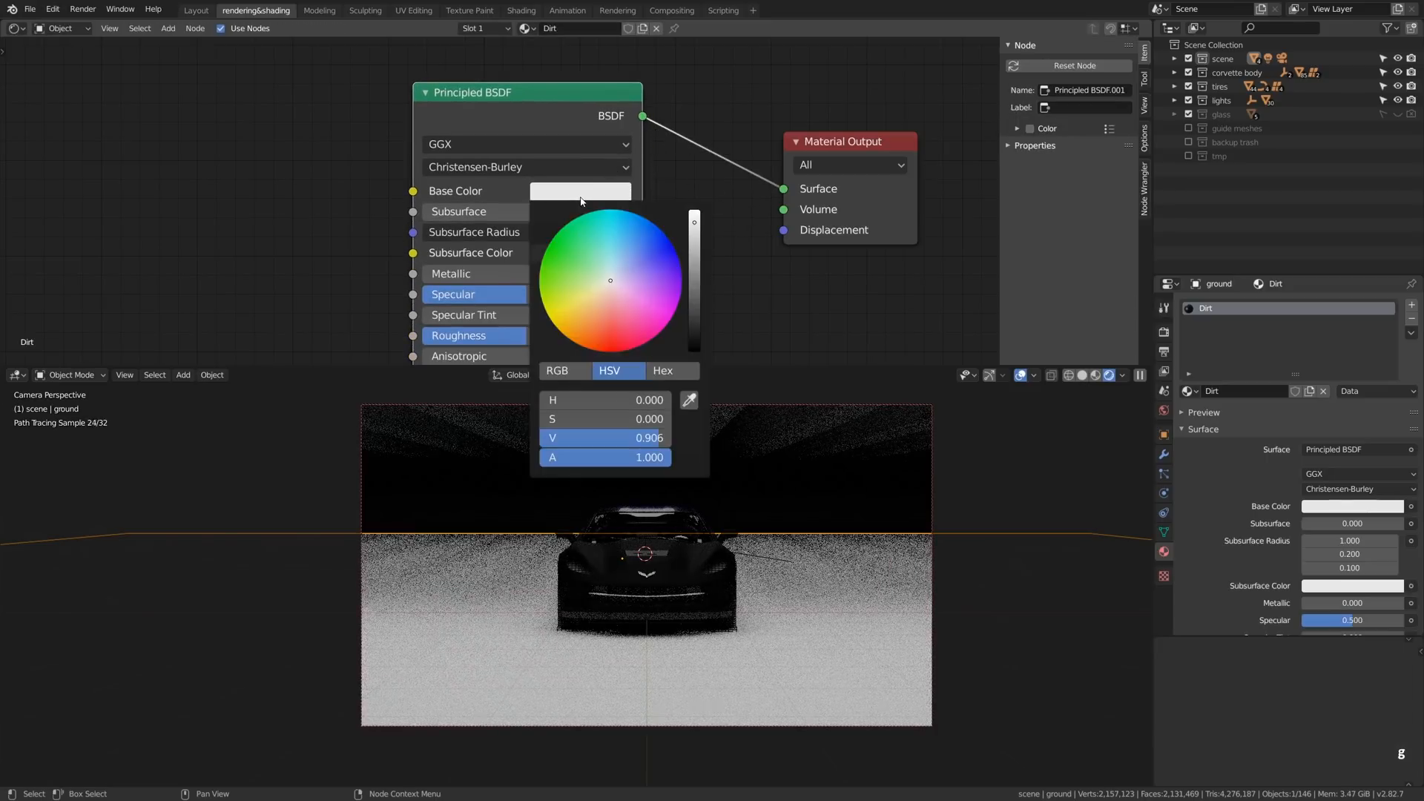
{"action": "left_click_drag", "start_coordinate": [692, 308], "coordinate": [693, 355]}
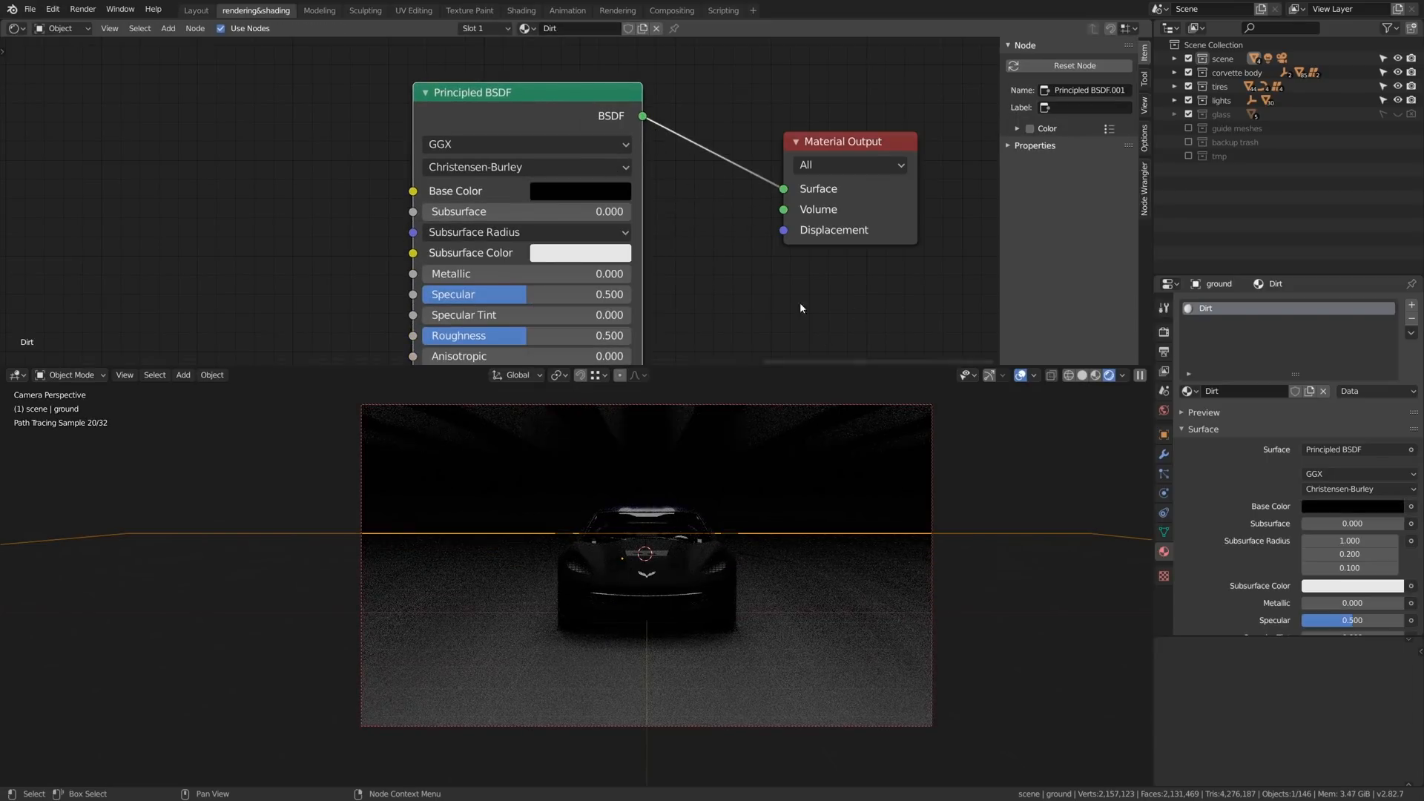
{"action": "middle_click_drag", "start_coordinate": [780, 293], "coordinate": [817, 222]}
{"action": "left_click_drag", "start_coordinate": [602, 228], "coordinate": [501, 228]}
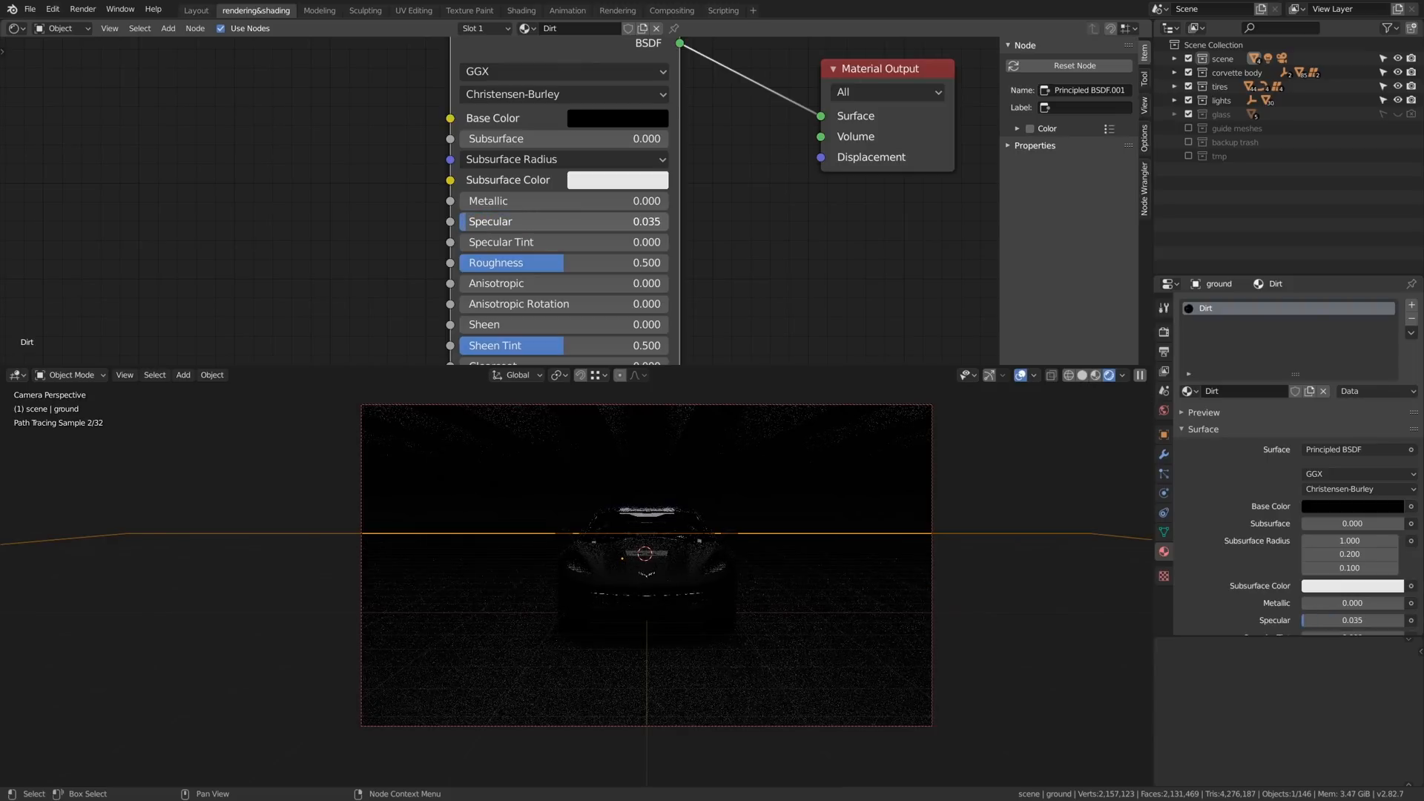
{"action": "left_click_drag", "start_coordinate": [490, 225], "coordinate": [492, 225]}
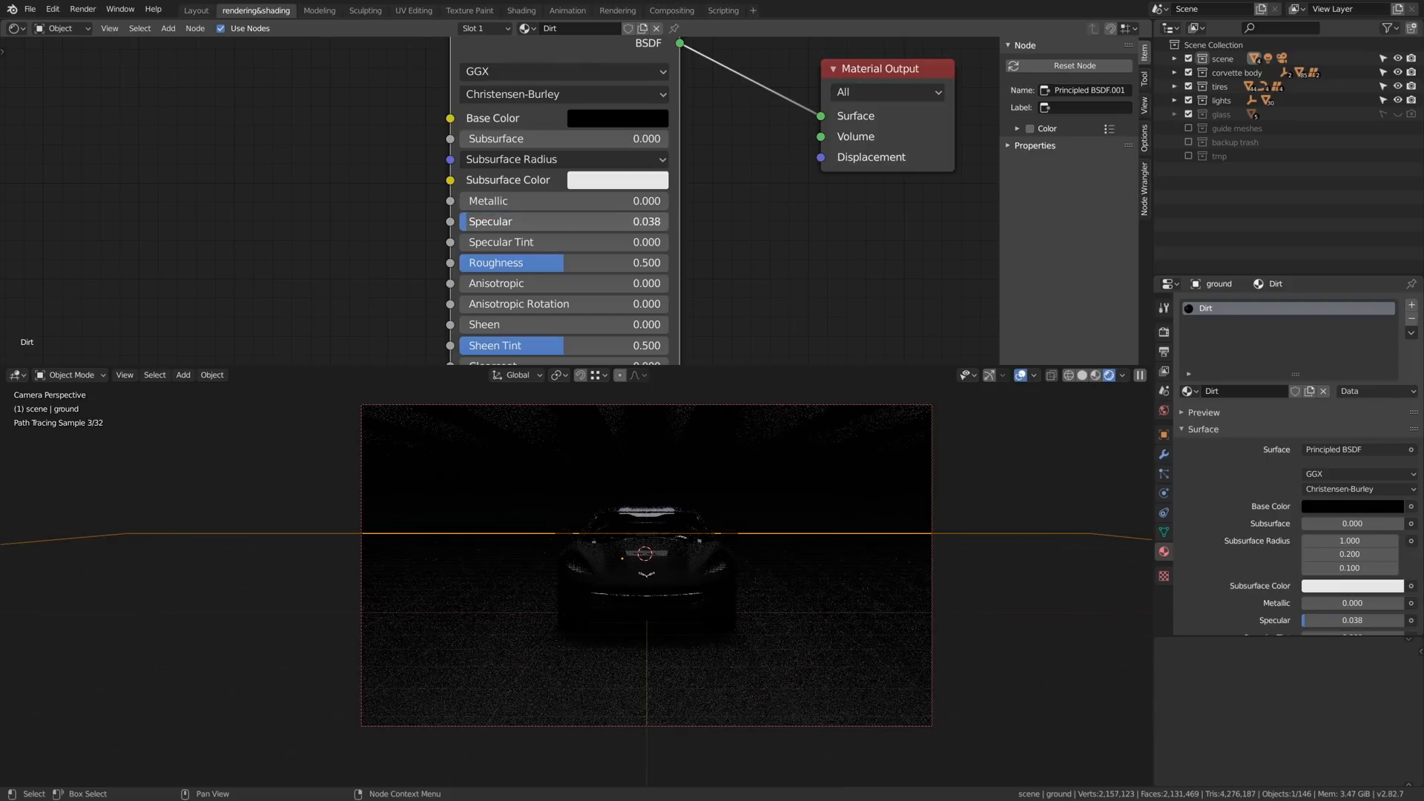
{"action": "middle_click_drag", "start_coordinate": [487, 222], "coordinate": [691, 236]}
- Add a Noise Texture node and connect its Color output to the Principled BSDF's Roughness
{"action": "key", "text": "shift+a"}
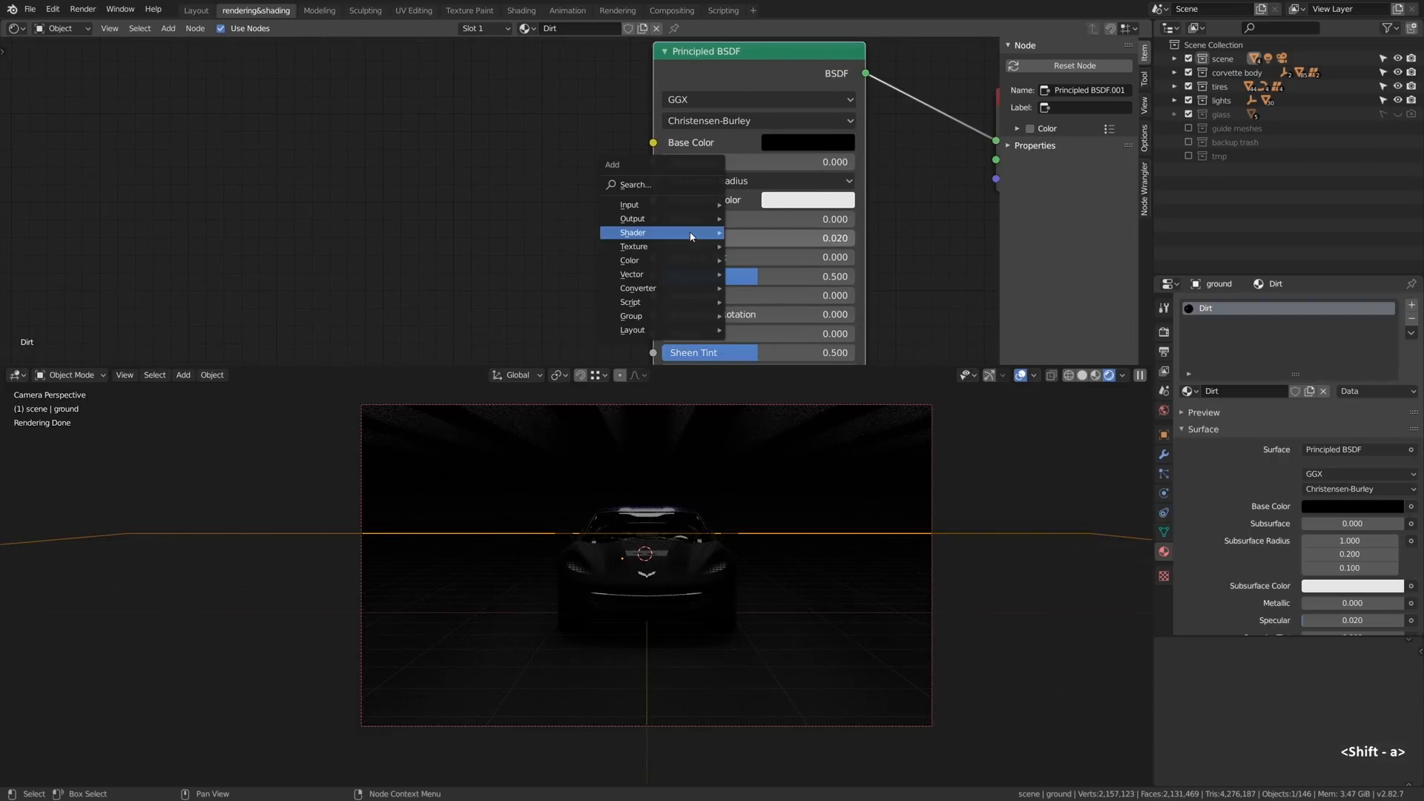
{"action": "mouse_move", "coordinate": [699, 255]}
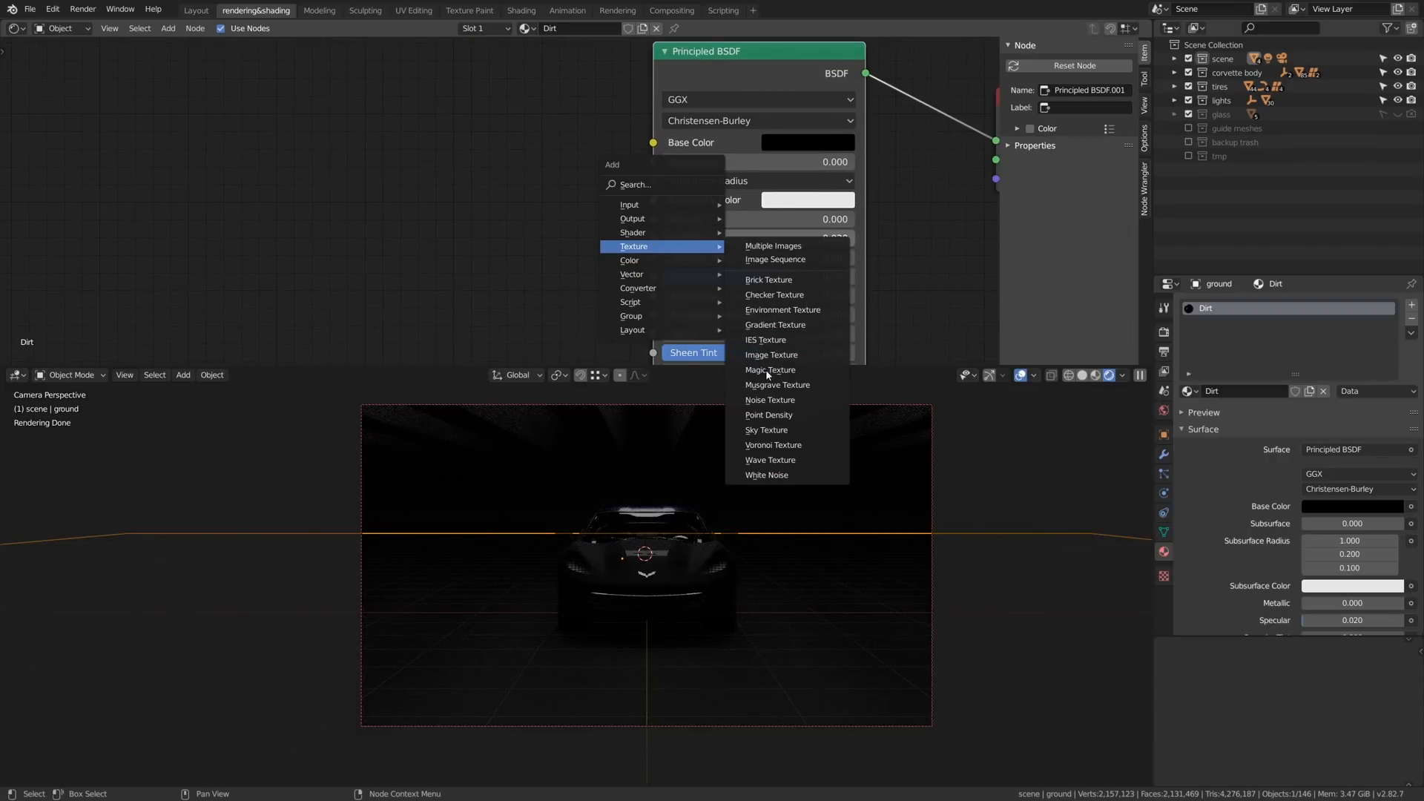
{"action": "left_click", "coordinate": [770, 400]}
{"action": "left_click", "coordinate": [448, 204]}
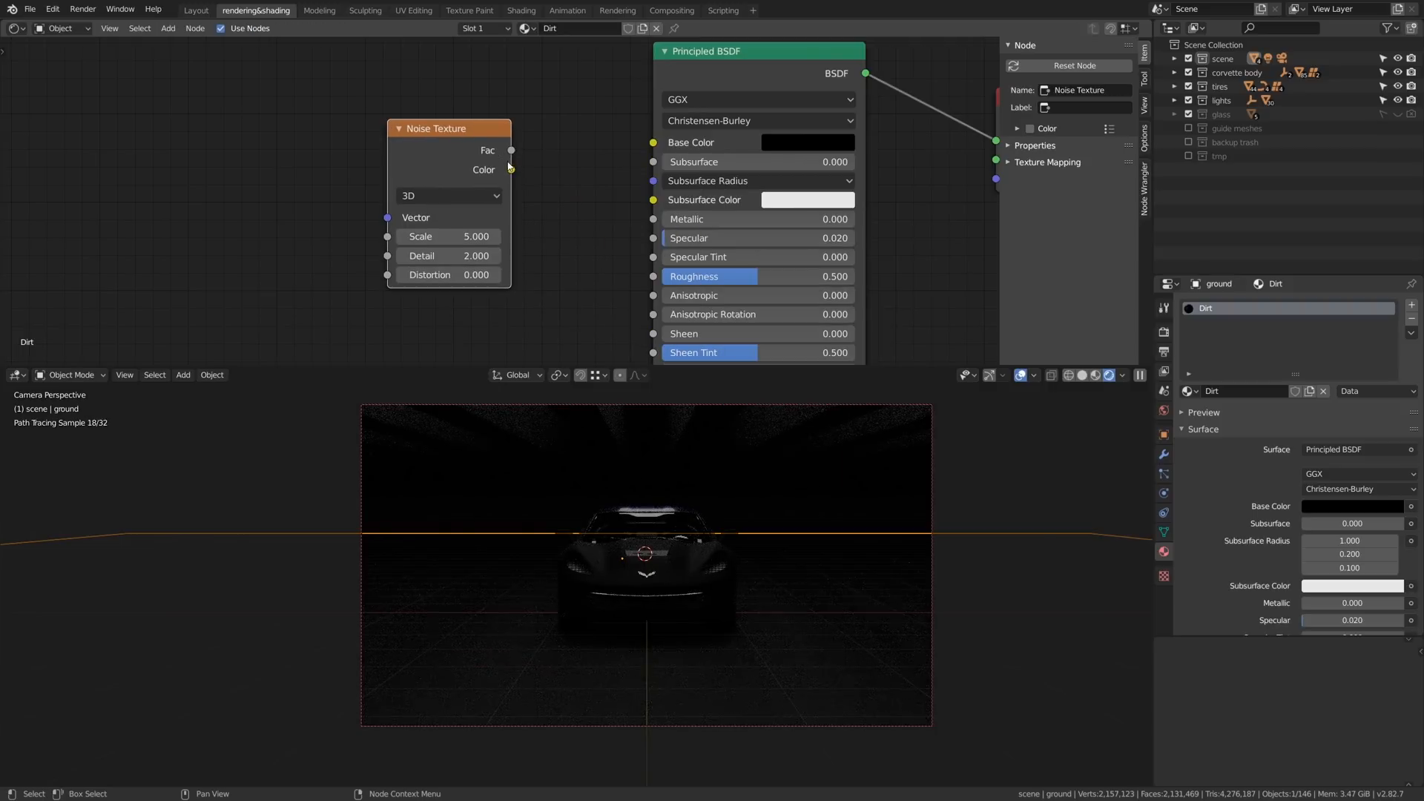
{"action": "left_click_drag", "start_coordinate": [650, 278], "coordinate": [651, 278]}
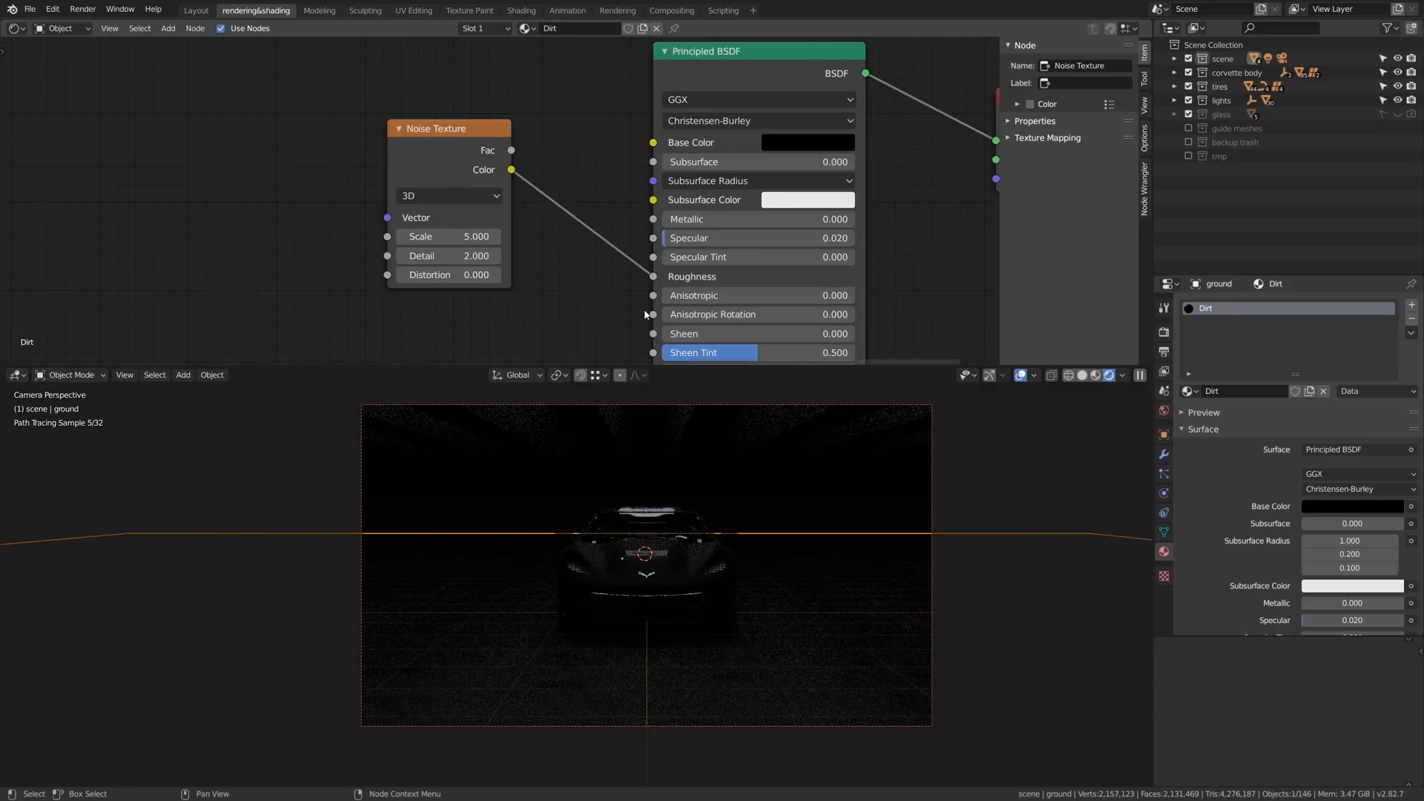
- Move the Noise Texture away from the shader and insert a ColorRamp into its link to Roughness
{"action": "left_click", "coordinate": [478, 141]}
{"action": "key", "text": "g"}
{"action": "left_click", "coordinate": [203, 171]}
{"action": "middle_click_drag", "start_coordinate": [349, 217], "coordinate": [371, 159]}
{"action": "key", "text": "shift+a"}
{"action": "mouse_move", "coordinate": [348, 262]}
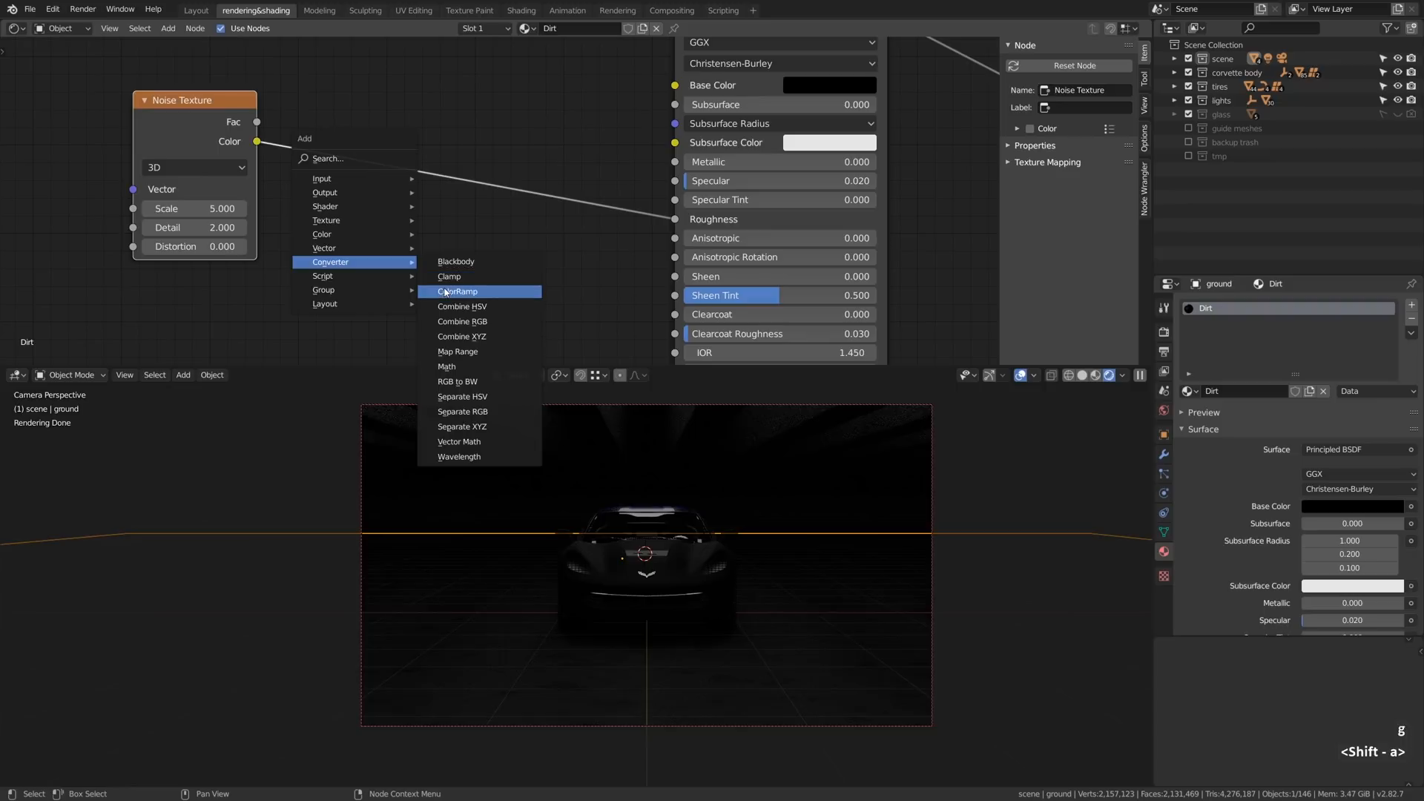
{"action": "left_click", "coordinate": [452, 290]}
{"action": "left_click", "coordinate": [373, 177]}
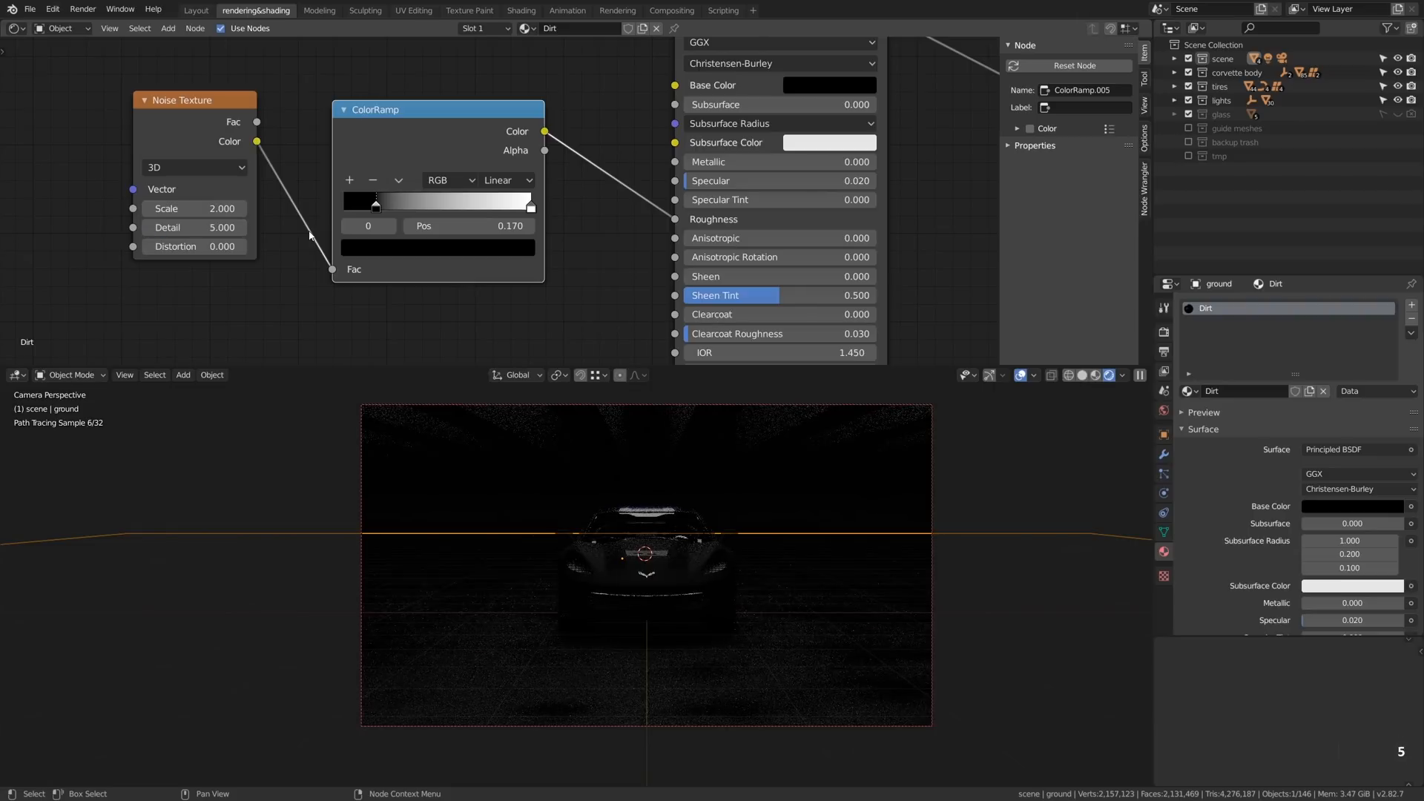
- Move the ColorRamp's white stop to position 0.587 and set the Noise Texture's scale to 1
{"action": "left_click_drag", "start_coordinate": [531, 208], "coordinate": [454, 206]}
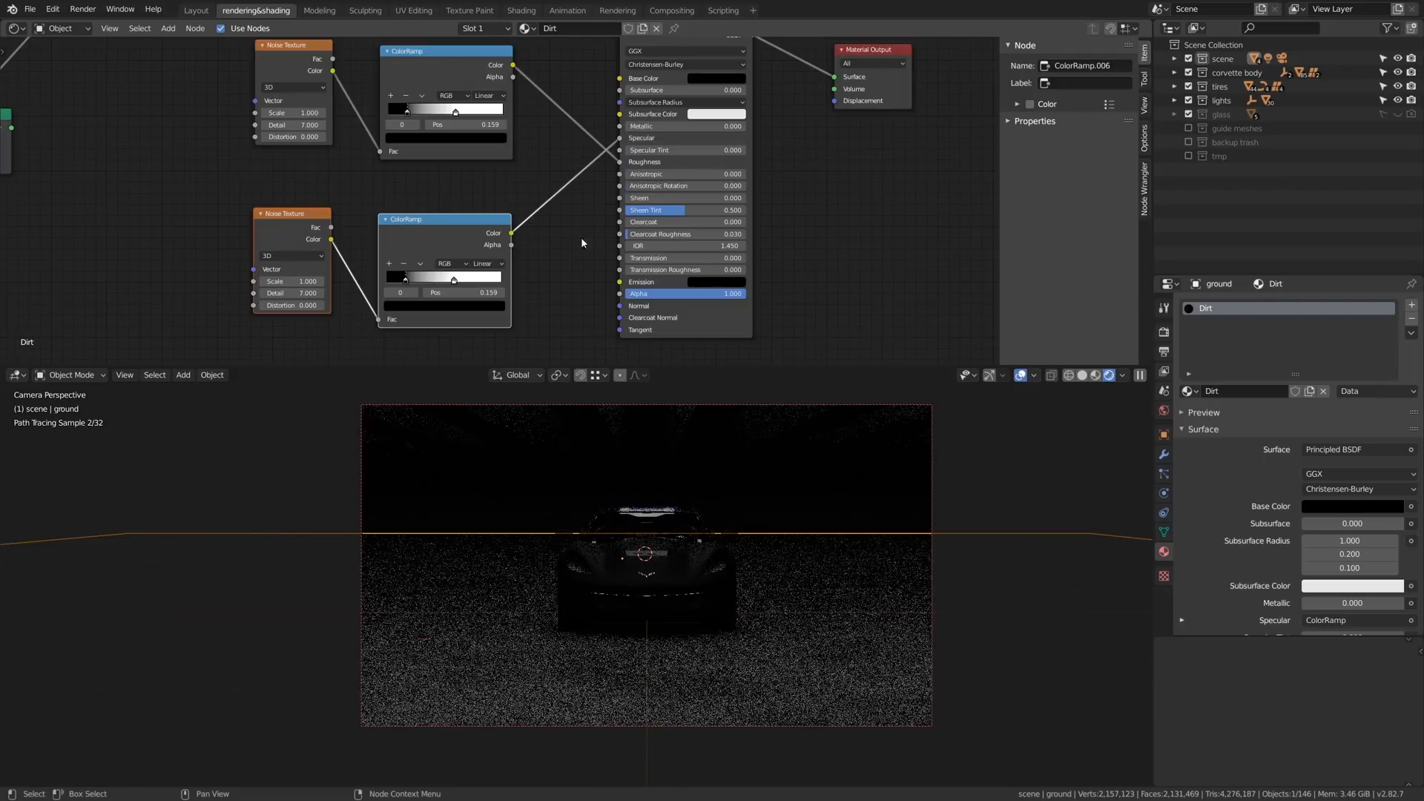
{"action": "scroll", "coordinate": [567, 239], "scroll_direction": "down", "scroll_amount": 2}
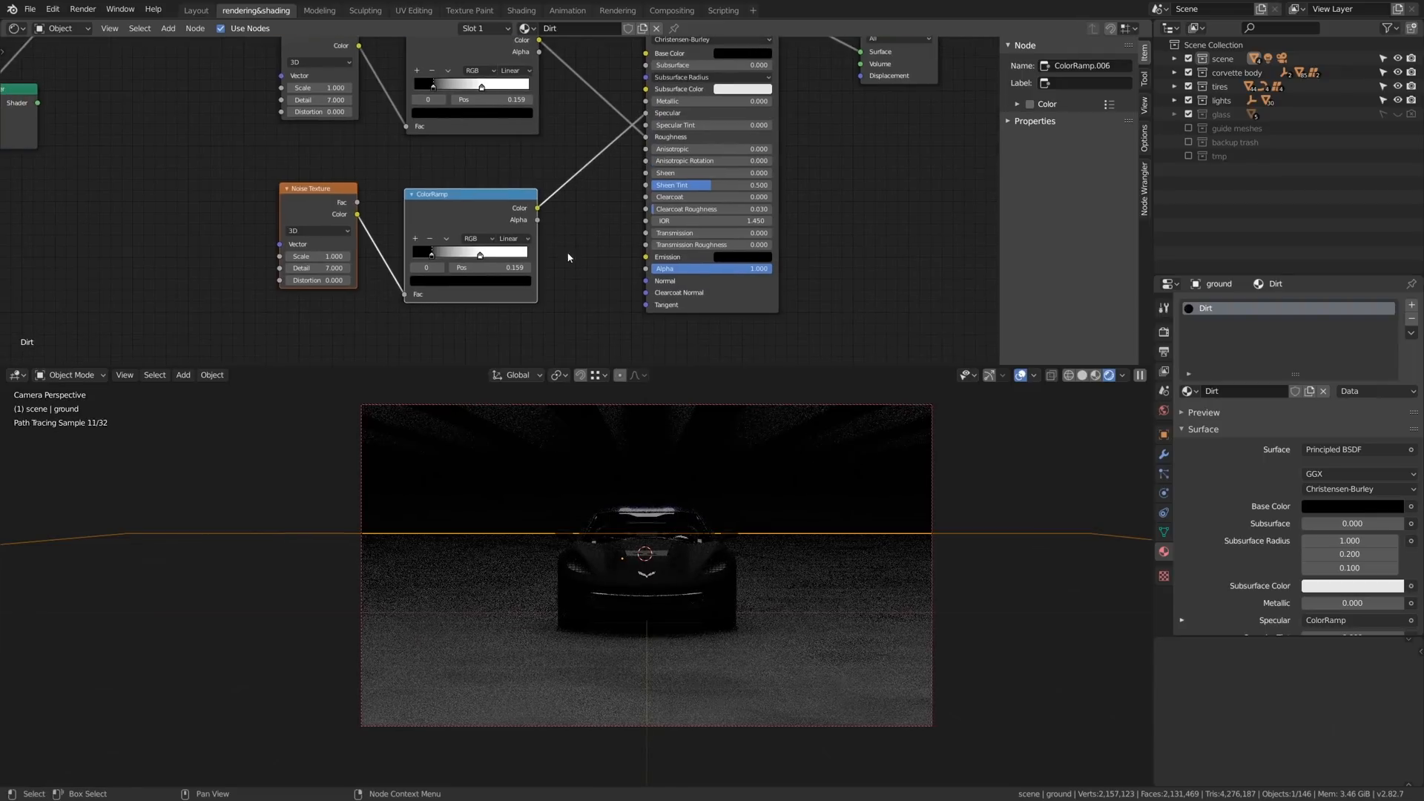
- Set the scale of the Noise Texture driving the ground material's specular ColorRamp to 3
{"action": "scroll", "coordinate": [454, 257], "scroll_direction": "up", "scroll_amount": 1}
{"action": "left_click_drag", "start_coordinate": [292, 256], "coordinate": [306, 256]}
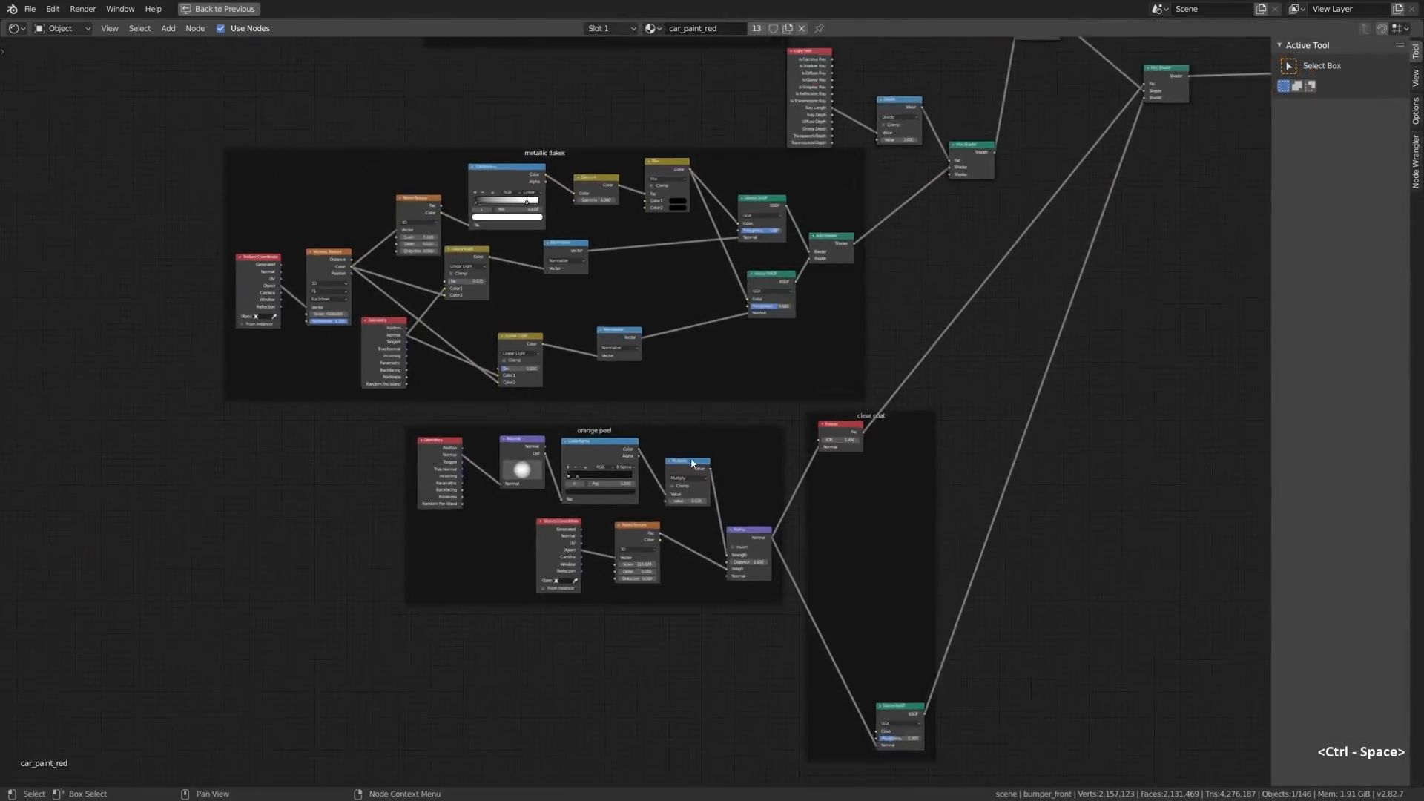
{"action": "scroll", "coordinate": [631, 505], "scroll_direction": "up", "scroll_amount": 4}
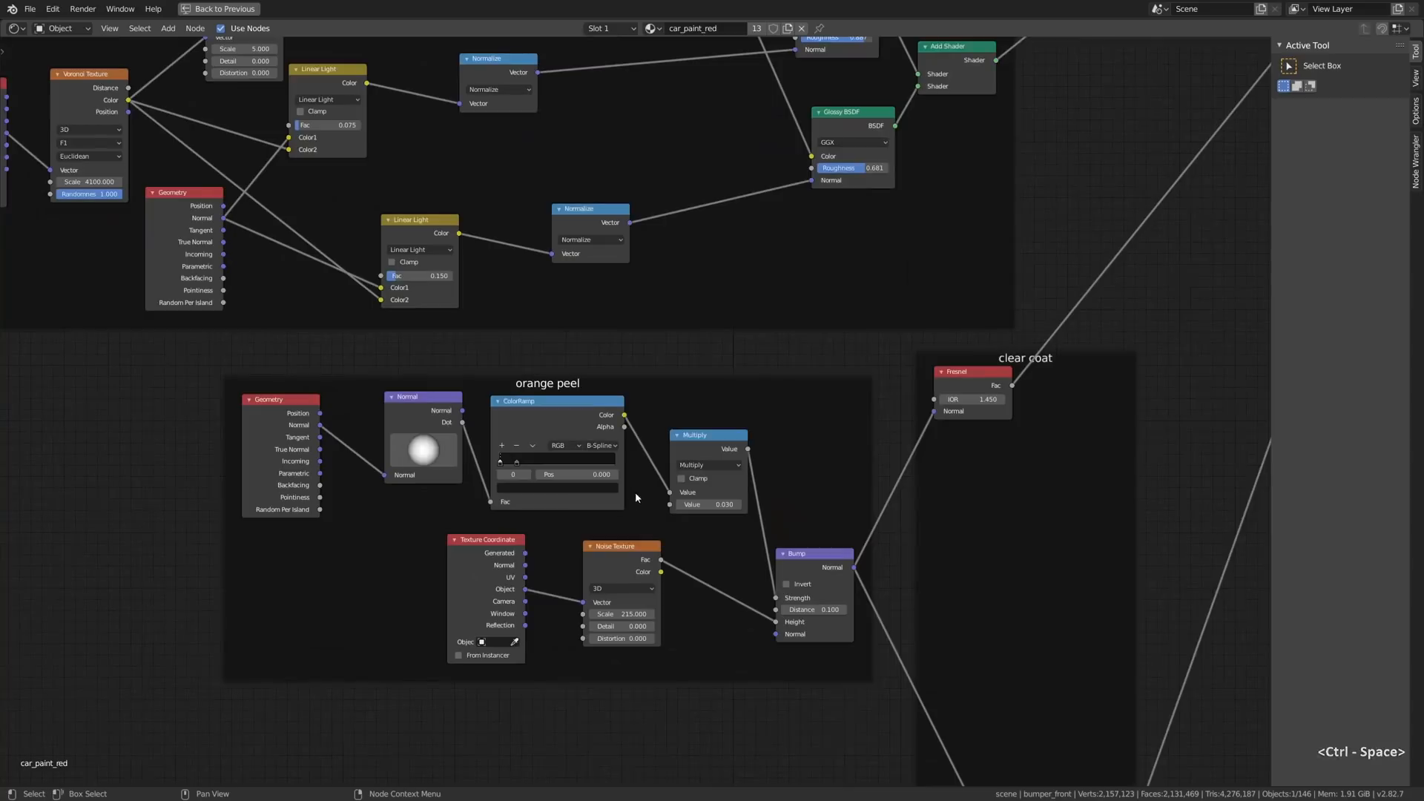
- Move the Principled BSDF closer to the Material Output in the car_paint_red material
{"action": "middle_click_drag", "start_coordinate": [853, 175], "coordinate": [898, 467]}
{"action": "middle_click_drag", "start_coordinate": [810, 129], "coordinate": [803, 491]}
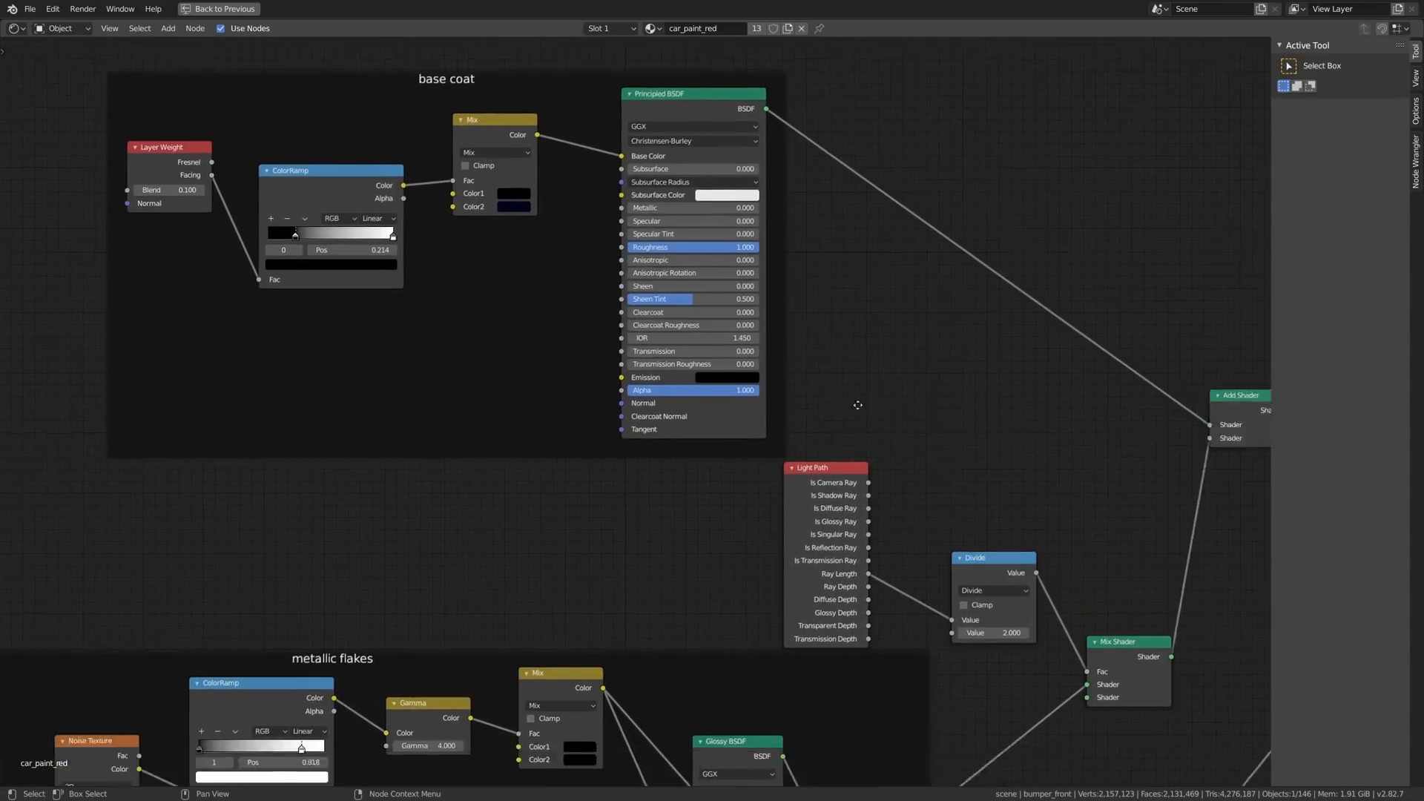
{"action": "scroll", "coordinate": [677, 378], "scroll_direction": "down", "scroll_amount": 3}
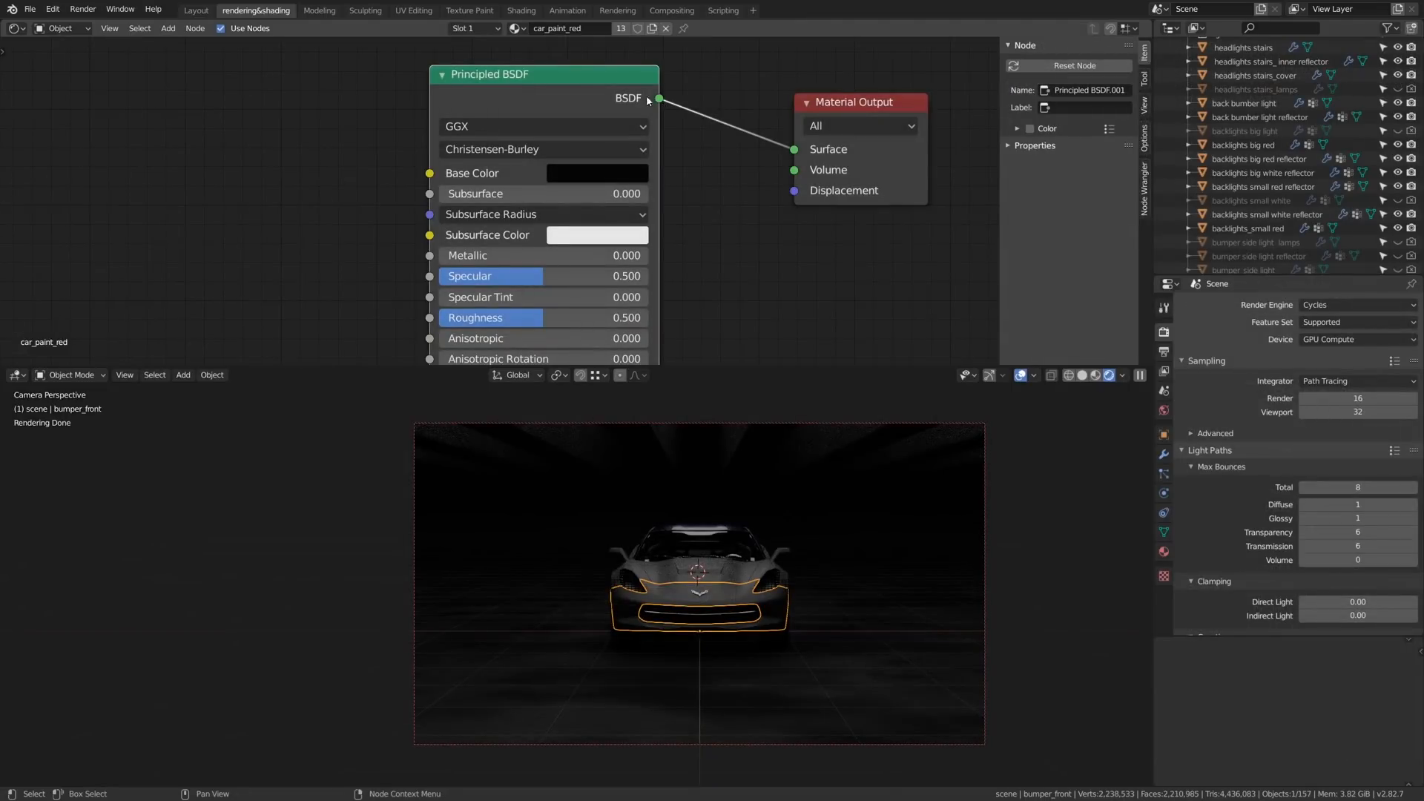
{"action": "key", "text": "g"}
{"action": "left_click", "coordinate": [695, 113]}
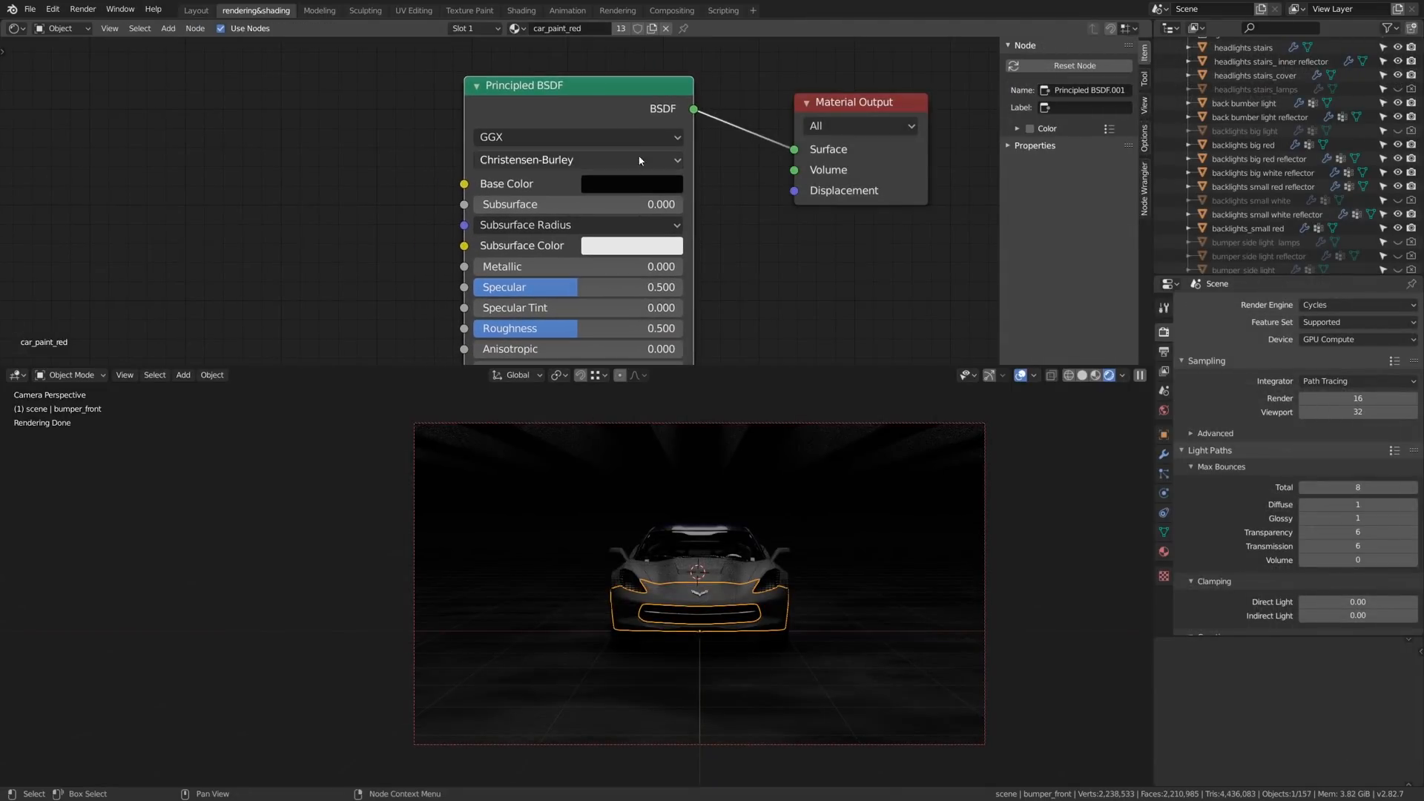
- Set the car paint's specular to 0.005 and its roughness to 0.405
{"action": "middle_click_drag", "start_coordinate": [723, 290], "coordinate": [726, 240]}
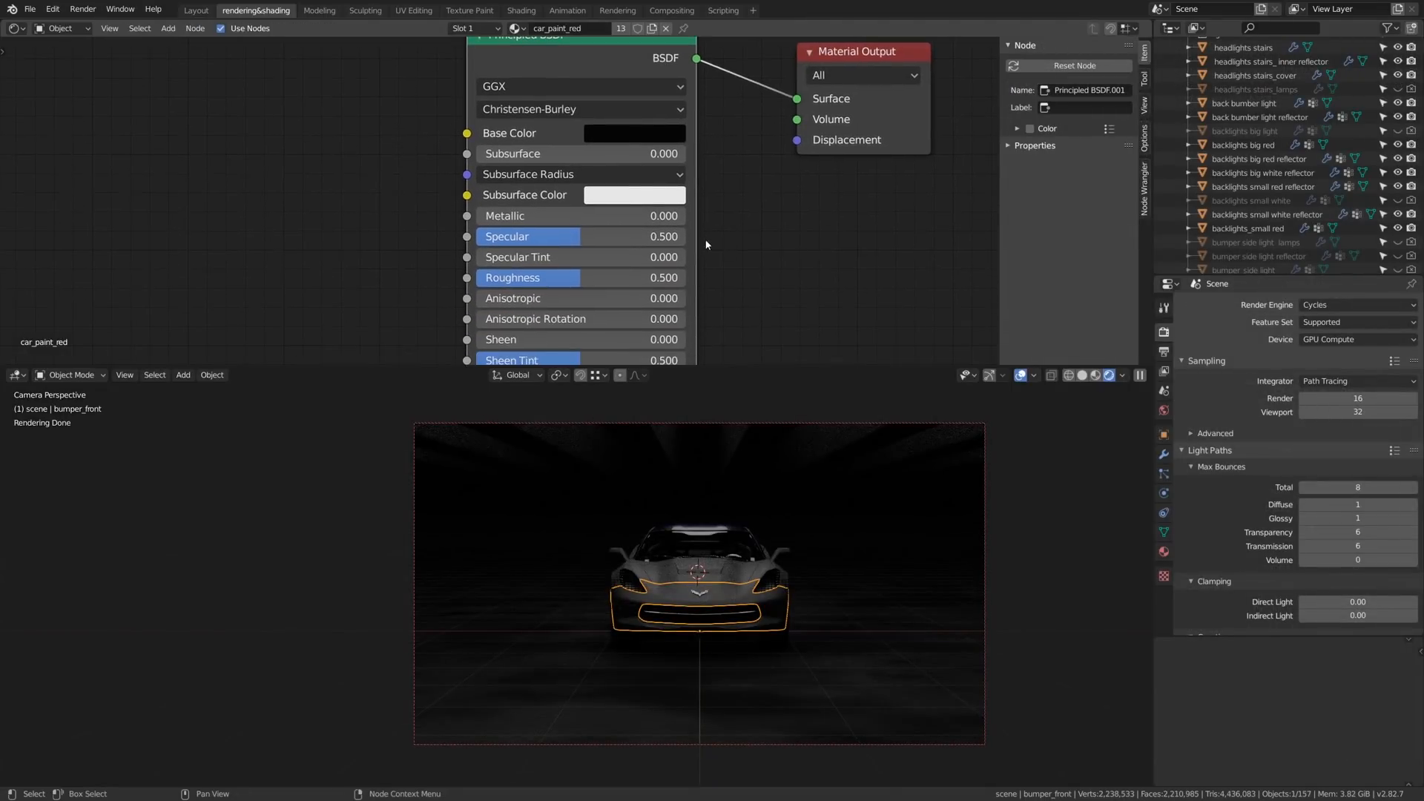
{"action": "left_click_drag", "start_coordinate": [594, 237], "coordinate": [488, 236]}
{"action": "mouse_move", "coordinate": [579, 277]}
{"action": "left_mouse_down"}
{"action": "mouse_move", "coordinate": [506, 278]}
{"action": "mouse_move", "coordinate": [560, 277]}
{"action": "left_mouse_up"}
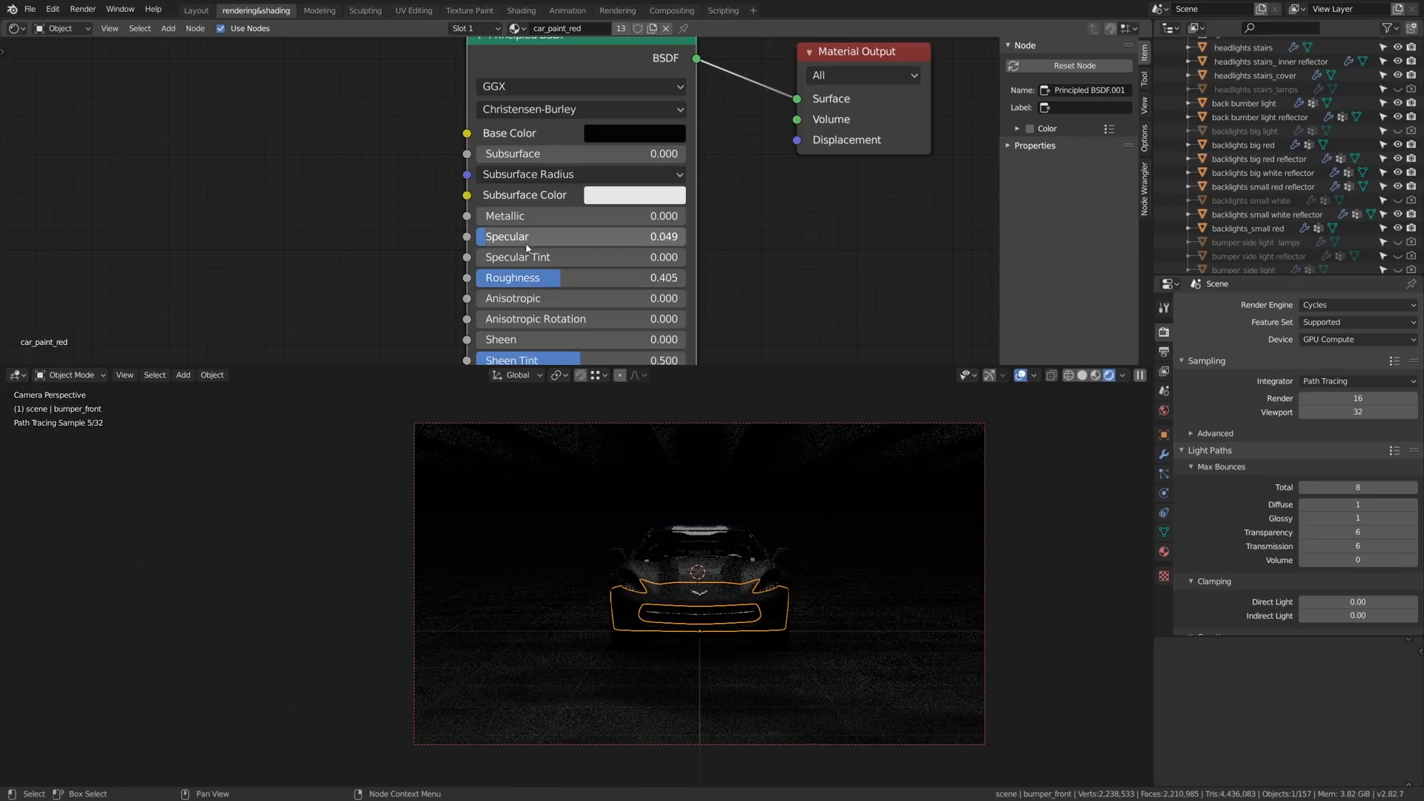
{"action": "left_click_drag", "start_coordinate": [486, 237], "coordinate": [476, 237]}
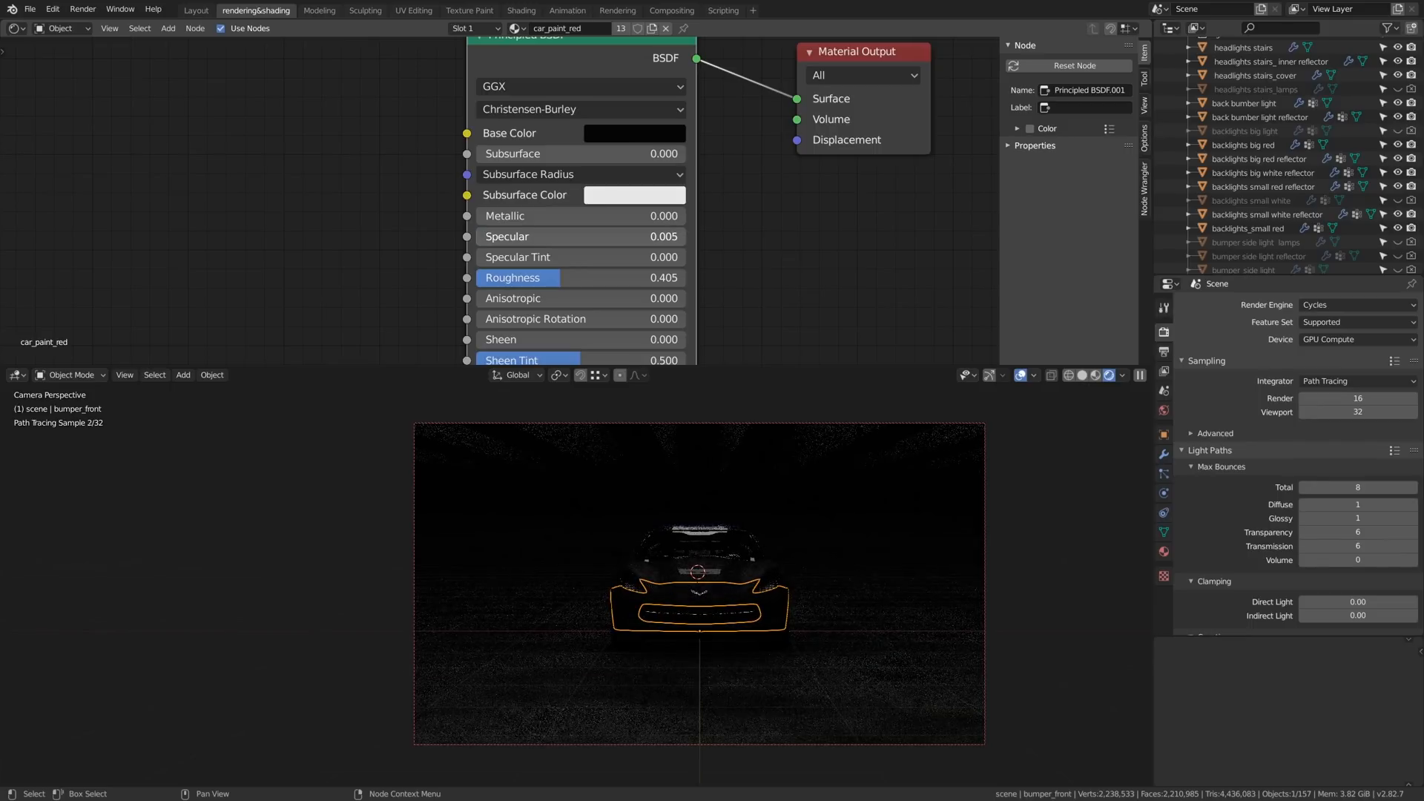
- Give the car paint a clearcoat of 0.240 while checking the reflections on the car's front
{"action": "middle_click_drag", "start_coordinate": [757, 267], "coordinate": [773, 220]}
{"action": "middle_click_drag", "start_coordinate": [588, 272], "coordinate": [628, 210]}
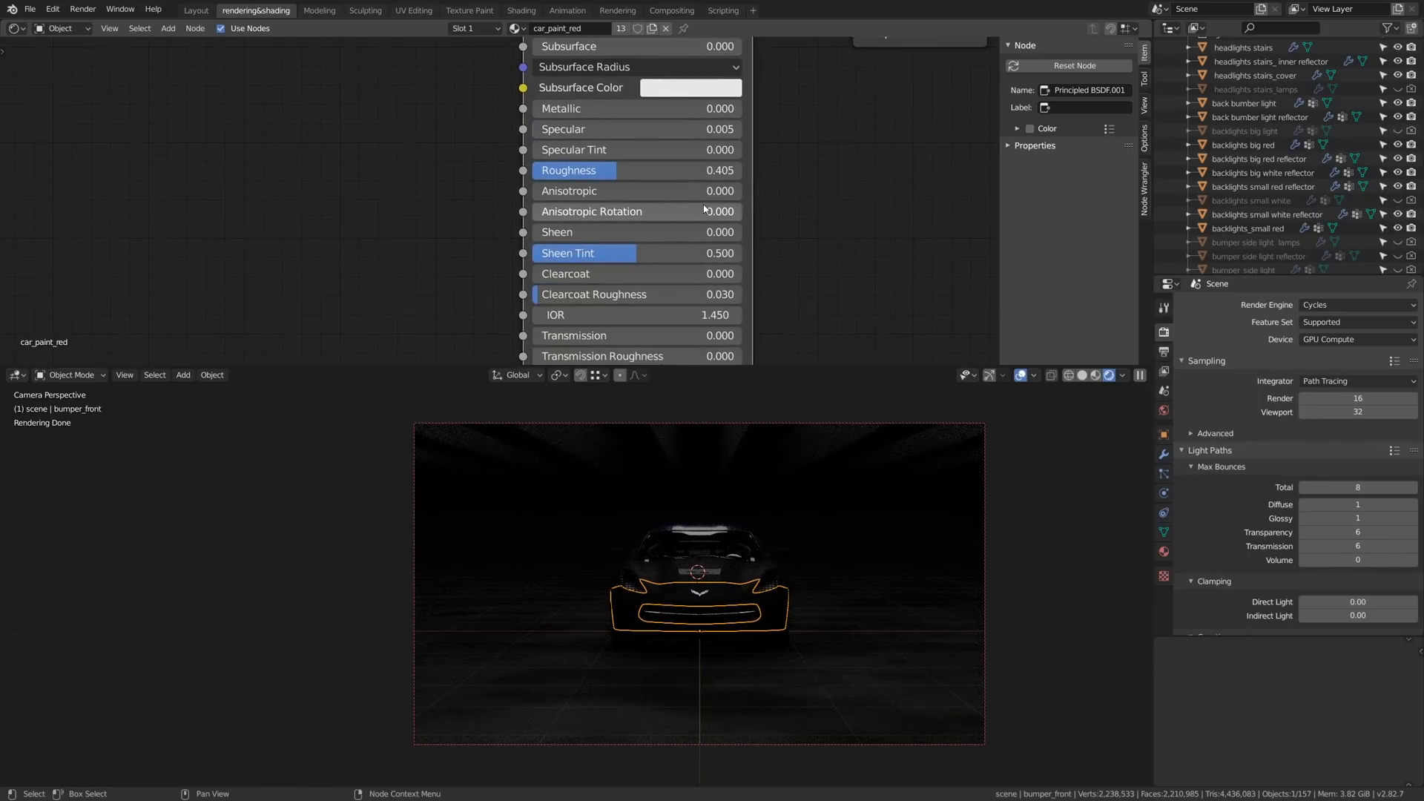
{"action": "mouse_move", "coordinate": [628, 274]}
{"action": "left_mouse_down"}
{"action": "mouse_move", "coordinate": [823, 274]}
{"action": "mouse_move", "coordinate": [638, 274]}
{"action": "mouse_move", "coordinate": [688, 274]}
{"action": "left_mouse_up"}
{"action": "scroll", "coordinate": [741, 594], "scroll_direction": "up", "scroll_amount": 4}
{"action": "scroll", "coordinate": [472, 484], "scroll_direction": "up", "scroll_amount": 4}
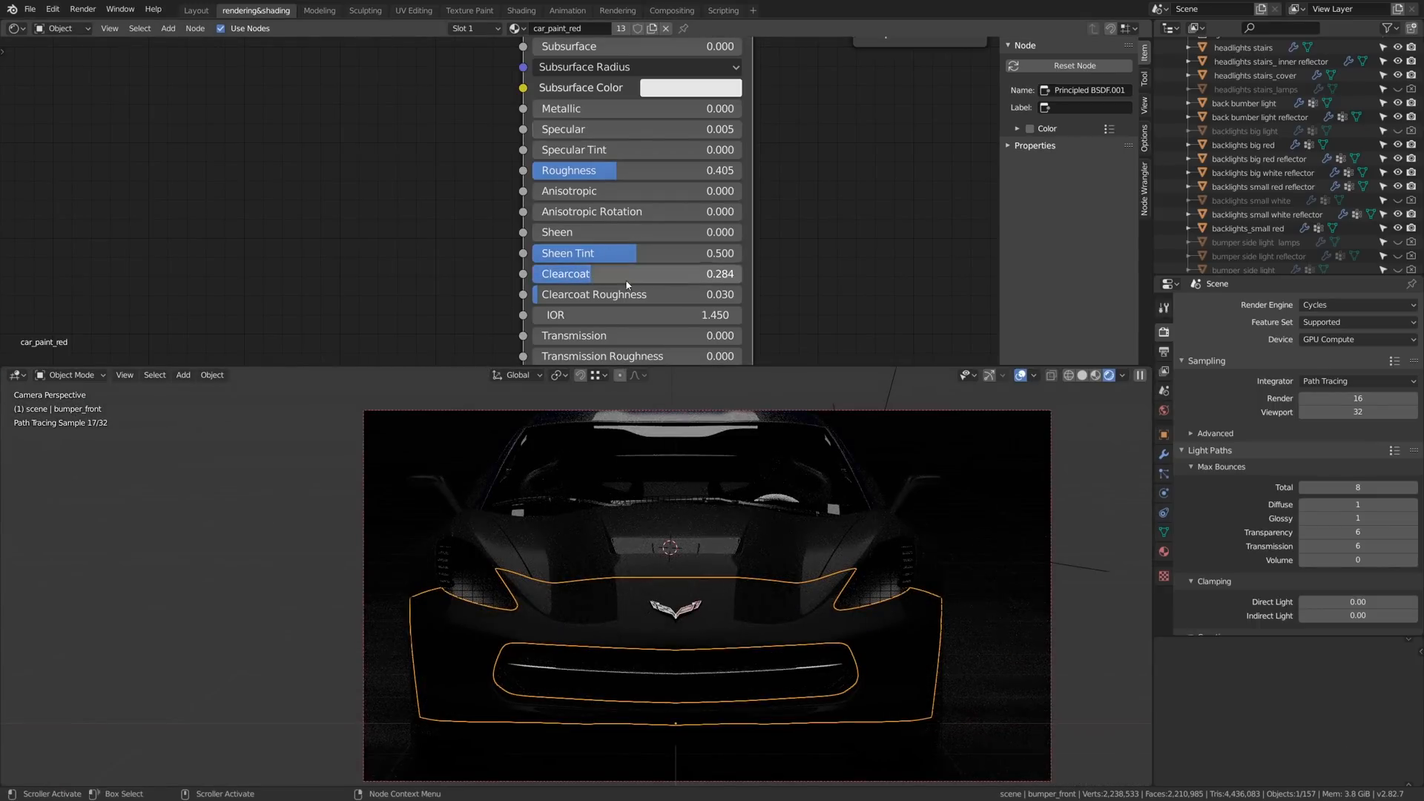
{"action": "left_click_drag", "start_coordinate": [644, 274], "coordinate": [585, 274]}
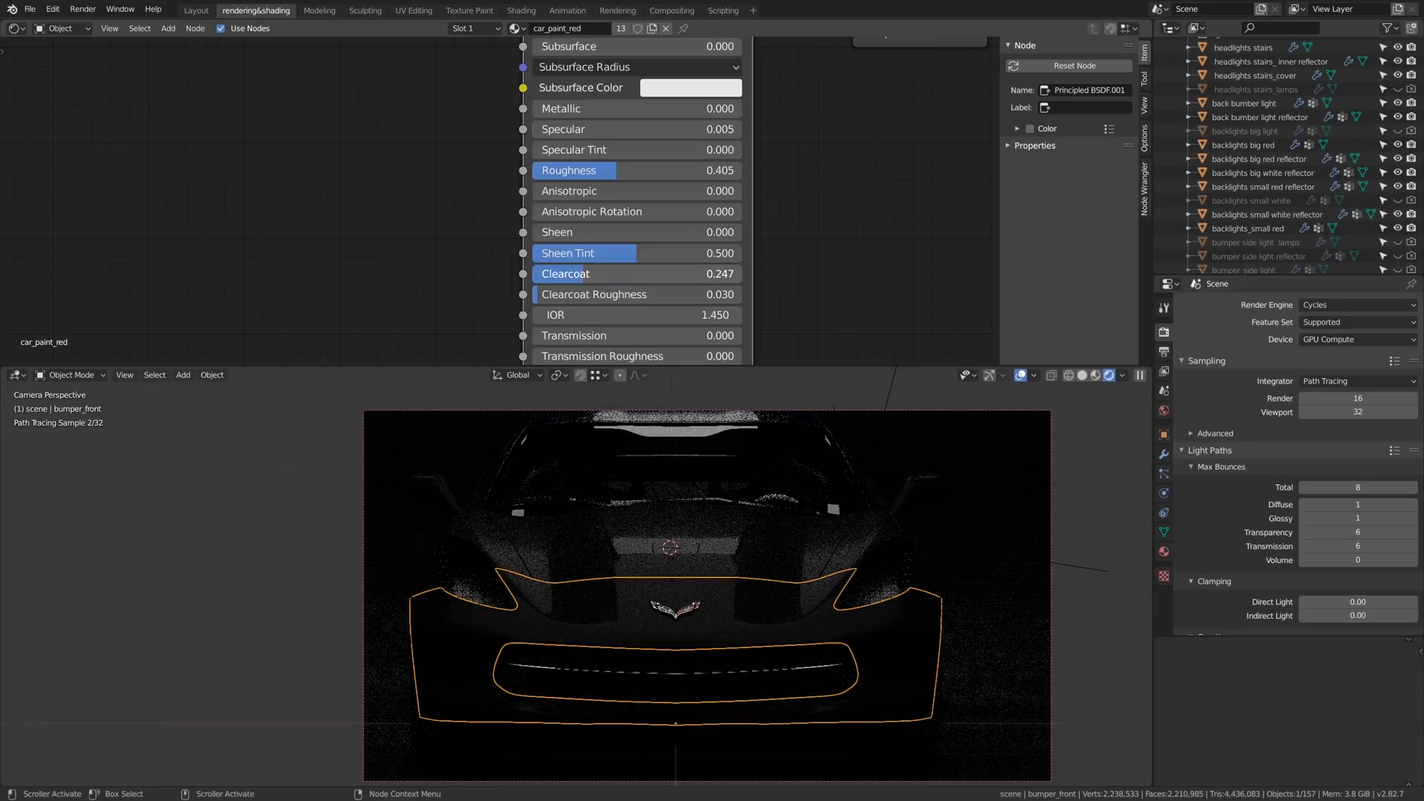
{"action": "scroll", "coordinate": [706, 586], "scroll_direction": "down", "scroll_amount": 3}
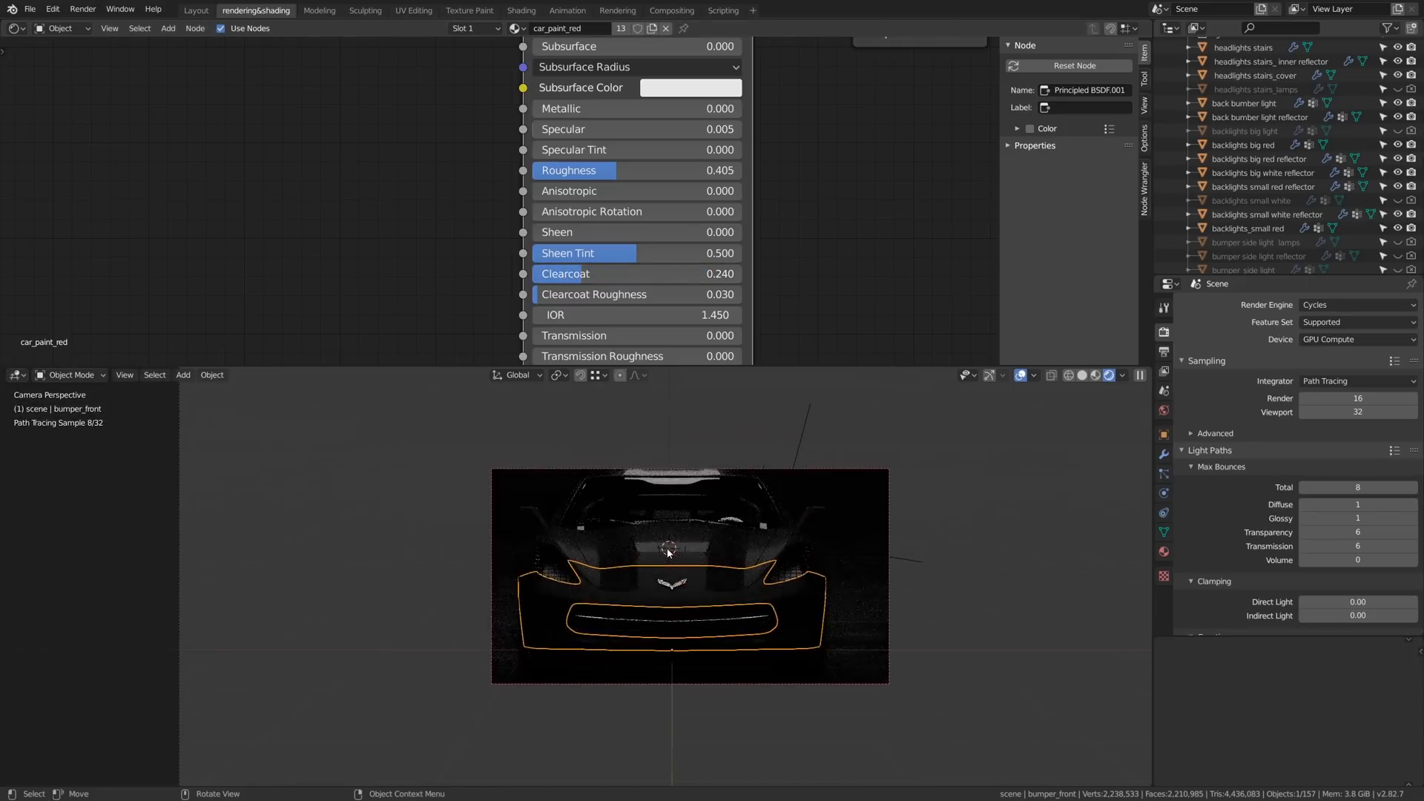
{"action": "middle_click_drag", "start_coordinate": [706, 518], "coordinate": [652, 554], "text": "shift"}
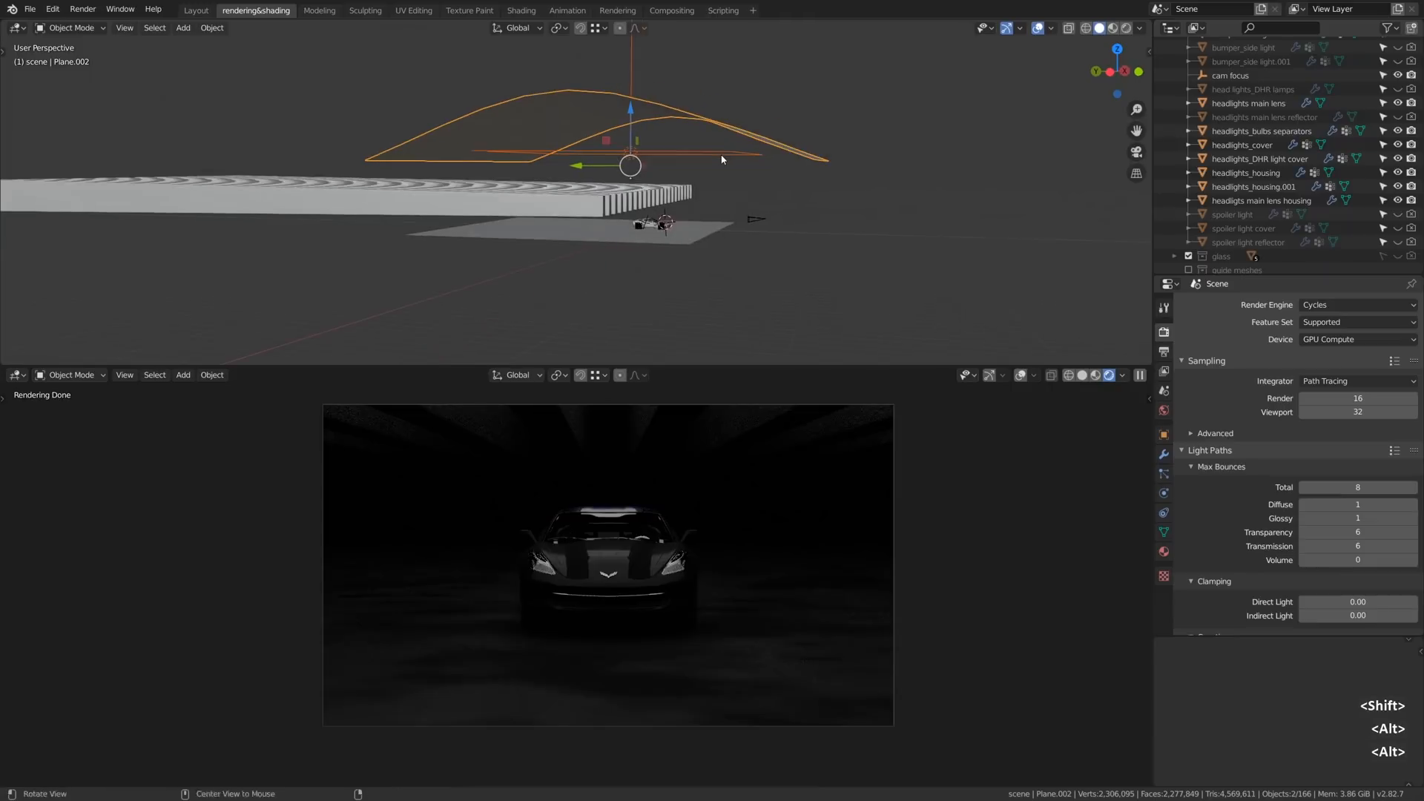
{"action": "left_click", "coordinate": [688, 153]}
{"action": "key", "text": "g"}
{"action": "key", "text": "z"}
{"action": "right_click", "coordinate": [686, 146]}
{"action": "key", "text": "s"}
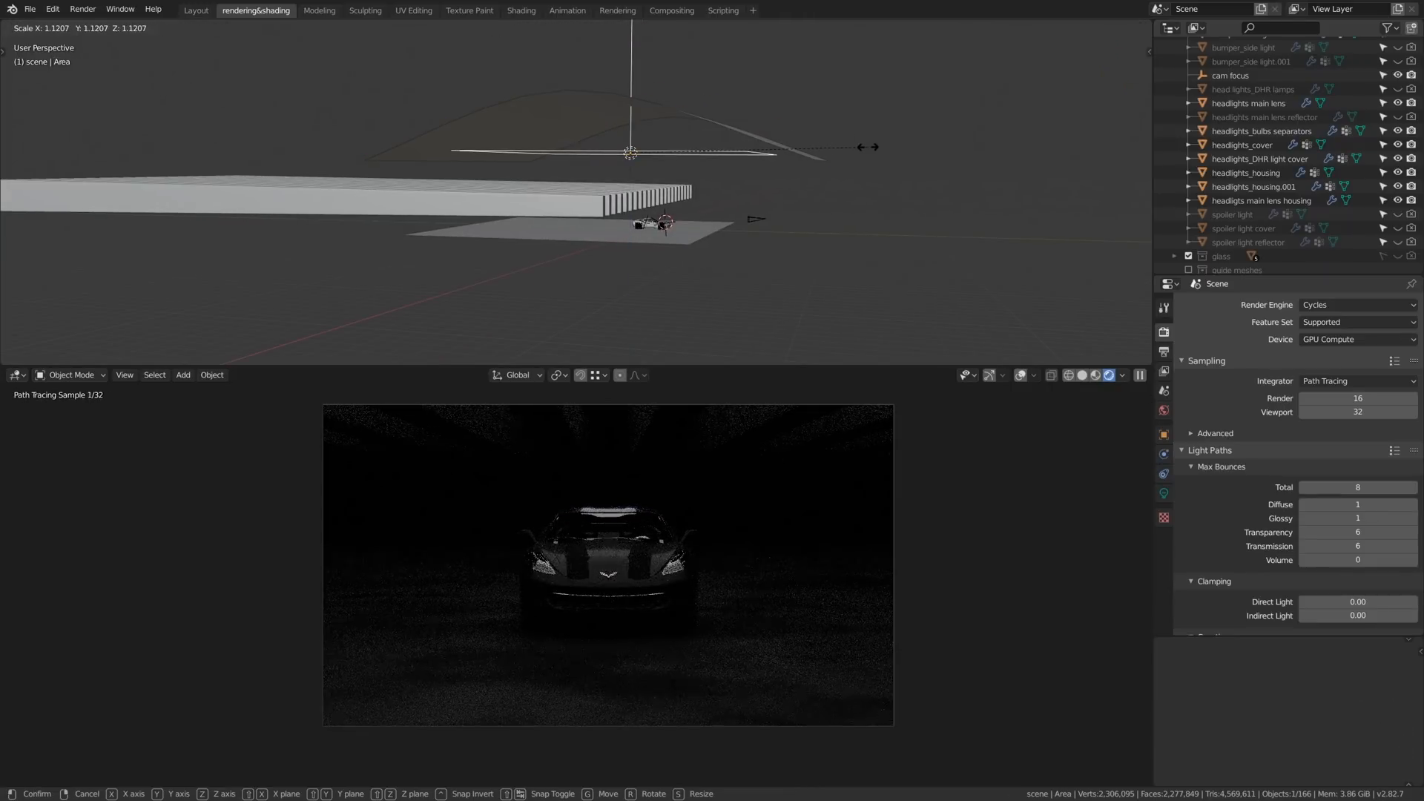
{"action": "right_click", "coordinate": [769, 164]}
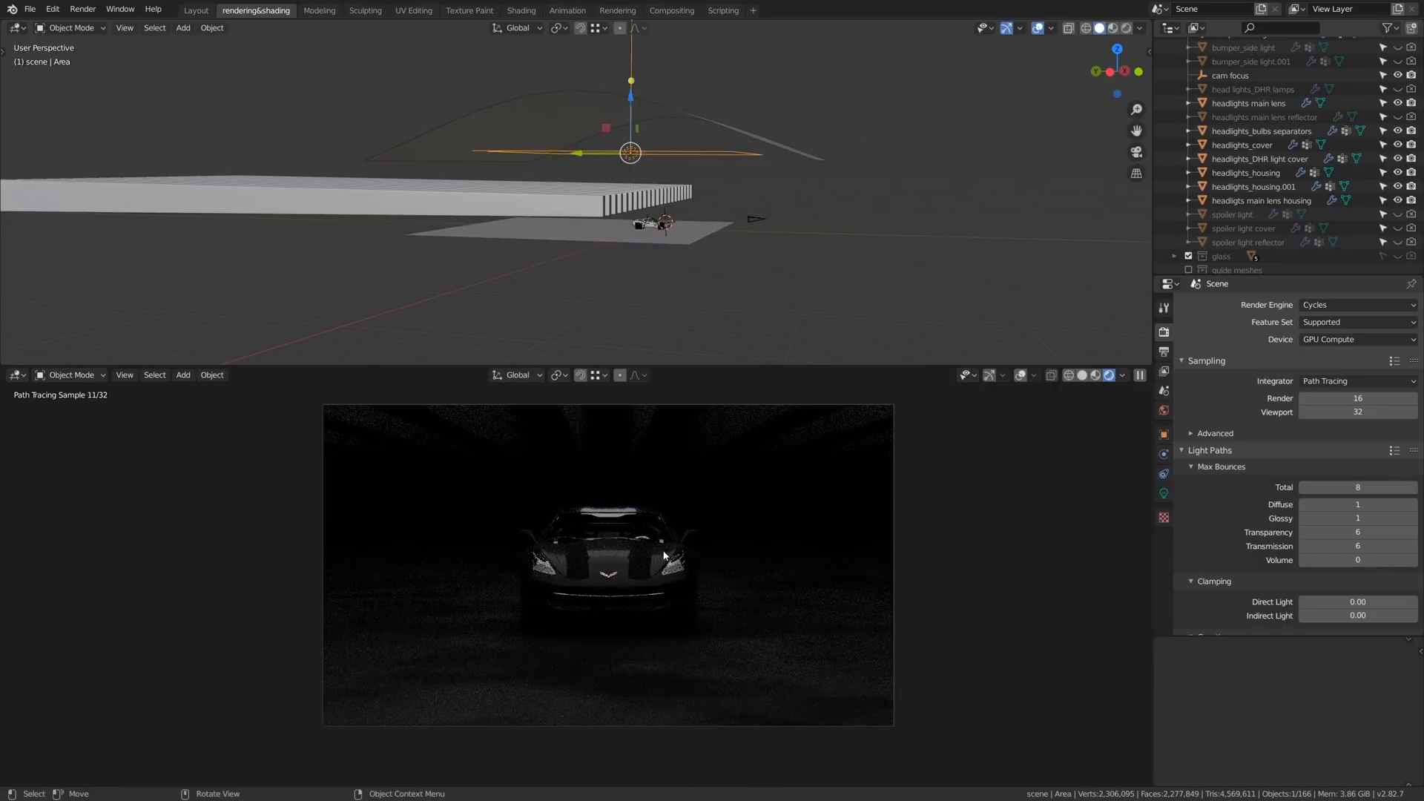
{"action": "key", "text": "s"}
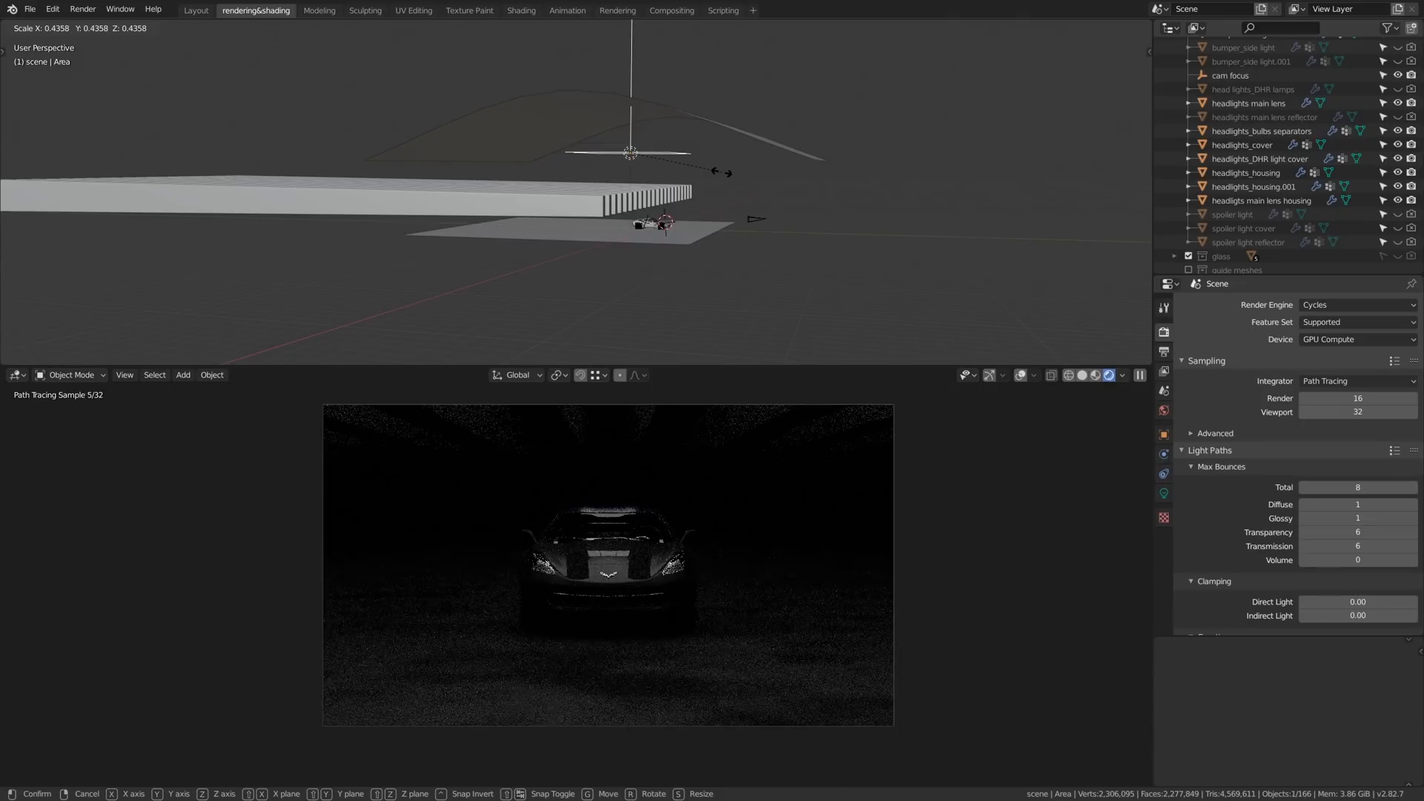
{"action": "key", "text": "g"}
{"action": "key", "text": "z"}
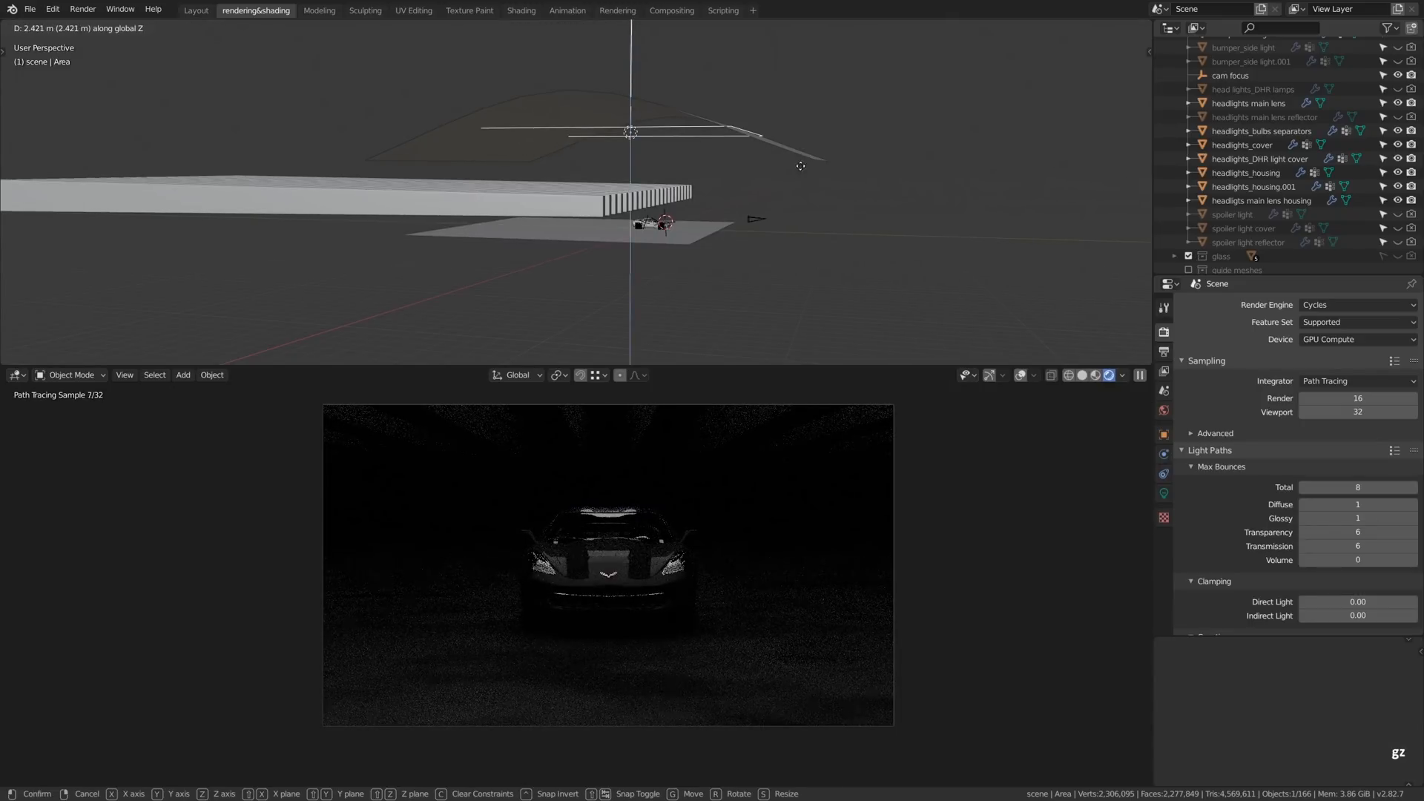
{"action": "right_click", "coordinate": [796, 199]}
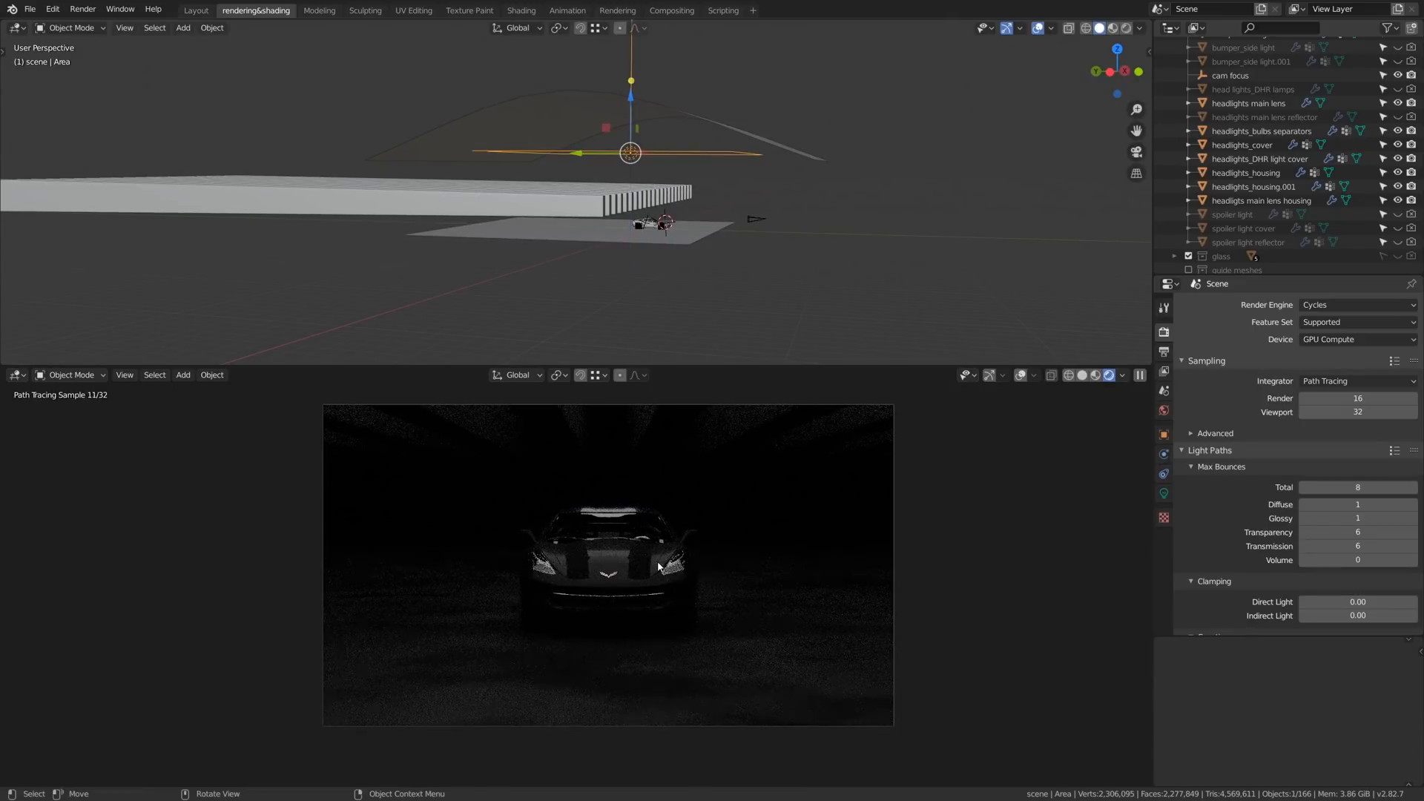
- Duplicate the overhead area light and place the copy slightly below the original
{"action": "scroll", "coordinate": [684, 187], "scroll_direction": "up", "scroll_amount": 6}
{"action": "middle_click_drag", "start_coordinate": [647, 164], "coordinate": [535, 88]}
{"action": "left_click_drag", "start_coordinate": [555, 82], "coordinate": [555, 62]}
{"action": "key", "text": "shift+d"}
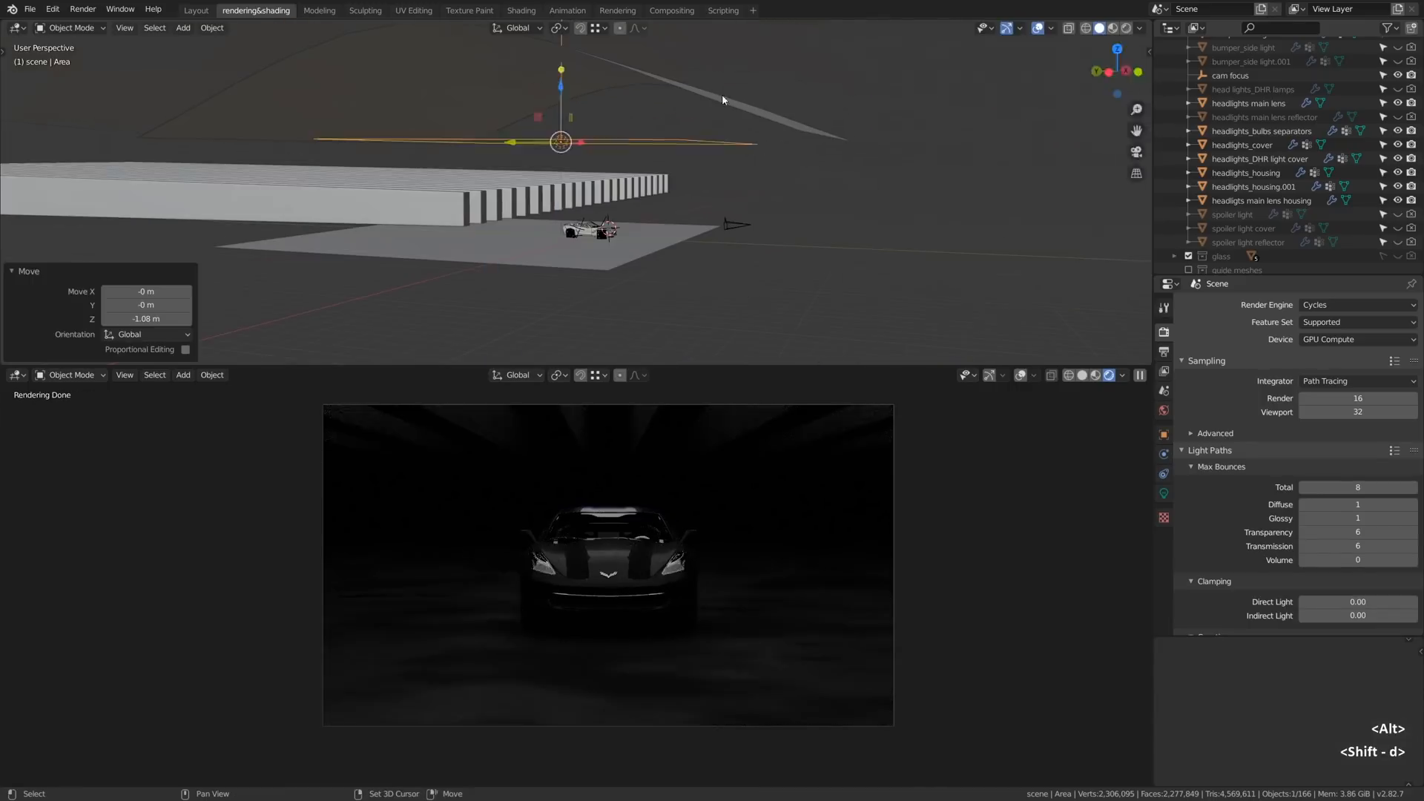
{"action": "right_click", "coordinate": [716, 93]}
{"action": "key", "text": "g"}
{"action": "key", "text": "z"}
{"action": "left_click", "coordinate": [715, 109]}
- Rotate the copied area light 180° about X to face the car and lower it 4.8 m
{"action": "key", "text": "r"}
{"action": "key", "text": "x"}
{"action": "key", "text": "1"}
{"action": "key", "text": "8"}
{"action": "key", "text": "0"}
{"action": "left_click", "coordinate": [715, 111]}
{"action": "key", "text": "g"}
{"action": "key", "text": "z"}
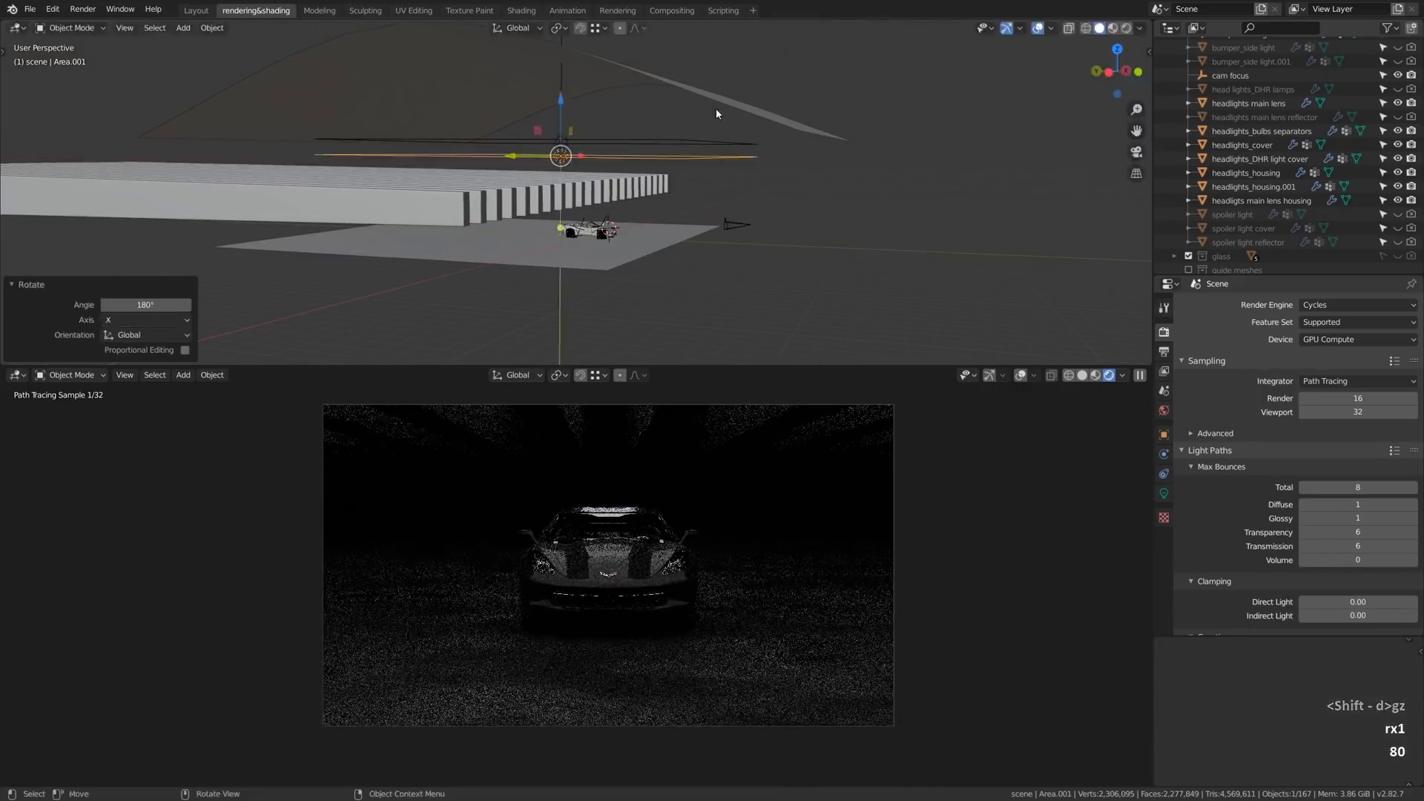
{"action": "left_click", "coordinate": [669, 186]}
- Scale the copied area light by 0.612 and set its power to 500 W
{"action": "key", "text": "s"}
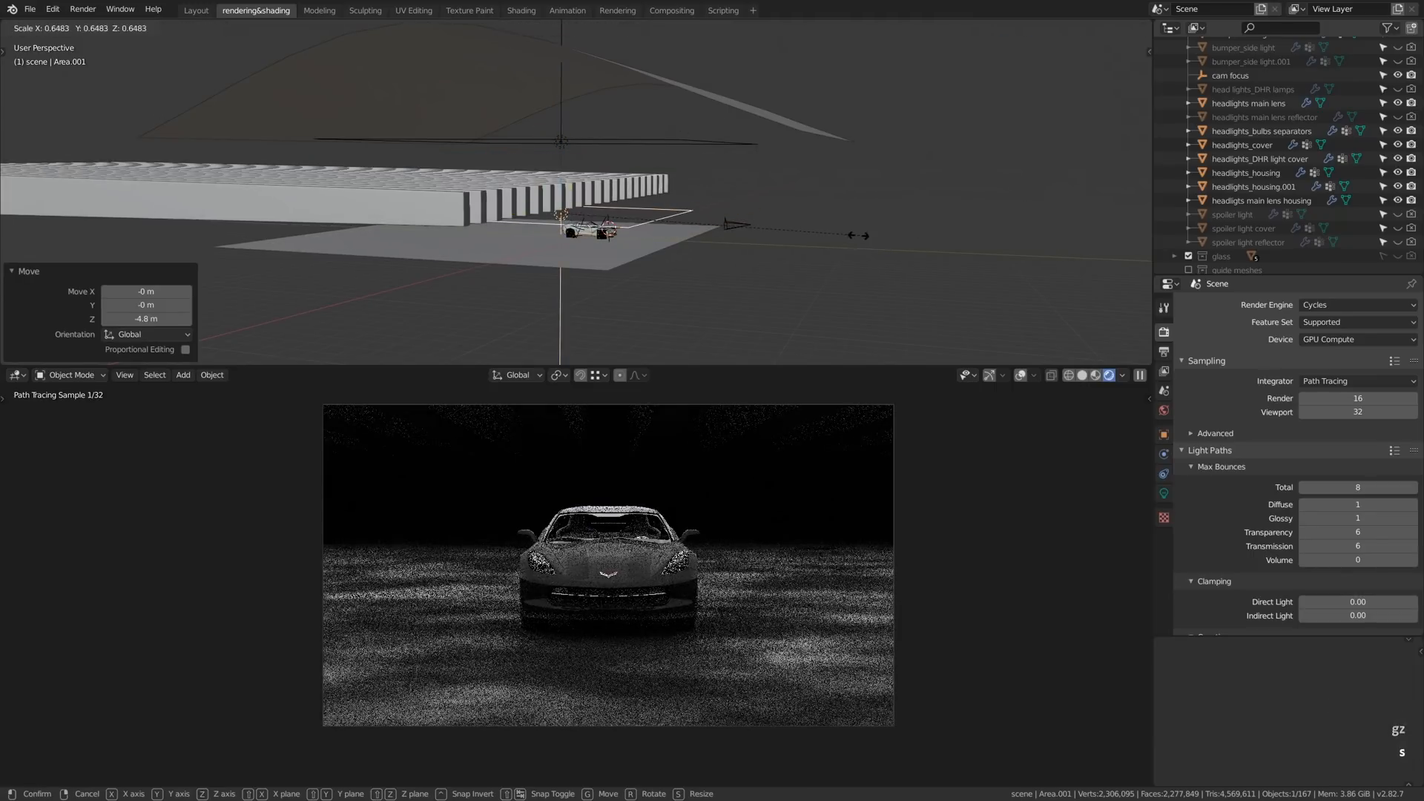
{"action": "left_click", "coordinate": [846, 237]}
{"action": "left_click", "coordinate": [1164, 494]}
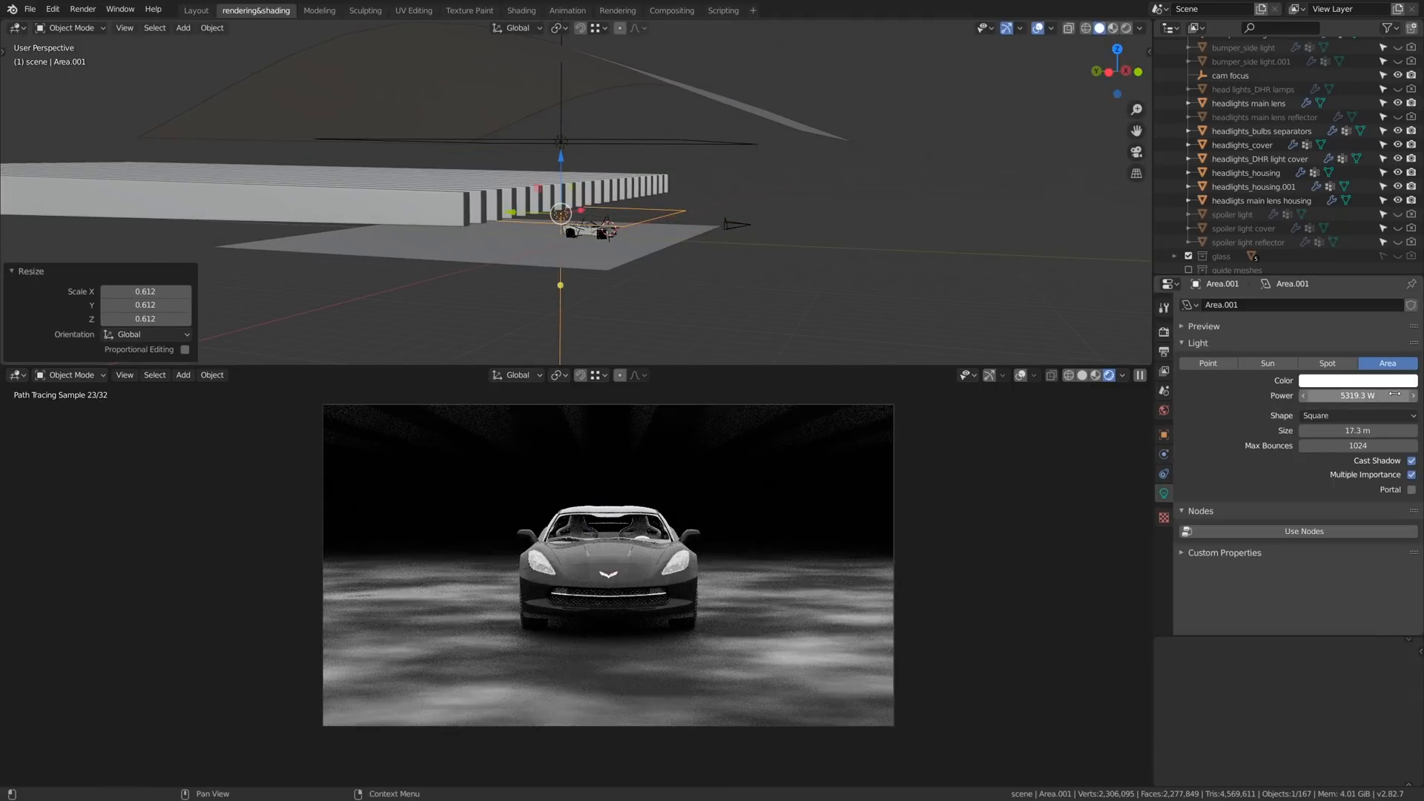
{"action": "double_click", "coordinate": [1348, 395]}
{"action": "type", "text": "500"}
{"action": "key", "text": "Return"}
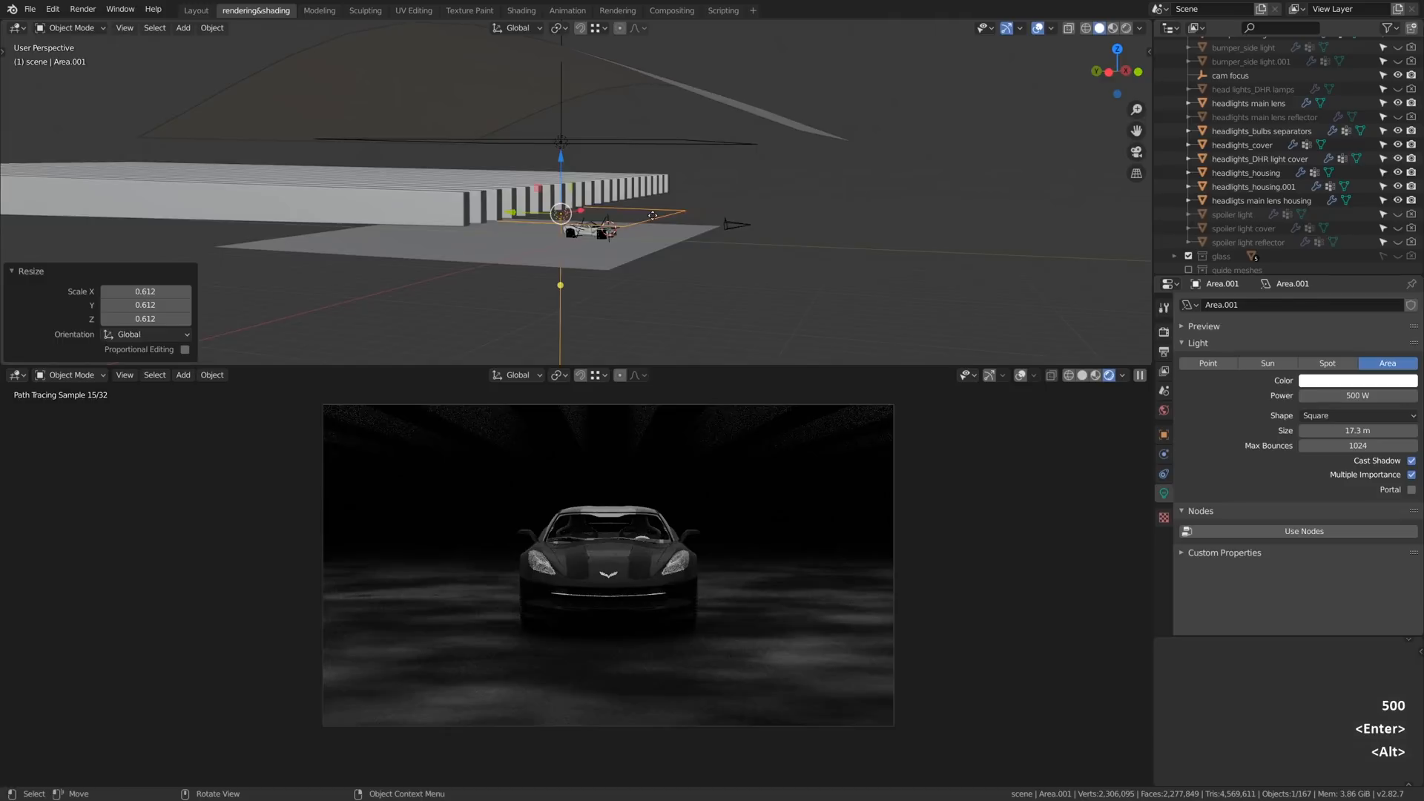
- Raise the copied area light about 4.48 m and shift it along the Y axis behind the car, above the slats
{"action": "left_click_drag", "start_coordinate": [707, 229], "coordinate": [743, 220], "text": "alt"}
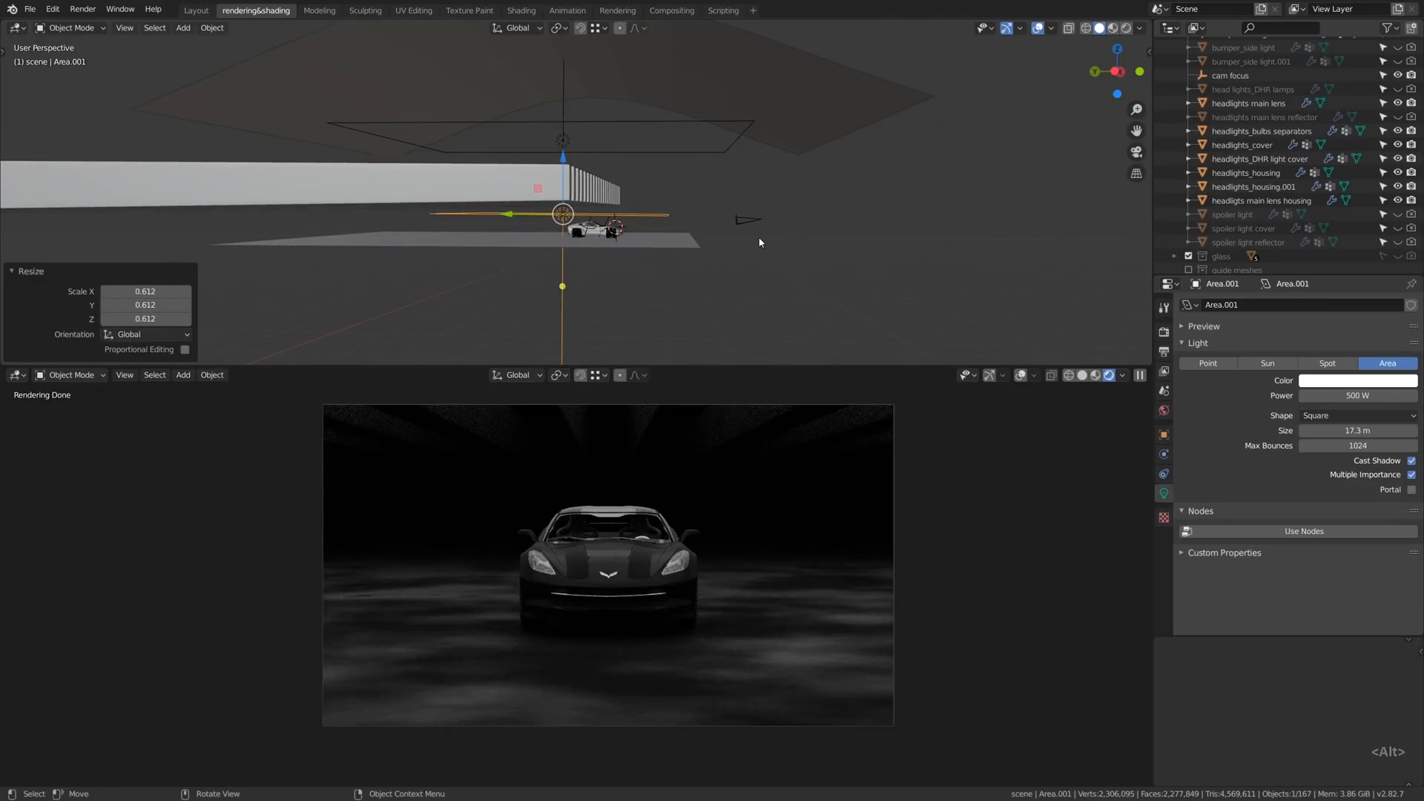
{"action": "key", "text": "g"}
{"action": "left_click", "coordinate": [639, 179]}
{"action": "left_click_drag", "start_coordinate": [639, 180], "coordinate": [666, 187], "text": "alt"}
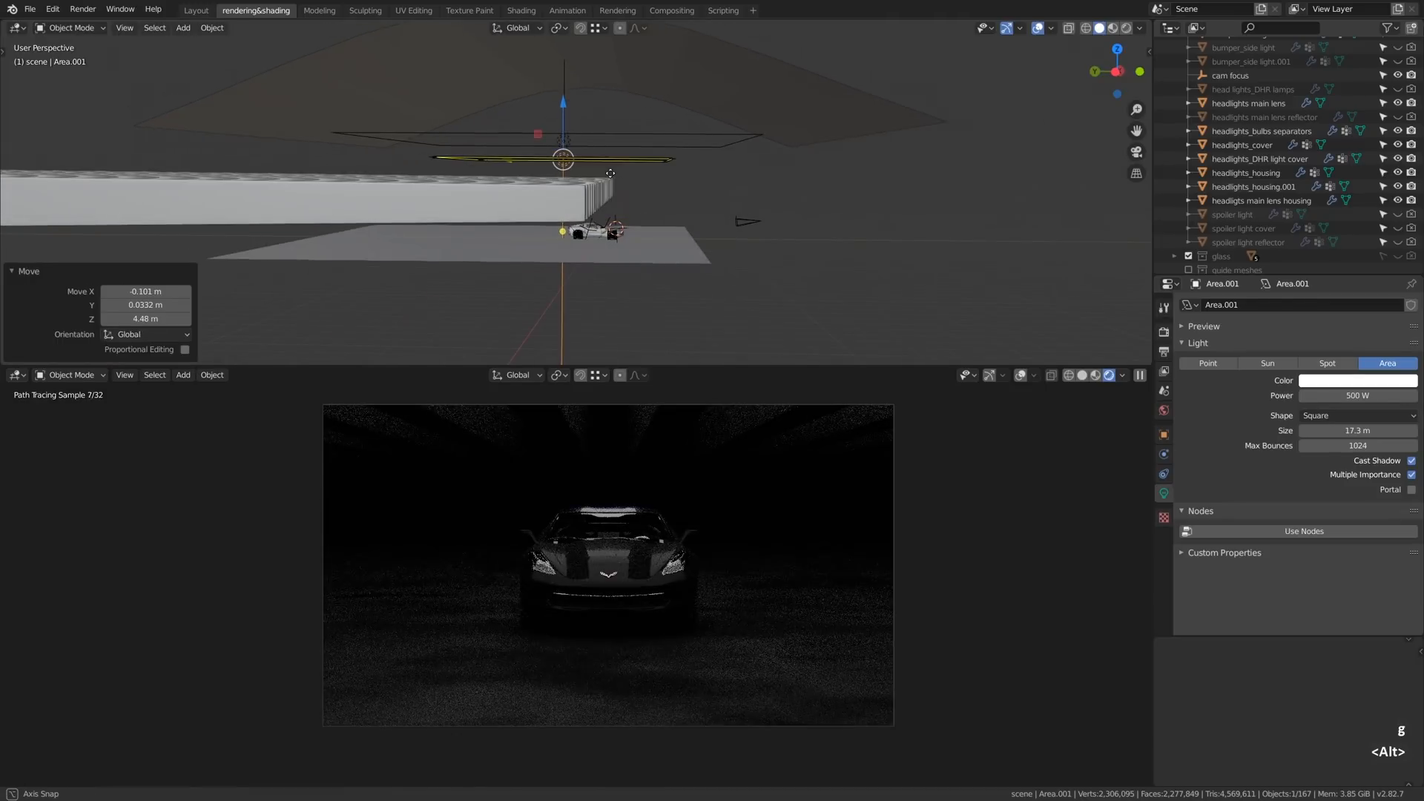
{"action": "key", "text": "g"}
{"action": "key", "text": "x"}
{"action": "key", "text": "y"}
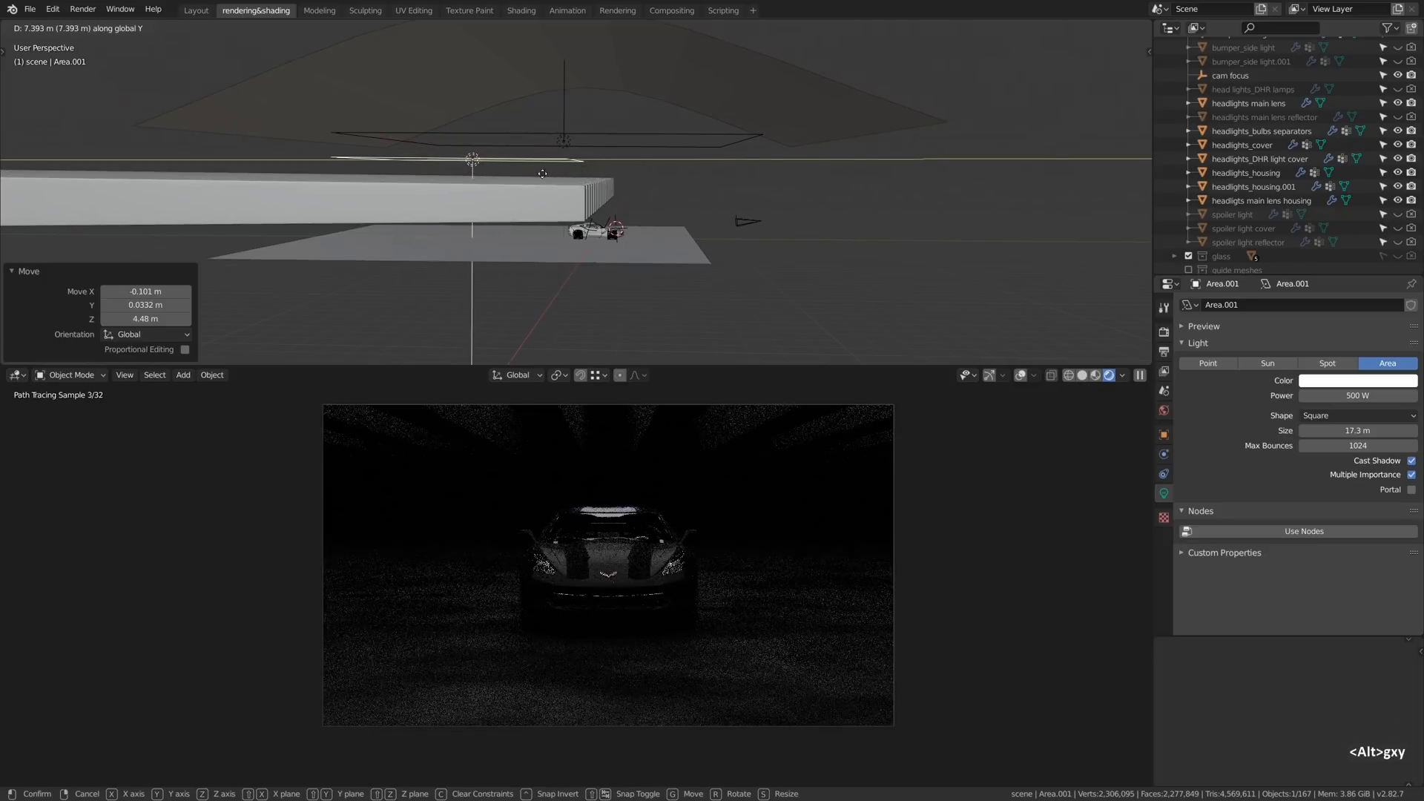
{"action": "left_click", "coordinate": [495, 179]}
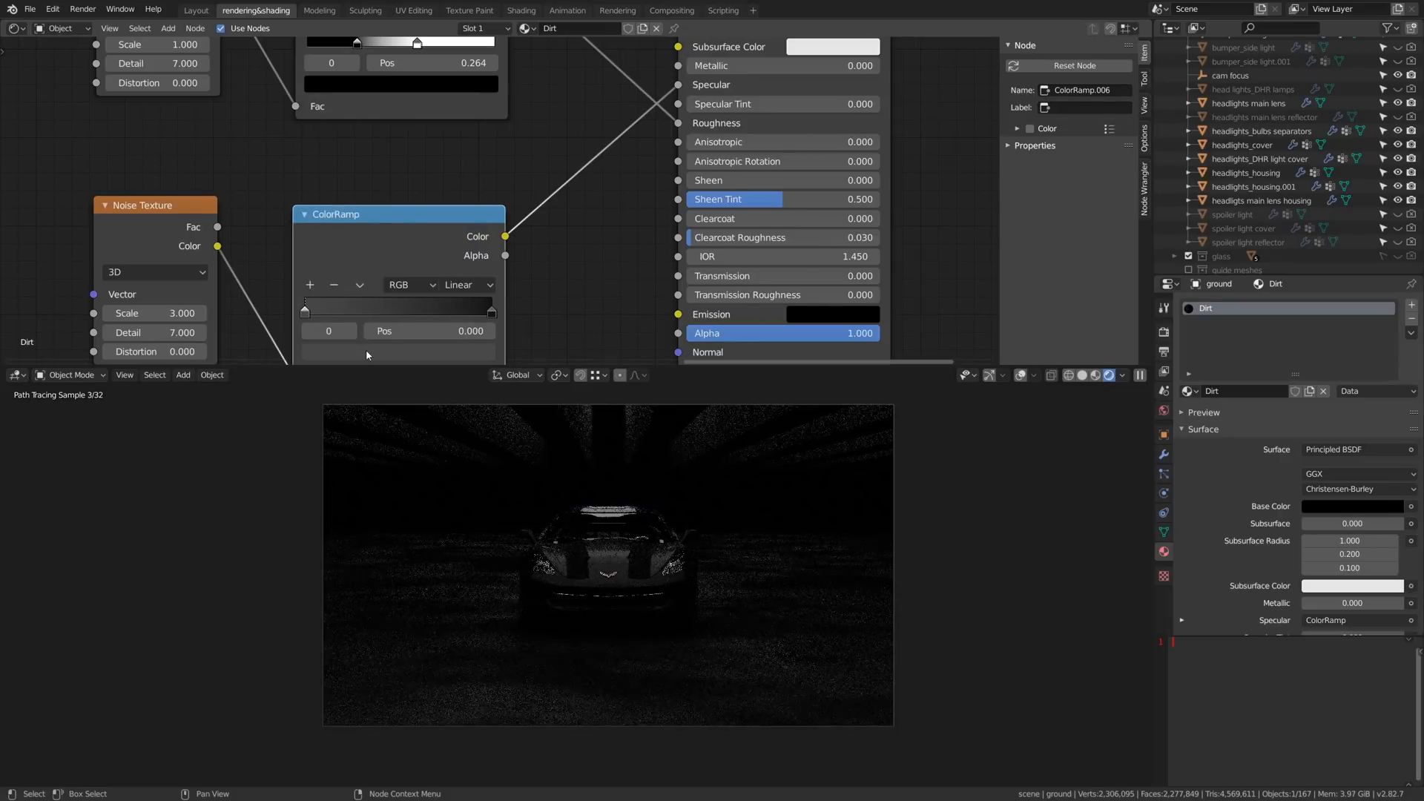
- Adjust the end color of the ground's specular ColorRamp and move the roughness ColorRamp's white stop to position 0.793
{"action": "left_click", "coordinate": [366, 350]}
{"action": "left_click_drag", "start_coordinate": [456, 231], "coordinate": [454, 217]}
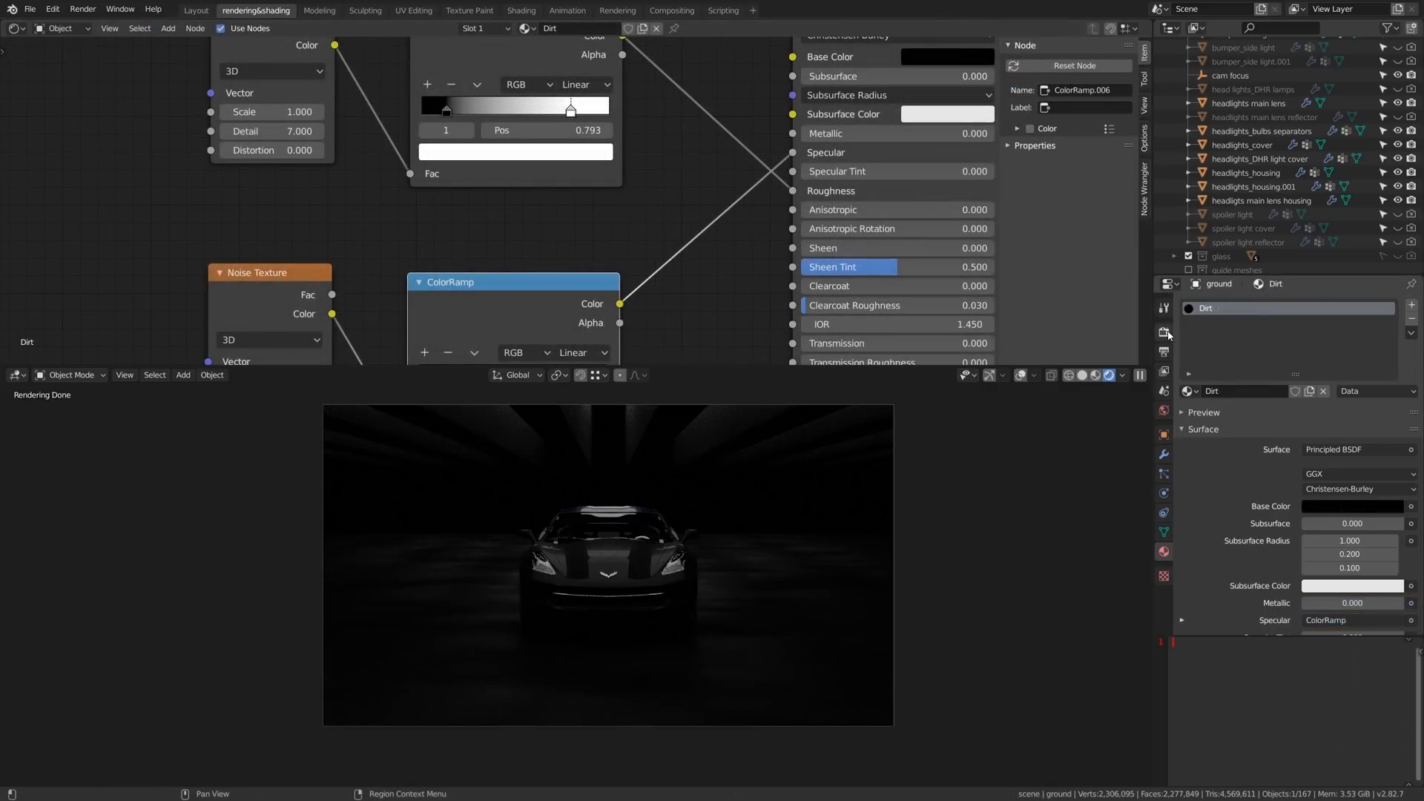
- Try the Medium Contrast and High Contrast looks in color management and raise the exposure to 0.741
{"action": "left_click", "coordinate": [1166, 333]}
{"action": "scroll", "coordinate": [1192, 376], "scroll_direction": "down", "scroll_amount": 15}
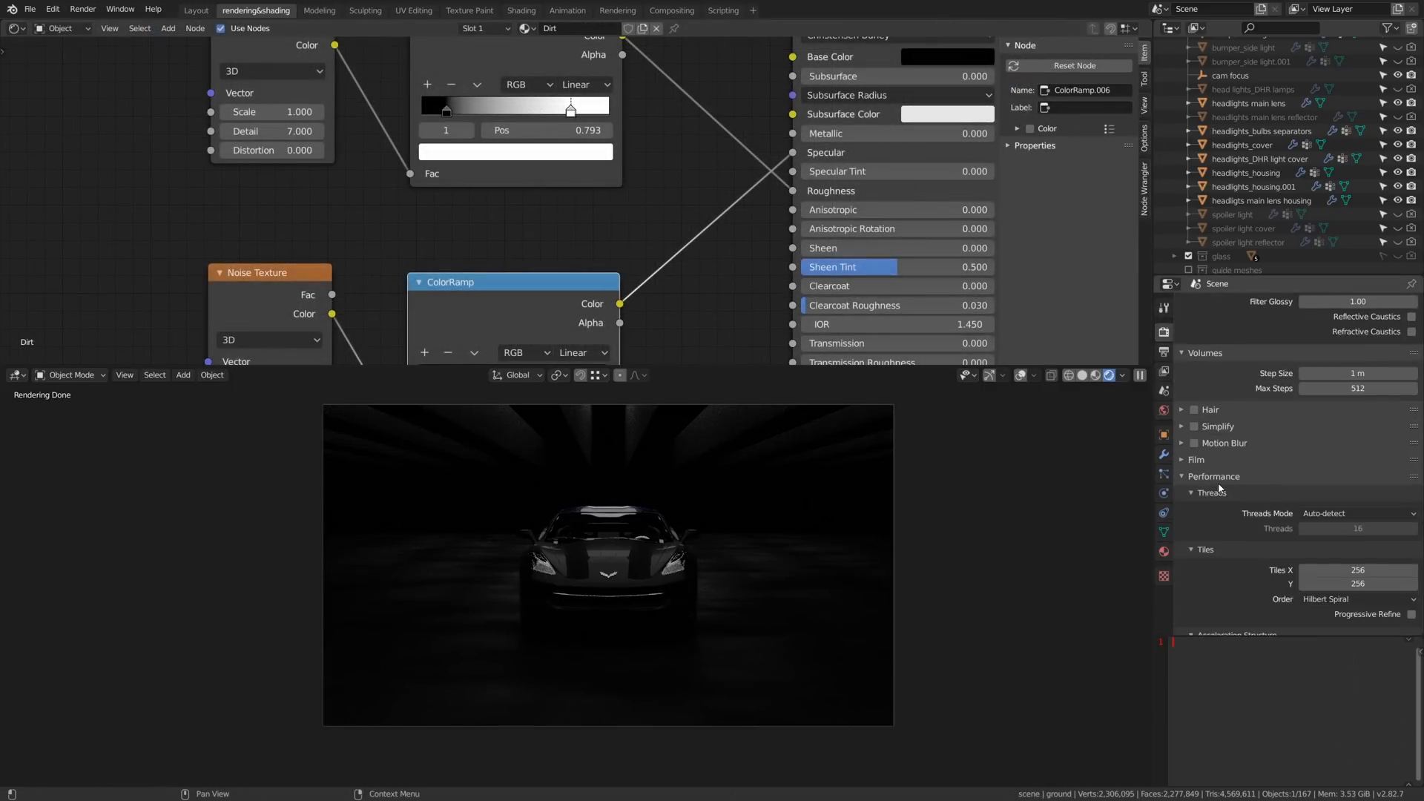
{"action": "left_click", "coordinate": [1259, 629]}
{"action": "scroll", "coordinate": [1265, 564], "scroll_direction": "down", "scroll_amount": 4}
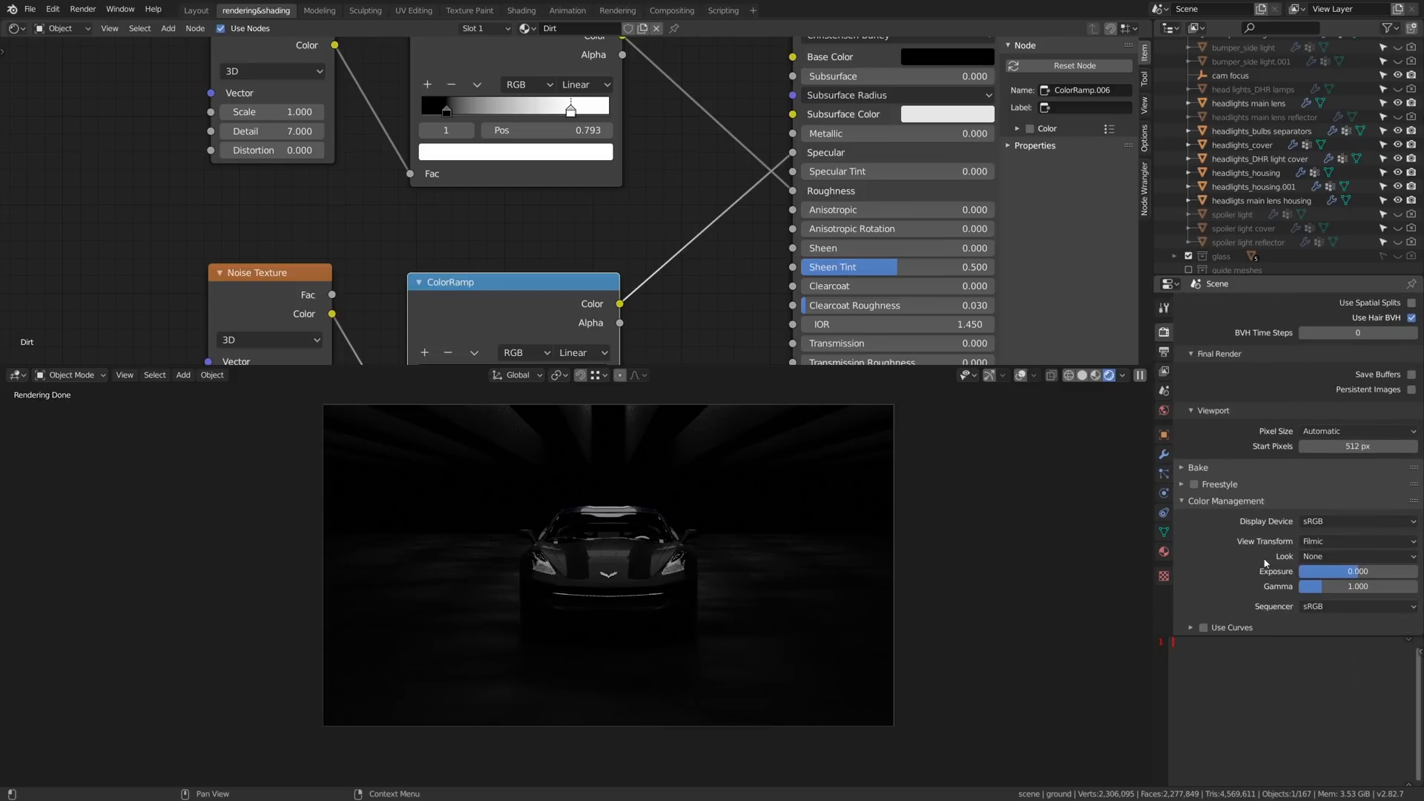
{"action": "left_click", "coordinate": [1328, 557]}
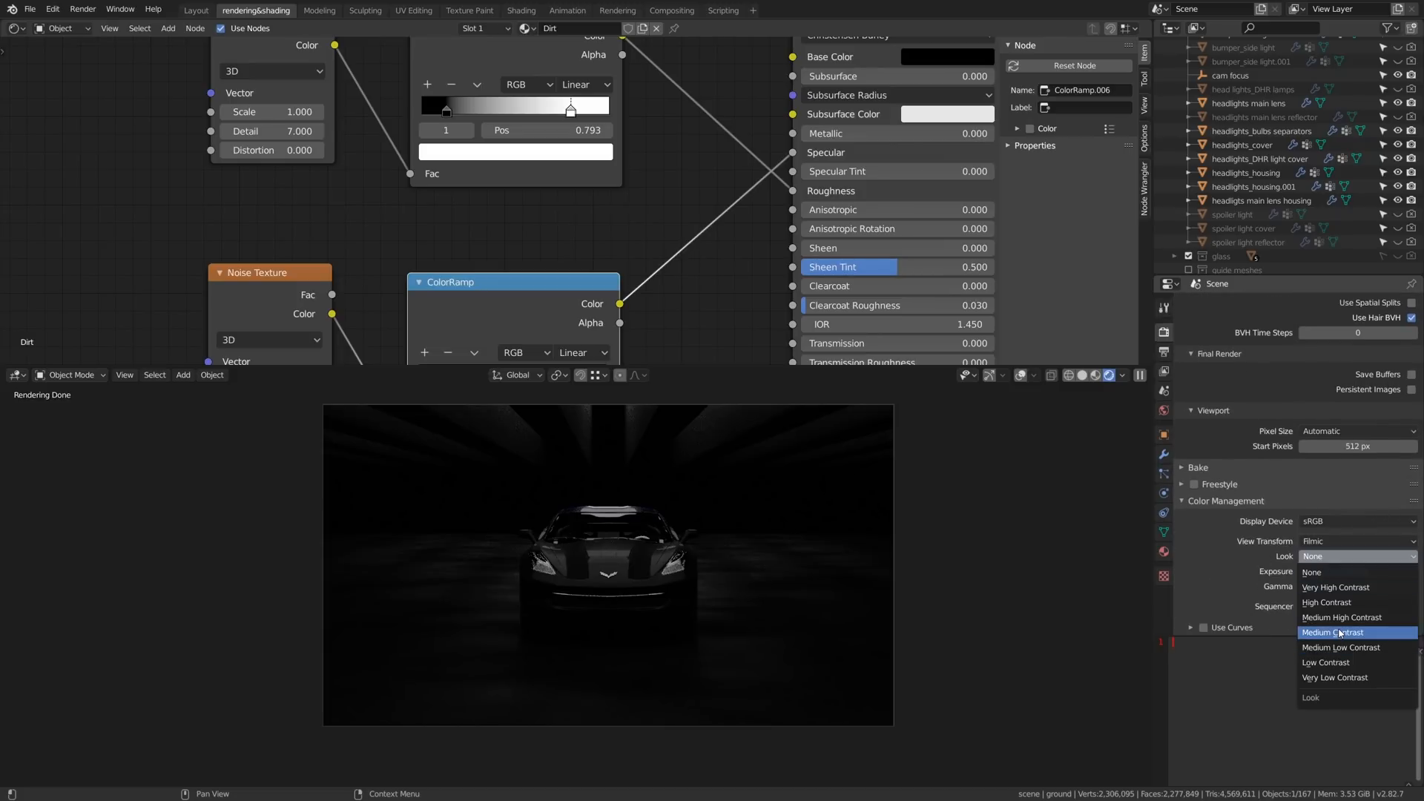
{"action": "left_click", "coordinate": [1339, 633]}
{"action": "left_click", "coordinate": [1326, 556]}
{"action": "left_click", "coordinate": [1326, 610]}
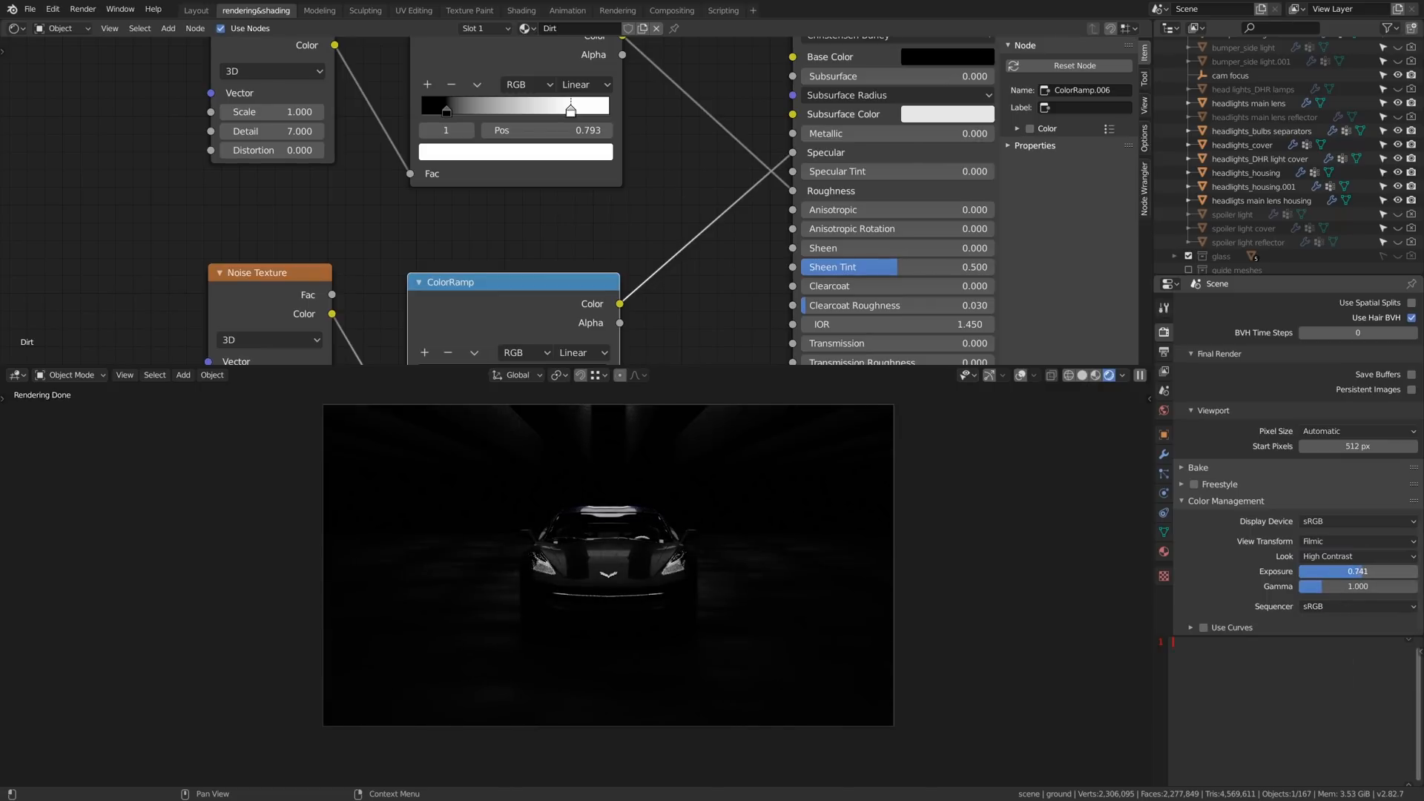
- Place a duplicate camera about 3 m closer to the car along Y and 0.531 m lower, and make it the active camera
{"action": "key", "text": "y"}
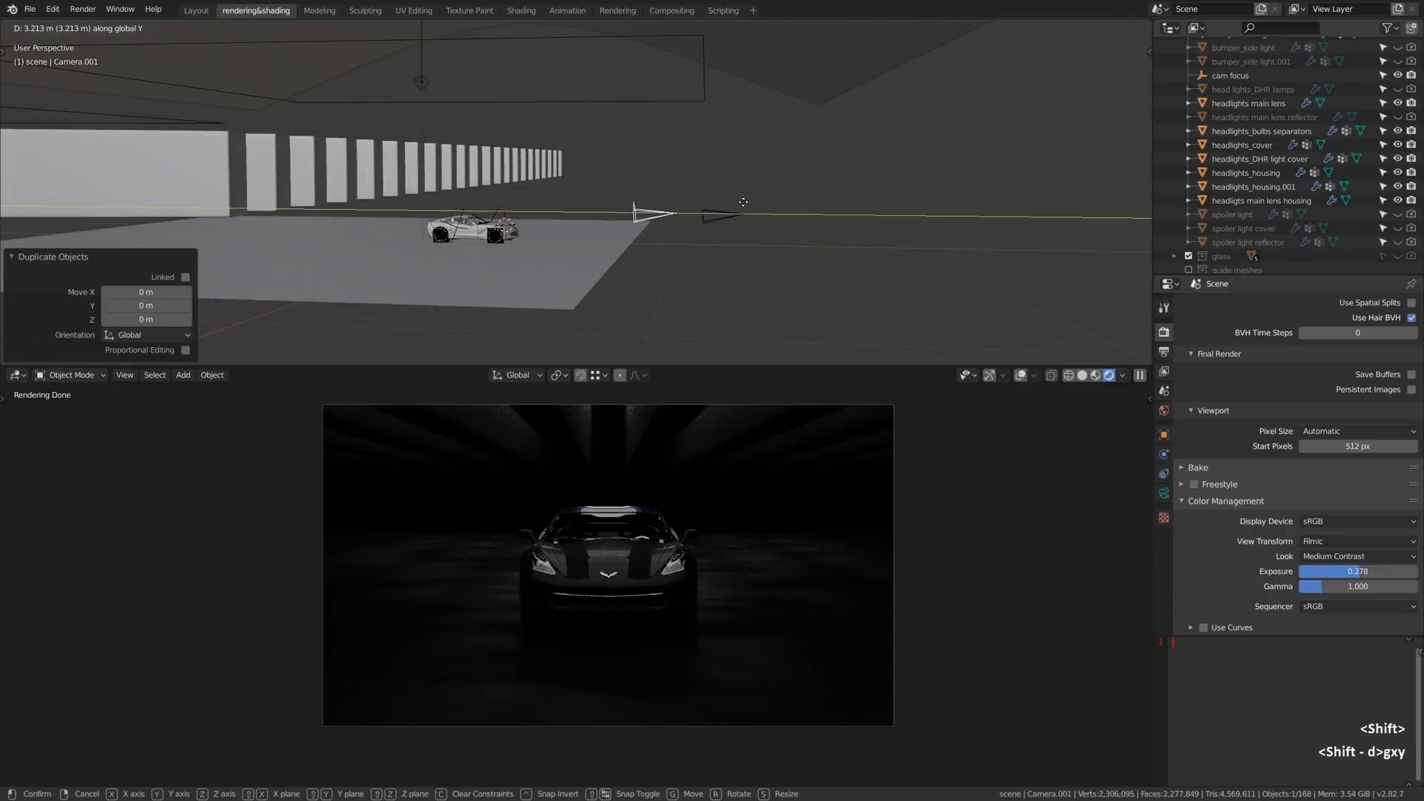
{"action": "left_click", "coordinate": [739, 209]}
{"action": "key", "text": "g"}
{"action": "key", "text": "z"}
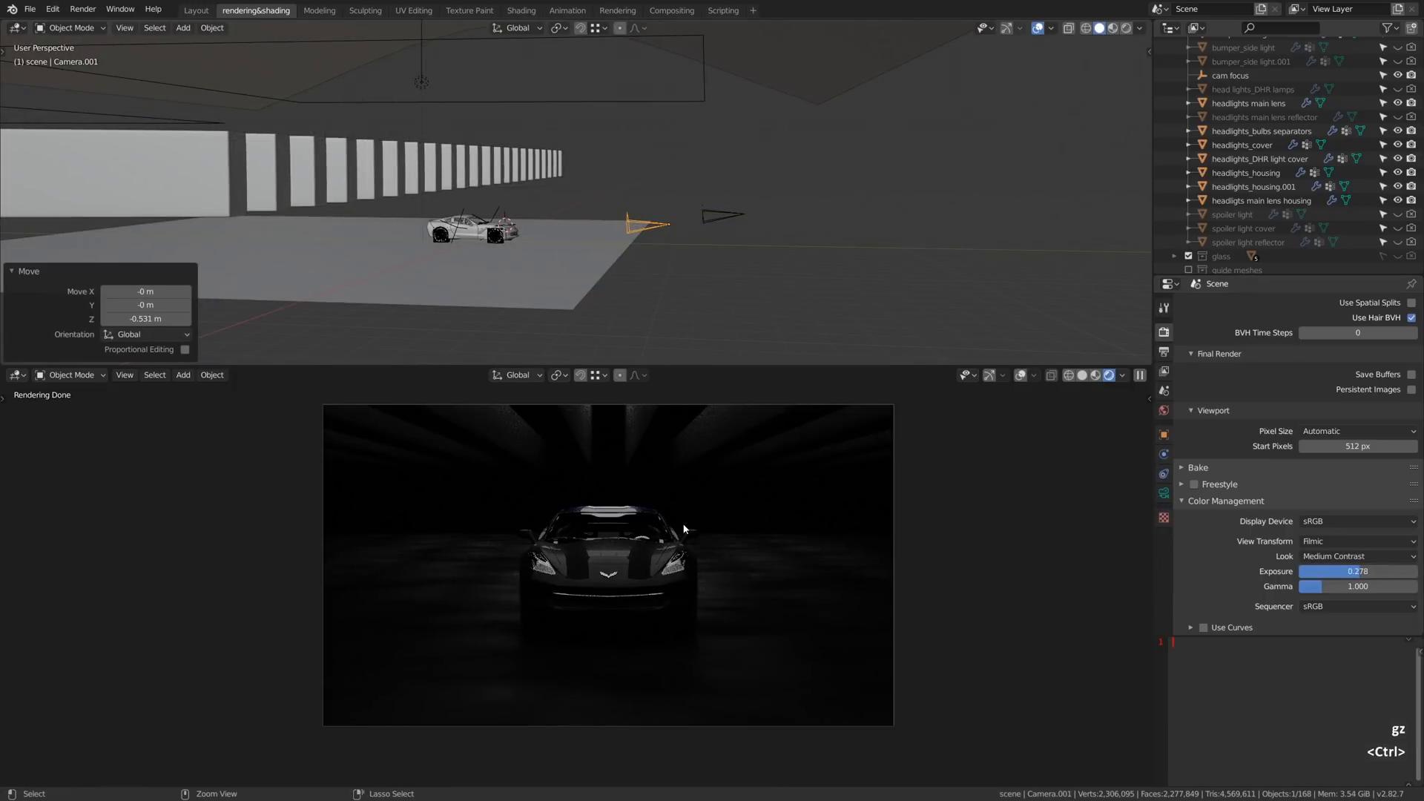
{"action": "key", "text": "ctrl+KP_0"}
- Set the new camera's focal length to 35 mm and move it along its local Z axis closer to the car
{"action": "left_click", "coordinate": [1163, 493]}
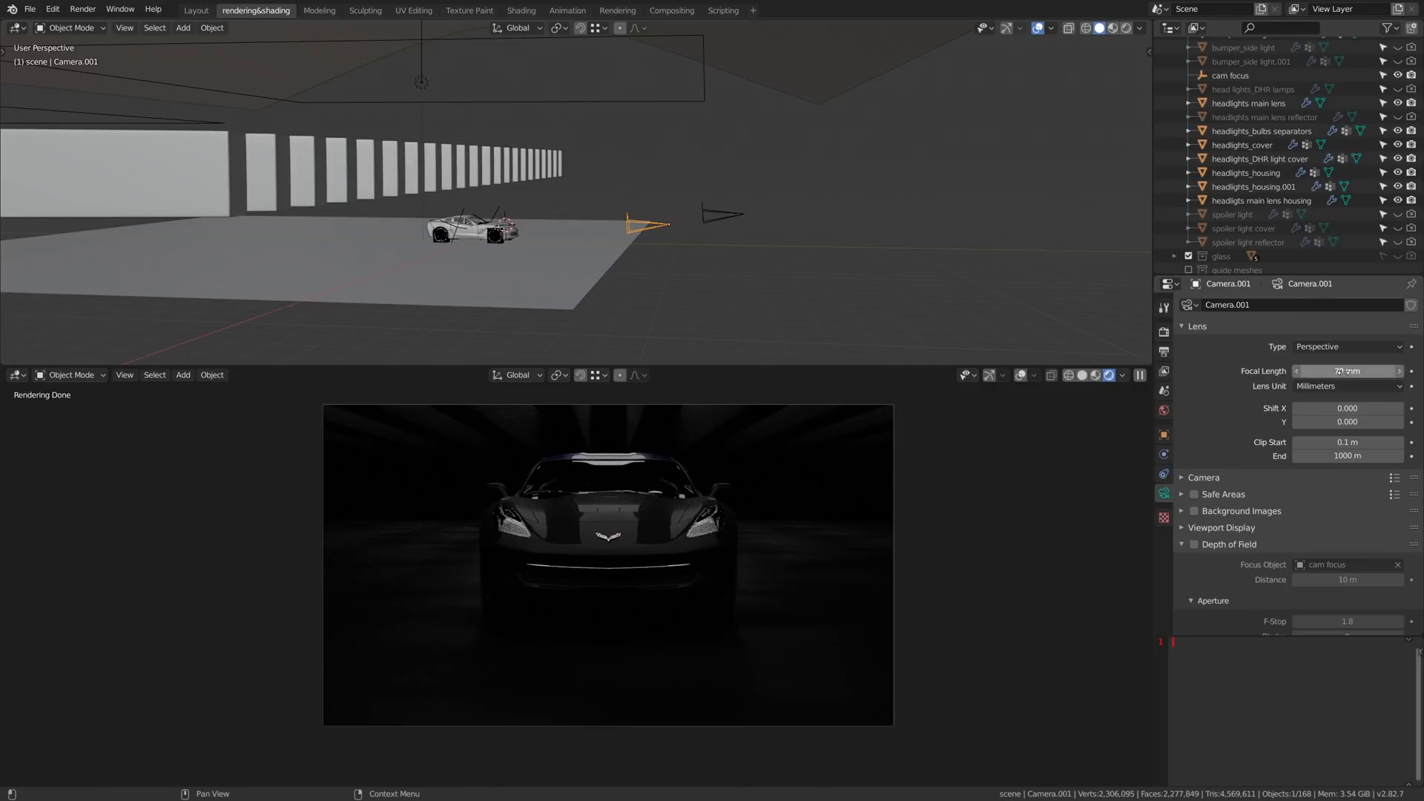
{"action": "key", "text": "Return"}
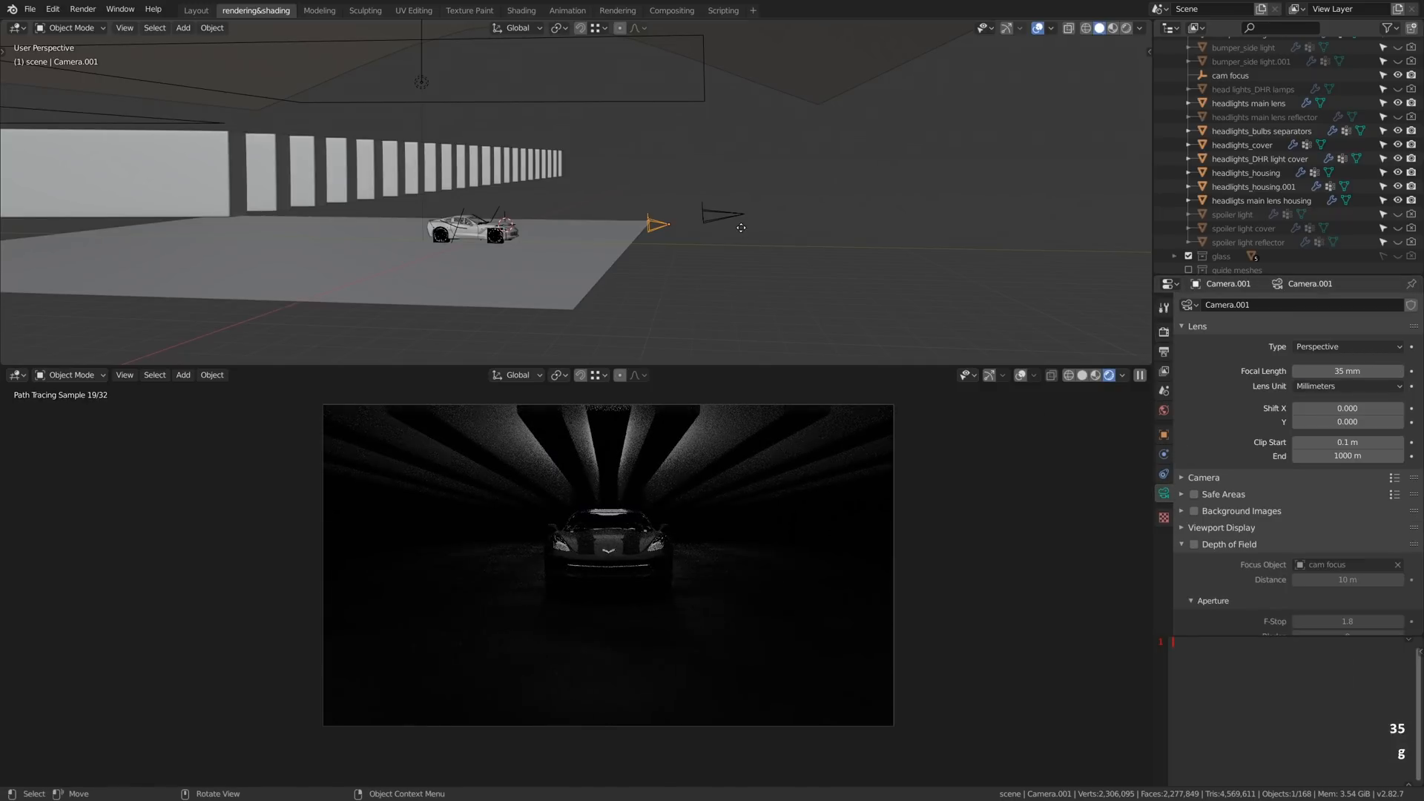
{"action": "key", "text": "g"}
{"action": "key", "text": "z"}
{"action": "key", "text": "z"}
{"action": "left_click", "coordinate": [741, 231]}
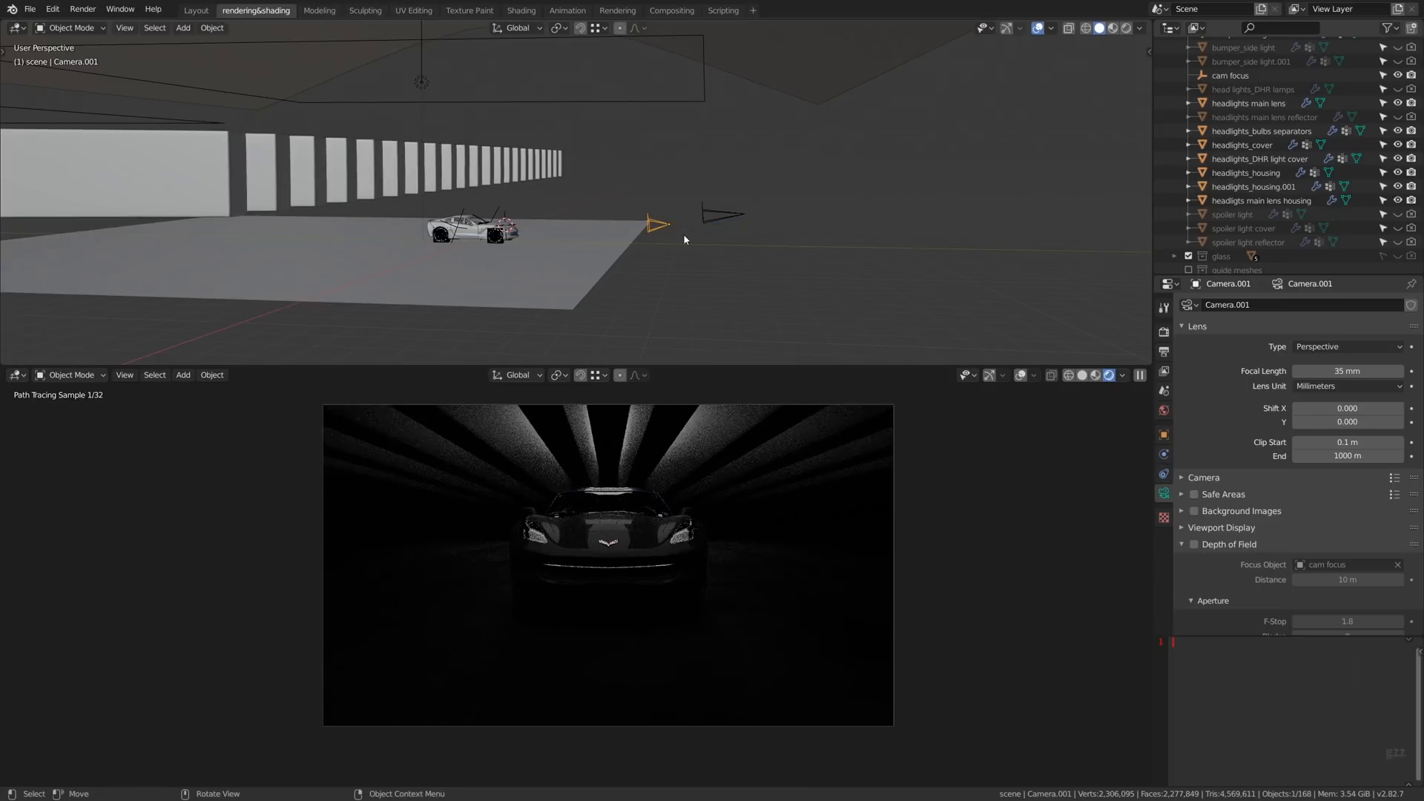
- Make the duplicate camera active and turn it toward the car for a front three-quarter view
{"action": "key", "text": "Return"}
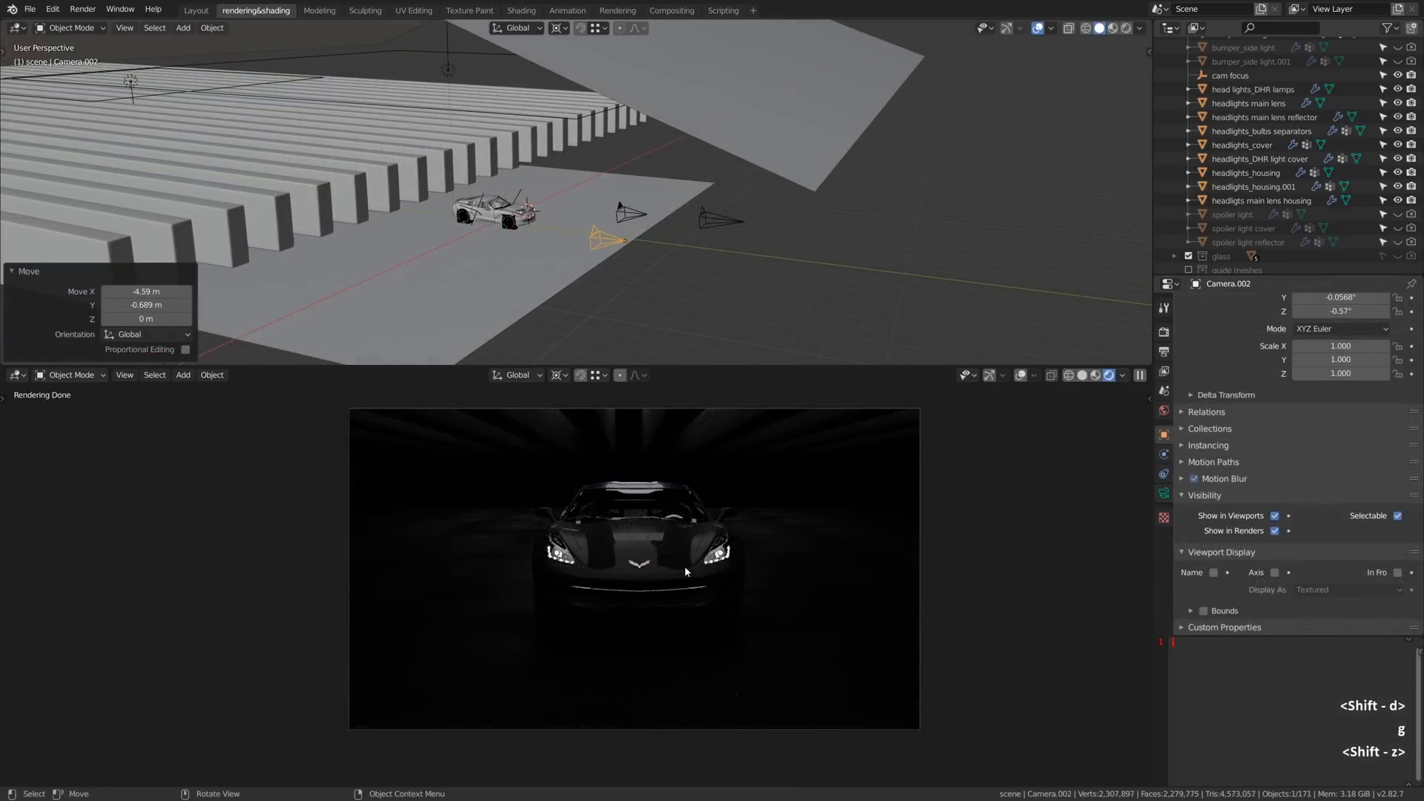
{"action": "left_click", "coordinate": [684, 567]}
{"action": "key", "text": "ctrl+0"}
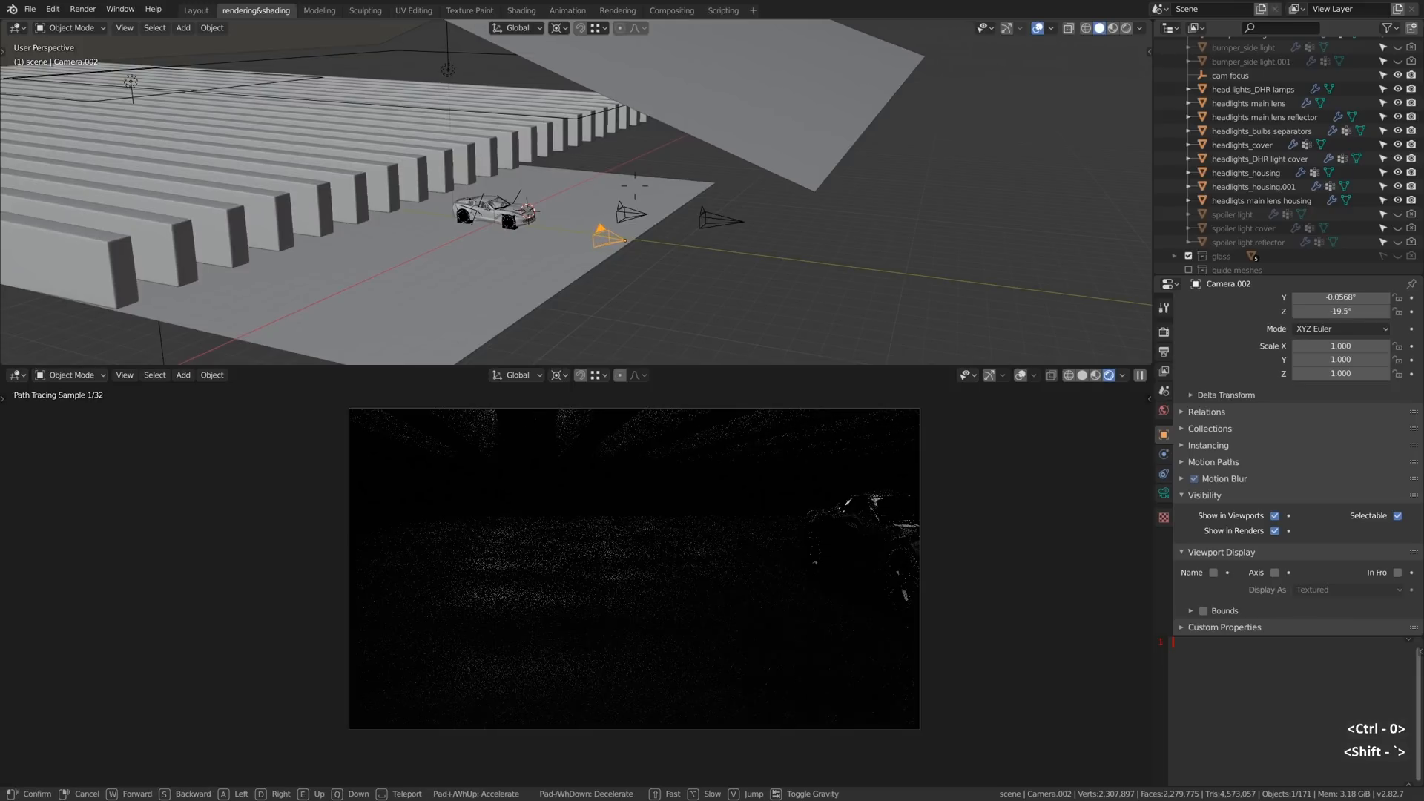
{"action": "key", "text": "shift+grave"}
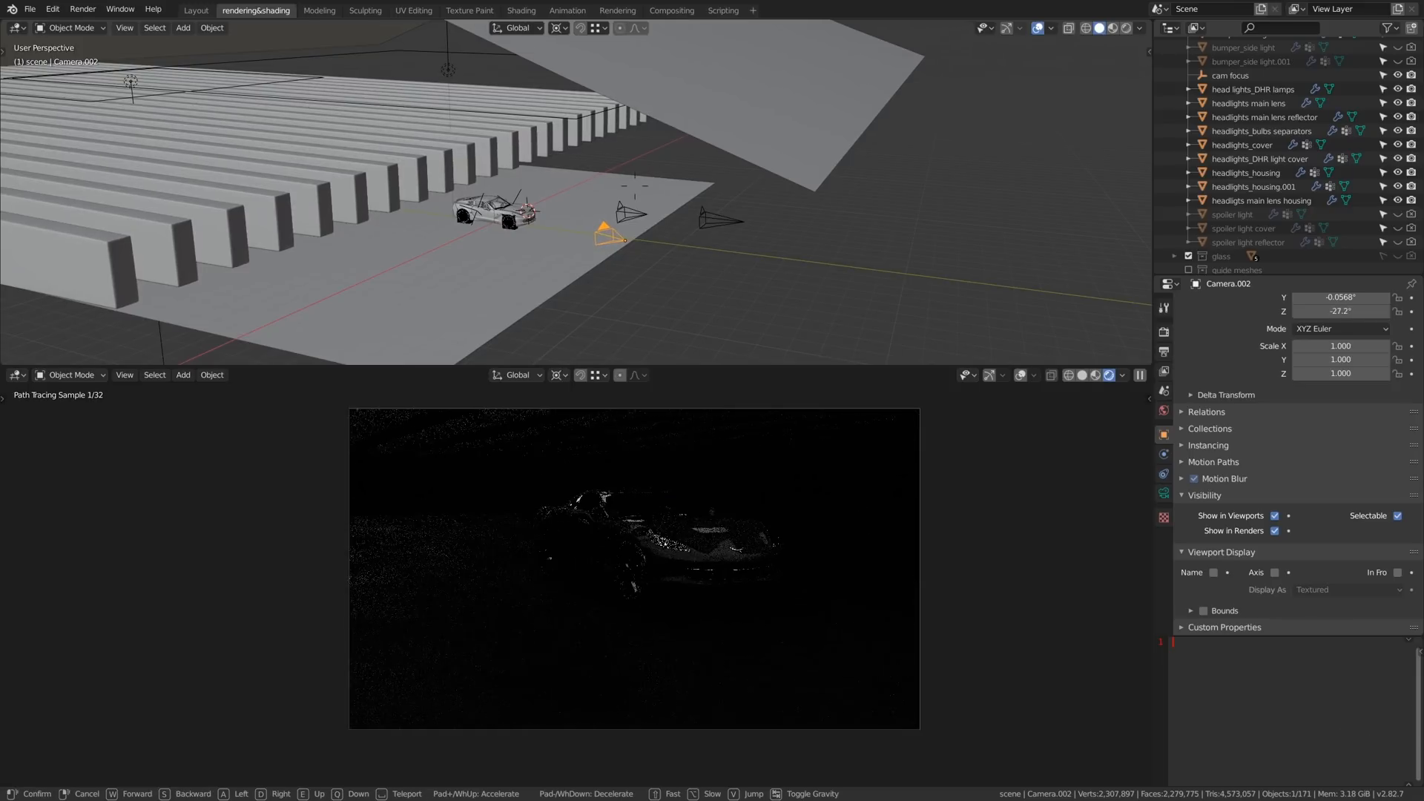
{"action": "left_click", "coordinate": [626, 587]}
{"action": "key", "text": "r"}
{"action": "key", "text": "r"}
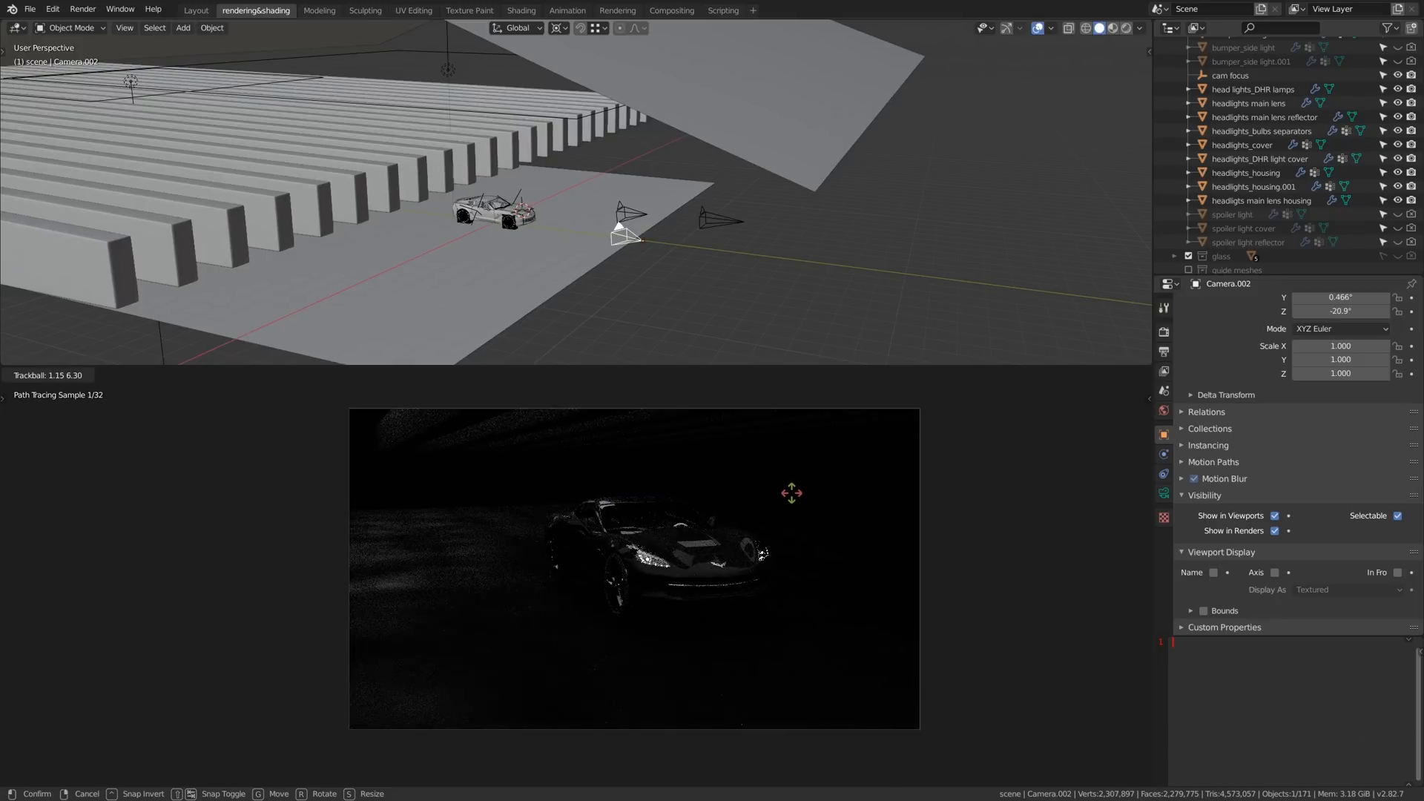
{"action": "left_click", "coordinate": [793, 499]}
- Set the camera's focal length to 100 mm and move it back about 4.6 m along its local Z axis
{"action": "left_click", "coordinate": [1165, 493]}
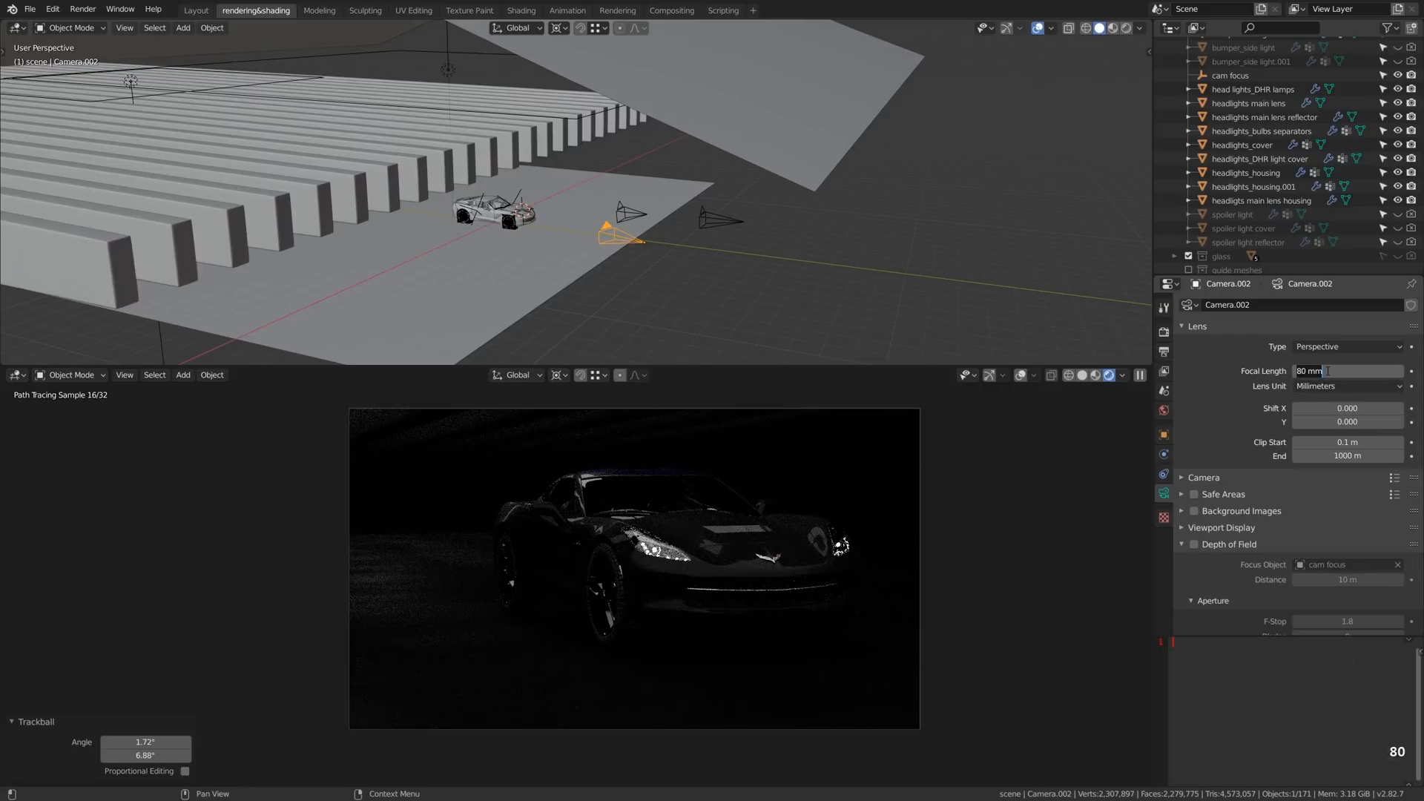
{"action": "type", "text": "0"}
{"action": "key", "text": "Return"}
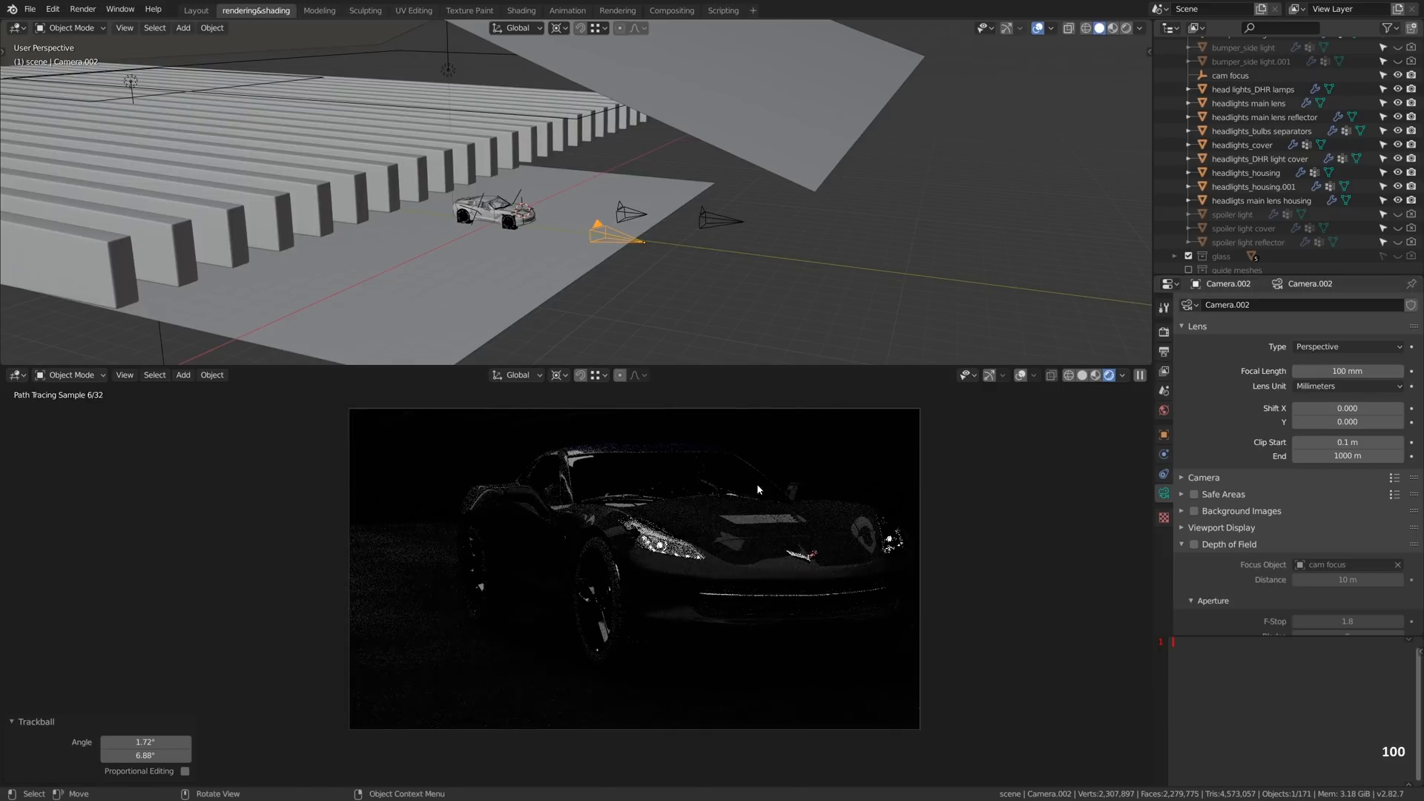
{"action": "key", "text": "g"}
{"action": "key", "text": "z"}
- Rotate the camera about -13.1° around Z and fine-tune its tilt with trackball rotation to frame the car
{"action": "key", "text": "z"}
{"action": "left_click", "coordinate": [770, 603]}
{"action": "key", "text": "r"}
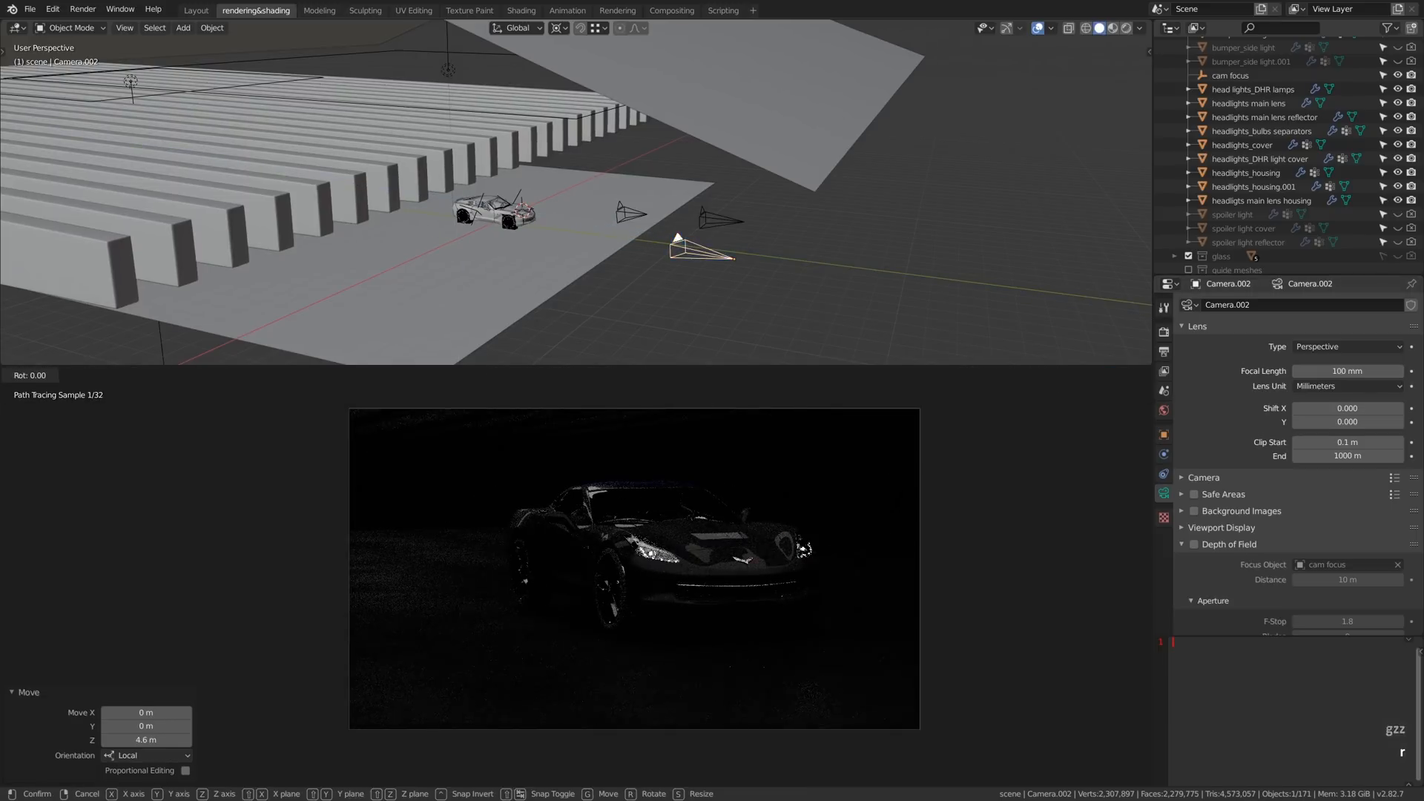
{"action": "key", "text": "r"}
{"action": "left_click", "coordinate": [787, 533]}
{"action": "key", "text": "r"}
{"action": "key", "text": "z"}
{"action": "left_click", "coordinate": [893, 509]}
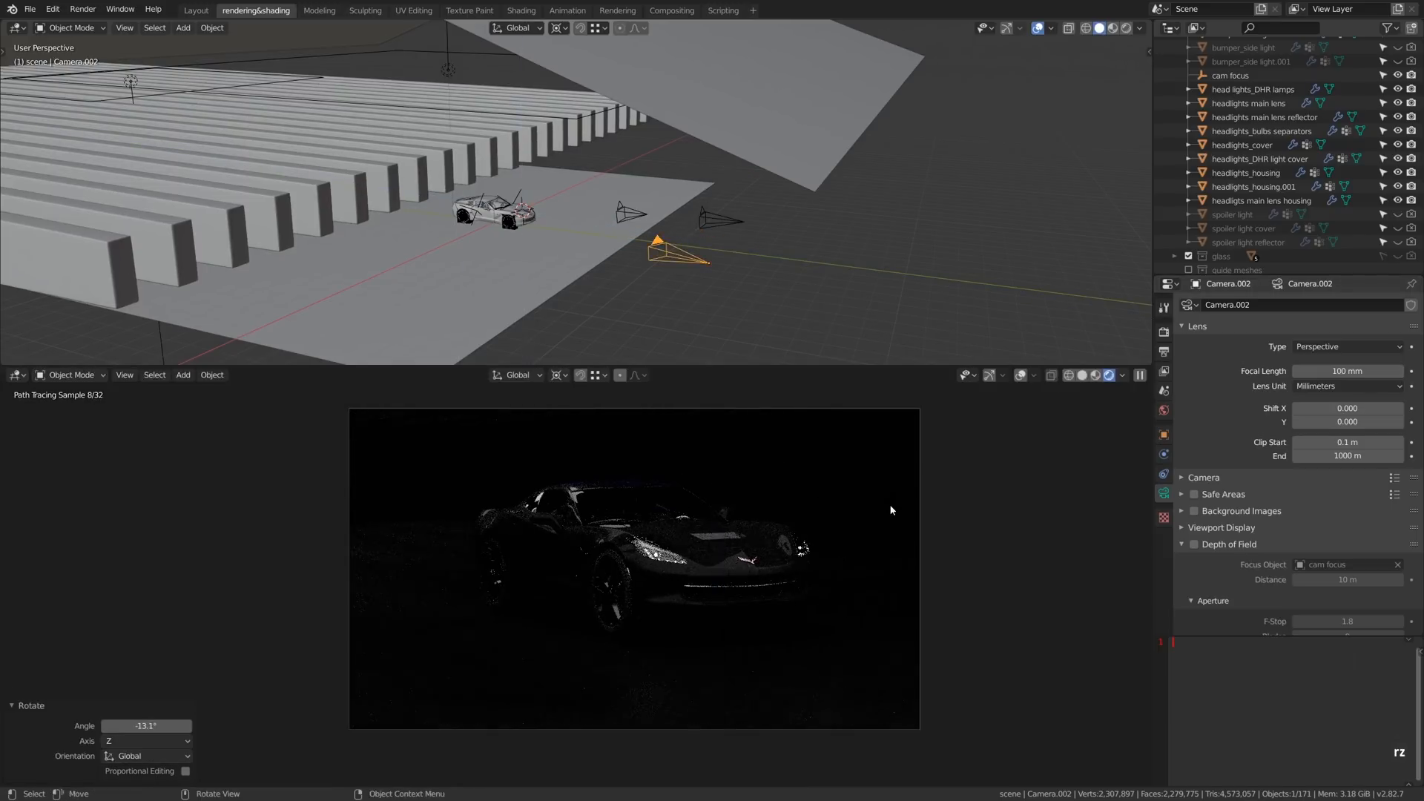
{"action": "key", "text": "r"}
{"action": "key", "text": "r"}
{"action": "left_click", "coordinate": [892, 501]}
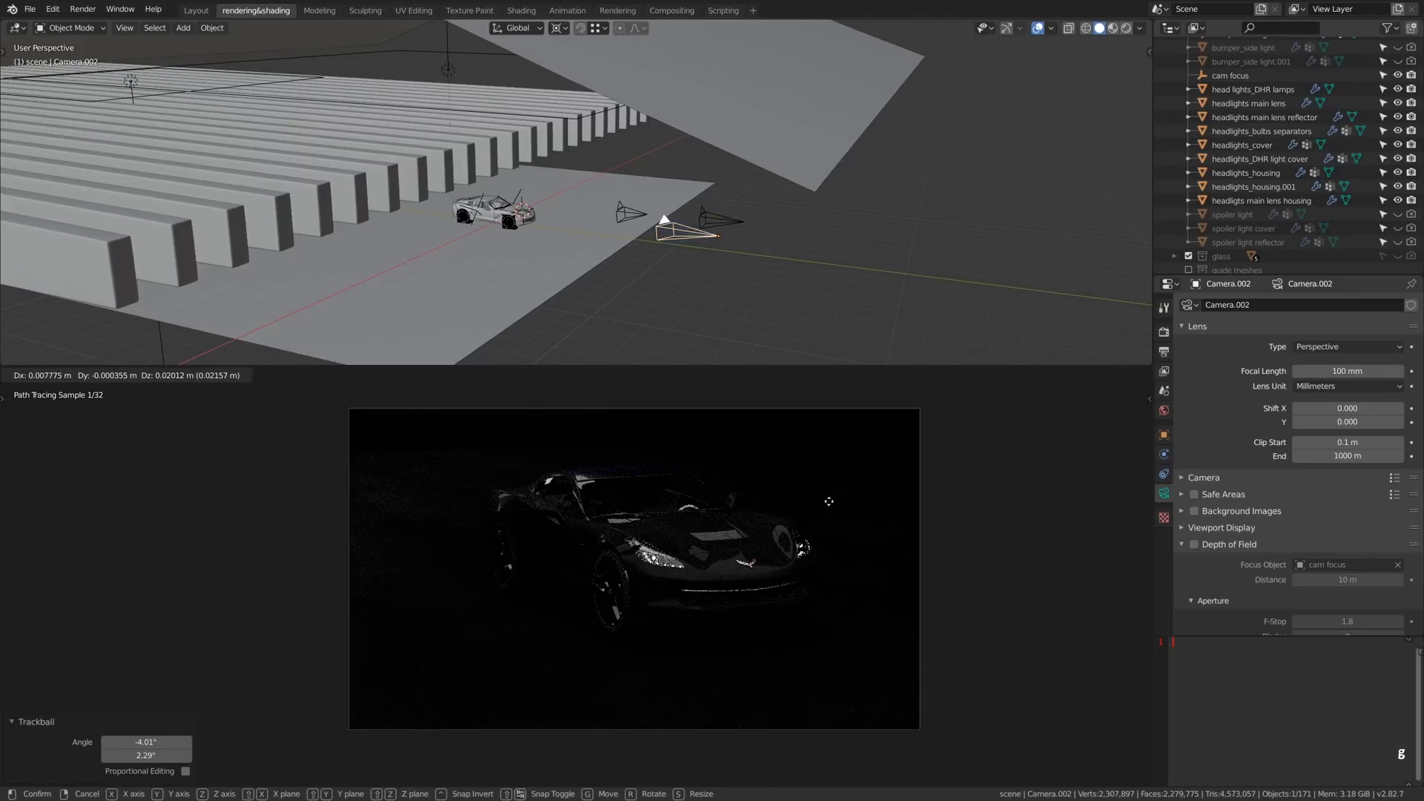
- Render the camera view, and in the compositor disconnect the Composite node after moving it clear of the other nodes
{"action": "key", "text": "F12"}
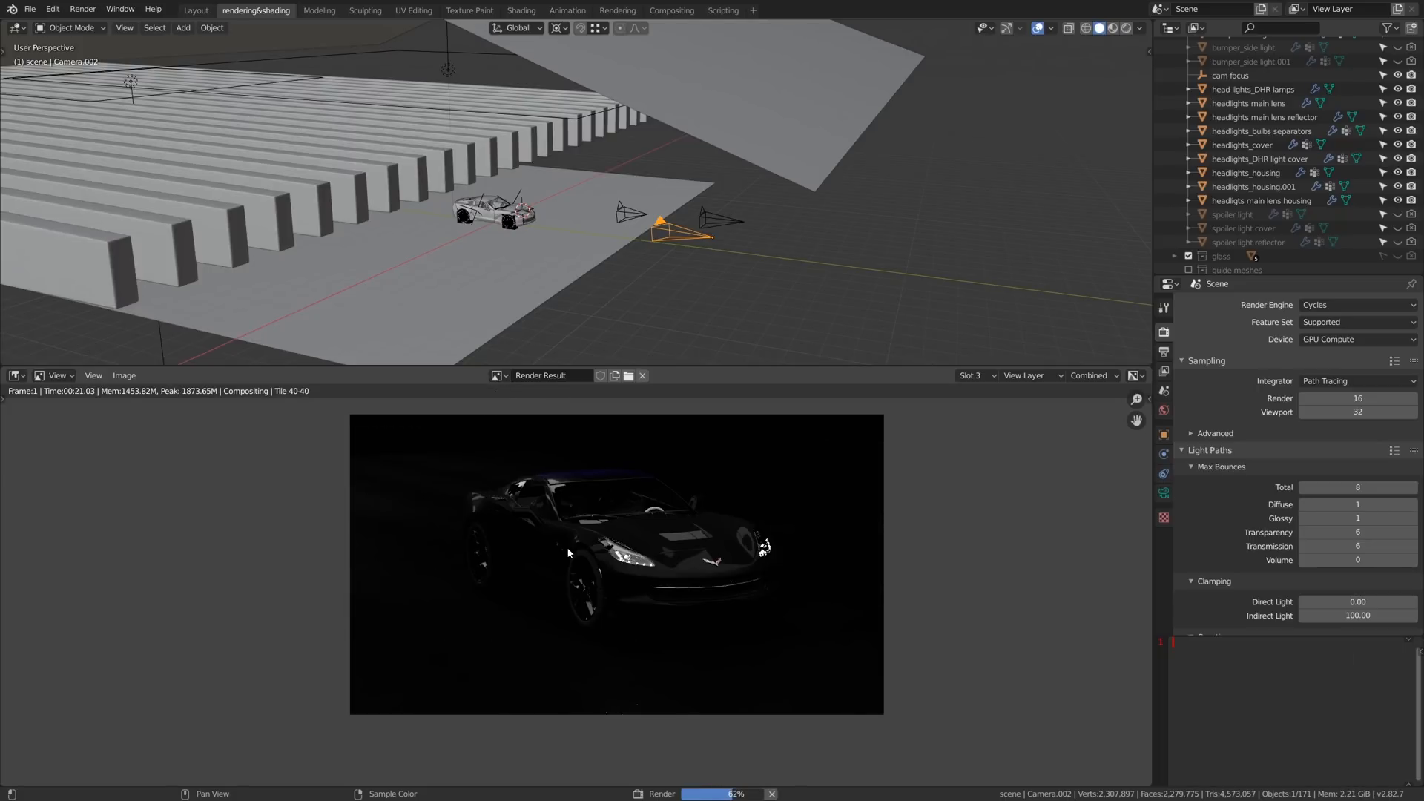
{"action": "key", "text": "shift+F3"}
{"action": "scroll", "coordinate": [616, 248], "scroll_direction": "down", "scroll_amount": 3}
{"action": "left_click", "coordinate": [666, 97]}
{"action": "key", "text": "g"}
{"action": "left_click", "coordinate": [928, 107]}
{"action": "middle_click_drag", "start_coordinate": [809, 181], "coordinate": [453, 297]}
{"action": "scroll", "coordinate": [534, 248], "scroll_direction": "up", "scroll_amount": 10}
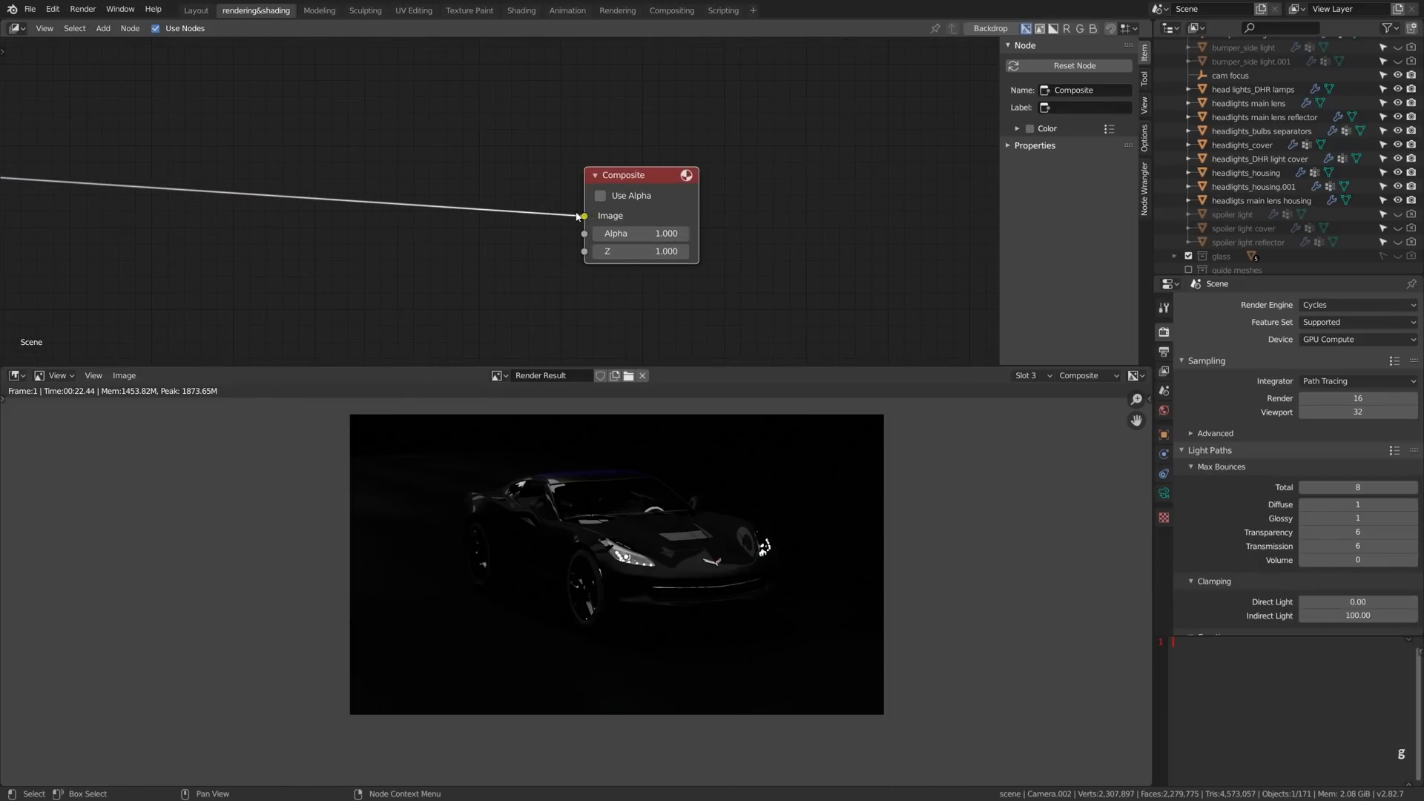
{"action": "left_click_drag", "start_coordinate": [577, 215], "coordinate": [499, 254]}
{"action": "middle_click_drag", "start_coordinate": [499, 255], "coordinate": [731, 284]}
- Add a new Render Layers node and link its Image output to the Composite node's Image input
{"action": "key", "text": "shift+a"}
{"action": "mouse_move", "coordinate": [772, 285]}
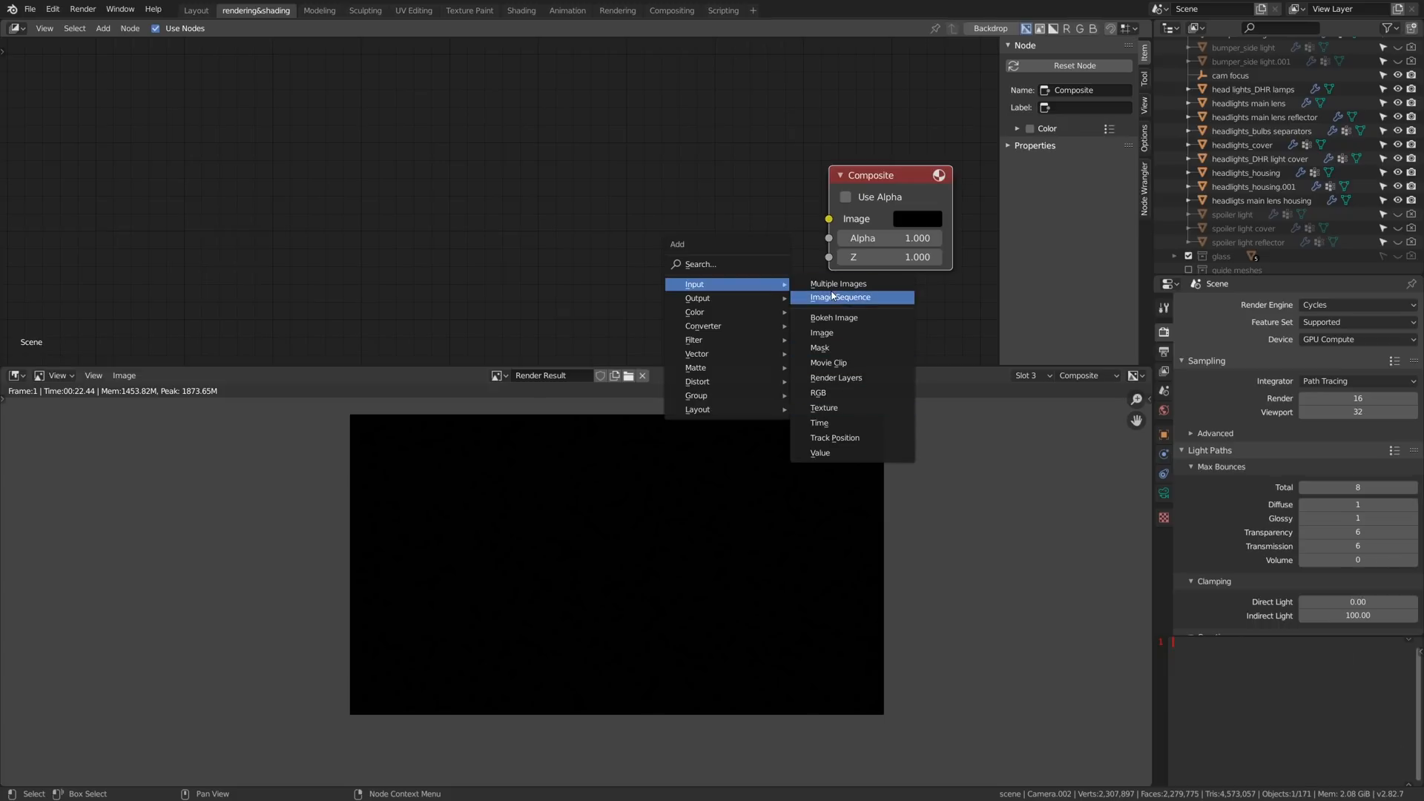
{"action": "left_click", "coordinate": [836, 377]}
{"action": "left_click", "coordinate": [529, 276]}
{"action": "left_click_drag", "start_coordinate": [562, 119], "coordinate": [829, 218]}
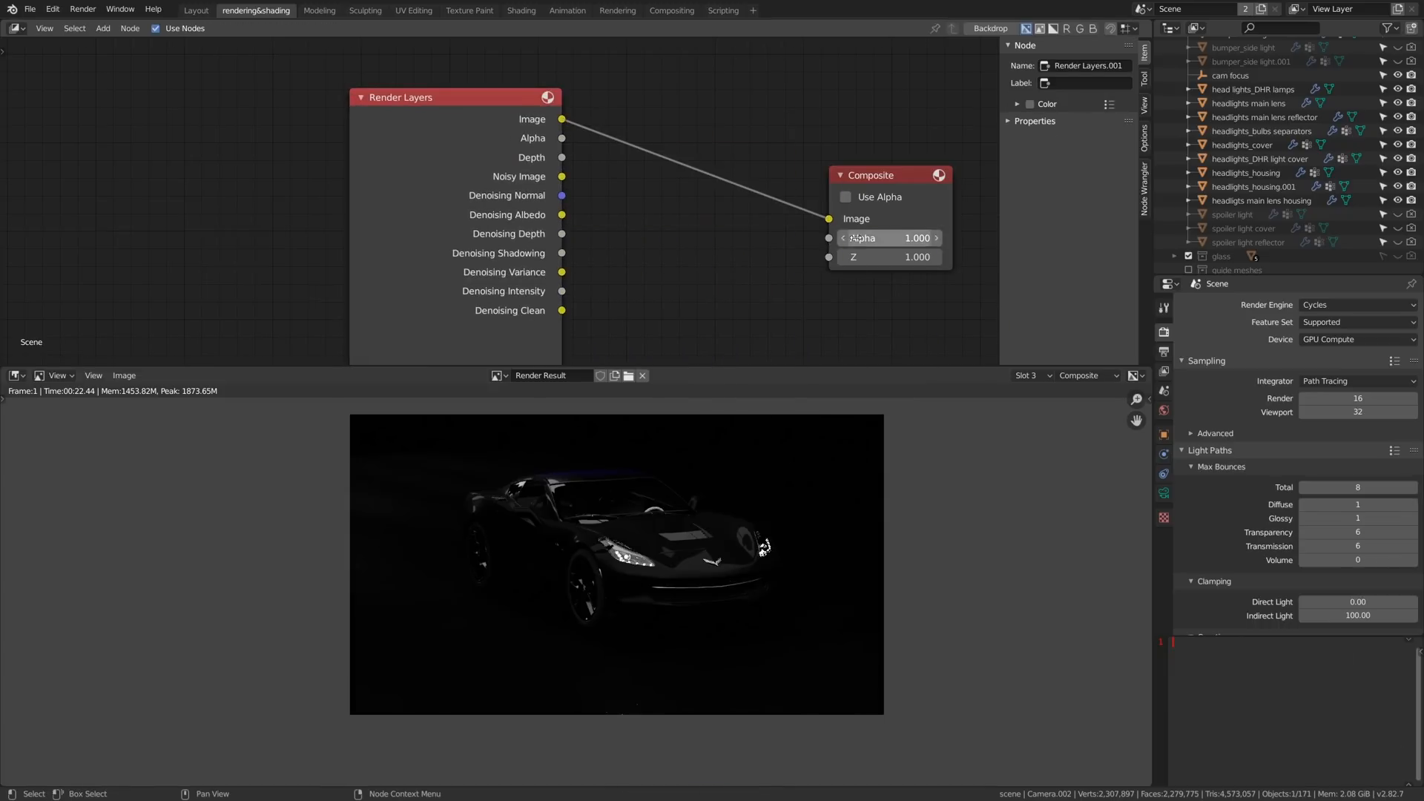
{"action": "middle_click_drag", "start_coordinate": [828, 219], "coordinate": [650, 219]}
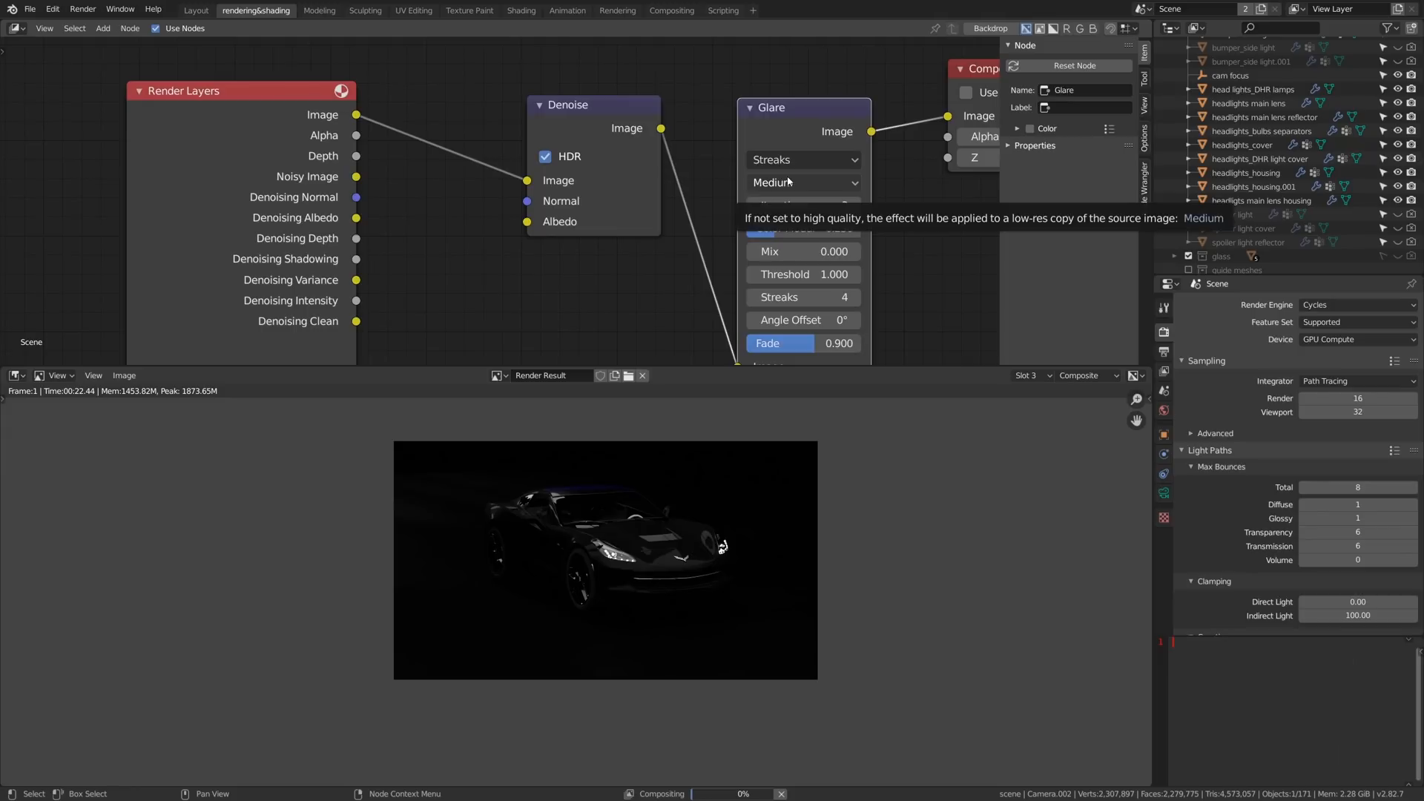
- Set the Glare node after Denoise to Fog Glow with a threshold of 25
{"action": "scroll", "coordinate": [688, 517], "scroll_direction": "up", "scroll_amount": 1}
{"action": "left_click", "coordinate": [830, 156]}
{"action": "left_click", "coordinate": [809, 224]}
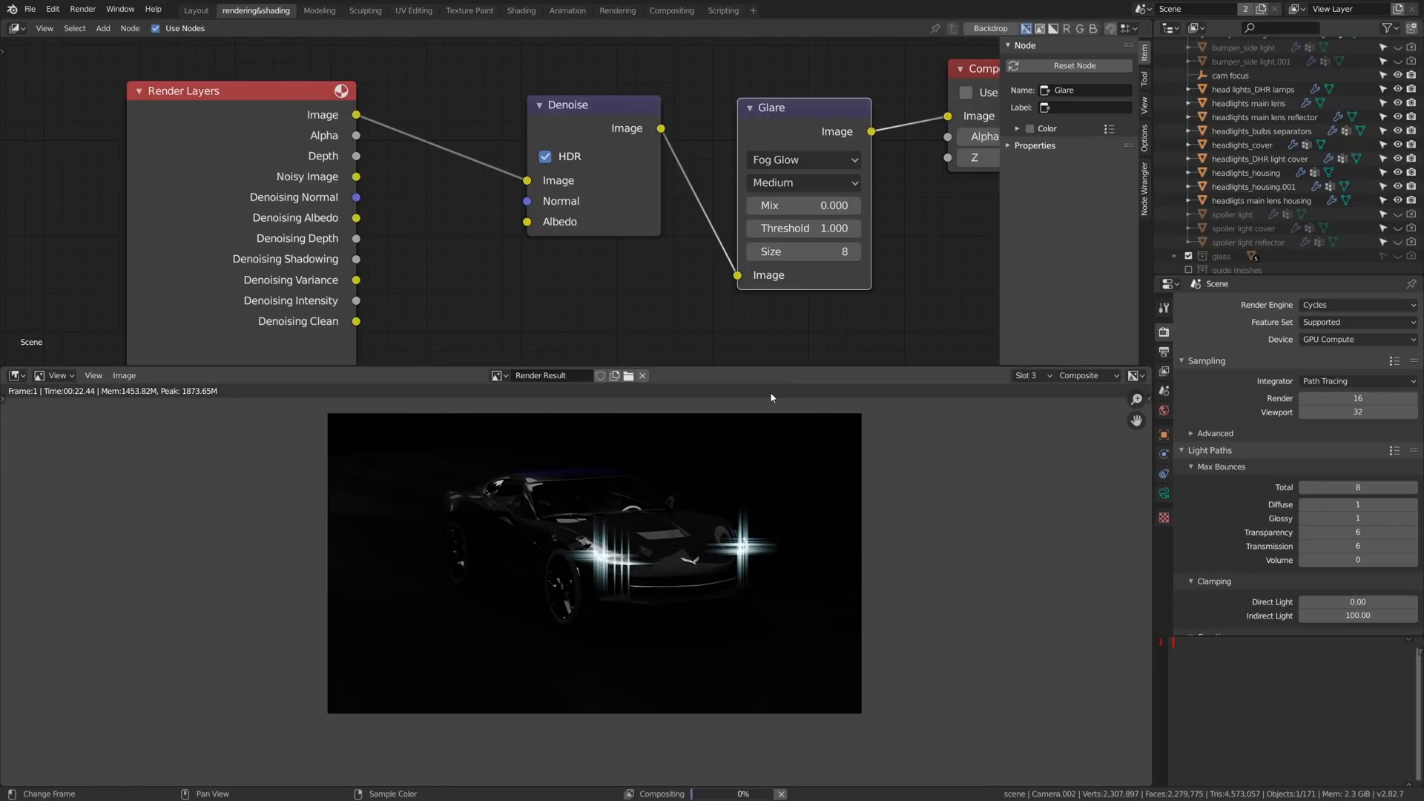
{"action": "left_click", "coordinate": [803, 228]}
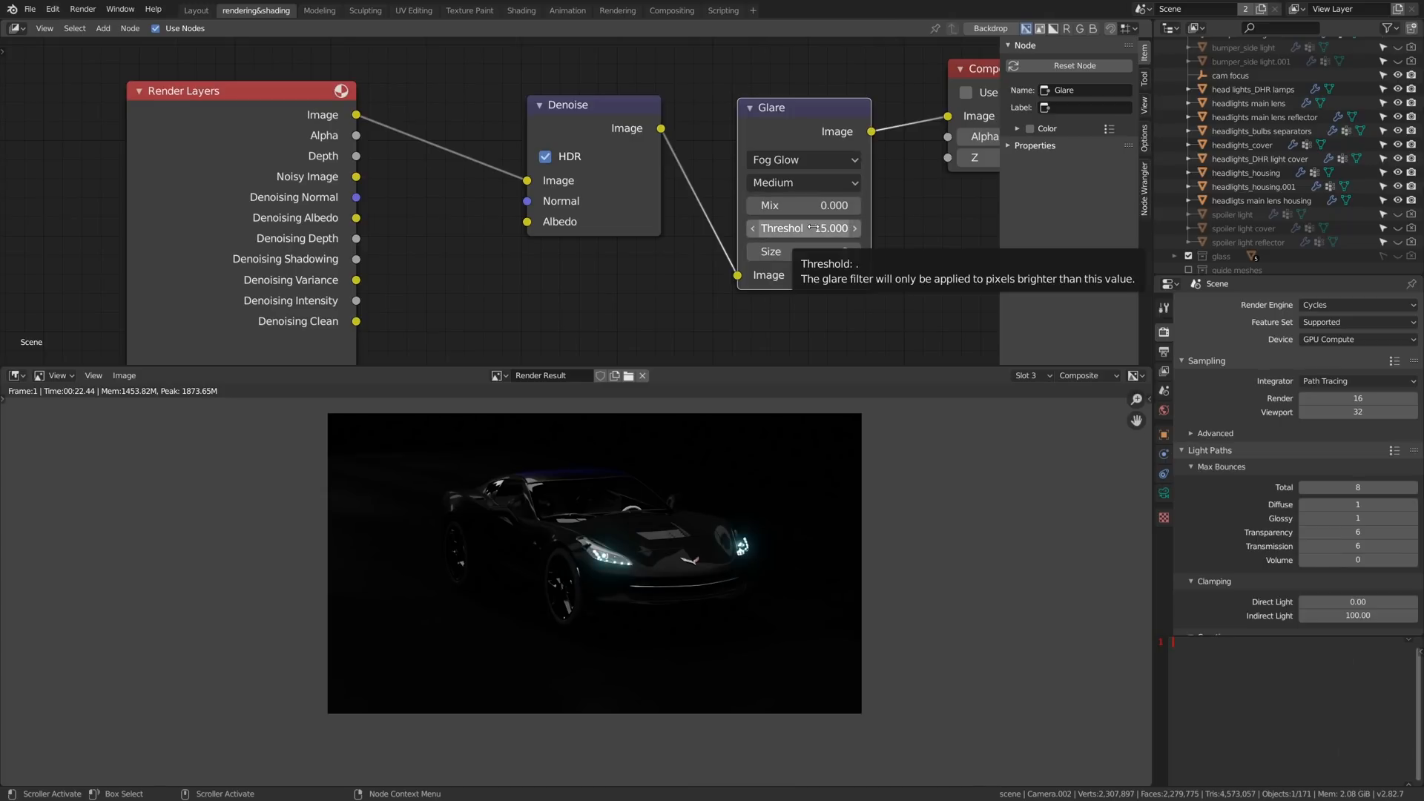
{"action": "left_click", "coordinate": [813, 228]}
{"action": "key", "text": "Return"}
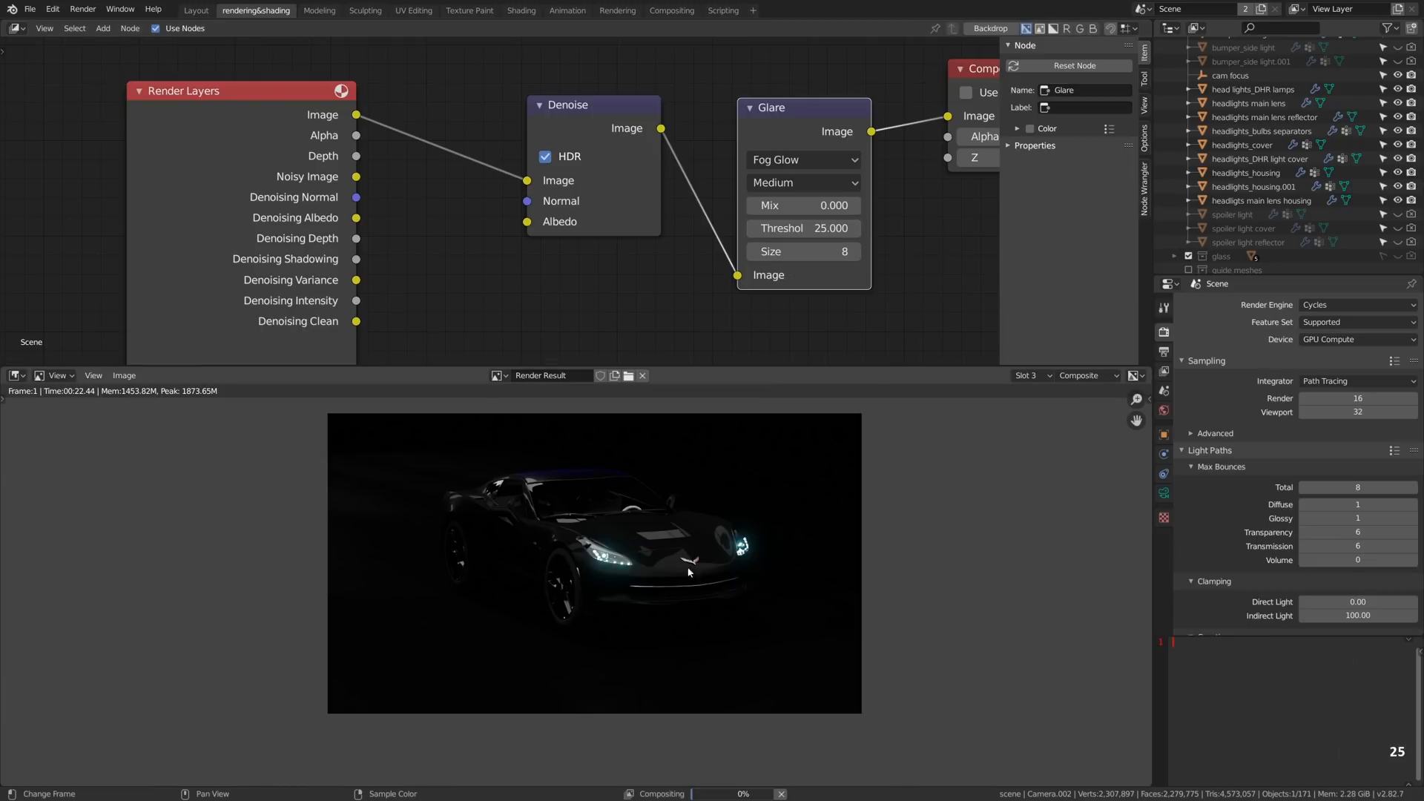
- Mute and unmute the Glare node to compare the headlights with and without the glow
{"action": "key", "text": "m"}
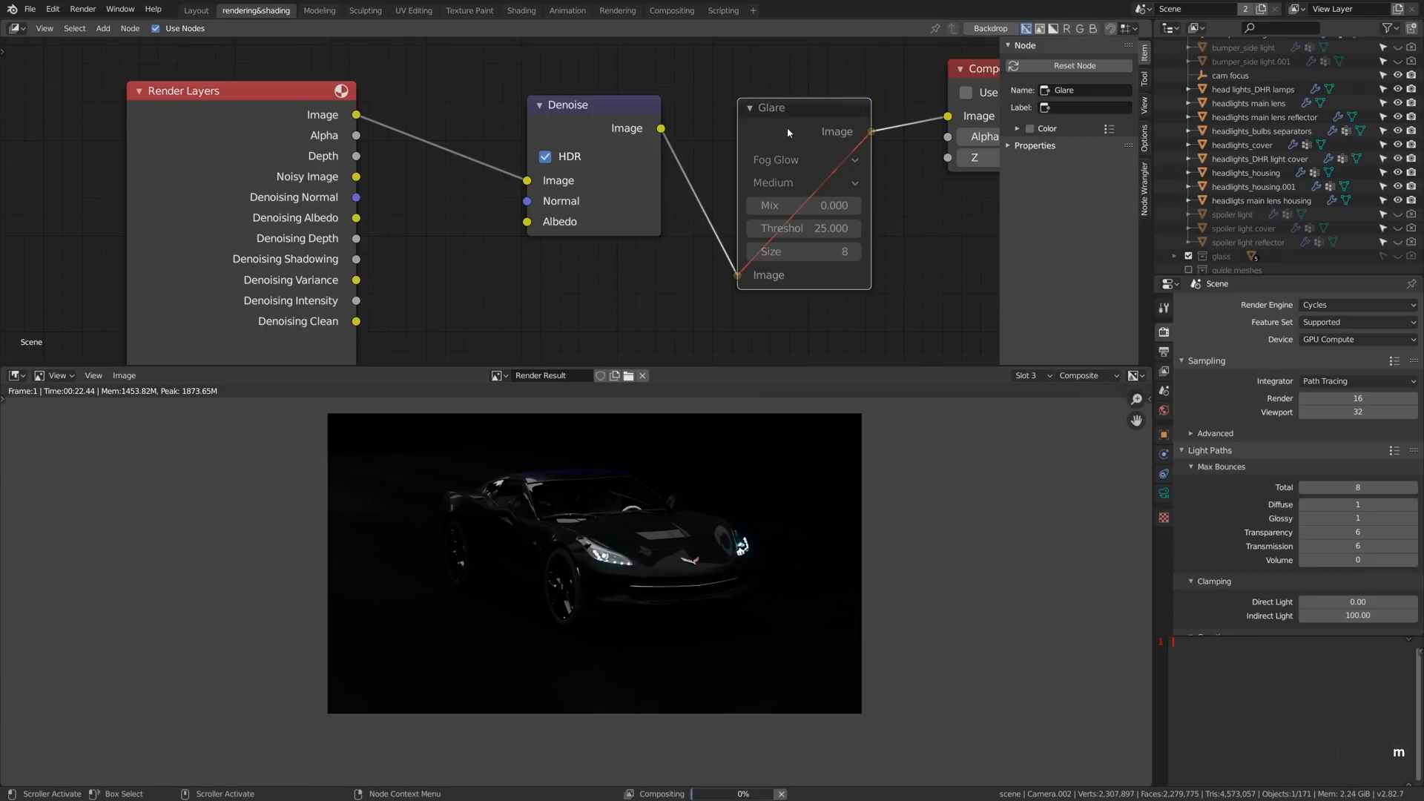
{"action": "key", "text": "m"}
{"action": "scroll", "coordinate": [617, 562], "scroll_direction": "up", "scroll_amount": 6}
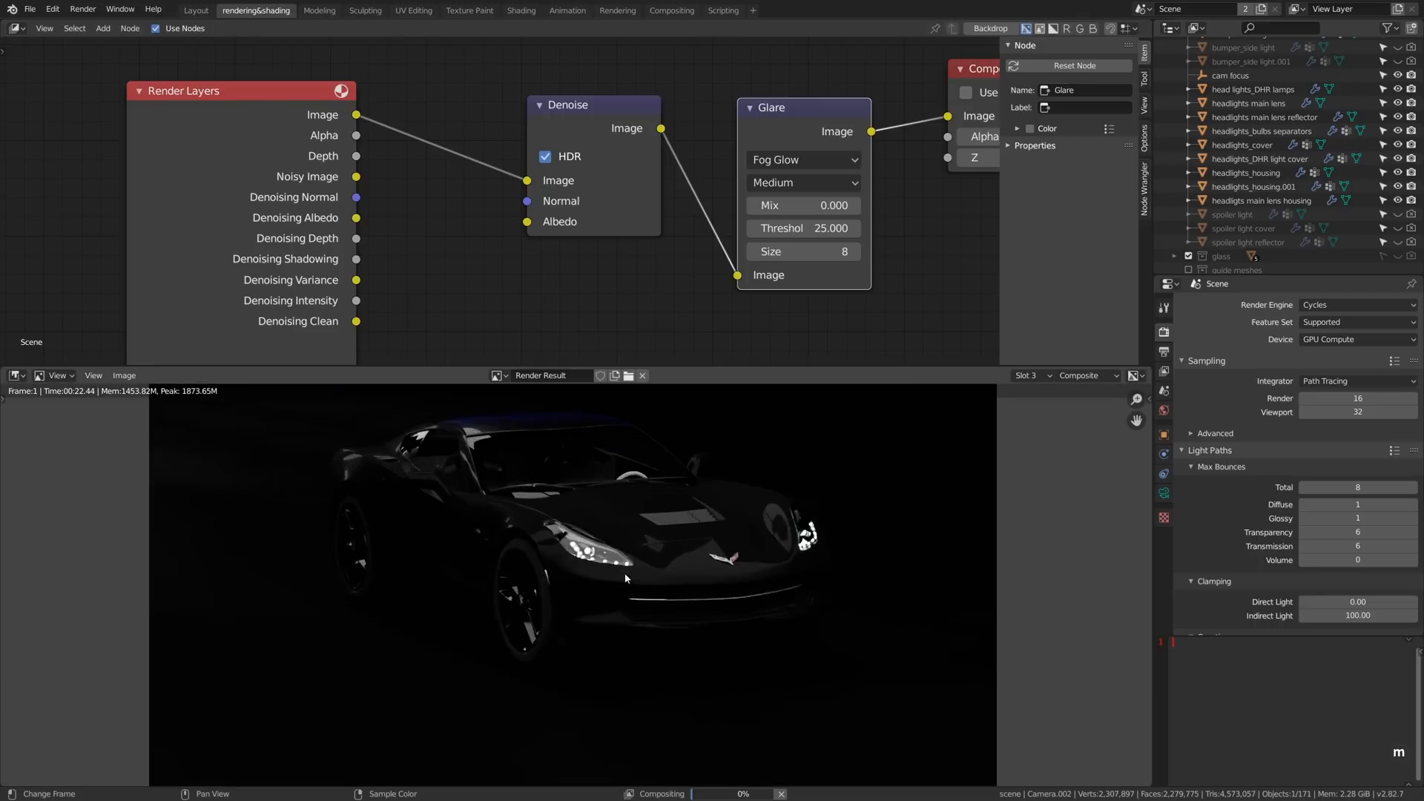
{"action": "scroll", "coordinate": [618, 562], "scroll_direction": "down", "scroll_amount": 6}
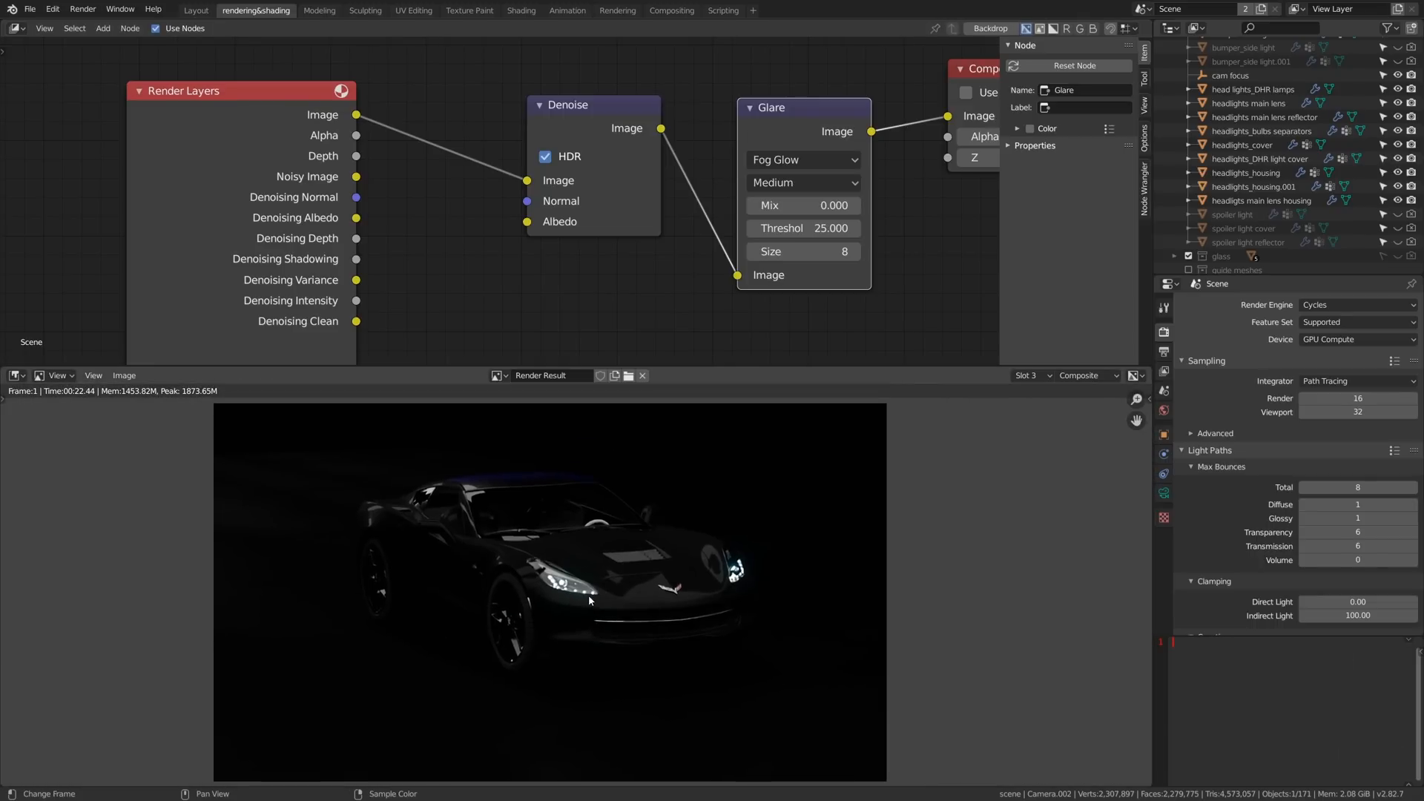
- Move the Composite node away and insert a Lens Distortion node between Glare and Composite
{"action": "middle_click_drag", "start_coordinate": [809, 136], "coordinate": [482, 172]}
{"action": "left_click", "coordinate": [673, 111]}
{"action": "key", "text": "g"}
{"action": "left_click", "coordinate": [925, 128]}
{"action": "key", "text": "shift+a"}
{"action": "mouse_move", "coordinate": [687, 235]}
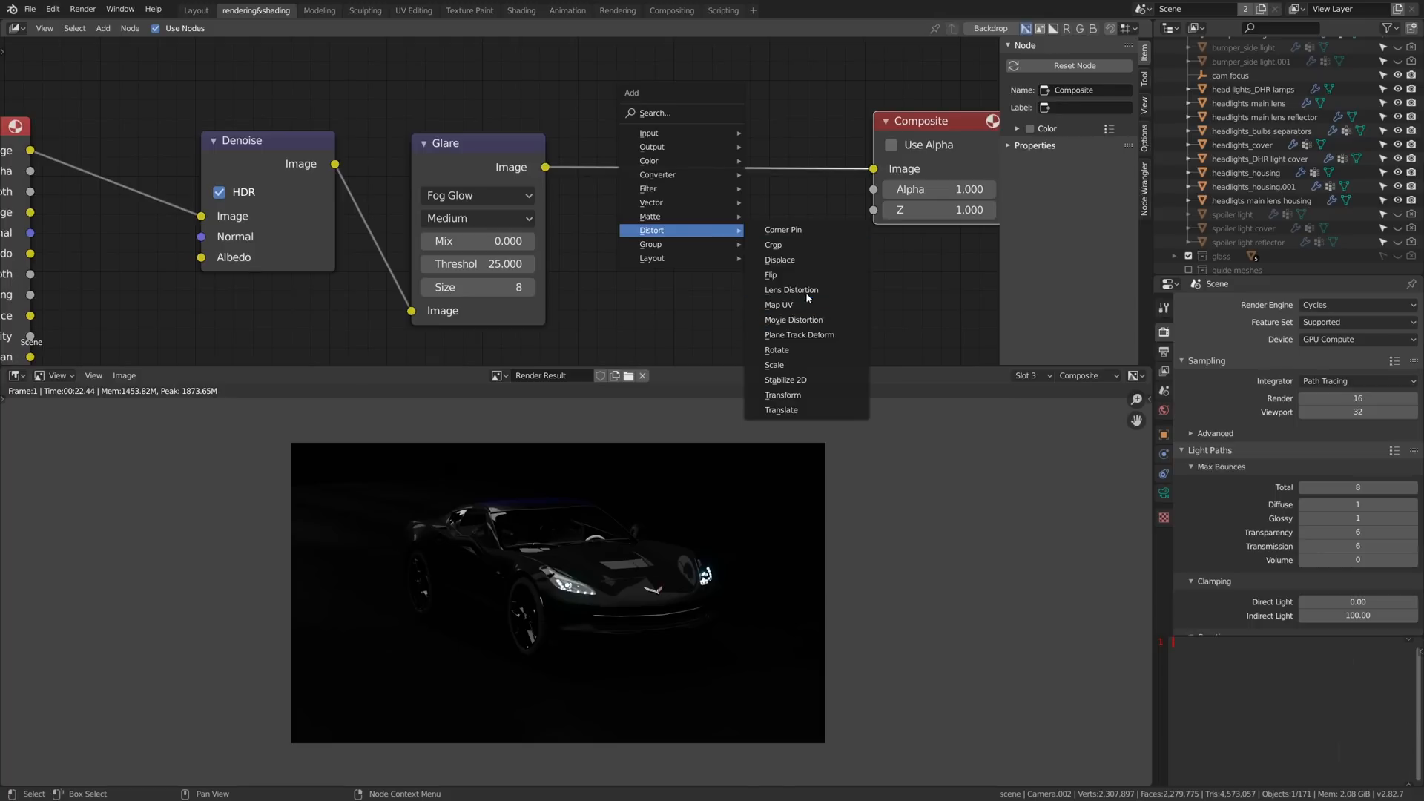
{"action": "left_click", "coordinate": [792, 290]}
{"action": "left_click", "coordinate": [666, 202]}
- Enable Projector on the Lens Distortion node and set its dispersion to 0.2
{"action": "scroll", "coordinate": [666, 202], "scroll_direction": "up", "scroll_amount": 1}
{"action": "left_click", "coordinate": [641, 169]}
{"action": "left_click", "coordinate": [768, 304]}
{"action": "left_click", "coordinate": [768, 304]}
- Compare the headlight close-up with the Lens Distortion node muted and unmuted
{"action": "scroll", "coordinate": [550, 558], "scroll_direction": "up", "scroll_amount": 3}
{"action": "scroll", "coordinate": [495, 613], "scroll_direction": "up", "scroll_amount": 5}
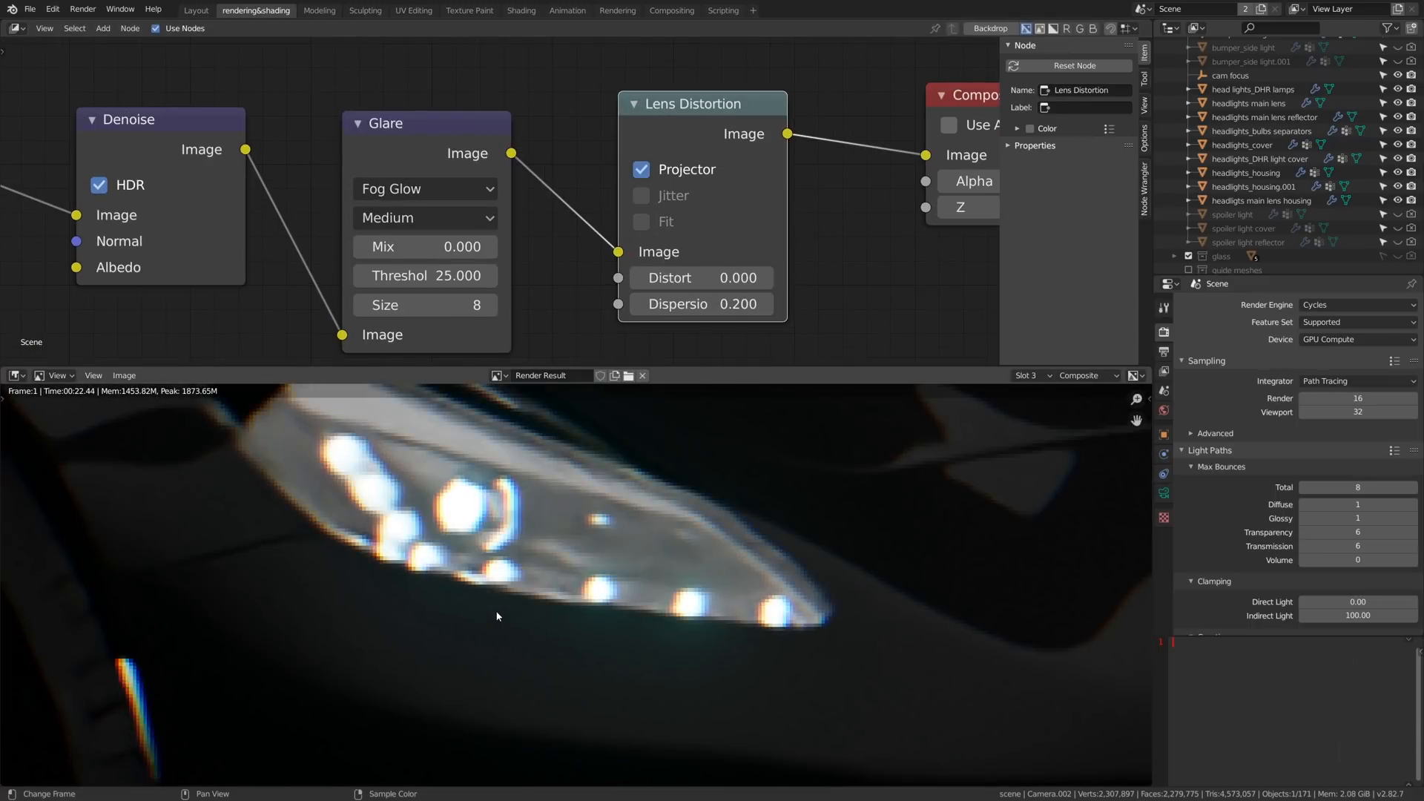
{"action": "key", "text": "m"}
{"action": "scroll", "coordinate": [476, 553], "scroll_direction": "up", "scroll_amount": 2}
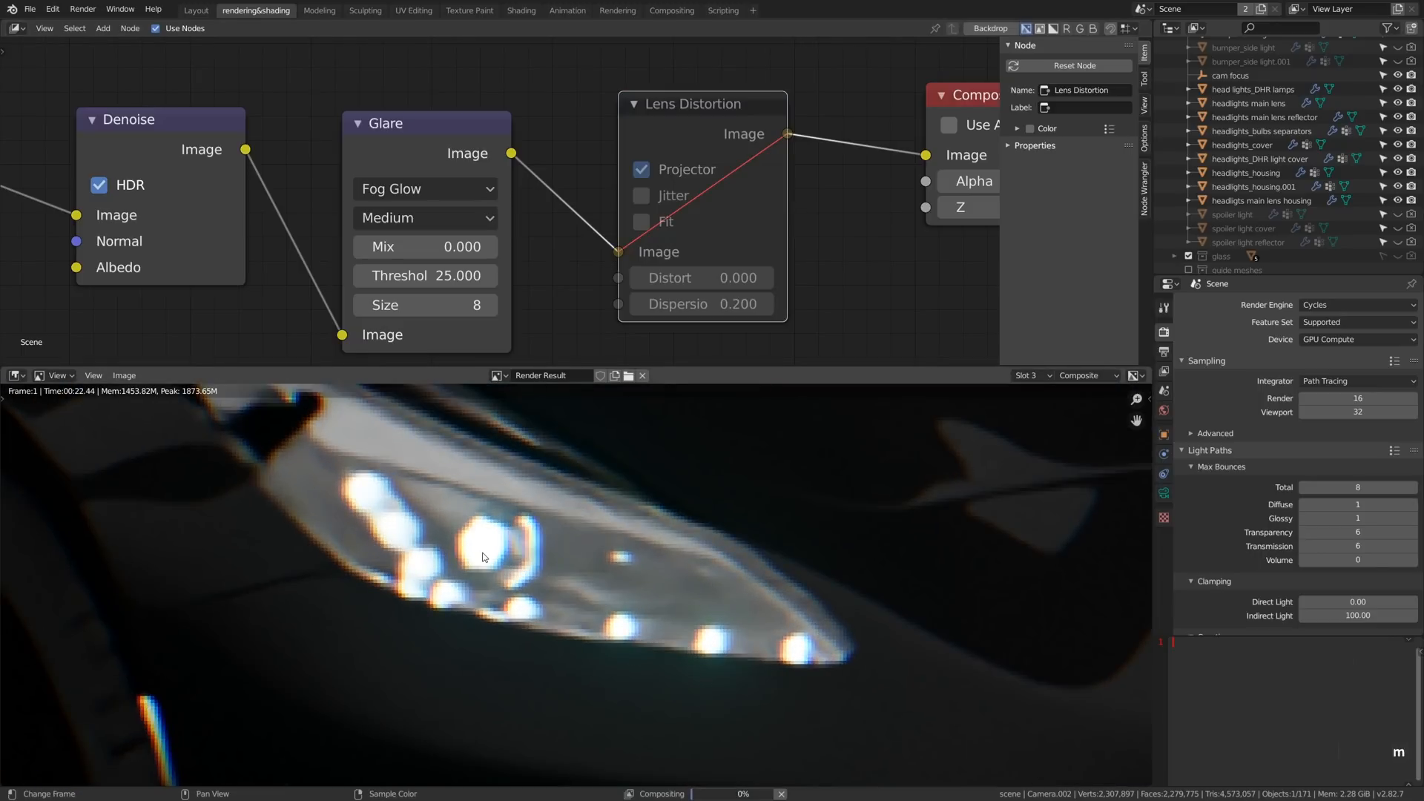
{"action": "key", "text": "m"}
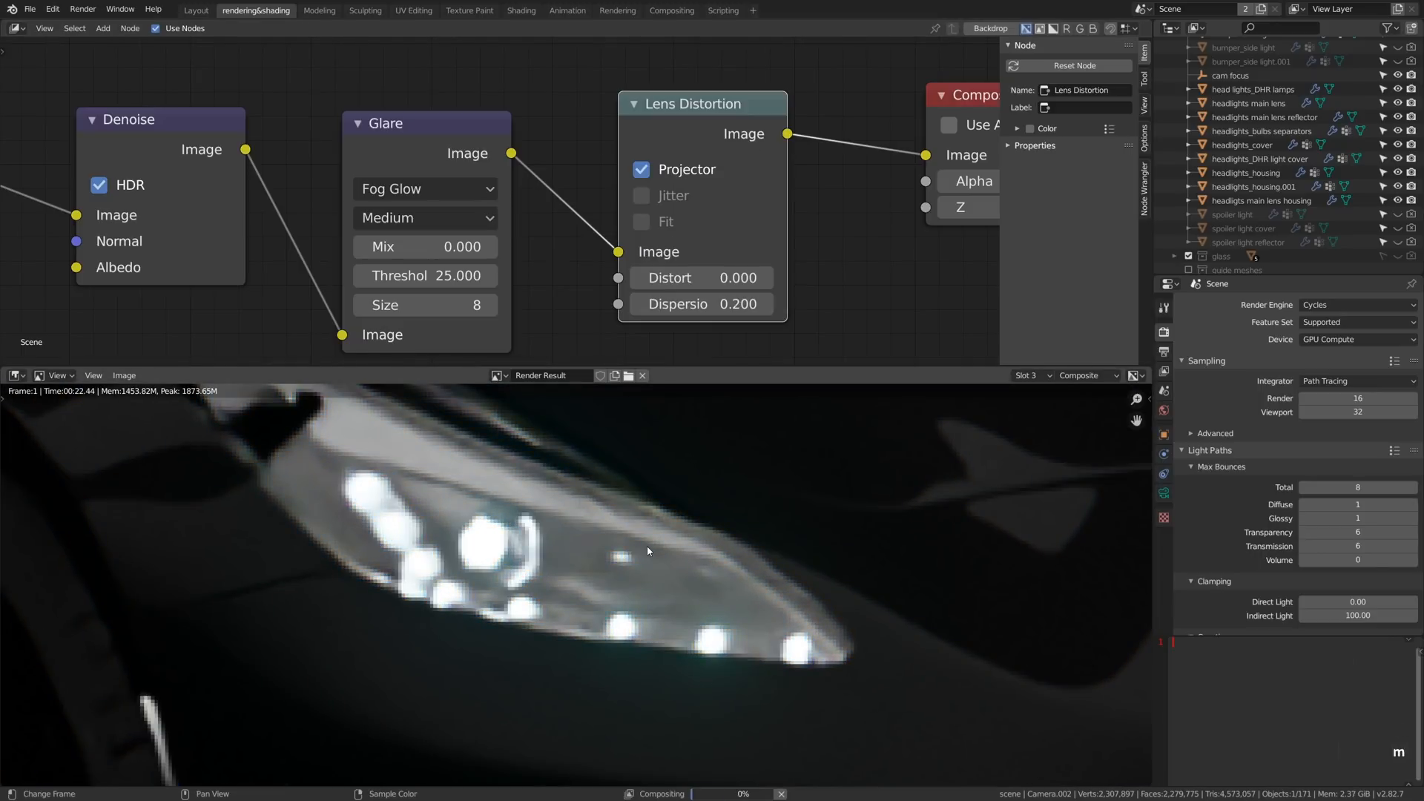
- Reduce the Lens Distortion node's dispersion to 0.1
{"action": "left_click", "coordinate": [664, 304]}
{"action": "type", "text": "0.1"}
{"action": "key", "text": "Return"}
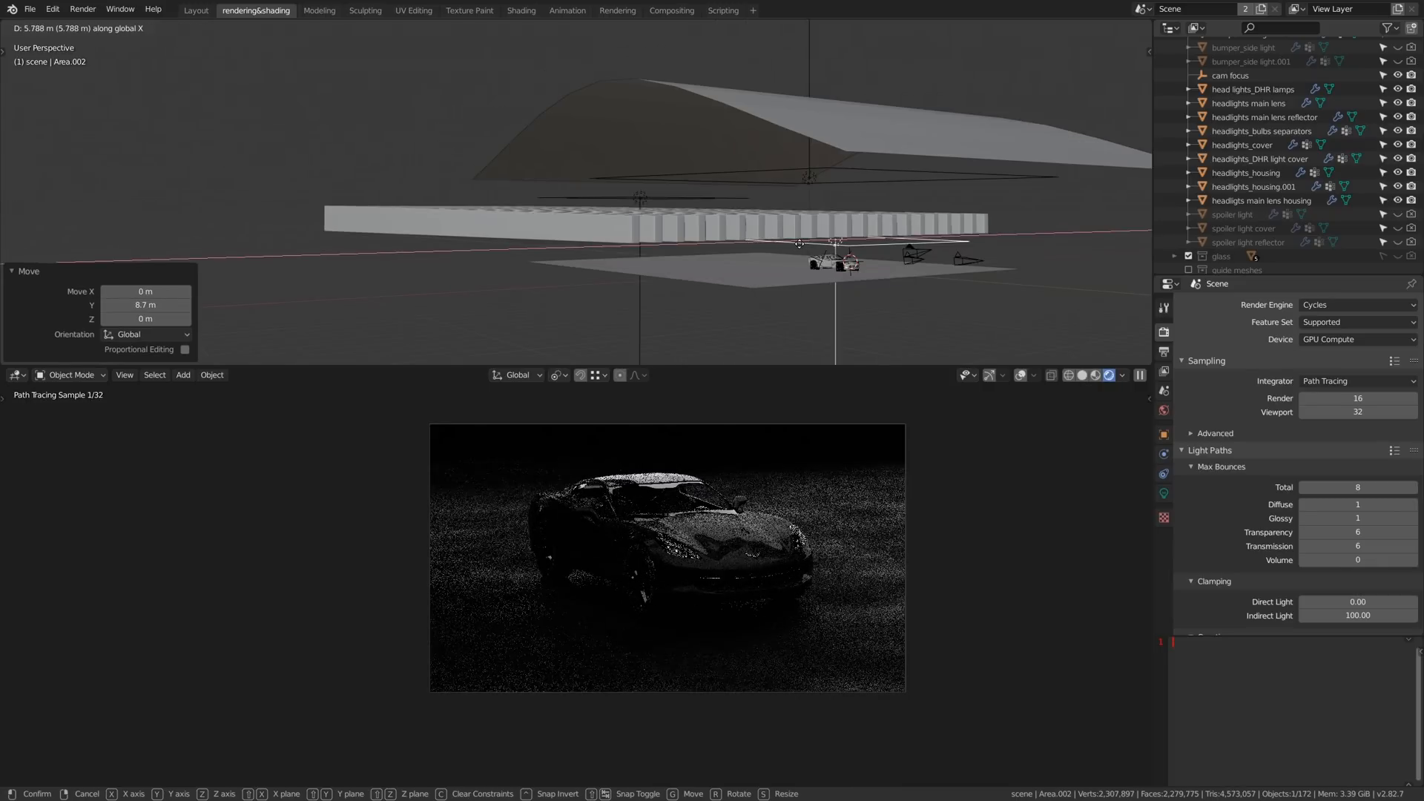
- Shift the area light above the car about -0.517 m along Y and review the four finished renders
{"action": "key", "text": "g"}
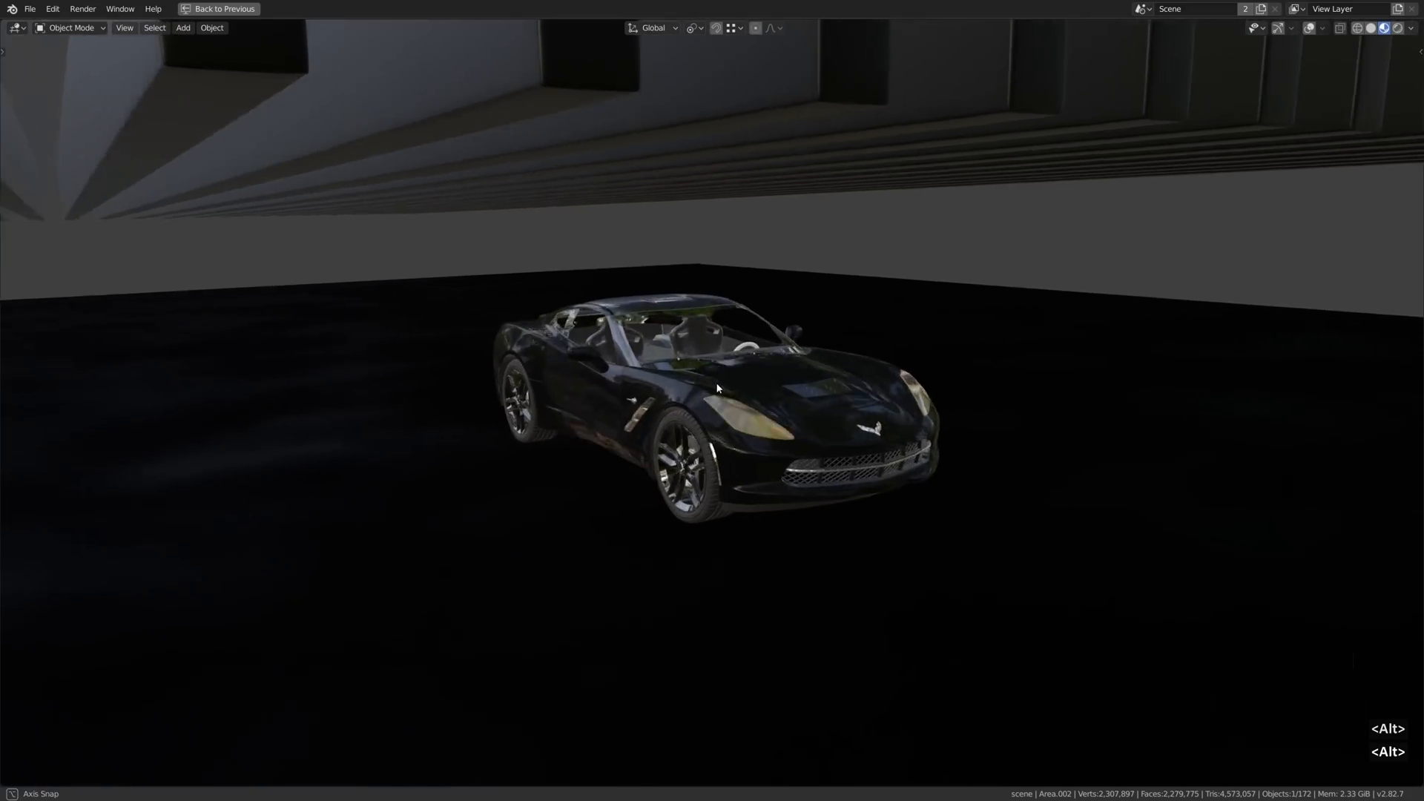
{"action": "middle_click_drag", "start_coordinate": [716, 388], "coordinate": [646, 391]}
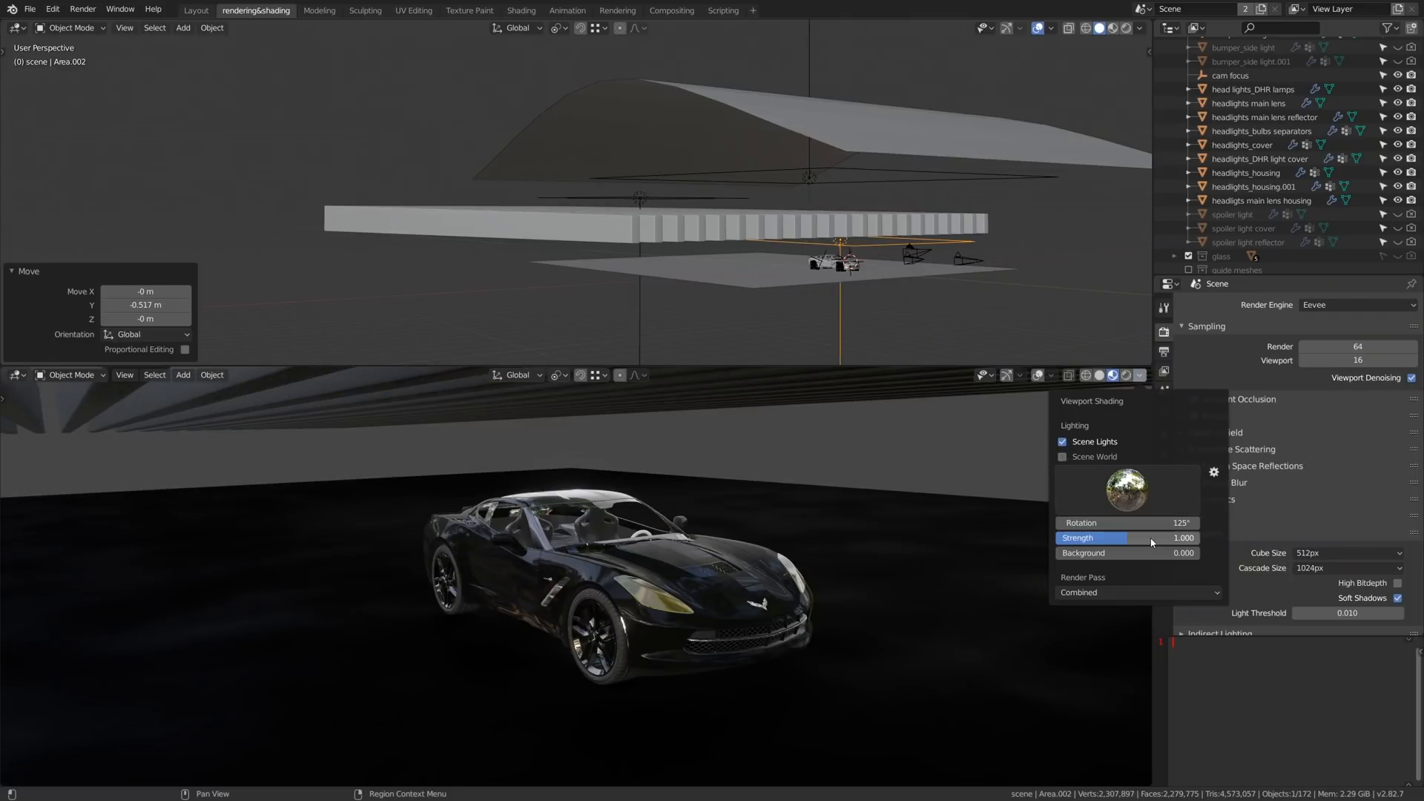
- Replace the material preview's HDRI with a different environment, lower its strength and inspect the car's paint up close
{"action": "left_click", "coordinate": [1127, 490]}
{"action": "left_click", "coordinate": [1101, 544]}
{"action": "left_click", "coordinate": [1148, 494]}
{"action": "left_click", "coordinate": [1037, 544]}
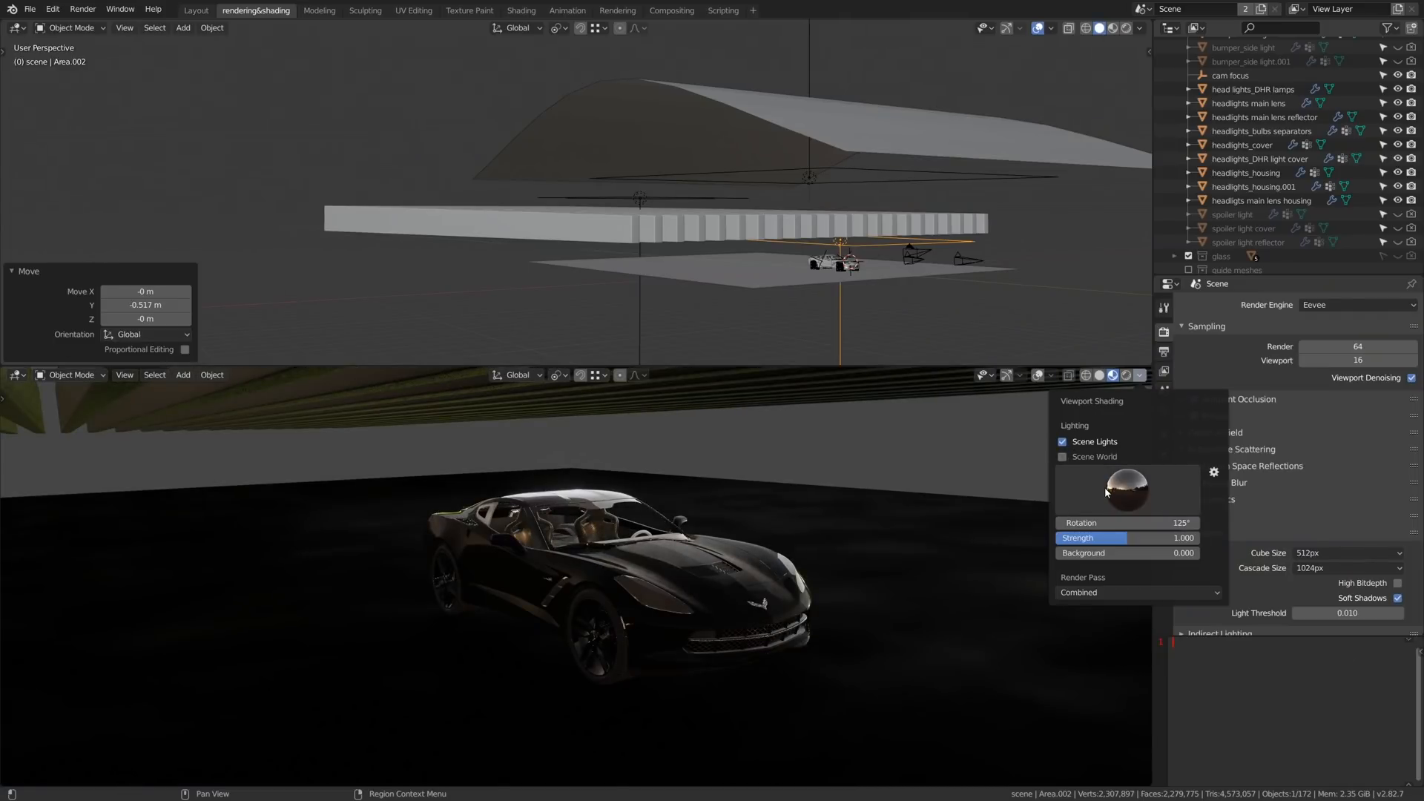
{"action": "left_click_drag", "start_coordinate": [1123, 540], "coordinate": [1094, 539]}
{"action": "scroll", "coordinate": [697, 583], "scroll_direction": "up", "scroll_amount": 5}
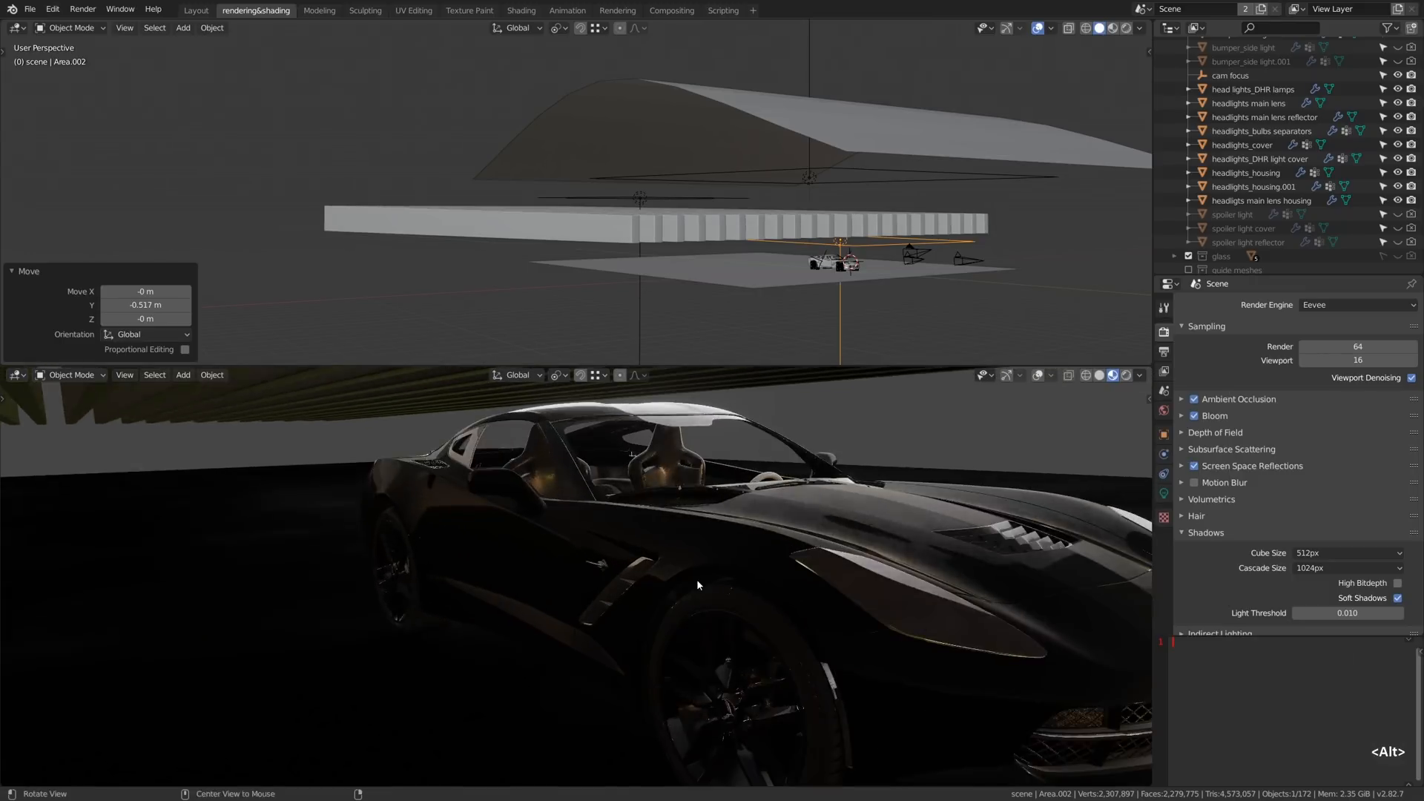
- View the car through each of the three cameras, ending on the front three-quarter one
{"action": "key", "text": "ctrl+KP_0"}
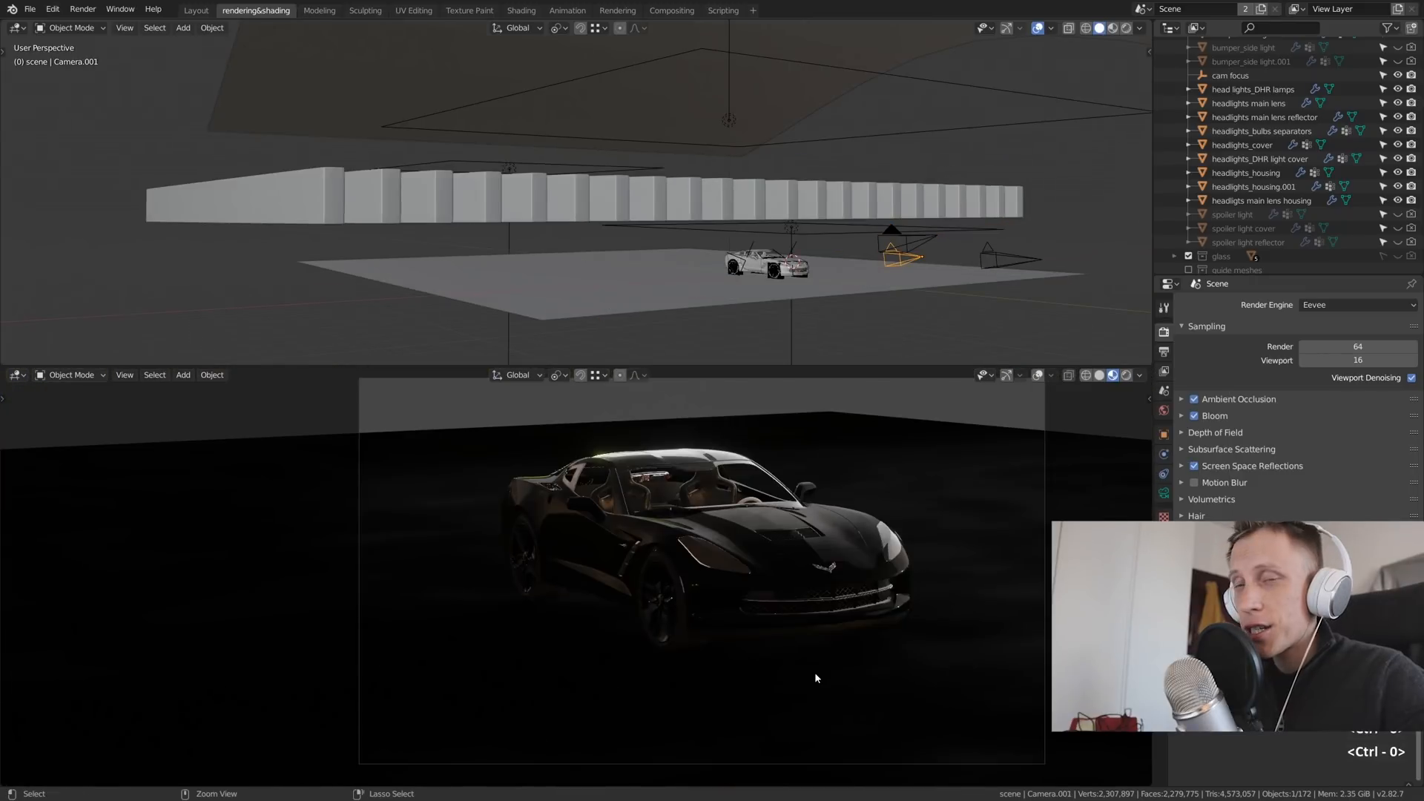
{"action": "key", "text": "ctrl+KP_0"}
{"action": "left_click", "coordinate": [964, 281]}
{"action": "left_click", "coordinate": [994, 258]}
{"action": "key", "text": "ctrl+KP_0"}
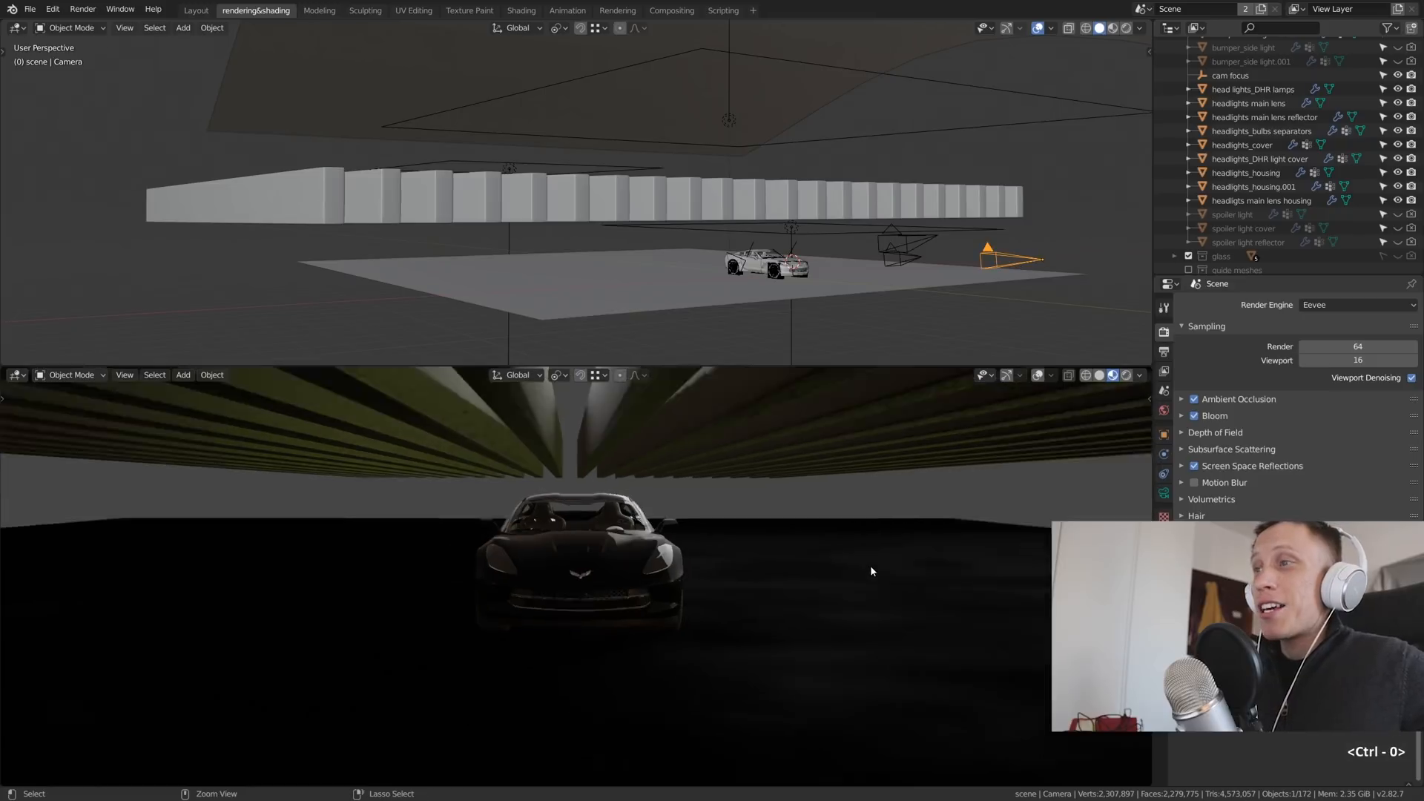
{"action": "key", "text": "ctrl+KP_0"}
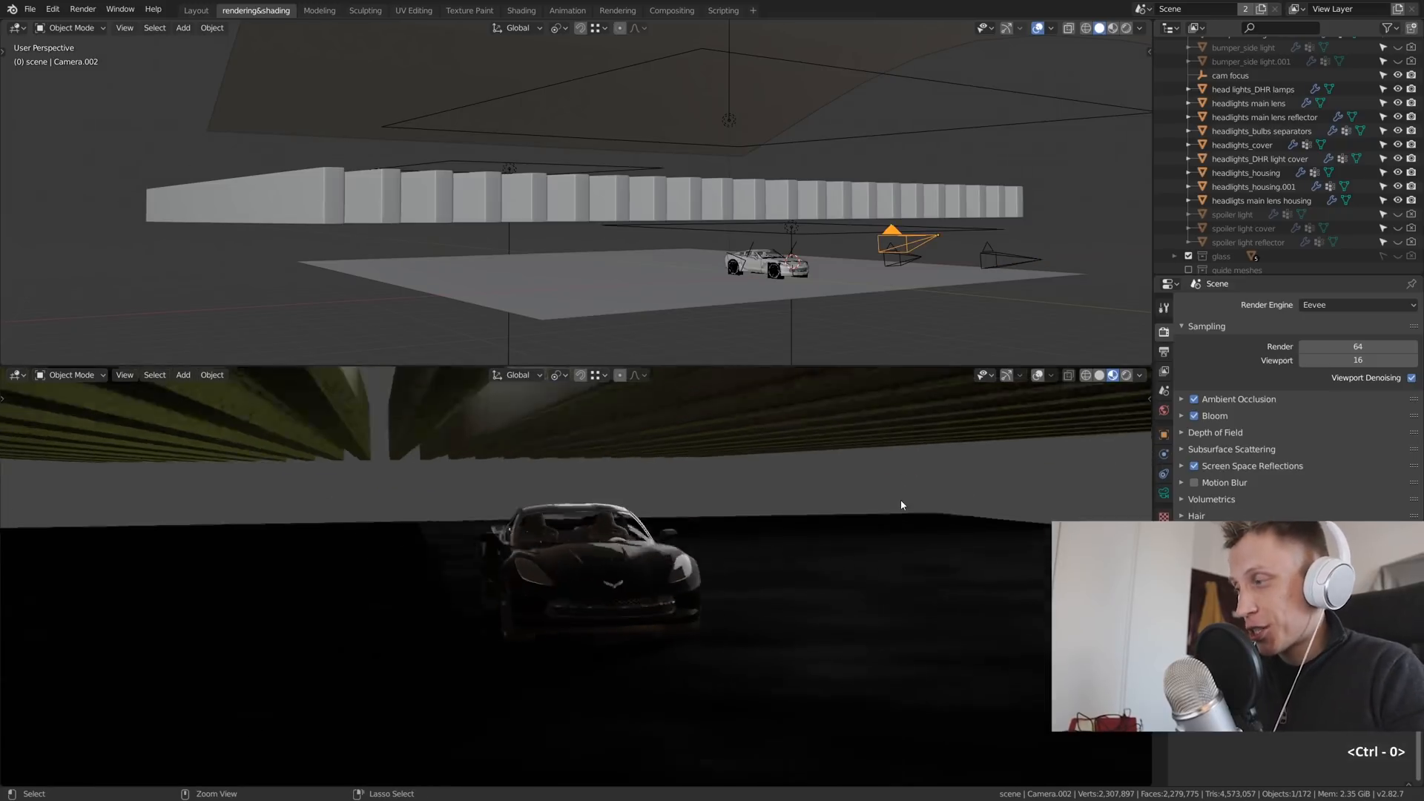
- Switch the render engine to Cycles and show the rendered preview through the active camera
{"action": "left_click", "coordinate": [1357, 304]}
{"action": "left_click", "coordinate": [1318, 351]}
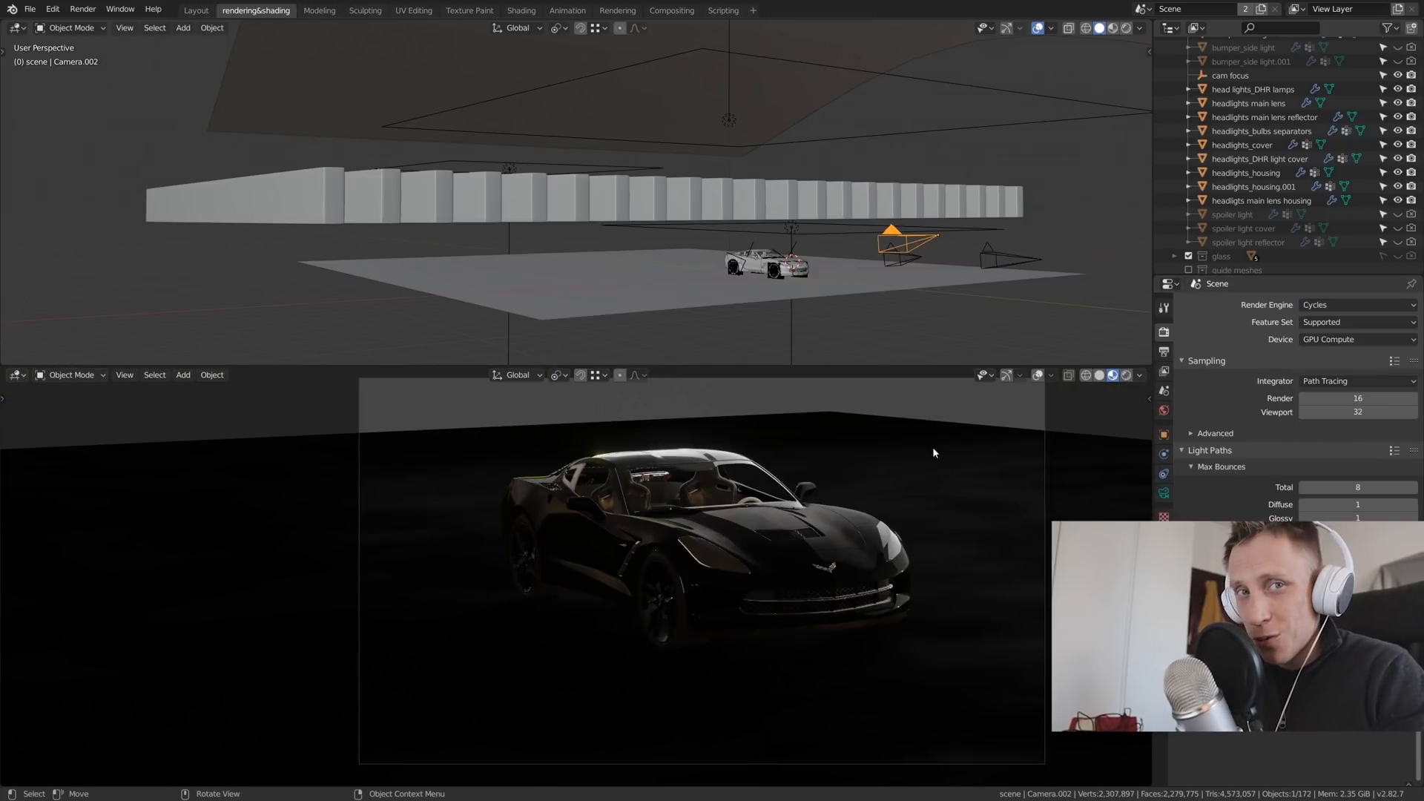
{"action": "key", "text": "shift+z"}
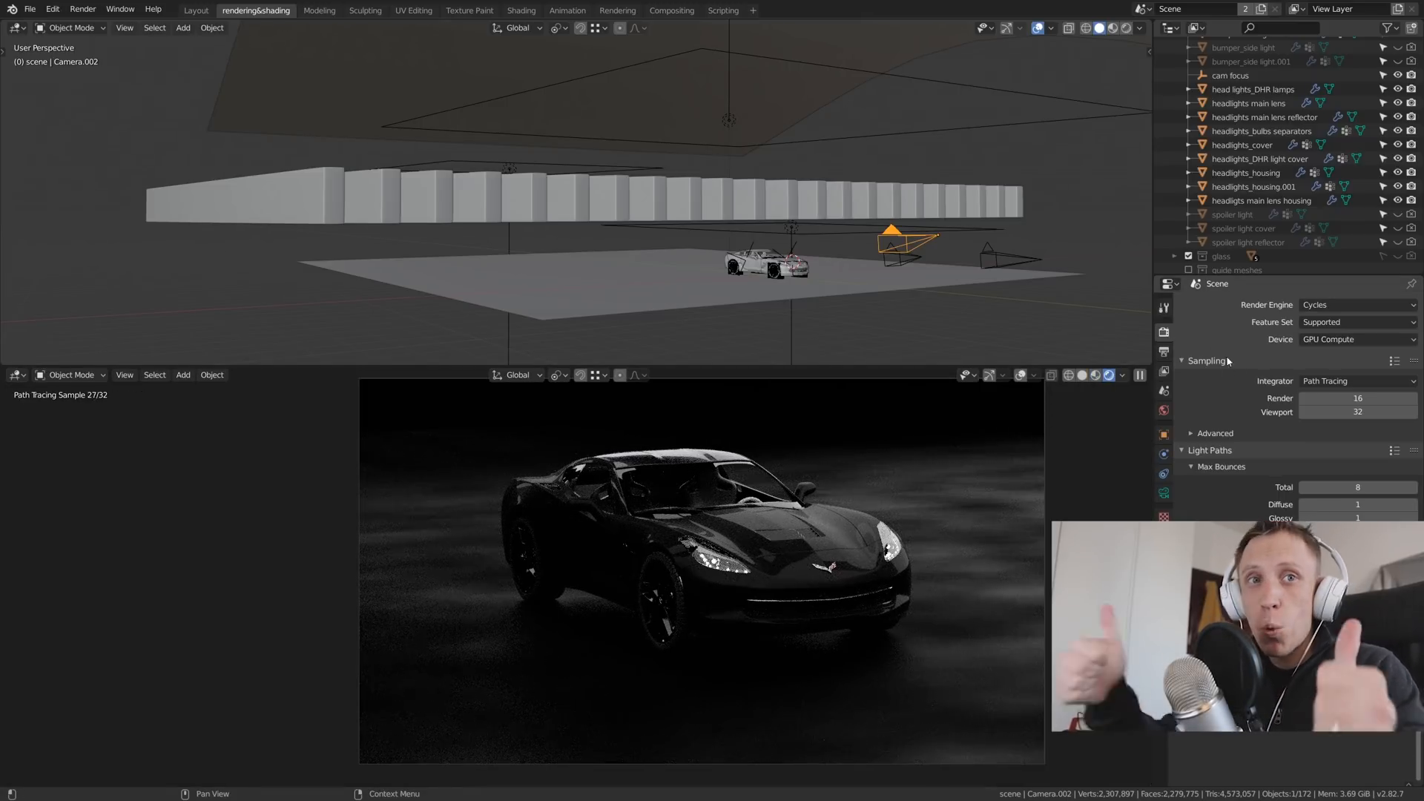
{"action": "left_click", "coordinate": [1339, 383]}
{"action": "left_click", "coordinate": [1340, 383]}
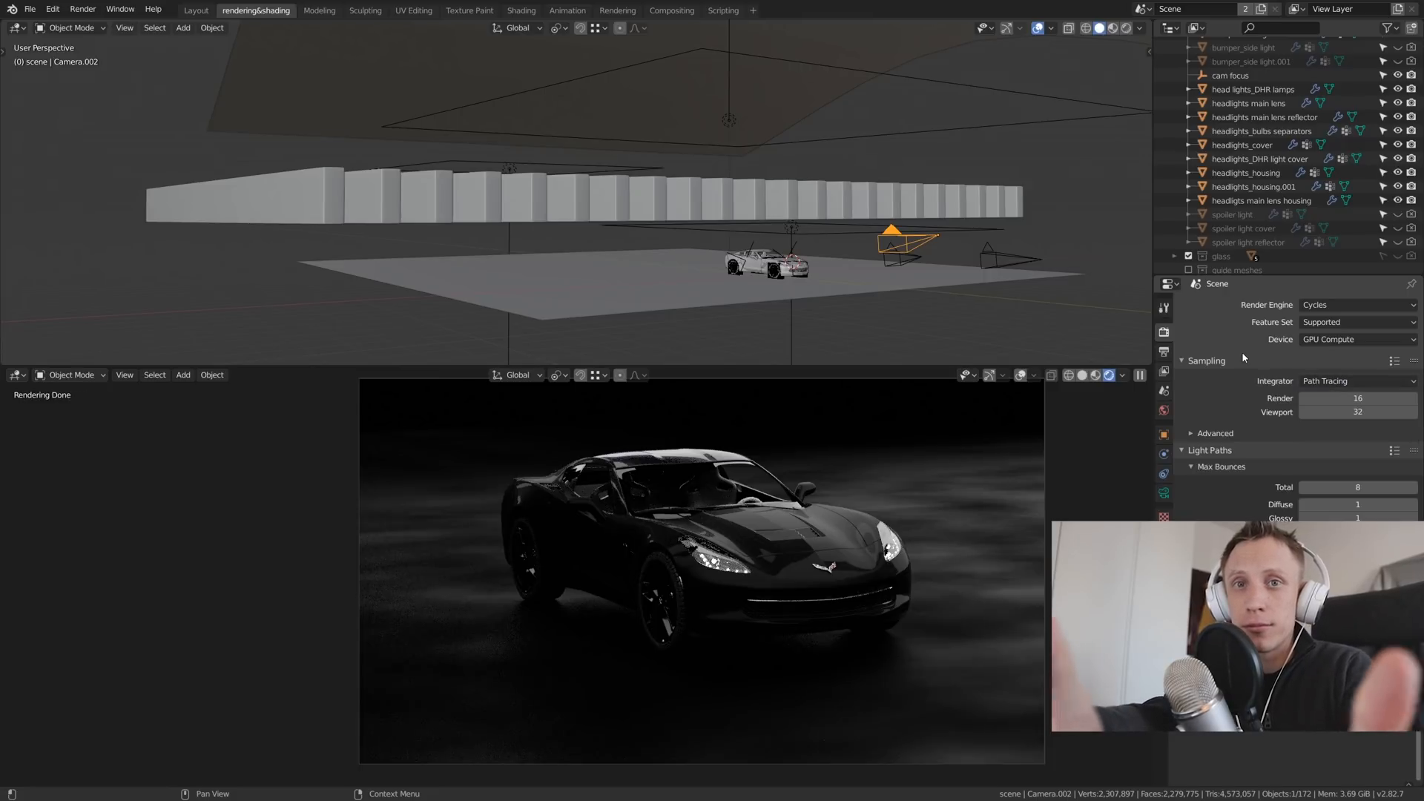
- Play back the Space Burger truck animation in the rendered view and stop it at frame 157
{"action": "scroll", "coordinate": [1246, 352], "scroll_direction": "down", "scroll_amount": 3}
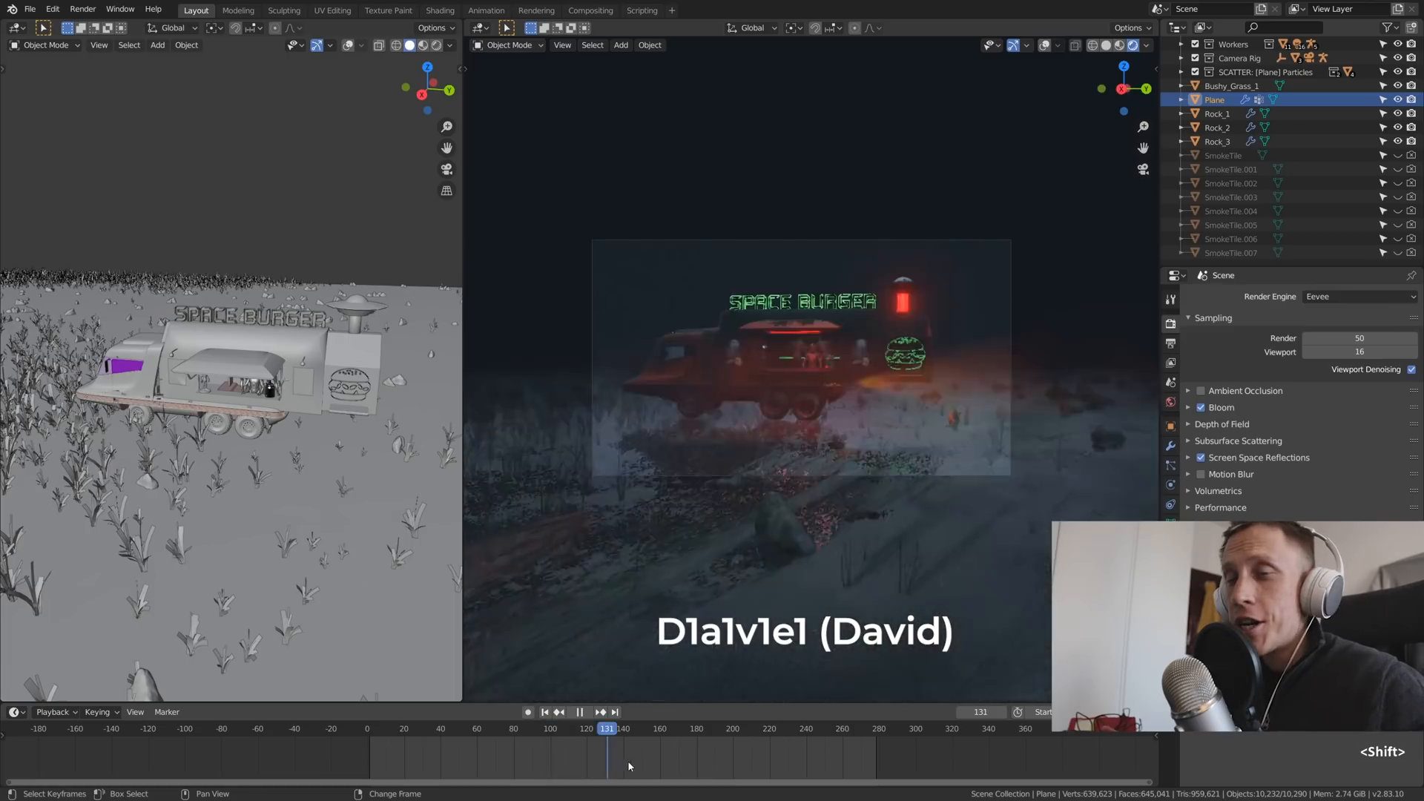
{"action": "left_click_drag", "start_coordinate": [628, 760], "coordinate": [453, 795]}
{"action": "key", "text": "shift+space"}
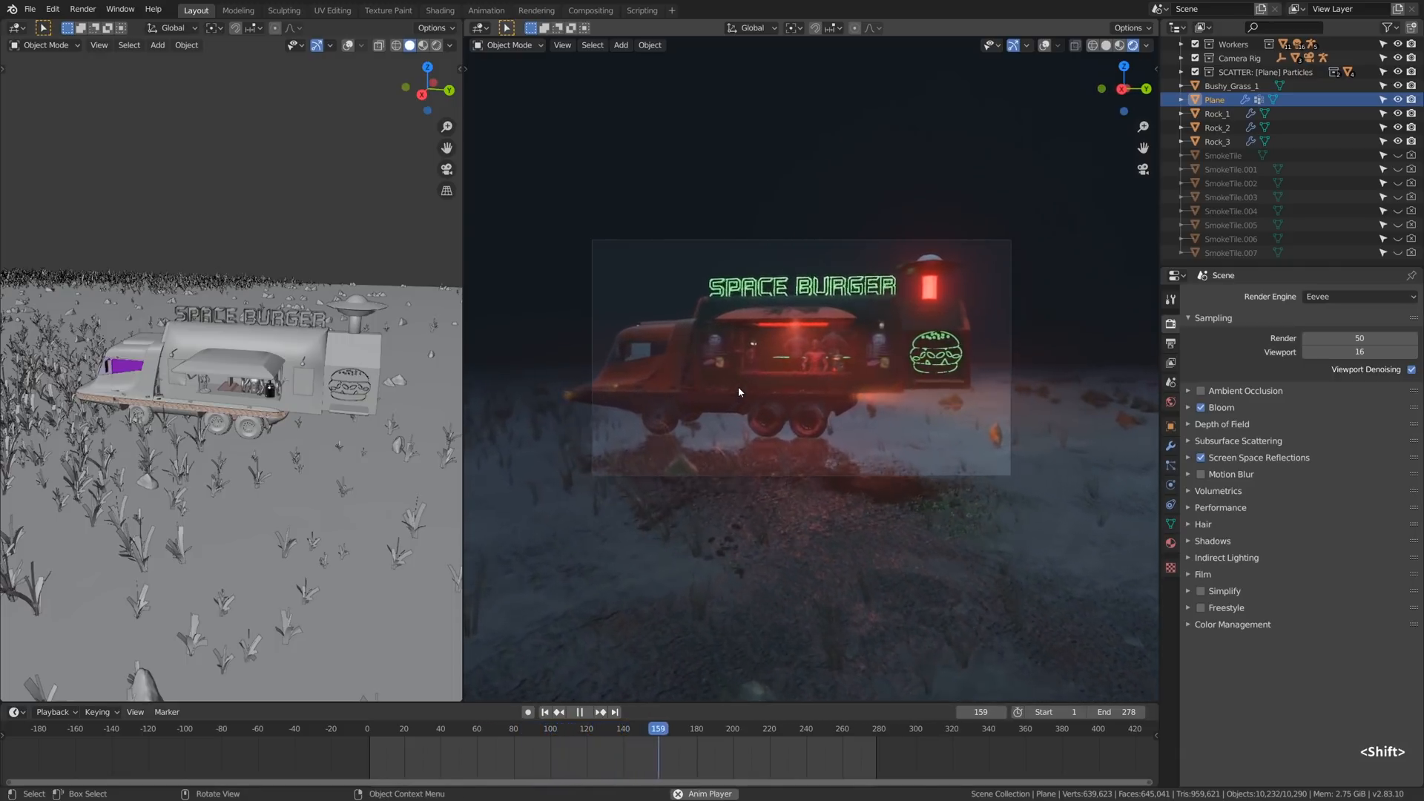
{"action": "key", "text": "shift+space"}
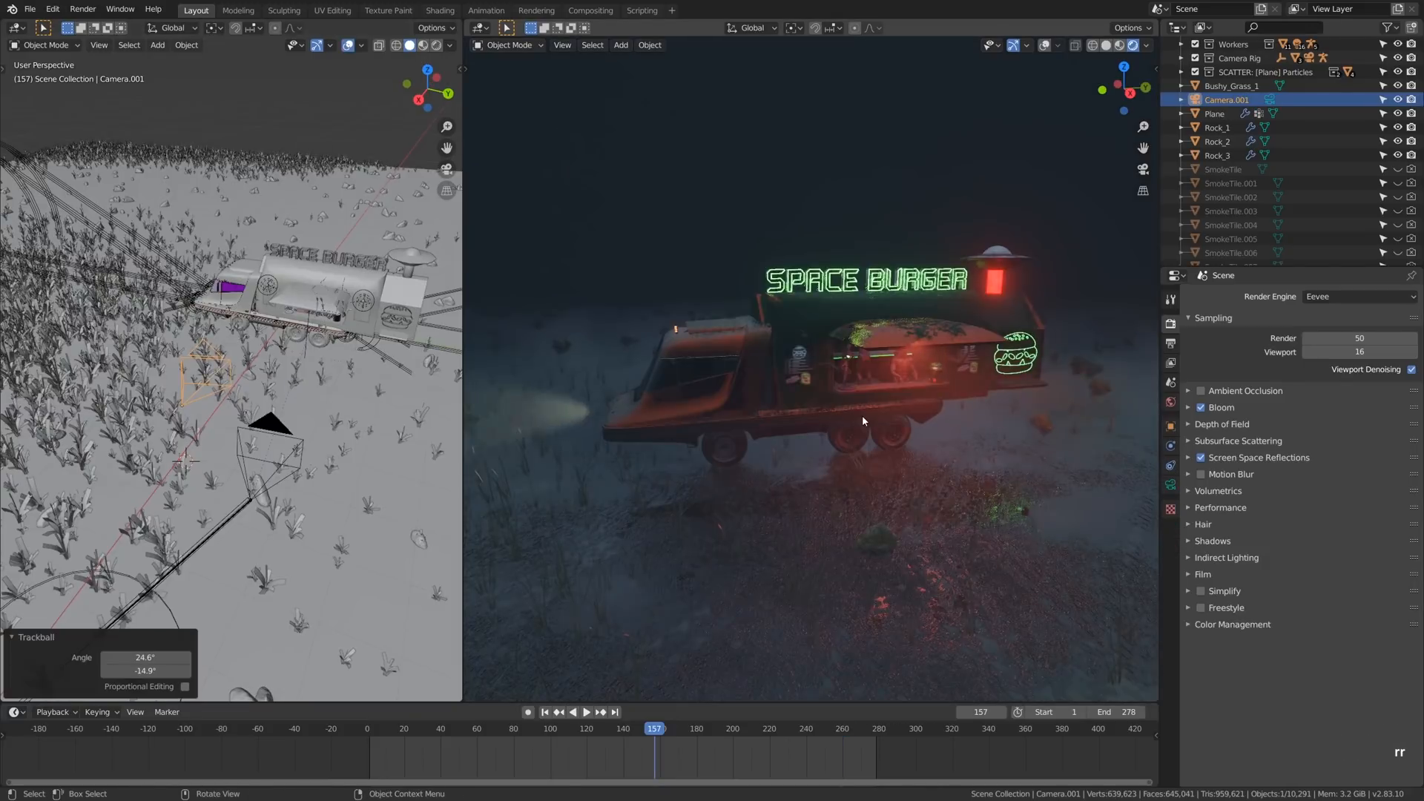
- Make Camera.001 the active camera and fly it backwards until the whole Space Burger truck fits in the frame
{"action": "key", "text": "ctrl+KP_0"}
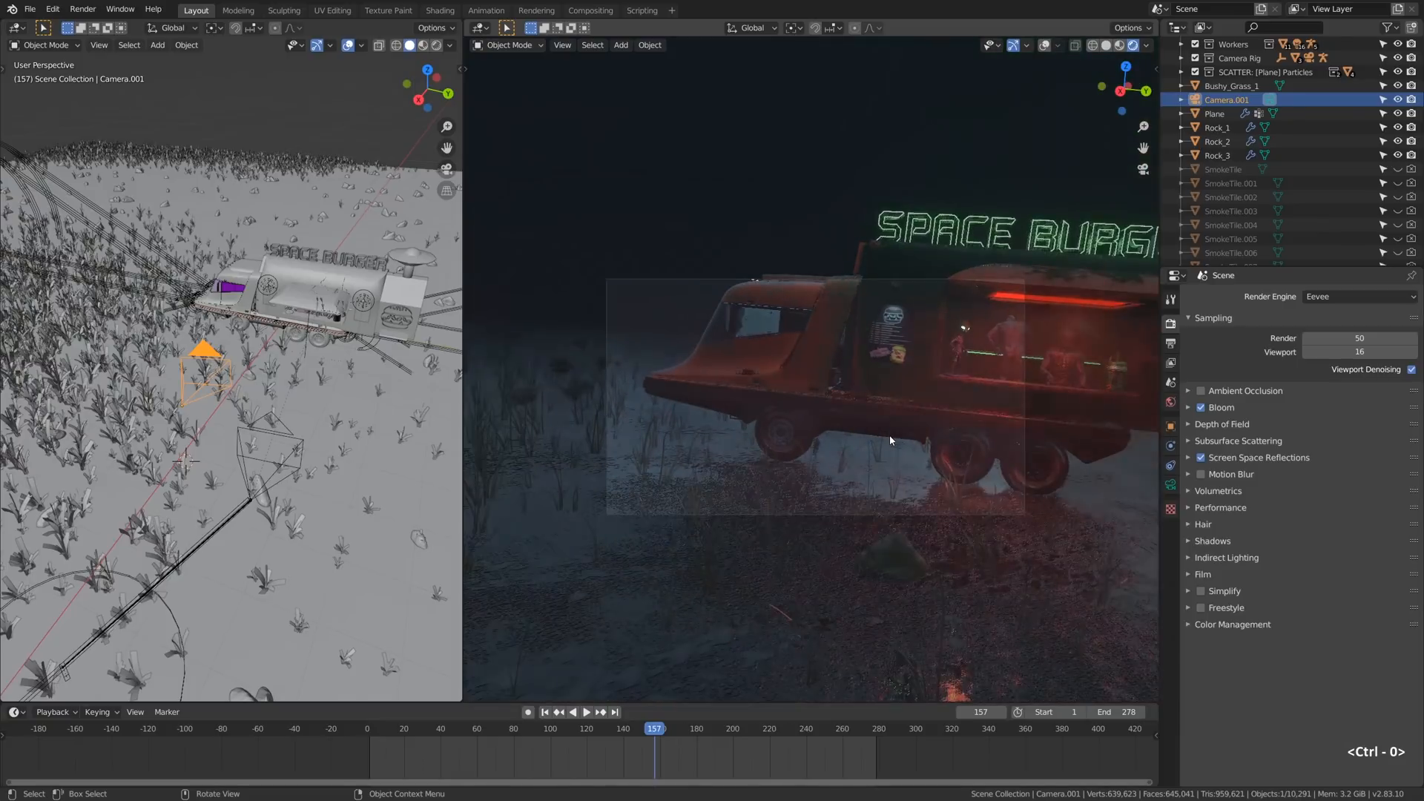
{"action": "key", "text": "shift+grave"}
{"action": "key", "text": "a"}
{"action": "key", "text": "s"}
{"action": "key", "text": "s"}
{"action": "key", "text": "s"}
{"action": "key", "text": "s"}
{"action": "key", "text": "s"}
{"action": "key", "text": "s"}
{"action": "key", "text": "s"}
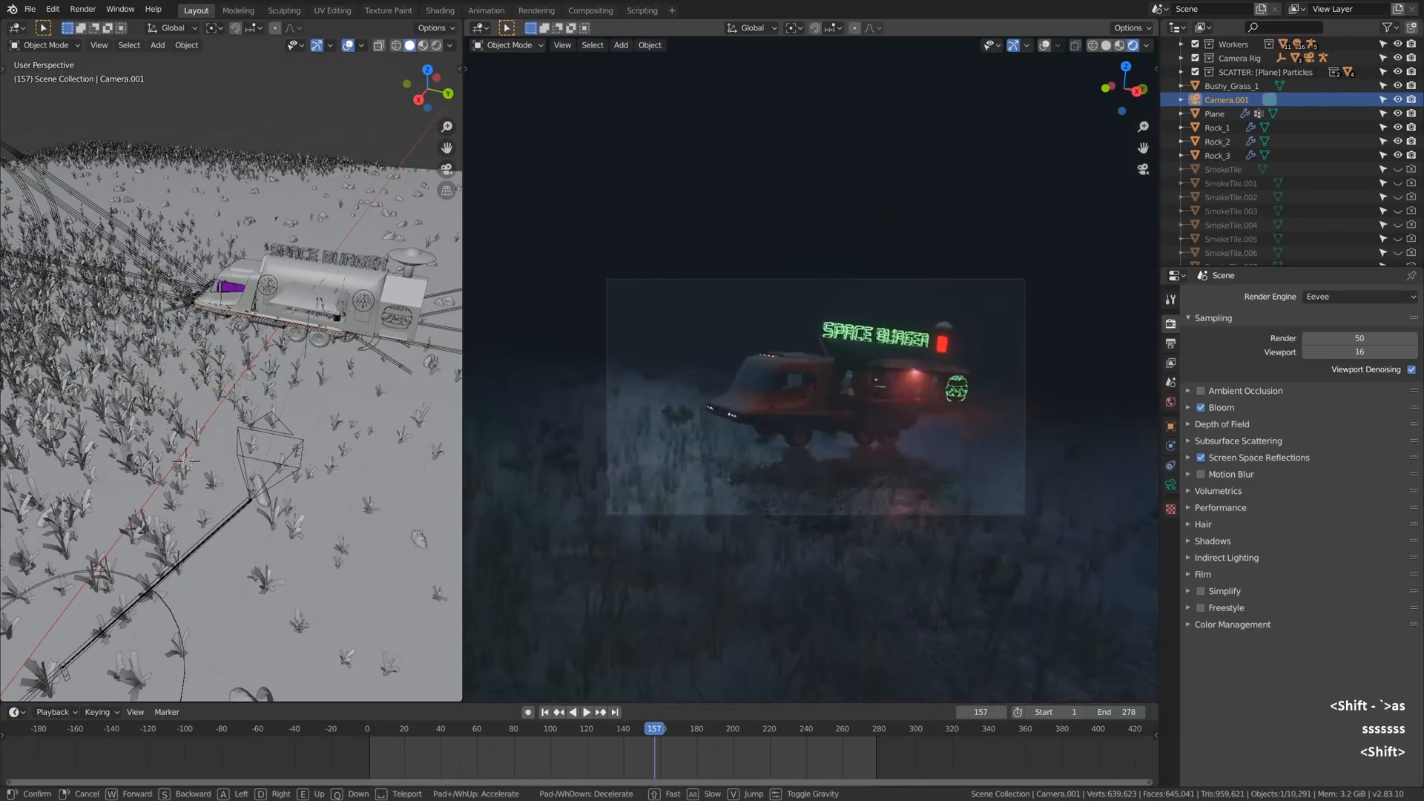
{"action": "left_click", "coordinate": [812, 368]}
- Raise the camera's passepartout opacity to 0.952 to darken the area outside the frame
{"action": "left_click", "coordinate": [1170, 486]}
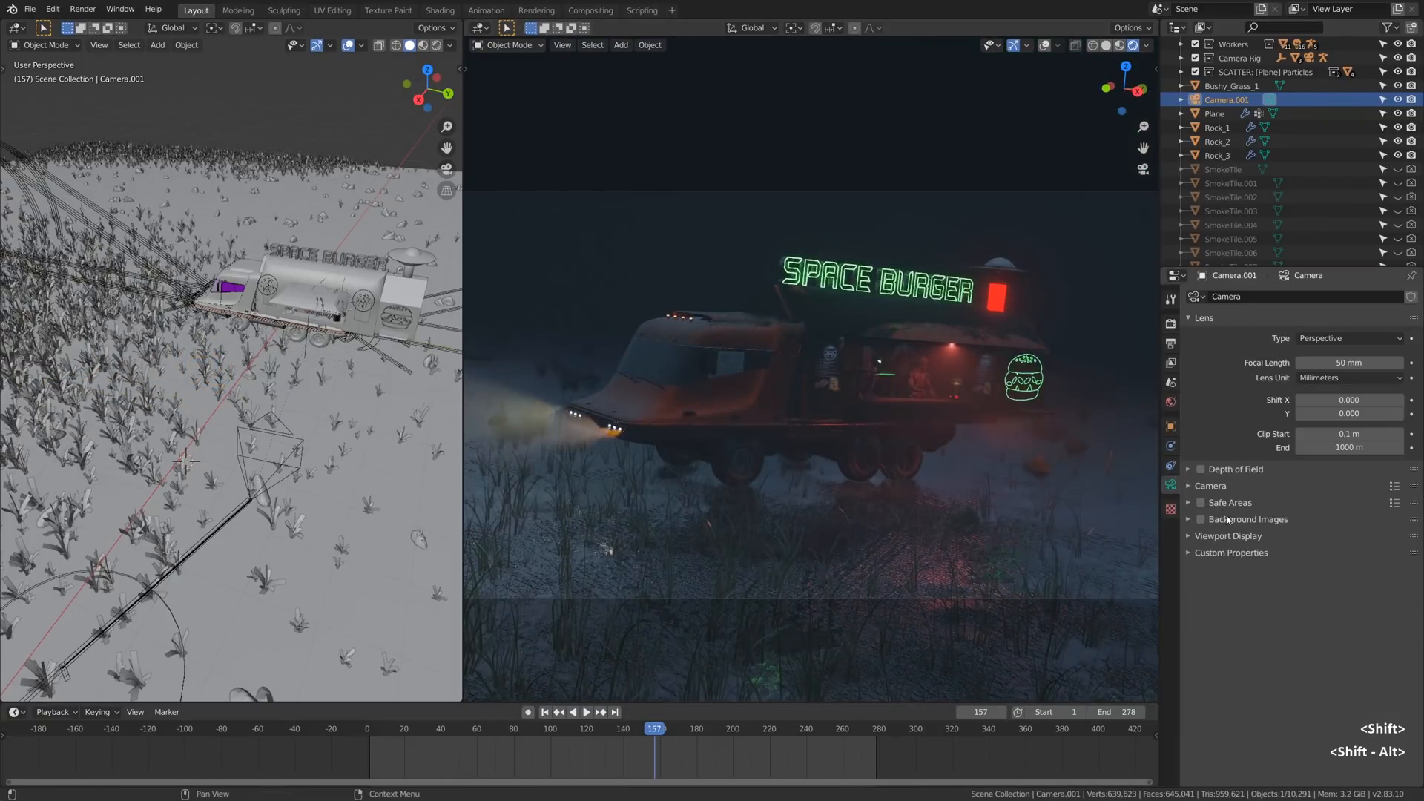
{"action": "left_click", "coordinate": [1203, 536]}
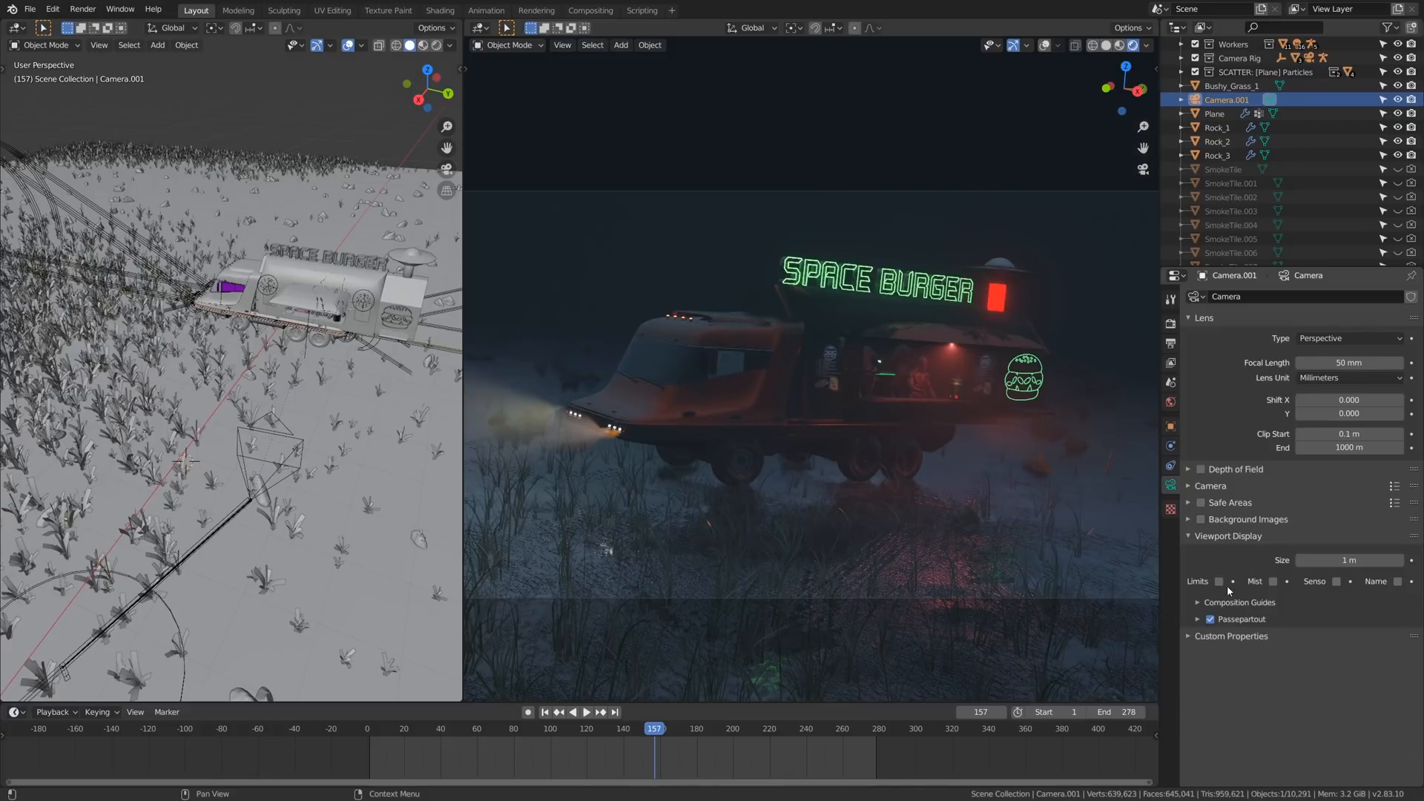
{"action": "left_click", "coordinate": [1198, 620]}
{"action": "left_click_drag", "start_coordinate": [1349, 639], "coordinate": [1399, 639]}
{"action": "scroll", "coordinate": [998, 495], "scroll_direction": "down", "scroll_amount": 1}
{"action": "left_click_drag", "start_coordinate": [924, 426], "coordinate": [892, 428], "text": "alt+shift"}
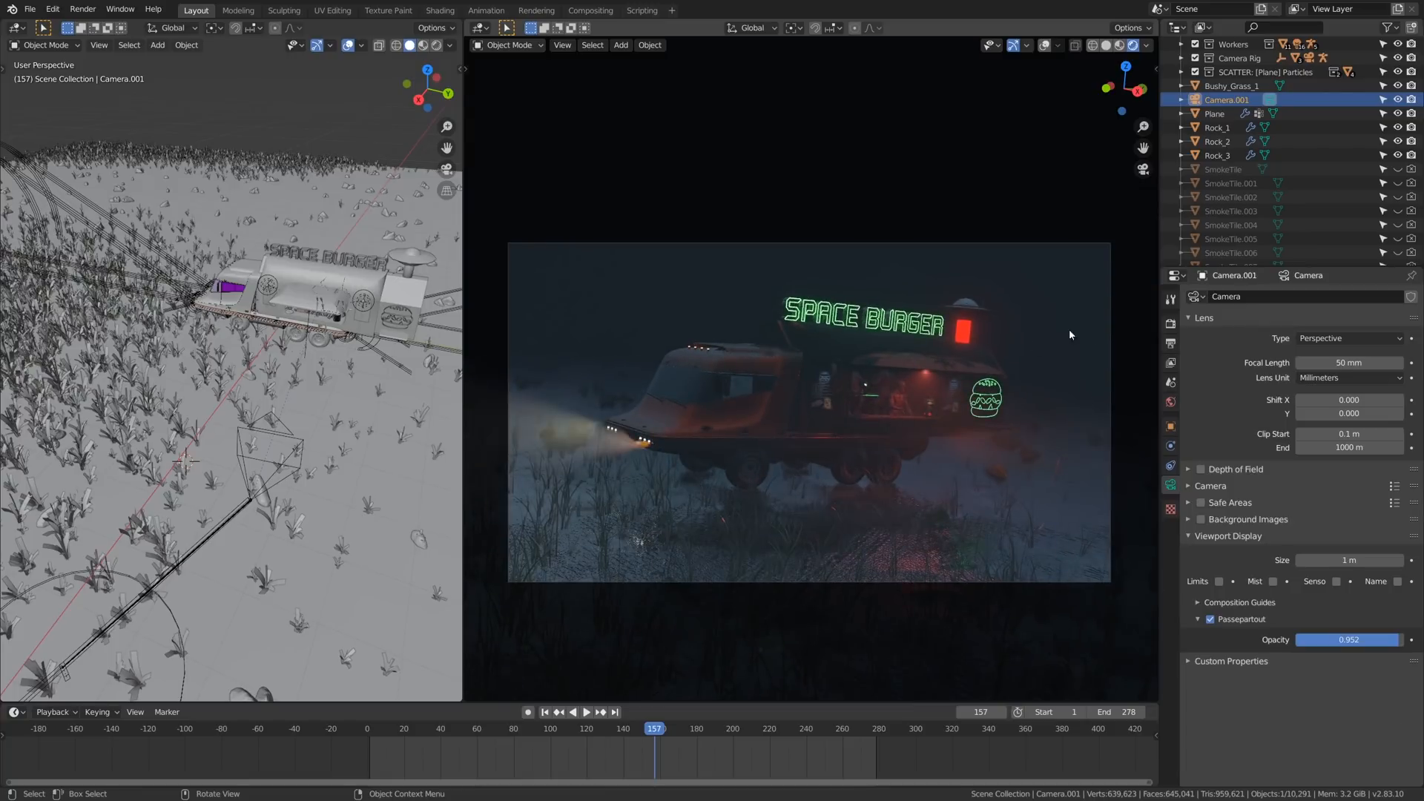
- Compare the scene with Eevee's volumetric lighting and volumetric shadows switched off, and restore both
{"action": "left_click", "coordinate": [1171, 324]}
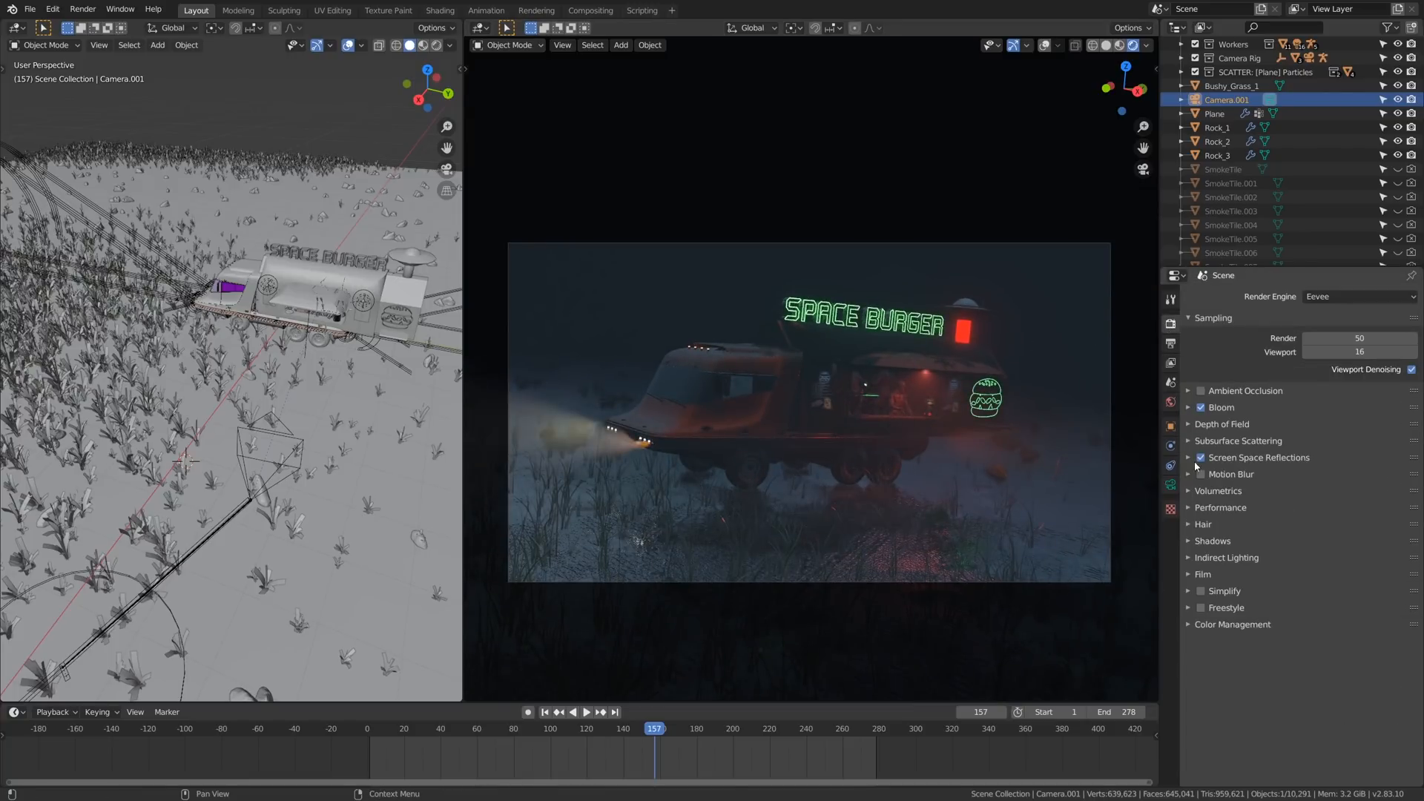
{"action": "left_click", "coordinate": [1198, 491]}
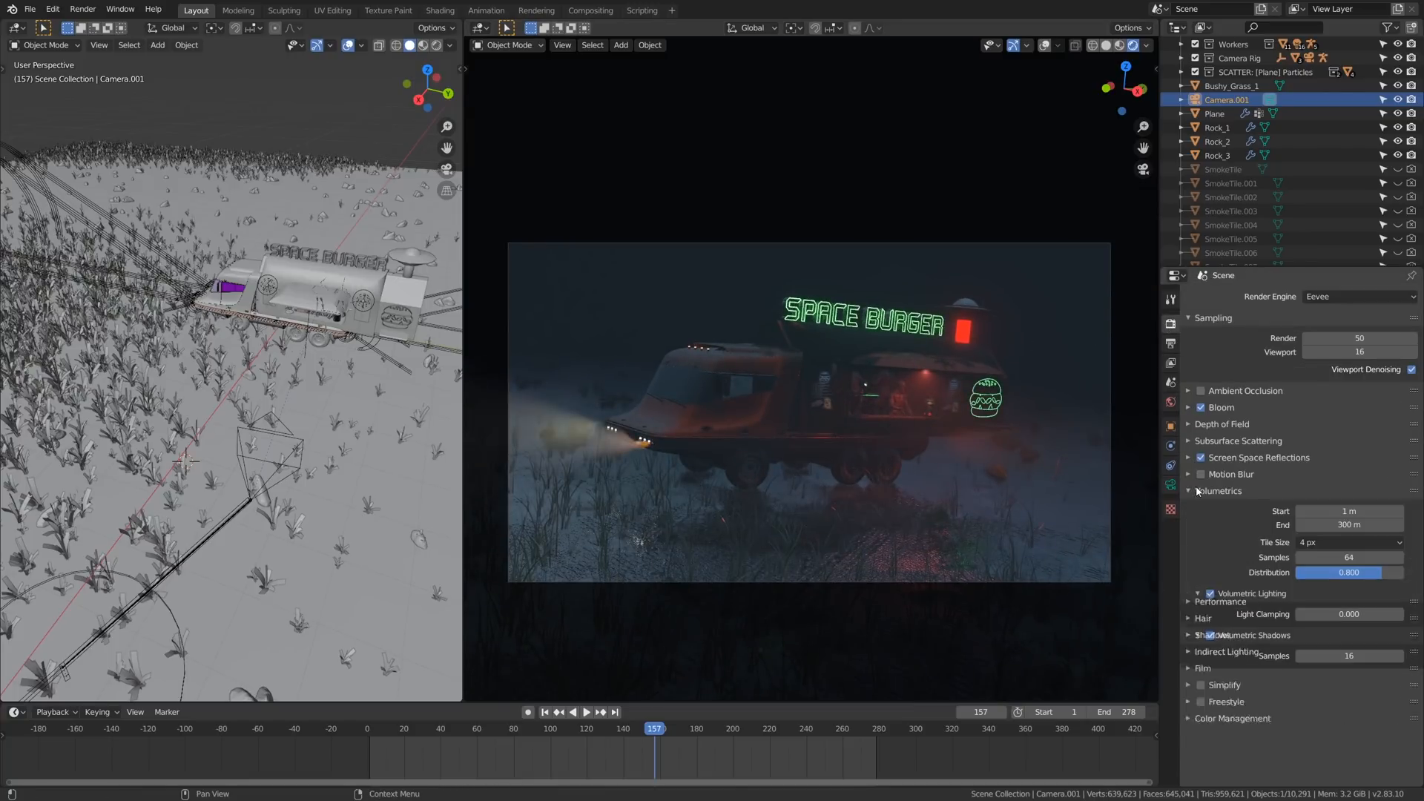
{"action": "left_click", "coordinate": [1211, 595]}
{"action": "left_click", "coordinate": [1210, 636]}
{"action": "left_click", "coordinate": [1210, 635]}
{"action": "left_click", "coordinate": [1210, 594]}
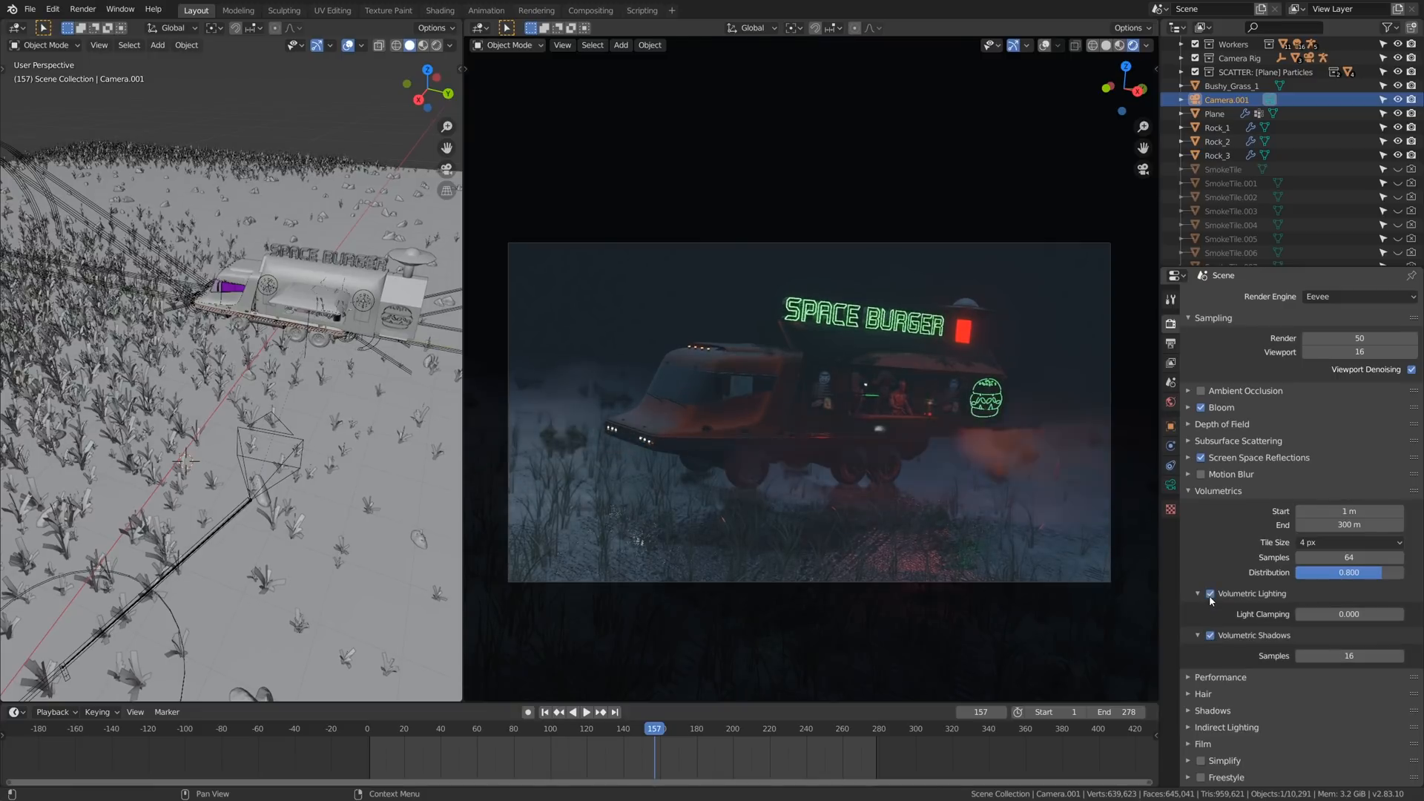
{"action": "left_click", "coordinate": [1199, 491]}
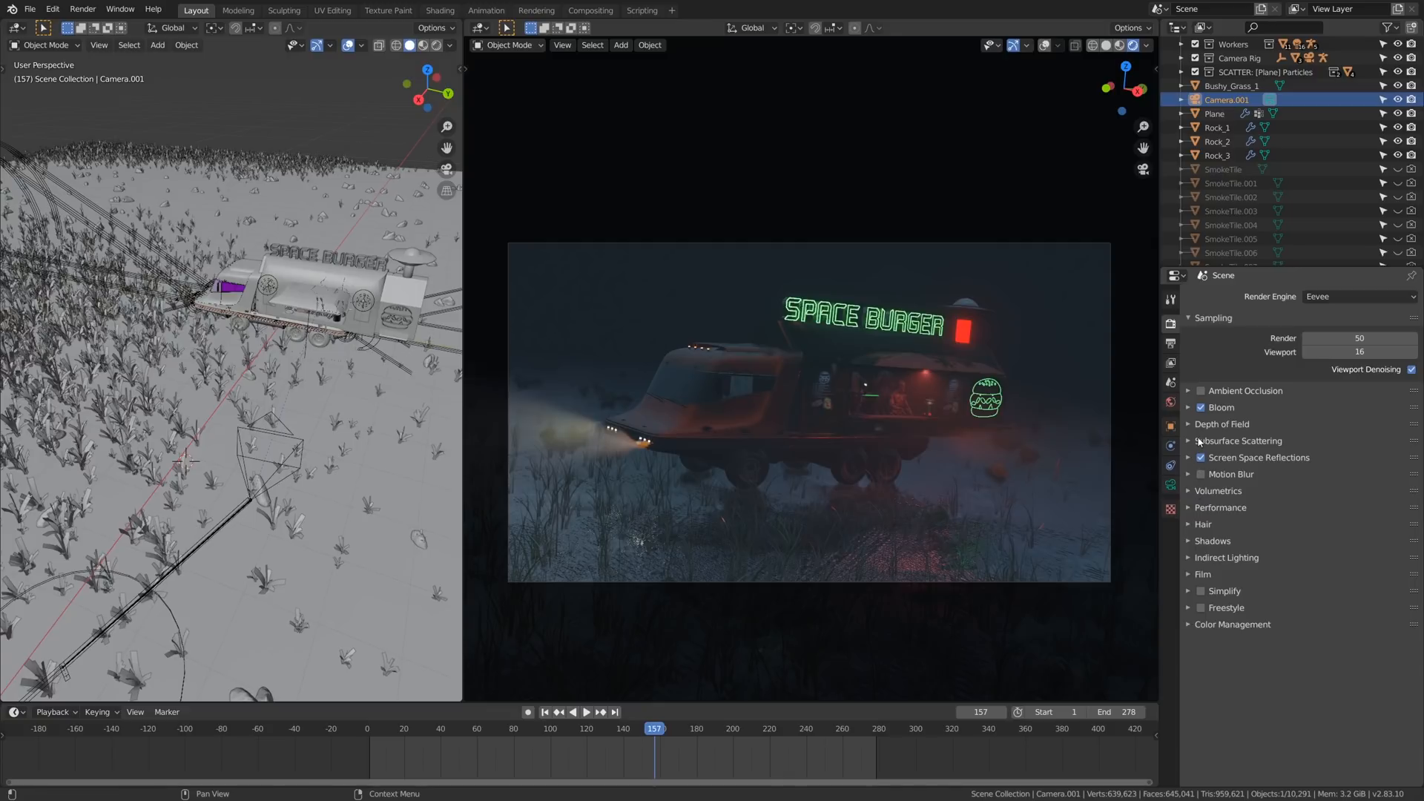
- Enable Eevee's ambient occlusion with a distance of 4.25 m and a factor of 0.99
{"action": "left_click", "coordinate": [1190, 391]}
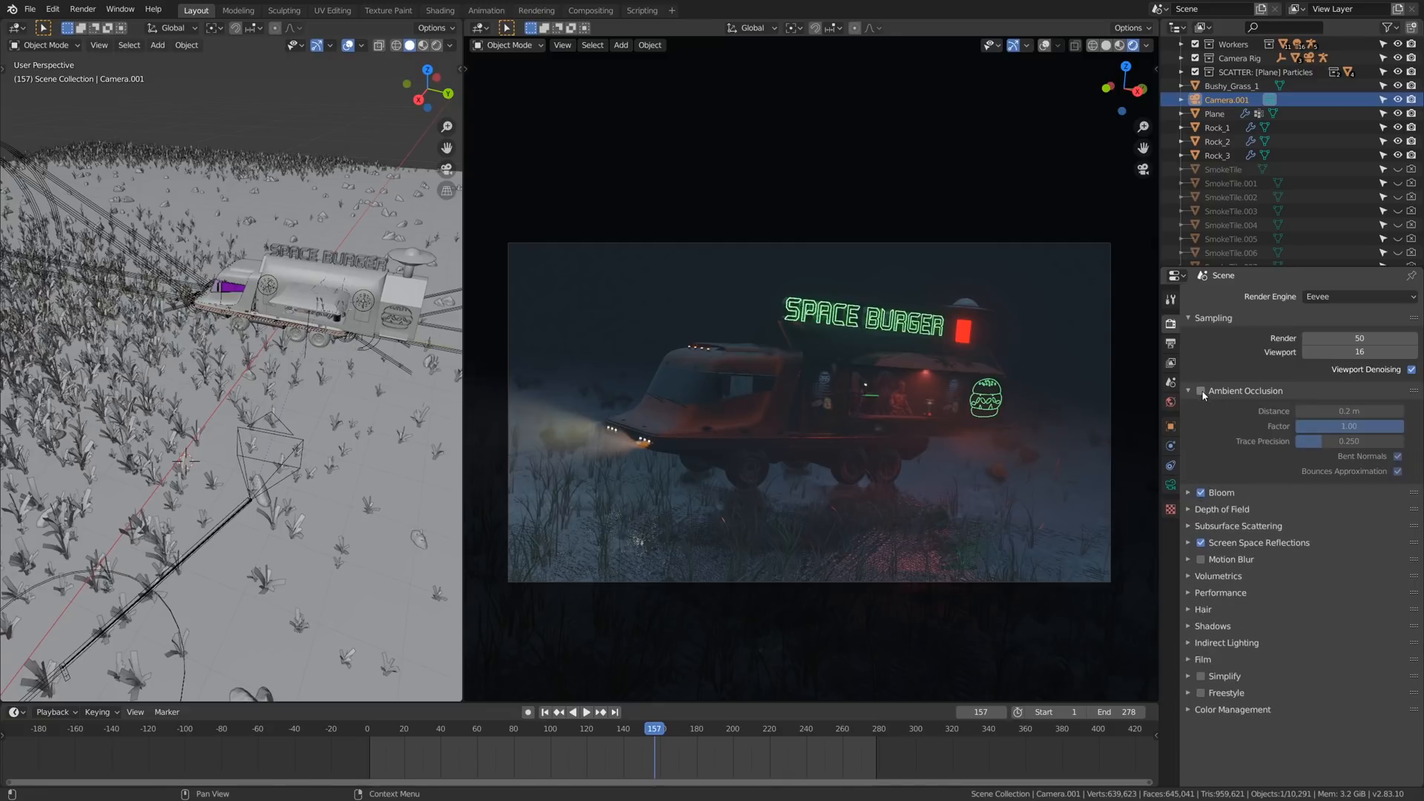
{"action": "left_click", "coordinate": [1201, 391]}
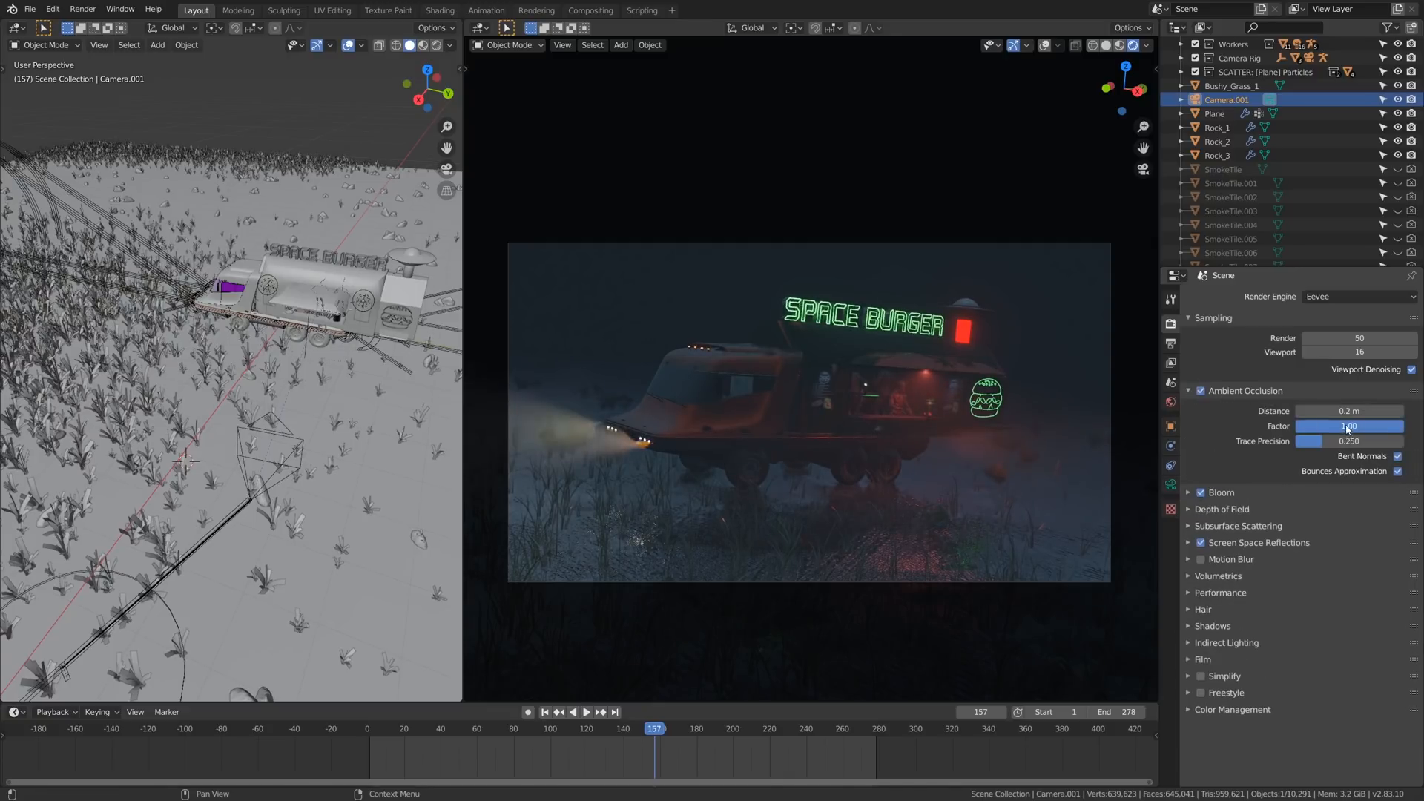
{"action": "left_click_drag", "start_coordinate": [1350, 411], "coordinate": [1402, 426]}
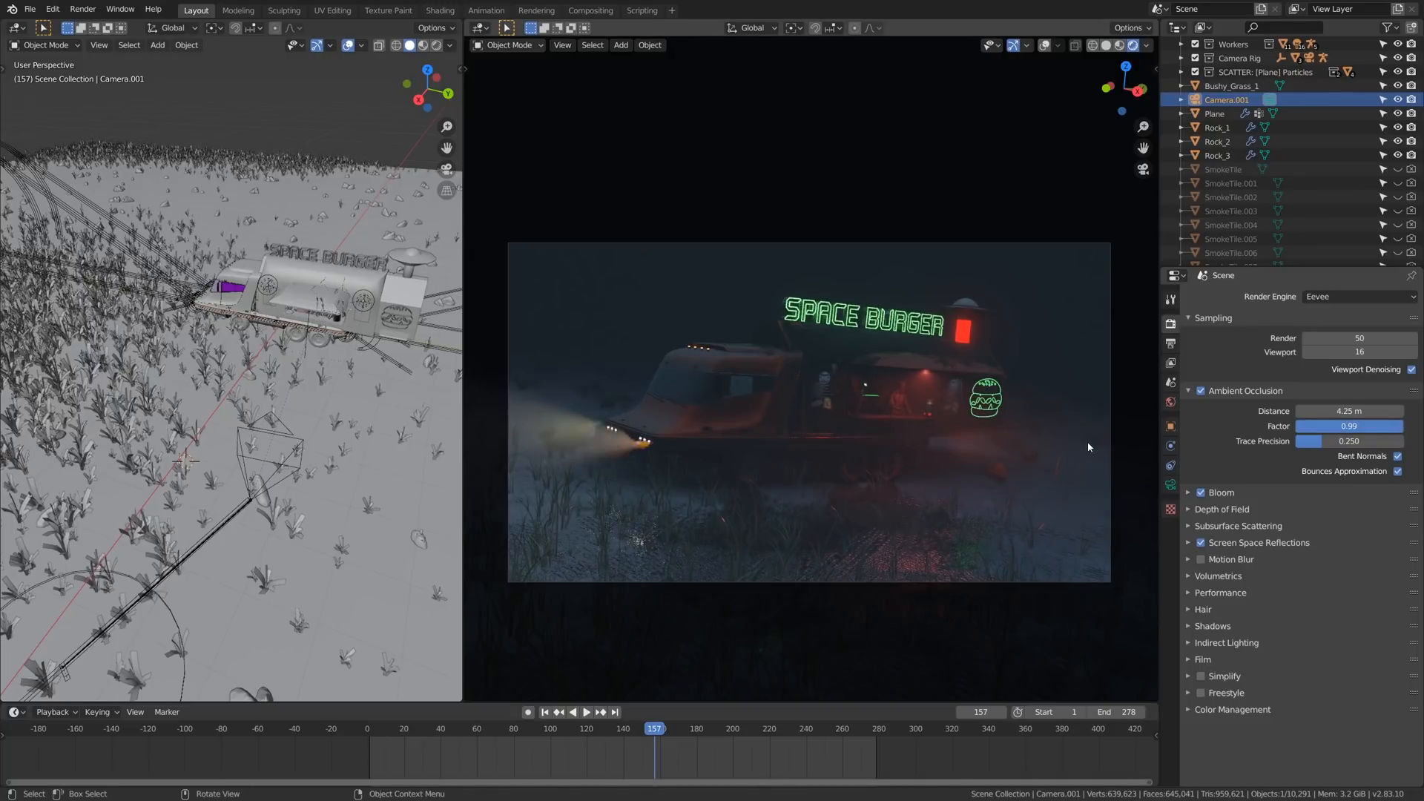
- Add a point light and position it just above the first letters of the SPACE BURGER sign
{"action": "left_click_drag", "start_coordinate": [215, 285], "coordinate": [275, 294], "text": "alt"}
{"action": "scroll", "coordinate": [303, 294], "scroll_direction": "up", "scroll_amount": 5}
{"action": "key", "text": "shift+a"}
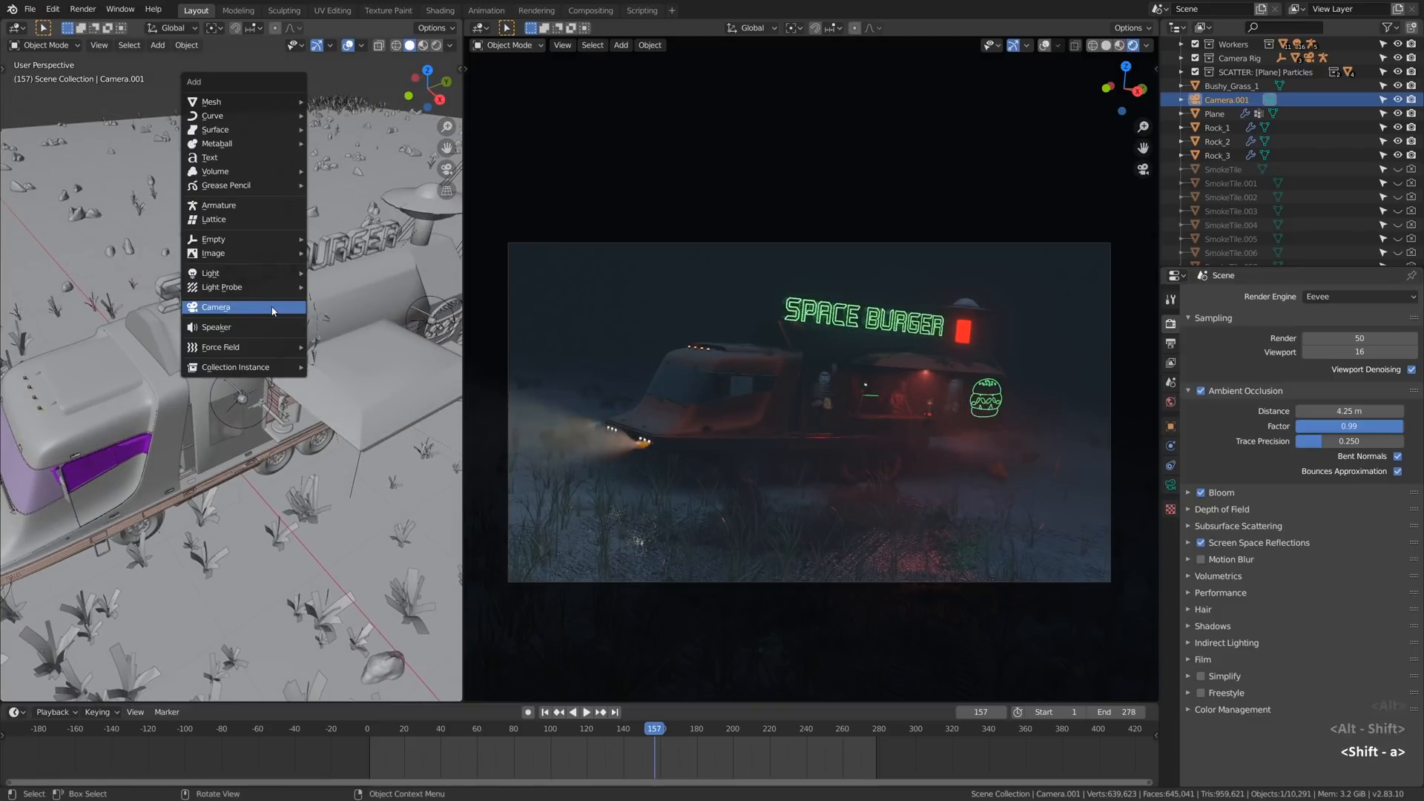
{"action": "mouse_move", "coordinate": [267, 279]}
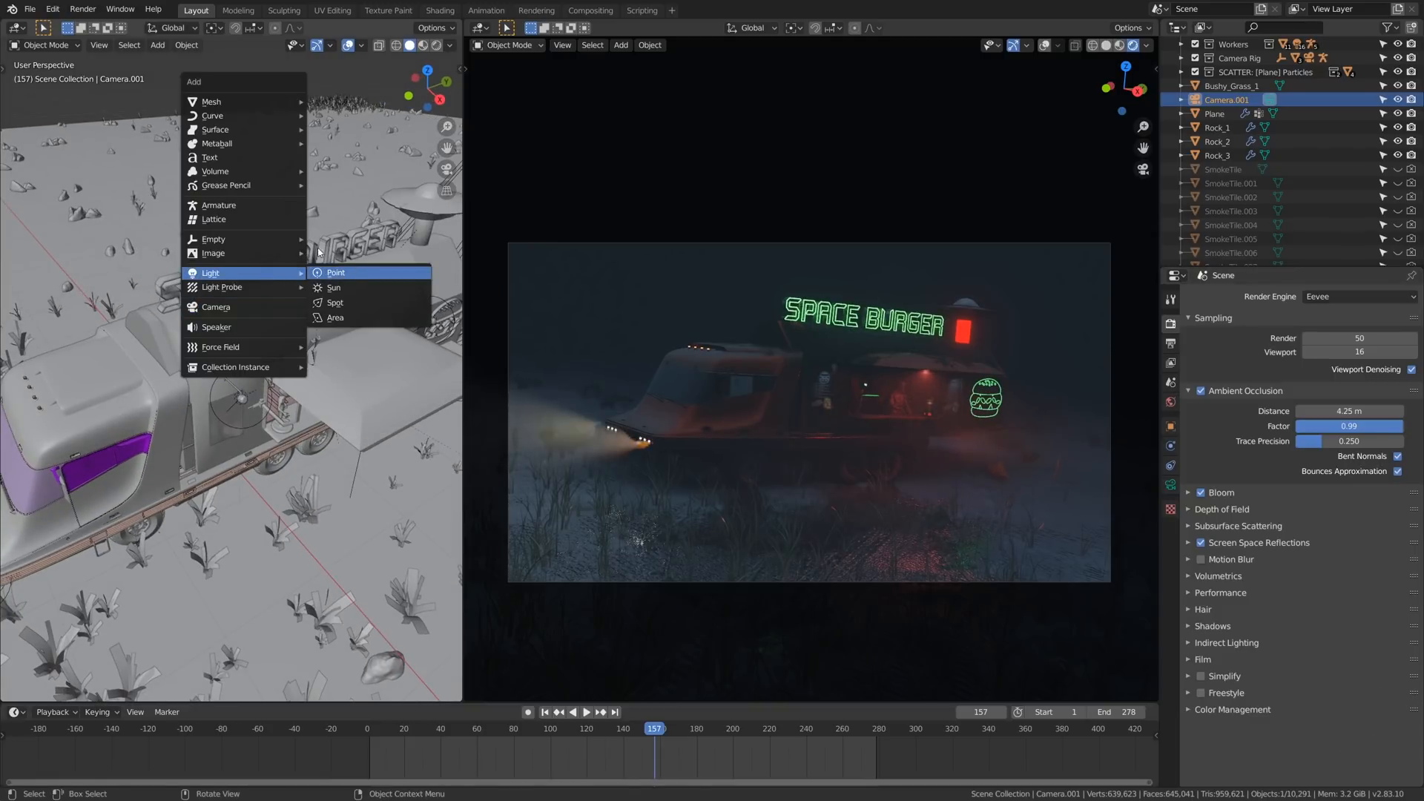
{"action": "left_click", "coordinate": [337, 273]}
{"action": "key", "text": "z"}
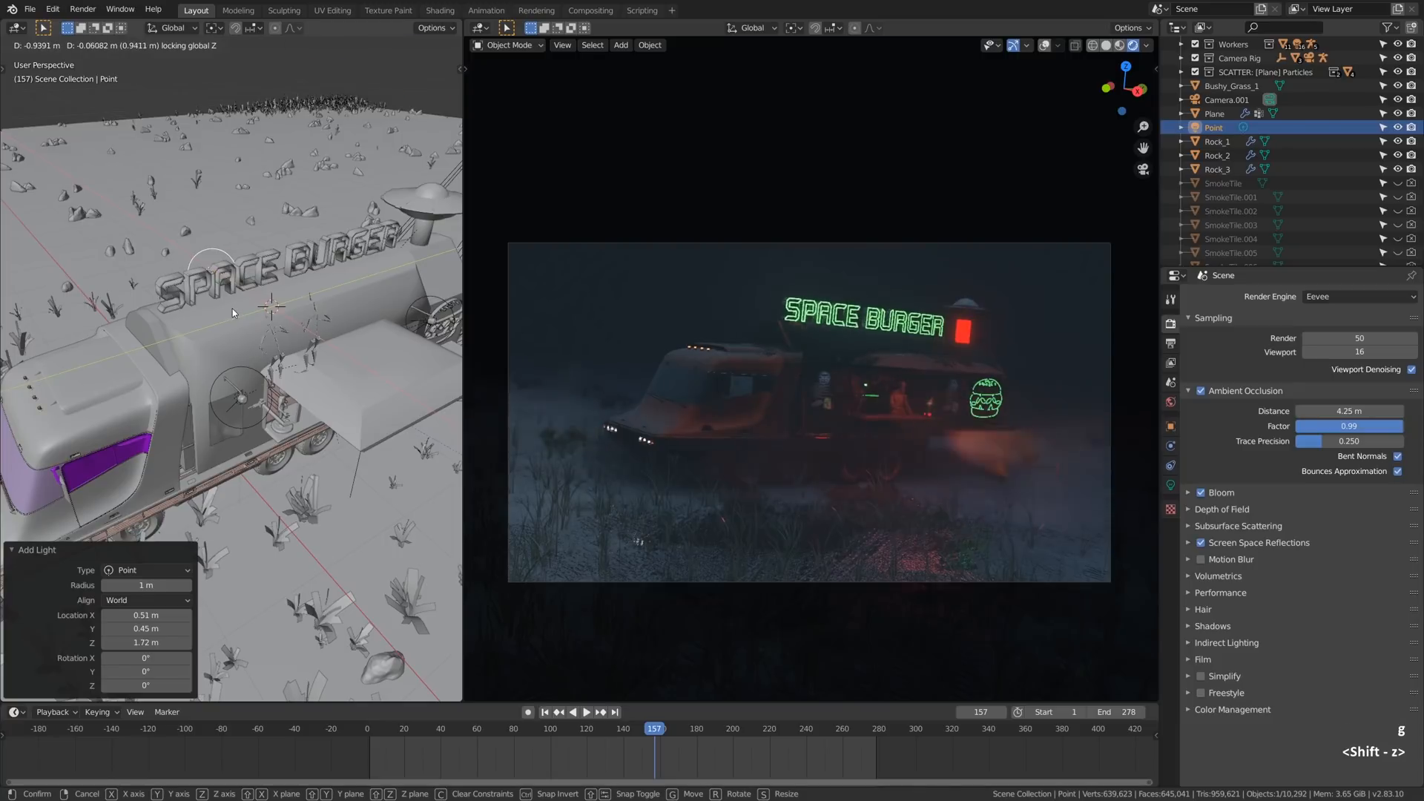
{"action": "left_click", "coordinate": [272, 298]}
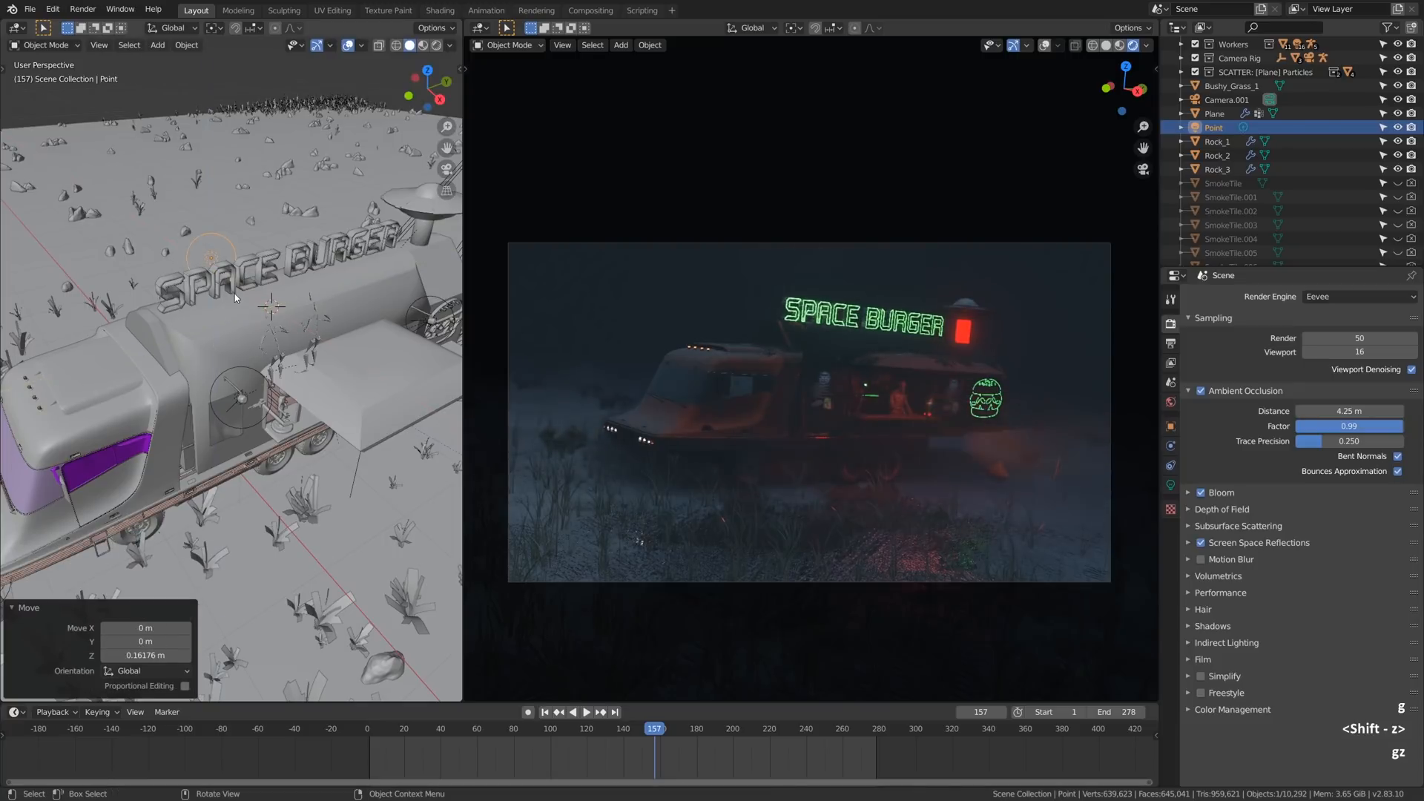
- Set the point light's power to 37.4 W and its colour to pale green
{"action": "left_click", "coordinate": [1171, 485]}
{"action": "left_click_drag", "start_coordinate": [1349, 387], "coordinate": [1349, 390]}
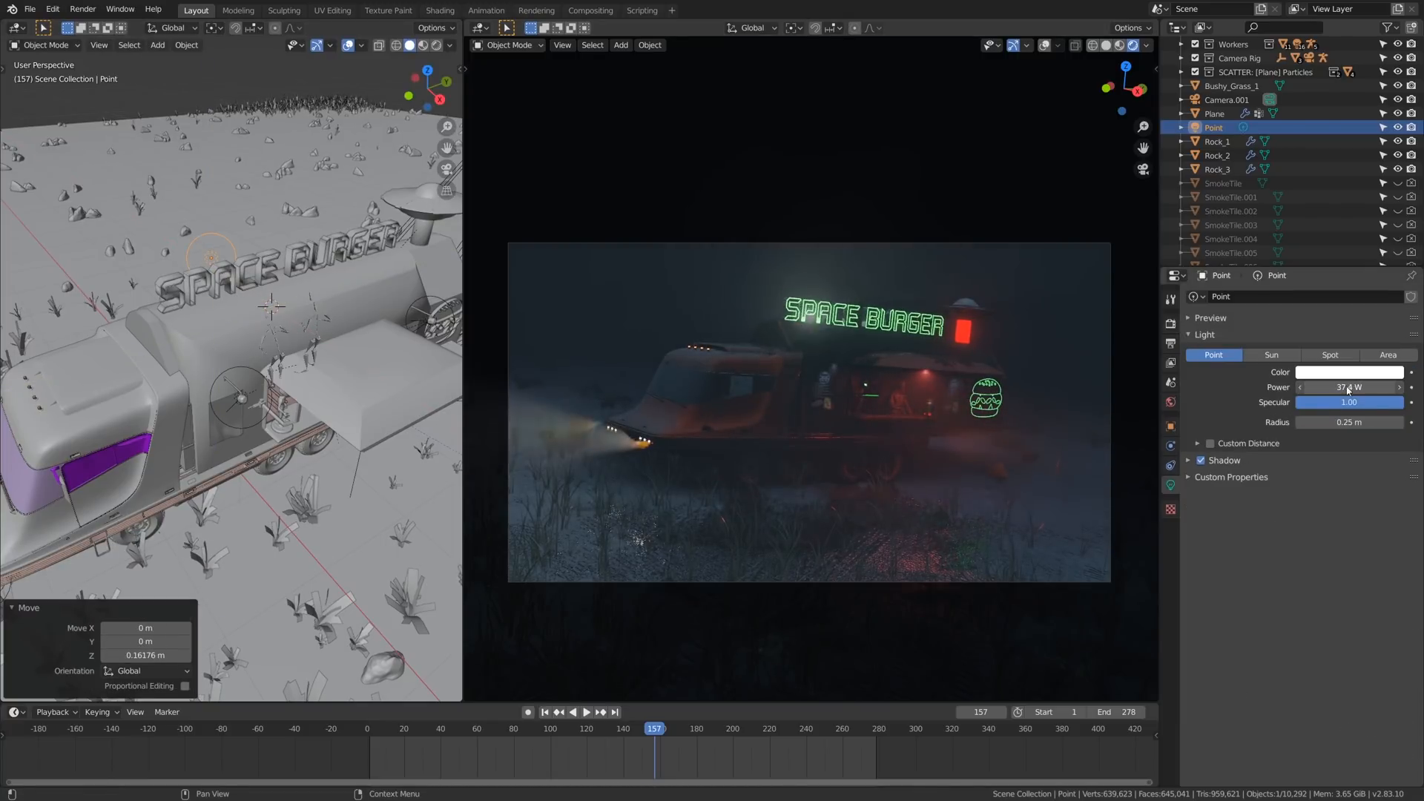
{"action": "left_click", "coordinate": [1322, 373]}
{"action": "left_click_drag", "start_coordinate": [1318, 242], "coordinate": [1324, 232]}
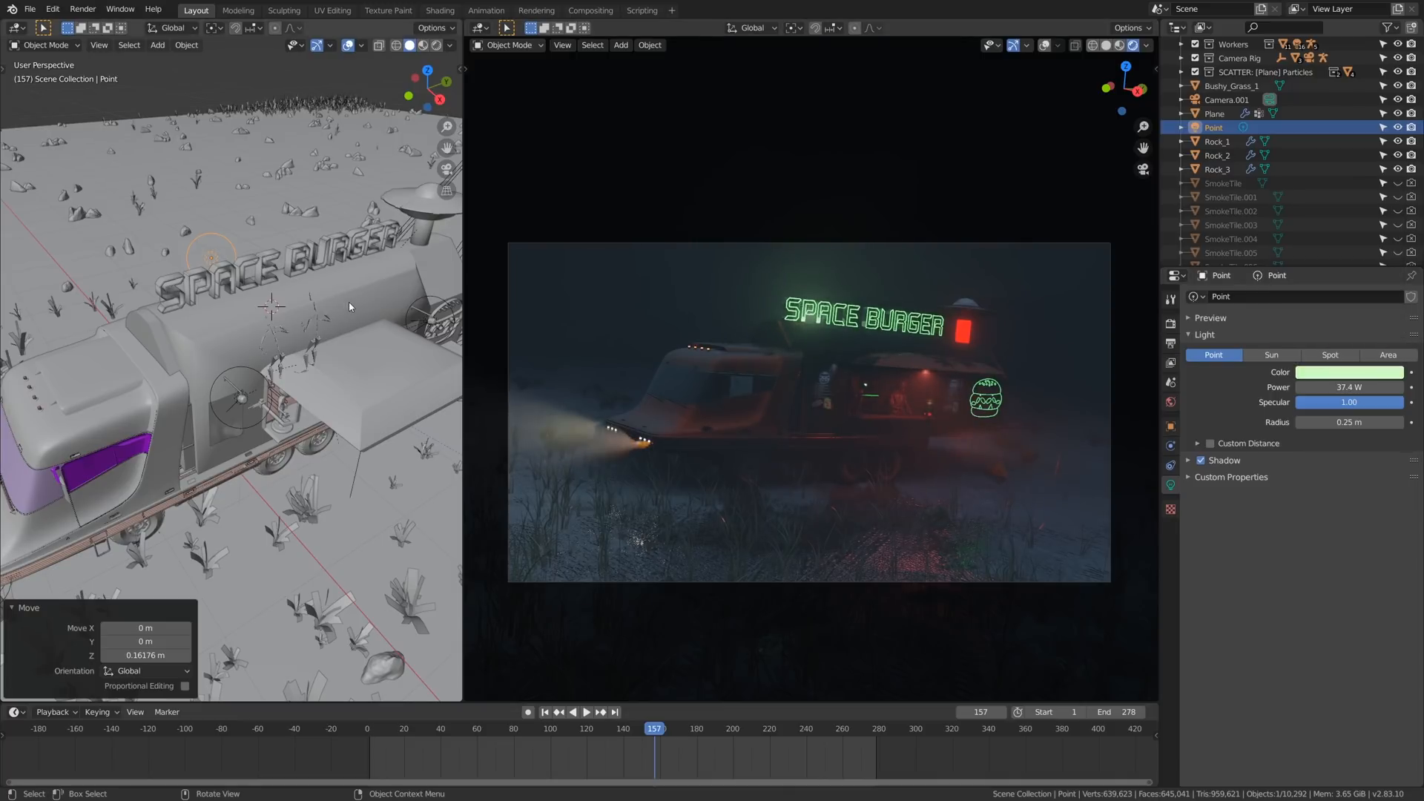
- Duplicate the green point light and place the copy near the other end of the sign
{"action": "left_click_drag", "start_coordinate": [268, 327], "coordinate": [226, 314], "text": "alt"}
{"action": "key", "text": "shift+d"}
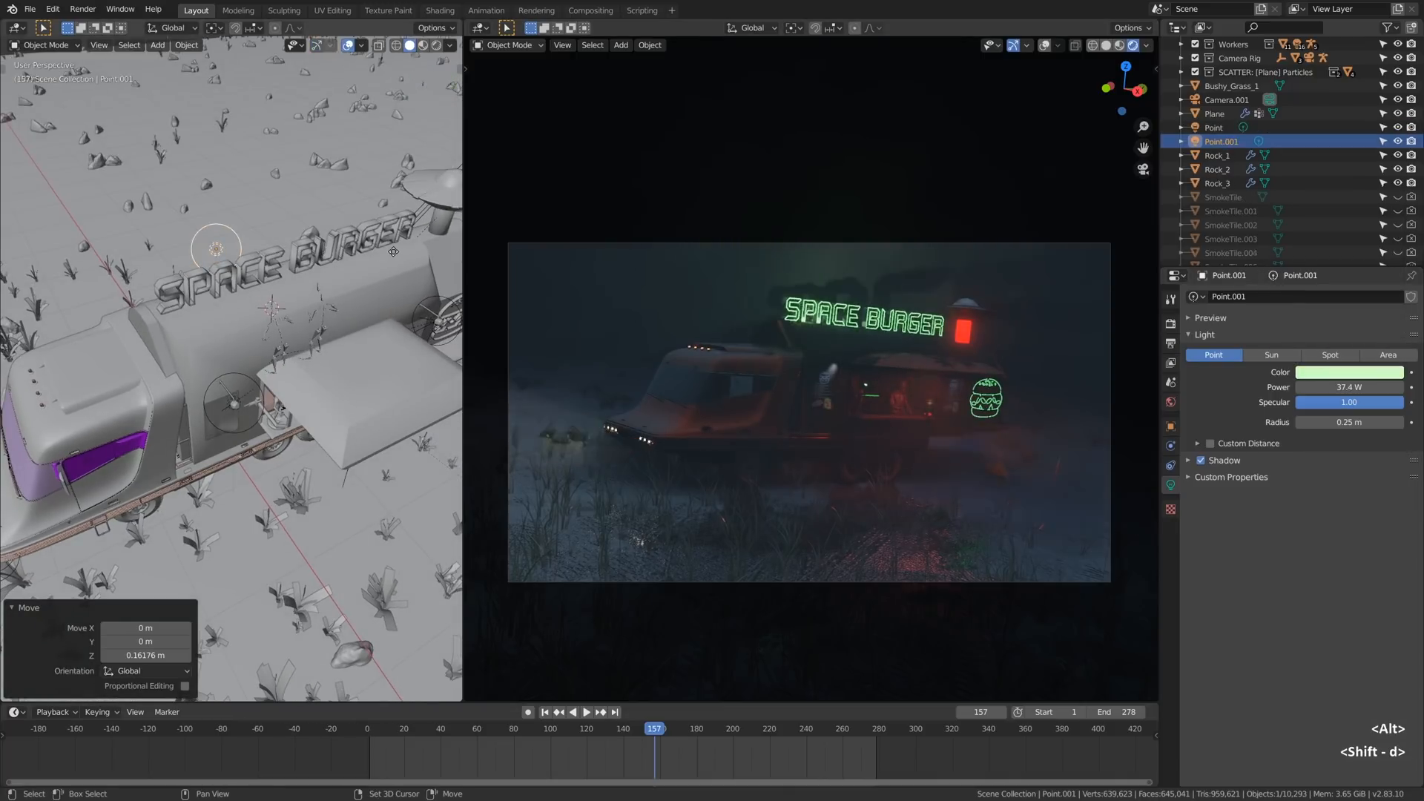
{"action": "left_click", "coordinate": [417, 251]}
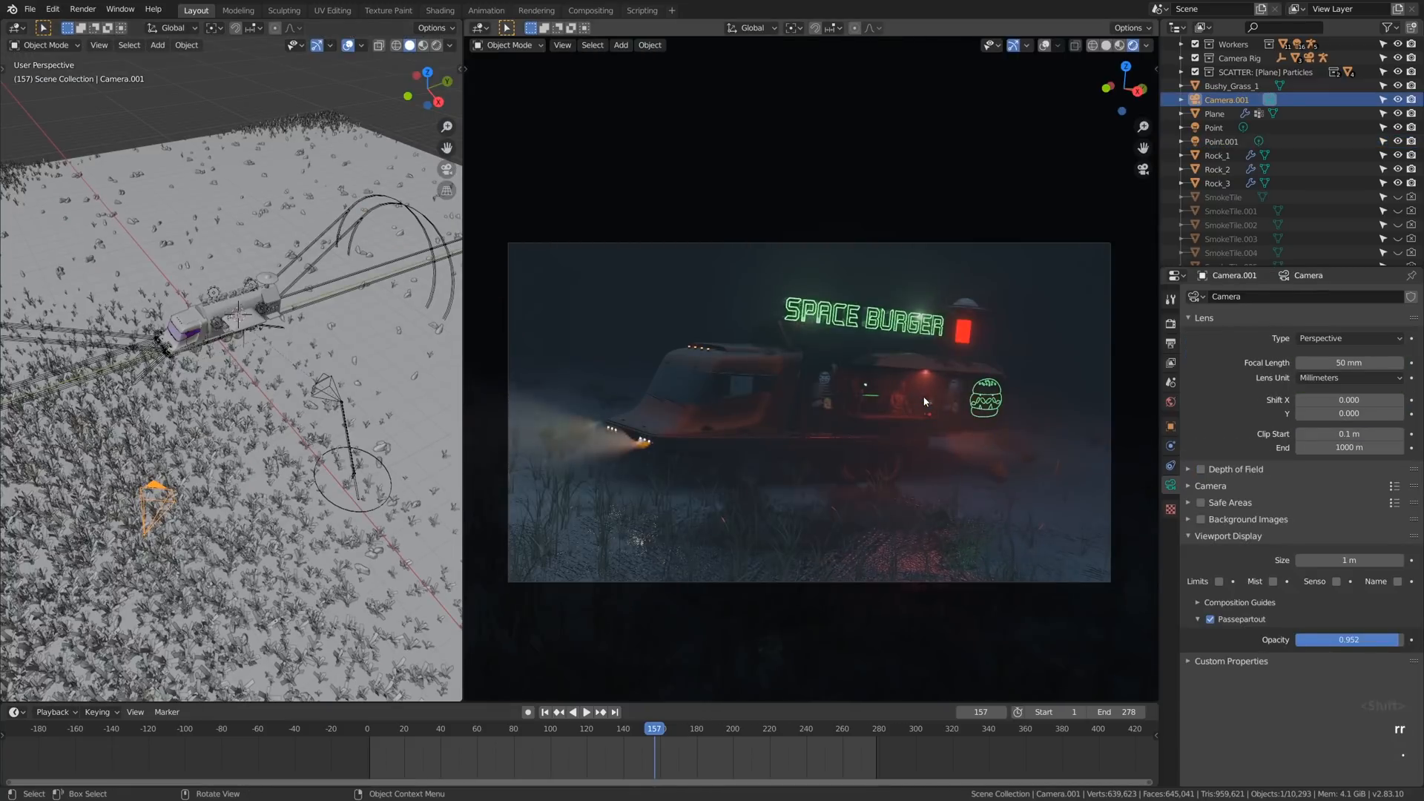
- Set the pivot point to 3D Cursor and trackball-rotate the camera about it by 0.573° and 29.8°
{"action": "key", "text": "period"}
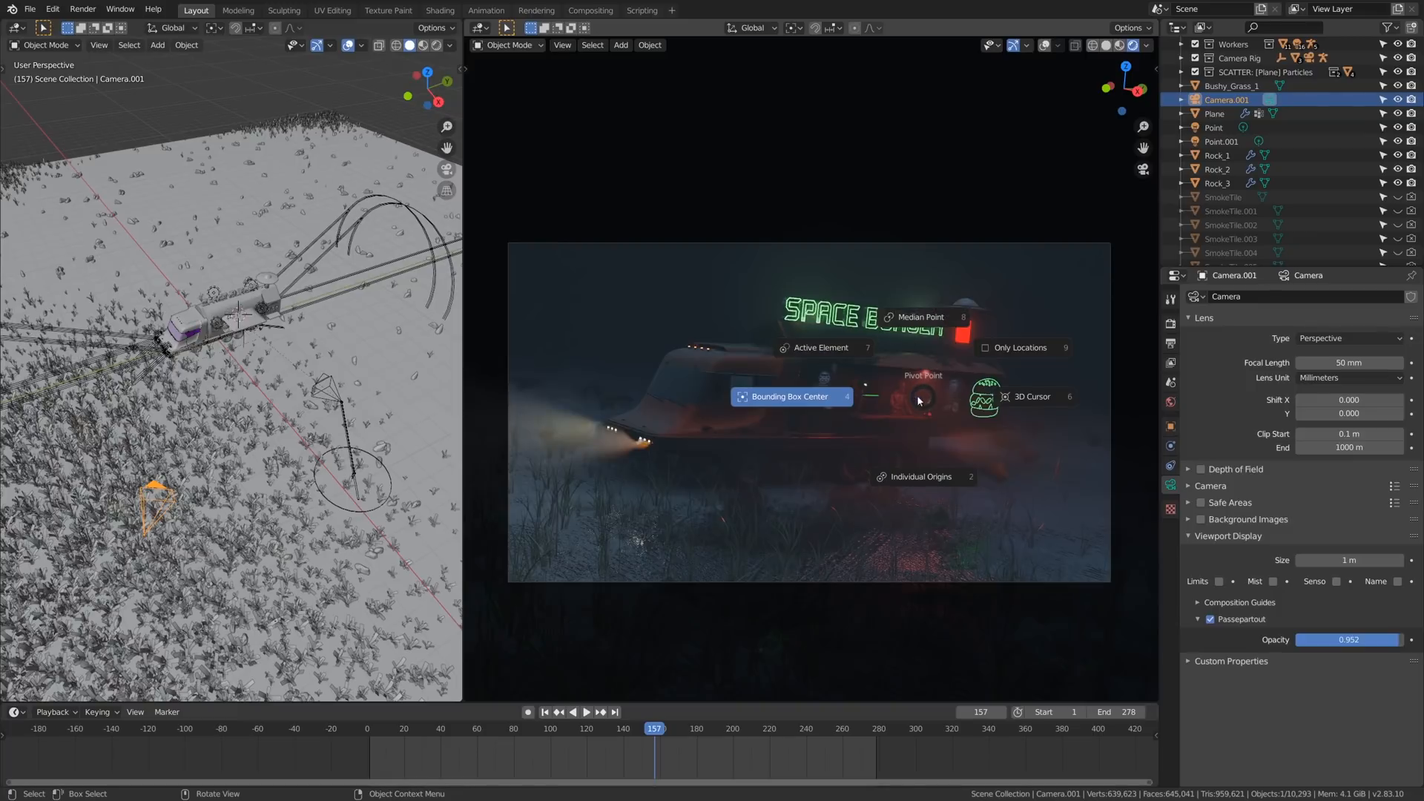
{"action": "left_click", "coordinate": [1030, 398]}
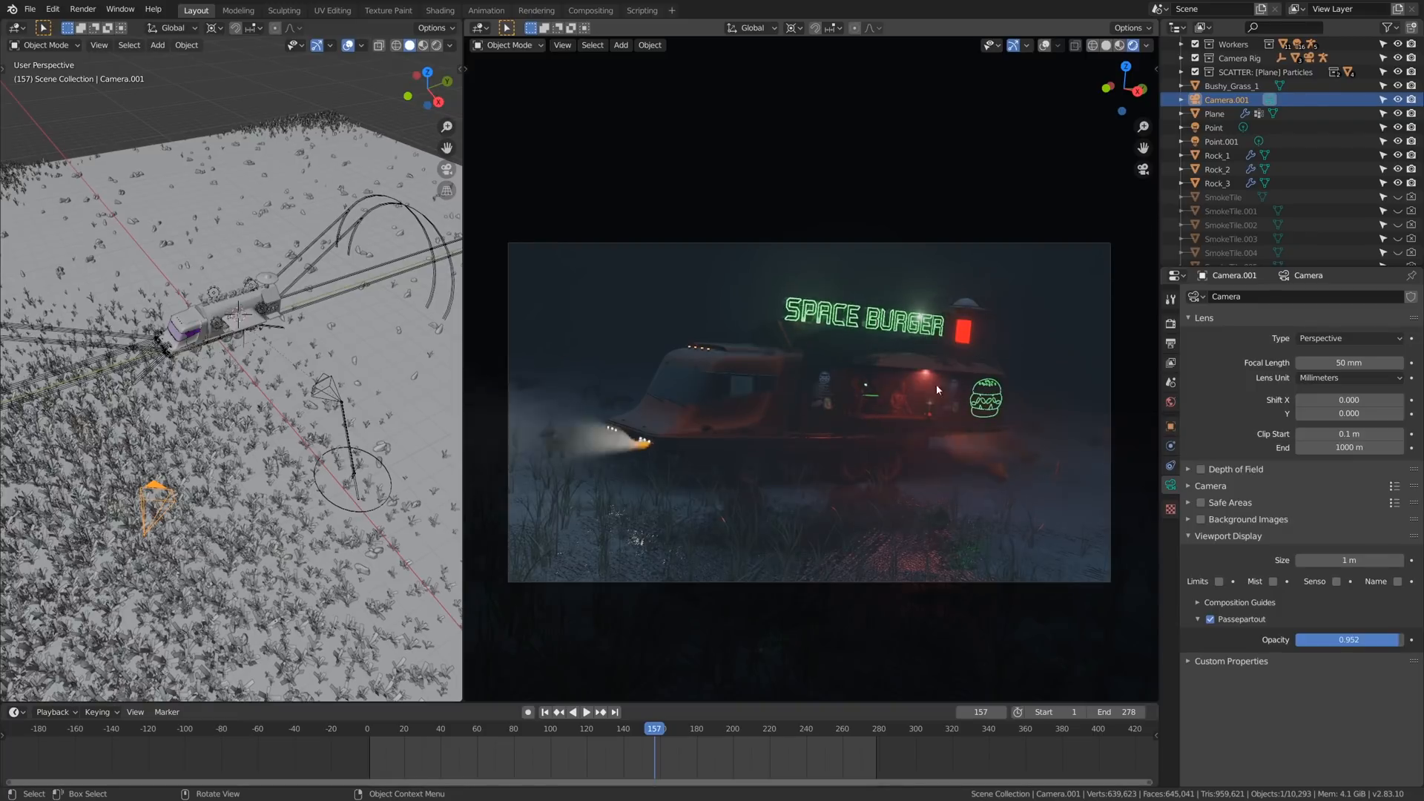
{"action": "key", "text": "r"}
{"action": "key", "text": "r"}
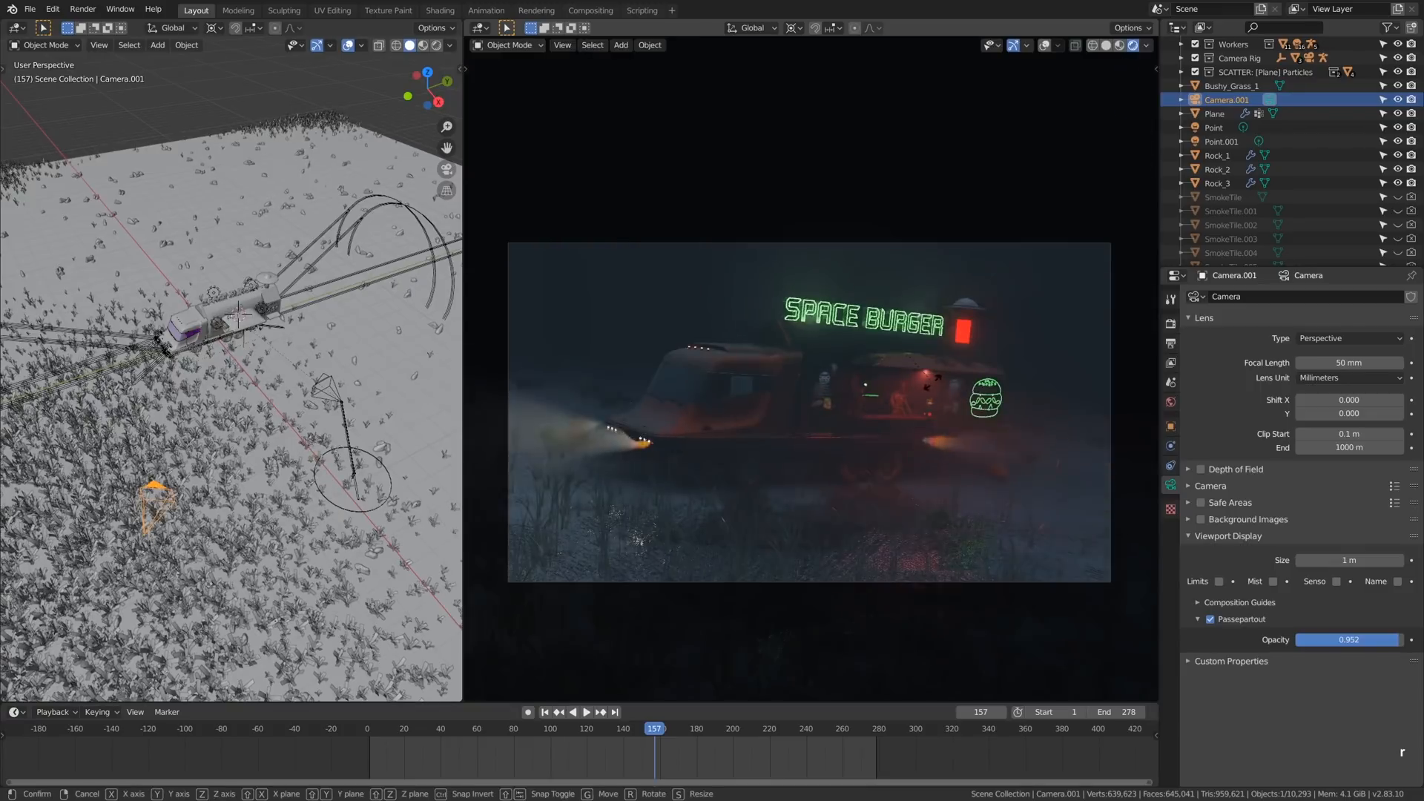
{"action": "left_click", "coordinate": [962, 388]}
- Move the camera along its local Z axis, reposition it to reframe the truck and roll it 2.45°
{"action": "key", "text": "g"}
{"action": "key", "text": "z"}
{"action": "key", "text": "z"}
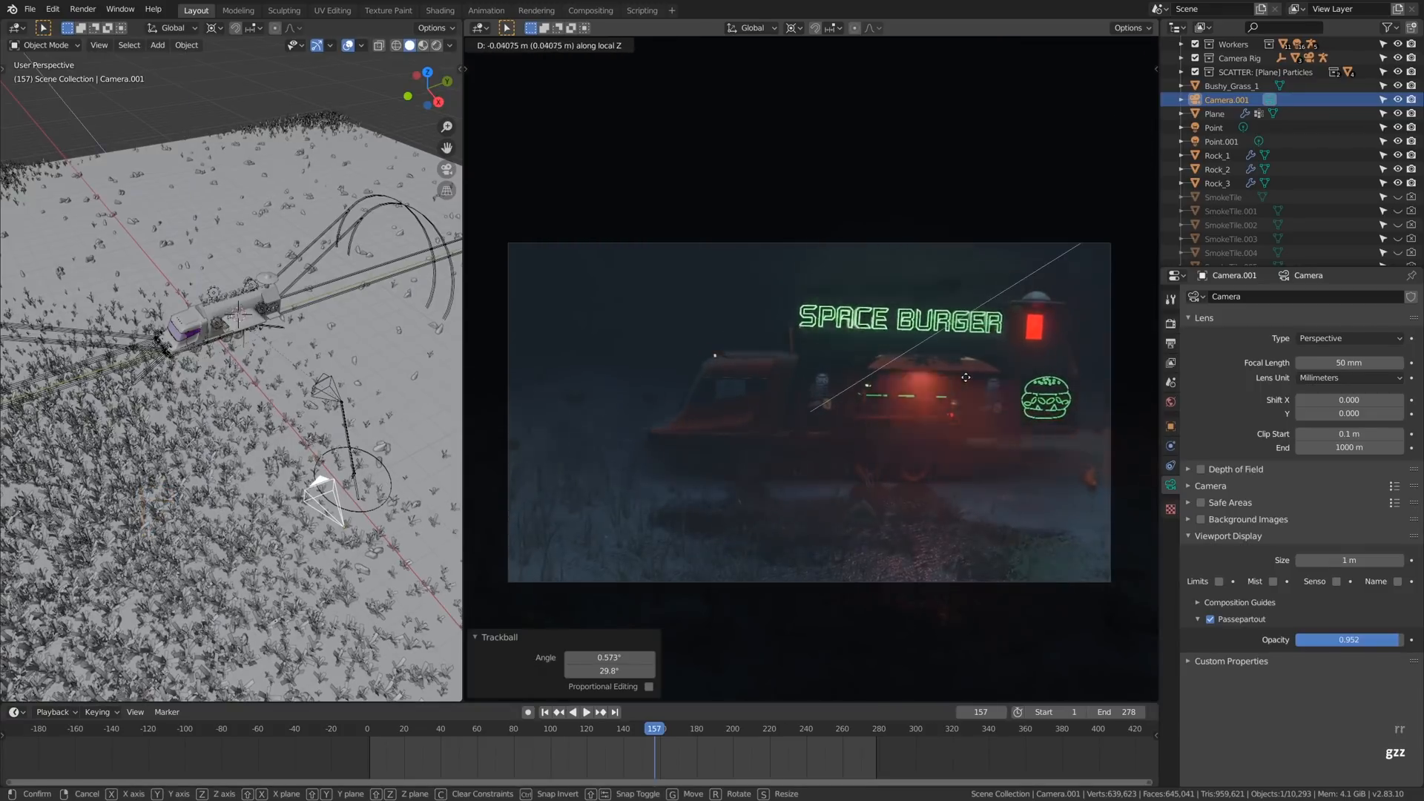
{"action": "left_click", "coordinate": [966, 368]}
{"action": "key", "text": "g"}
{"action": "left_click", "coordinate": [1016, 356]}
{"action": "key", "text": "r"}
{"action": "left_click", "coordinate": [1016, 320]}
- Orbit the camera back towards the truck's front and shift it about -0.045 m X, -0.130 m Y and -0.046 m Z
{"action": "key", "text": "r"}
{"action": "key", "text": "r"}
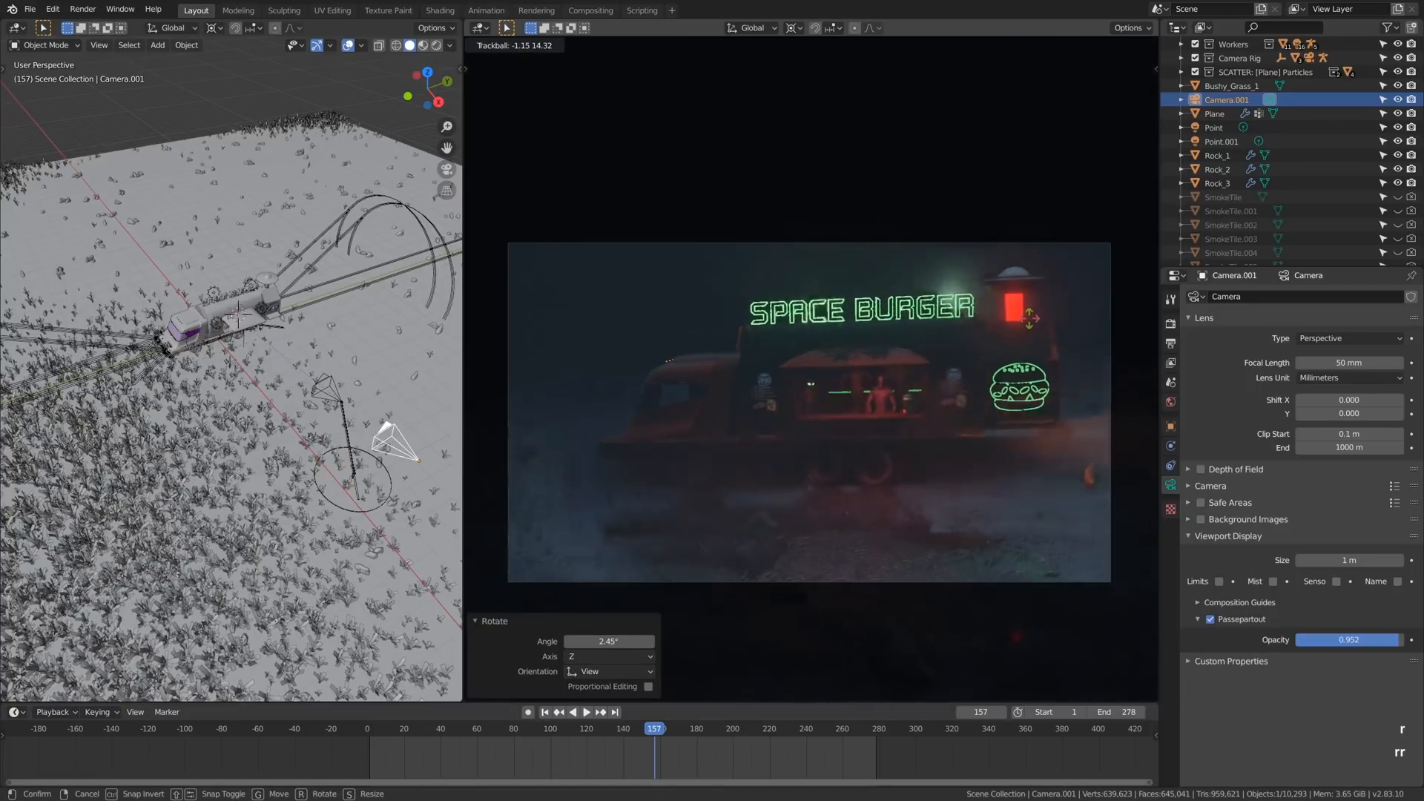
{"action": "left_click", "coordinate": [994, 371]}
{"action": "key", "text": "g"}
{"action": "left_click", "coordinate": [989, 388]}
- Trackball-rotate the camera by -5.16° and 1.72° and move it about 0.042 m X, 0.109 m Y and 0.003 m Z
{"action": "key", "text": "r"}
{"action": "key", "text": "r"}
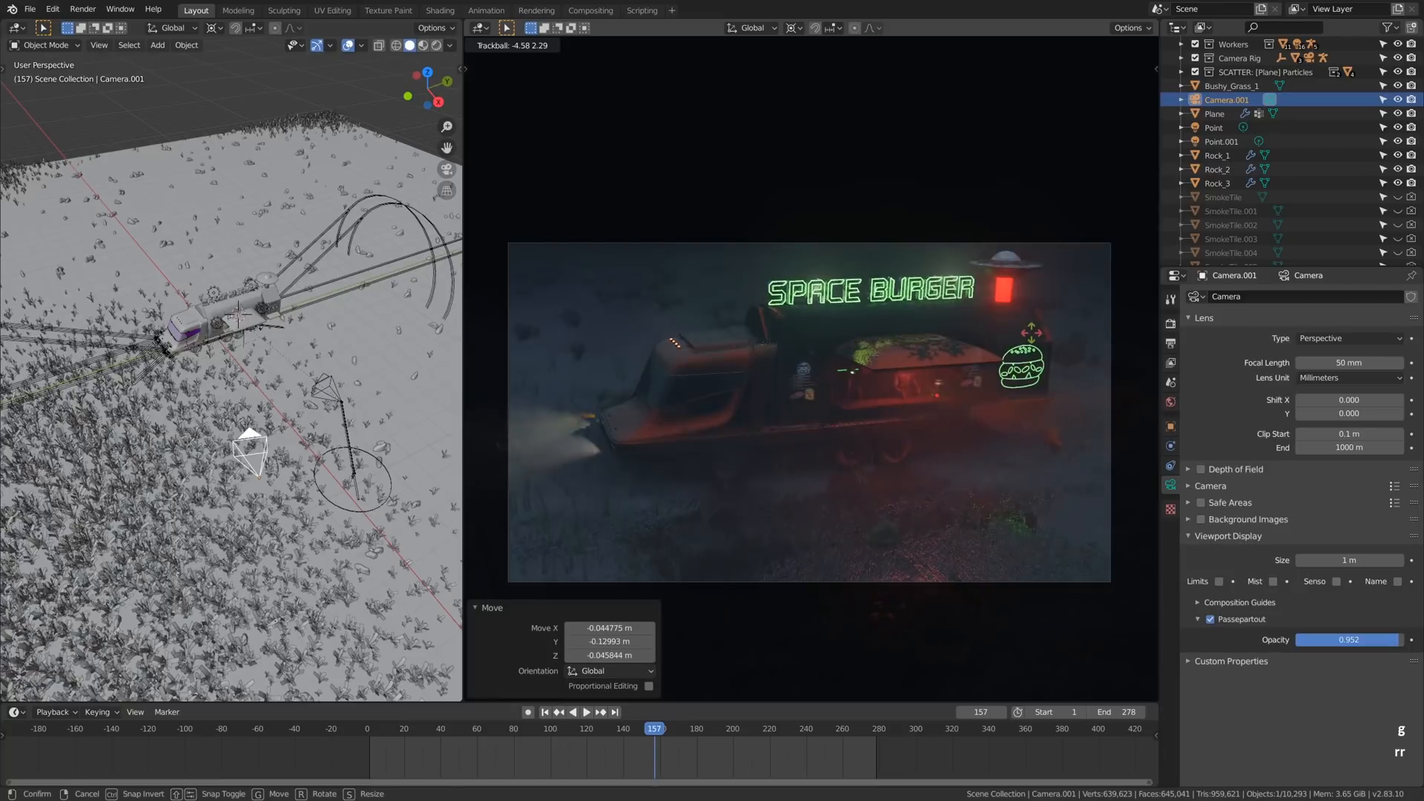
{"action": "left_click", "coordinate": [1033, 329]}
{"action": "key", "text": "g"}
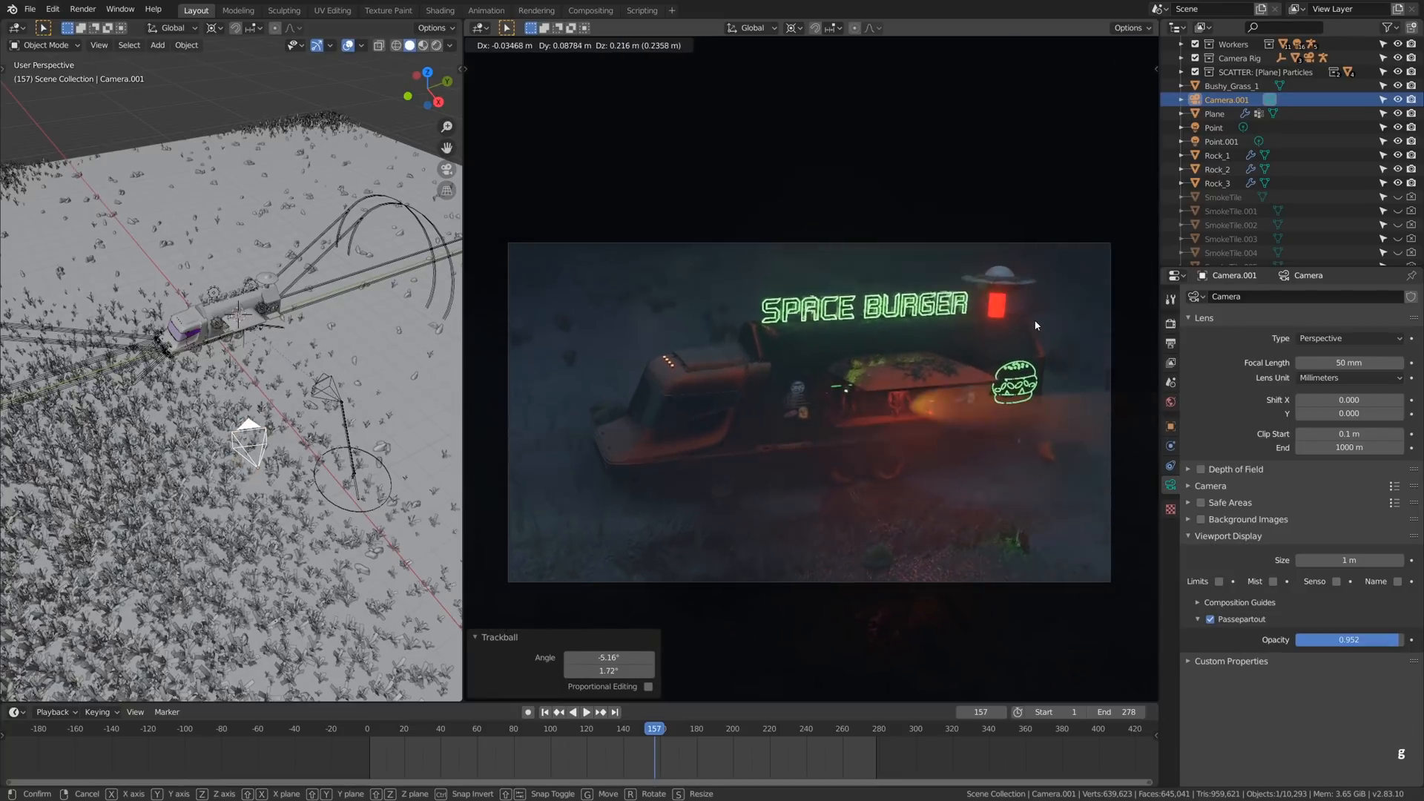
{"action": "left_click", "coordinate": [1038, 325]}
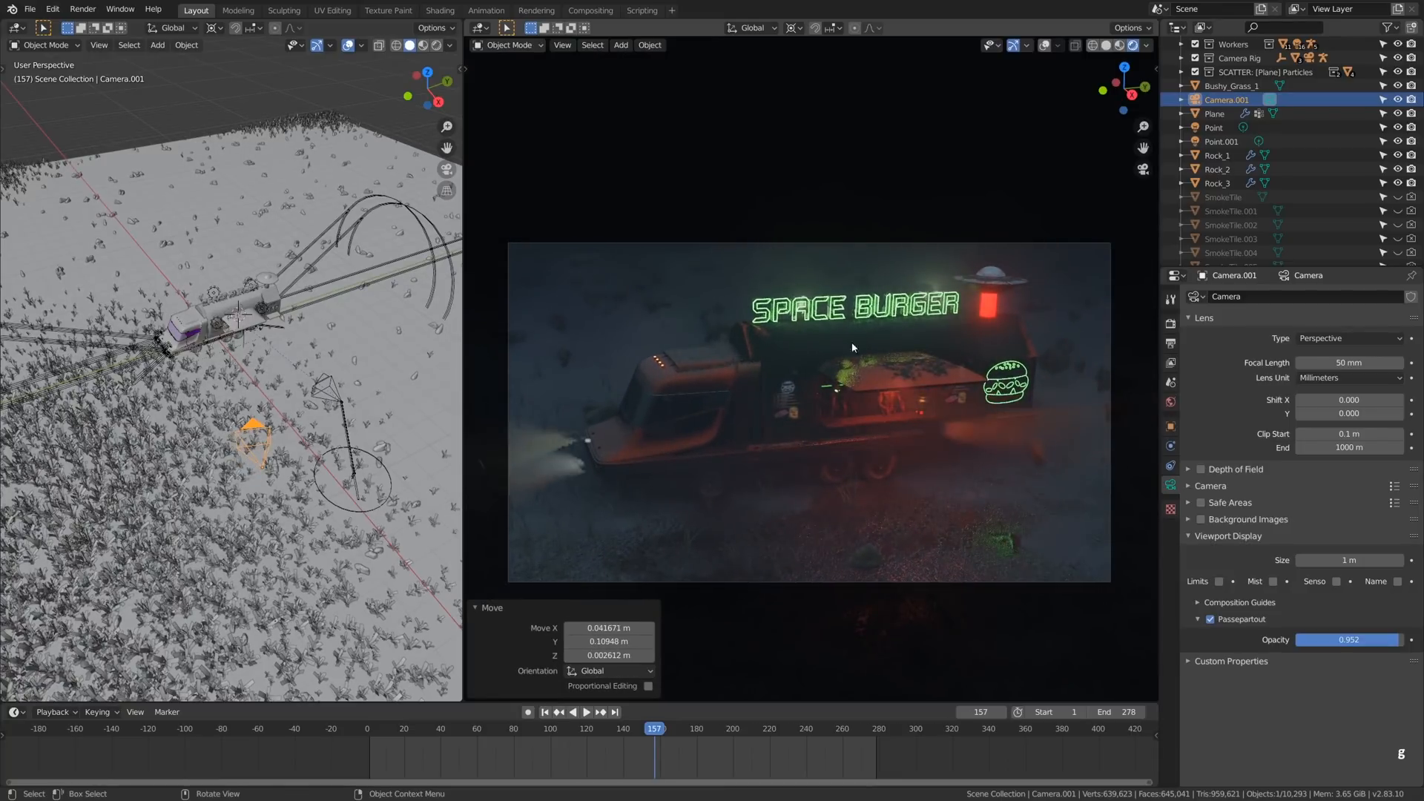
{"action": "key", "text": "r"}
{"action": "key", "text": "r"}
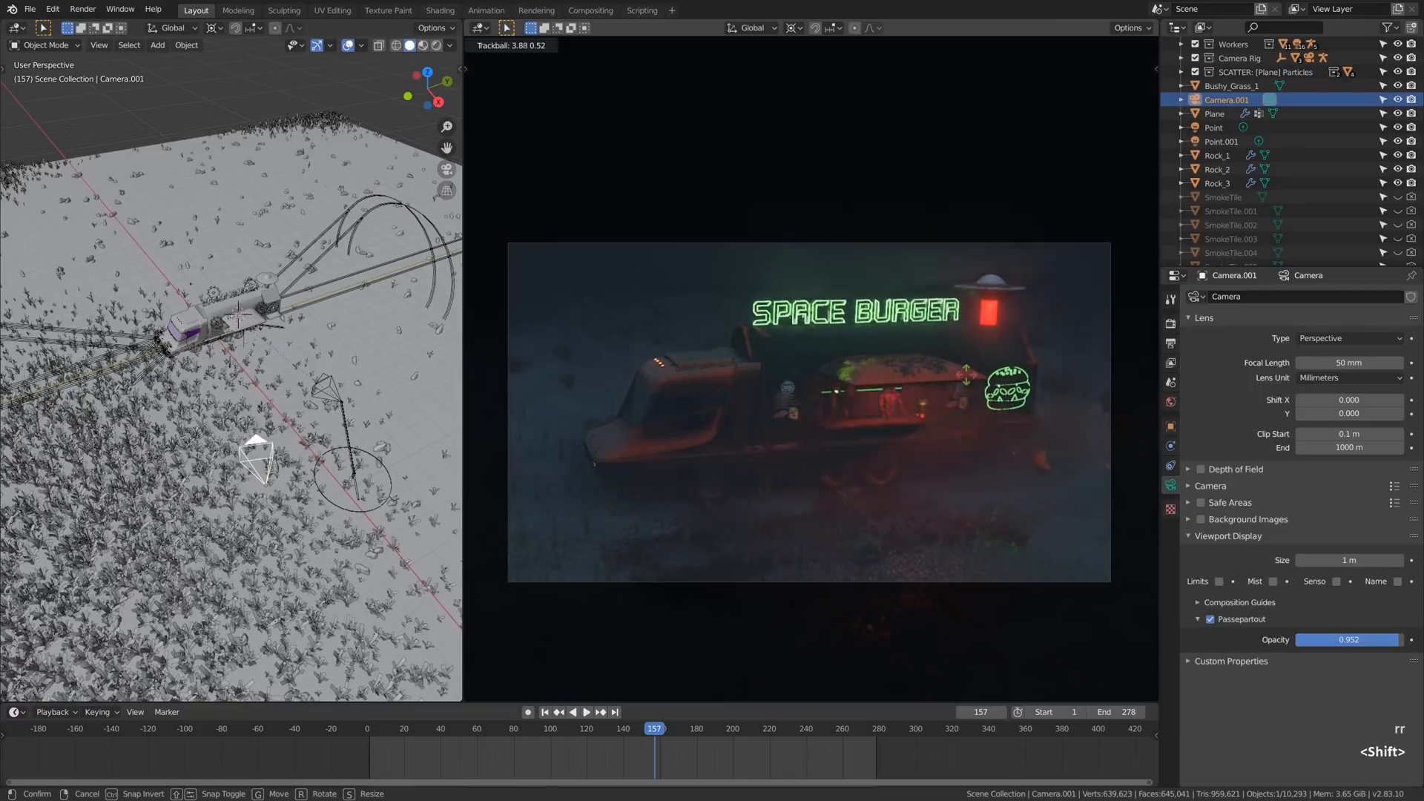
{"action": "left_click", "coordinate": [971, 393]}
- Show the viewport overlays, place the 3D cursor on the truck just below the sign and hide the overlays again
{"action": "key", "text": "shift+alt+z"}
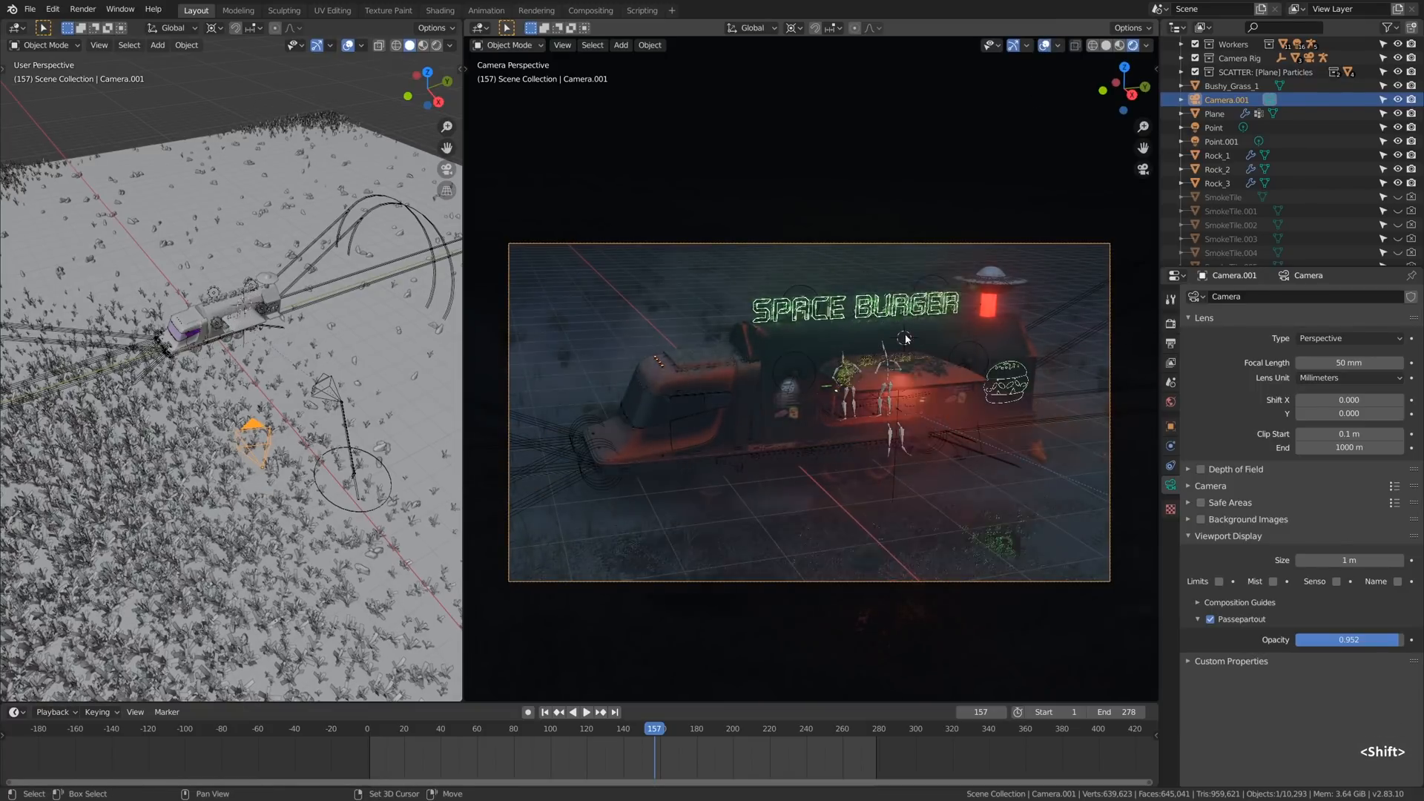
{"action": "right_click", "coordinate": [919, 338], "text": "shift"}
{"action": "left_click", "coordinate": [1044, 47]}
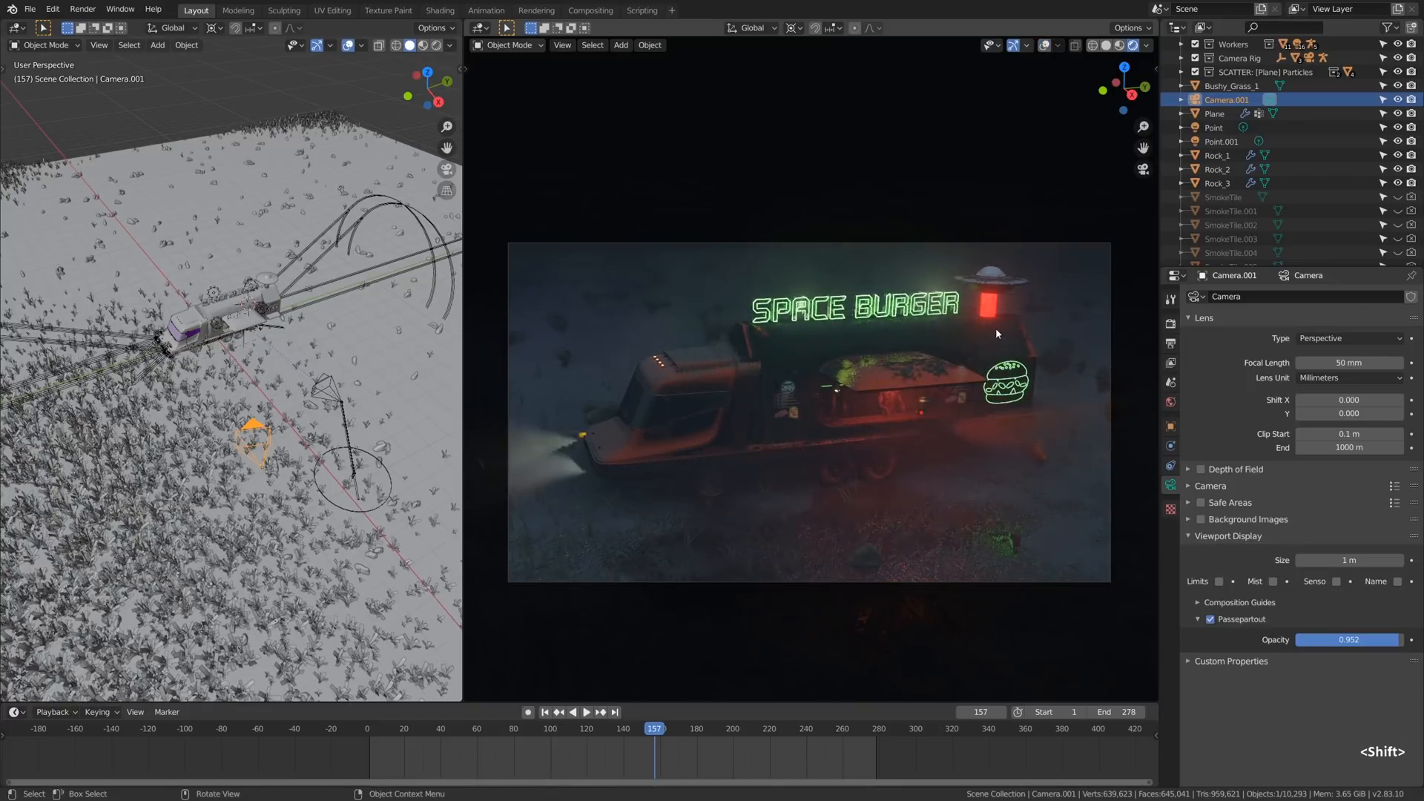
- Try a trackball orbit of the camera around the 3D cursor with the viewport overlays shown
{"action": "left_click", "coordinate": [1046, 47]}
{"action": "key", "text": "r"}
{"action": "key", "text": "r"}
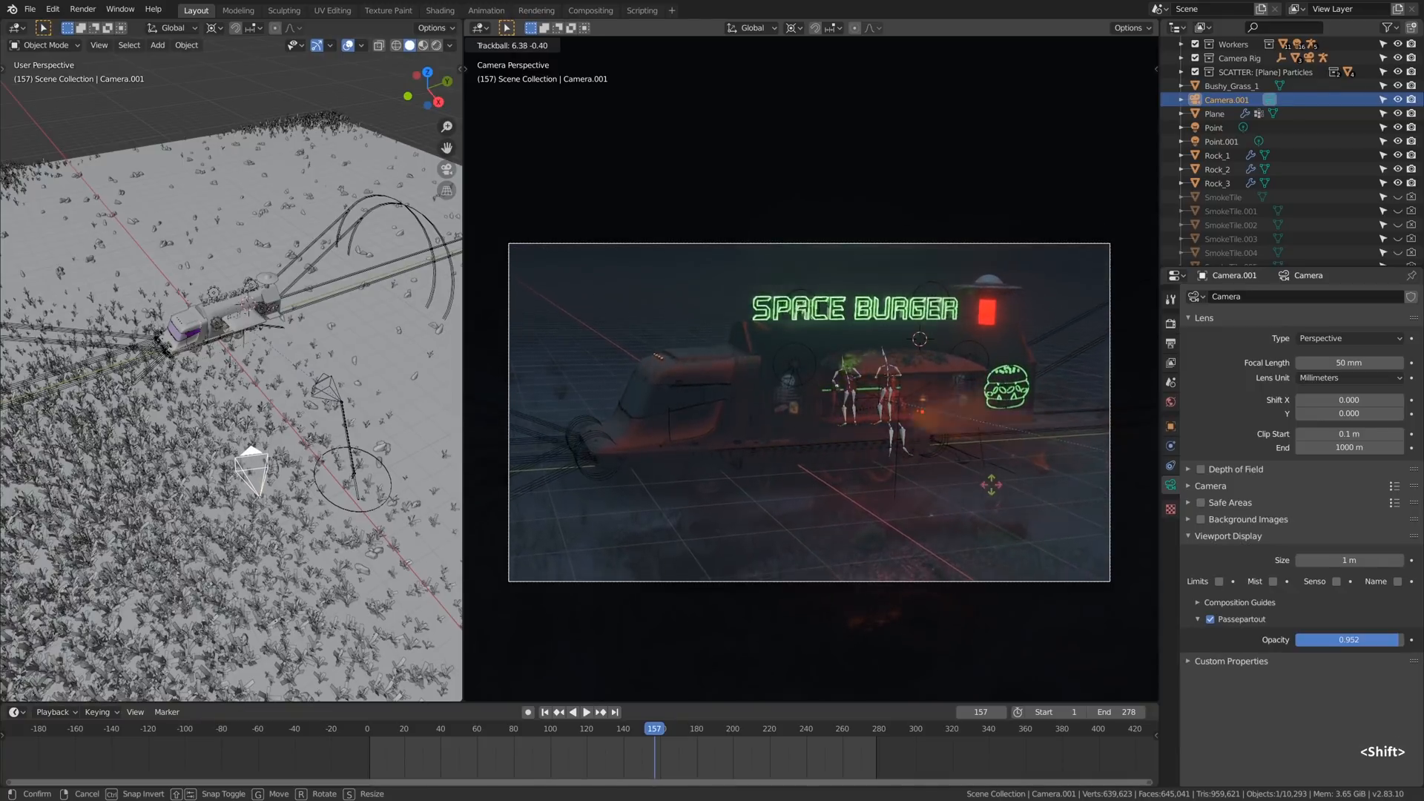
{"action": "right_click", "coordinate": [995, 534]}
{"action": "left_click", "coordinate": [1046, 46]}
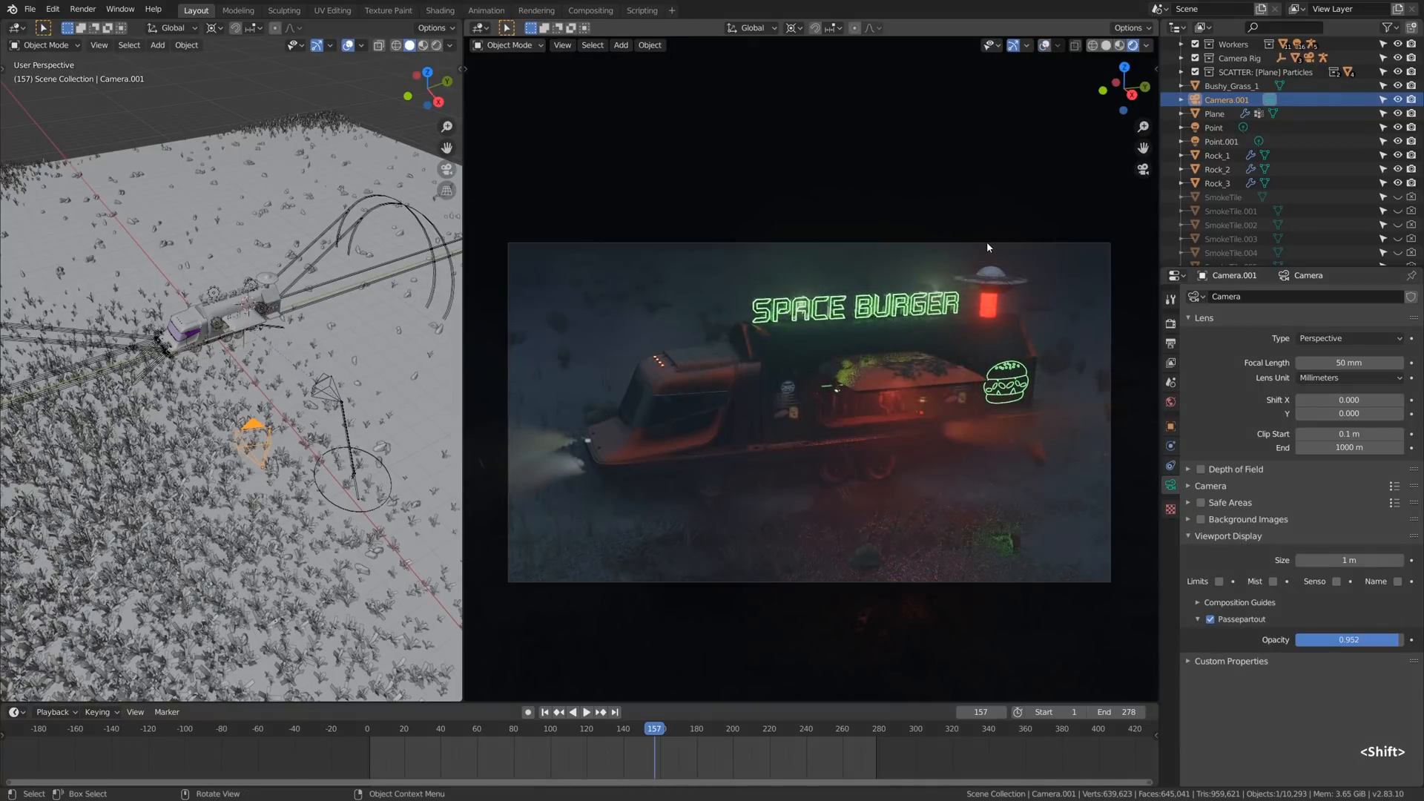
- Return the timeline to frame 1 and enable auto keying
{"action": "right_click_drag", "start_coordinate": [632, 756], "coordinate": [370, 757], "text": "shift"}
{"action": "left_click", "coordinate": [578, 713]}
{"action": "left_click", "coordinate": [528, 713]}
- Record a trackball rotation of the camera of about 6.68° and -0.726° during playback from frame 1 to frame 74
{"action": "key", "text": "shift+space"}
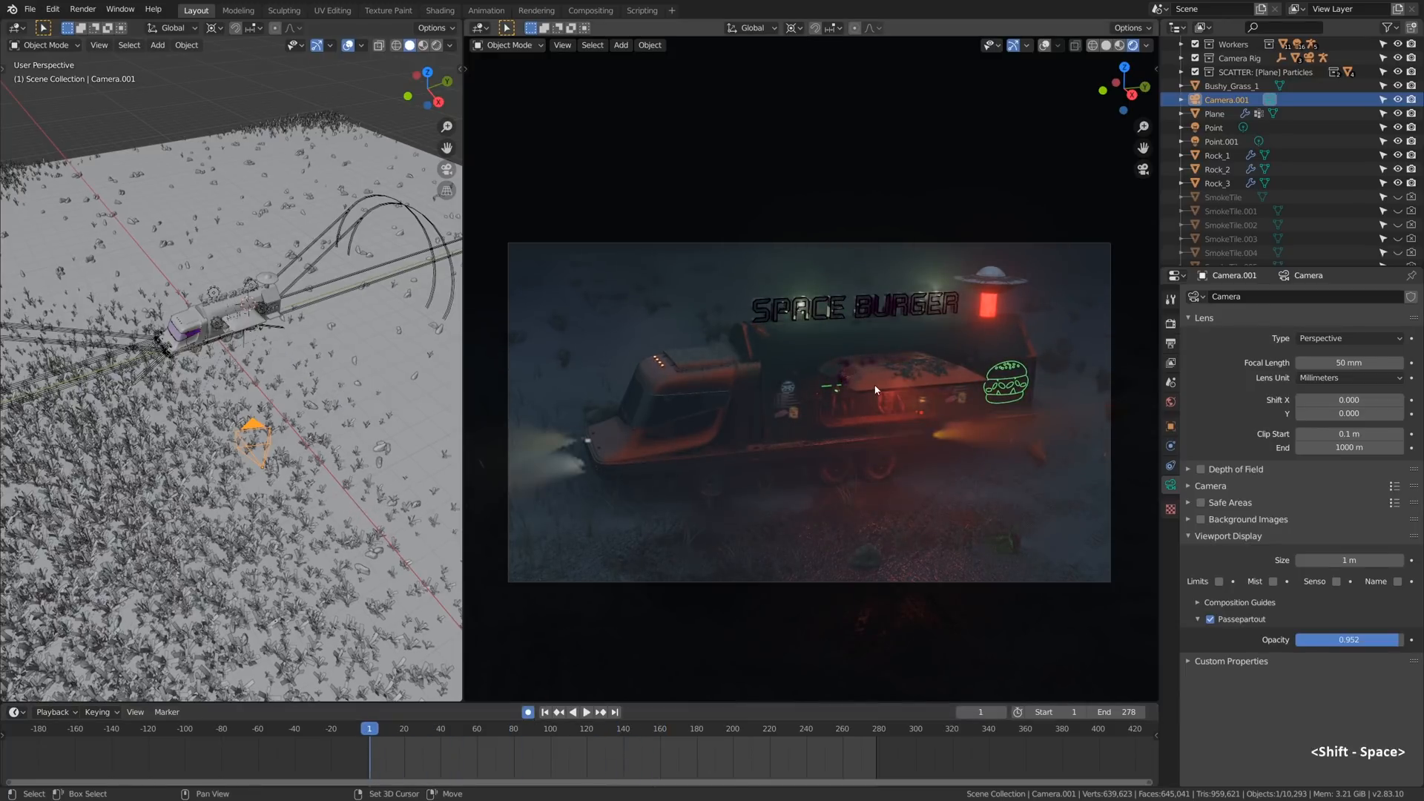
{"action": "key", "text": "r"}
{"action": "key", "text": "r"}
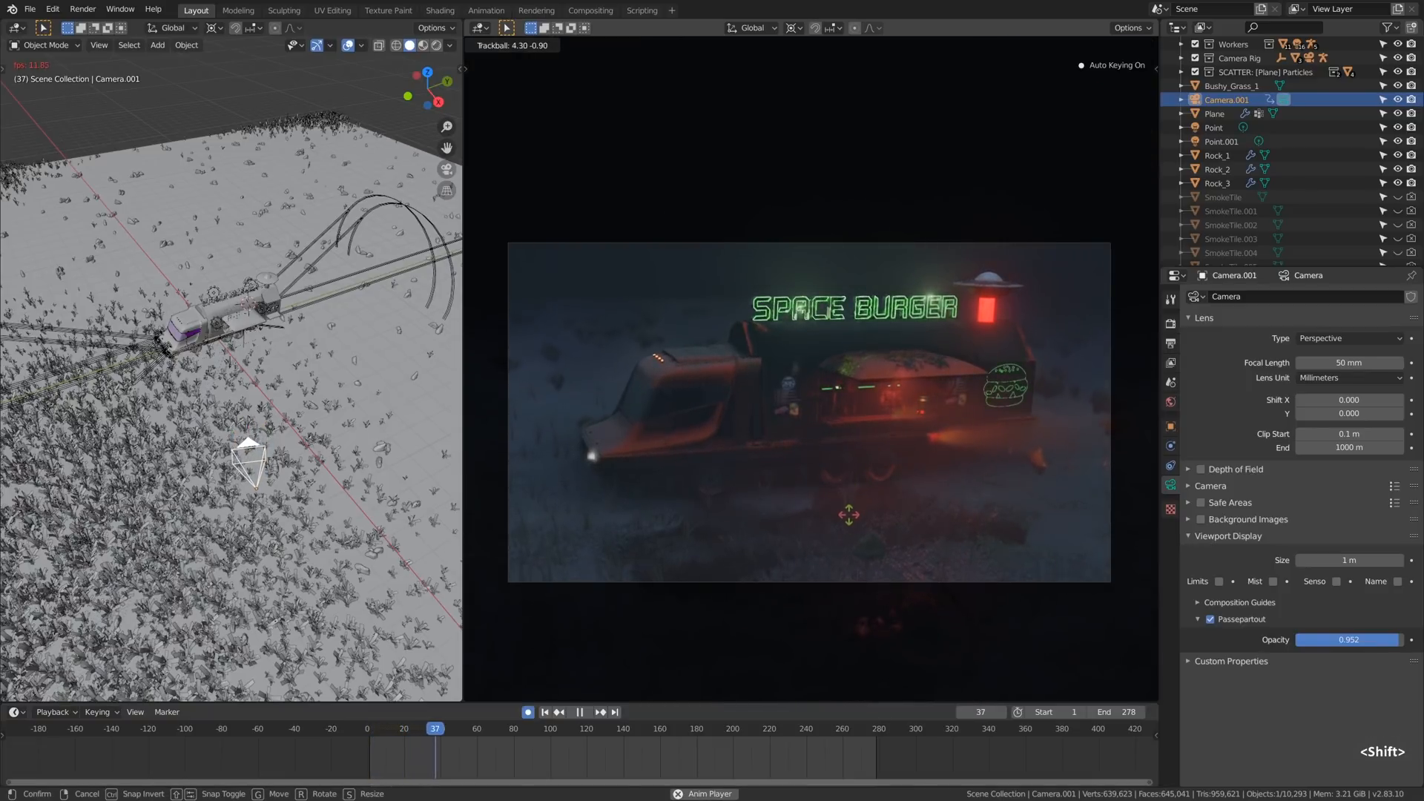
{"action": "left_click", "coordinate": [857, 598]}
{"action": "key", "text": "shift+space"}
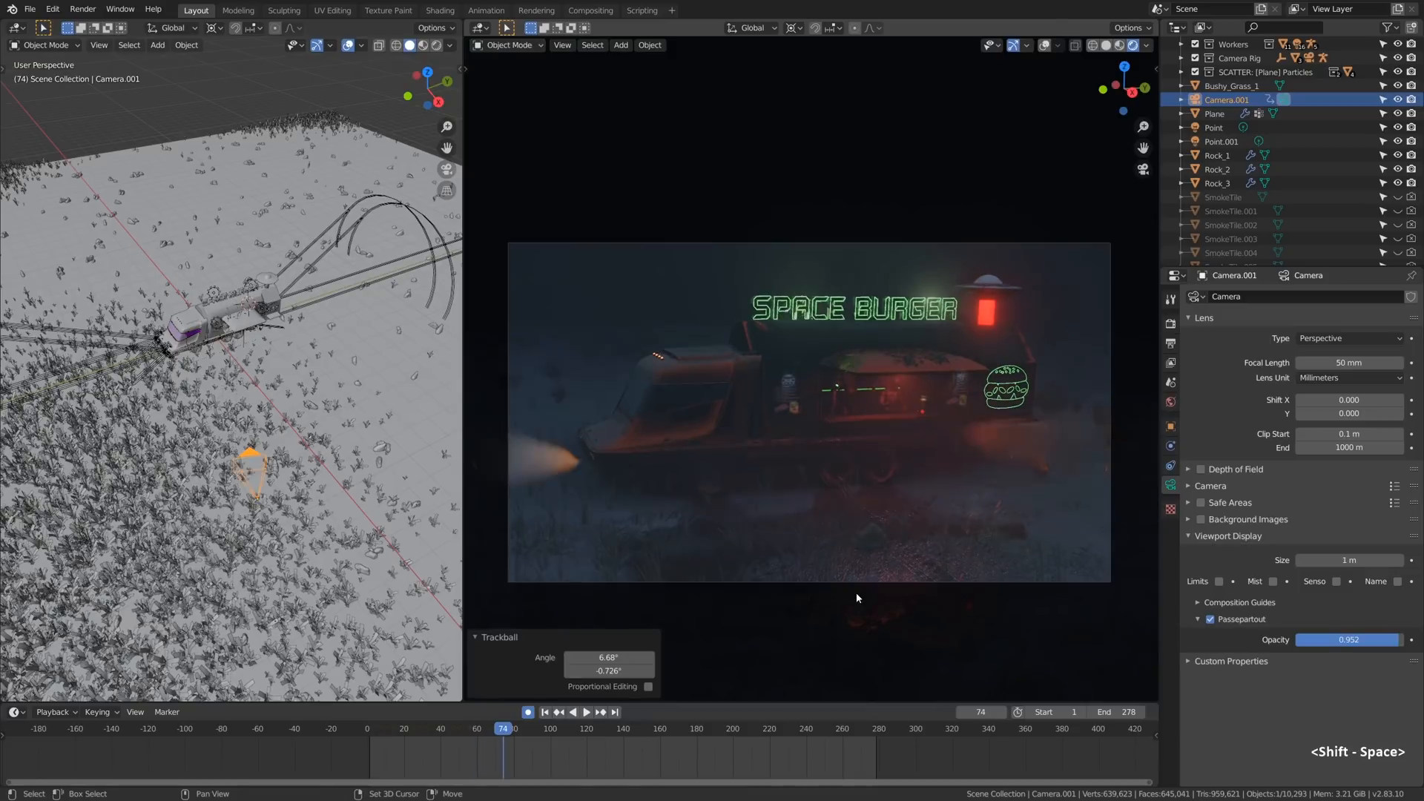
- Replay the recorded camera move from the start of the timeline and look at the moving camera from outside
{"action": "left_click_drag", "start_coordinate": [524, 749], "coordinate": [340, 763]}
{"action": "key", "text": "shift+space"}
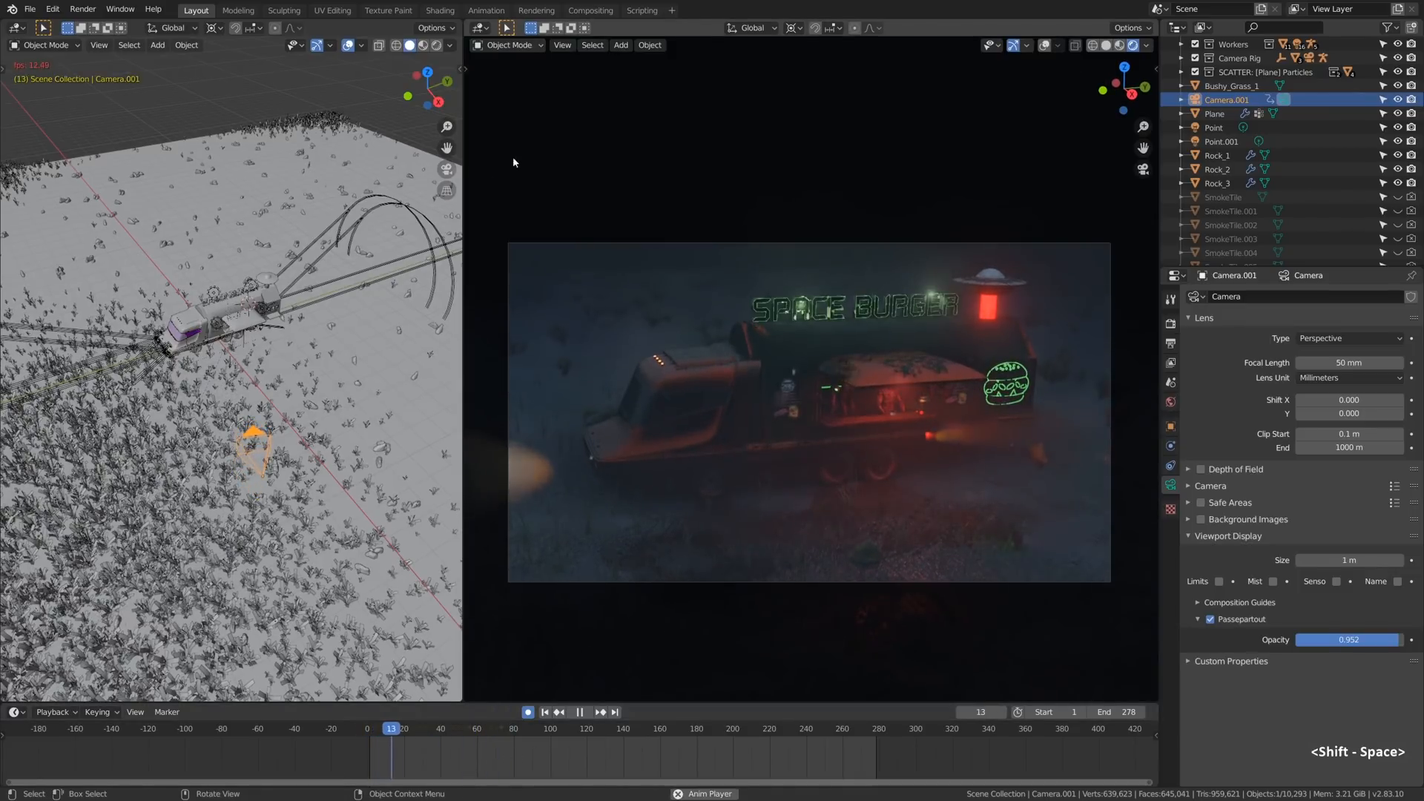
{"action": "middle_click_drag", "start_coordinate": [199, 220], "coordinate": [245, 260]}
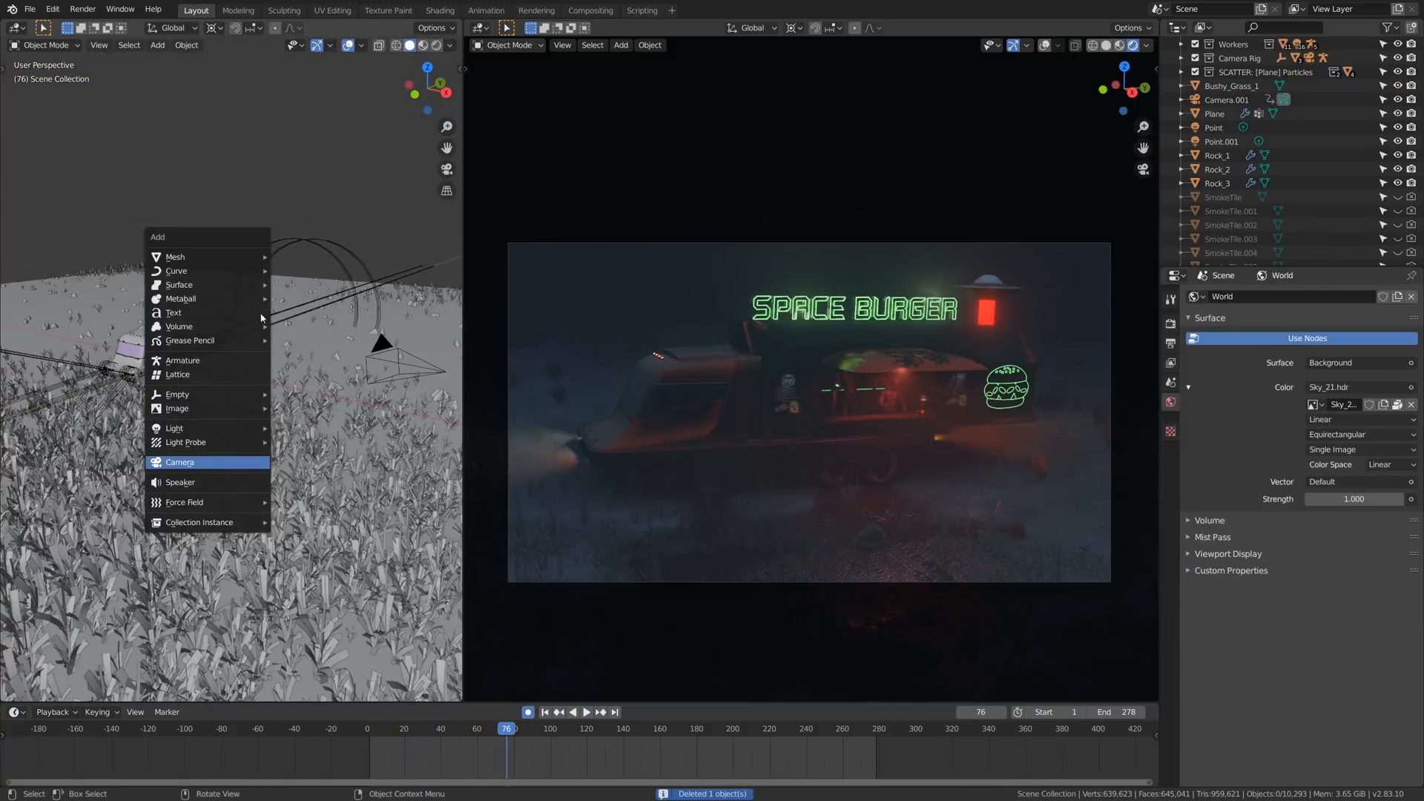
- Add a second camera in the grass near the truck, move it and make it the active camera
{"action": "left_click", "coordinate": [180, 463]}
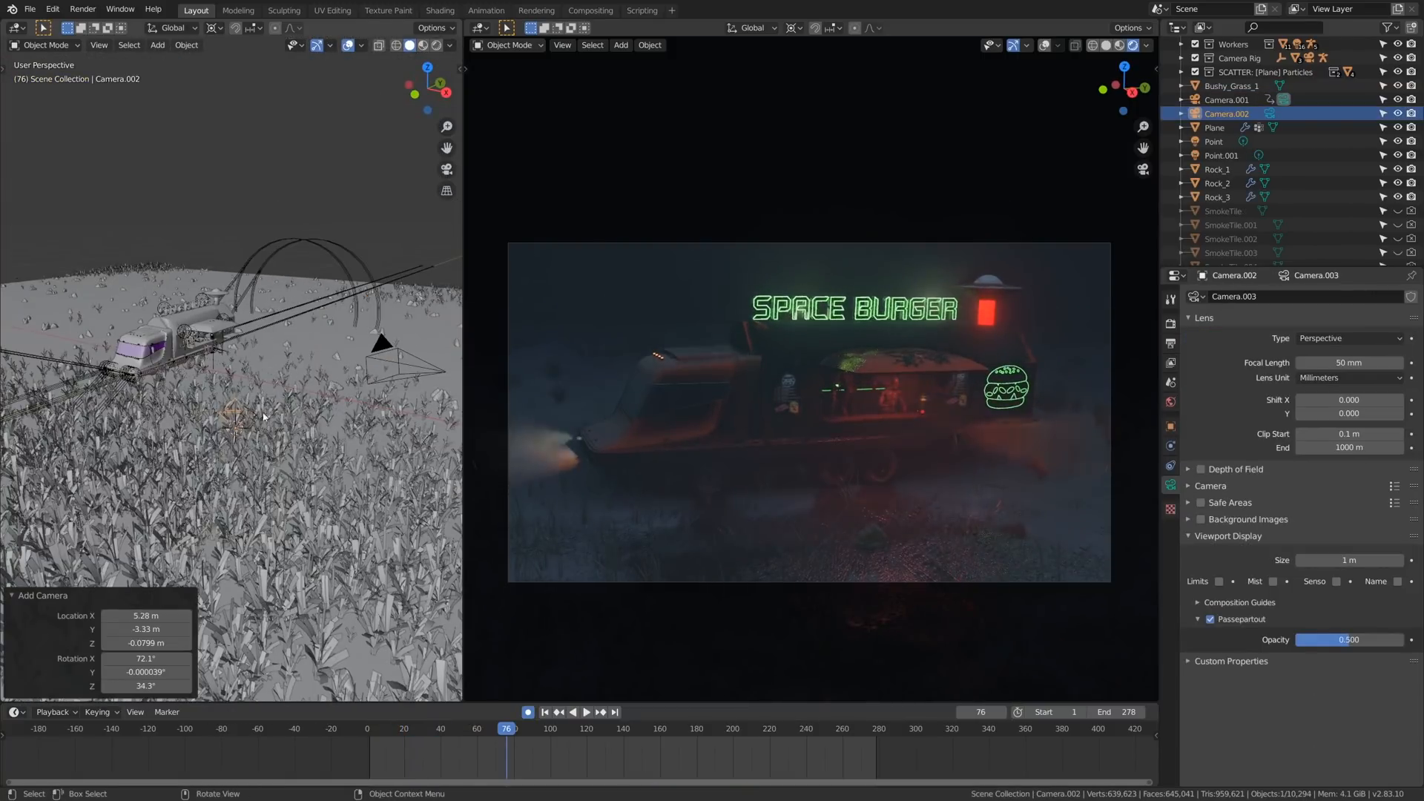
{"action": "key", "text": "g"}
{"action": "left_click", "coordinate": [787, 422]}
- Fly the second camera through the scene with walk navigation to frame the truck's side and serving window
{"action": "key", "text": "shift+grave"}
{"action": "key", "text": "s"}
{"action": "key", "text": "a"}
{"action": "key", "text": "q"}
{"action": "key", "text": "q"}
{"action": "key", "text": "w"}
{"action": "key", "text": "w"}
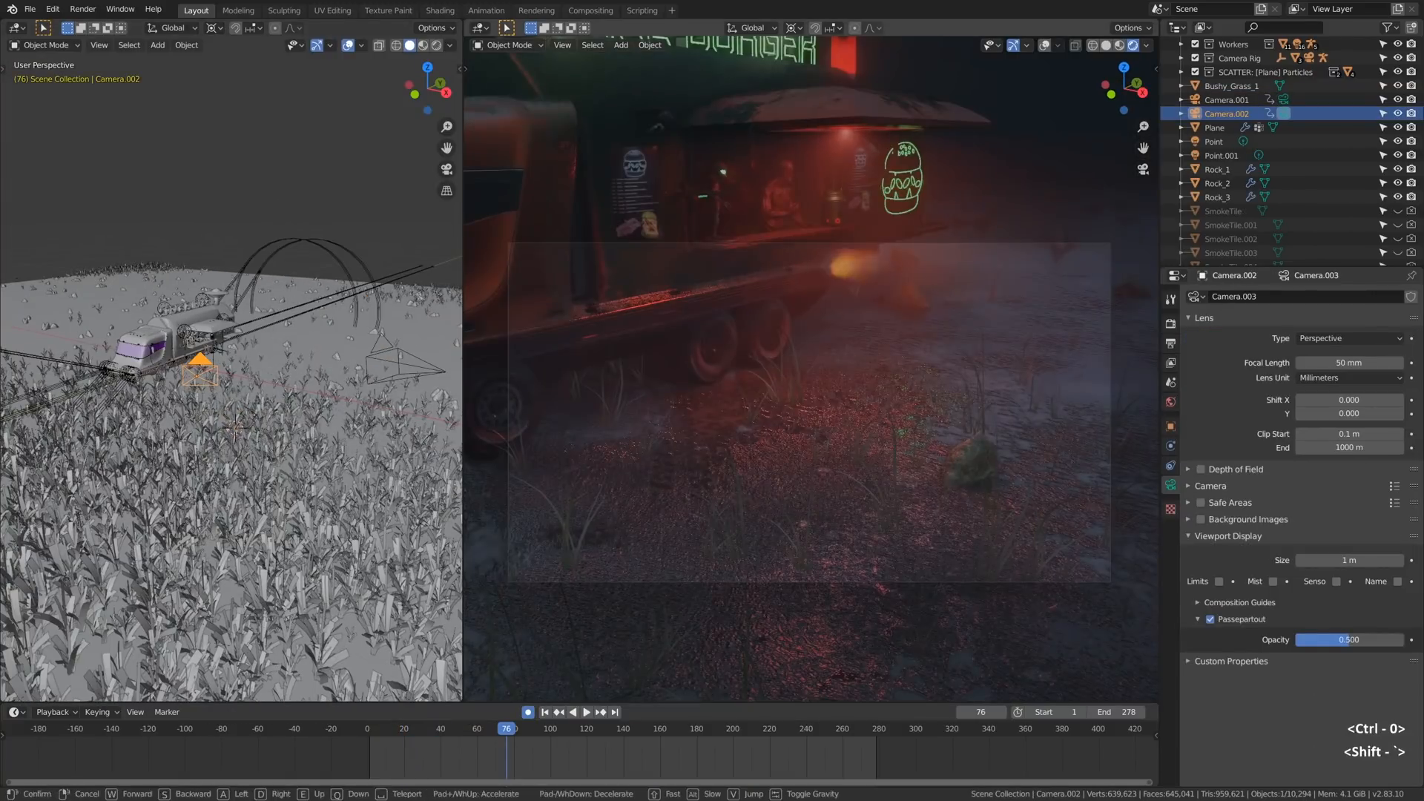
{"action": "key", "text": "w"}
{"action": "key", "text": "w"}
{"action": "key", "text": "w"}
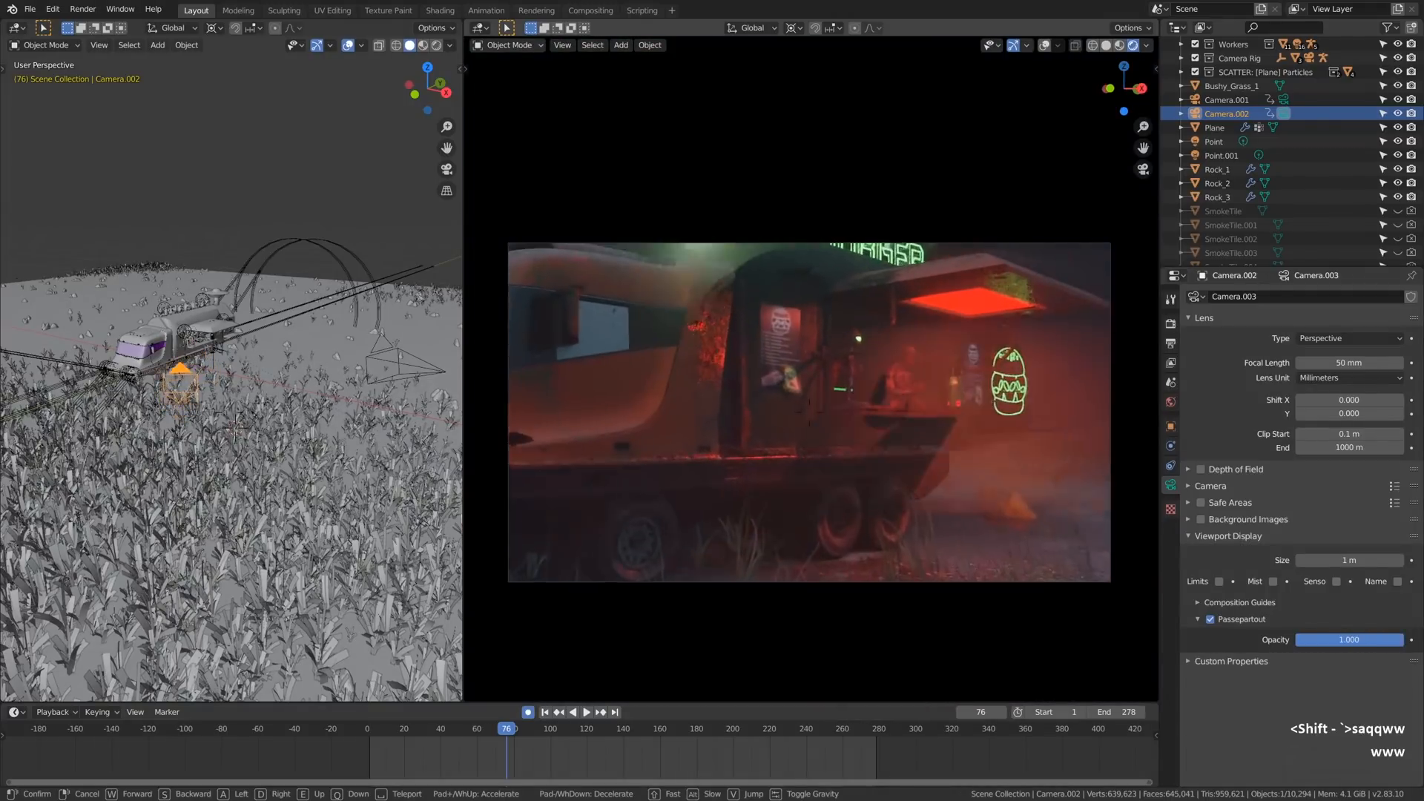
{"action": "left_click", "coordinate": [896, 363]}
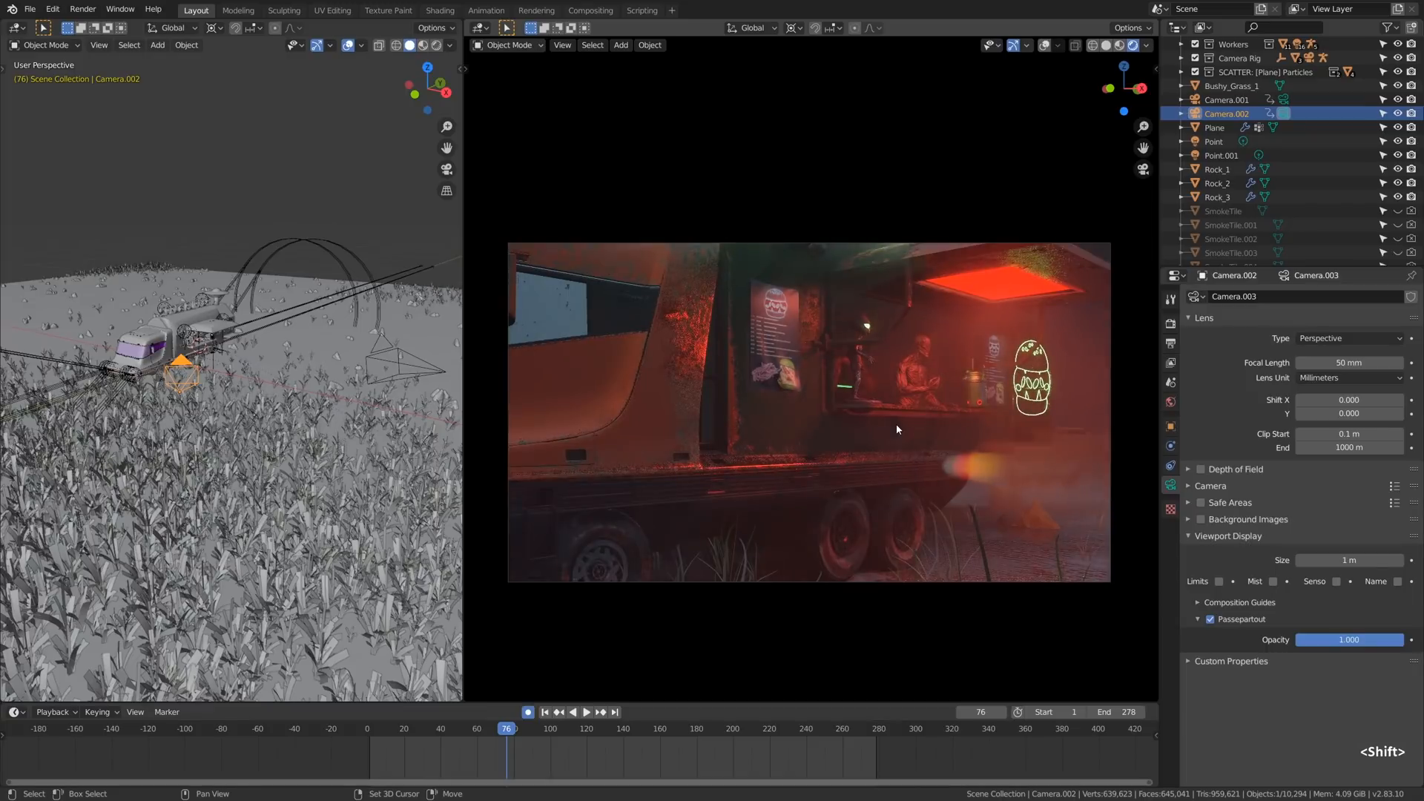
- Try a trackball rotation of the second camera in front of the serving window
{"action": "key", "text": "r"}
{"action": "key", "text": "r"}
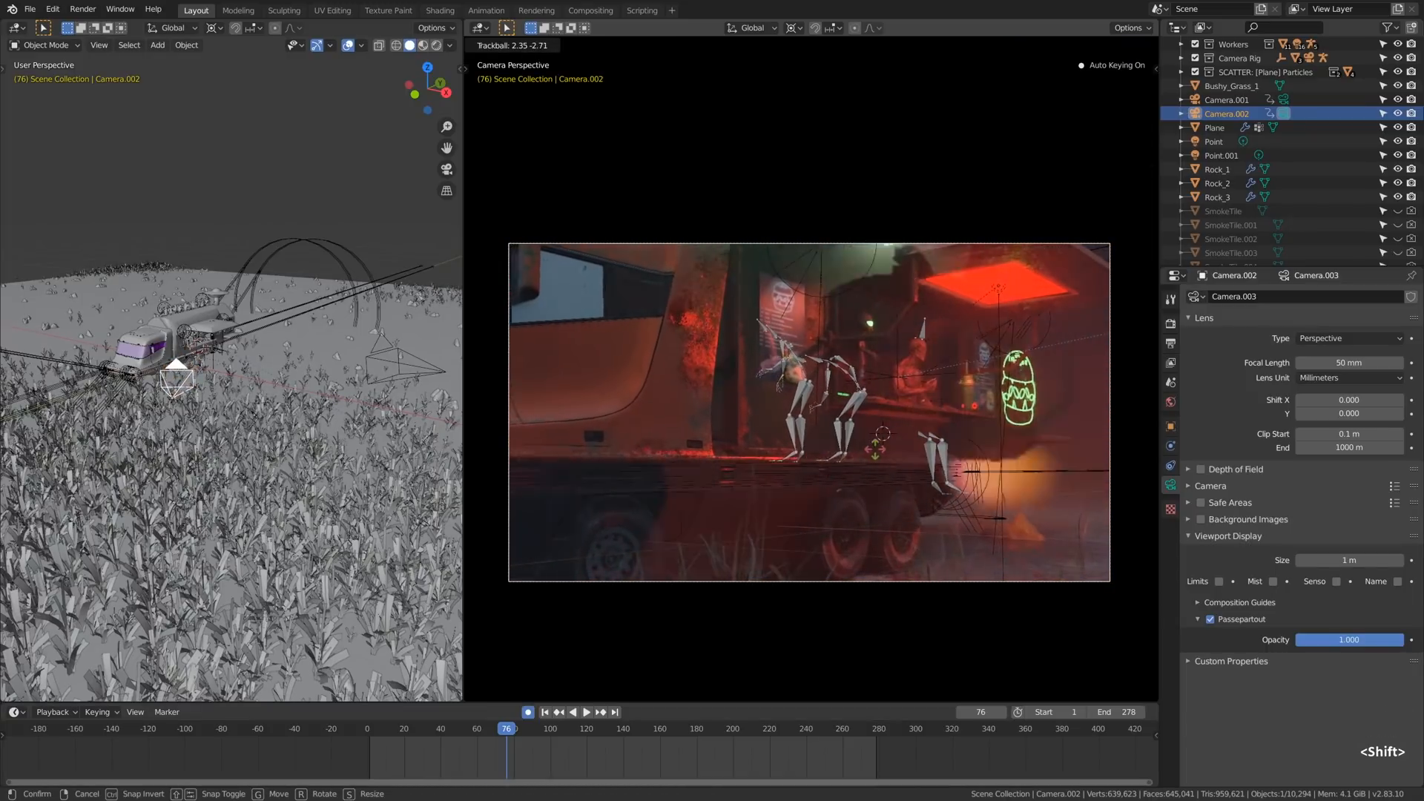
{"action": "left_click", "coordinate": [995, 322]}
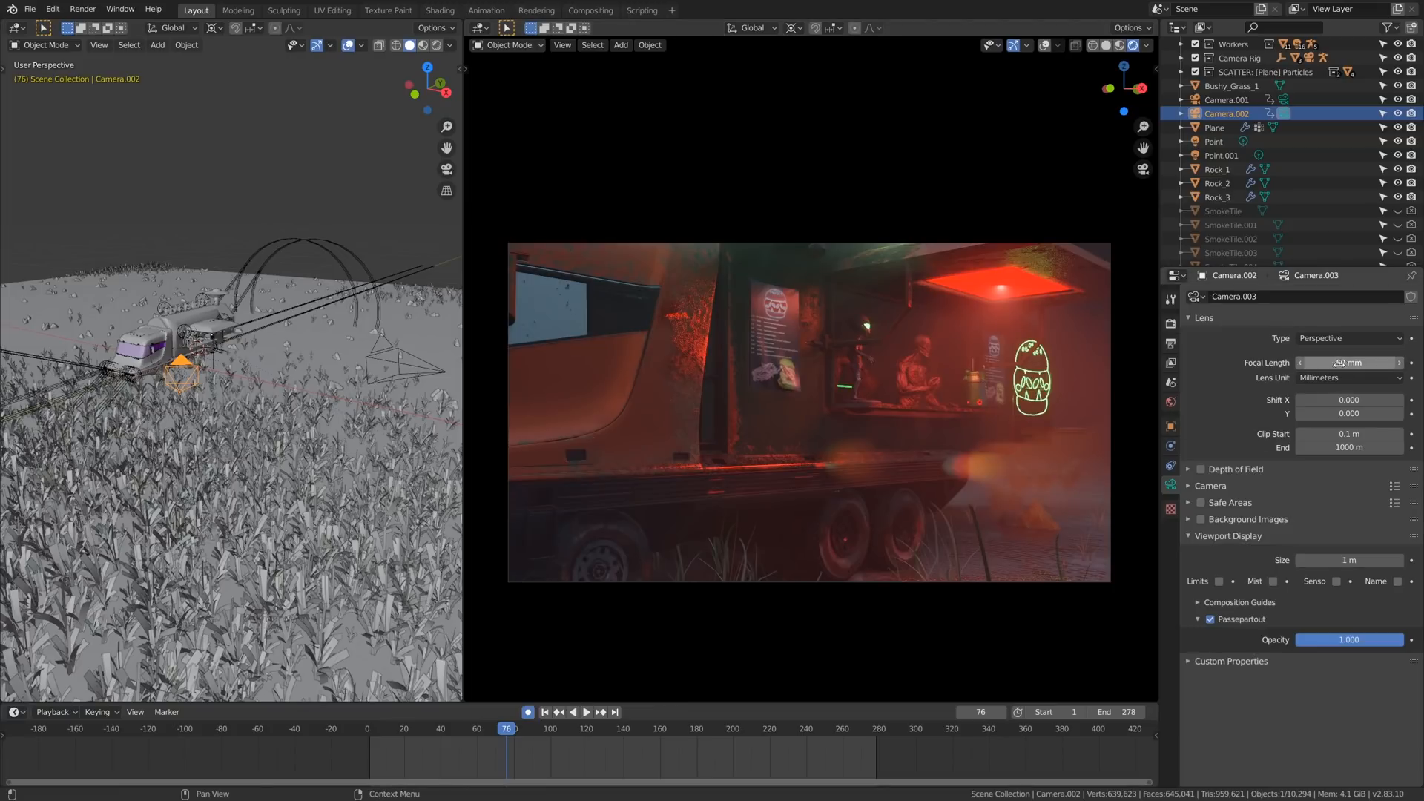
- Set the second camera's focal length to 24 mm and move it about -2.1 m along its local Z axis
{"action": "type", "text": "24"}
{"action": "key", "text": "Return"}
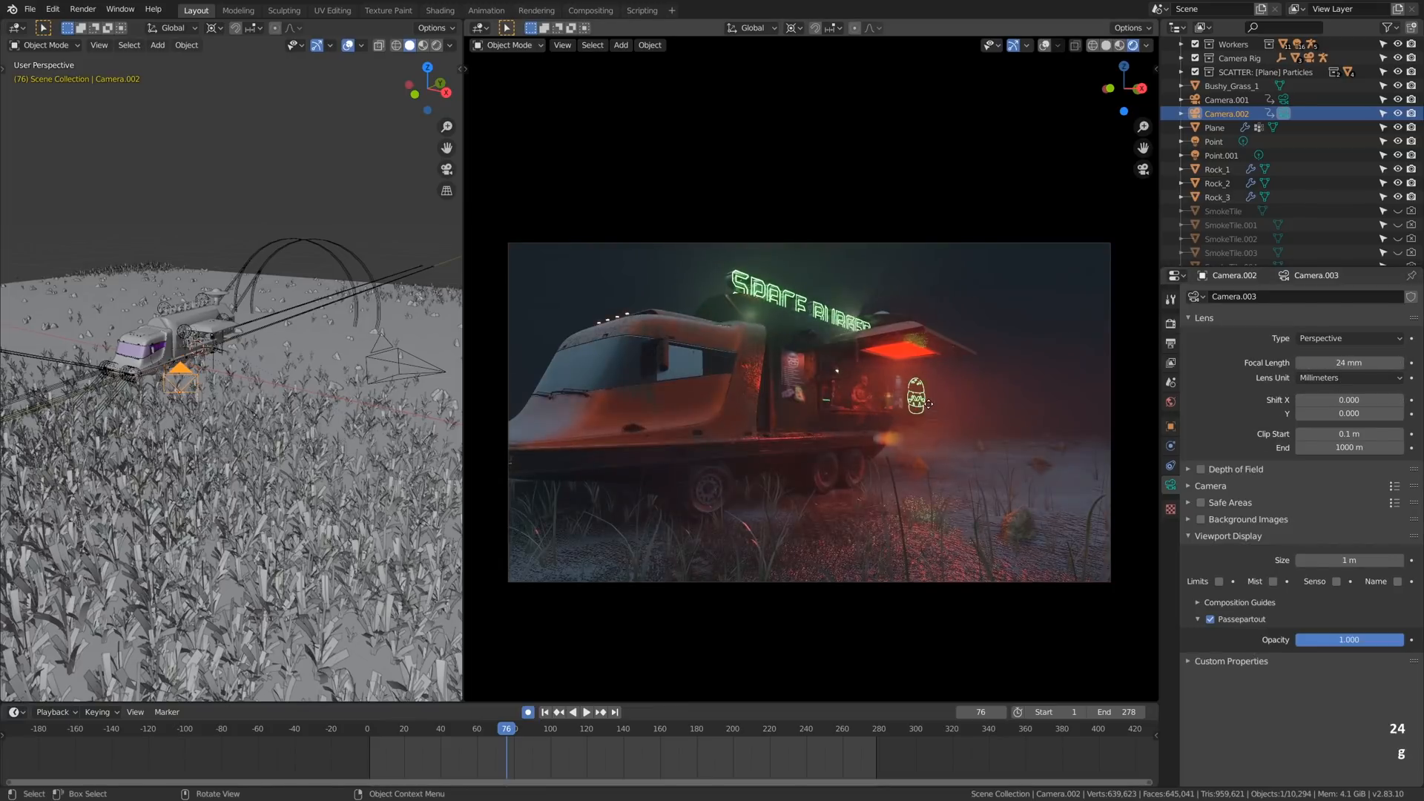
{"action": "key", "text": "g"}
{"action": "key", "text": "z"}
{"action": "key", "text": "z"}
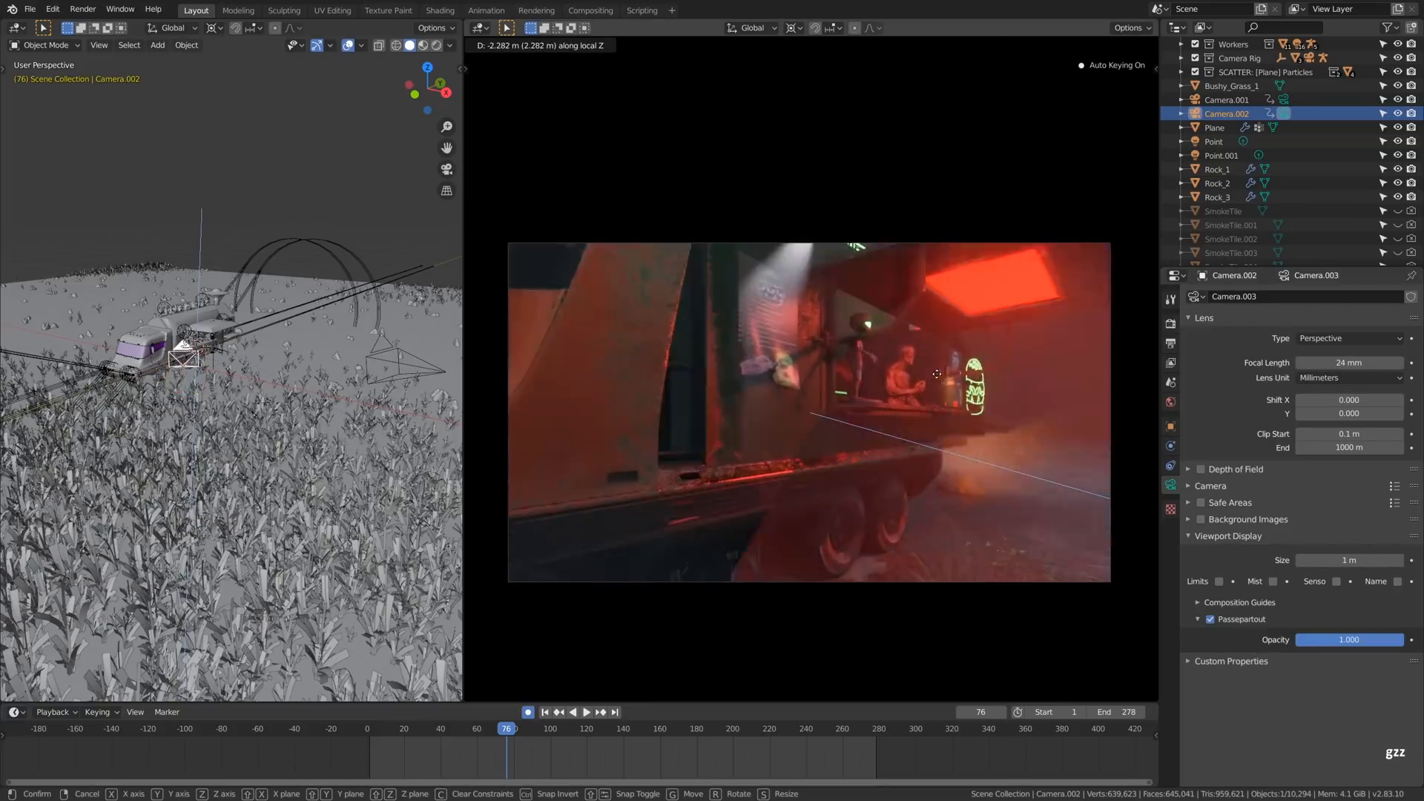
{"action": "left_click", "coordinate": [937, 382]}
- Reframe the second camera on the serving window and burger sign with a free move and a trackball rotation
{"action": "key", "text": "g"}
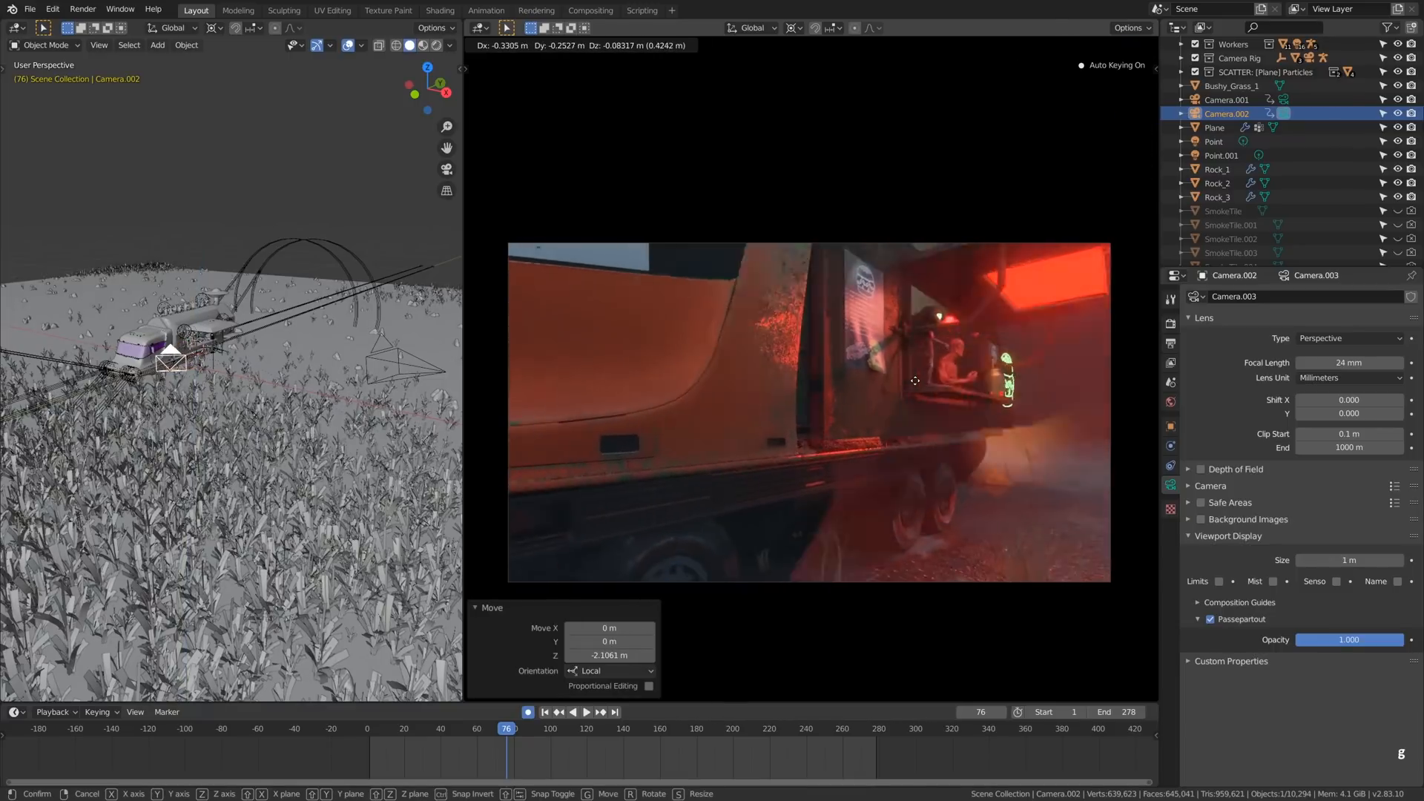
{"action": "left_click", "coordinate": [764, 412]}
{"action": "key", "text": "r"}
{"action": "key", "text": "r"}
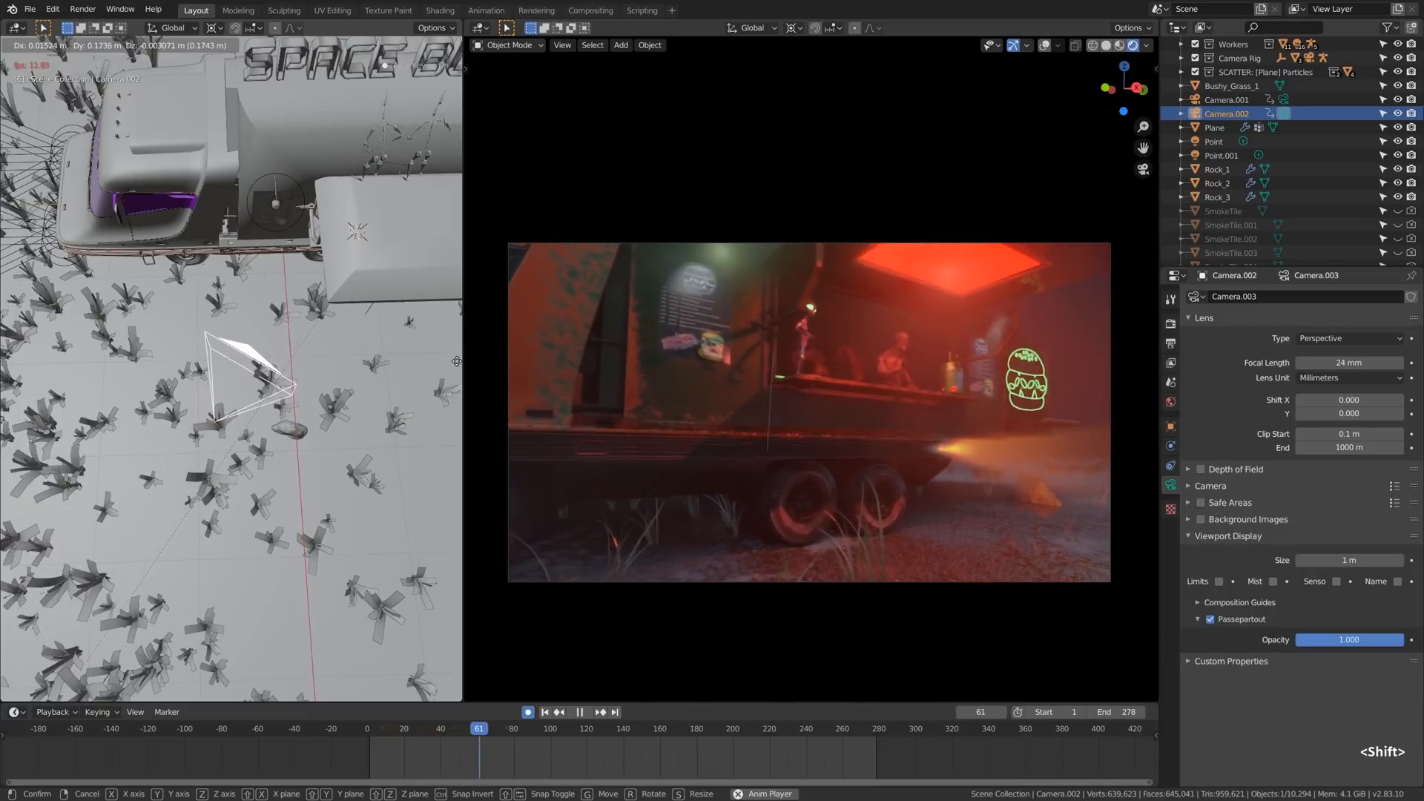
- Shift the second camera's recorded keyframes forward by about 61.6 frames in the Graph Editor and return that area to the 3D Viewport
{"action": "key", "text": "g"}
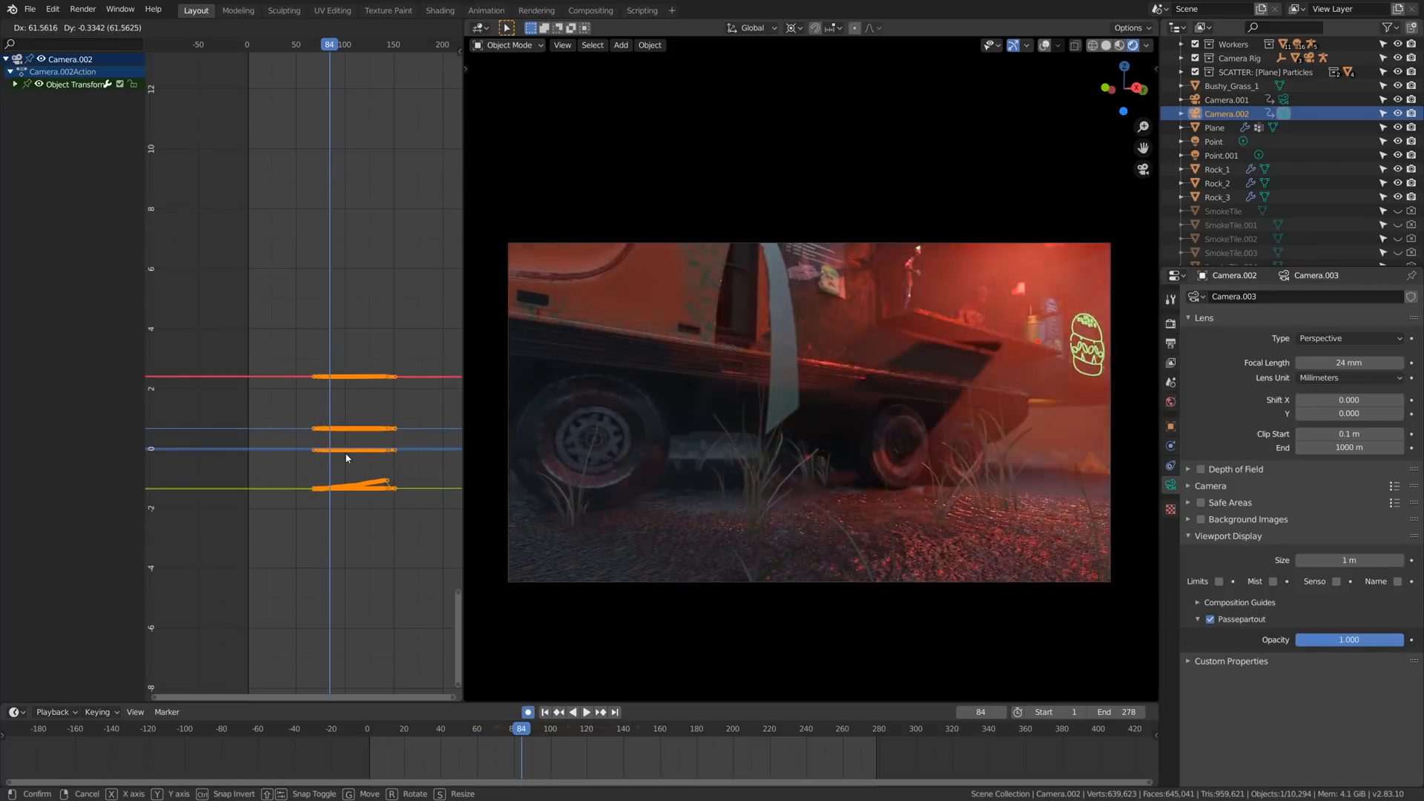
{"action": "left_click", "coordinate": [345, 452]}
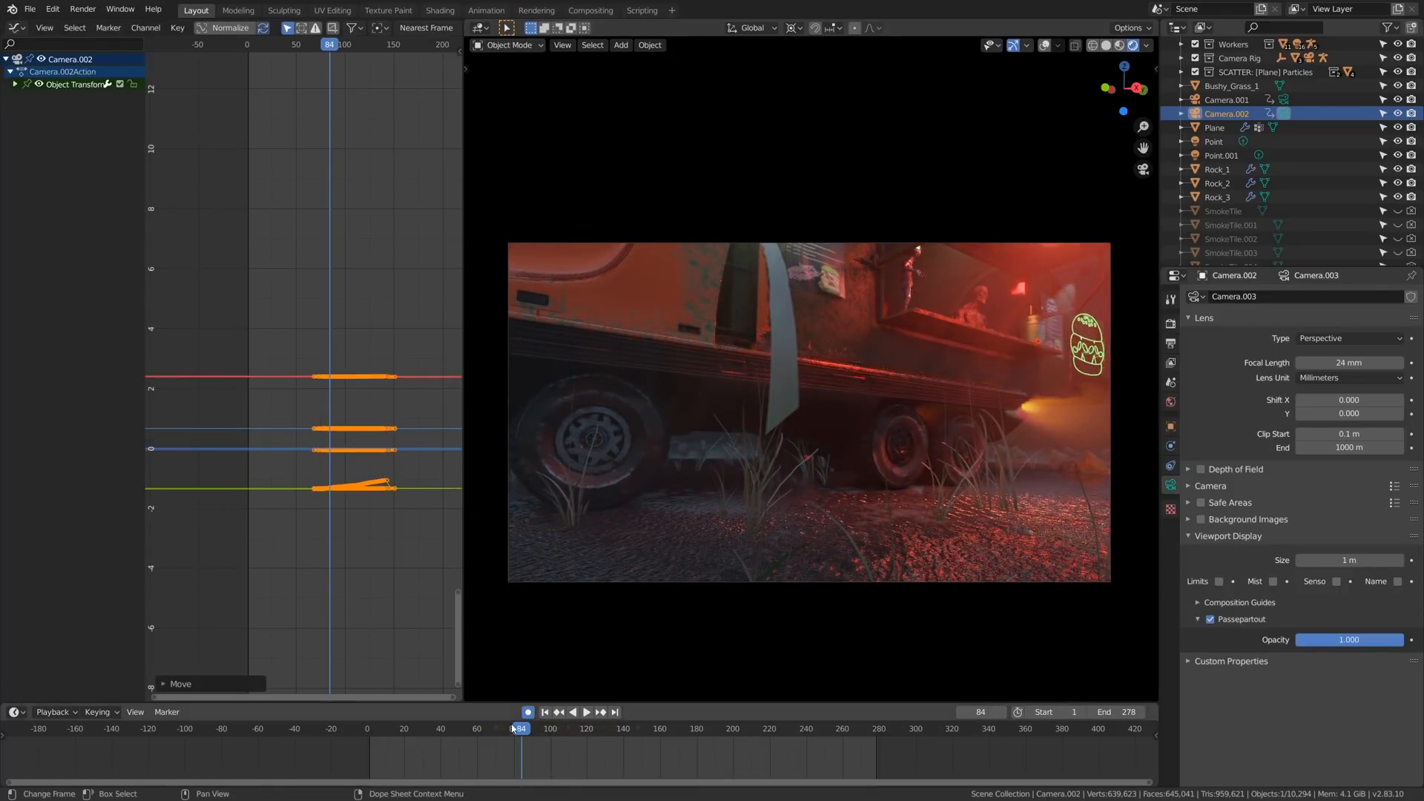
{"action": "key", "text": "shift+F5"}
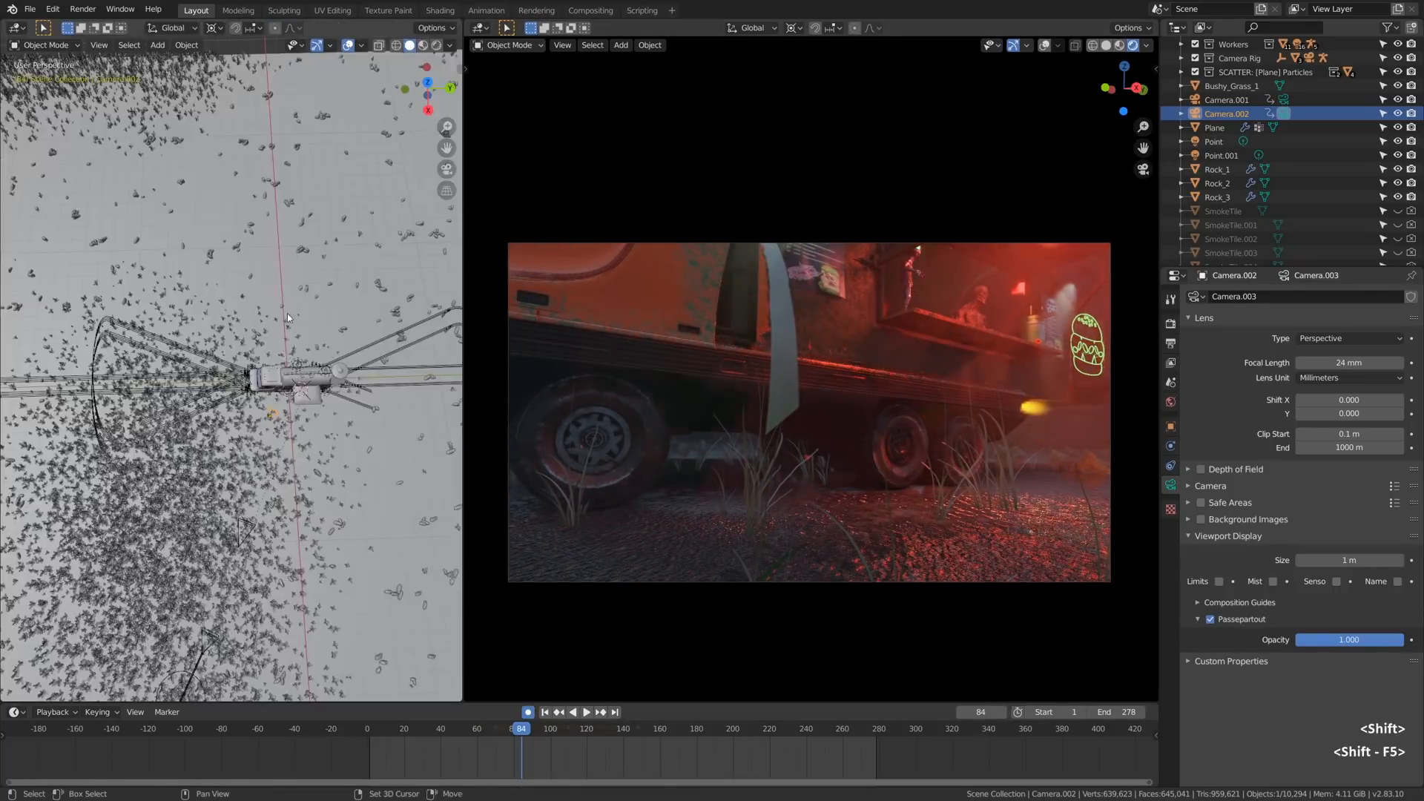
- Play the animation through the first camera, select the second camera and make it active during playback
{"action": "key", "text": "shift+space"}
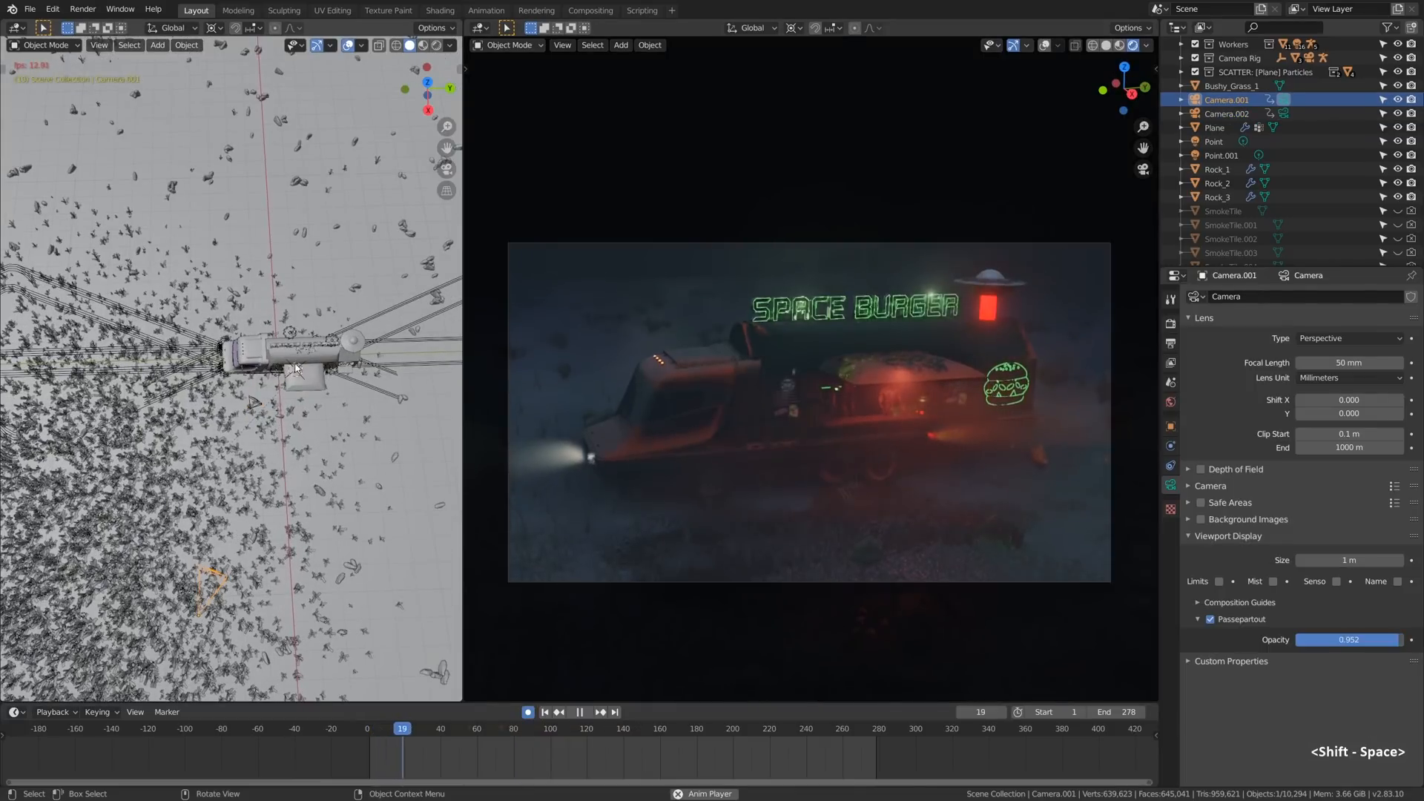
{"action": "left_click", "coordinate": [255, 404]}
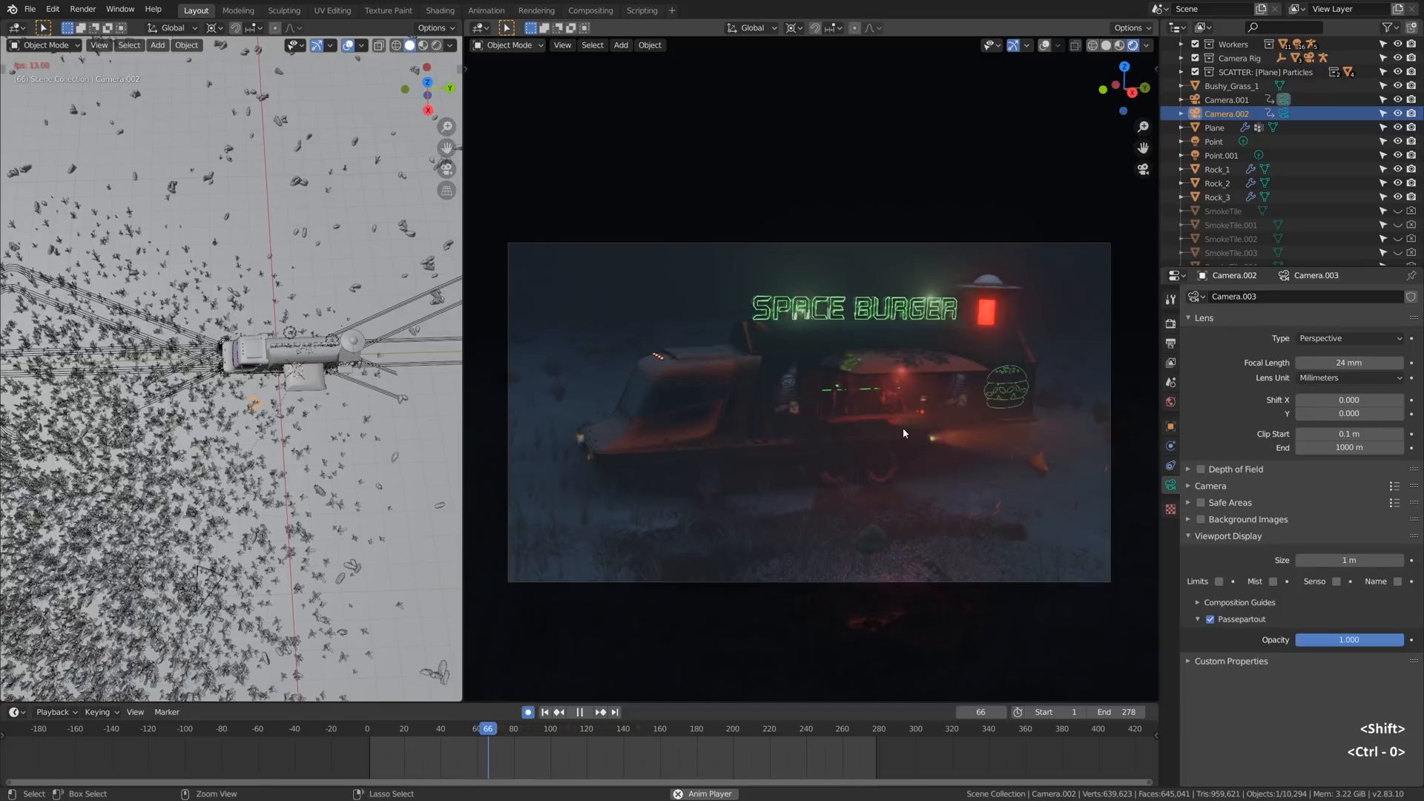
{"action": "key", "text": "ctrl+KP_0"}
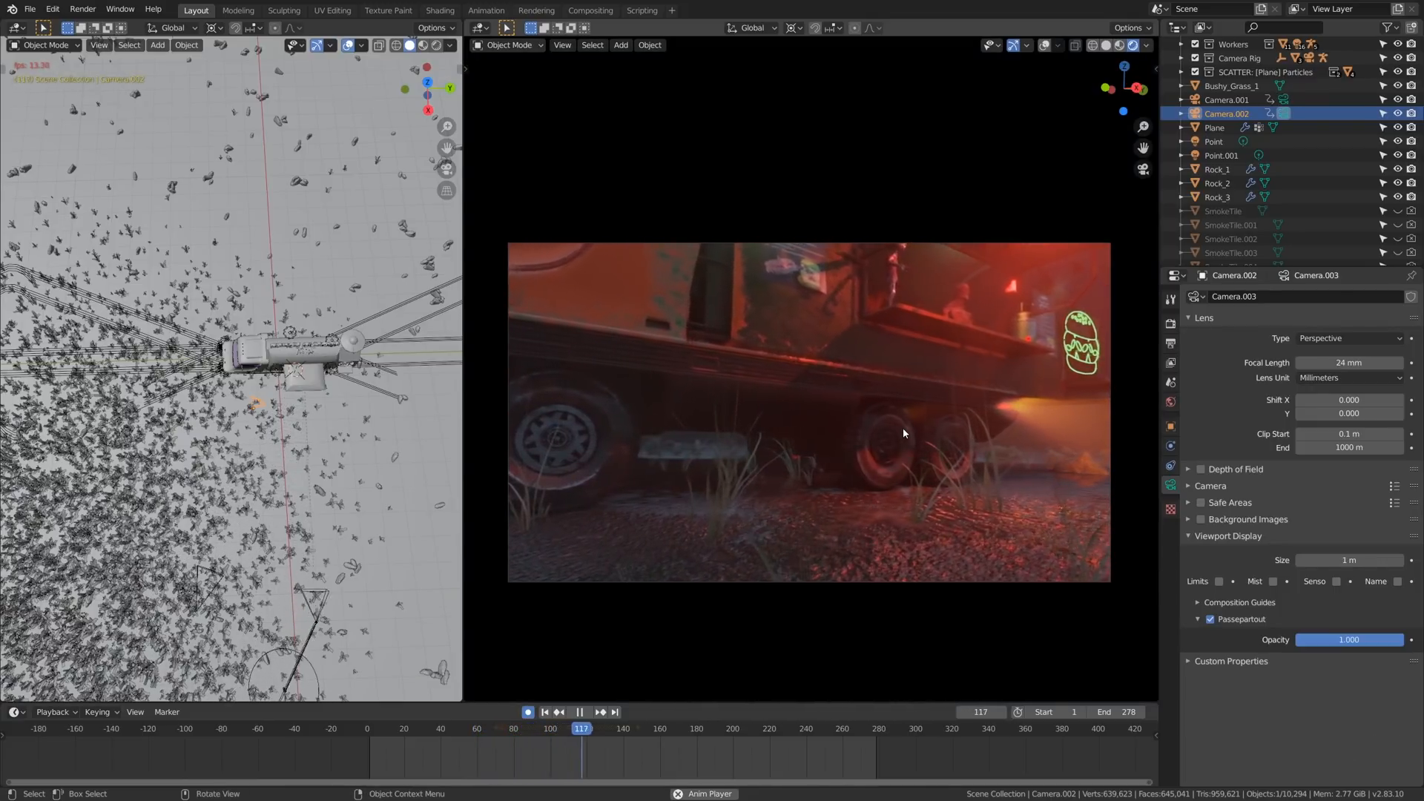
{"action": "key", "text": "shift+grave"}
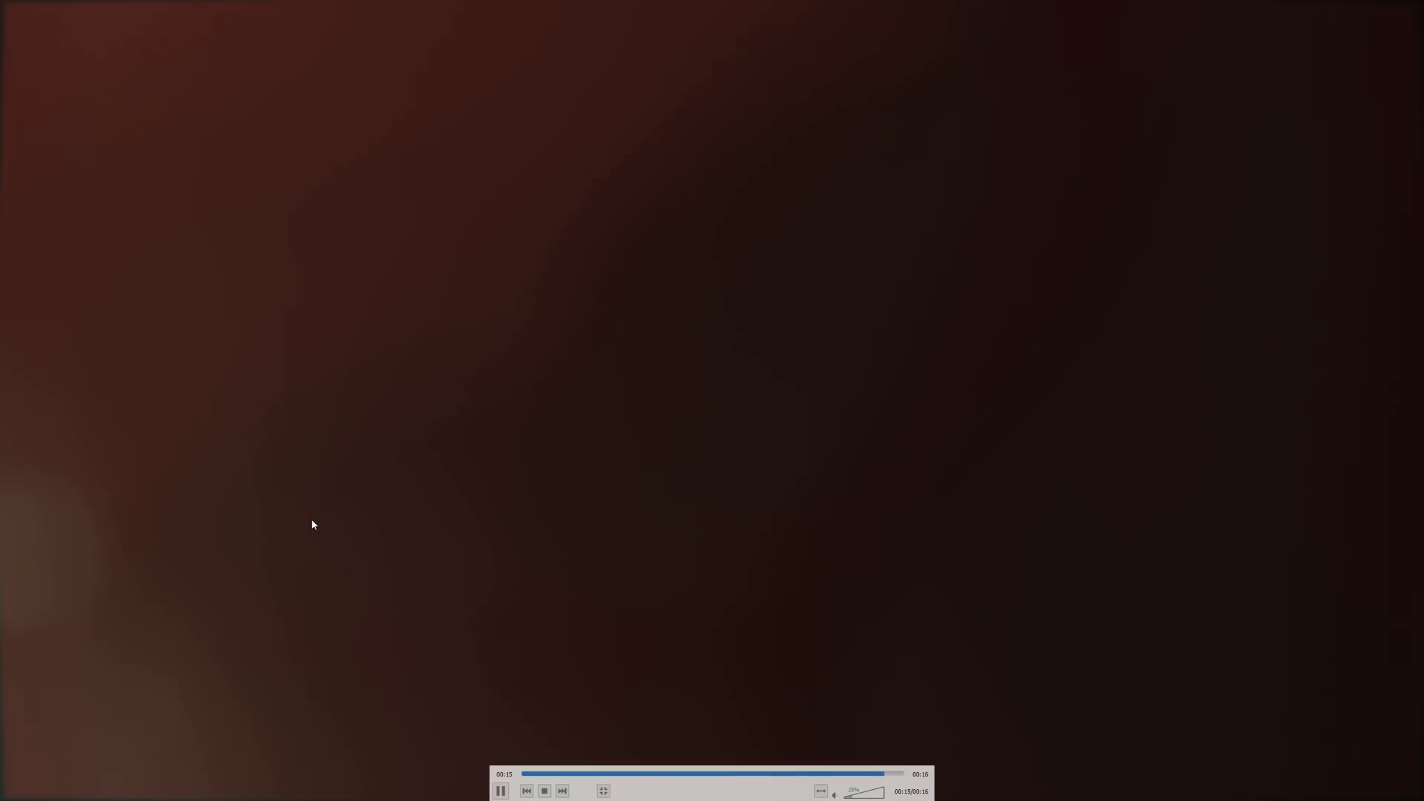
- Switch from the video player to the Blender window with the Mech Eng branching coral-like scene and go to frame 81
{"action": "key", "text": "alt+Tab"}
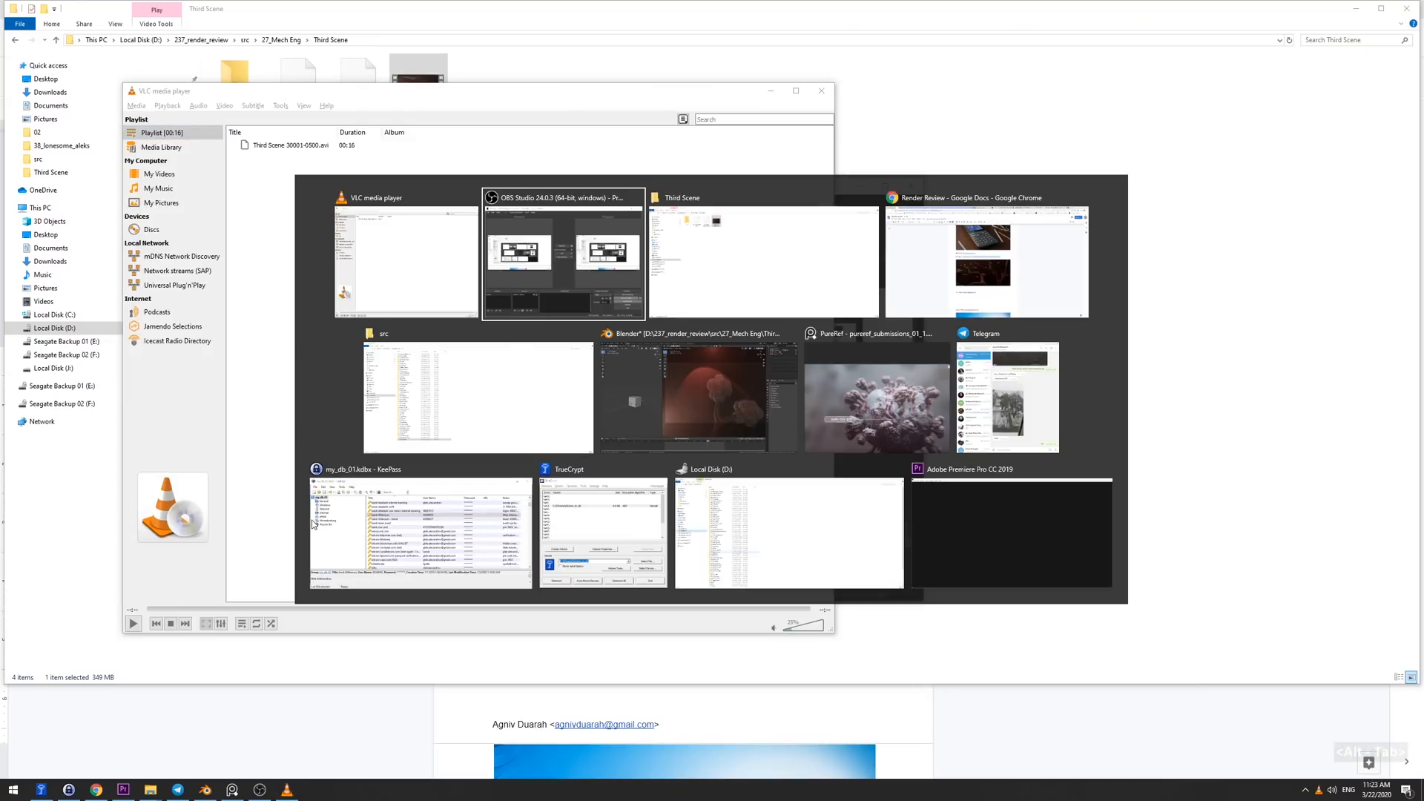
{"action": "left_click", "coordinate": [767, 407]}
{"action": "key", "text": "alt+Tab"}
{"action": "key", "text": "alt+Tab"}
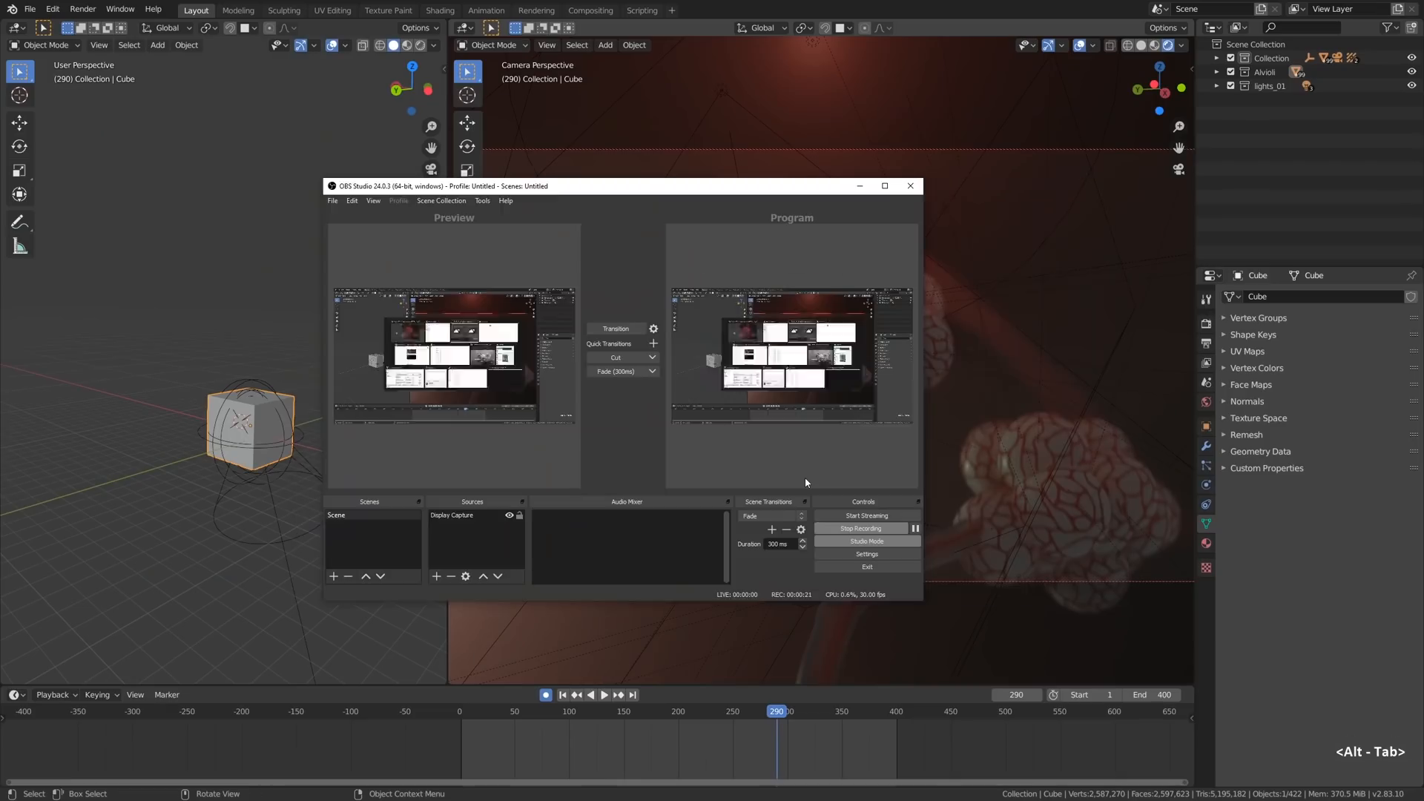
{"action": "left_click", "coordinate": [845, 424]}
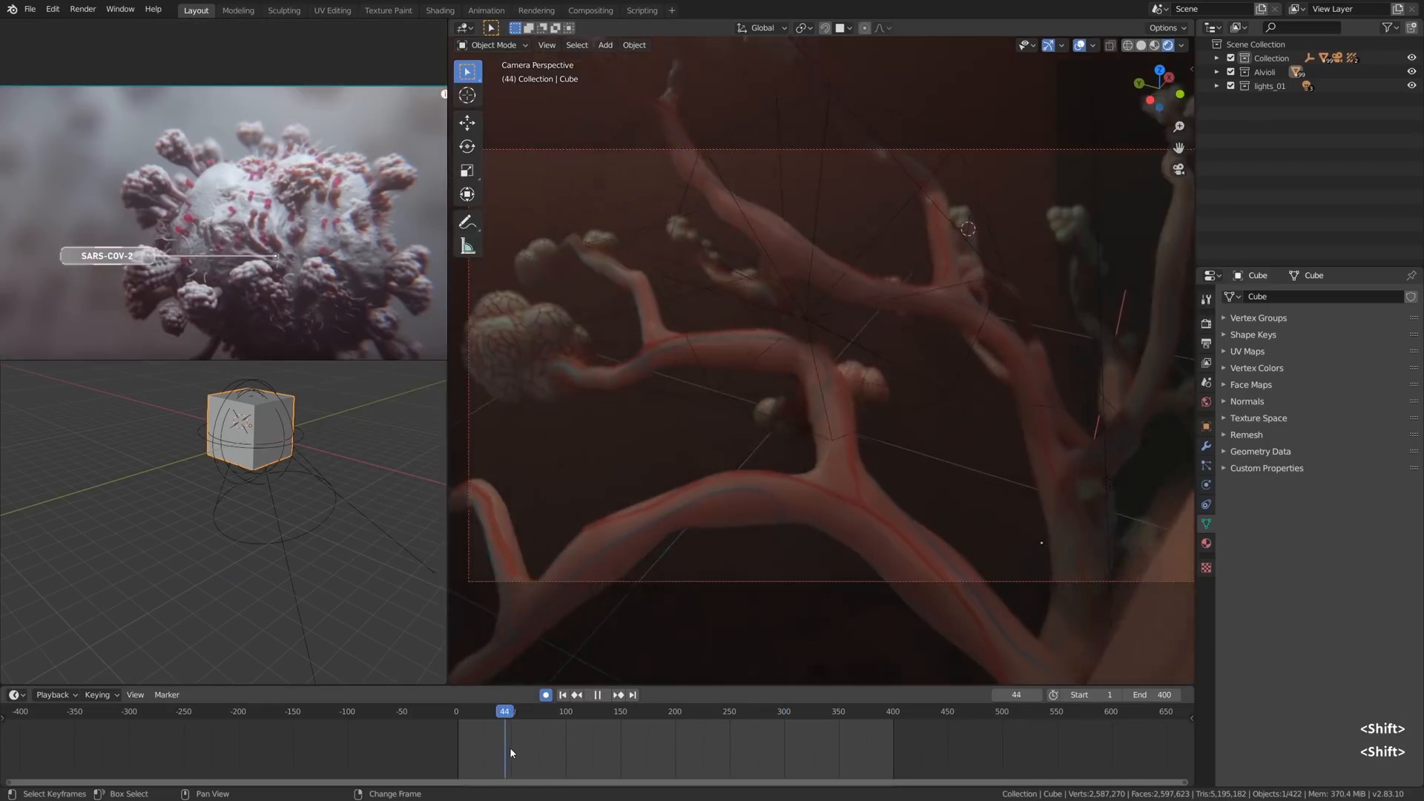
{"action": "right_click_drag", "start_coordinate": [509, 748], "coordinate": [545, 744], "text": "shift"}
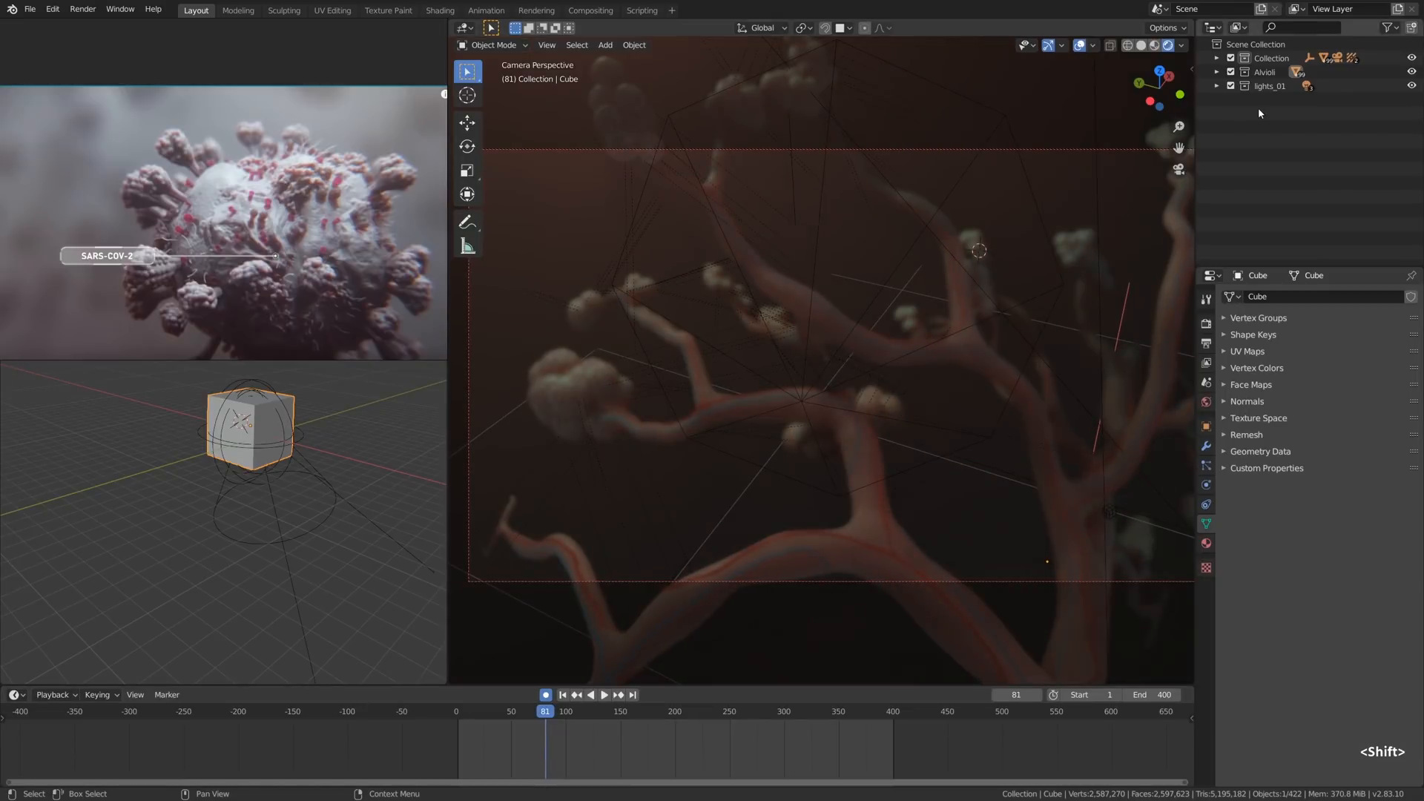
- Exclude the lights_01 collection from the view layer and bake the Eevee indirect lighting
{"action": "left_click", "coordinate": [1232, 88]}
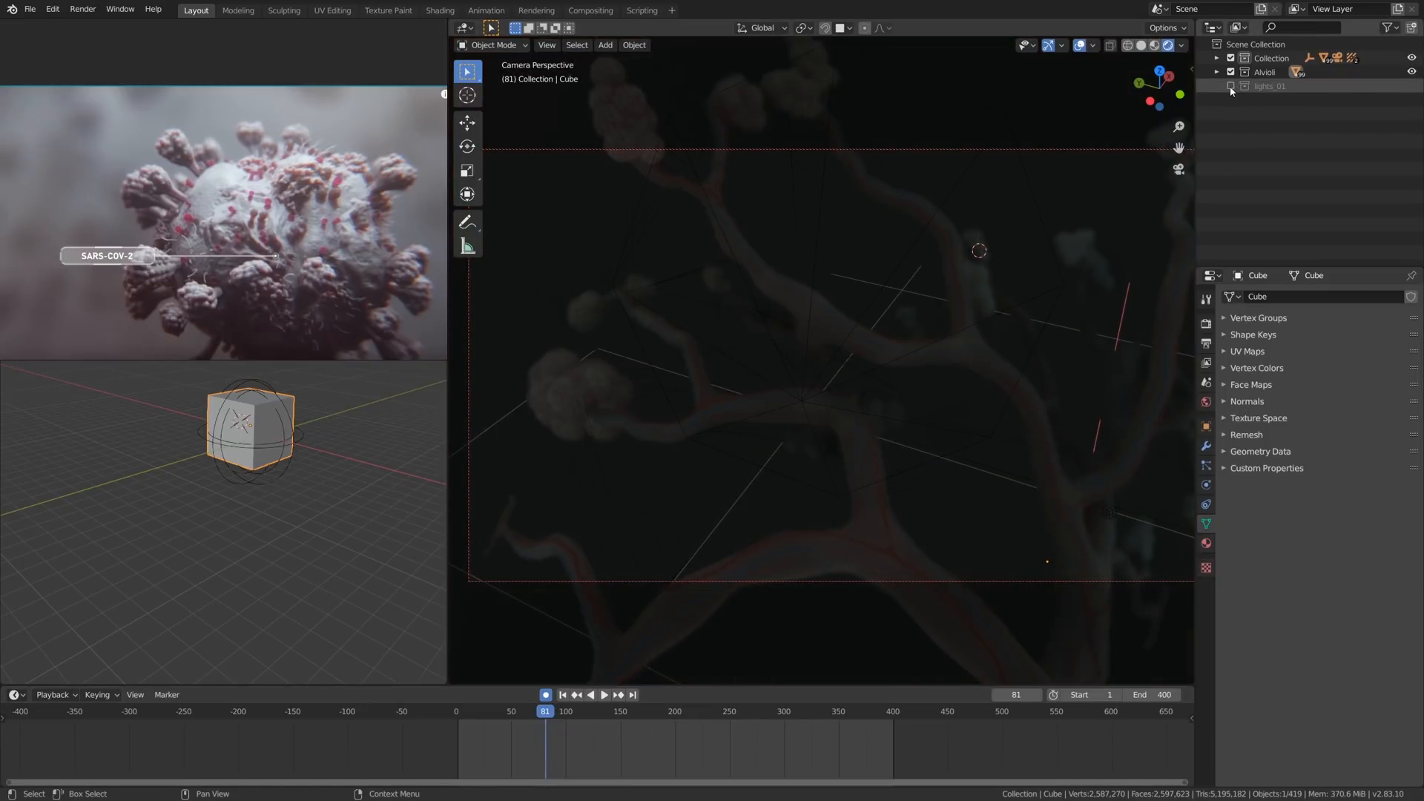
{"action": "left_click", "coordinate": [1207, 324]}
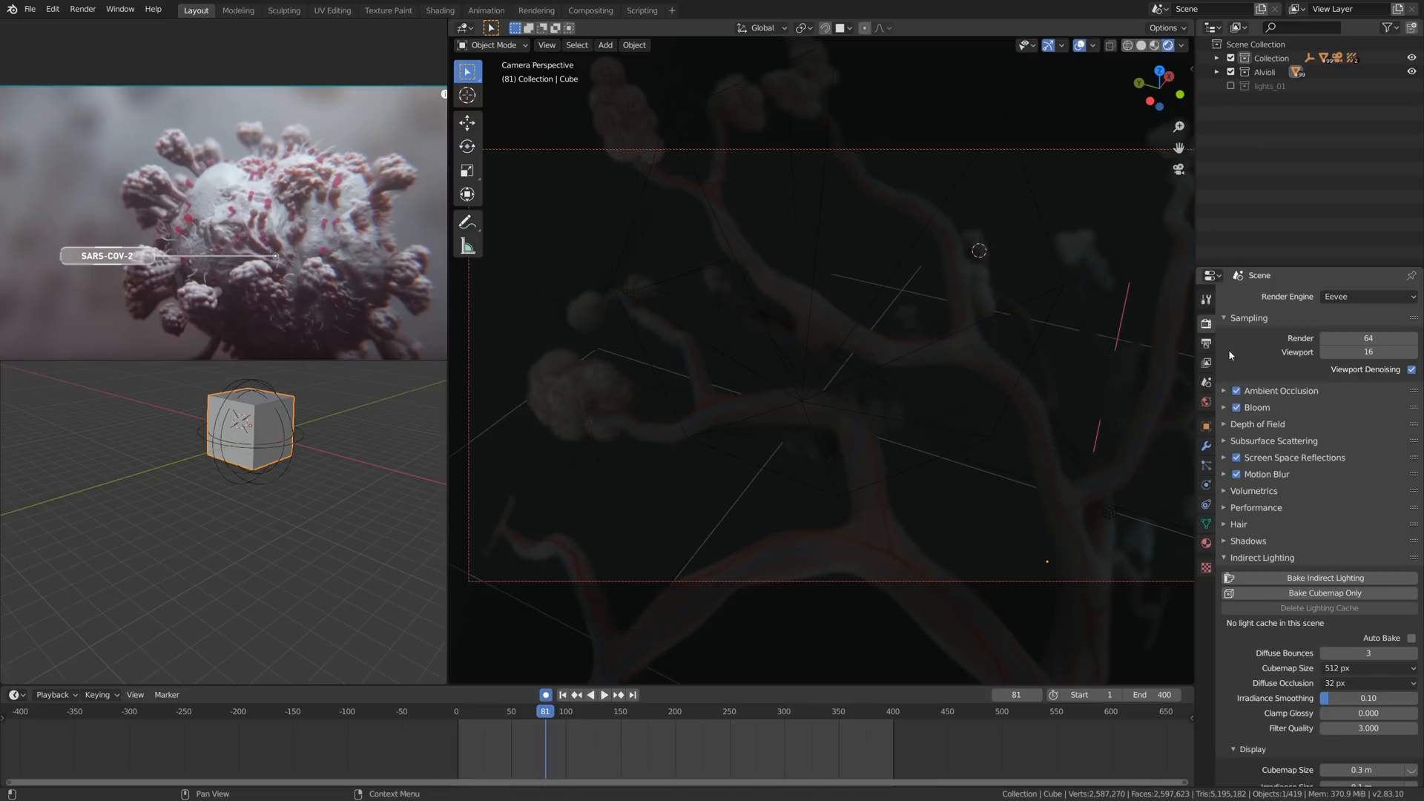
{"action": "left_click", "coordinate": [1327, 579]}
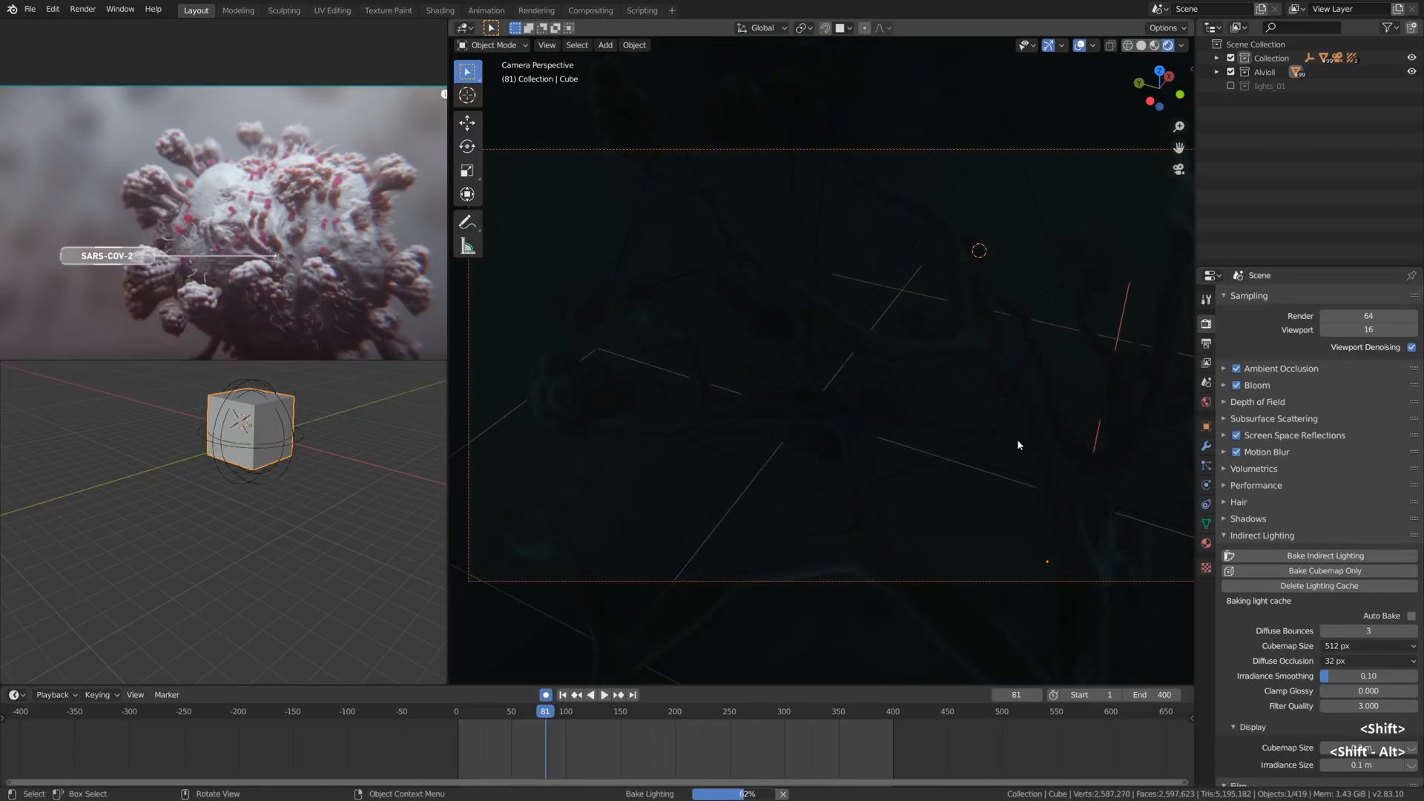
- Add an area light to the scene
{"action": "left_click_drag", "start_coordinate": [988, 460], "coordinate": [985, 464], "text": "alt+shift"}
{"action": "scroll", "coordinate": [252, 400], "scroll_direction": "up", "scroll_amount": 3}
{"action": "right_click", "coordinate": [252, 401], "text": "shift"}
{"action": "key", "text": "shift+a"}
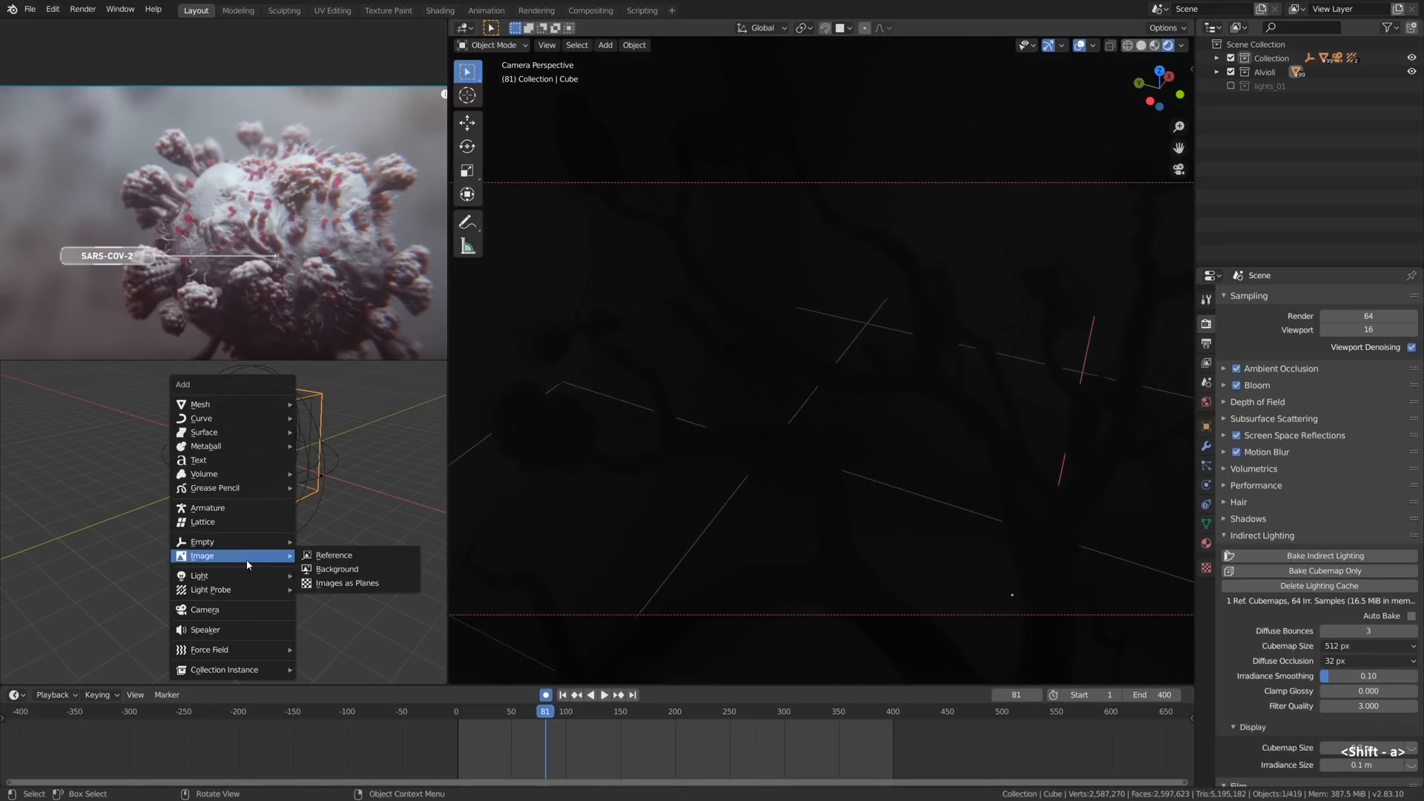
{"action": "mouse_move", "coordinate": [249, 578]}
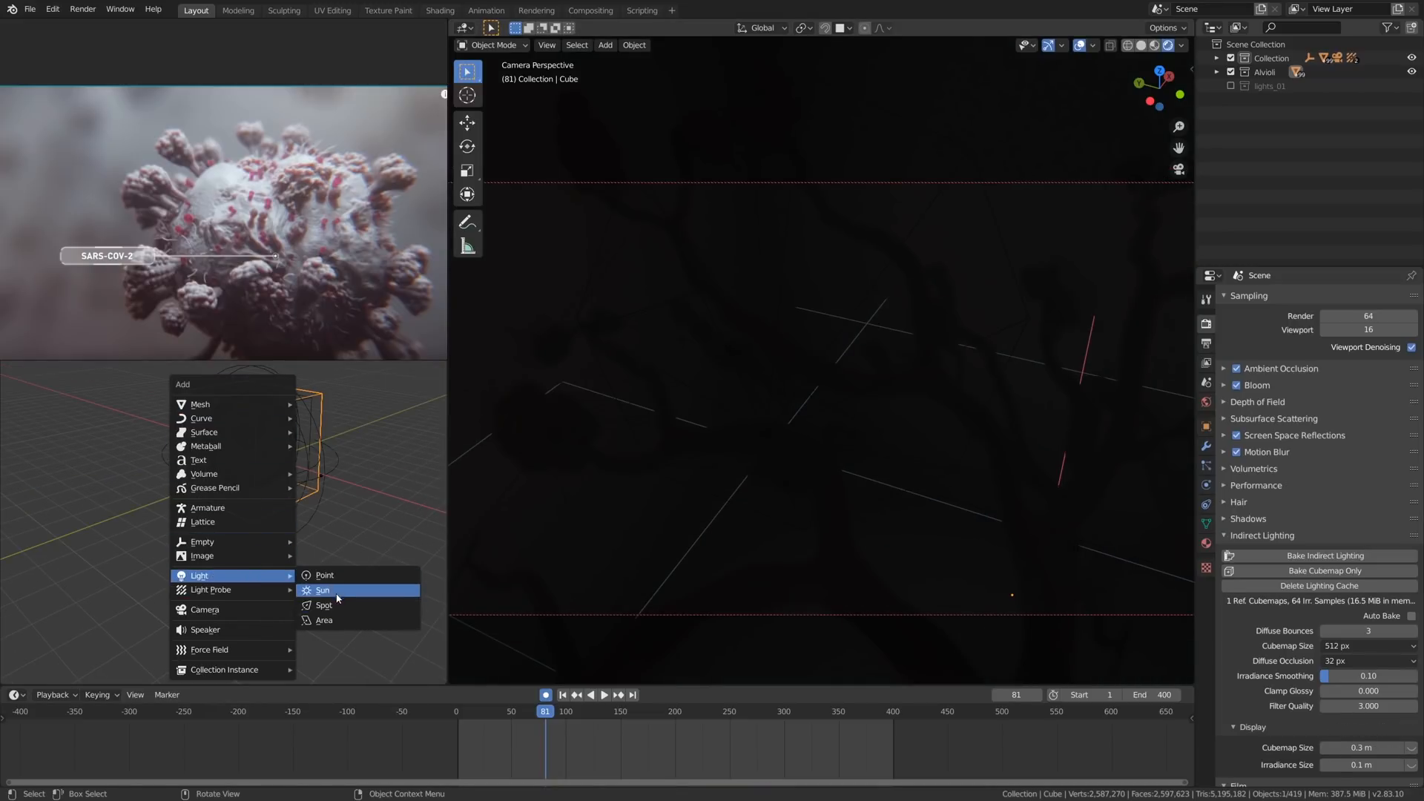
{"action": "left_click", "coordinate": [337, 623]}
- Move the area light to the upper part of the wireframe sphere and trackball-rotate it to shine diagonally across the branches
{"action": "scroll", "coordinate": [264, 416], "scroll_direction": "up", "scroll_amount": 5}
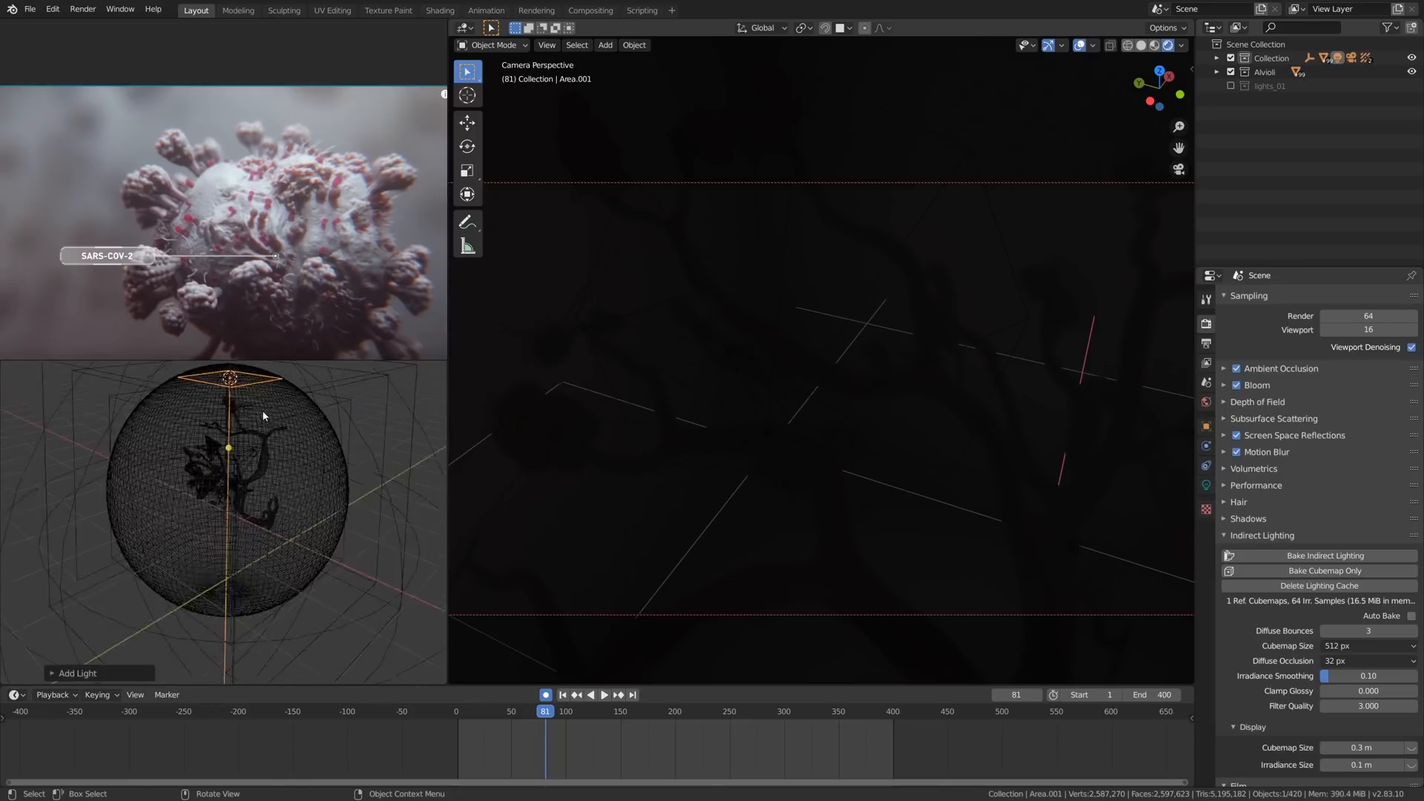
{"action": "left_click_drag", "start_coordinate": [264, 416], "coordinate": [245, 449], "text": "alt"}
{"action": "key", "text": "g"}
{"action": "left_click", "coordinate": [227, 486]}
{"action": "scroll", "coordinate": [227, 486], "scroll_direction": "down", "scroll_amount": 2}
{"action": "key", "text": "r"}
{"action": "key", "text": "r"}
{"action": "left_click", "coordinate": [257, 446]}
{"action": "key", "text": "g"}
{"action": "left_click", "coordinate": [250, 439]}
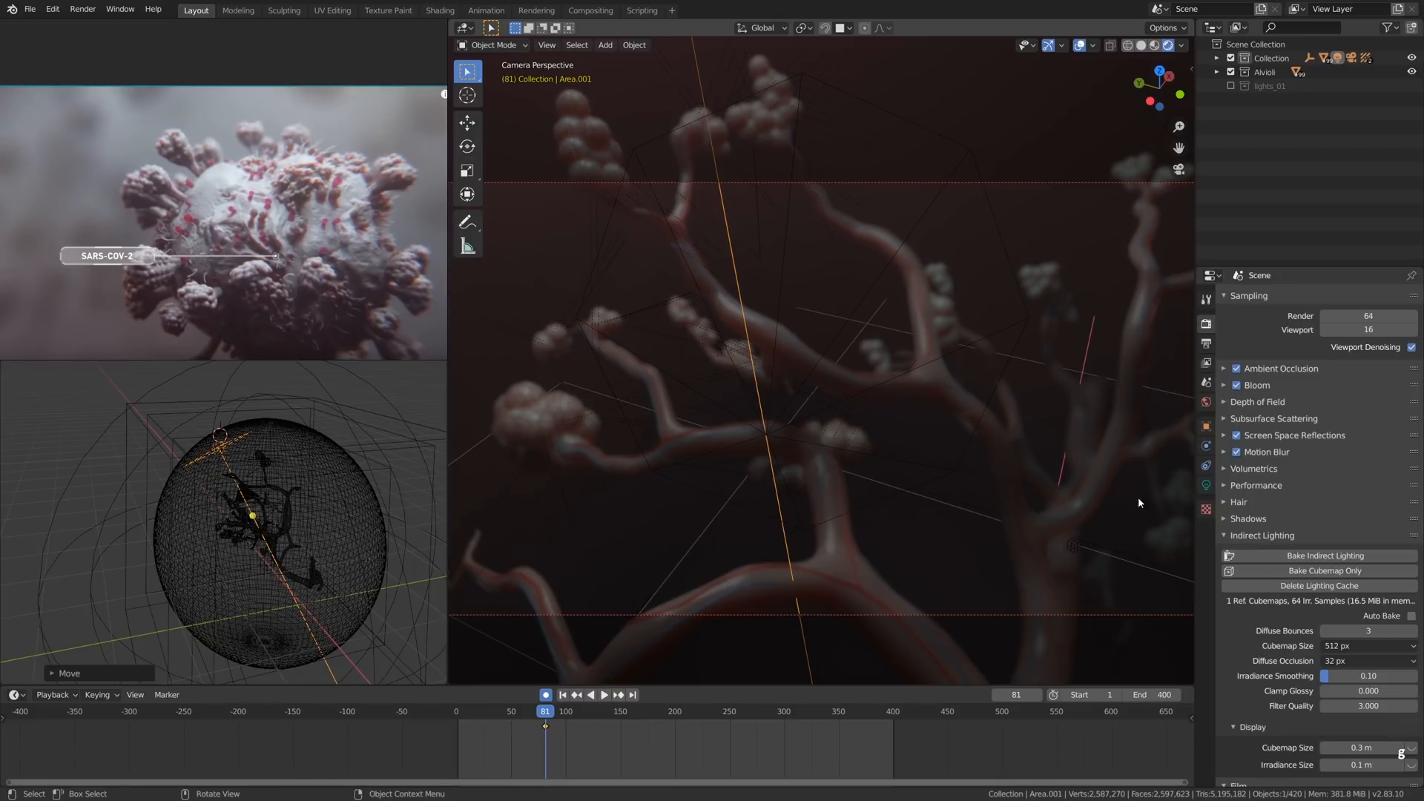
- Change the area light's shape to Disk and raise its power to about 45.8 W
{"action": "left_click", "coordinate": [1206, 486]}
{"action": "left_click", "coordinate": [1341, 421]}
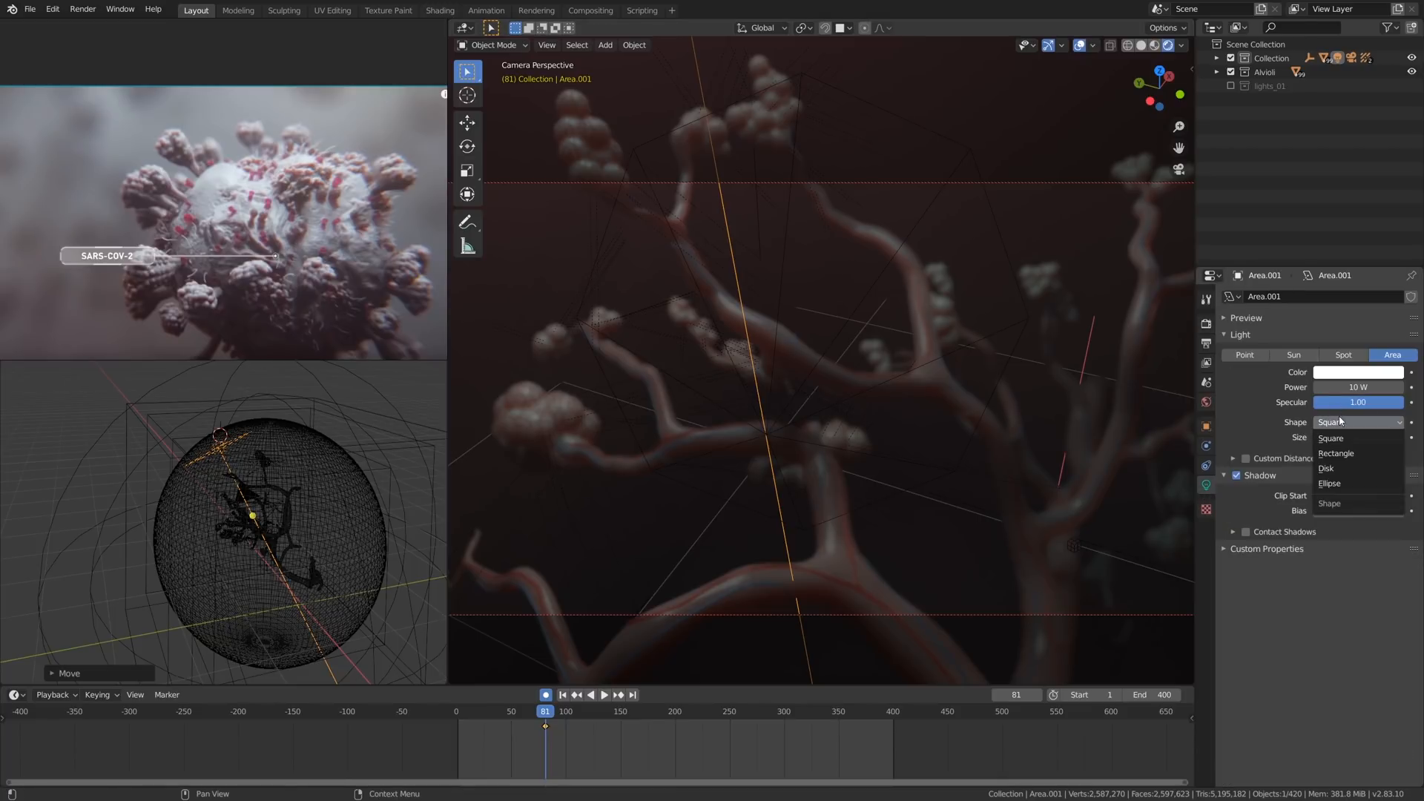
{"action": "left_click", "coordinate": [1334, 469]}
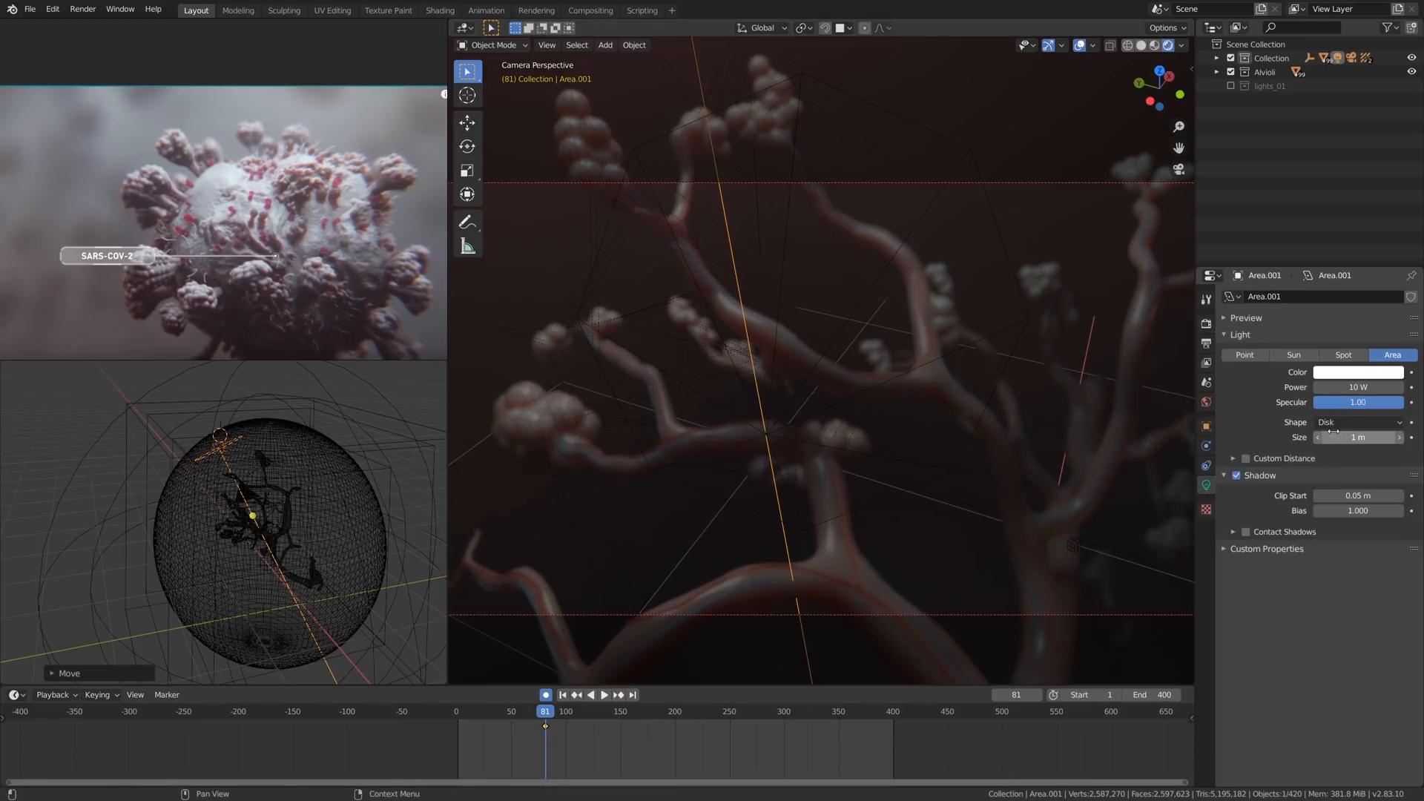
{"action": "left_click_drag", "start_coordinate": [1346, 388], "coordinate": [1361, 387]}
{"action": "left_click_drag", "start_coordinate": [1359, 387], "coordinate": [1381, 387]}
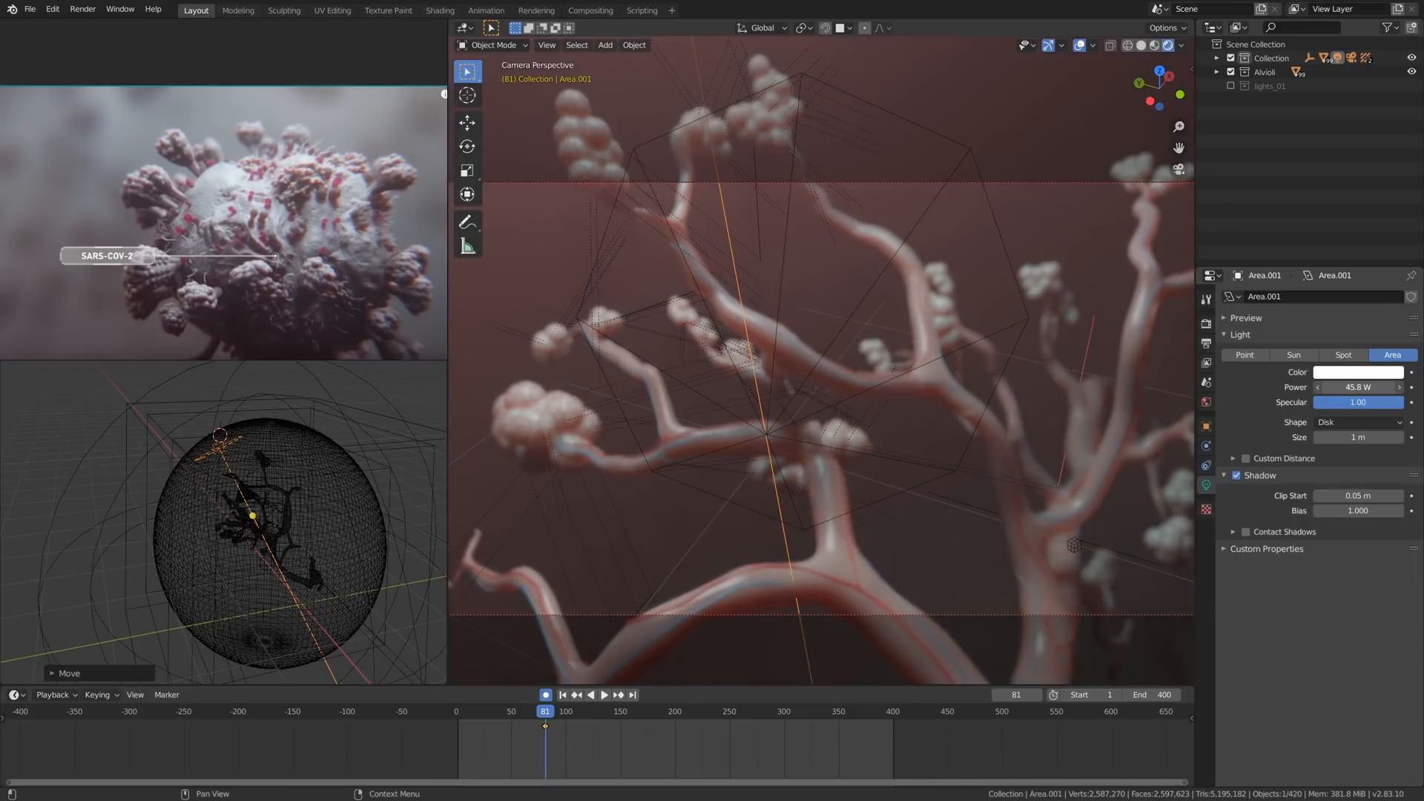
- Enlarge the disk area light to 3.06 m, reposition it over the sphere and enable its contact shadows
{"action": "left_click_drag", "start_coordinate": [1358, 437], "coordinate": [1389, 437]}
{"action": "middle_click_drag", "start_coordinate": [248, 476], "coordinate": [192, 446]}
{"action": "key", "text": "g"}
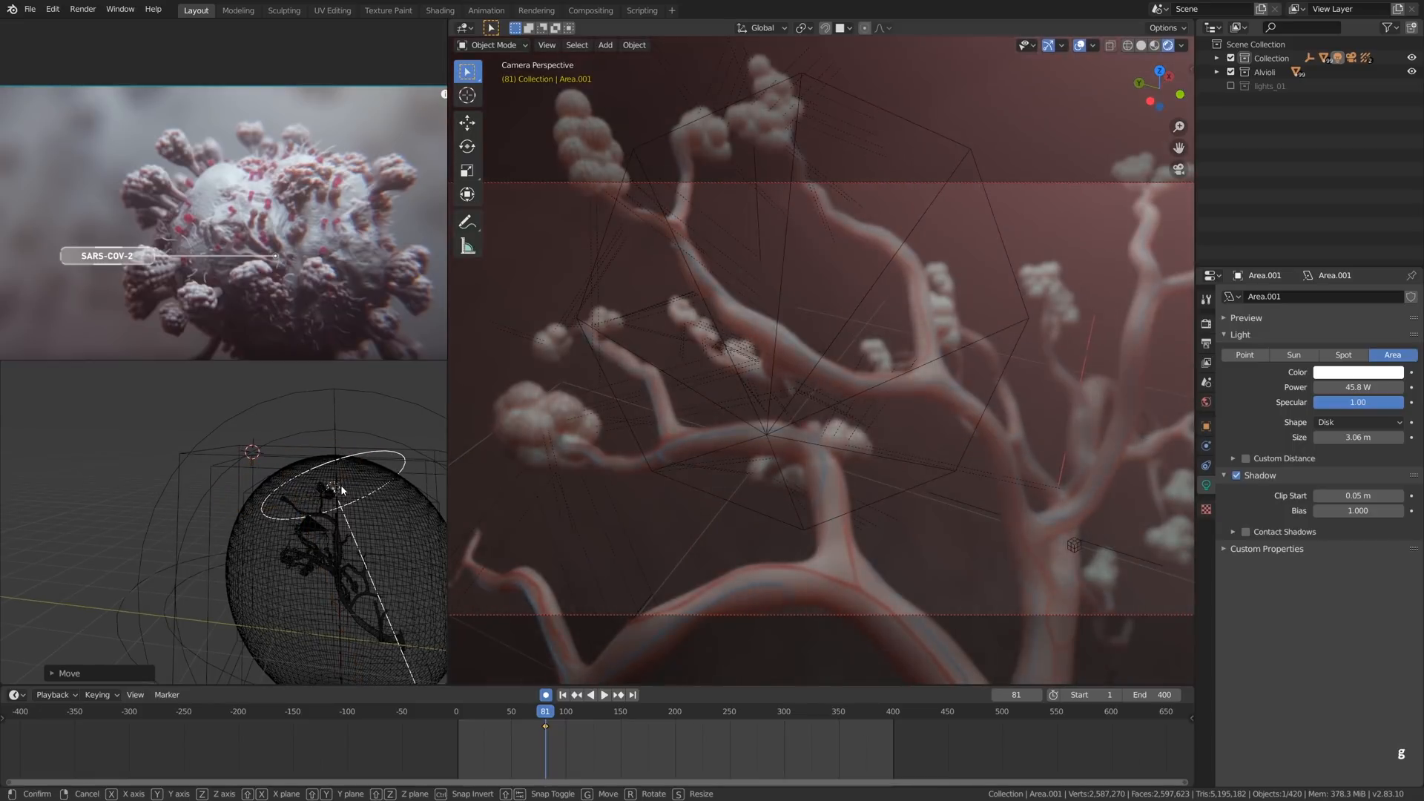
{"action": "left_click", "coordinate": [580, 555]}
{"action": "right_click_drag", "start_coordinate": [577, 760], "coordinate": [730, 758], "text": "shift"}
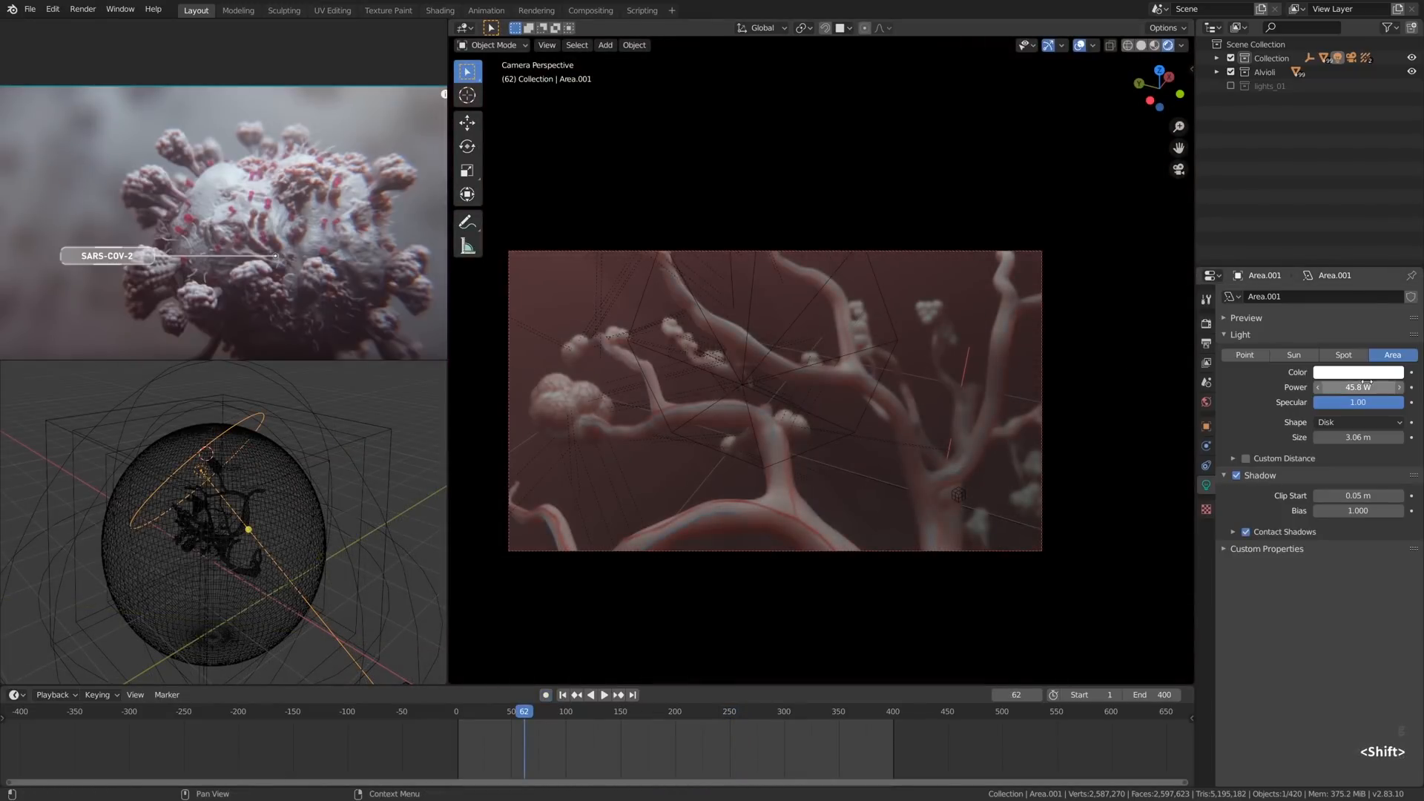
- Tint the area light pale blue with hue 0.560 and saturation 0.190
{"action": "left_click", "coordinate": [1362, 373]}
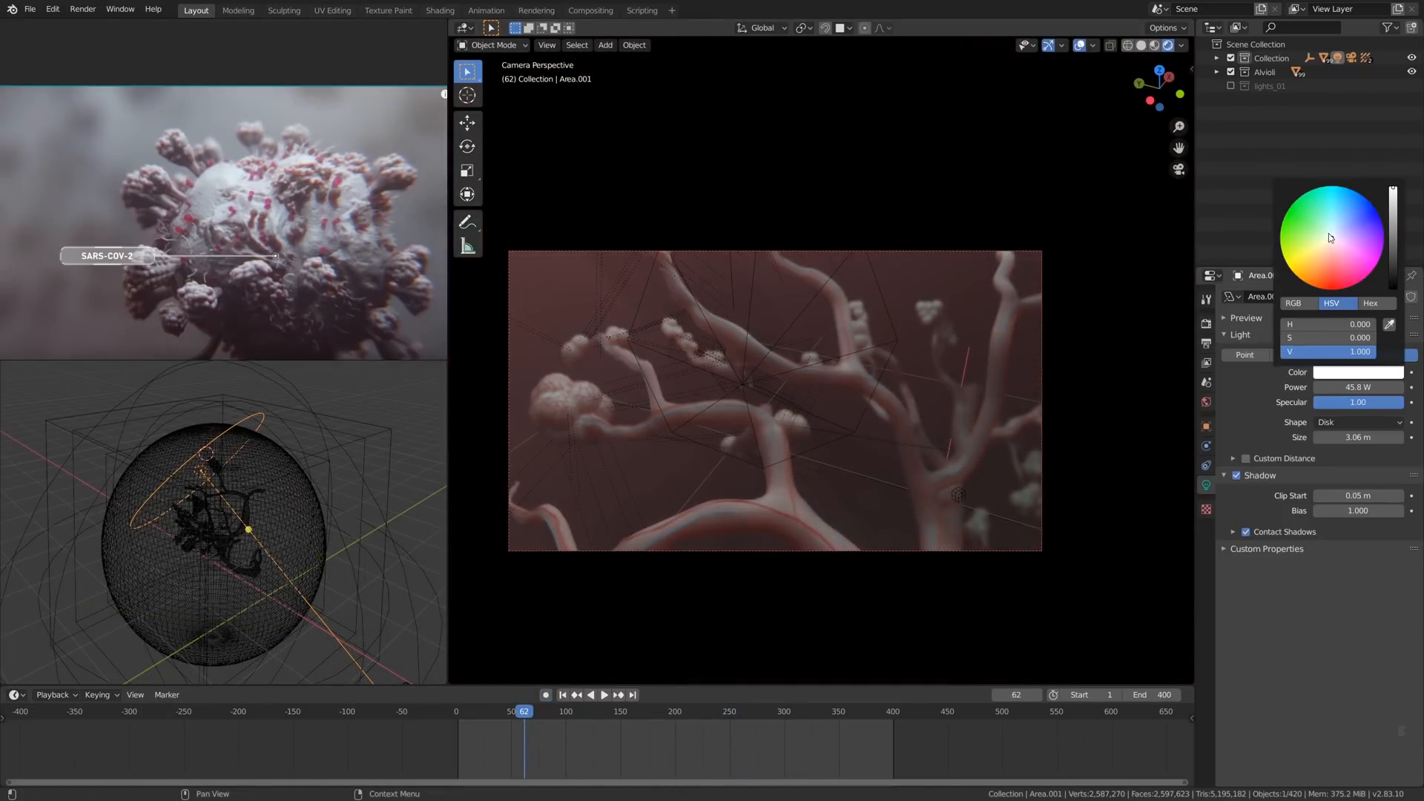
{"action": "left_click_drag", "start_coordinate": [1330, 238], "coordinate": [1335, 232]}
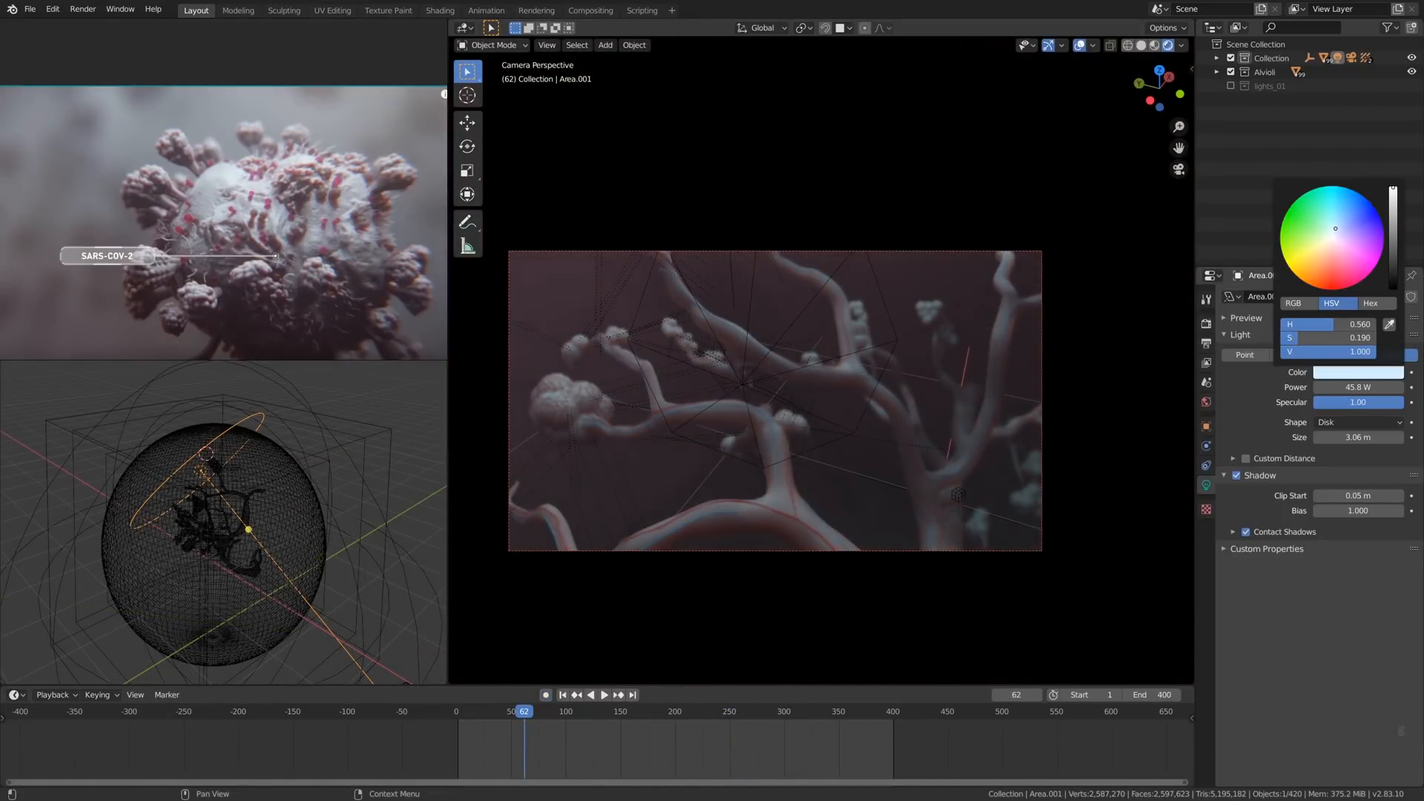
{"action": "mouse_move", "coordinate": [611, 773]}
{"action": "right_mouse_down", "text": "shift"}
{"action": "mouse_move", "coordinate": [579, 753]}
{"action": "mouse_move", "coordinate": [798, 747]}
{"action": "mouse_move", "coordinate": [590, 755]}
{"action": "right_mouse_up", "text": "shift"}
{"action": "key", "text": "g"}
{"action": "right_click", "coordinate": [852, 495]}
- Duplicate the pale blue area light and trackball-rotate the copy
{"action": "right_click_drag", "start_coordinate": [699, 750], "coordinate": [594, 758], "text": "shift"}
{"action": "key", "text": "shift+d"}
{"action": "left_click", "coordinate": [909, 480]}
{"action": "key", "text": "r"}
{"action": "key", "text": "r"}
{"action": "left_click", "coordinate": [890, 490]}
- Move the duplicated light to the outer side of the sphere and trackball-rotate it by -4.58° and 52.1°, using frames 337 and 202 for reference
{"action": "right_click_drag", "start_coordinate": [697, 760], "coordinate": [826, 754], "text": "shift"}
{"action": "key", "text": "g"}
{"action": "left_click", "coordinate": [1062, 502]}
{"action": "key", "text": "g"}
{"action": "left_click", "coordinate": [1039, 502]}
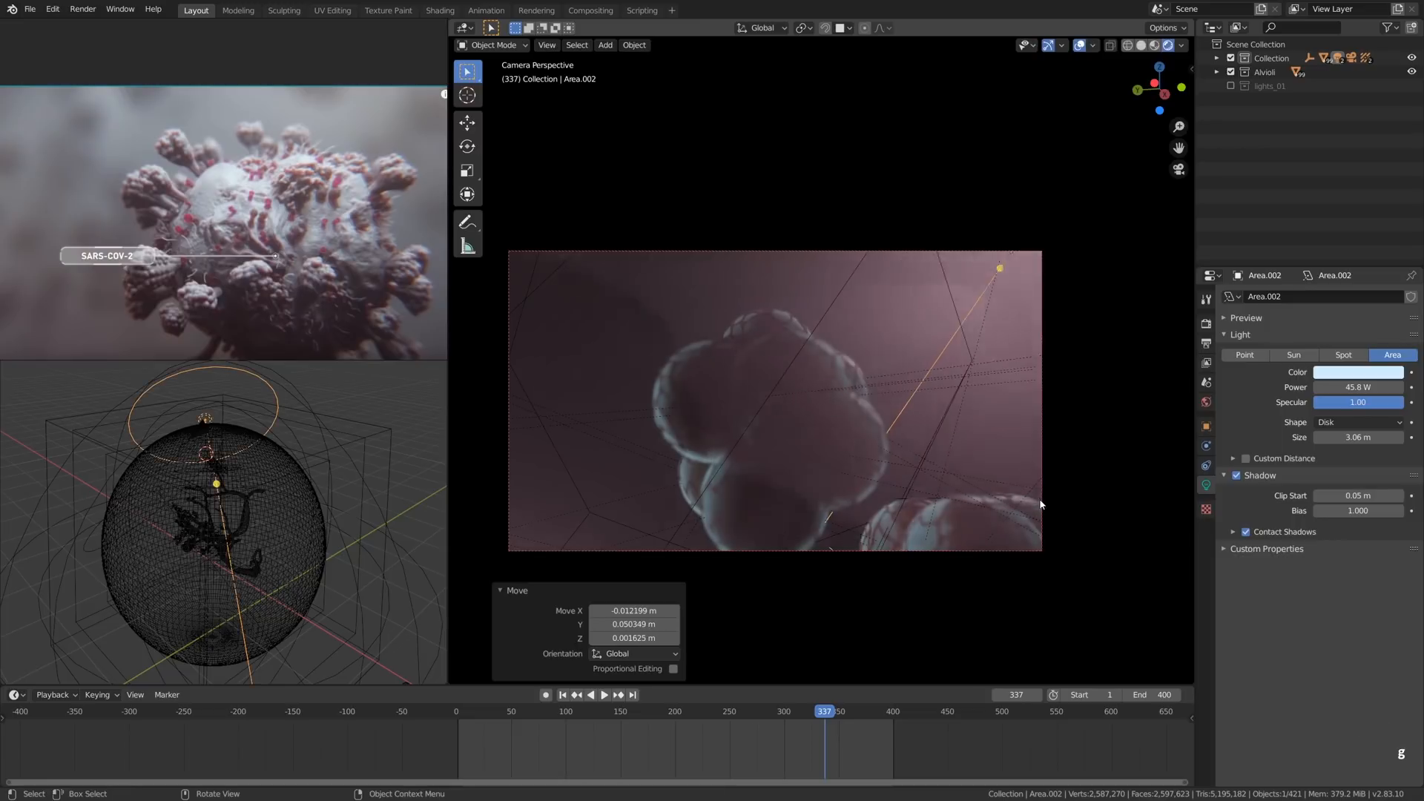
{"action": "right_click_drag", "start_coordinate": [863, 735], "coordinate": [772, 754], "text": "shift"}
{"action": "key", "text": "g"}
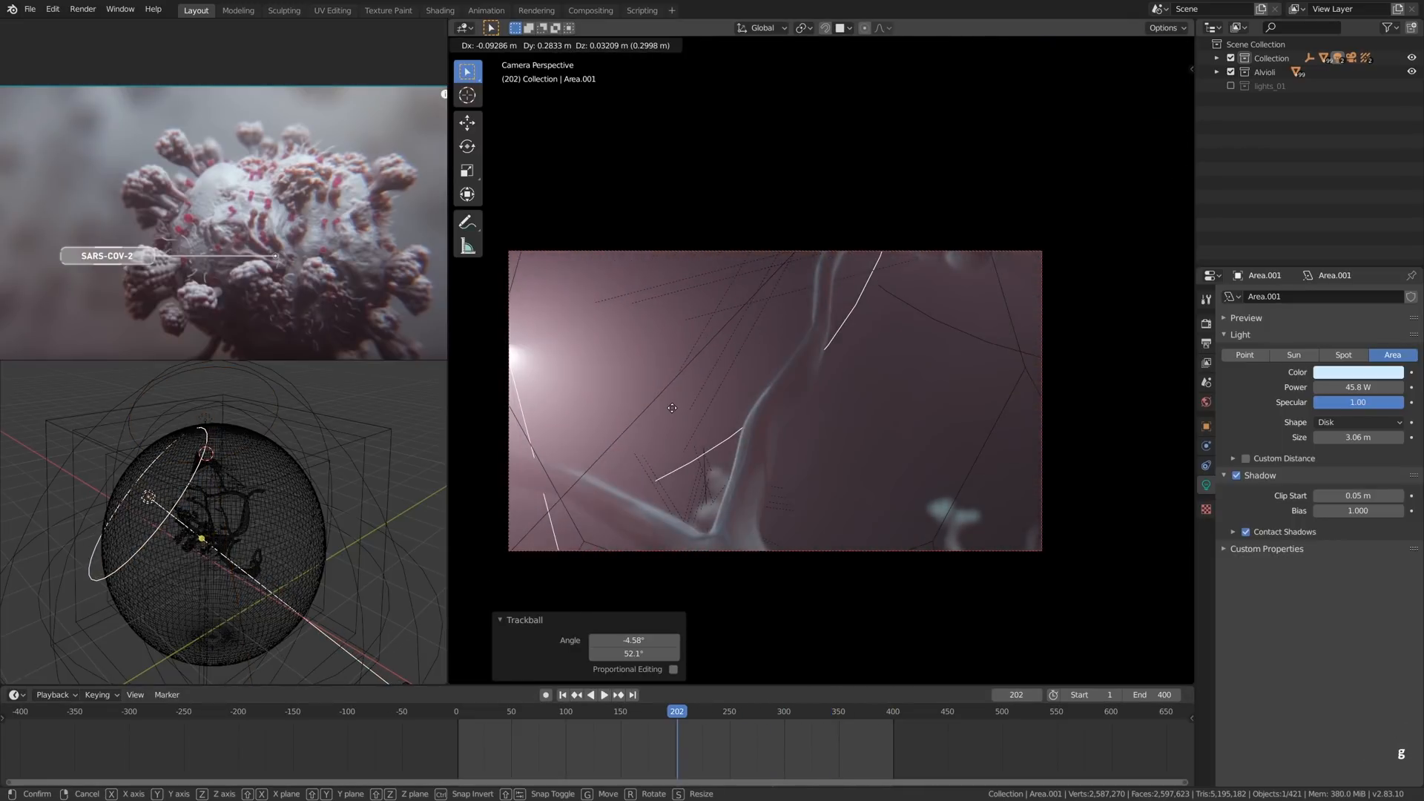
{"action": "left_click", "coordinate": [659, 408]}
- Raise the power of the Area.001 light to 208.1 W and scrub through the animation
{"action": "right_click_drag", "start_coordinate": [741, 756], "coordinate": [547, 737], "text": "shift"}
{"action": "left_click_drag", "start_coordinate": [1352, 387], "coordinate": [1402, 386]}
{"action": "right_click_drag", "start_coordinate": [571, 738], "coordinate": [671, 742], "text": "shift"}
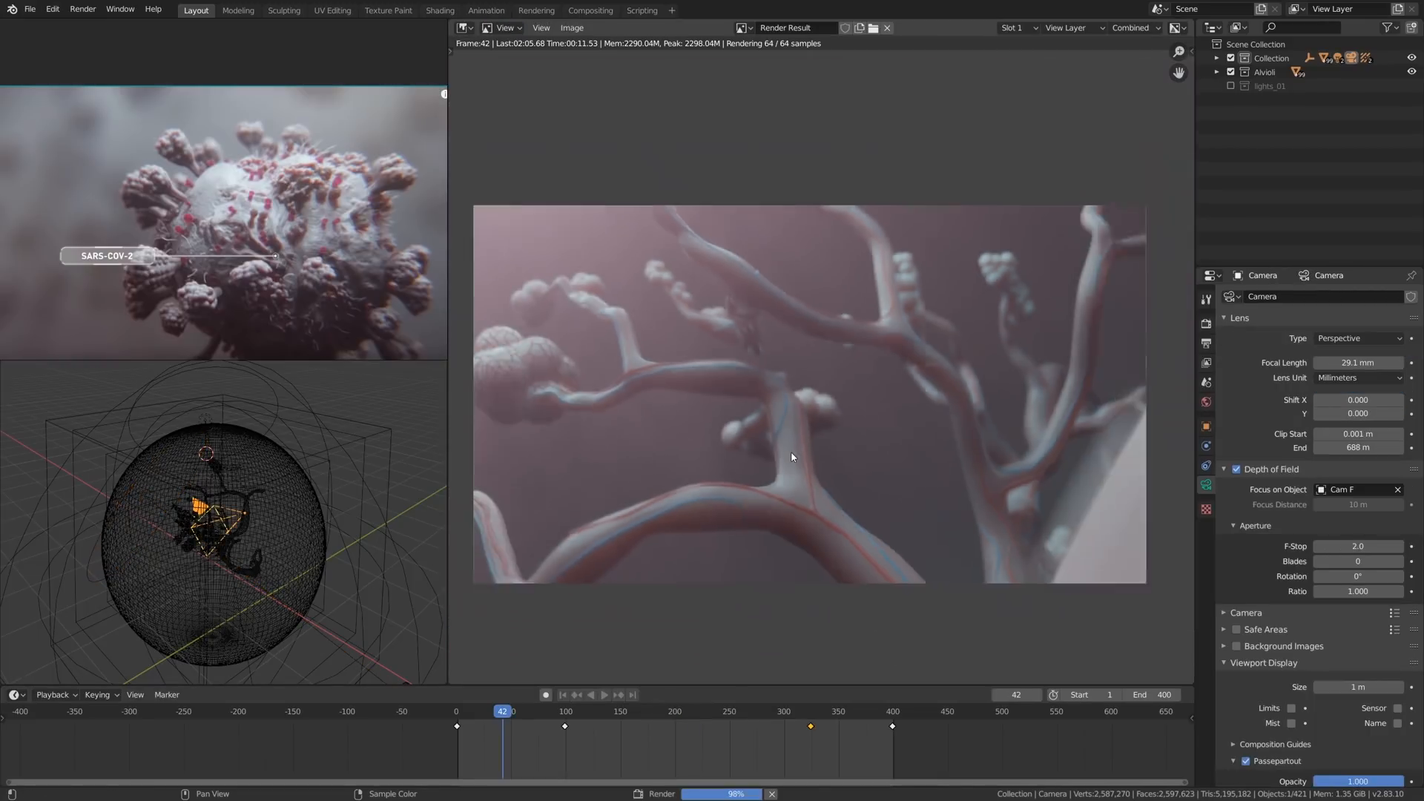
- Render frame 42 and examine the branches in the rendered image
{"action": "scroll", "coordinate": [792, 458], "scroll_direction": "down", "scroll_amount": 3}
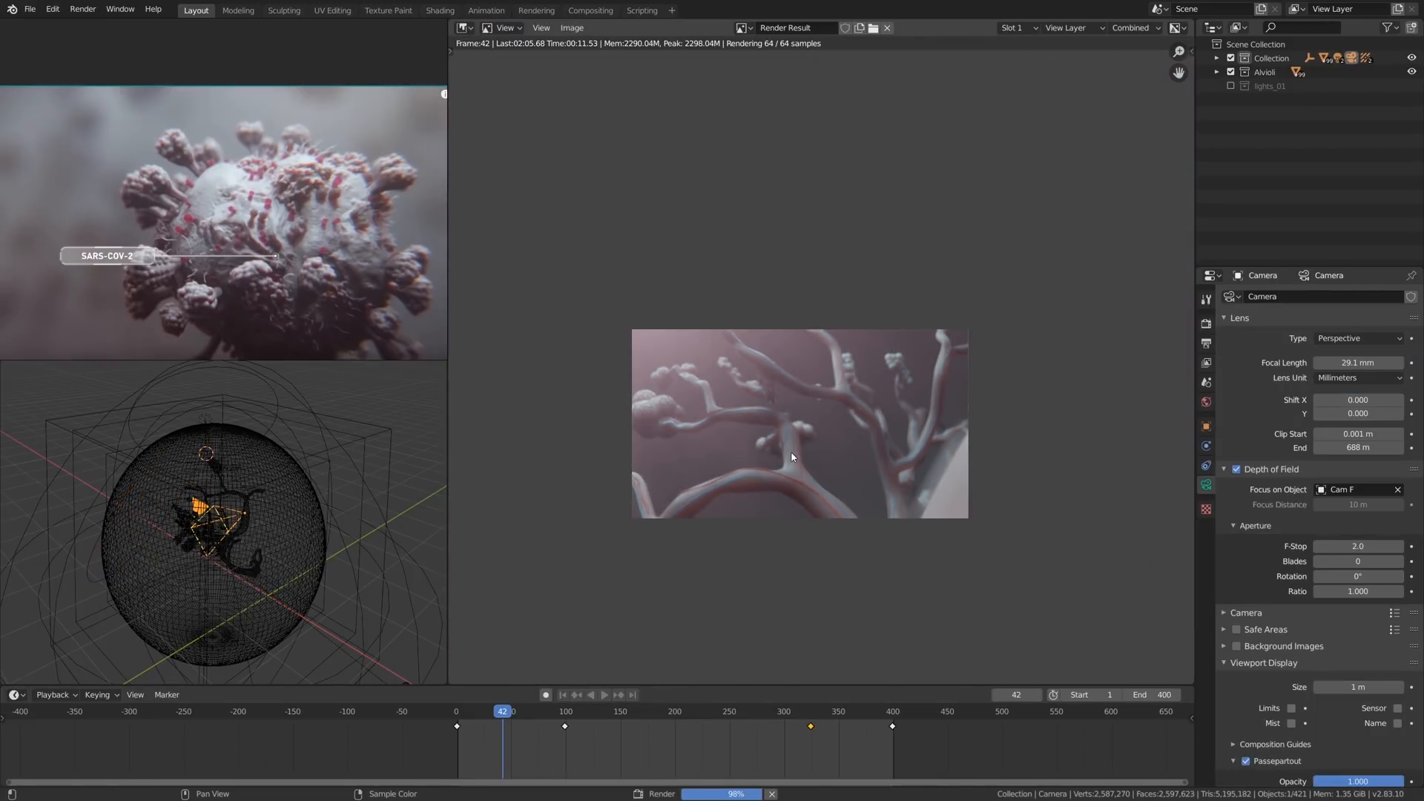
{"action": "scroll", "coordinate": [793, 458], "scroll_direction": "up", "scroll_amount": 1}
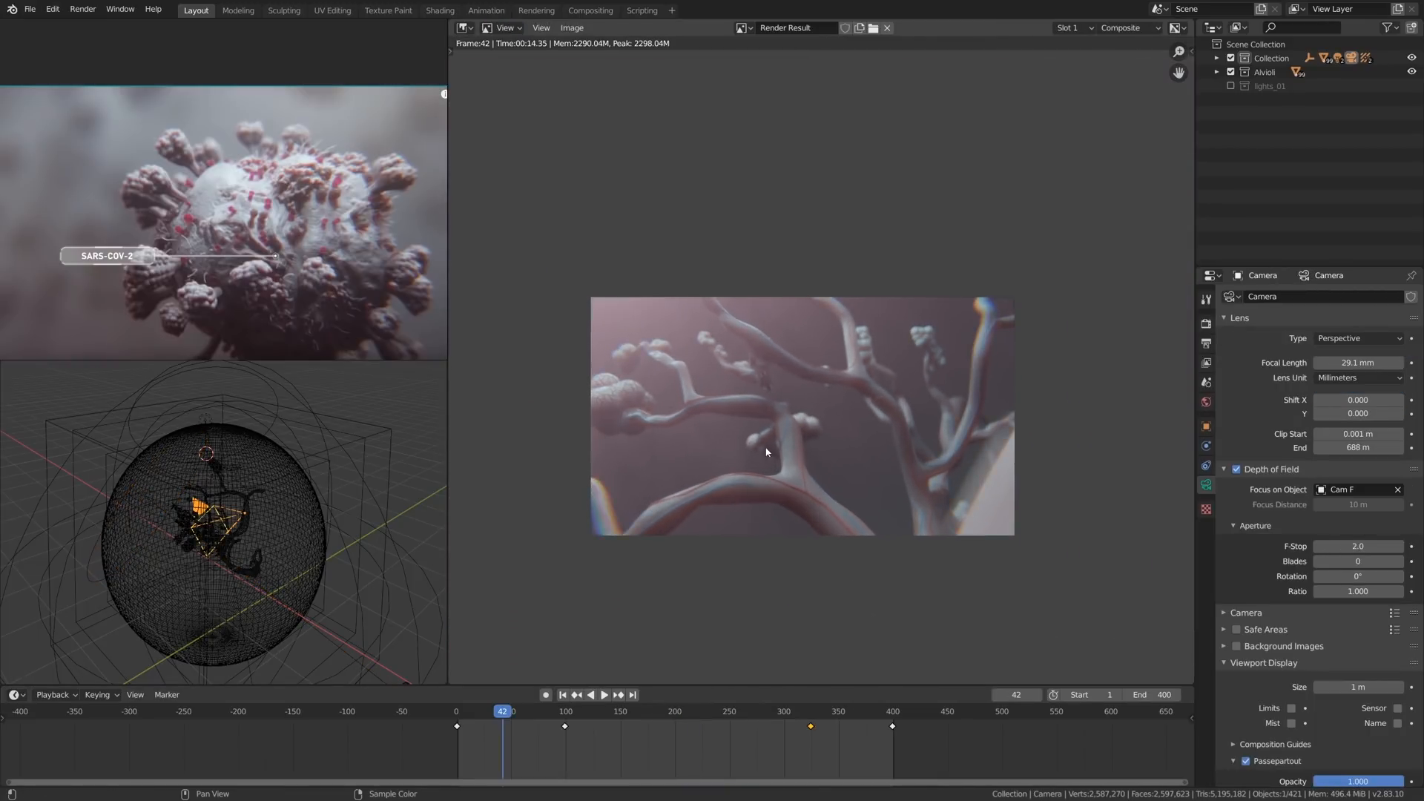
{"action": "scroll", "coordinate": [834, 439], "scroll_direction": "up", "scroll_amount": 1}
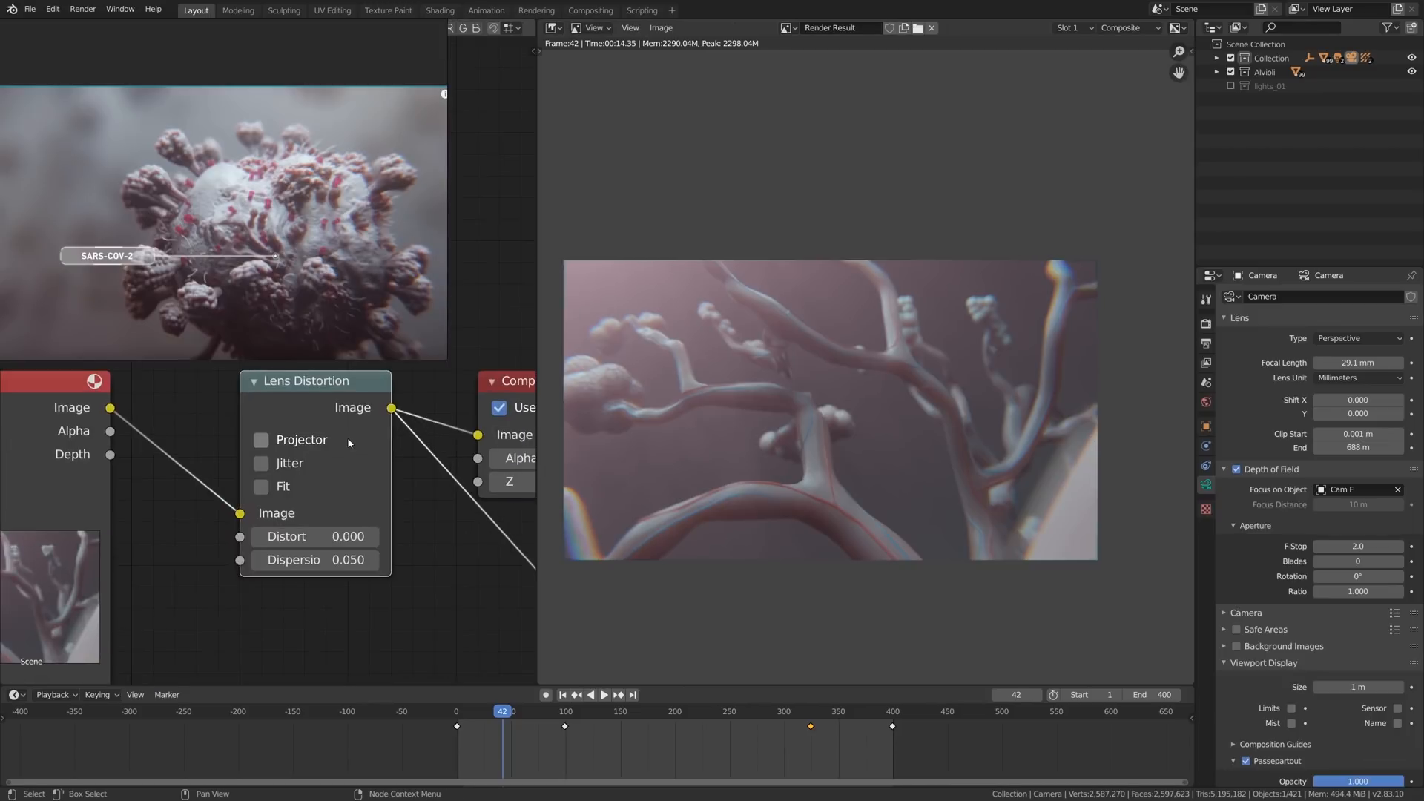
- Insert a Color Balance node between Render Layers and Lens Distortion and set its correction formula to Offset/Power/Slope (ASC-CDL)
{"action": "middle_click_drag", "start_coordinate": [405, 464], "coordinate": [285, 471]}
{"action": "middle_click_drag", "start_coordinate": [316, 321], "coordinate": [631, 340]}
{"action": "key", "text": "shift+a"}
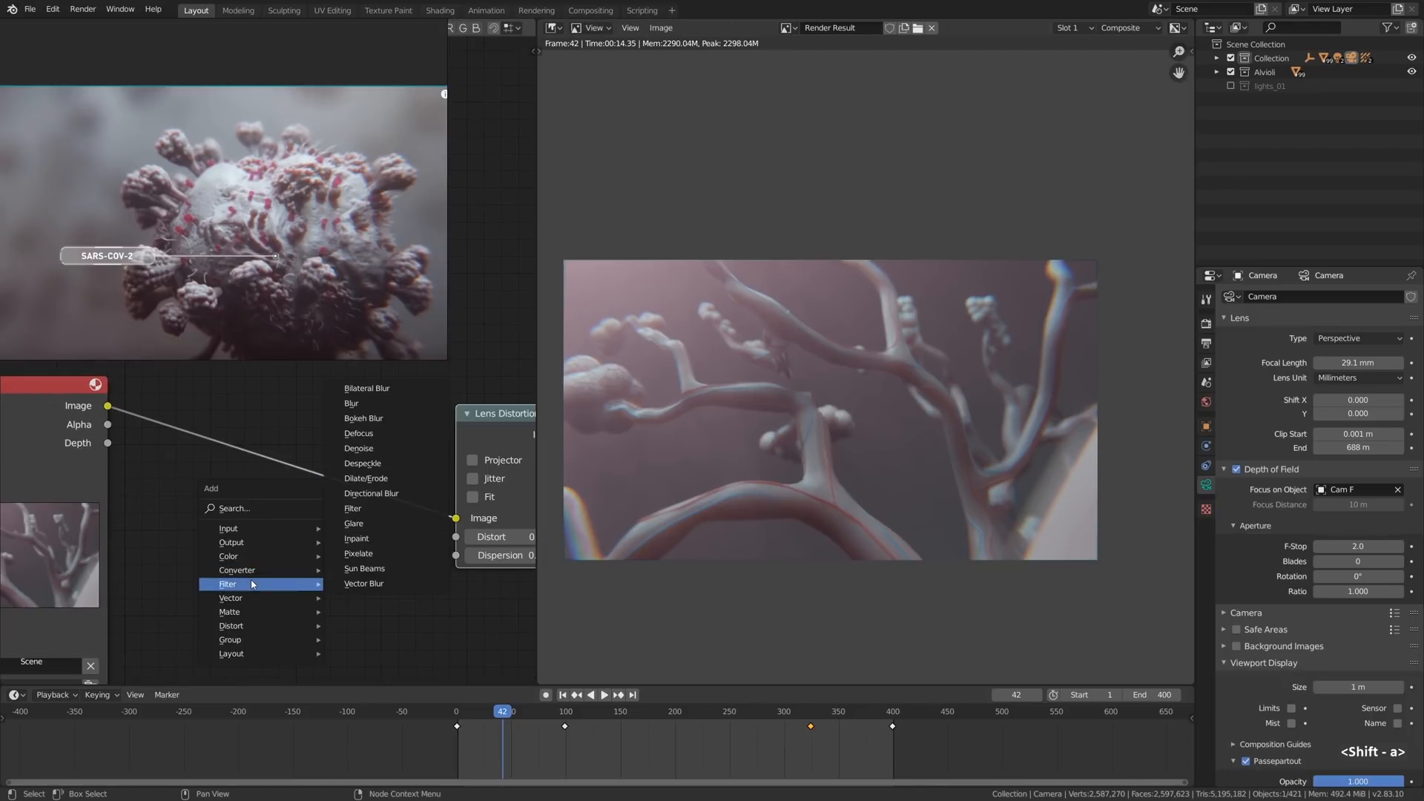
{"action": "mouse_move", "coordinate": [245, 562]}
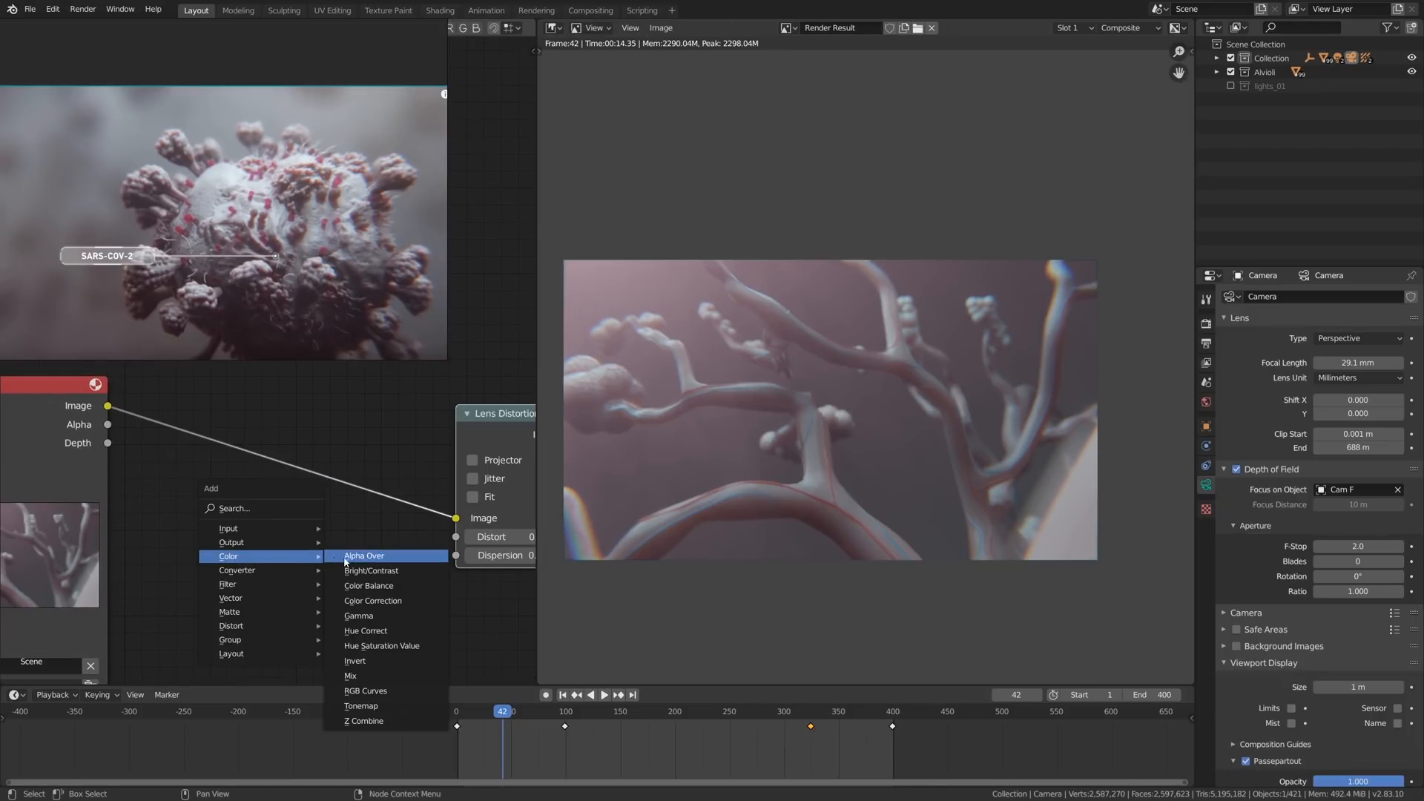
{"action": "left_click", "coordinate": [368, 586]}
{"action": "left_click", "coordinate": [195, 392]}
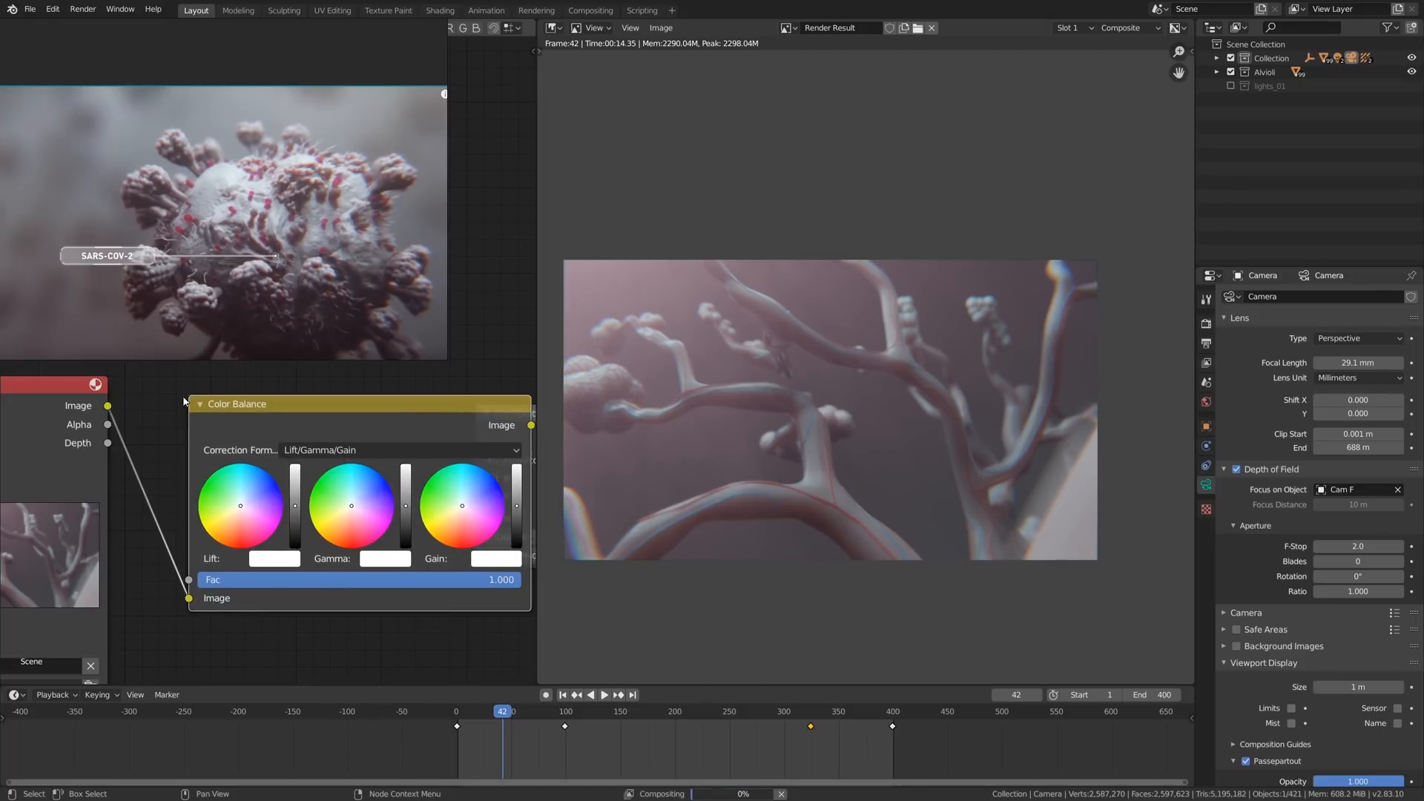
{"action": "left_click", "coordinate": [371, 454]}
{"action": "left_click", "coordinate": [371, 490]}
{"action": "scroll", "coordinate": [368, 514], "scroll_direction": "down", "scroll_amount": 1}
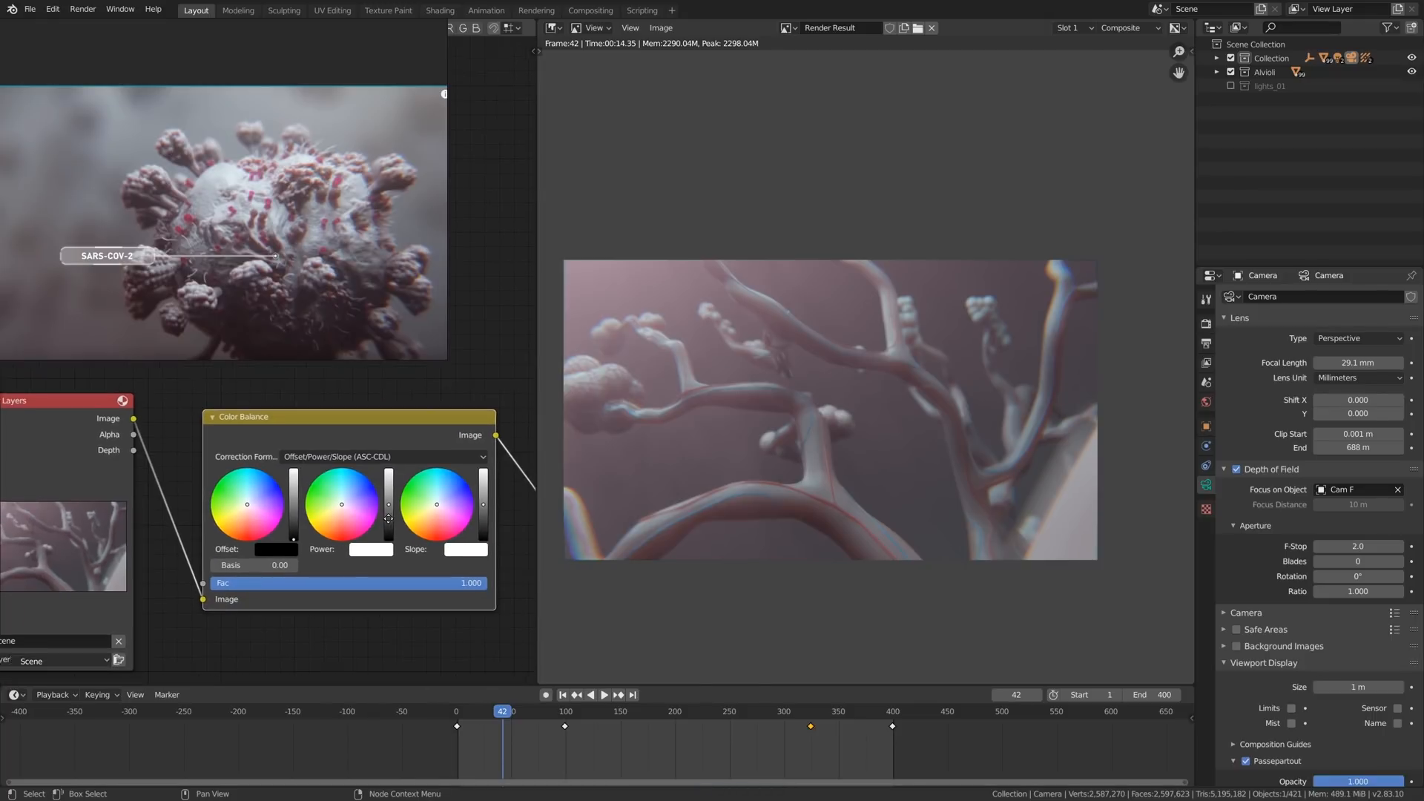
- Shift the Color Balance slope slightly toward cyan and the power slightly toward red, comparing with the node muted
{"action": "middle_click_drag", "start_coordinate": [417, 516], "coordinate": [356, 505]}
{"action": "scroll", "coordinate": [400, 483], "scroll_direction": "up", "scroll_amount": 2}
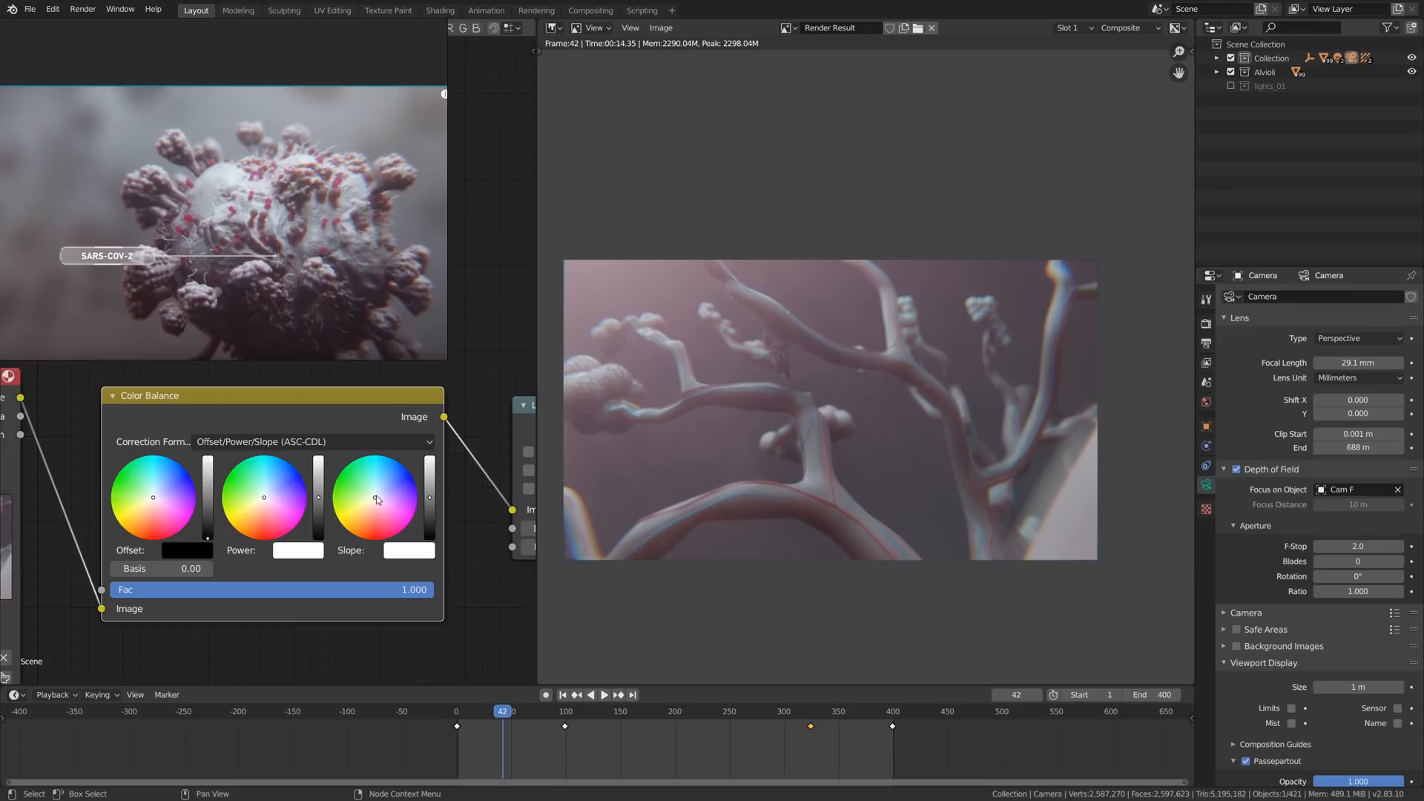
{"action": "left_click_drag", "start_coordinate": [378, 498], "coordinate": [371, 490]}
{"action": "left_click_drag", "start_coordinate": [264, 498], "coordinate": [264, 502]}
{"action": "left_click_drag", "start_coordinate": [429, 498], "coordinate": [372, 490]}
{"action": "key", "text": "m"}
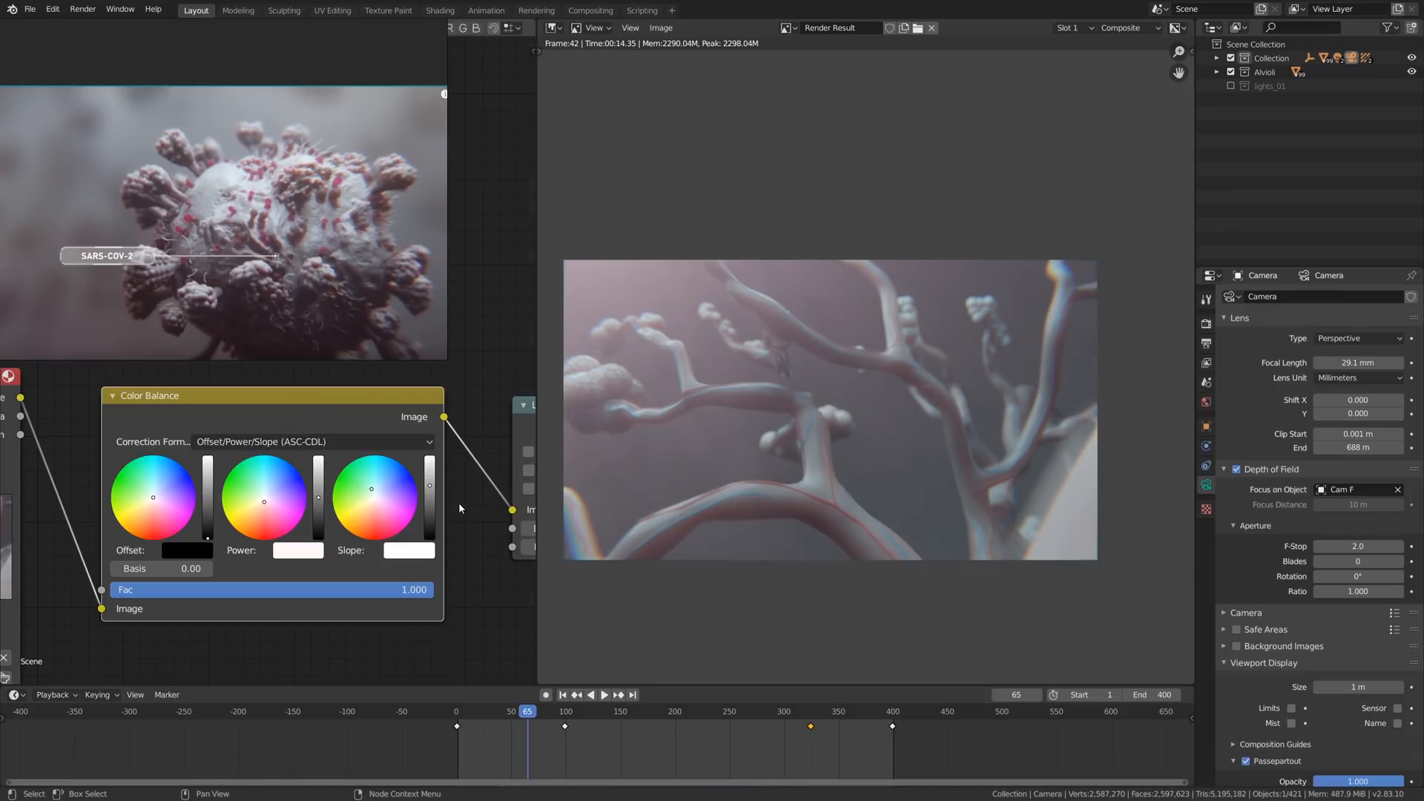
- Move the nodes that follow Color Balance aside to make room in the compositing chain
{"action": "scroll", "coordinate": [347, 514], "scroll_direction": "down", "scroll_amount": 6}
{"action": "middle_click_drag", "start_coordinate": [346, 515], "coordinate": [29, 467]}
{"action": "key", "text": "alt+a"}
{"action": "key", "text": "b"}
{"action": "left_click_drag", "start_coordinate": [136, 384], "coordinate": [491, 638]}
{"action": "key", "text": "g"}
{"action": "left_click", "coordinate": [490, 474]}
- Insert a Mix node between the Color Balance and Lens Distortion nodes
{"action": "middle_click_drag", "start_coordinate": [270, 452], "coordinate": [358, 488]}
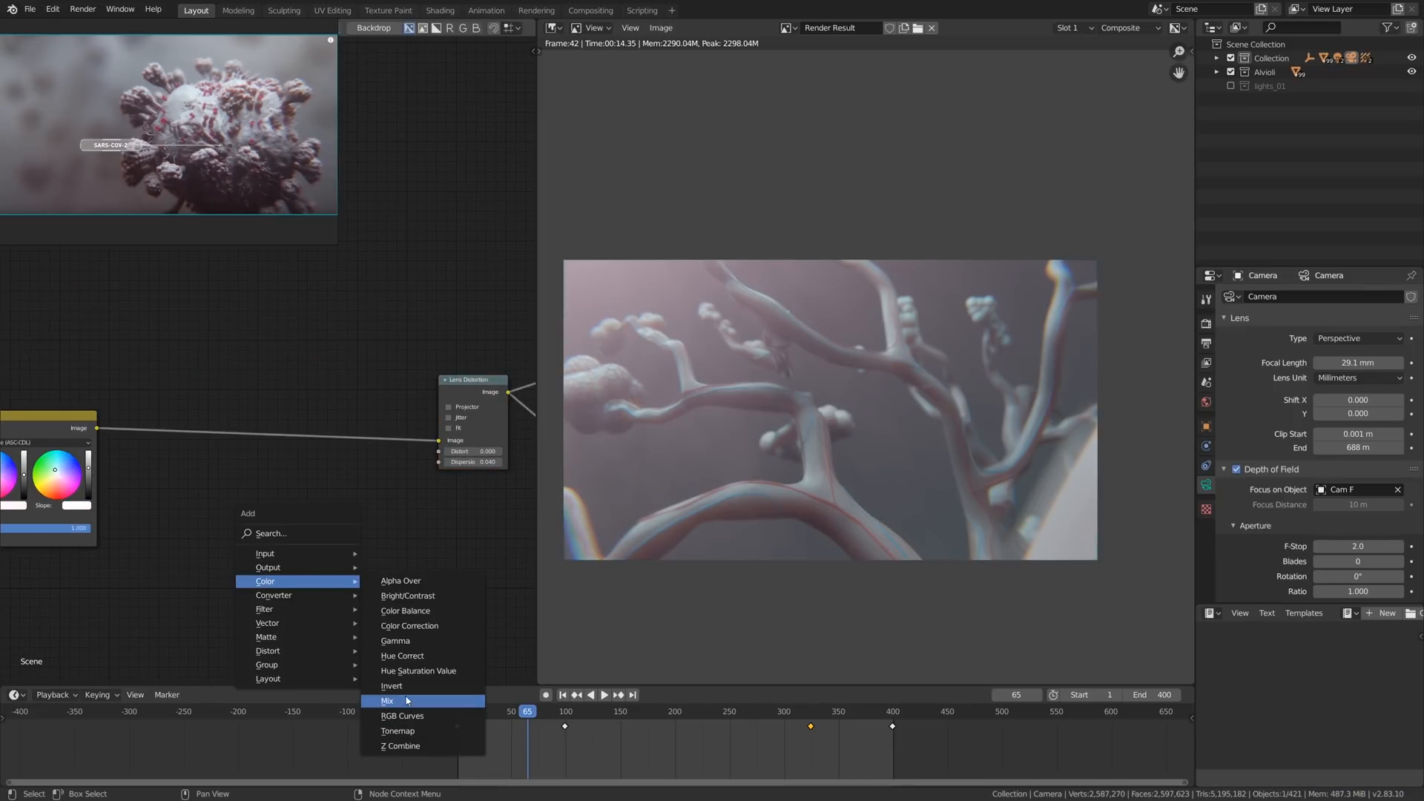
{"action": "left_click", "coordinate": [406, 698]}
{"action": "left_click", "coordinate": [285, 412]}
{"action": "middle_click_drag", "start_coordinate": [199, 455], "coordinate": [364, 418]}
{"action": "scroll", "coordinate": [353, 439], "scroll_direction": "down", "scroll_amount": 1}
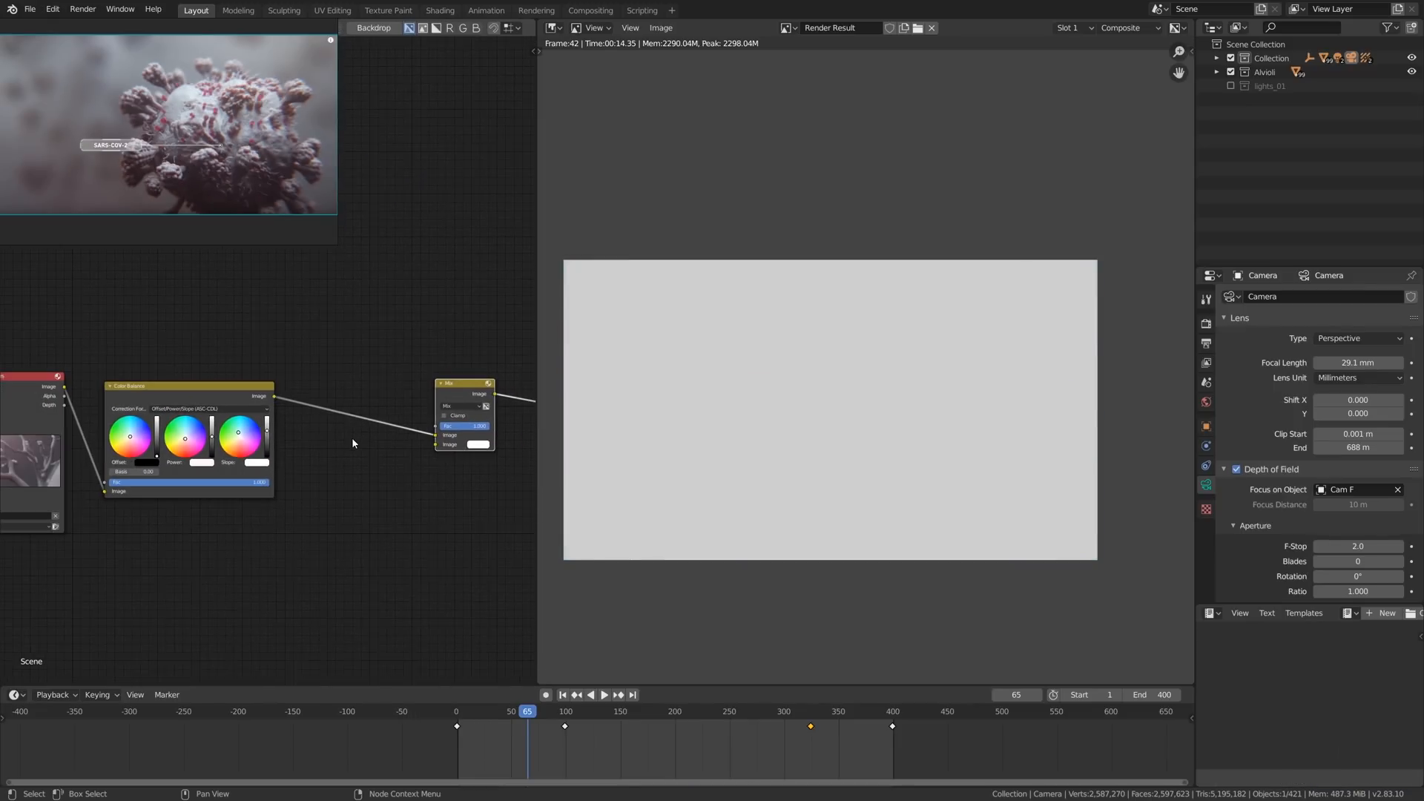
- Add an RGB Curves node below Color Balance and feed it the Render Layers image
{"action": "middle_click_drag", "start_coordinate": [293, 461], "coordinate": [331, 427]}
{"action": "key", "text": "shift+a"}
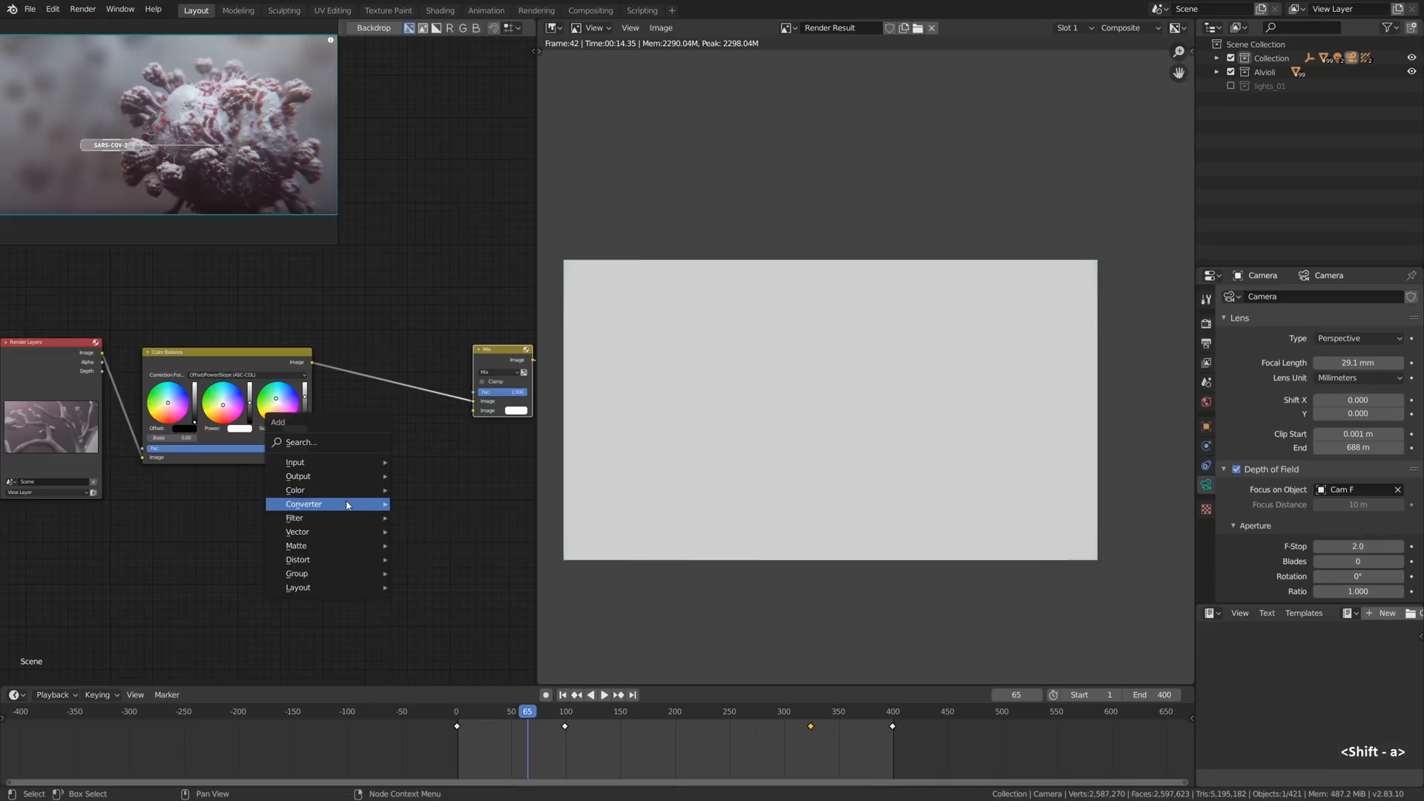
{"action": "mouse_move", "coordinate": [345, 499]}
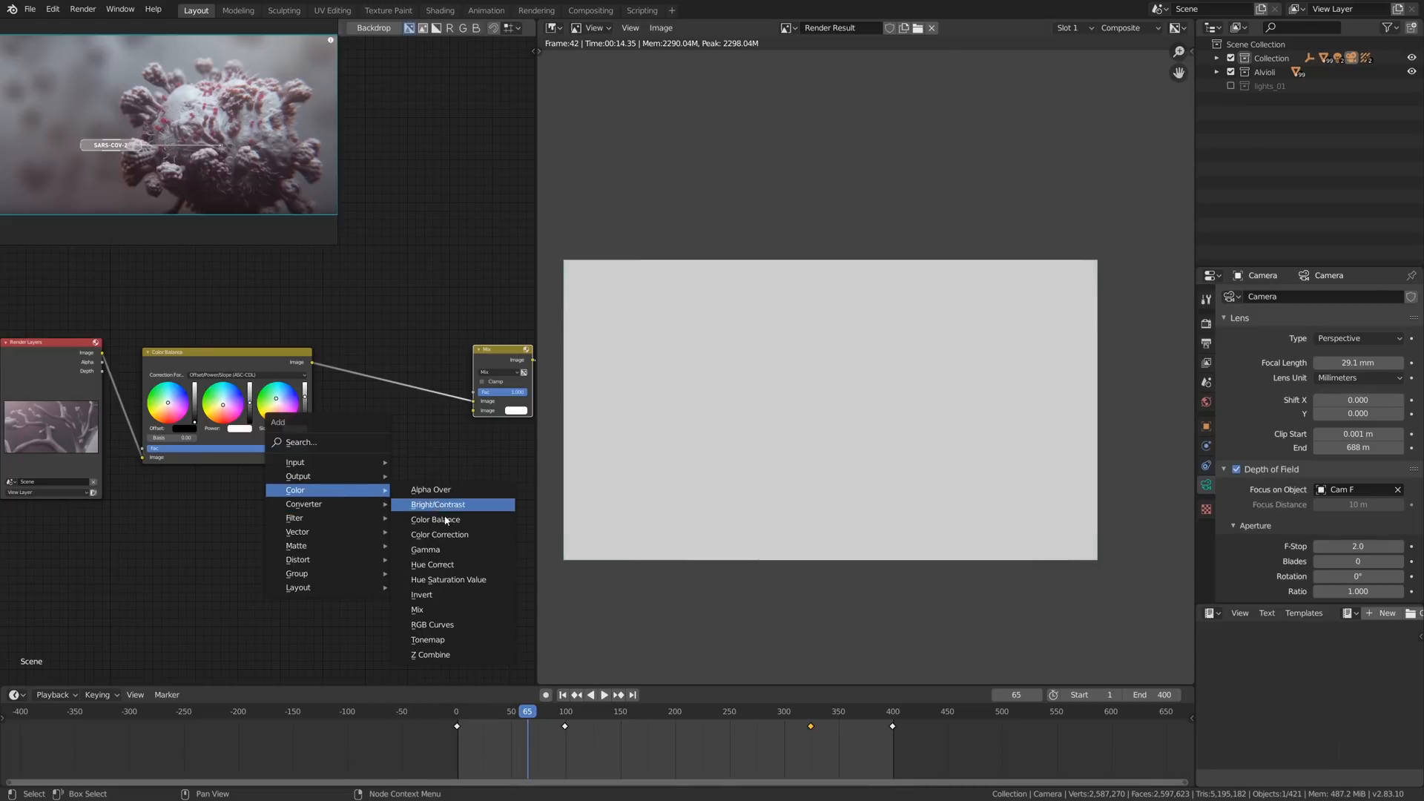
{"action": "left_click", "coordinate": [448, 631]}
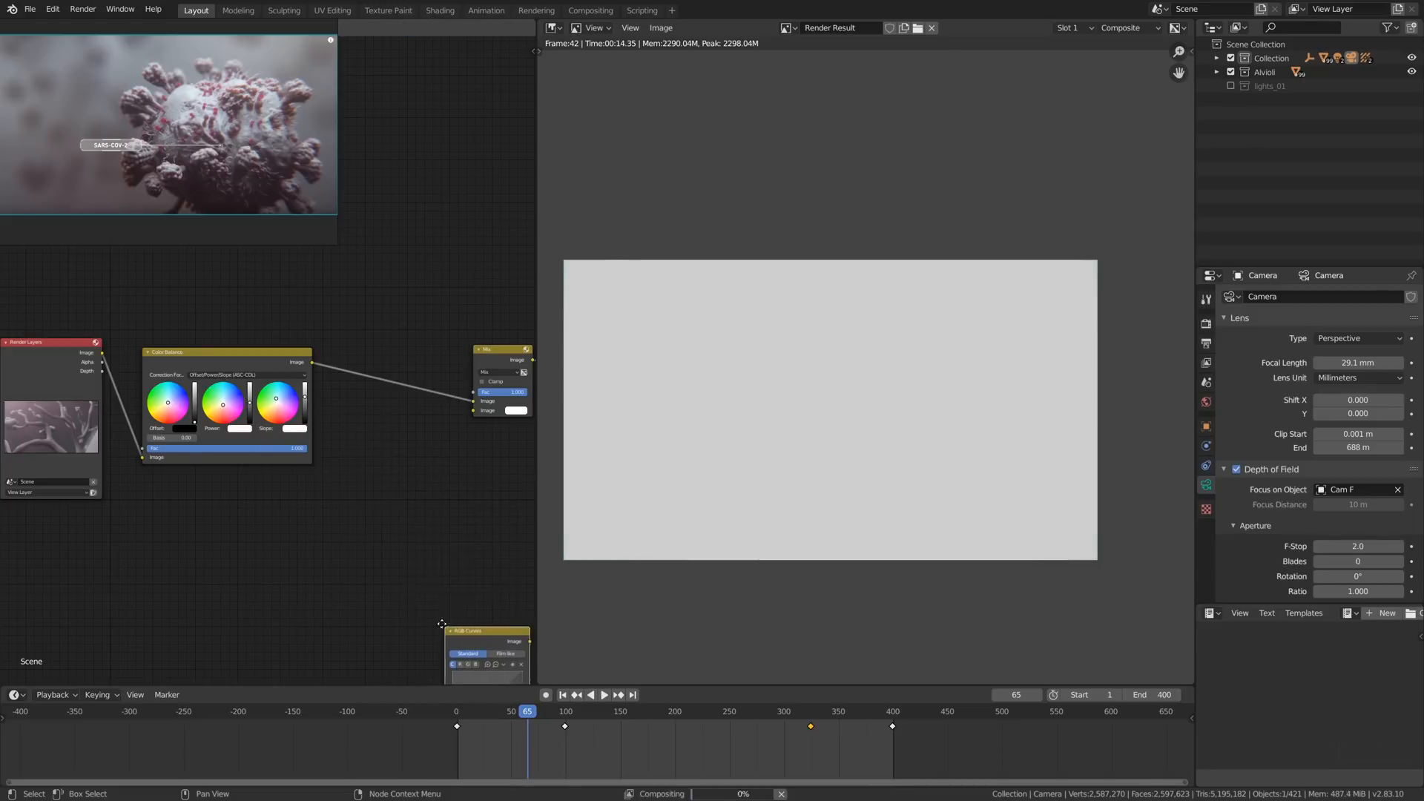
{"action": "left_click", "coordinate": [319, 505]}
{"action": "left_click_drag", "start_coordinate": [103, 356], "coordinate": [320, 635]}
- Steepen the RGB curve with a low point near X 0.314, Y 0.045, and link the node's output to the Mix node's Fac
{"action": "middle_click_drag", "start_coordinate": [431, 531], "coordinate": [397, 534]}
{"action": "scroll", "coordinate": [398, 535], "scroll_direction": "up", "scroll_amount": 1}
{"action": "scroll", "coordinate": [353, 583], "scroll_direction": "up", "scroll_amount": 1}
{"action": "left_click_drag", "start_coordinate": [355, 545], "coordinate": [321, 544]}
{"action": "left_click_drag", "start_coordinate": [289, 600], "coordinate": [296, 625]}
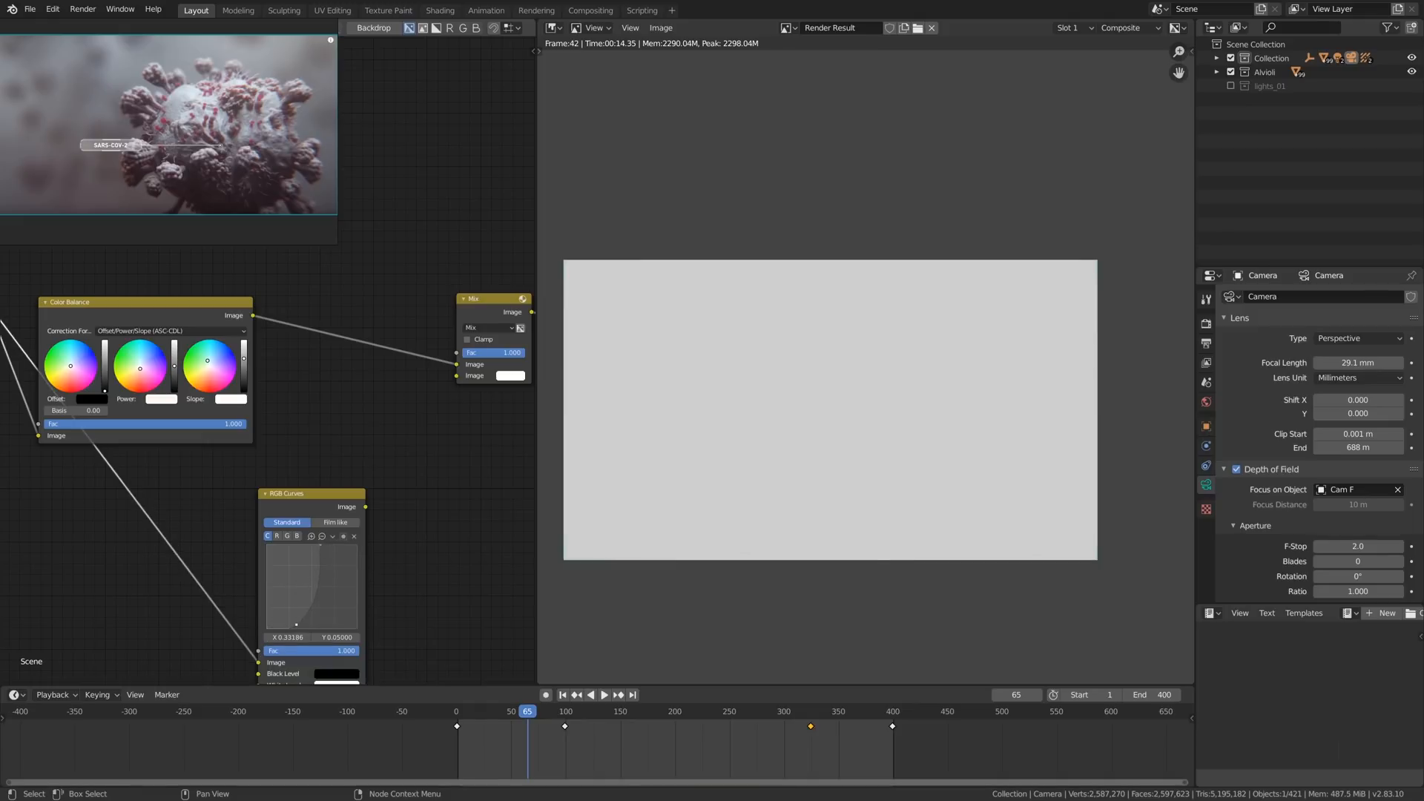
{"action": "left_click_drag", "start_coordinate": [365, 507], "coordinate": [369, 502]}
{"action": "left_click_drag", "start_coordinate": [456, 355], "coordinate": [456, 353]}
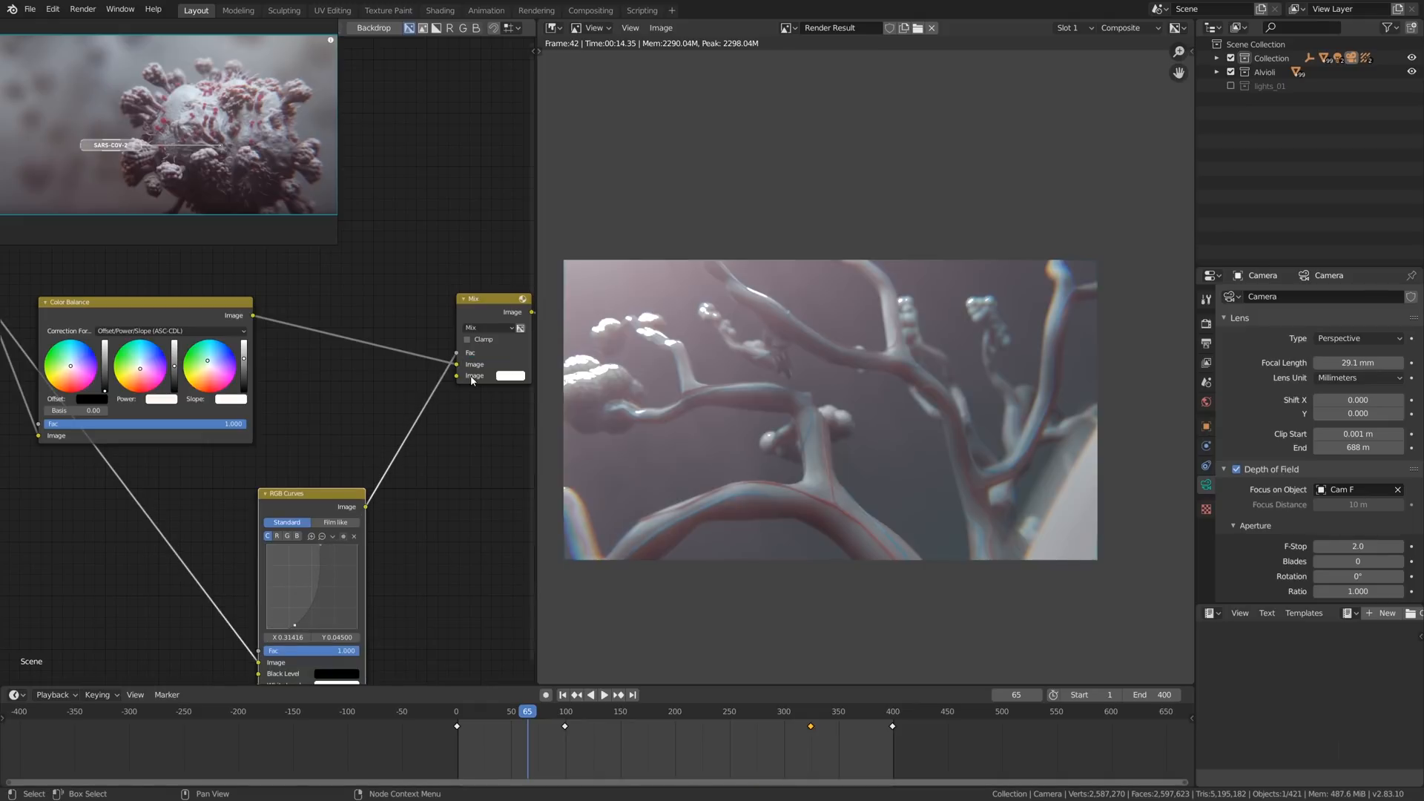
- Set the curve's white point to about X 0.79, Y 1.0 and raise a midpoint at X 0.30, Y 0.53
{"action": "middle_click_drag", "start_coordinate": [328, 601], "coordinate": [300, 598]}
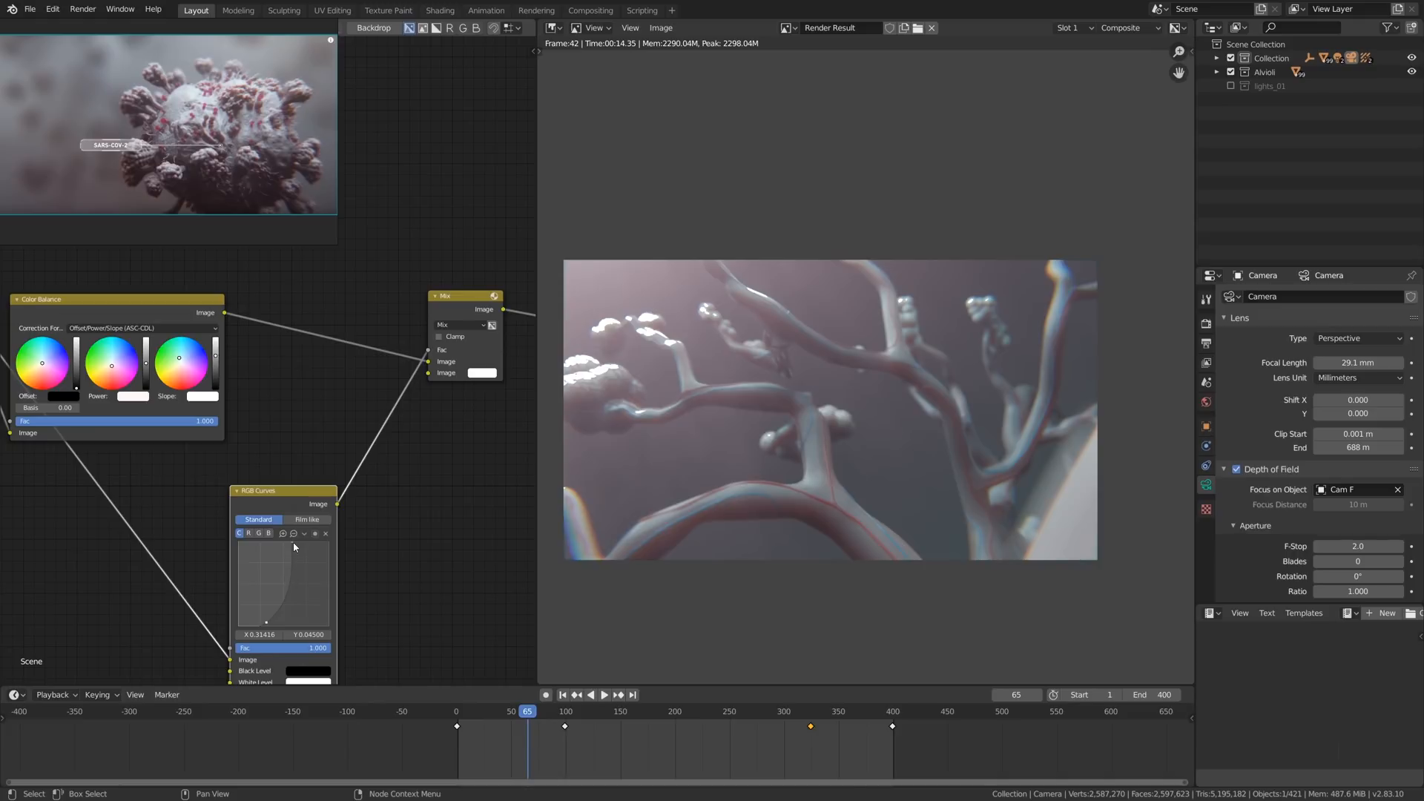
{"action": "left_click_drag", "start_coordinate": [292, 543], "coordinate": [281, 544]}
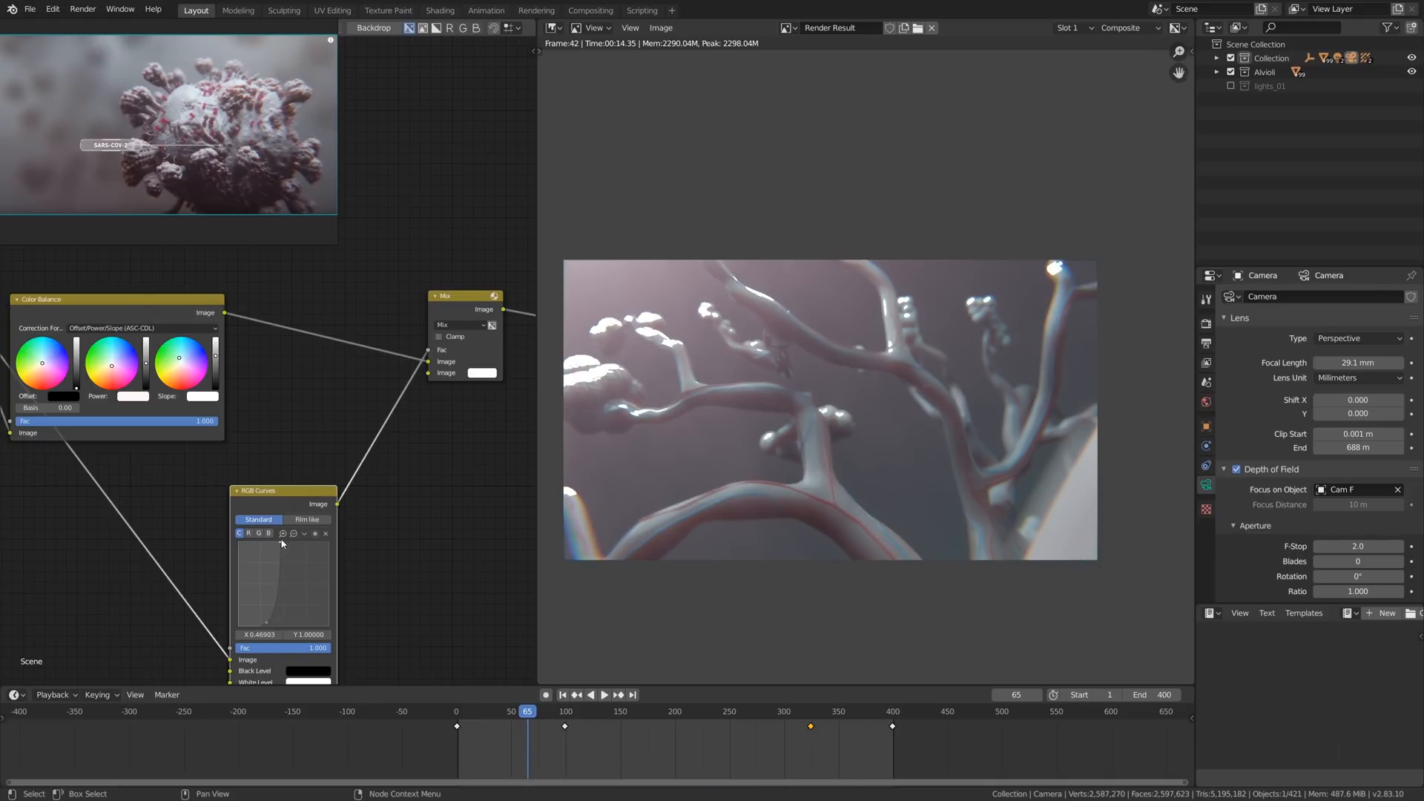
{"action": "left_click_drag", "start_coordinate": [260, 623], "coordinate": [257, 628]}
{"action": "left_click_drag", "start_coordinate": [279, 547], "coordinate": [312, 545]}
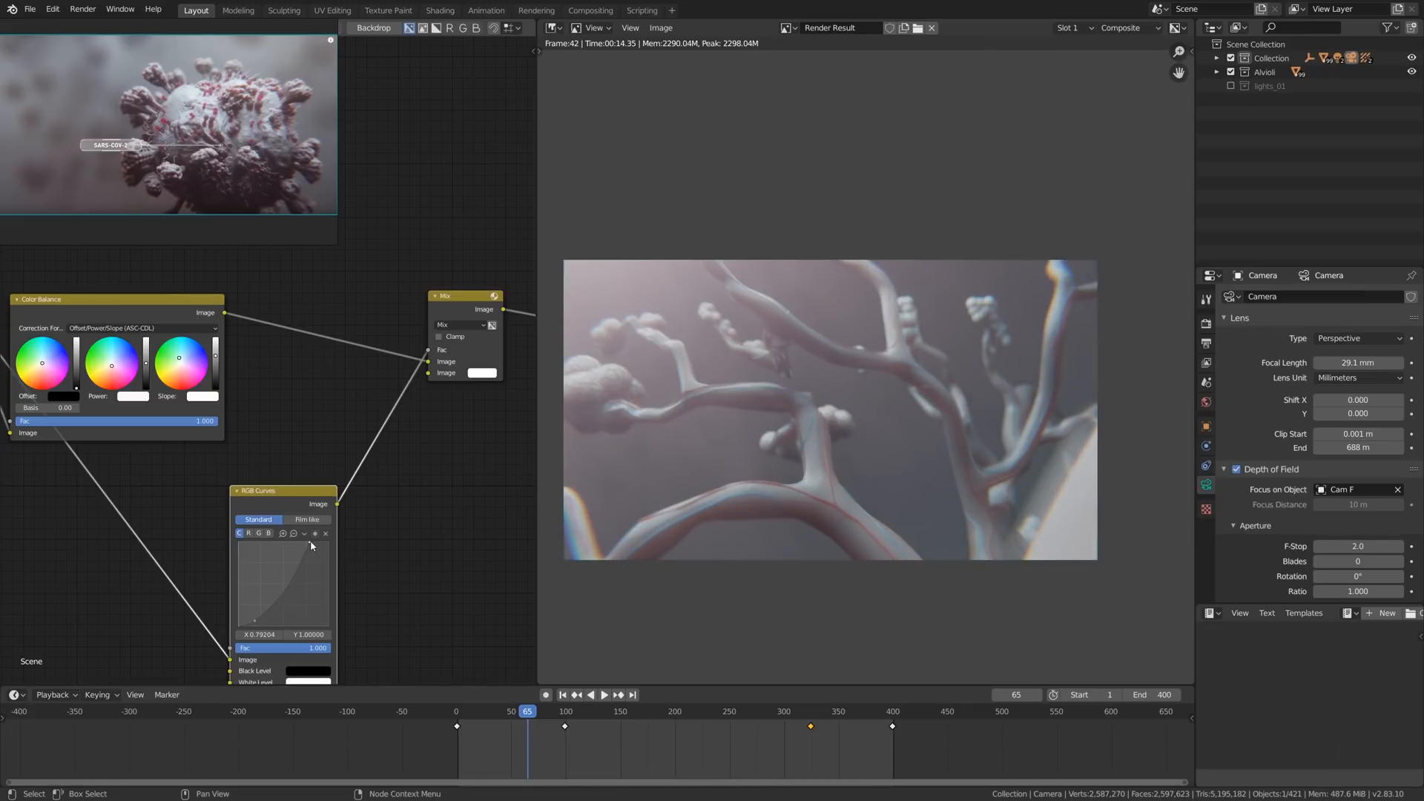
{"action": "left_click_drag", "start_coordinate": [274, 594], "coordinate": [274, 592]}
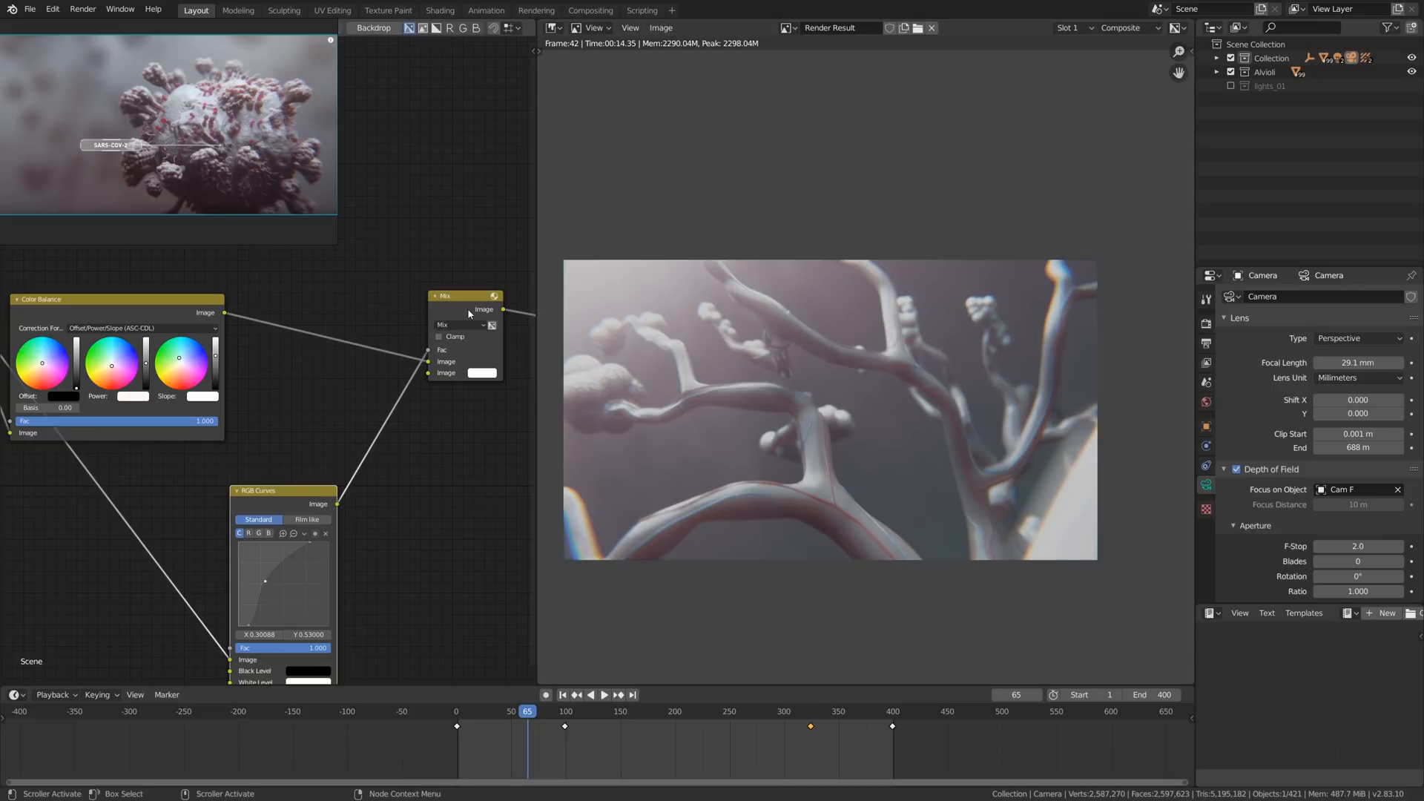
- Set the curve's low point to X 0.10177, Y 0.045 and compare the image with the Mix node muted and unmuted
{"action": "key", "text": "m"}
{"action": "key", "text": "m"}
{"action": "key", "text": "m"}
{"action": "key", "text": "m"}
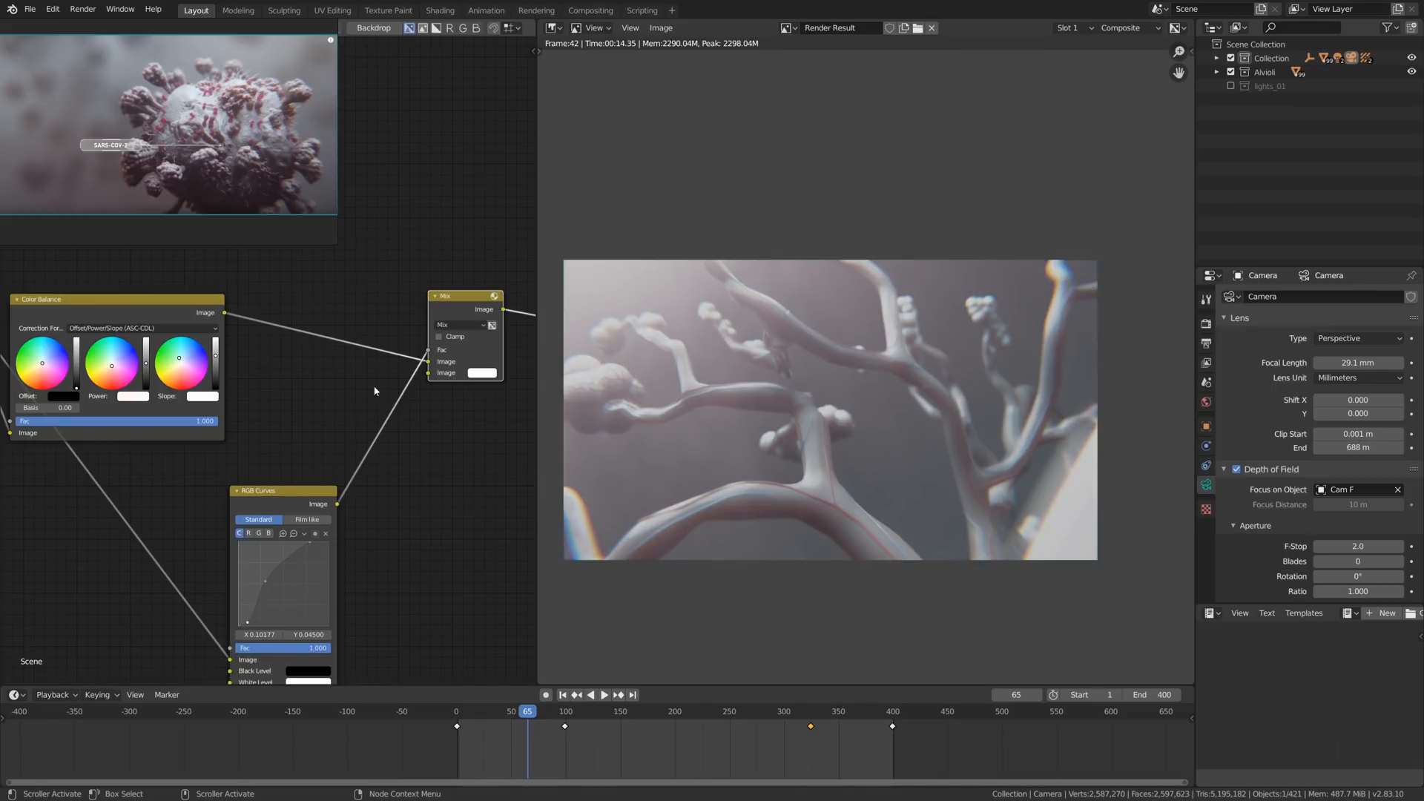
{"action": "key", "text": "m"}
{"action": "key", "text": "m"}
- Place the RGB Curves node closer to the Mix node and change the Mix blending mode to Saturation
{"action": "left_click_drag", "start_coordinate": [301, 499], "coordinate": [335, 409]}
{"action": "scroll", "coordinate": [300, 492], "scroll_direction": "up", "scroll_amount": 1}
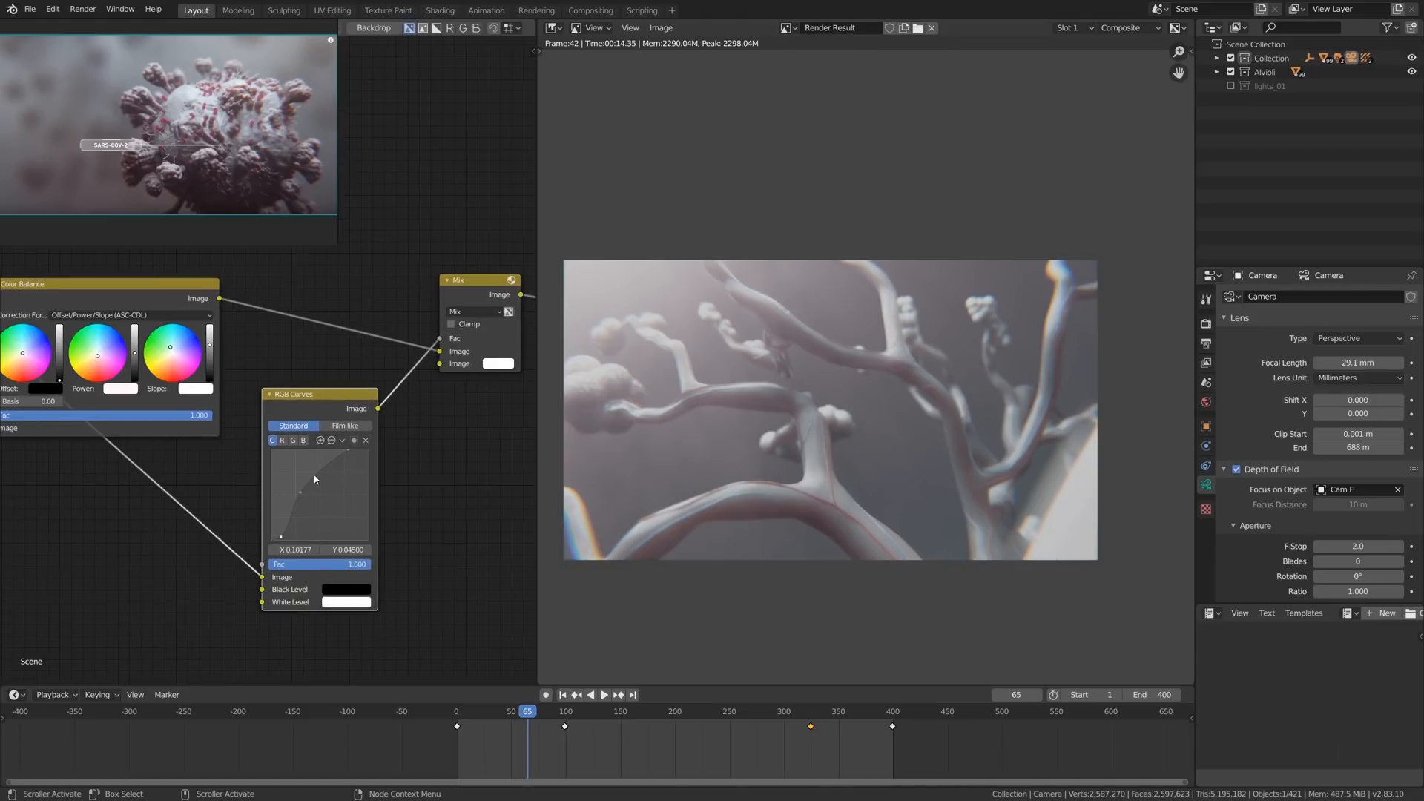
{"action": "middle_click_drag", "start_coordinate": [359, 432], "coordinate": [324, 447]}
{"action": "scroll", "coordinate": [340, 417], "scroll_direction": "up", "scroll_amount": 1}
{"action": "scroll", "coordinate": [447, 350], "scroll_direction": "up", "scroll_amount": 1}
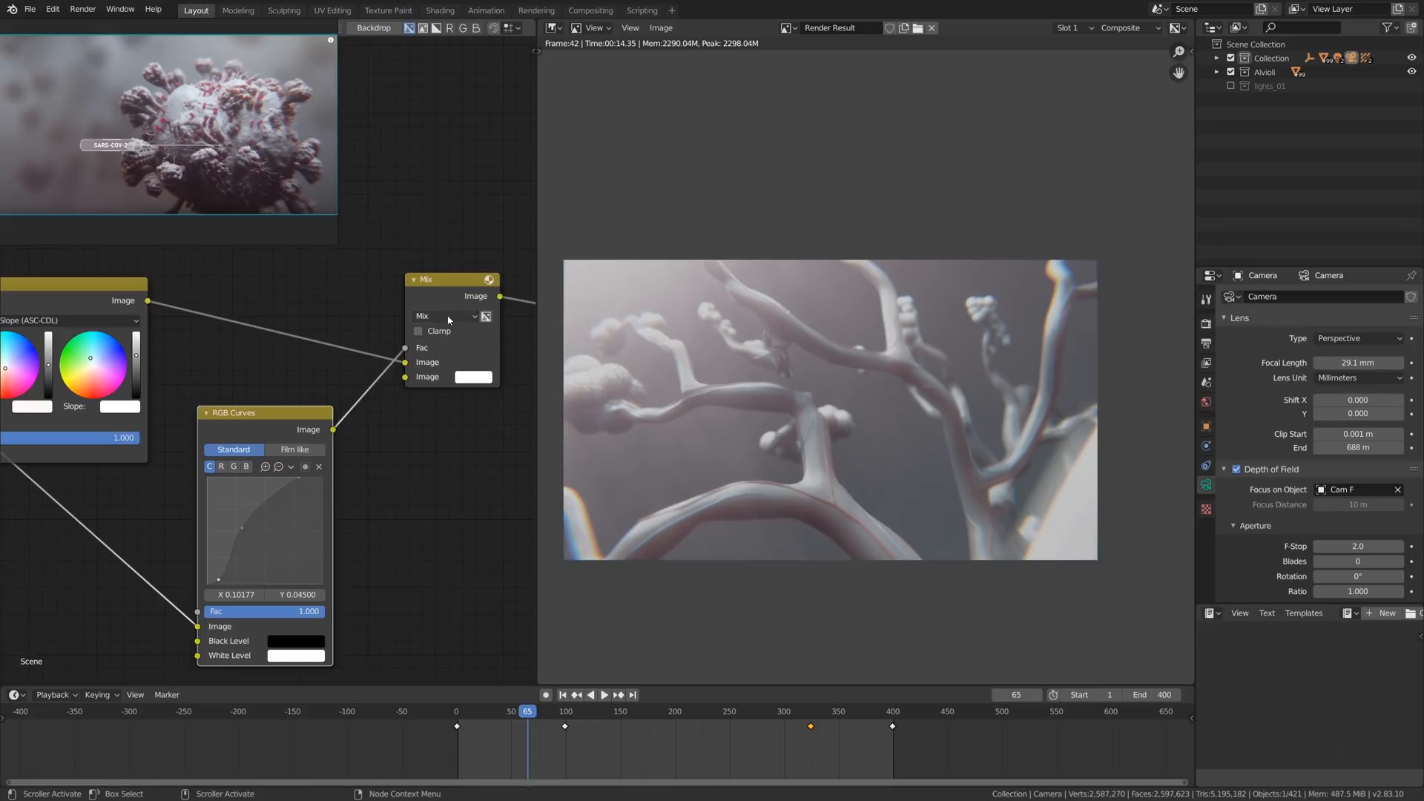
{"action": "left_click", "coordinate": [448, 317]}
{"action": "left_click", "coordinate": [442, 587]}
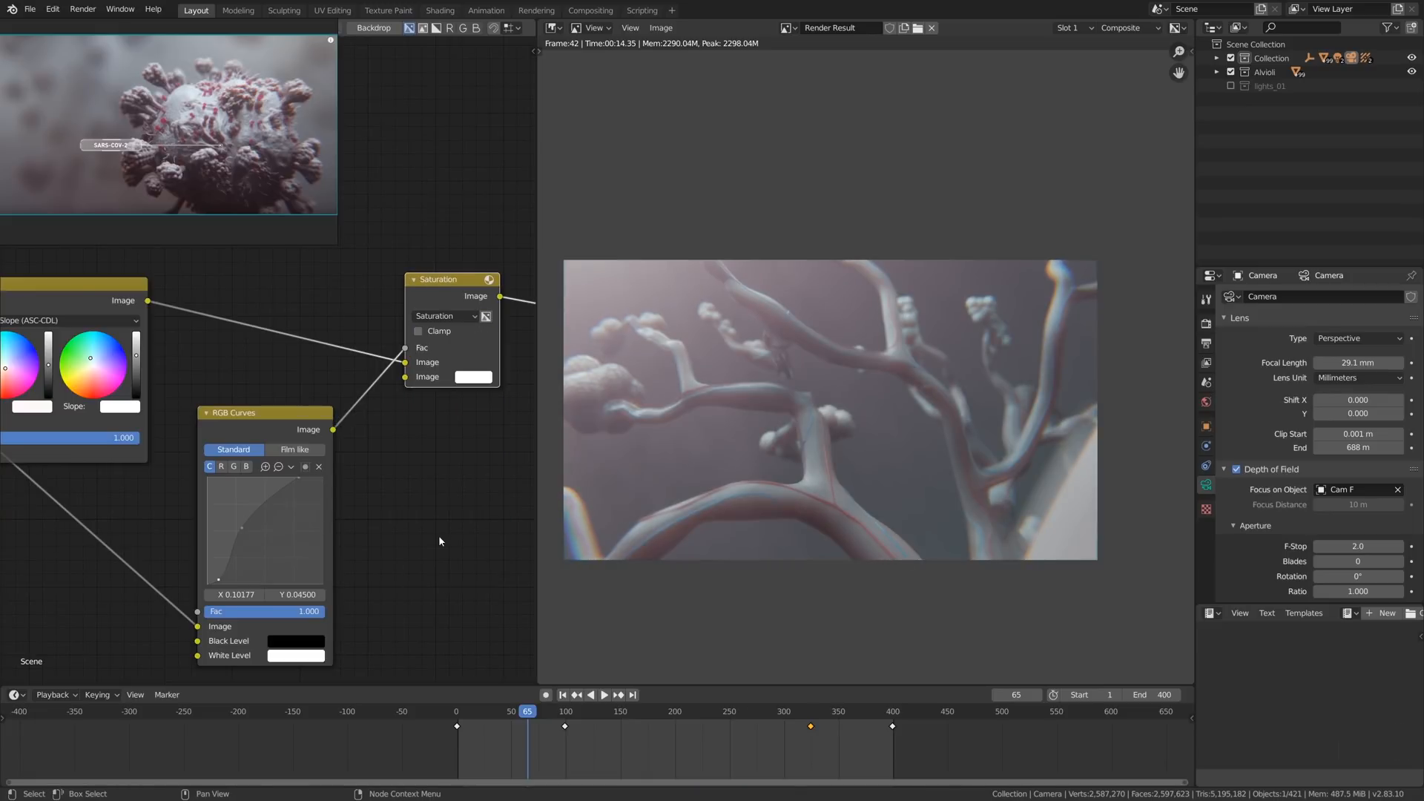
- Move the curve's midpoint to X 0.23009, Y 0.56, comparing the image with the Saturation node muted and unmuted
{"action": "key", "text": "m"}
{"action": "key", "text": "m"}
{"action": "key", "text": "m"}
{"action": "key", "text": "m"}
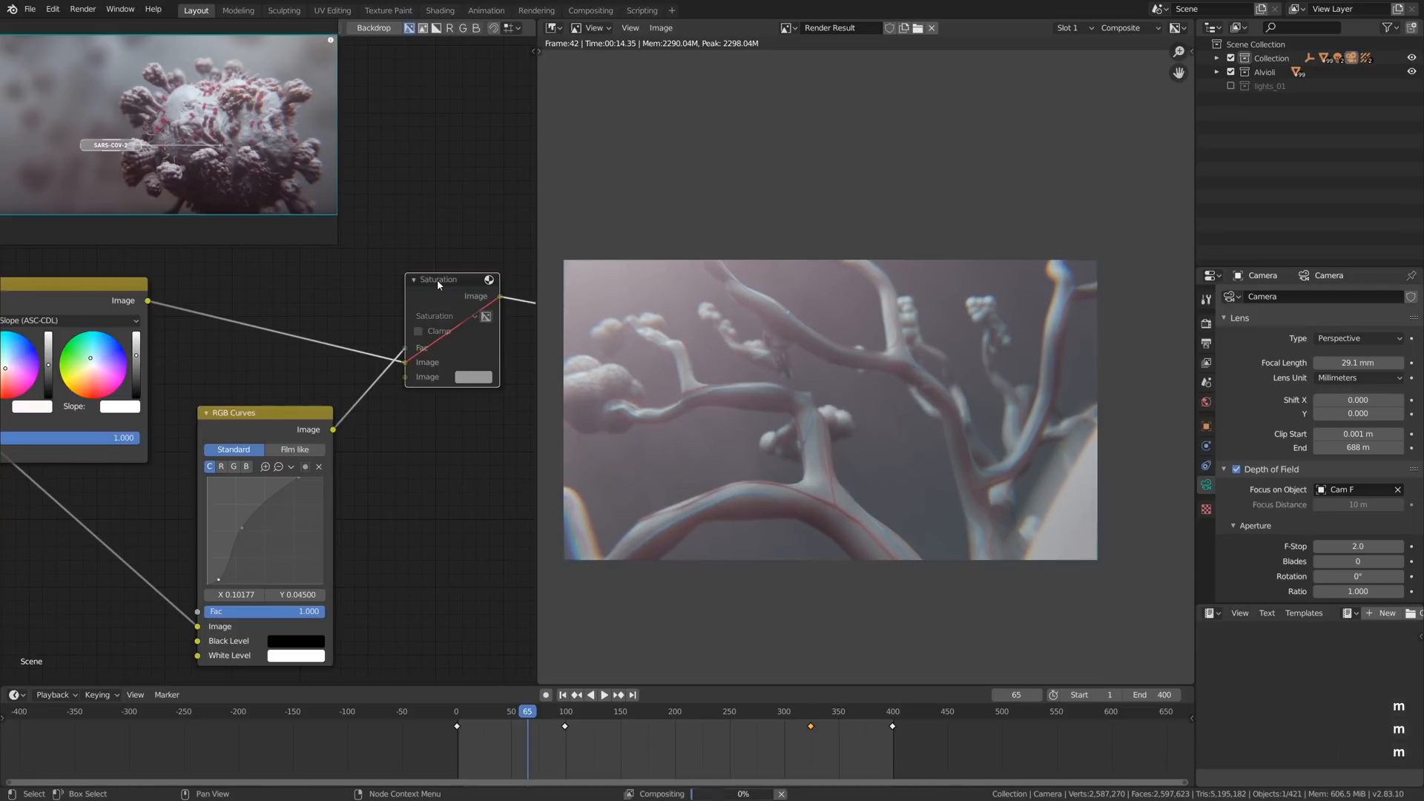
{"action": "key", "text": "m"}
{"action": "key", "text": "m"}
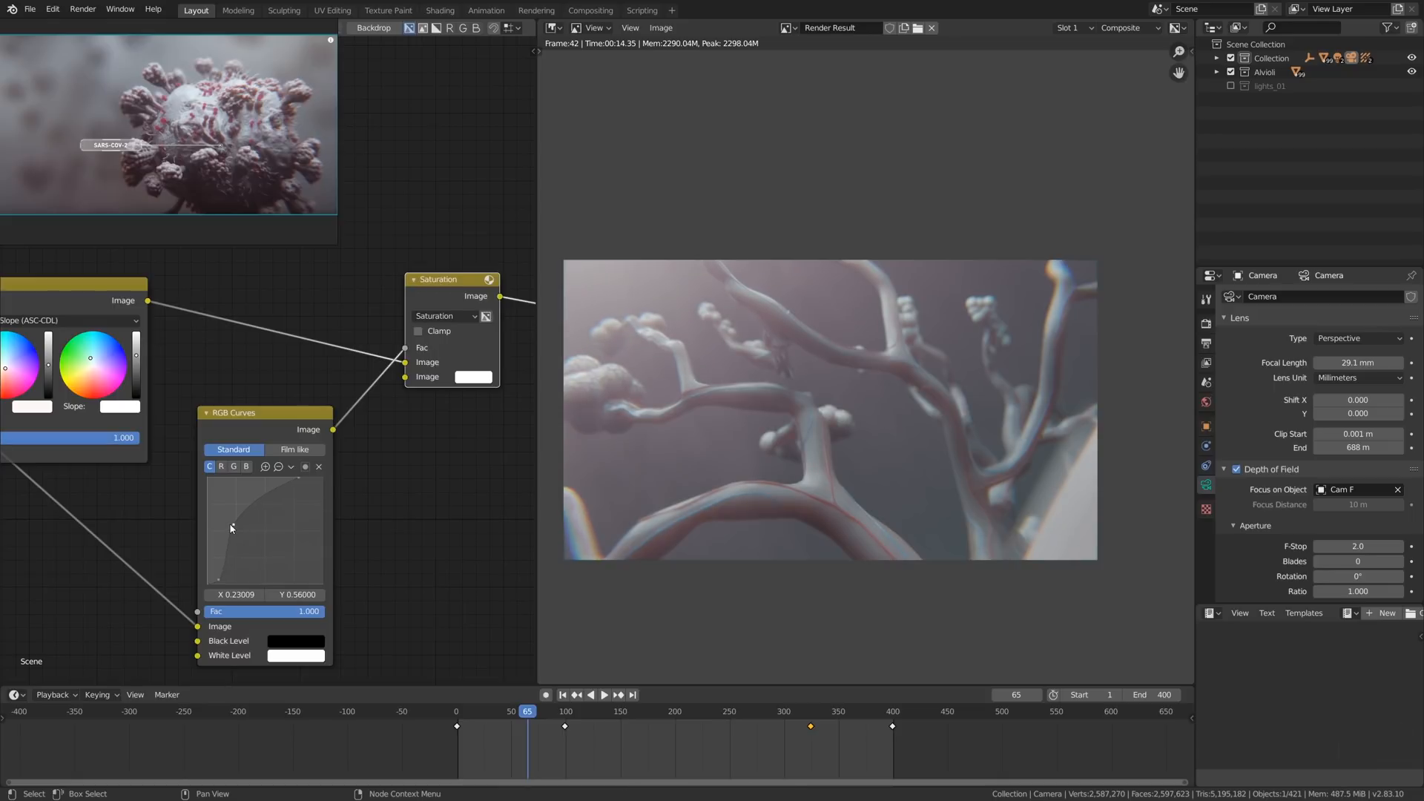
{"action": "key", "text": "m"}
{"action": "key", "text": "m"}
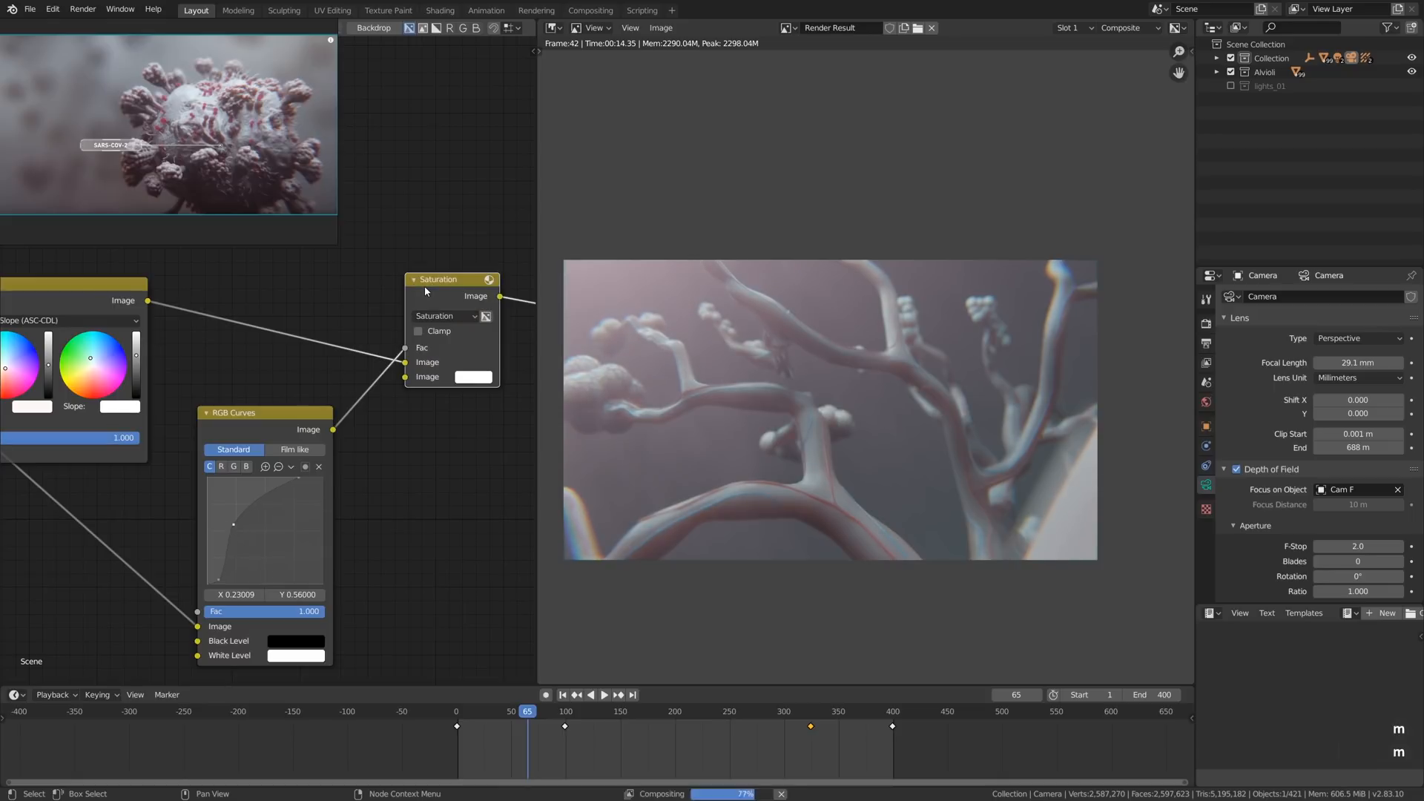
- Duplicate the Saturation node and insert the copy ahead of Lens Distortion
{"action": "scroll", "coordinate": [424, 286], "scroll_direction": "down", "scroll_amount": 2}
{"action": "key", "text": "shift+d"}
{"action": "left_click", "coordinate": [414, 326]}
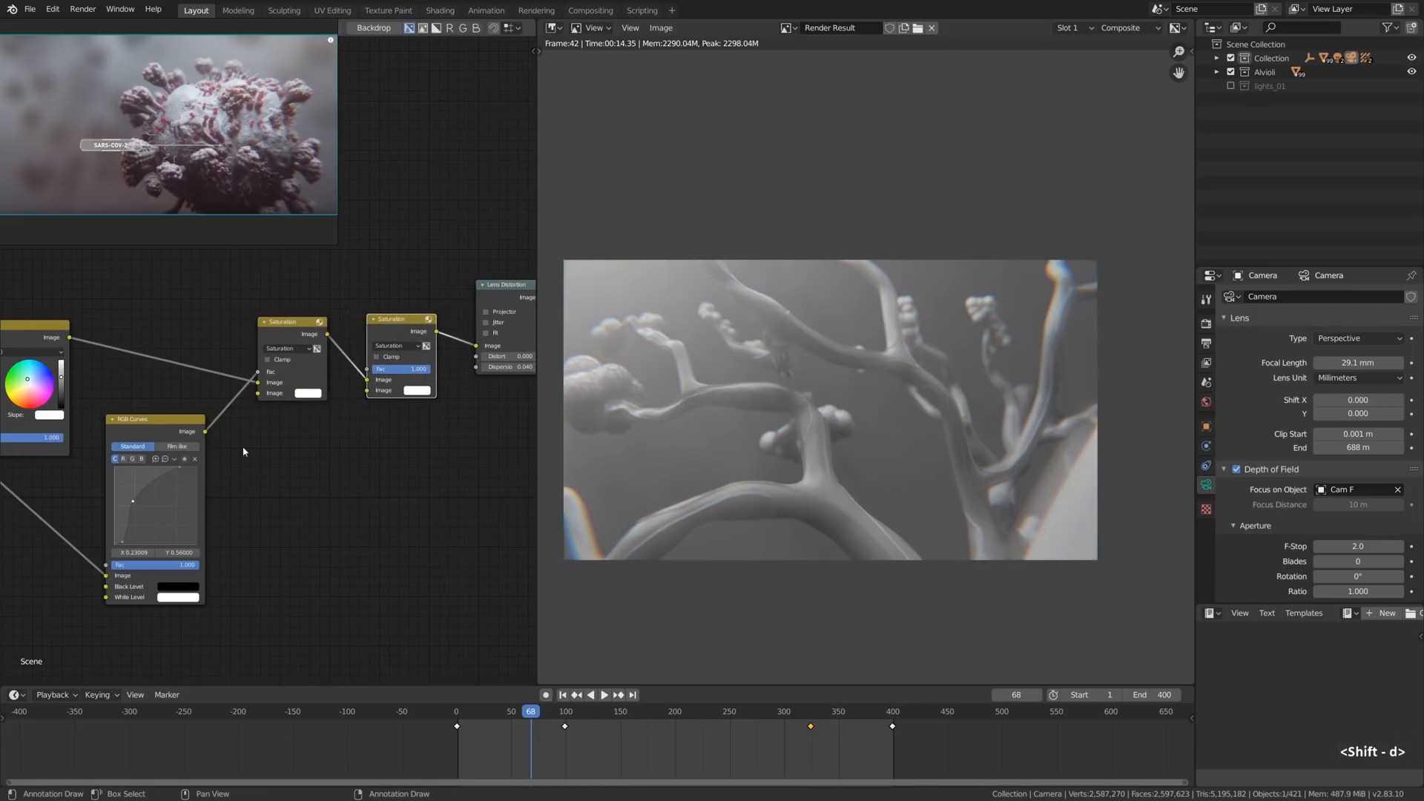
- Link the RGB Curves output to the duplicated node's Fac and set its blending mode to Add
{"action": "left_click_drag", "start_coordinate": [207, 433], "coordinate": [373, 387]}
{"action": "left_click", "coordinate": [395, 345]}
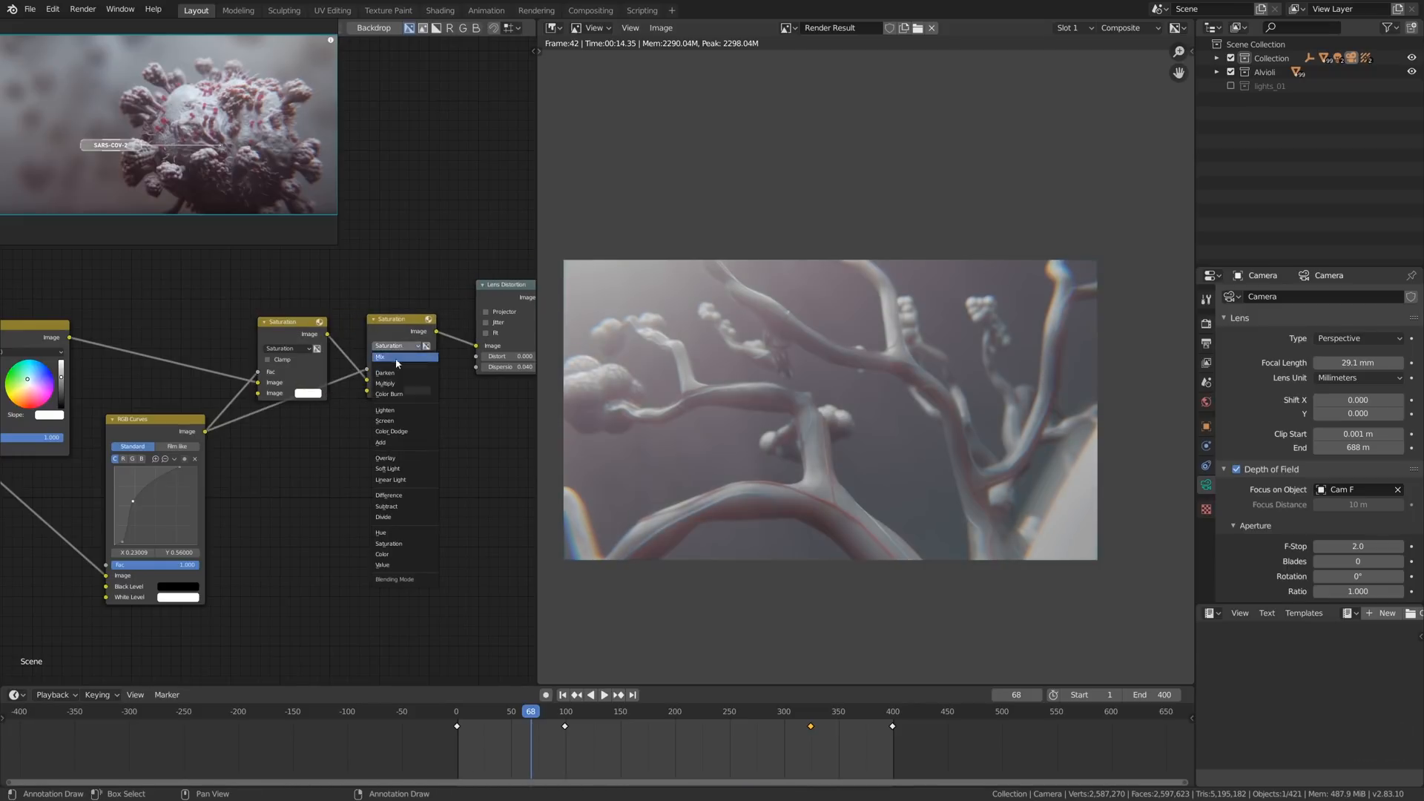
{"action": "left_click", "coordinate": [400, 443]}
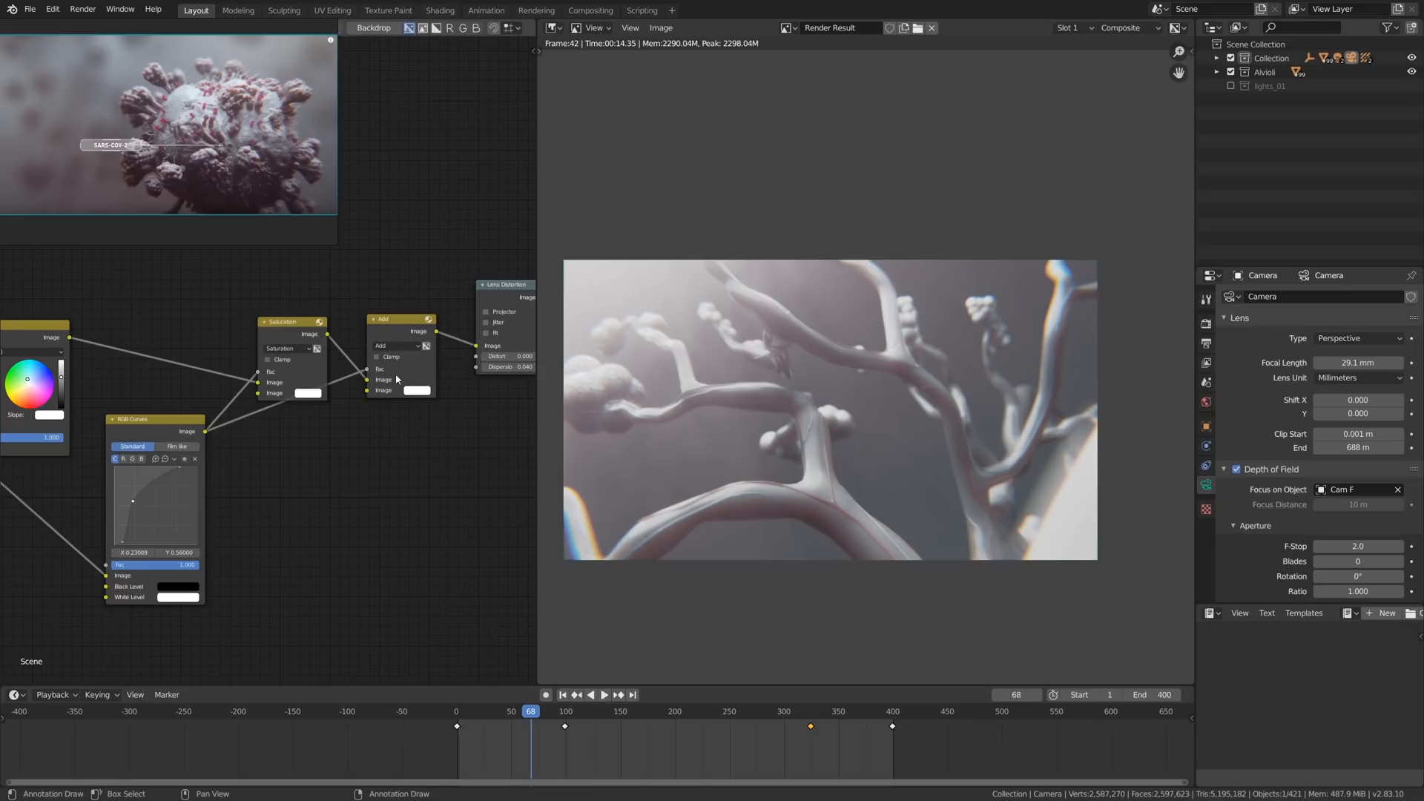
- Darken the Add node's second Image colour to mid grey, comparing the render with the node muted and unmuted
{"action": "scroll", "coordinate": [399, 374], "scroll_direction": "up", "scroll_amount": 1}
{"action": "left_click", "coordinate": [437, 389]}
{"action": "left_click", "coordinate": [516, 277]}
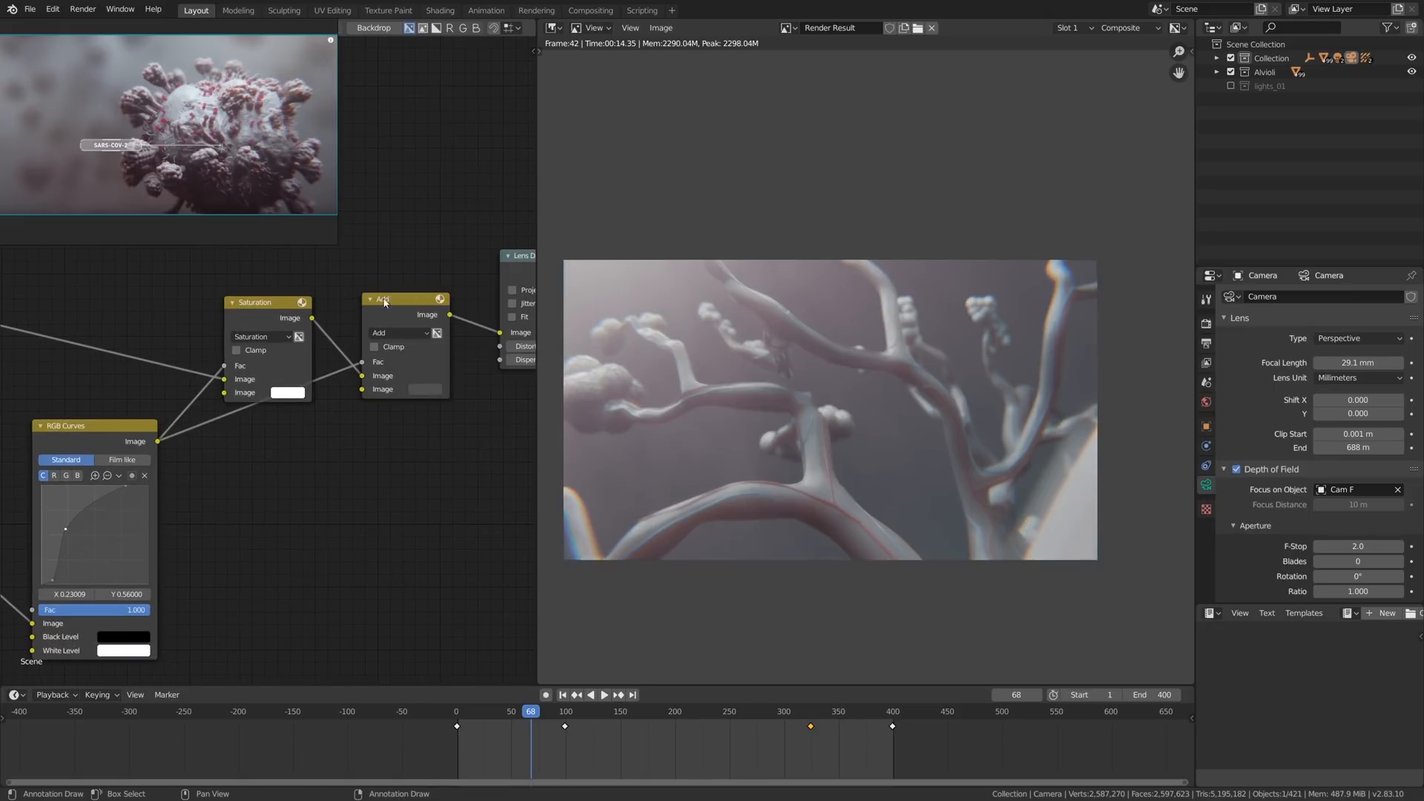
{"action": "key", "text": "m"}
{"action": "key", "text": "m"}
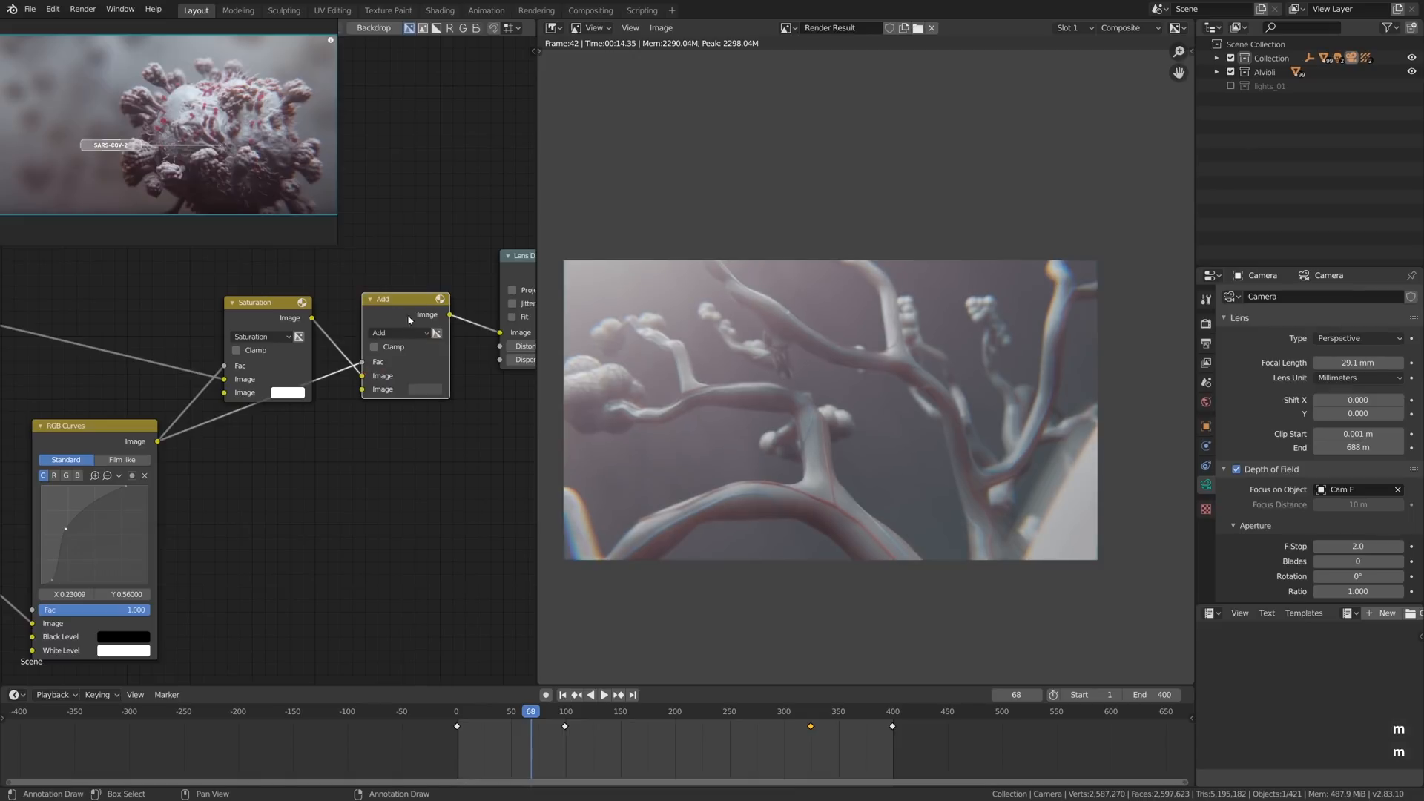
{"action": "left_click", "coordinate": [428, 390]}
{"action": "left_click", "coordinate": [515, 256]}
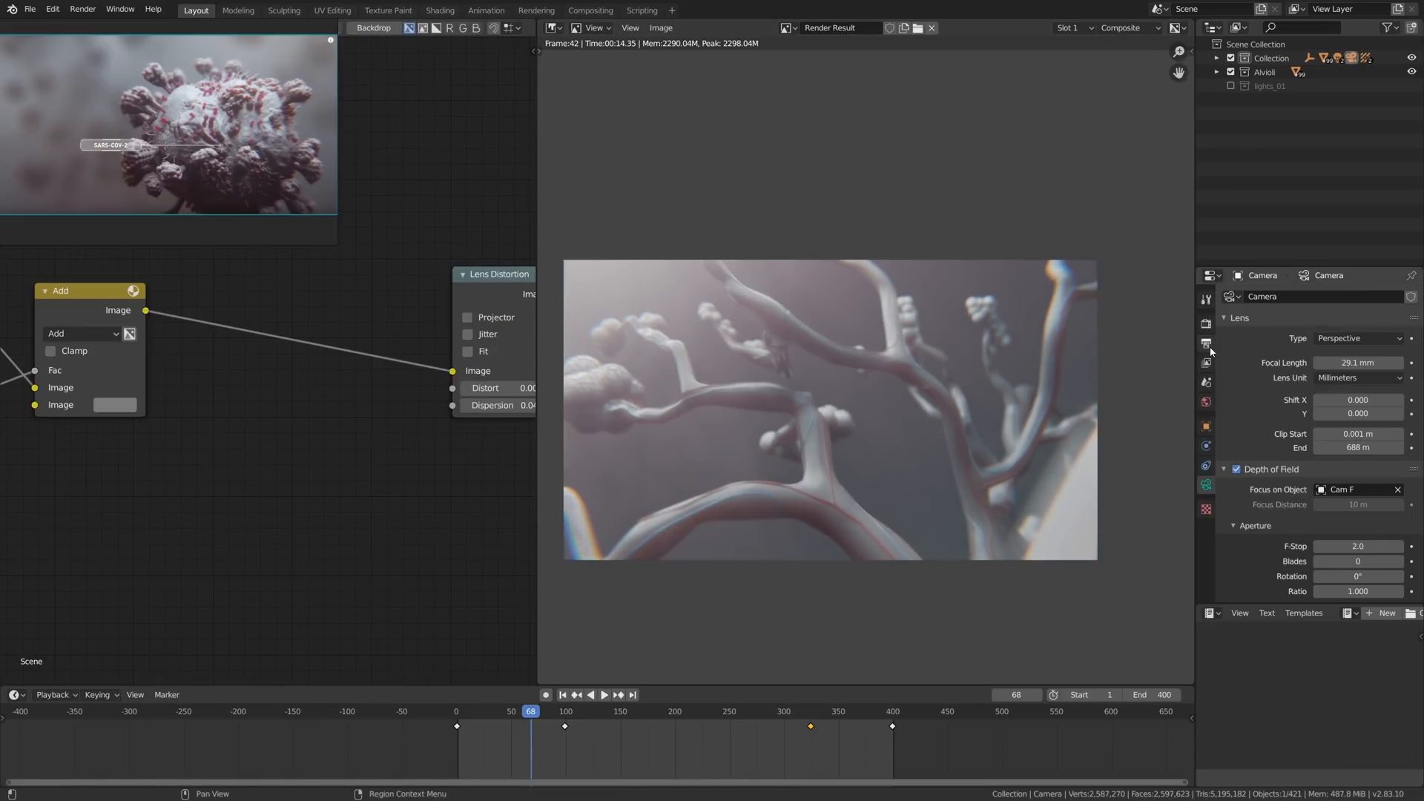
- Try the Very High Contrast look in the scene's Color Management, and settle on Medium High Contrast
{"action": "left_click", "coordinate": [1206, 325]}
{"action": "scroll", "coordinate": [1318, 508], "scroll_direction": "down", "scroll_amount": 3}
{"action": "scroll", "coordinate": [1317, 507], "scroll_direction": "down", "scroll_amount": 6}
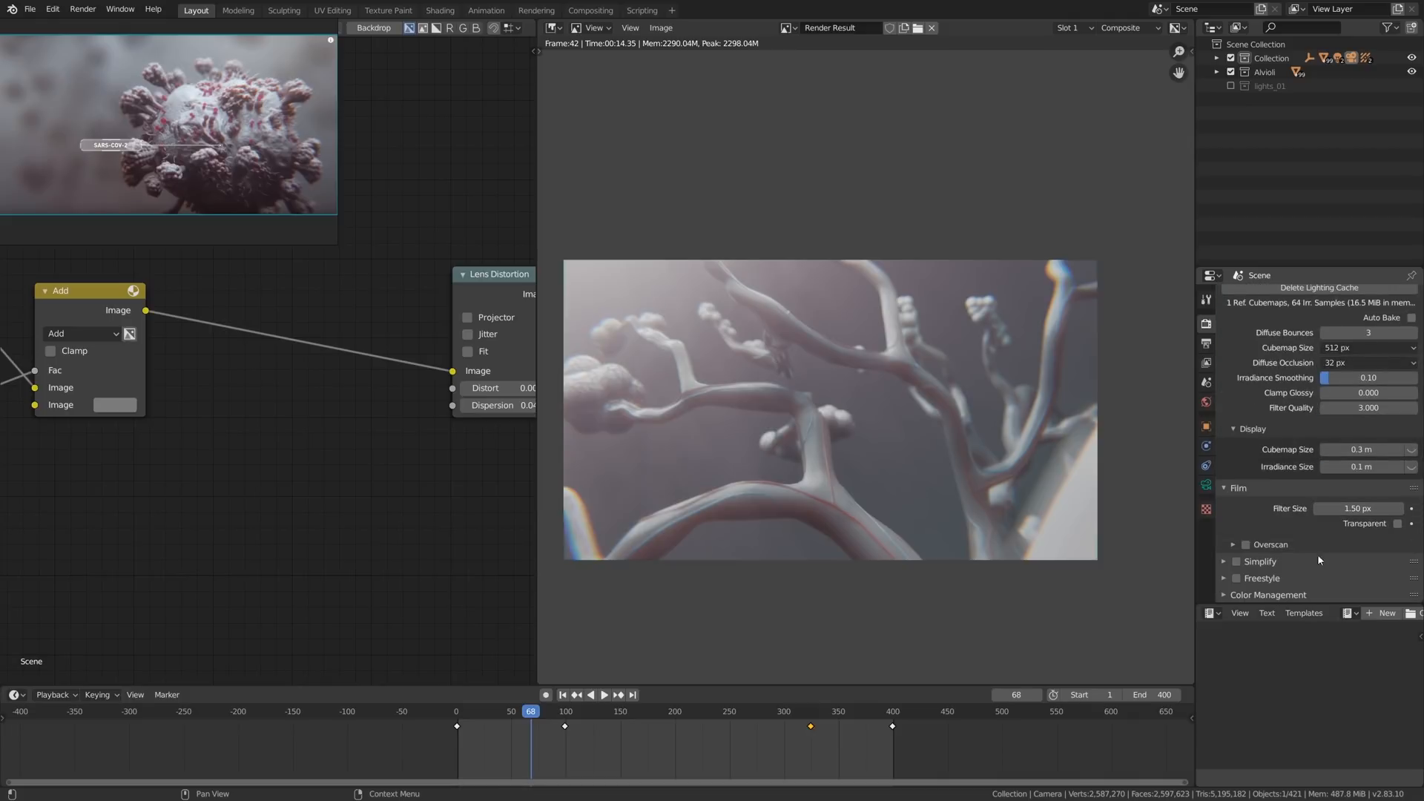
{"action": "left_click", "coordinate": [1303, 596]}
{"action": "scroll", "coordinate": [1317, 575], "scroll_direction": "down", "scroll_amount": 4}
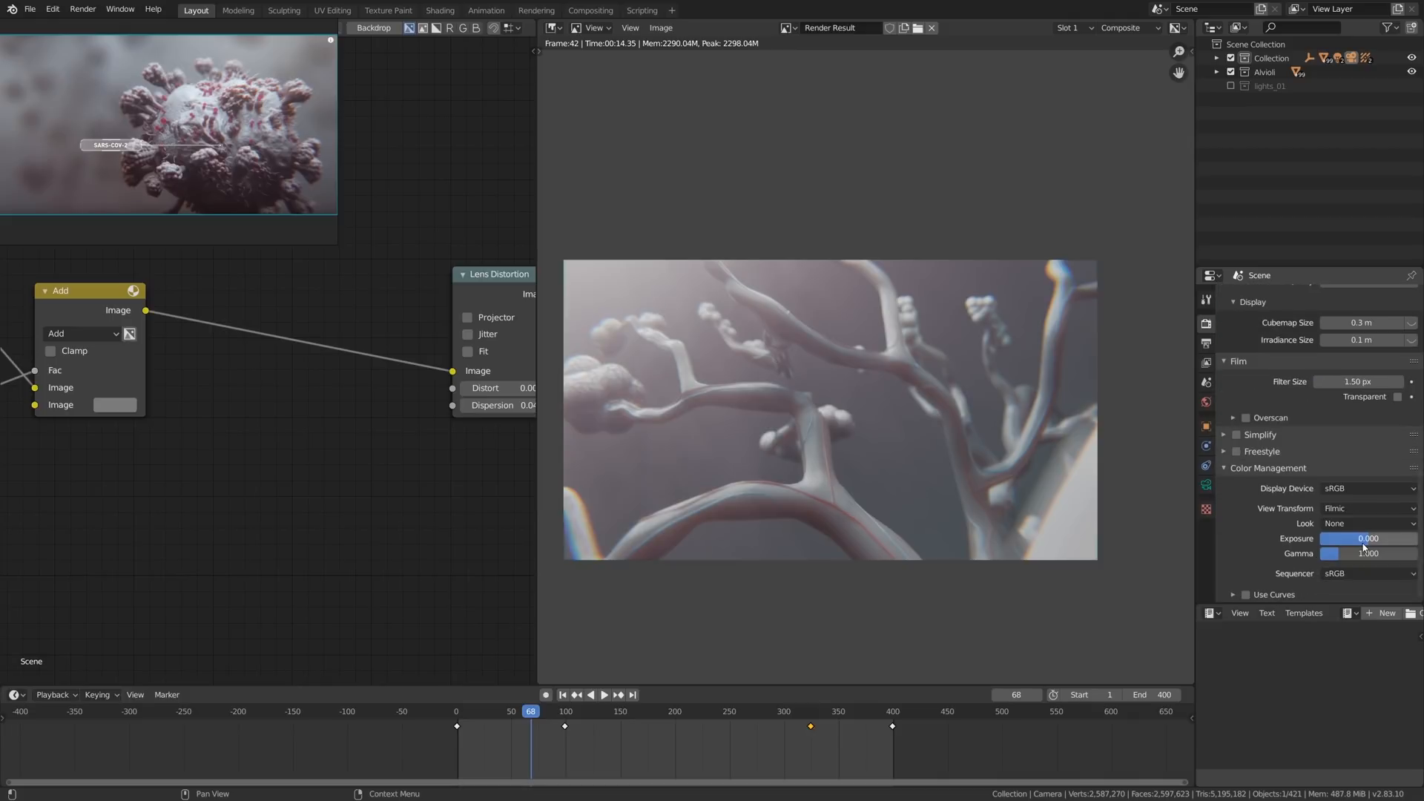
{"action": "left_click", "coordinate": [1349, 524]}
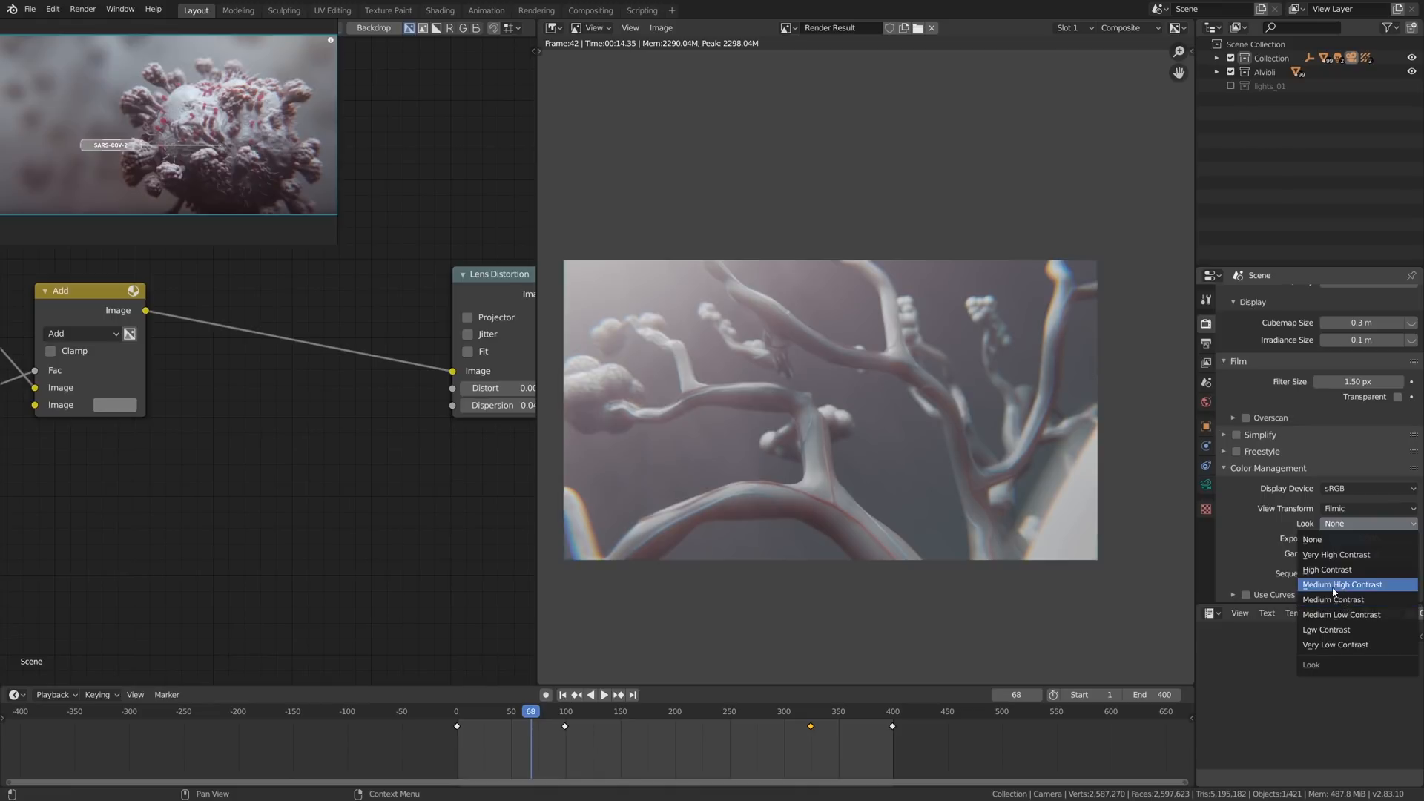
{"action": "left_click", "coordinate": [1336, 554]}
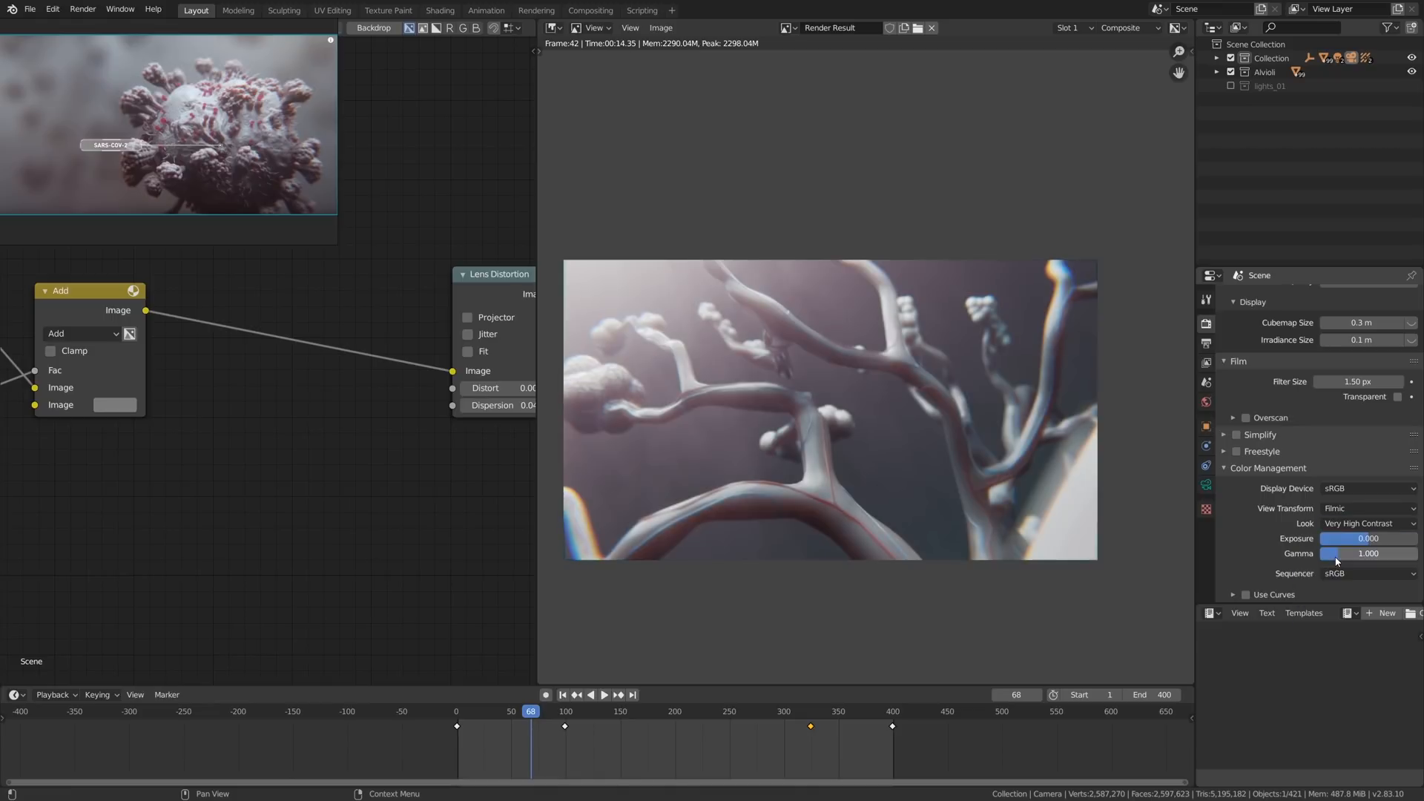
{"action": "left_click", "coordinate": [1339, 524]}
{"action": "left_click", "coordinate": [1341, 586]}
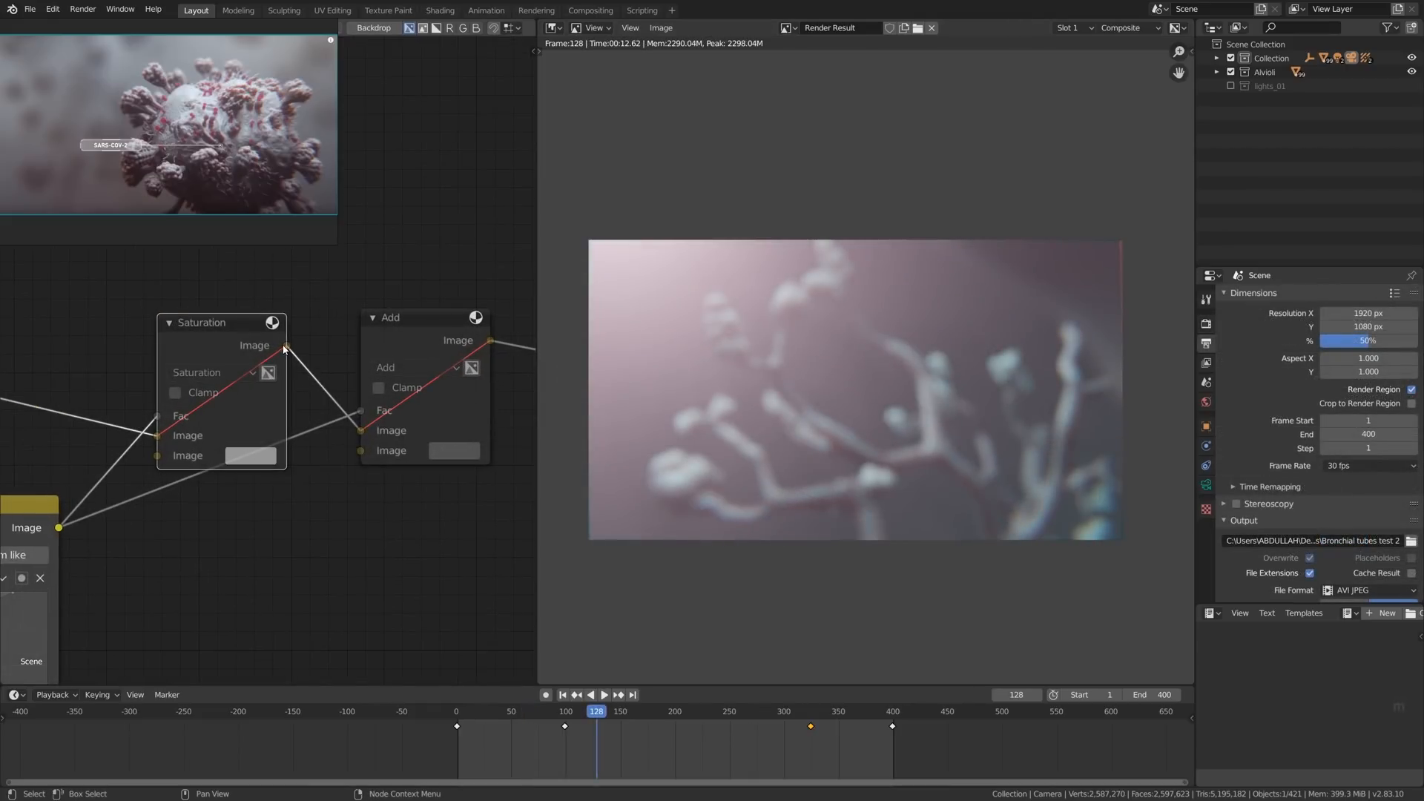
- Unmute the Saturation and Add nodes, toggling the Add node's mute to compare its effect on the frame 128 render
{"action": "scroll", "coordinate": [214, 331], "scroll_direction": "up", "scroll_amount": 2}
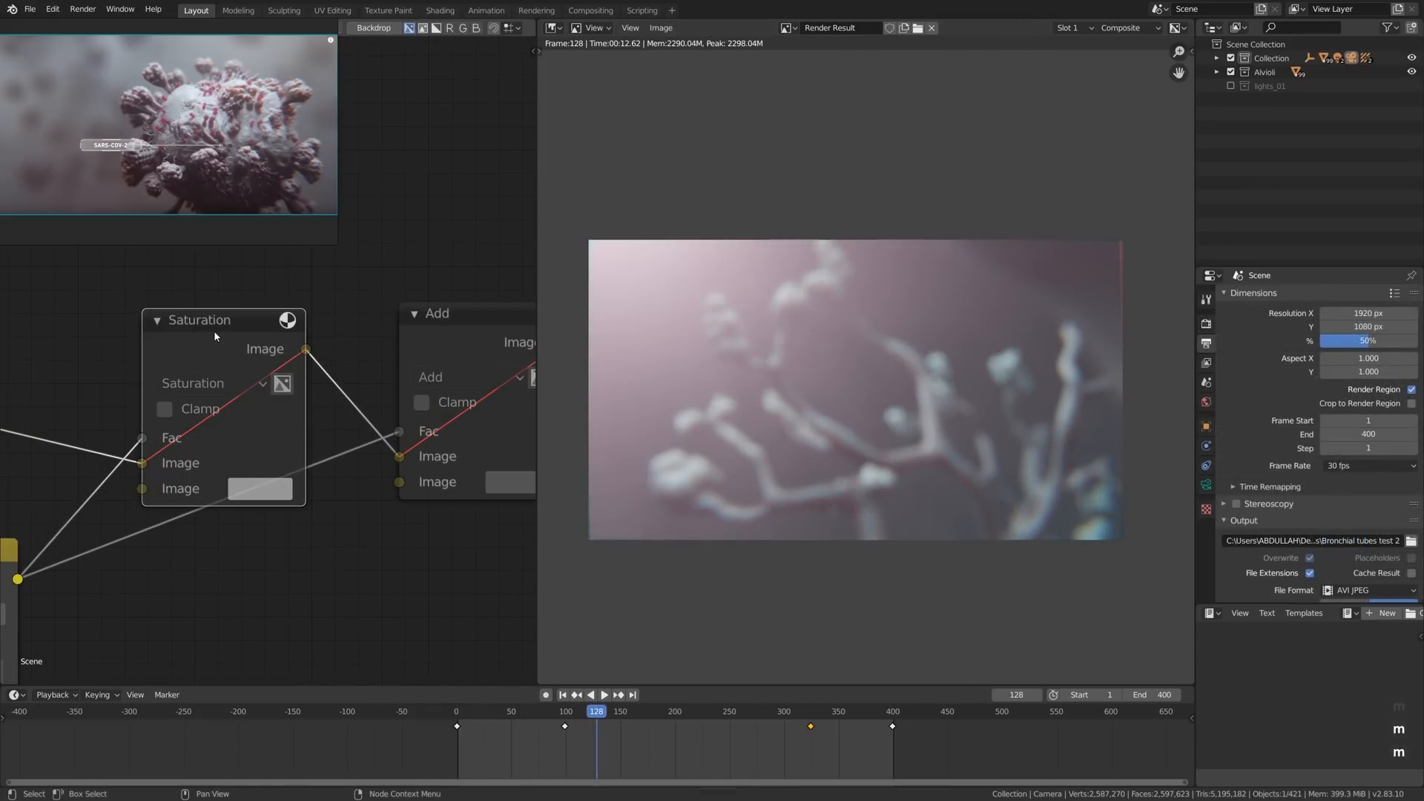
{"action": "left_click", "coordinate": [199, 366]}
{"action": "key", "text": "m"}
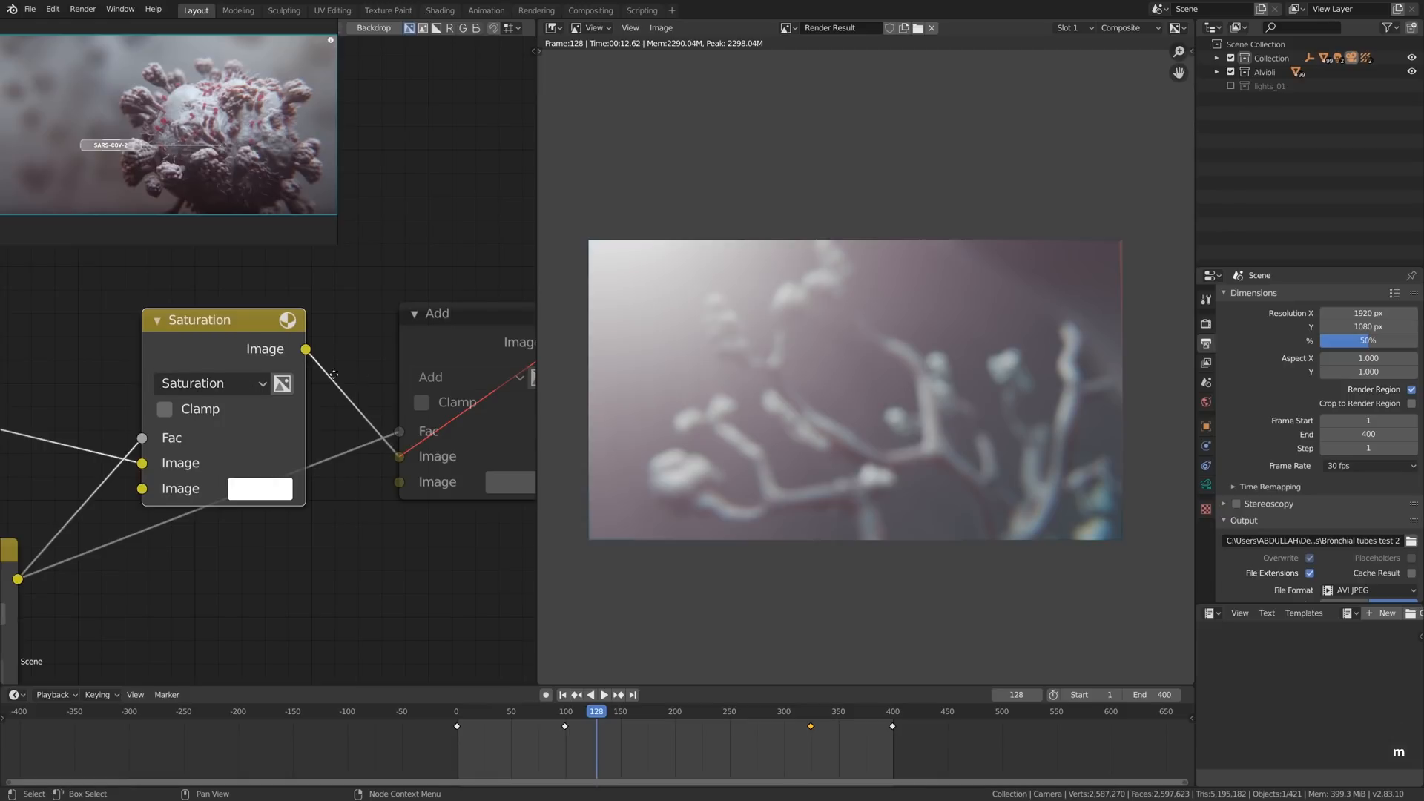
{"action": "middle_click_drag", "start_coordinate": [436, 339], "coordinate": [334, 335]}
{"action": "left_click", "coordinate": [336, 334]}
{"action": "key", "text": "m"}
{"action": "key", "text": "m"}
{"action": "key", "text": "m"}
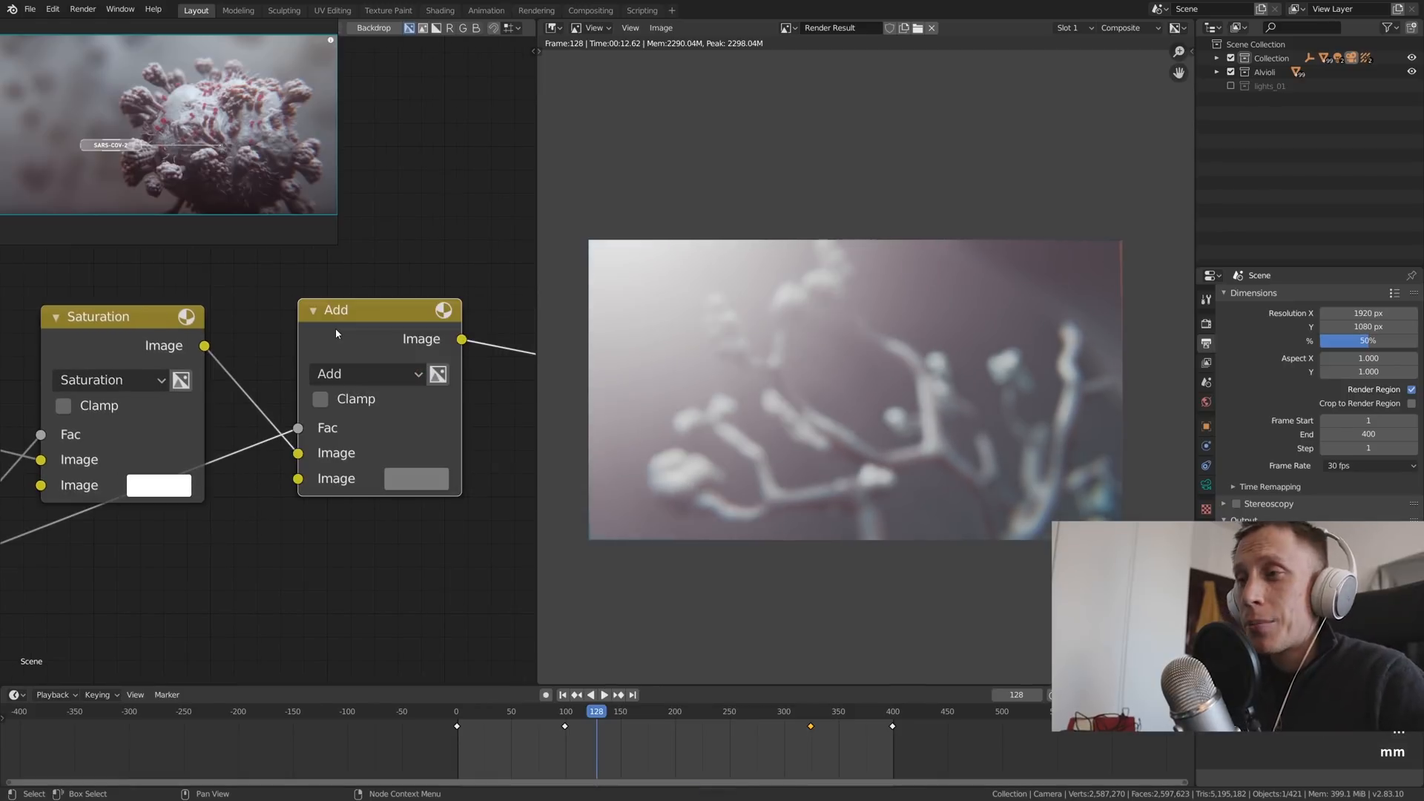
{"action": "key", "text": "m"}
{"action": "key", "text": "m"}
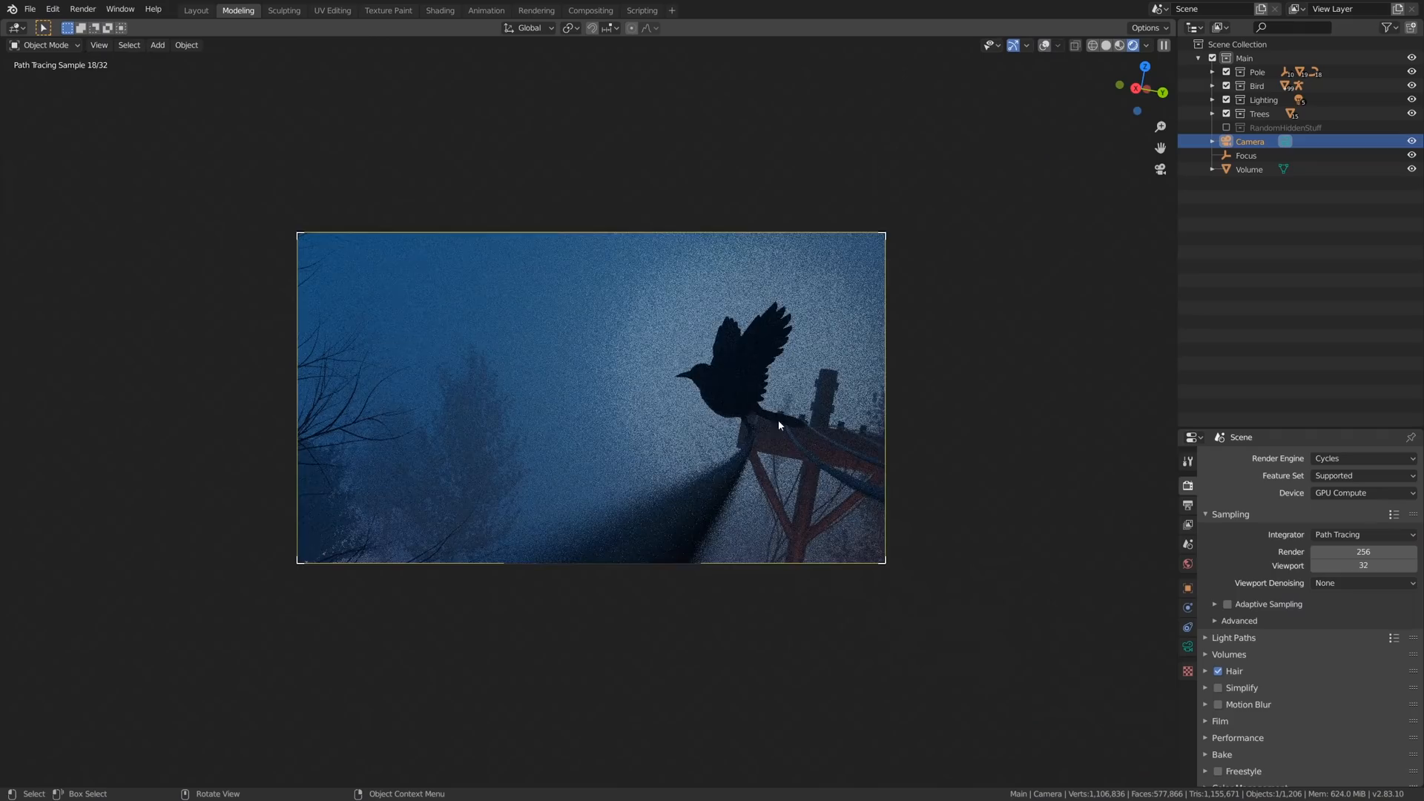
- Inspect the bird scene from outside the camera, return to the camera view, and mirror the camera along its local X axis
{"action": "middle_click_drag", "start_coordinate": [734, 398], "coordinate": [717, 409]}
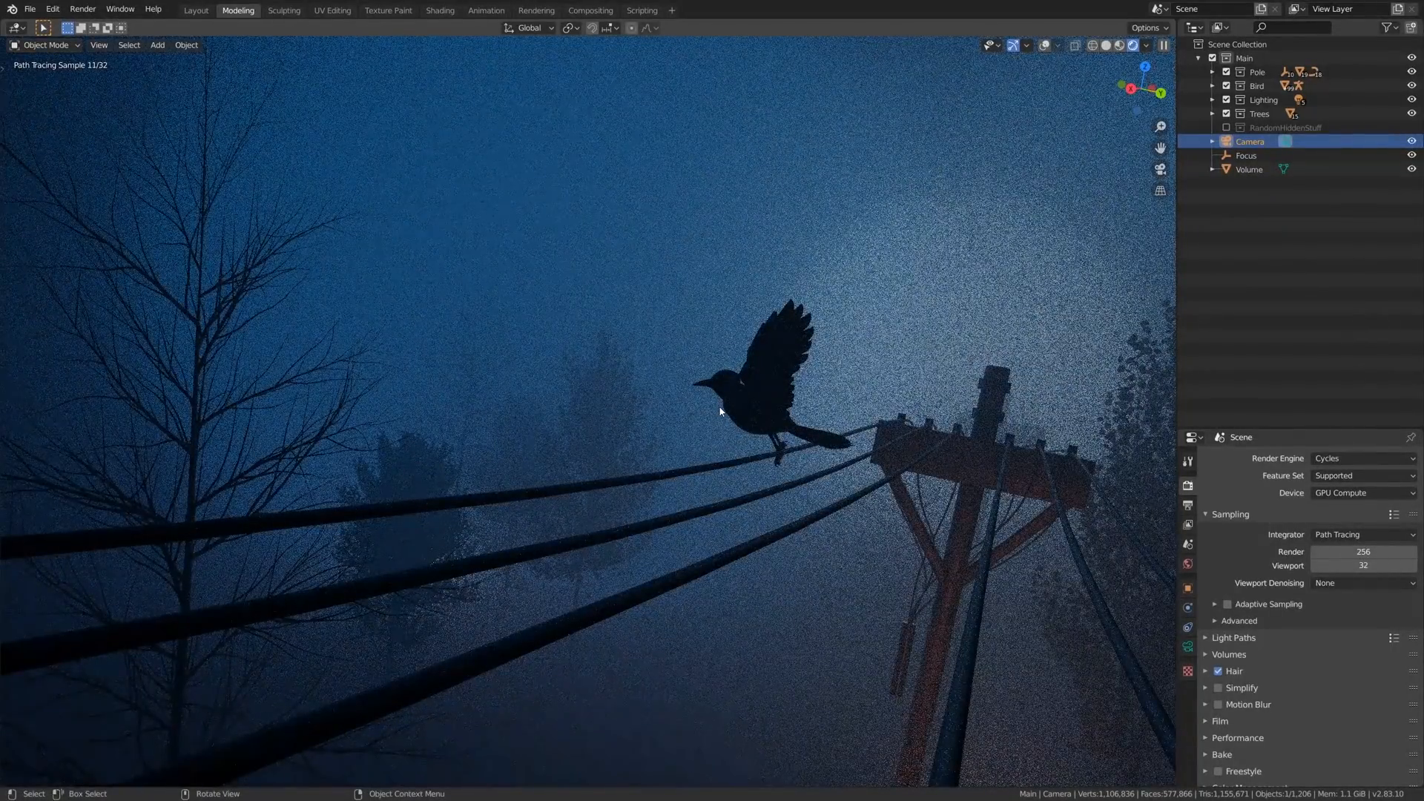
{"action": "key", "text": "KP_0"}
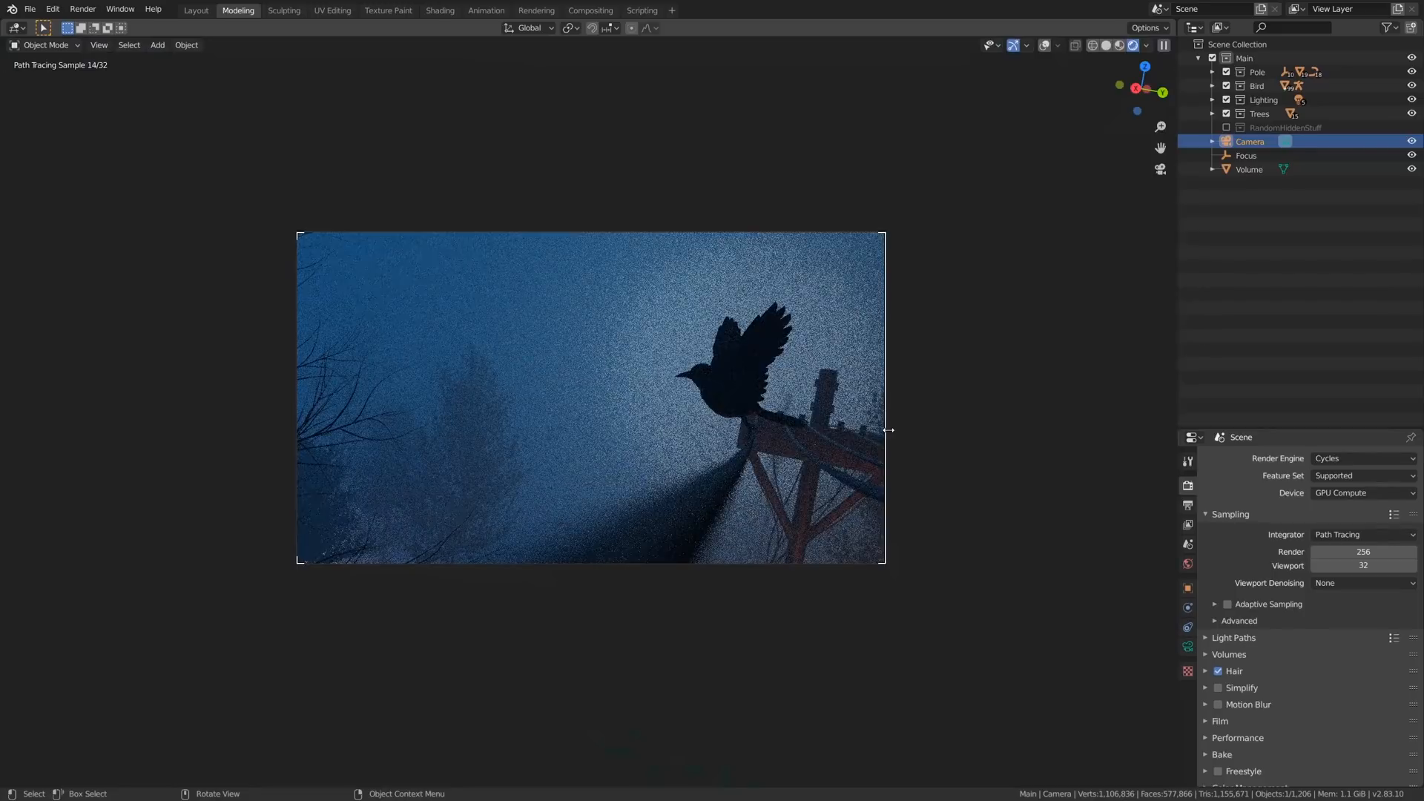
{"action": "key", "text": "ctrl+m"}
{"action": "key", "text": "x"}
{"action": "key", "text": "x"}
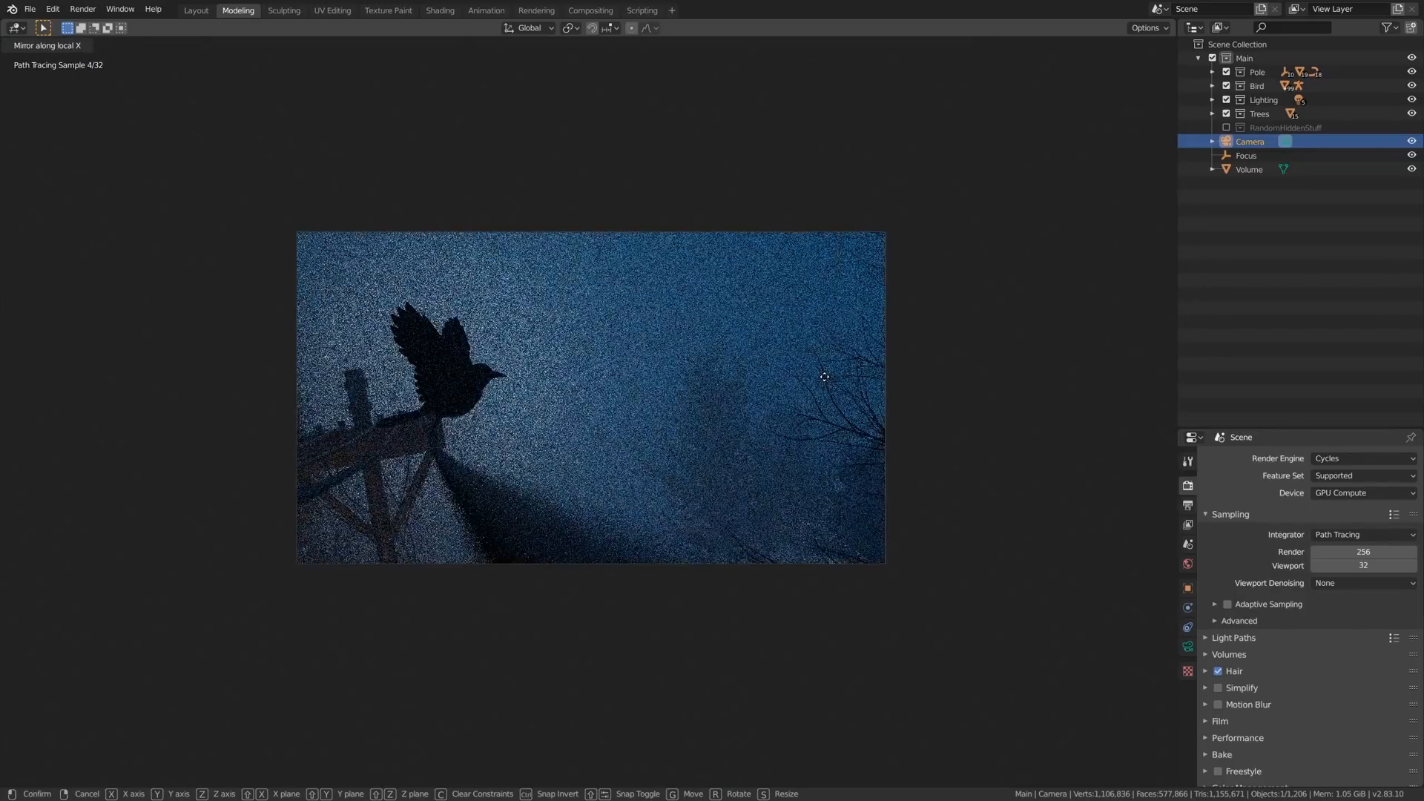
{"action": "key", "text": "Return"}
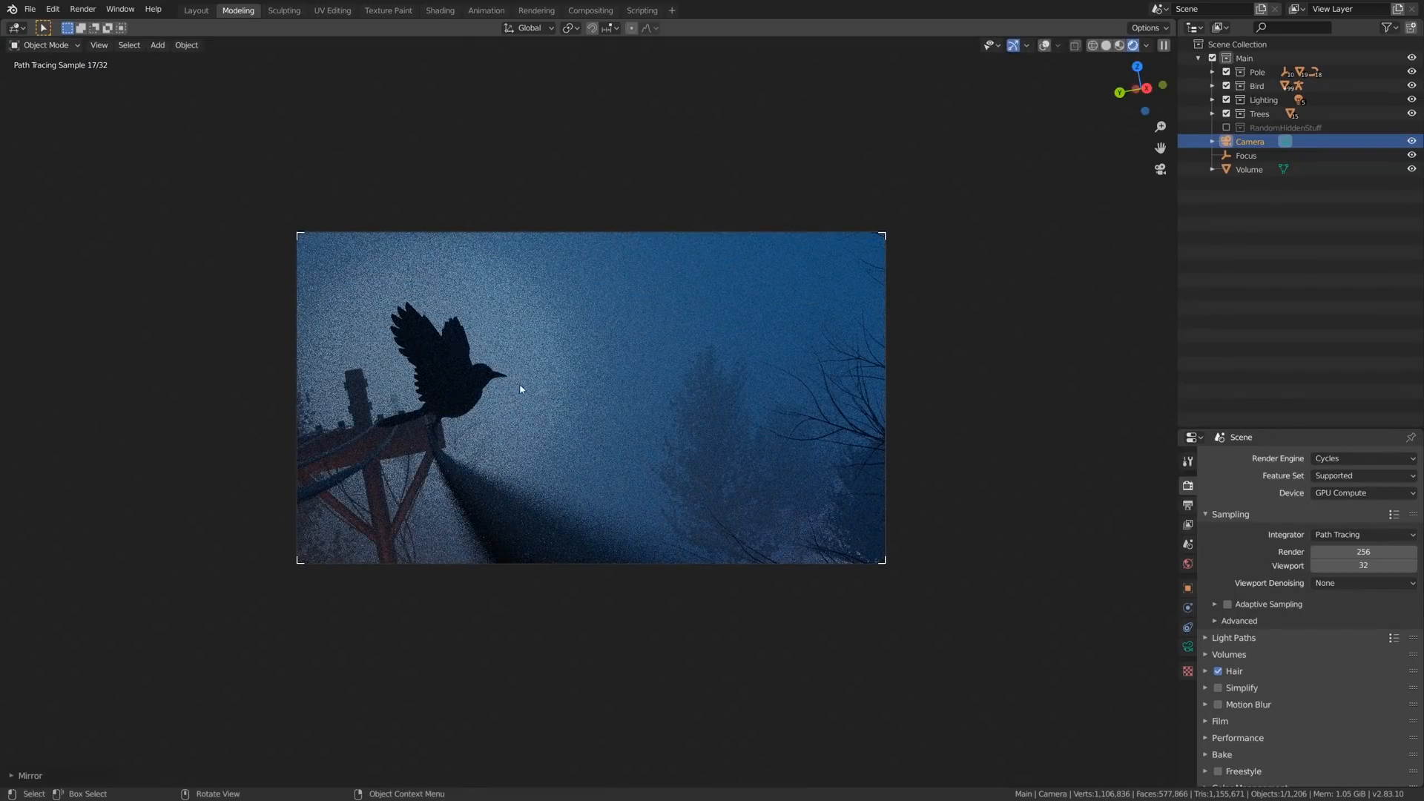
- Adjust the mirrored camera's angle with a small trackball rotation of about -0.57, -1.15
{"action": "key", "text": "r"}
{"action": "key", "text": "r"}
{"action": "right_click", "coordinate": [535, 315]}
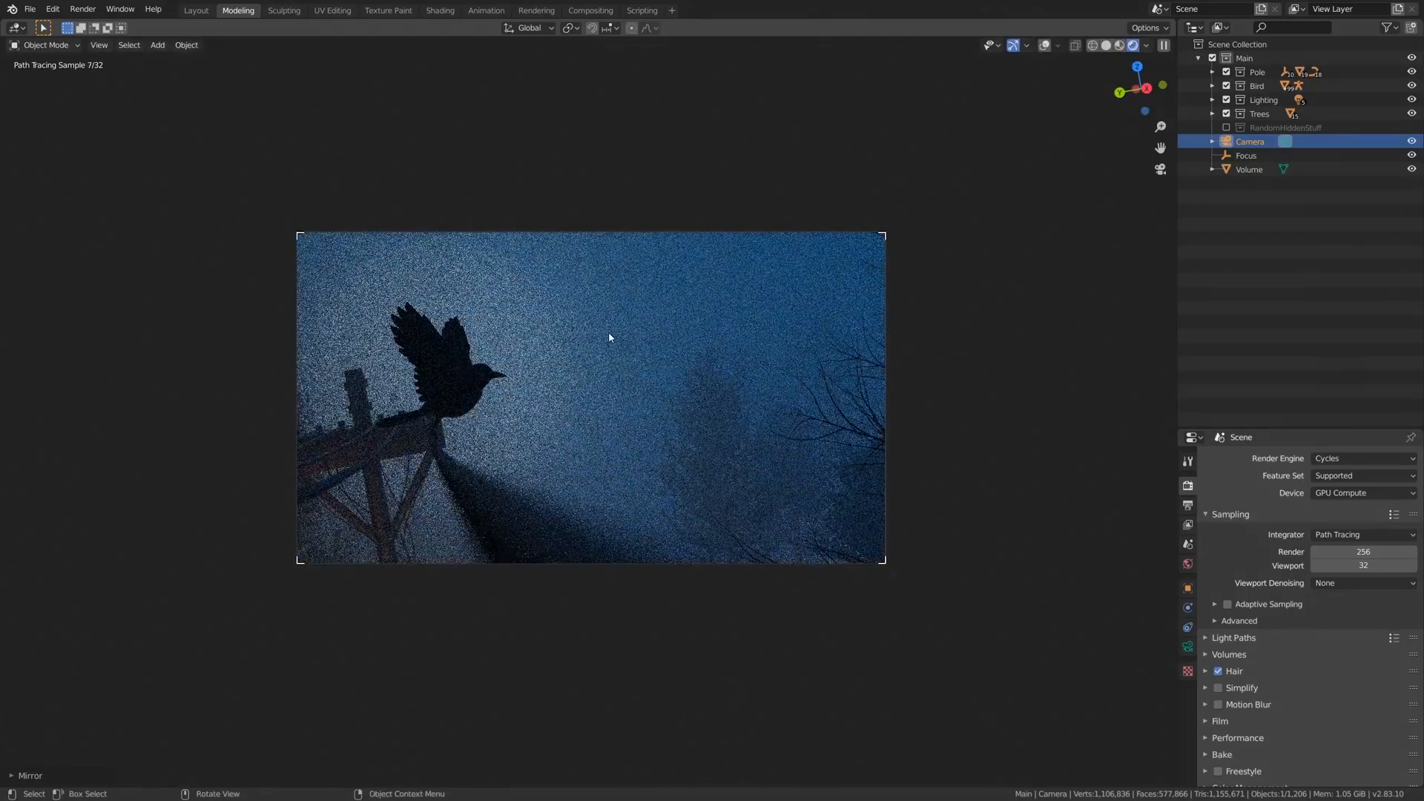
{"action": "key", "text": "r"}
{"action": "key", "text": "r"}
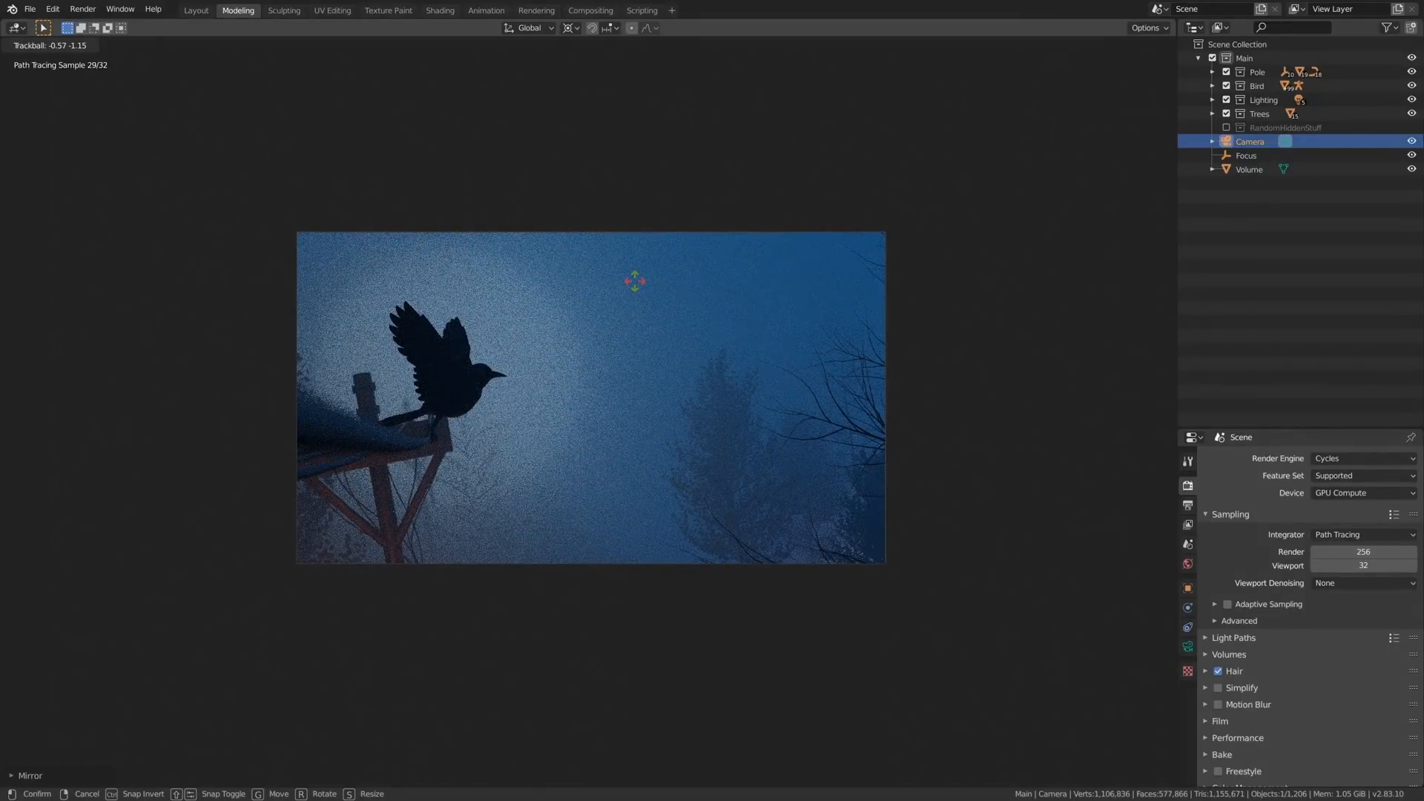
{"action": "key", "text": "Return"}
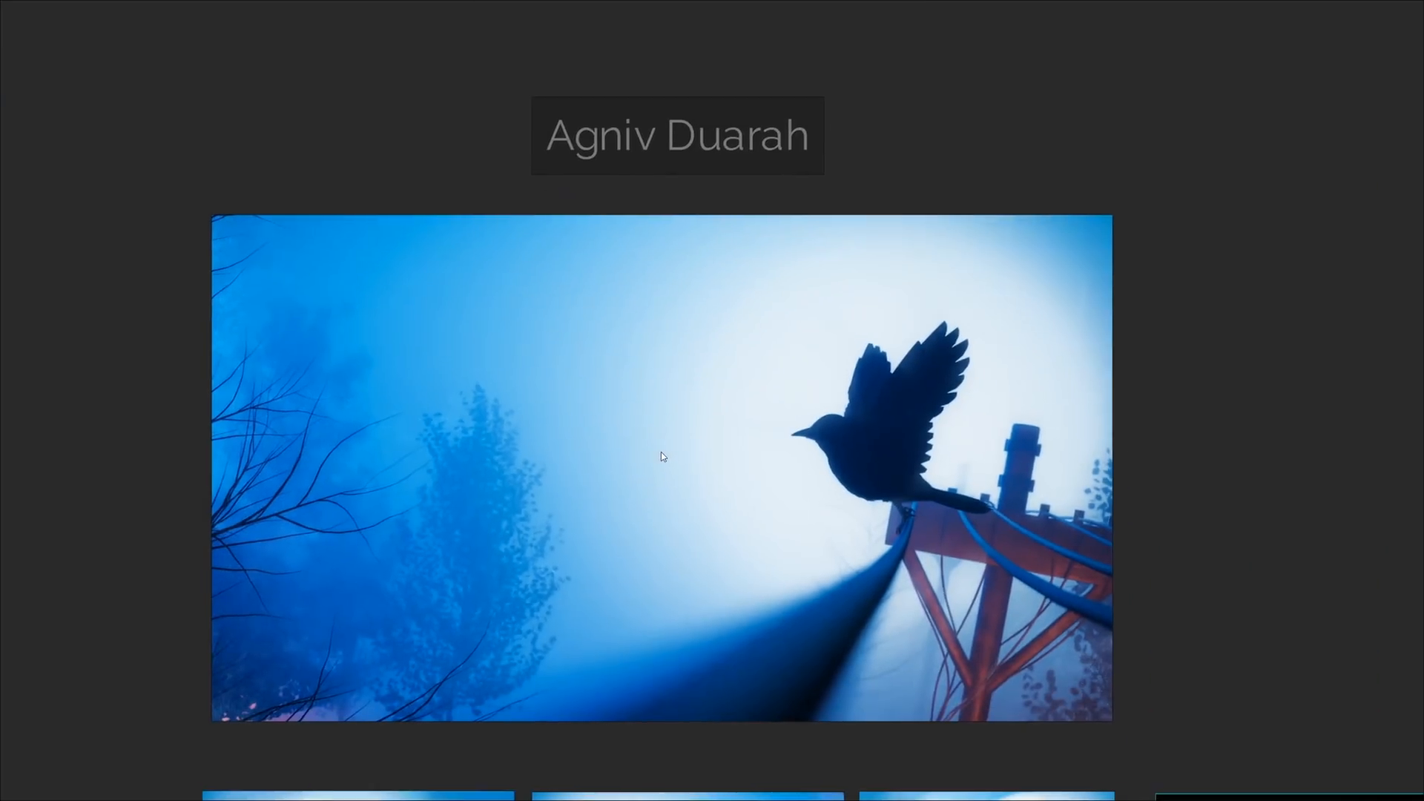
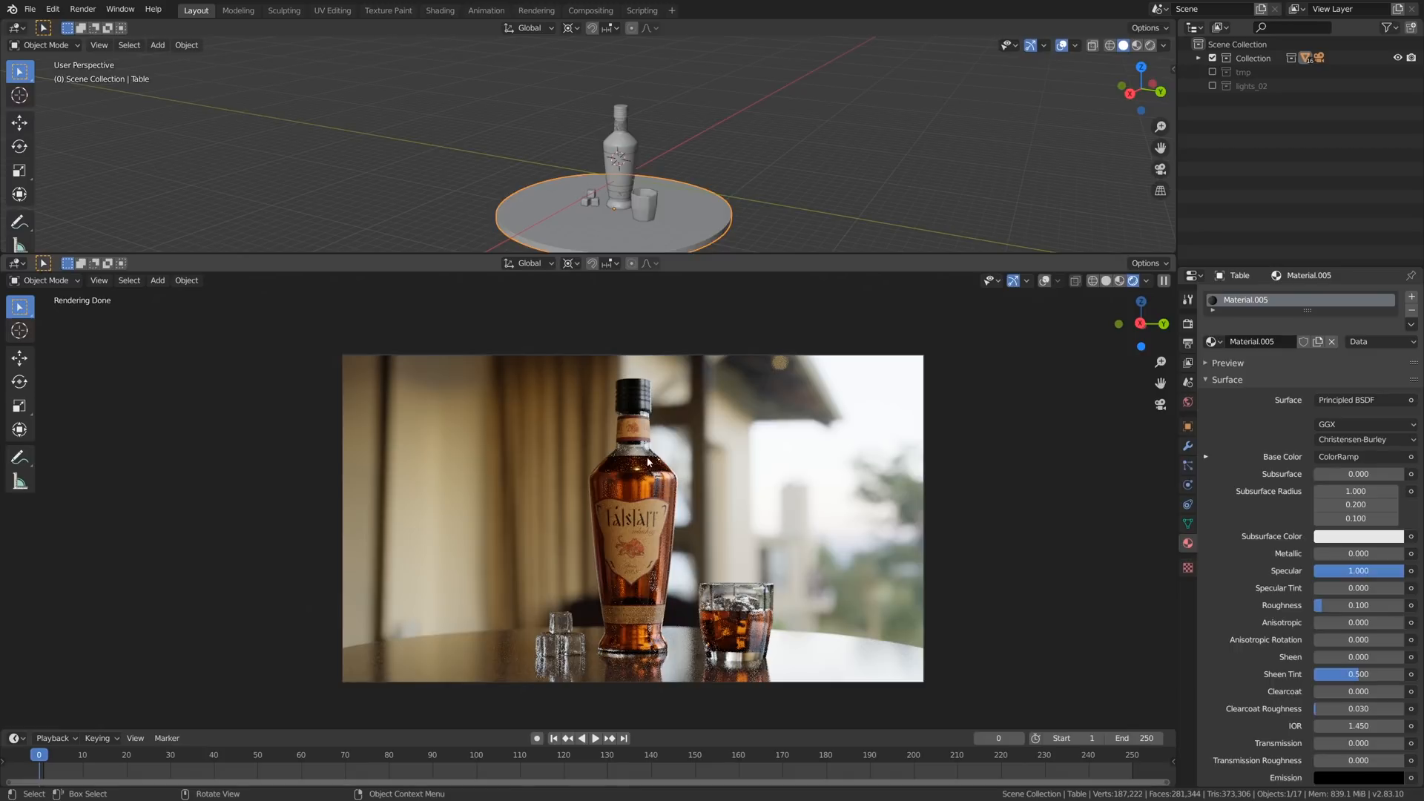
- Inspect the rendered bottle up close and enable the lights_02 collection in the scene
{"action": "scroll", "coordinate": [633, 456], "scroll_direction": "up", "scroll_amount": 8}
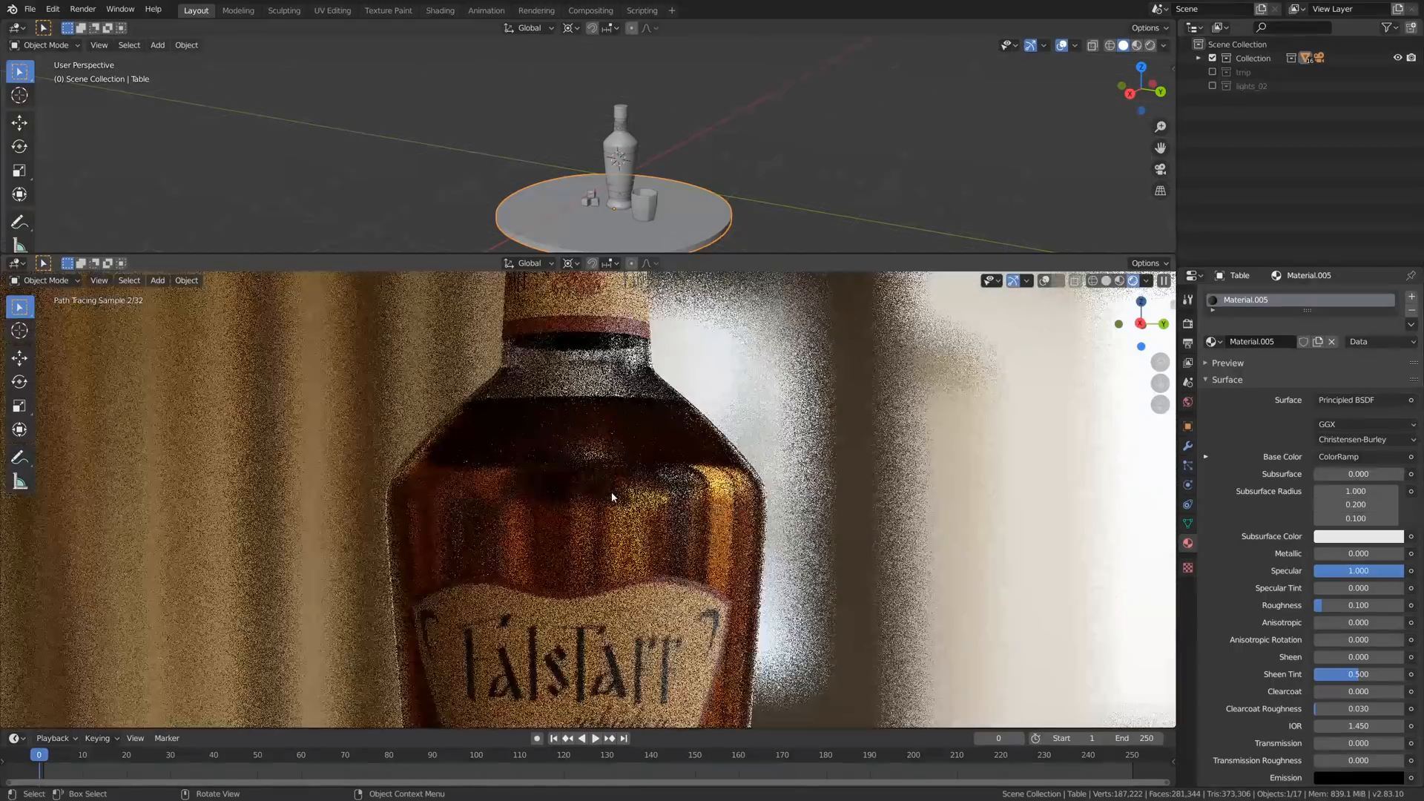
{"action": "scroll", "coordinate": [679, 513], "scroll_direction": "down", "scroll_amount": 8}
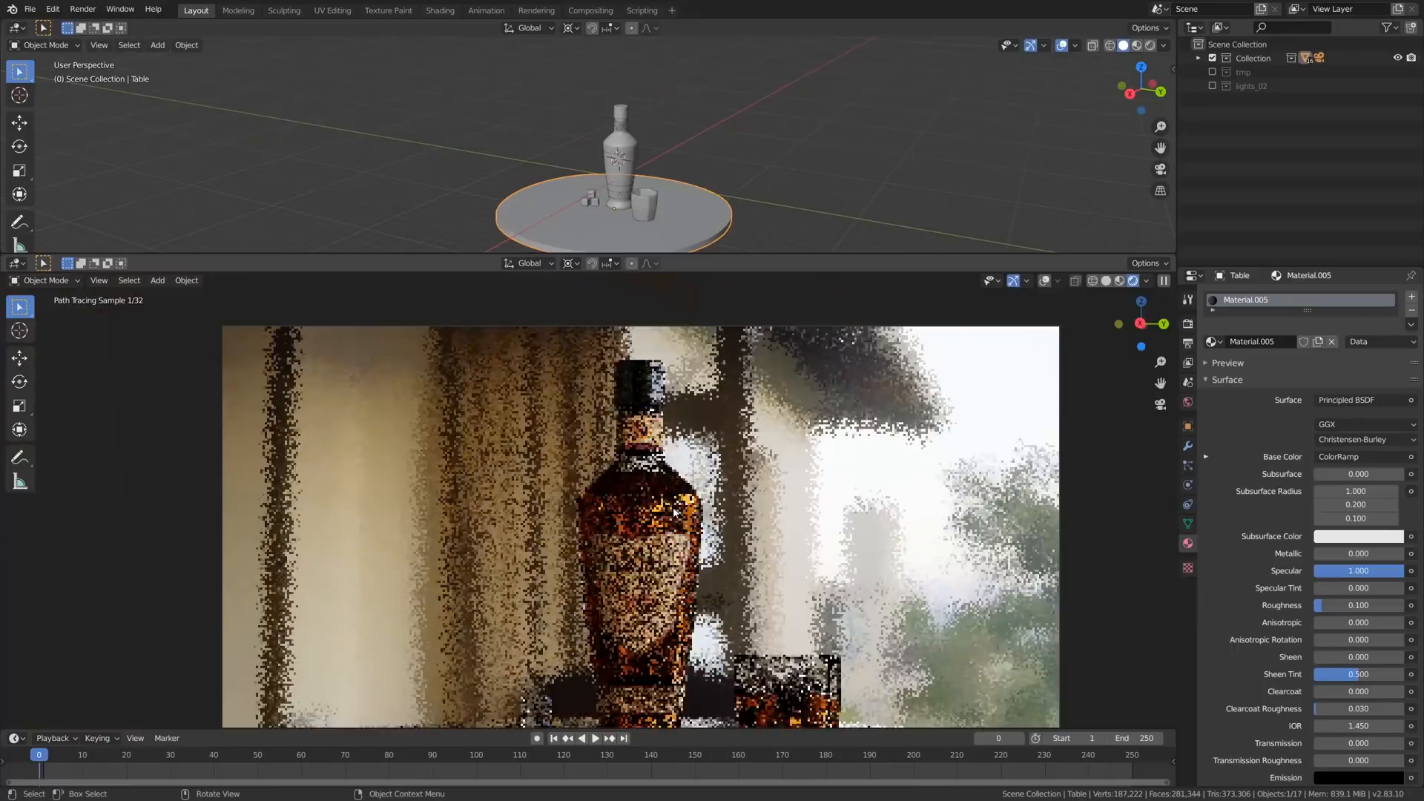
{"action": "scroll", "coordinate": [705, 545], "scroll_direction": "up", "scroll_amount": 3}
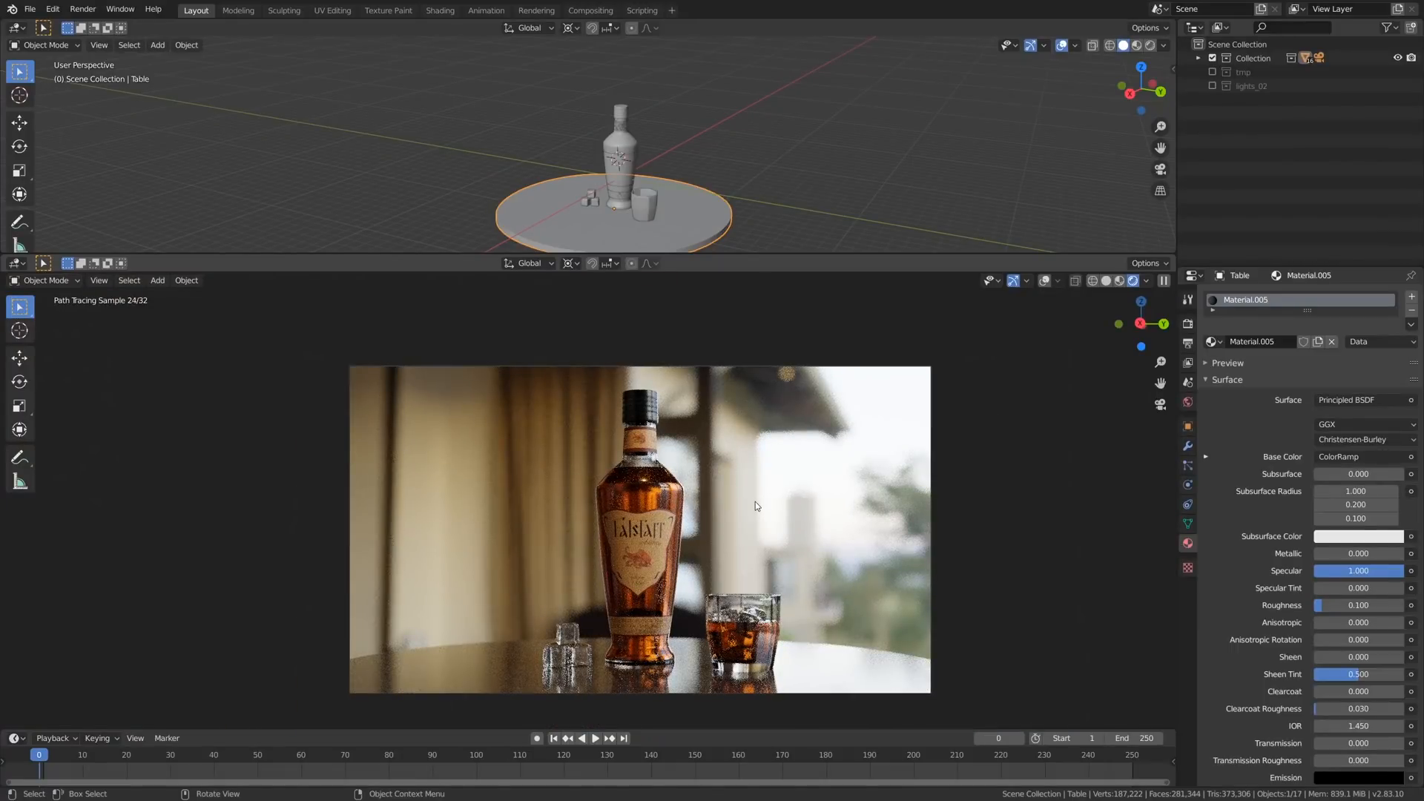
{"action": "left_click", "coordinate": [1213, 87]}
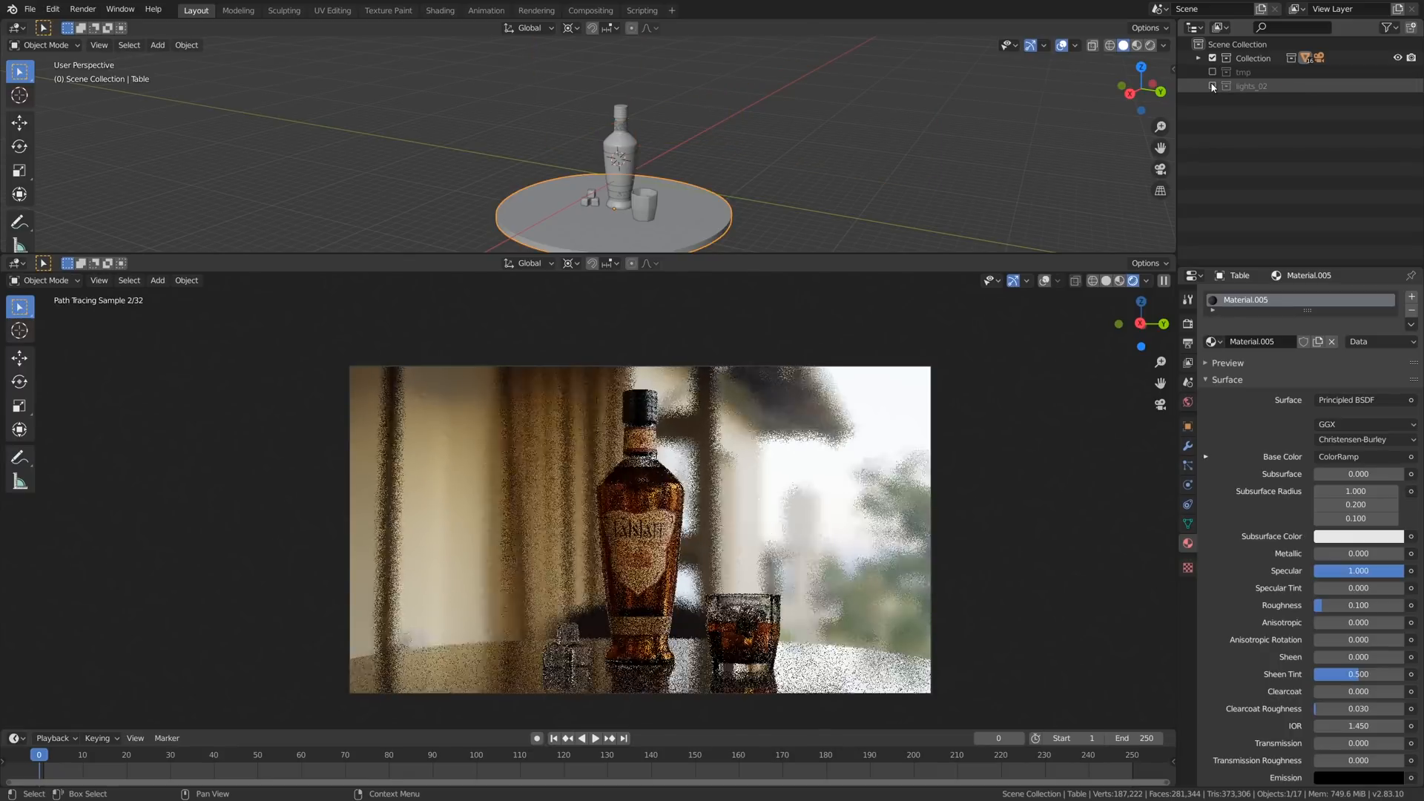
- Restrict rendering to a region around the bottle, toggle the lights_02 collection to compare the lighting, and clear the region
{"action": "key", "text": "ctrl+b"}
{"action": "left_click_drag", "start_coordinate": [589, 381], "coordinate": [695, 683]}
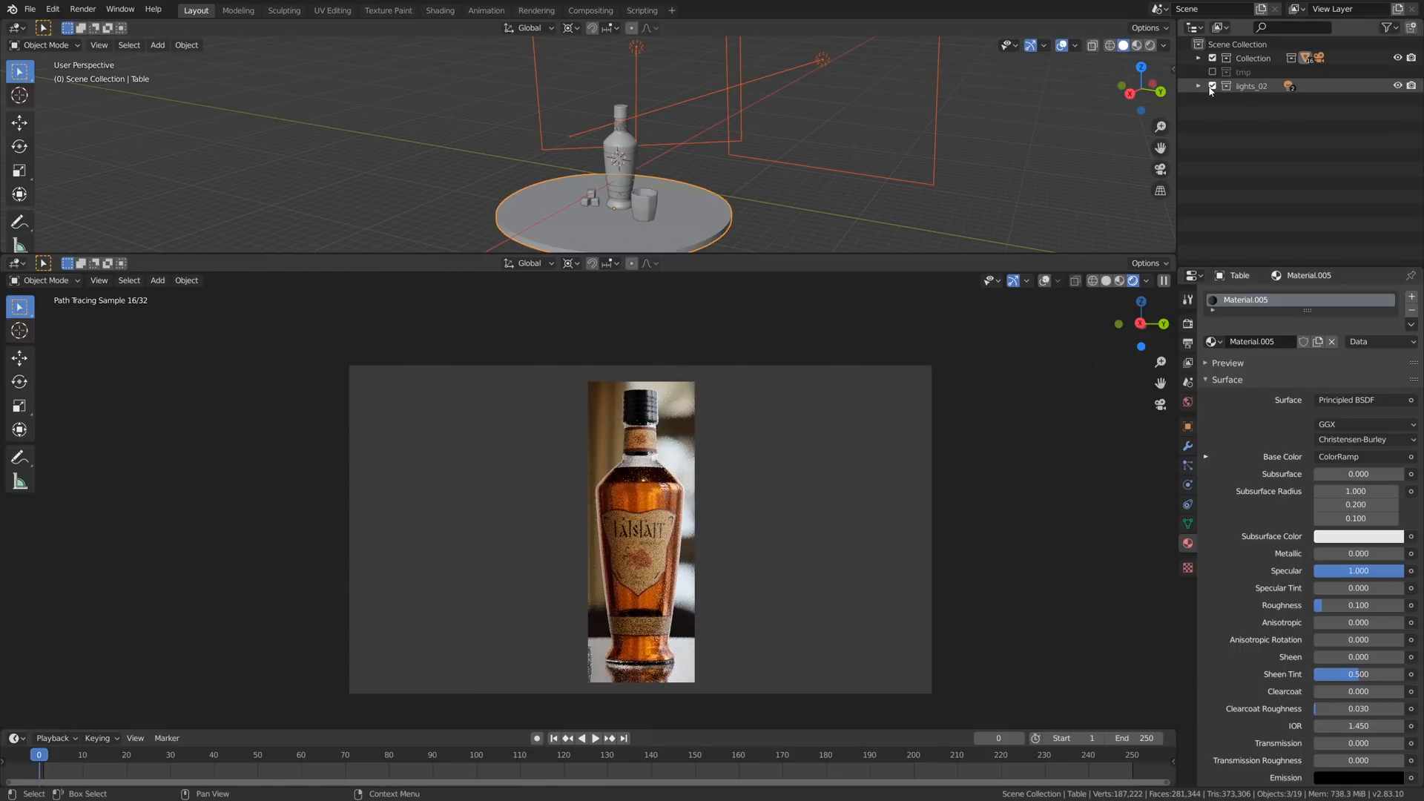
{"action": "left_click", "coordinate": [1212, 86]}
{"action": "left_click", "coordinate": [1212, 86]}
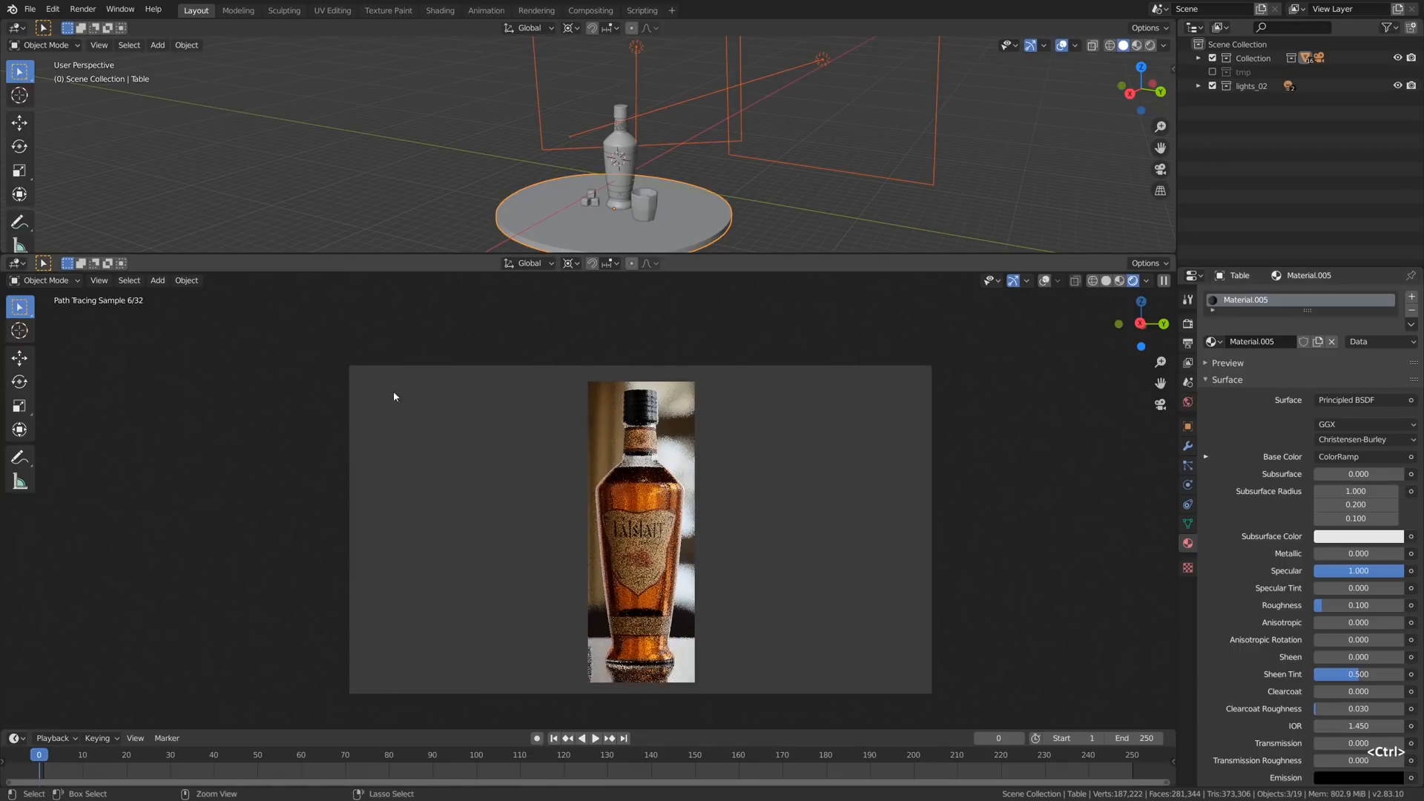
{"action": "key", "text": "ctrl+alt+b"}
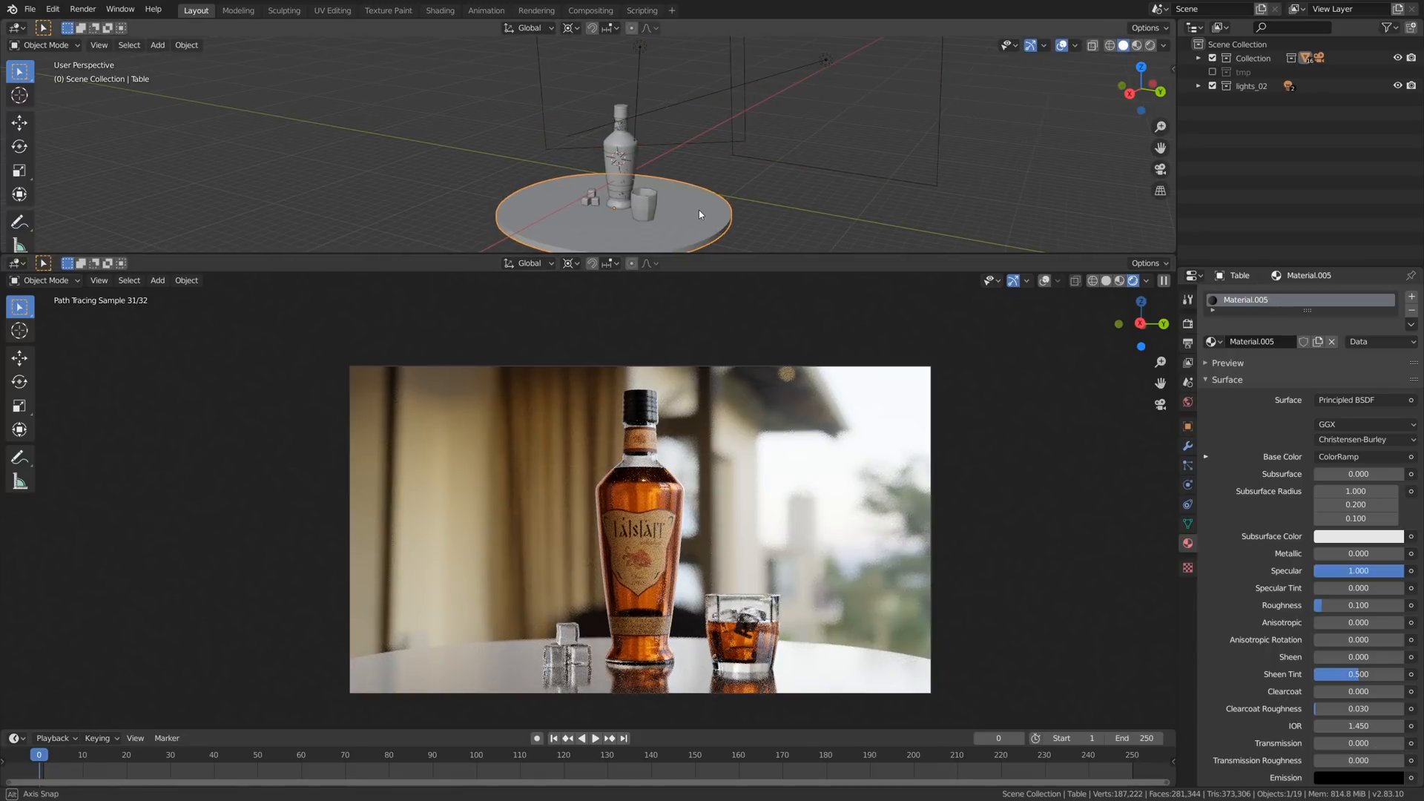
- Lower the Specular value of the Table's material to 0.01 to reduce the tabletop reflection
{"action": "middle_click_drag", "start_coordinate": [699, 210], "coordinate": [677, 218]}
{"action": "middle_click_drag", "start_coordinate": [677, 218], "coordinate": [704, 167], "text": "shift"}
{"action": "scroll", "coordinate": [699, 162], "scroll_direction": "up", "scroll_amount": 2}
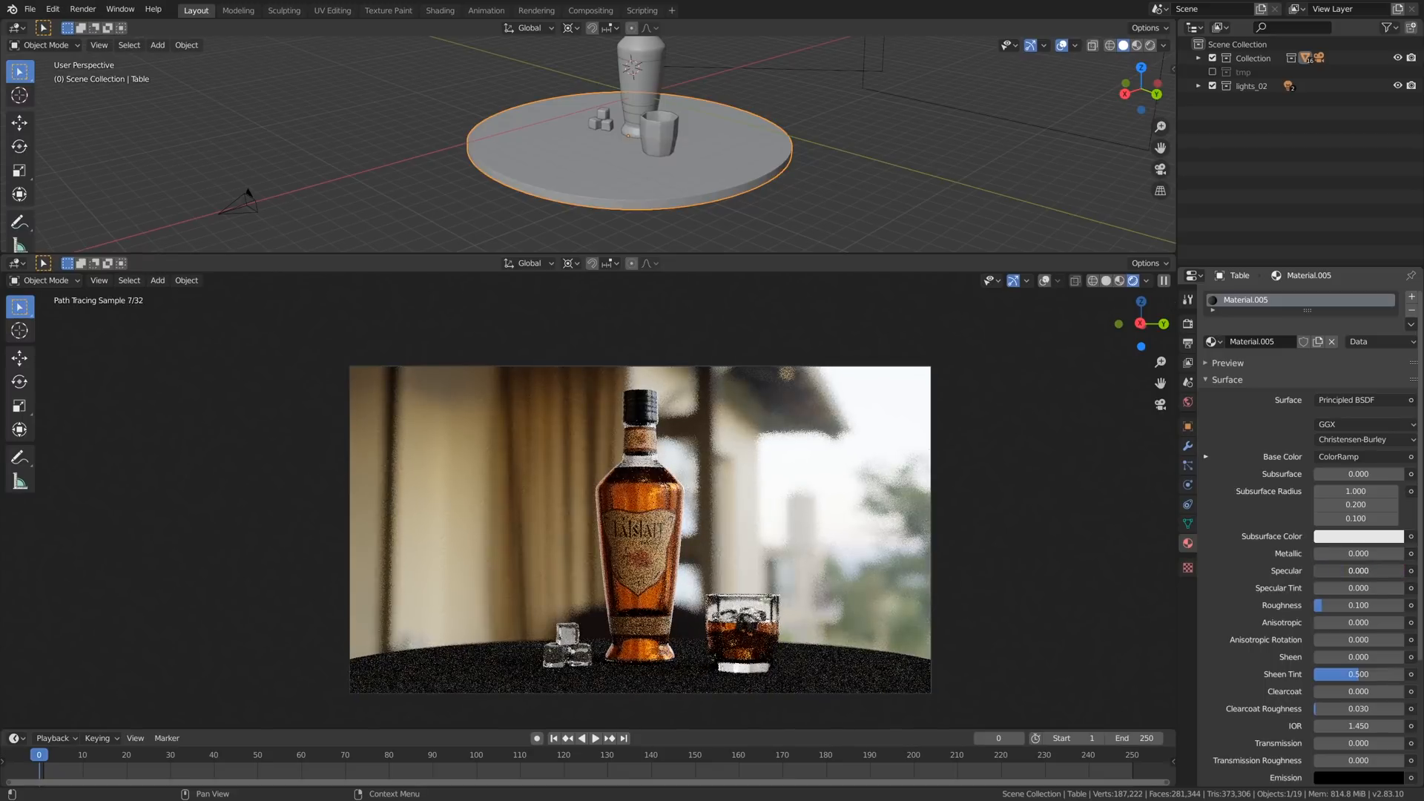
{"action": "left_click_drag", "start_coordinate": [1346, 572], "coordinate": [1343, 573]}
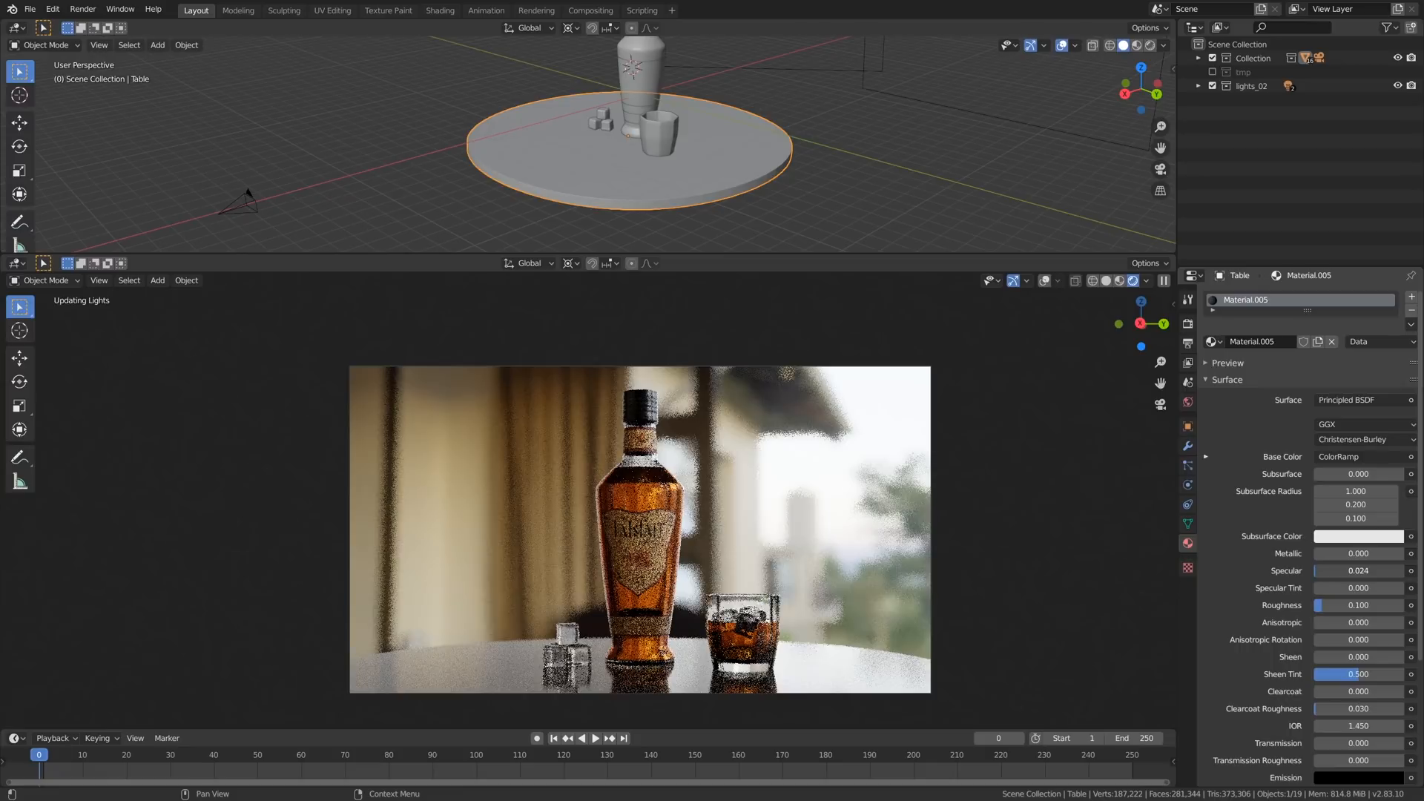
{"action": "left_click", "coordinate": [1339, 572]}
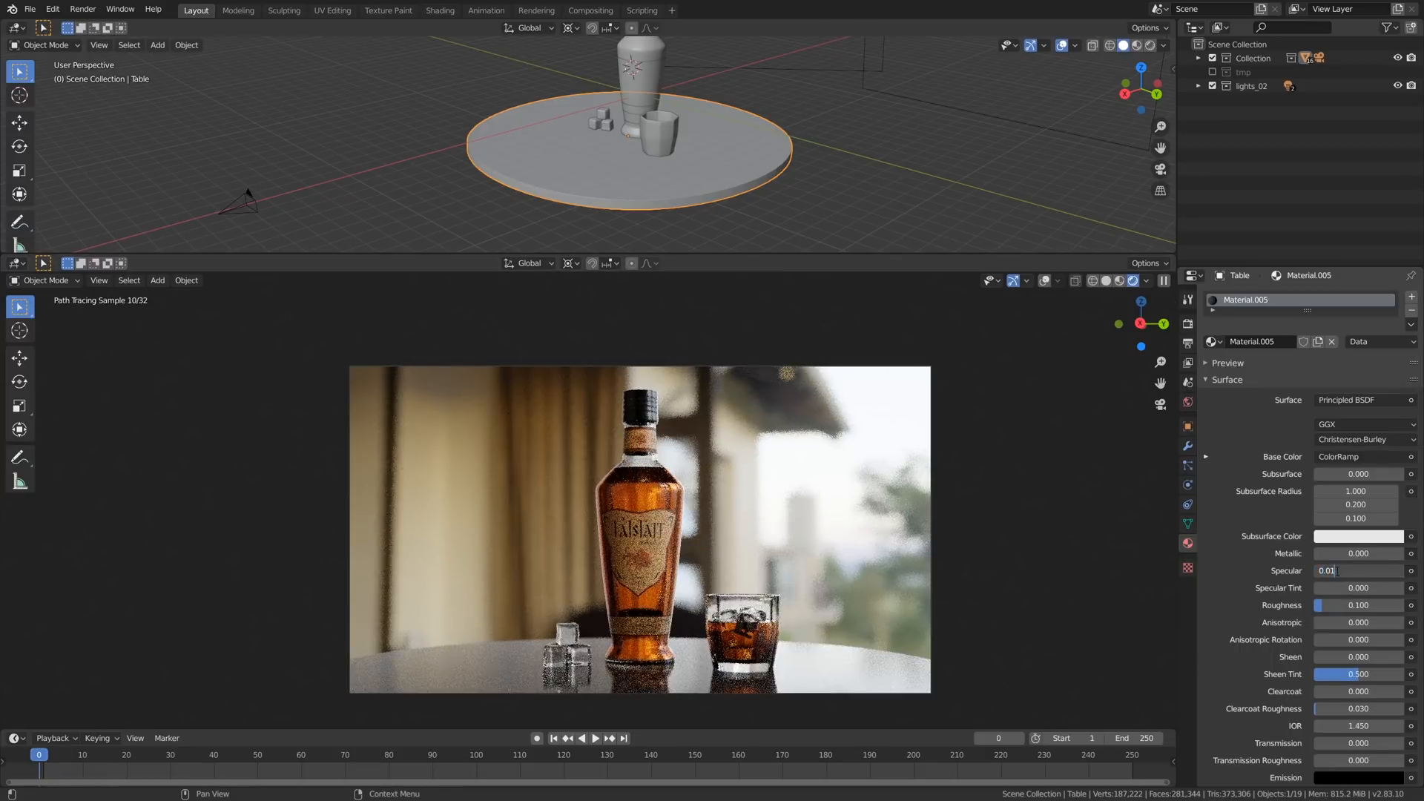
{"action": "type", "text": "01"}
{"action": "key", "text": "Return"}
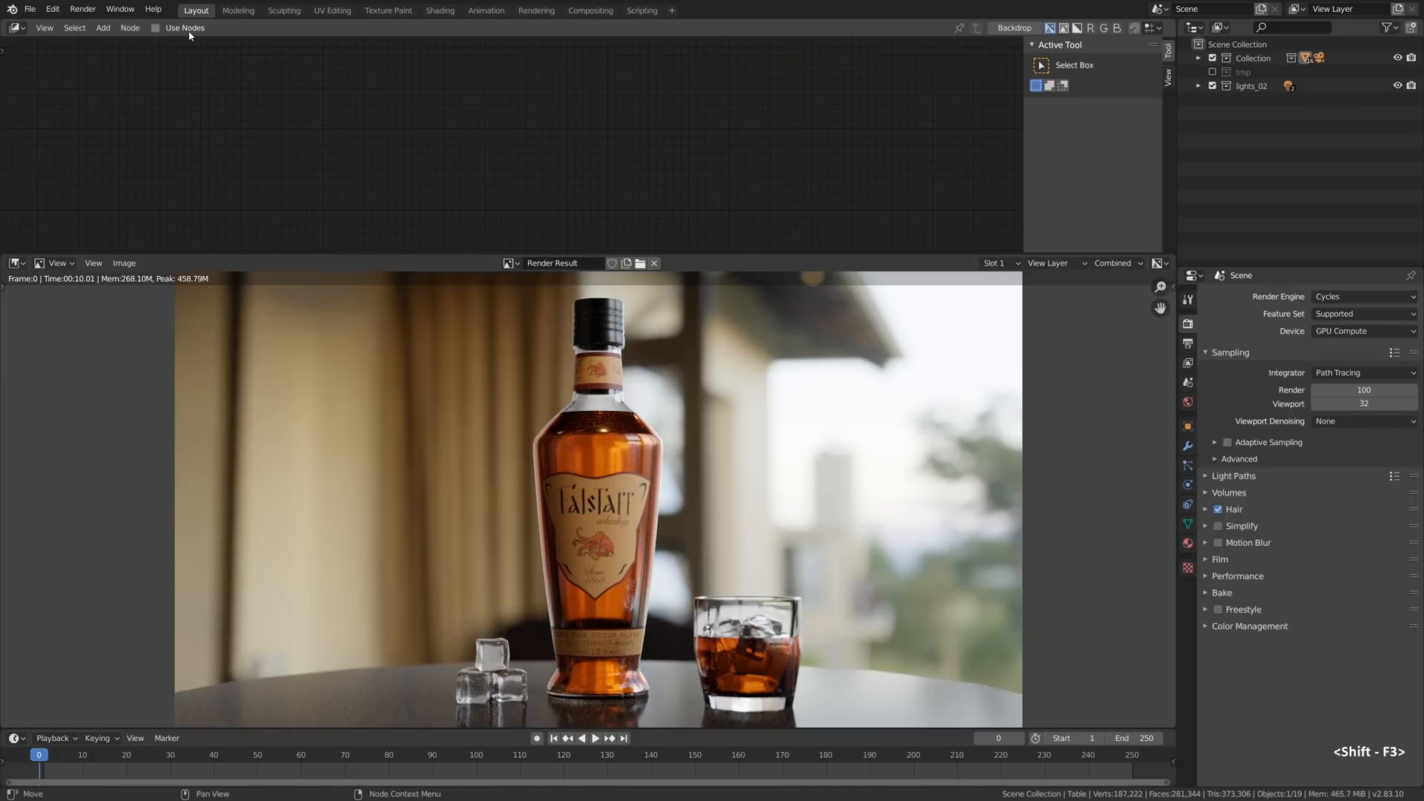
- Enable compositing nodes for the scene and move the Render Layers node away from the Composite node
{"action": "left_click", "coordinate": [182, 28]}
{"action": "middle_click_drag", "start_coordinate": [812, 112], "coordinate": [651, 118]}
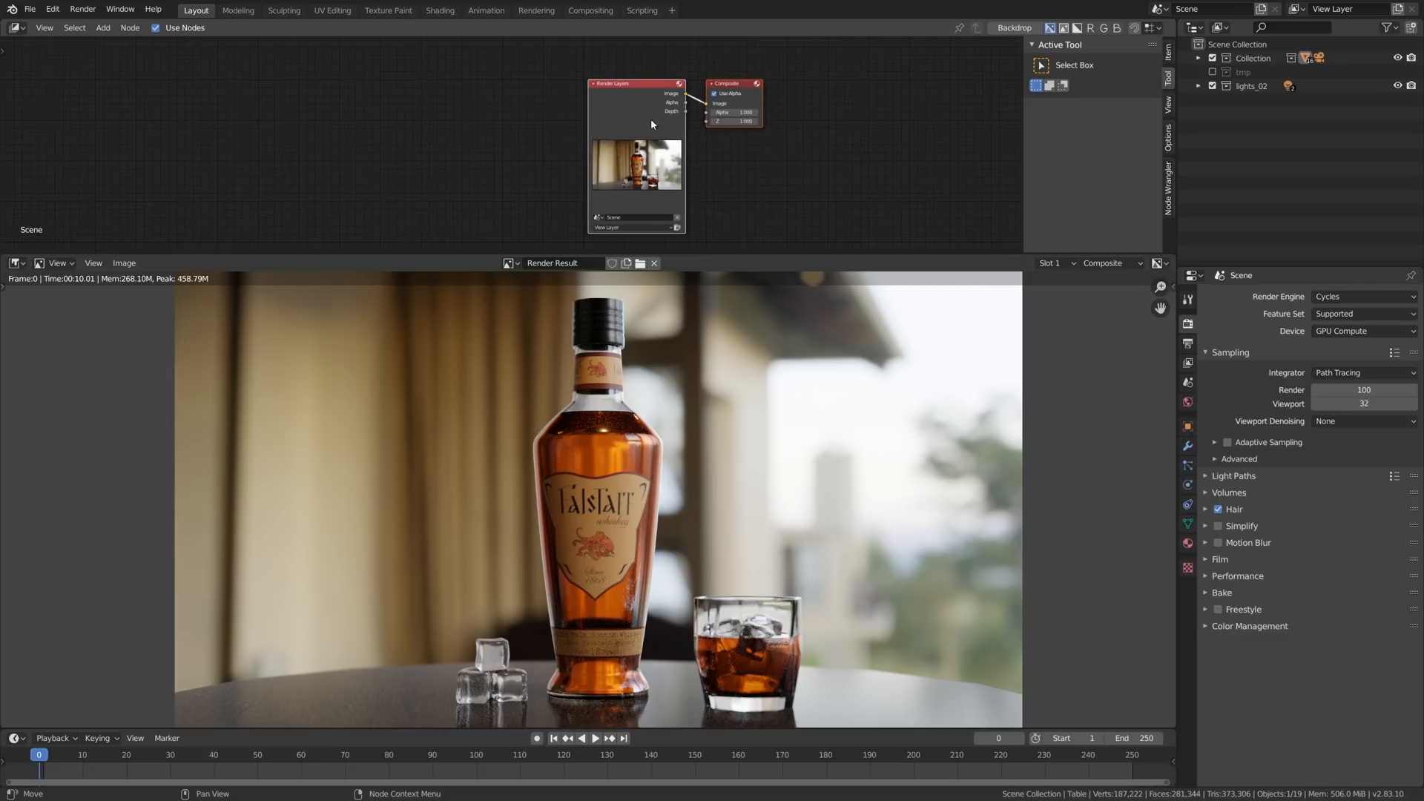
{"action": "scroll", "coordinate": [652, 110], "scroll_direction": "up", "scroll_amount": 4}
{"action": "key", "text": "g"}
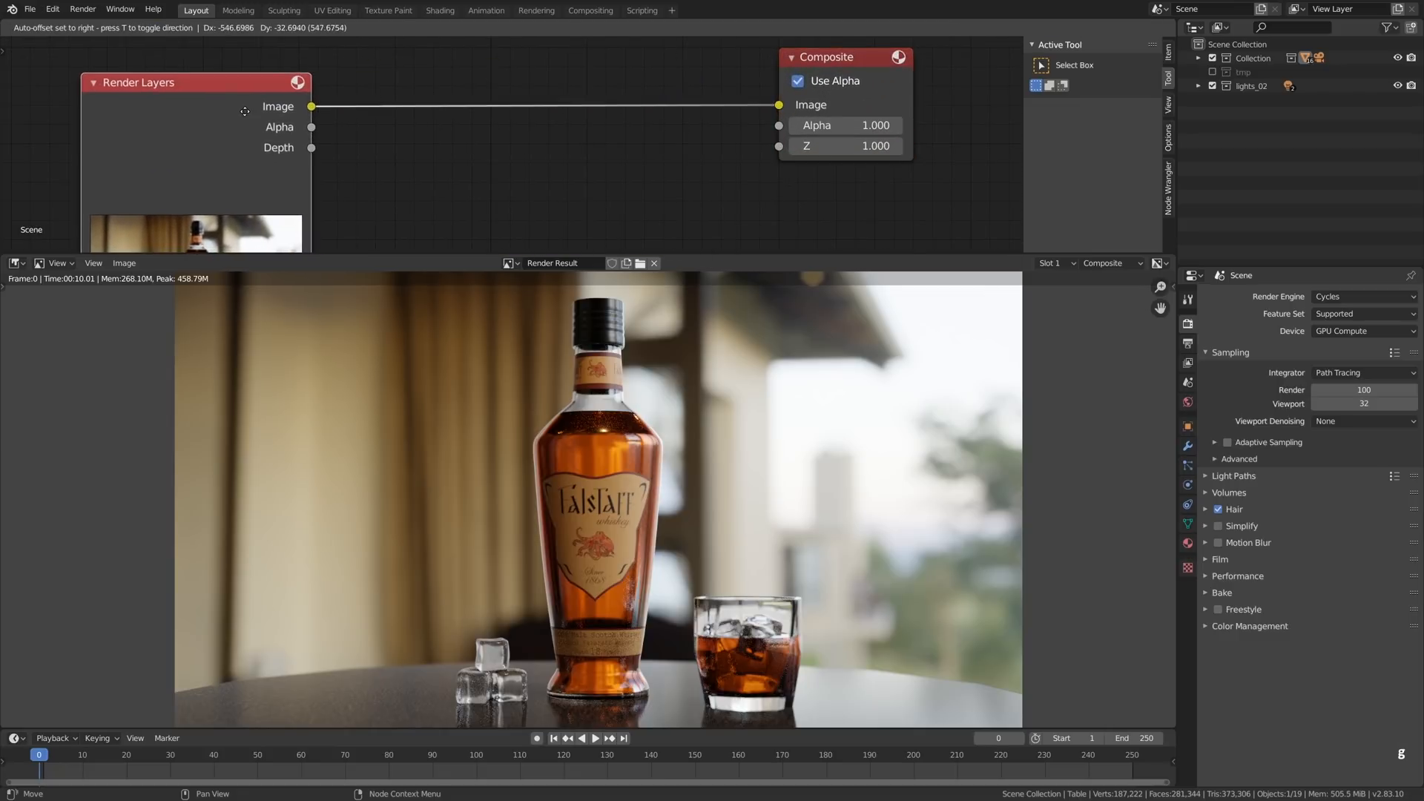
{"action": "left_click", "coordinate": [211, 109]}
- Add a Glare node on the link between the Render Layers and Composite nodes
{"action": "middle_click_drag", "start_coordinate": [293, 113], "coordinate": [367, 133]}
{"action": "scroll", "coordinate": [488, 148], "scroll_direction": "up", "scroll_amount": 1}
{"action": "key", "text": "shift+a"}
{"action": "mouse_move", "coordinate": [481, 198]}
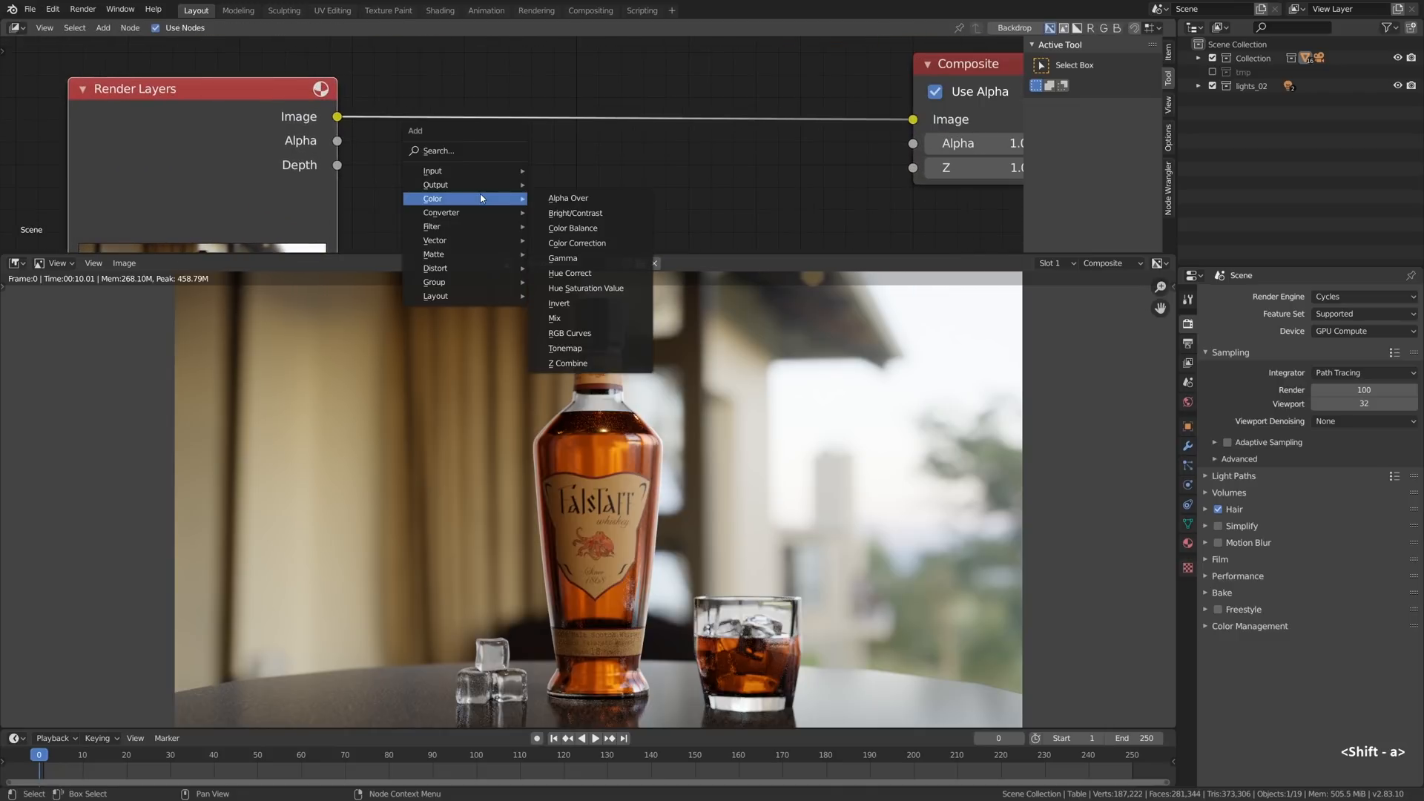
{"action": "mouse_move", "coordinate": [483, 226]}
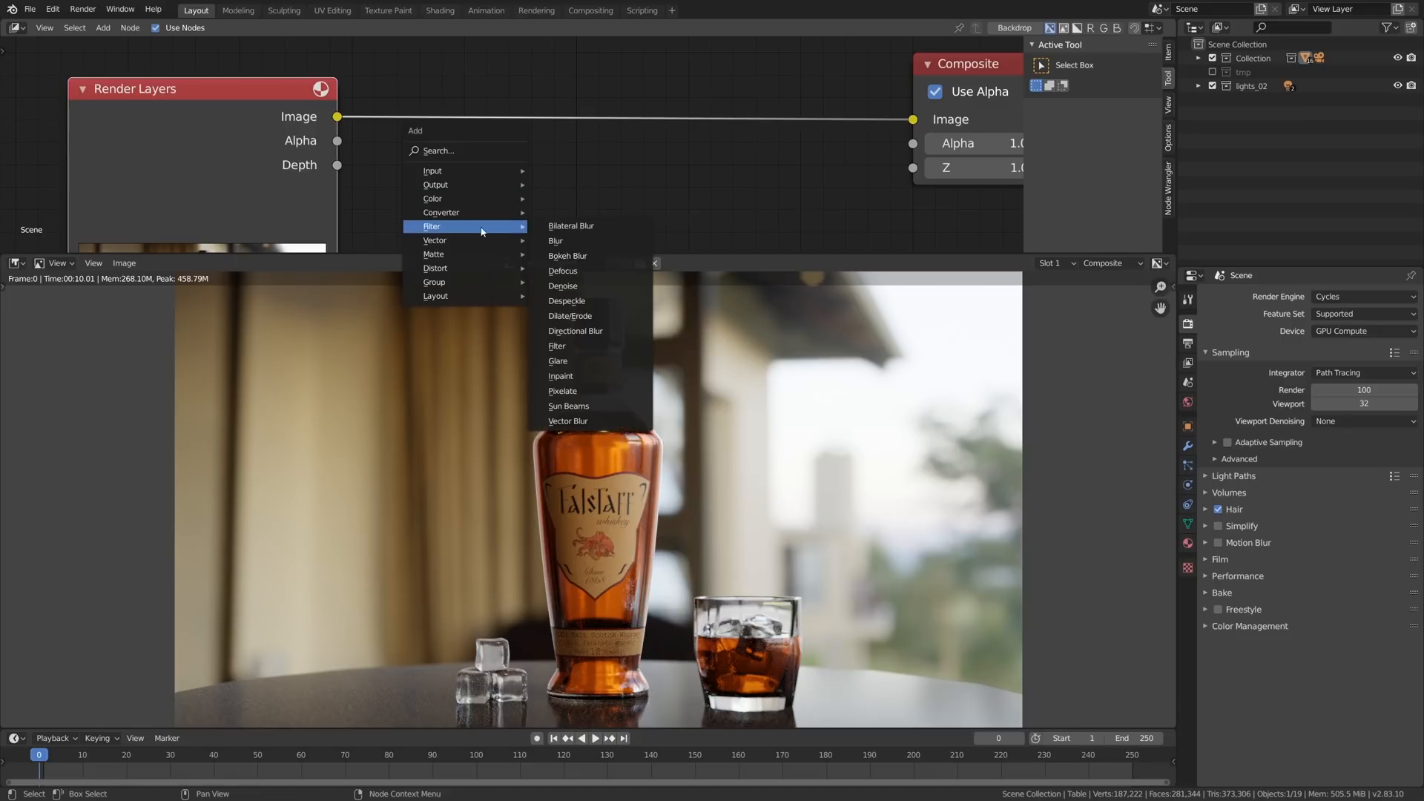
{"action": "left_click", "coordinate": [586, 363]}
{"action": "left_click", "coordinate": [472, 92]}
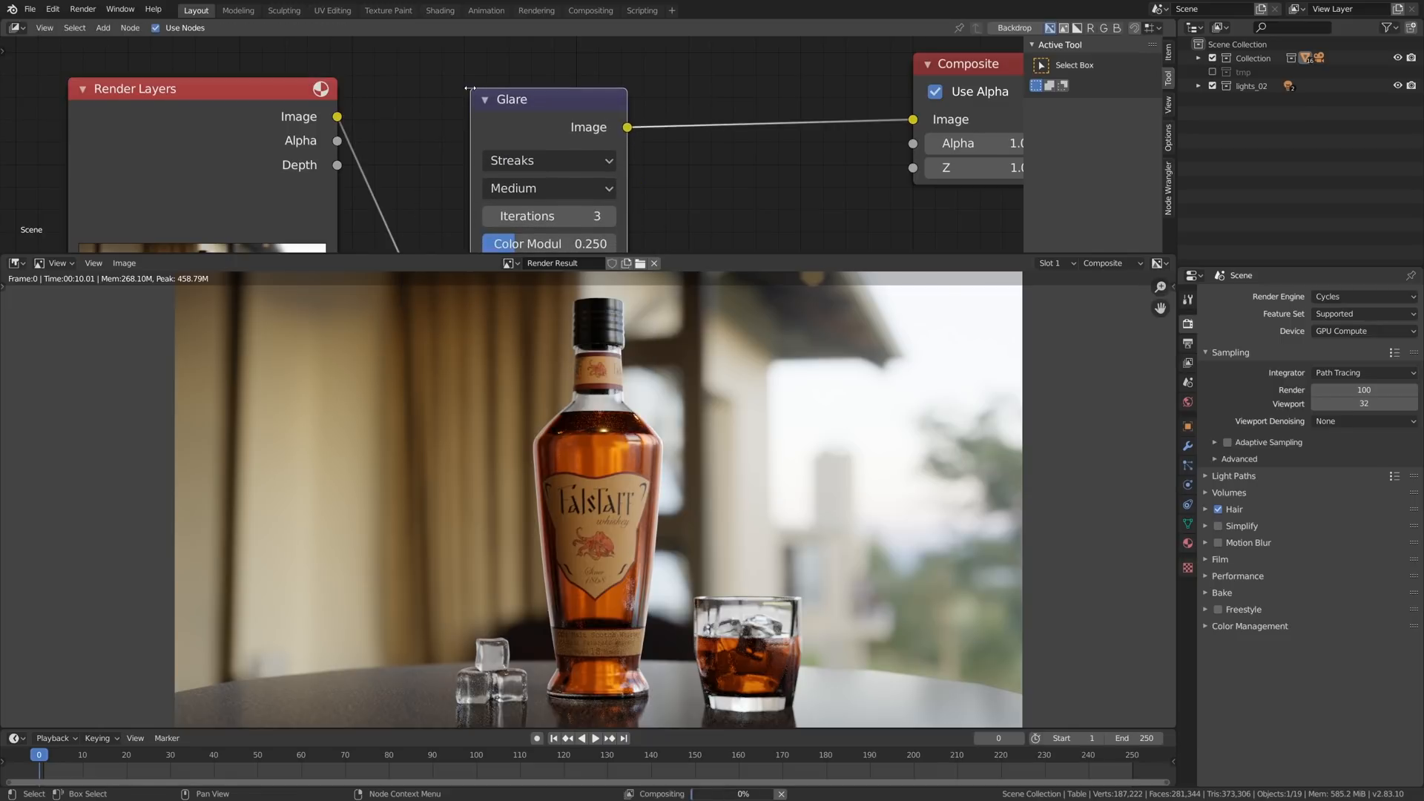
- Set the Glare node's type to Fog Glow and its Threshold to 8
{"action": "left_click", "coordinate": [517, 172]}
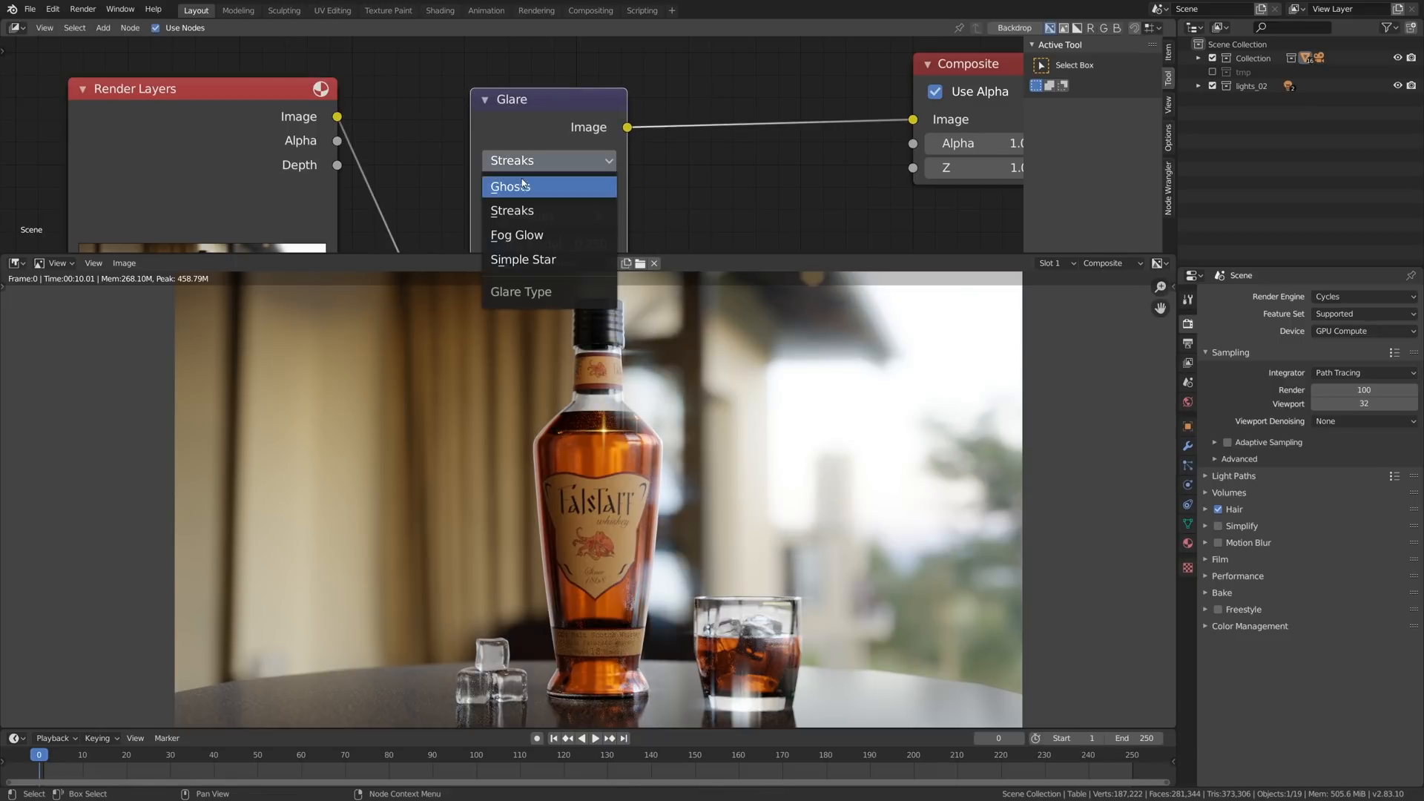
{"action": "left_click", "coordinate": [519, 233]}
{"action": "middle_click_drag", "start_coordinate": [562, 210], "coordinate": [531, 194]}
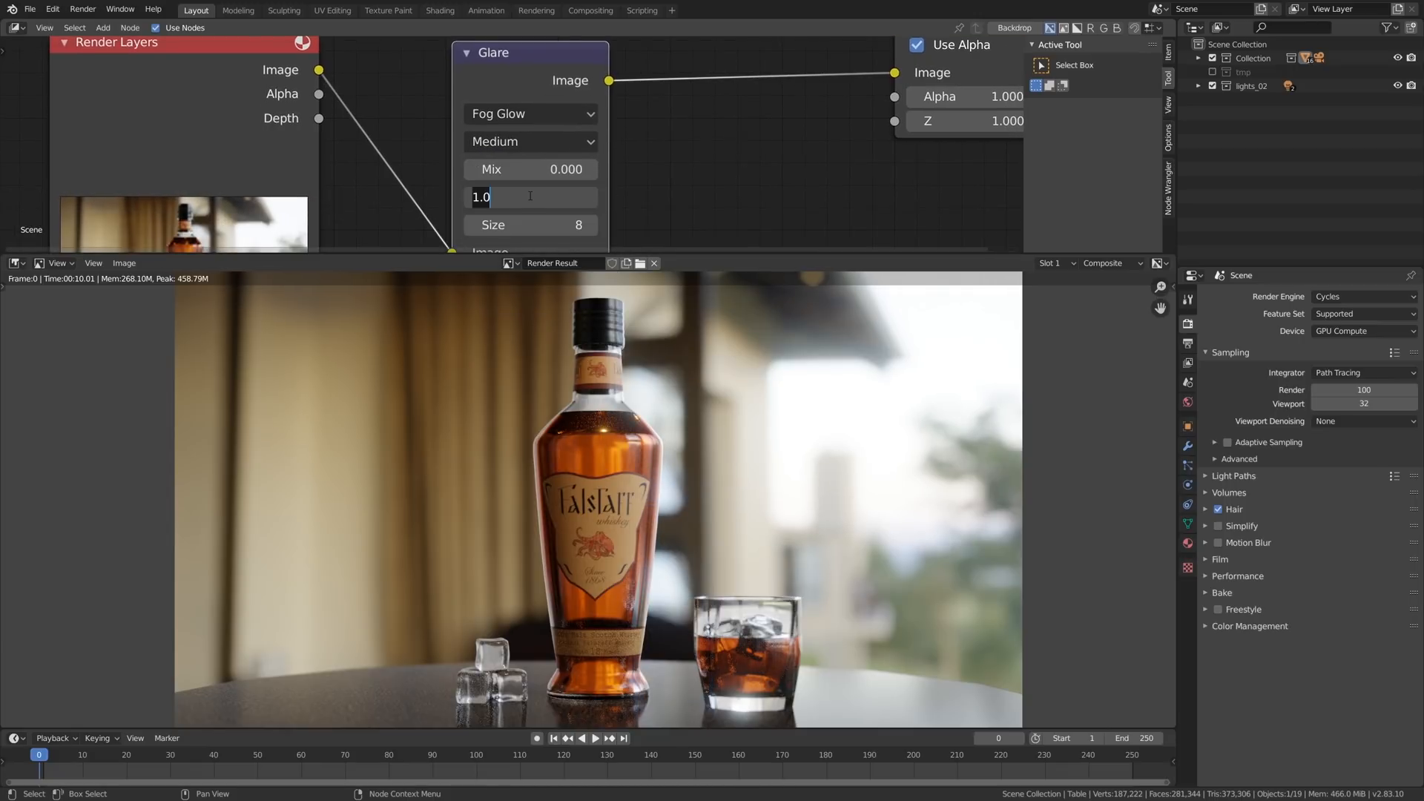
{"action": "middle_click_drag", "start_coordinate": [628, 149], "coordinate": [617, 177]}
- Toggle the Glare node's mute repeatedly to compare the render with and without the fog glow
{"action": "key", "text": "m"}
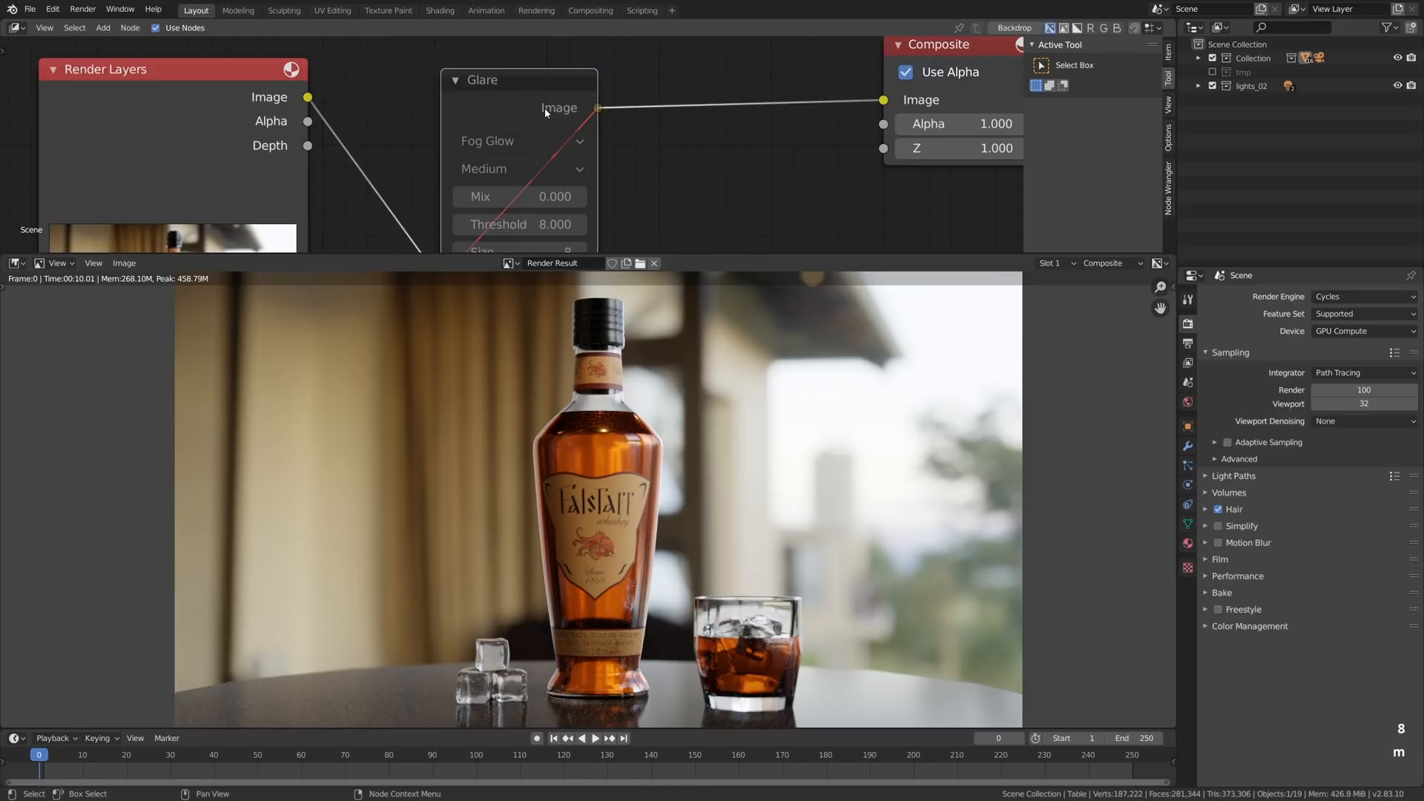
{"action": "key", "text": "m"}
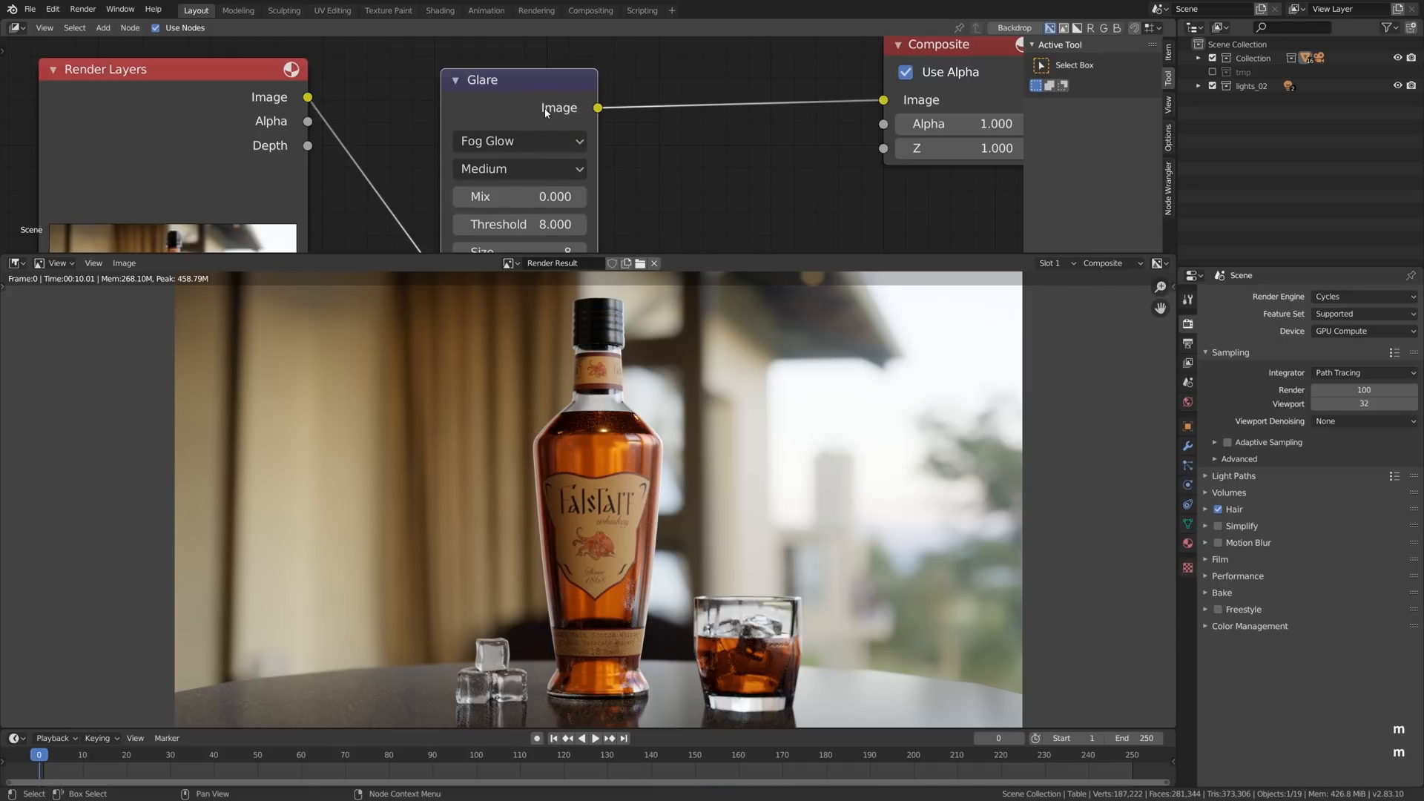
{"action": "key", "text": "m"}
{"action": "key", "text": "m"}
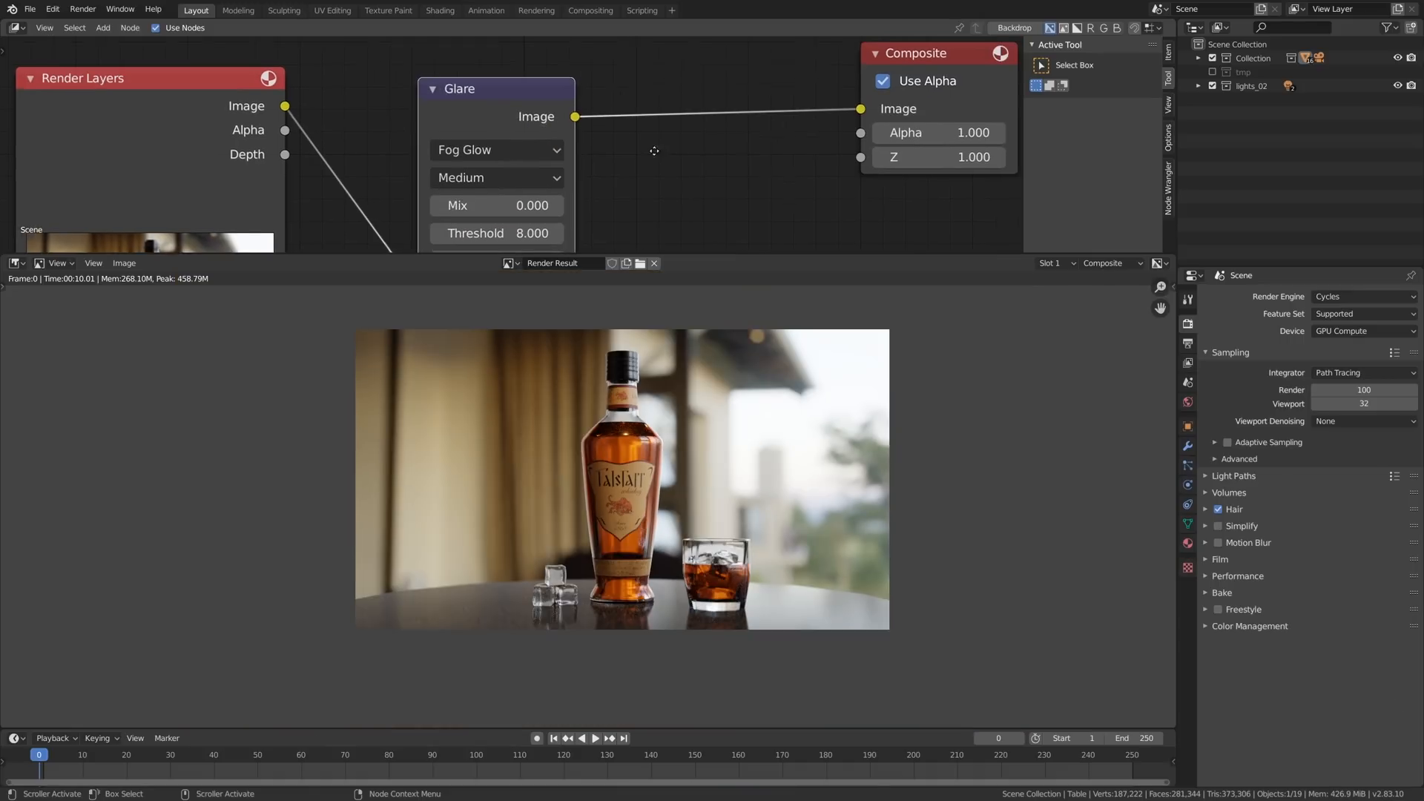
- Add a Lens Distortion node on the link between the Glare and Composite nodes
{"action": "middle_click_drag", "start_coordinate": [653, 150], "coordinate": [639, 155]}
{"action": "key", "text": "shift+a"}
{"action": "mouse_move", "coordinate": [674, 215]}
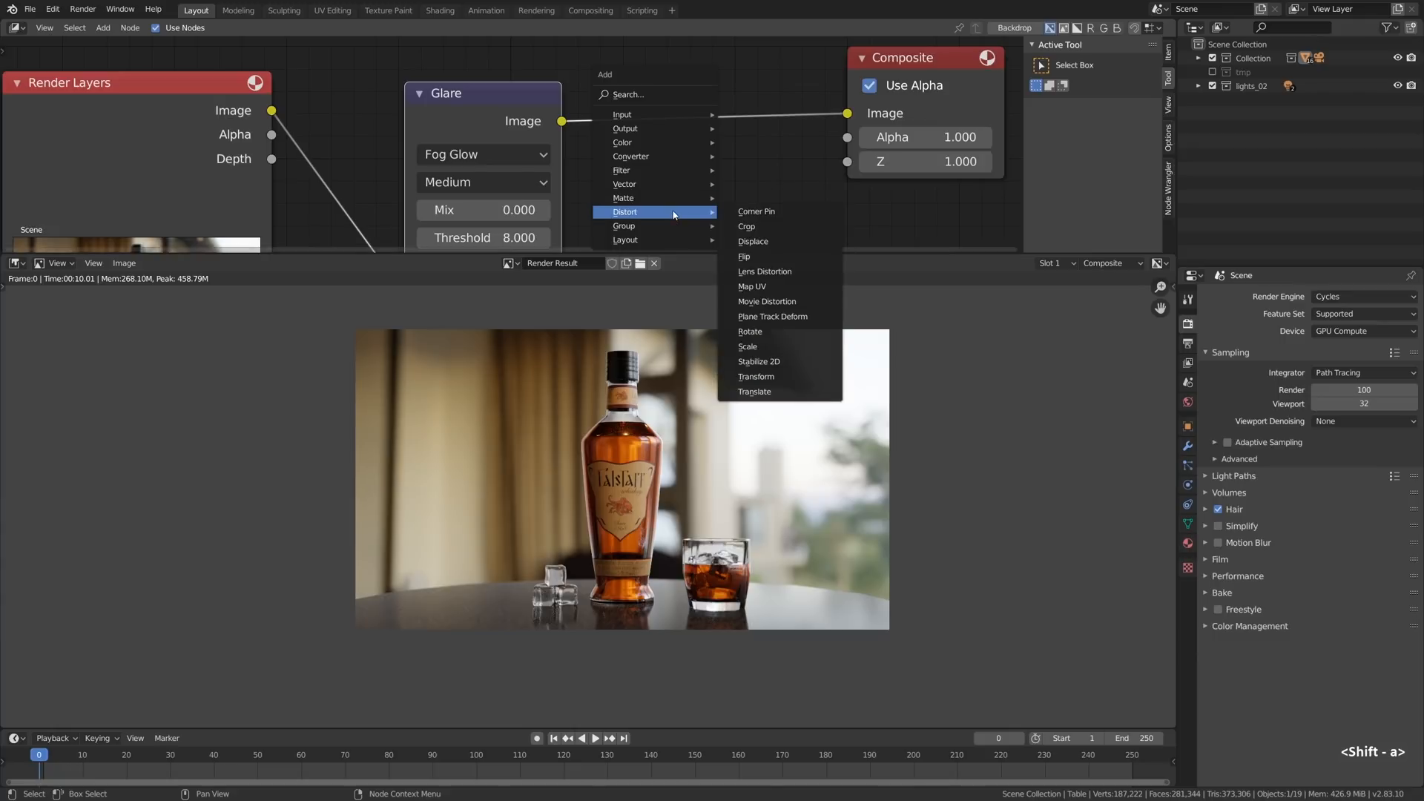
{"action": "left_click", "coordinate": [765, 272]}
{"action": "left_click", "coordinate": [676, 163]}
- Try Dispersion values of 5, 1 and 0.2 on the Lens Distortion node
{"action": "middle_click_drag", "start_coordinate": [723, 166], "coordinate": [703, 124]}
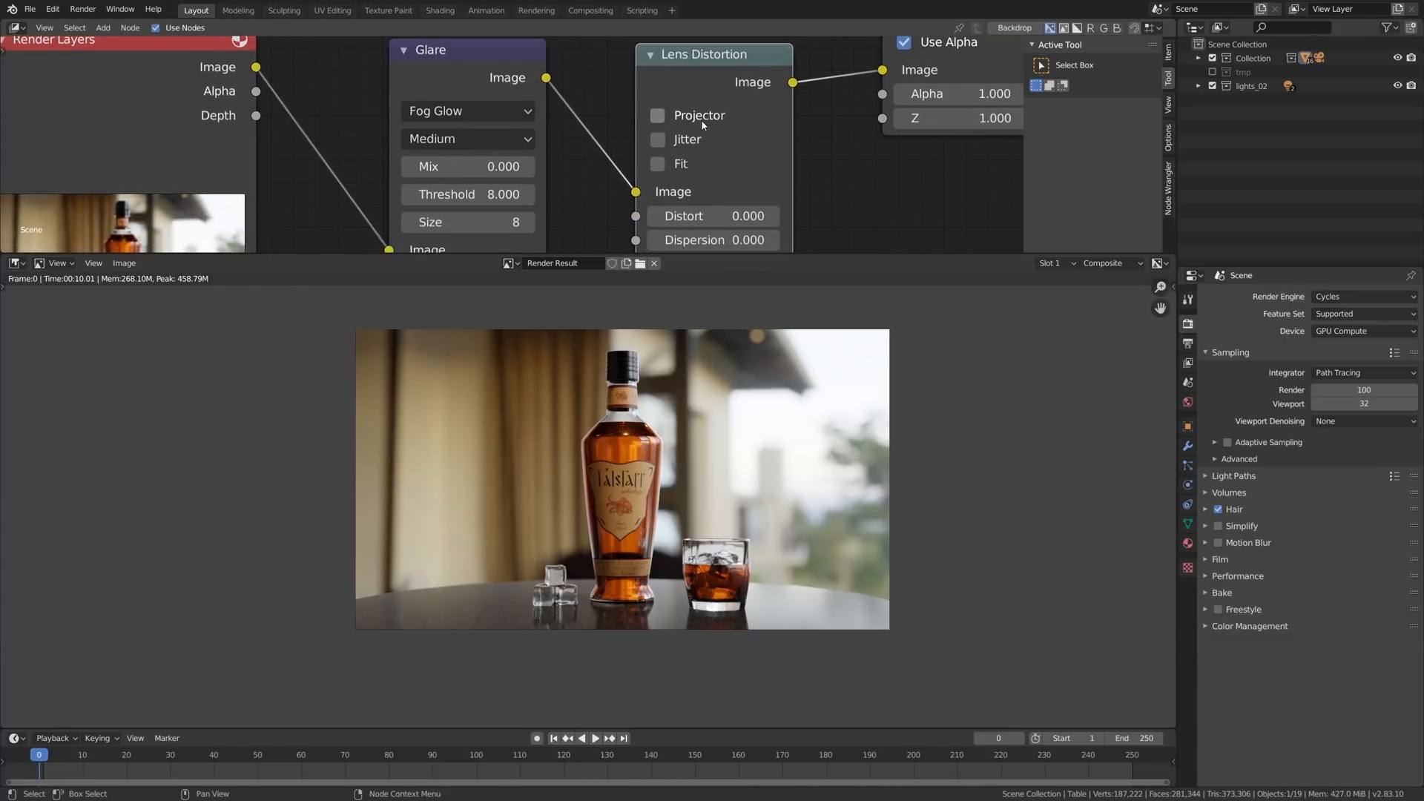
{"action": "middle_click_drag", "start_coordinate": [721, 216], "coordinate": [702, 158]}
{"action": "scroll", "coordinate": [714, 175], "scroll_direction": "up", "scroll_amount": 5}
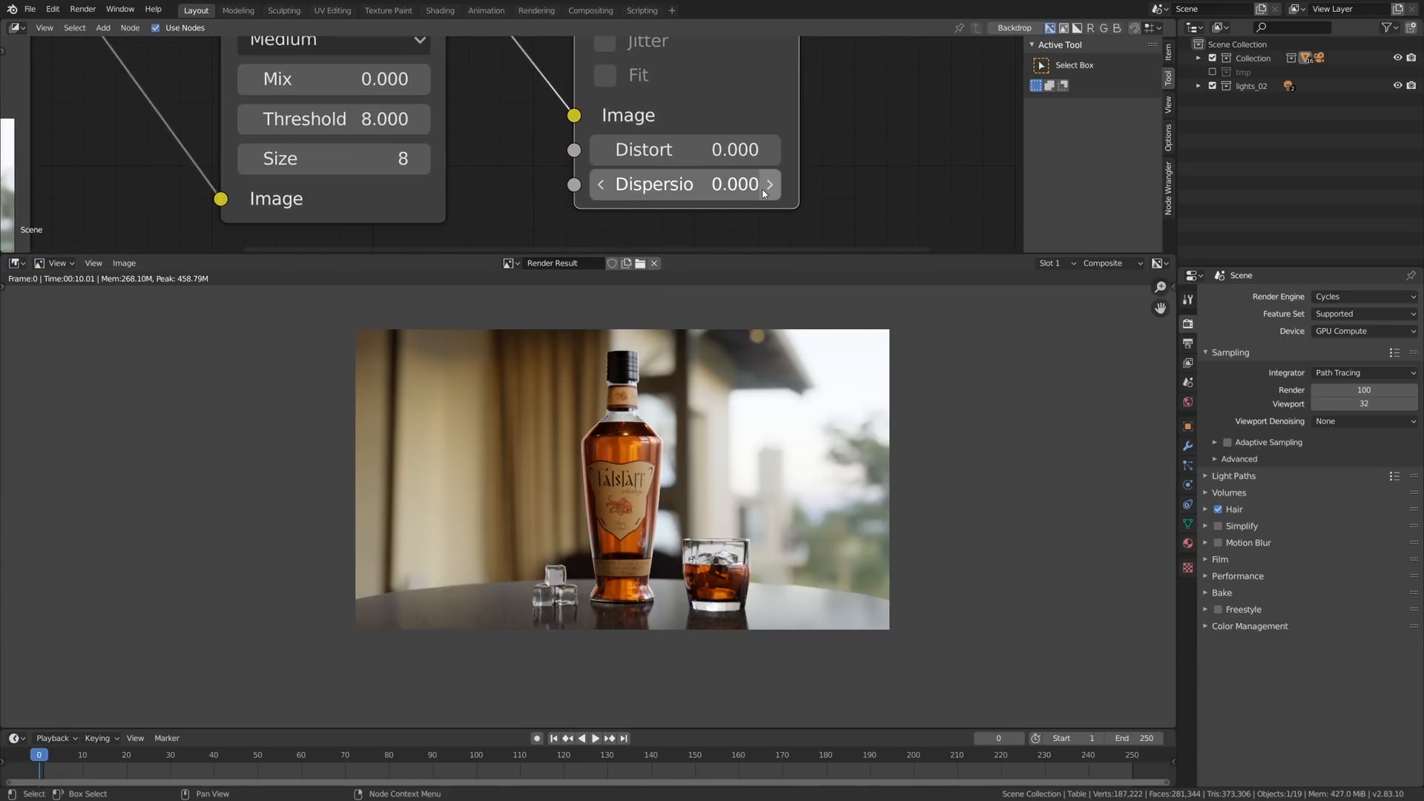
{"action": "left_click", "coordinate": [764, 191]}
{"action": "type", "text": "5"}
{"action": "key", "text": "Return"}
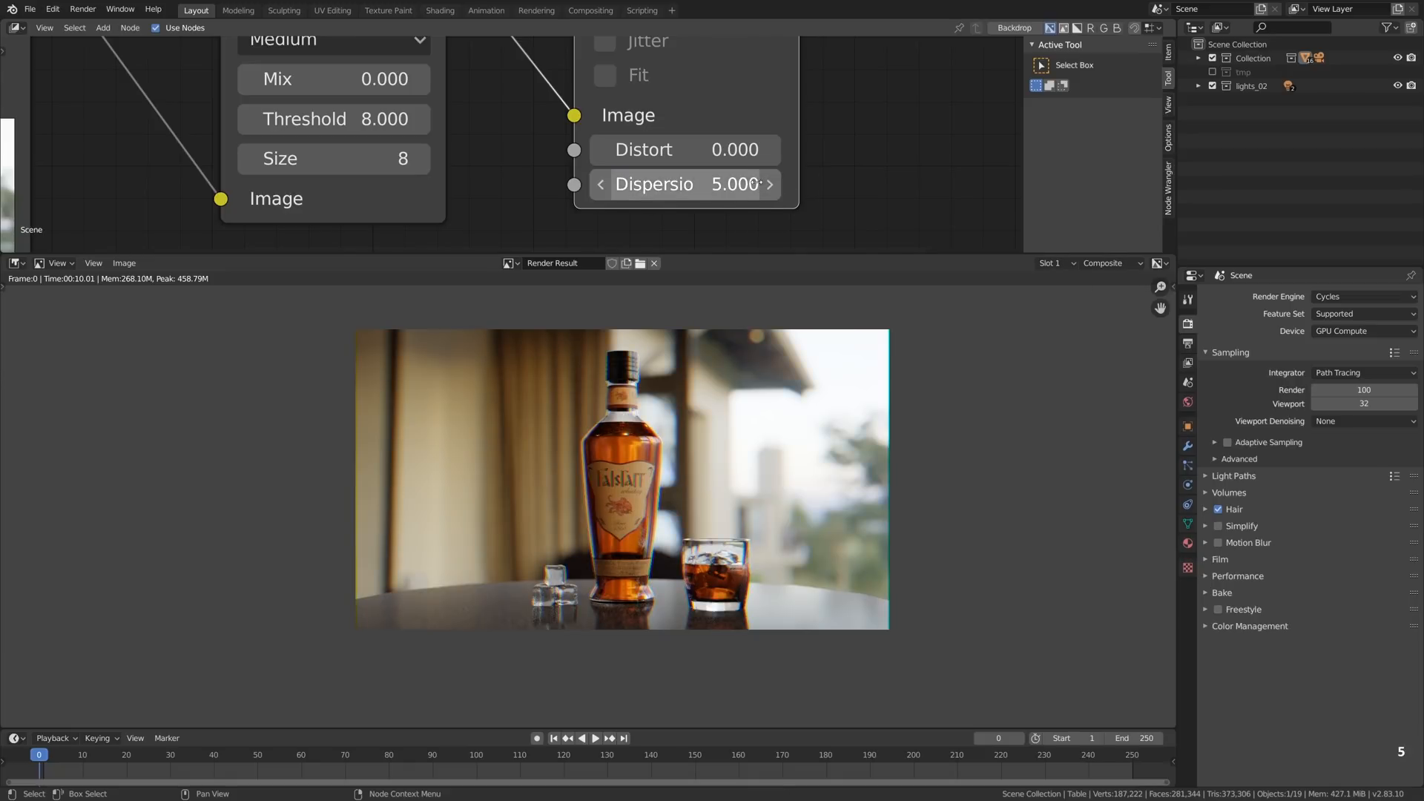
{"action": "left_click", "coordinate": [729, 182]}
{"action": "type", "text": "1"}
{"action": "key", "text": "Return"}
{"action": "left_click", "coordinate": [707, 179]}
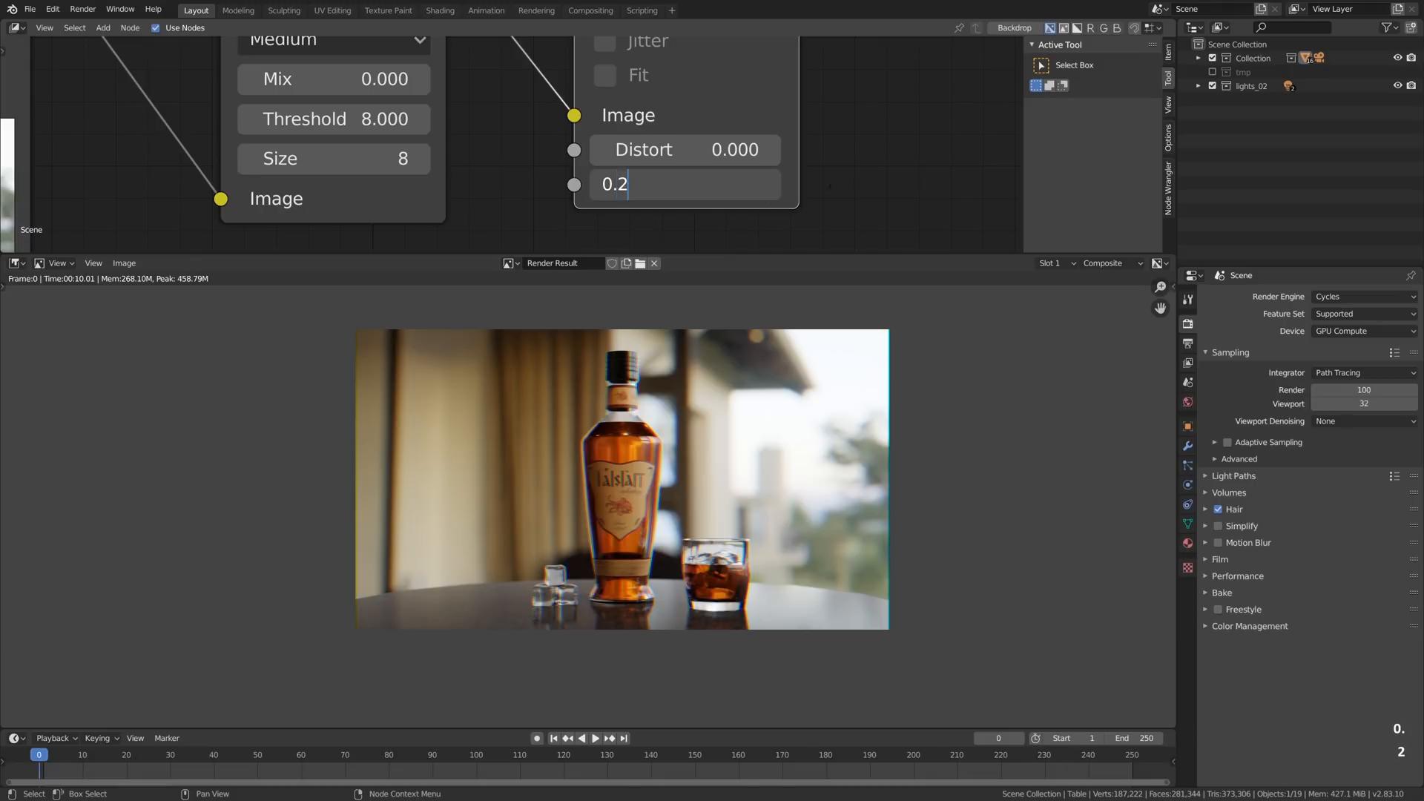
{"action": "key", "text": "Return"}
- Examine the bottle's edge up close while toggling the Lens Distortion node's mute to compare the color fringing
{"action": "scroll", "coordinate": [666, 444], "scroll_direction": "up", "scroll_amount": 10}
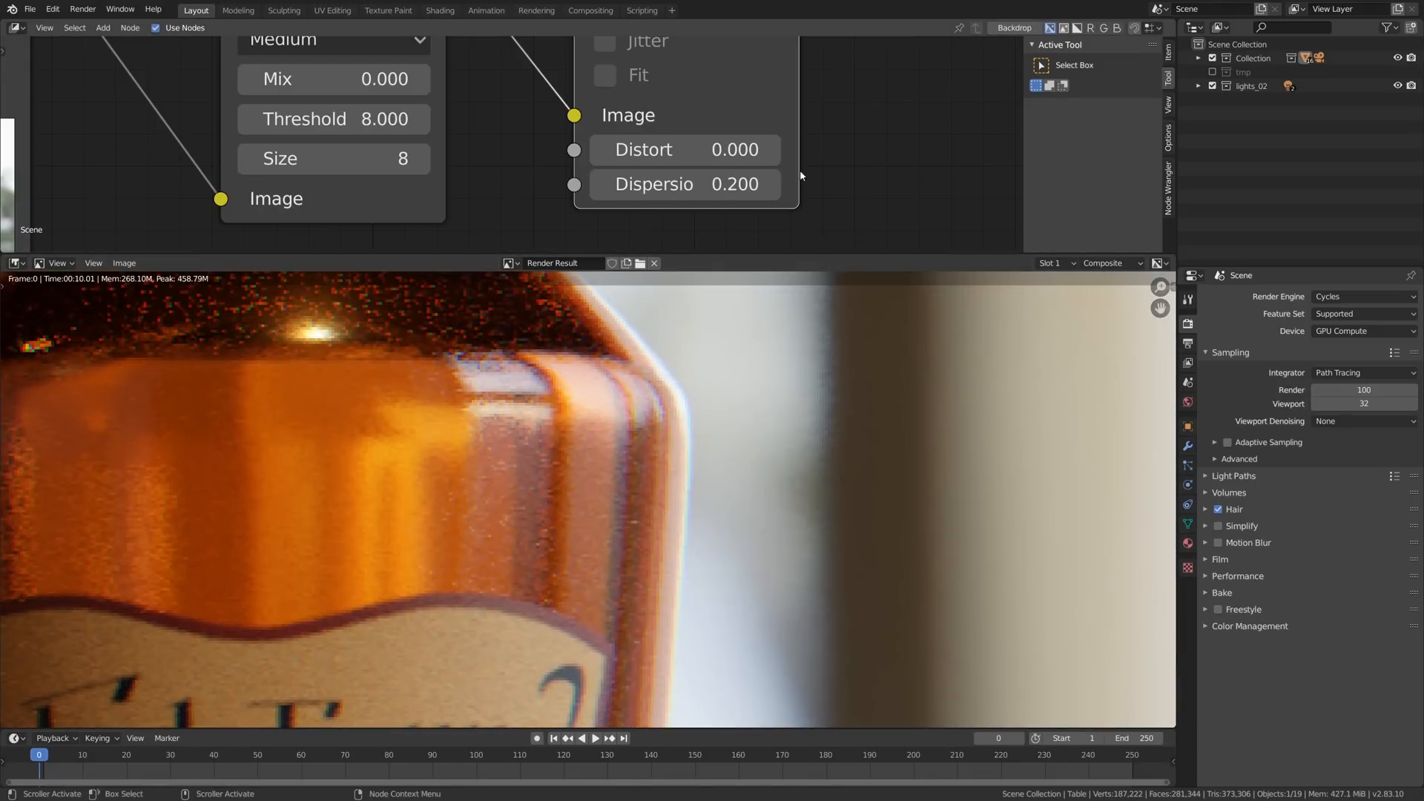
{"action": "key", "text": "m"}
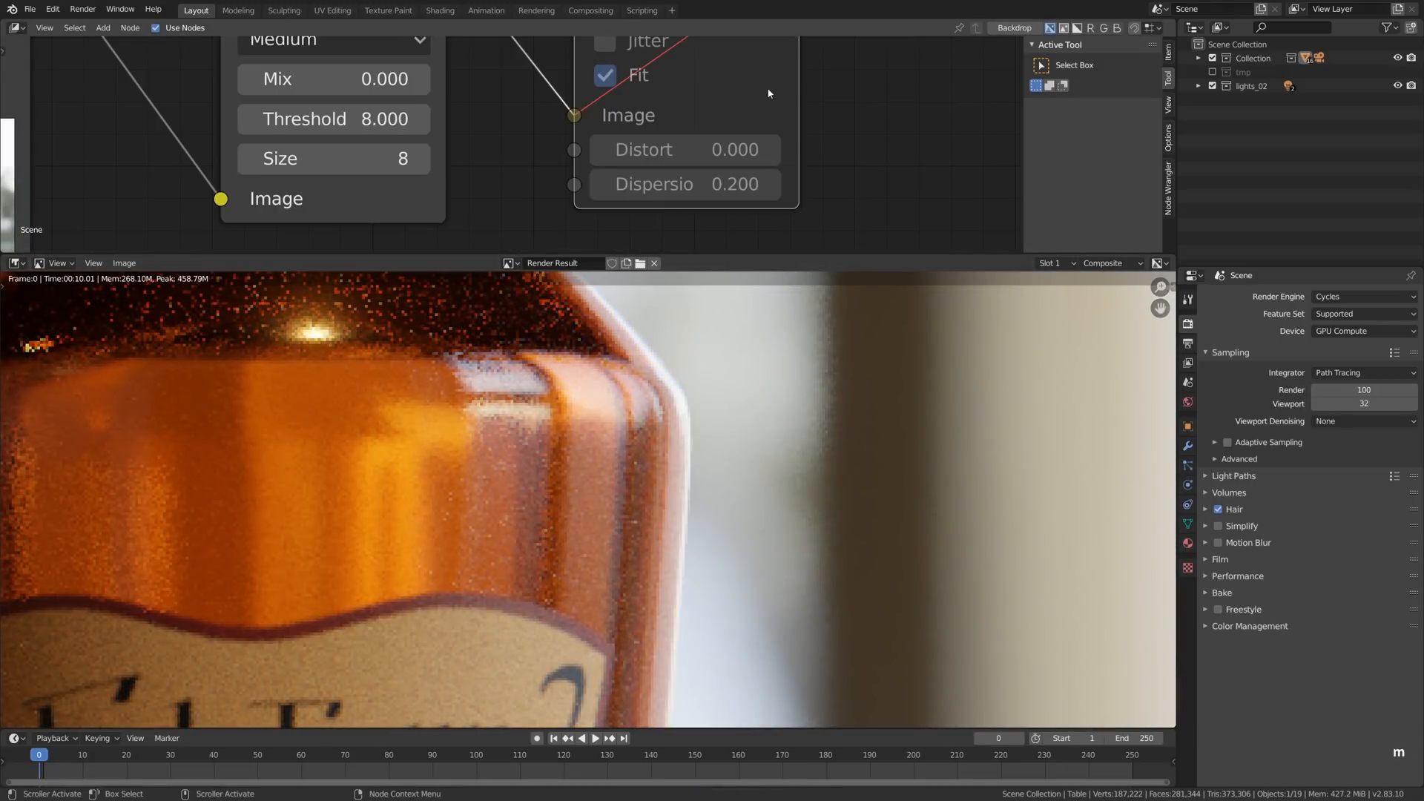
{"action": "key", "text": "m"}
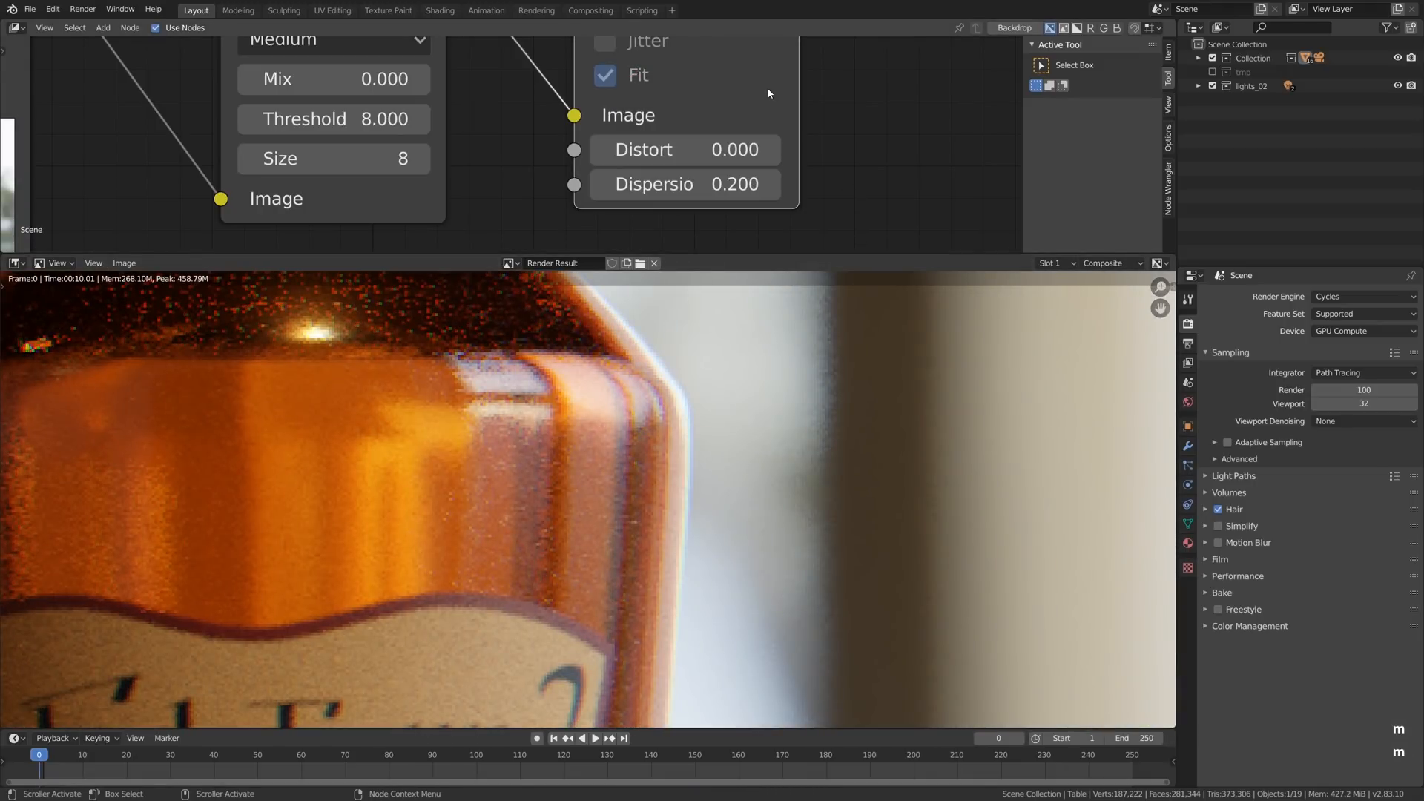
- Try the Lens Distortion node's Fit option with a Dispersion of 0.1, and settle on Projector with a Dispersion of 0.15
{"action": "left_click", "coordinate": [677, 178]}
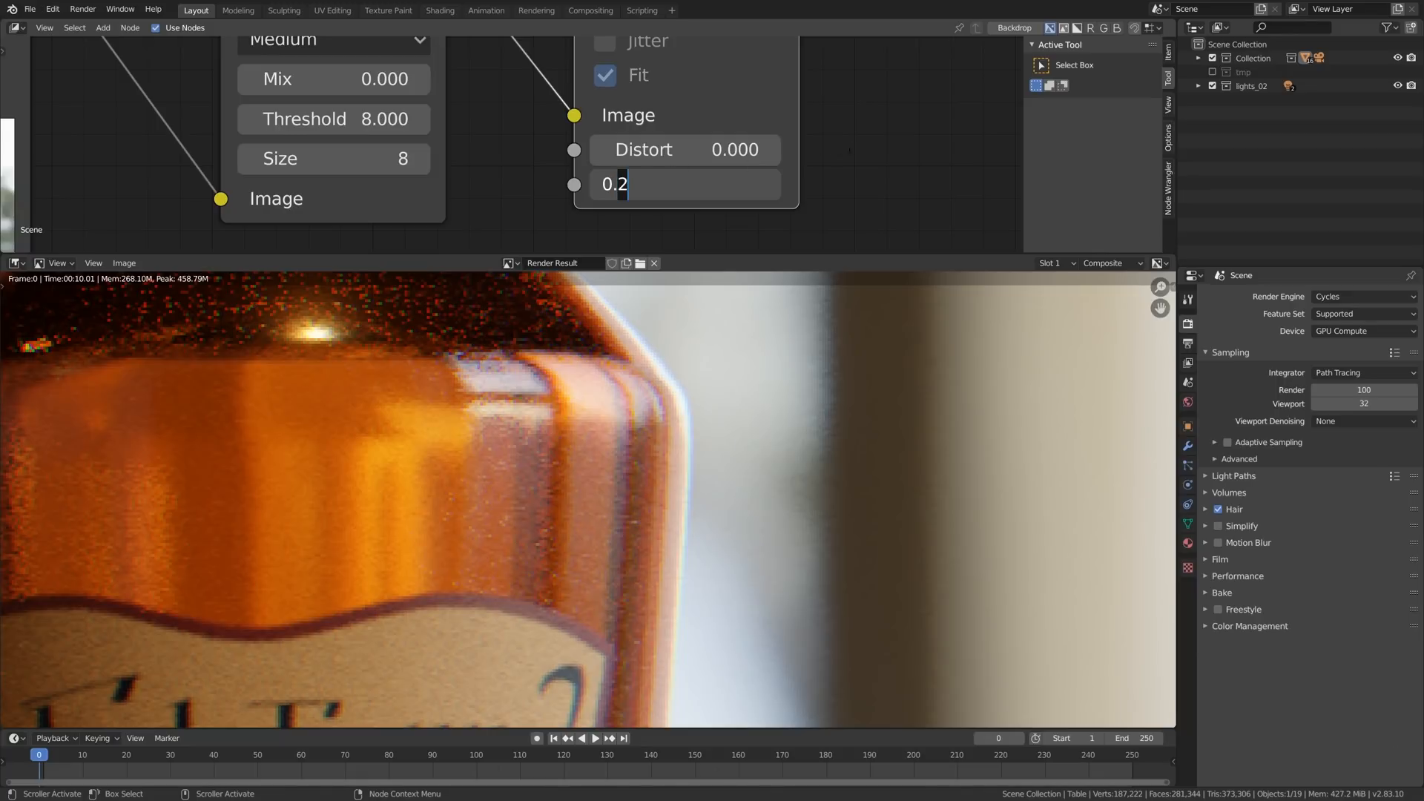
{"action": "scroll", "coordinate": [639, 428], "scroll_direction": "down", "scroll_amount": 10}
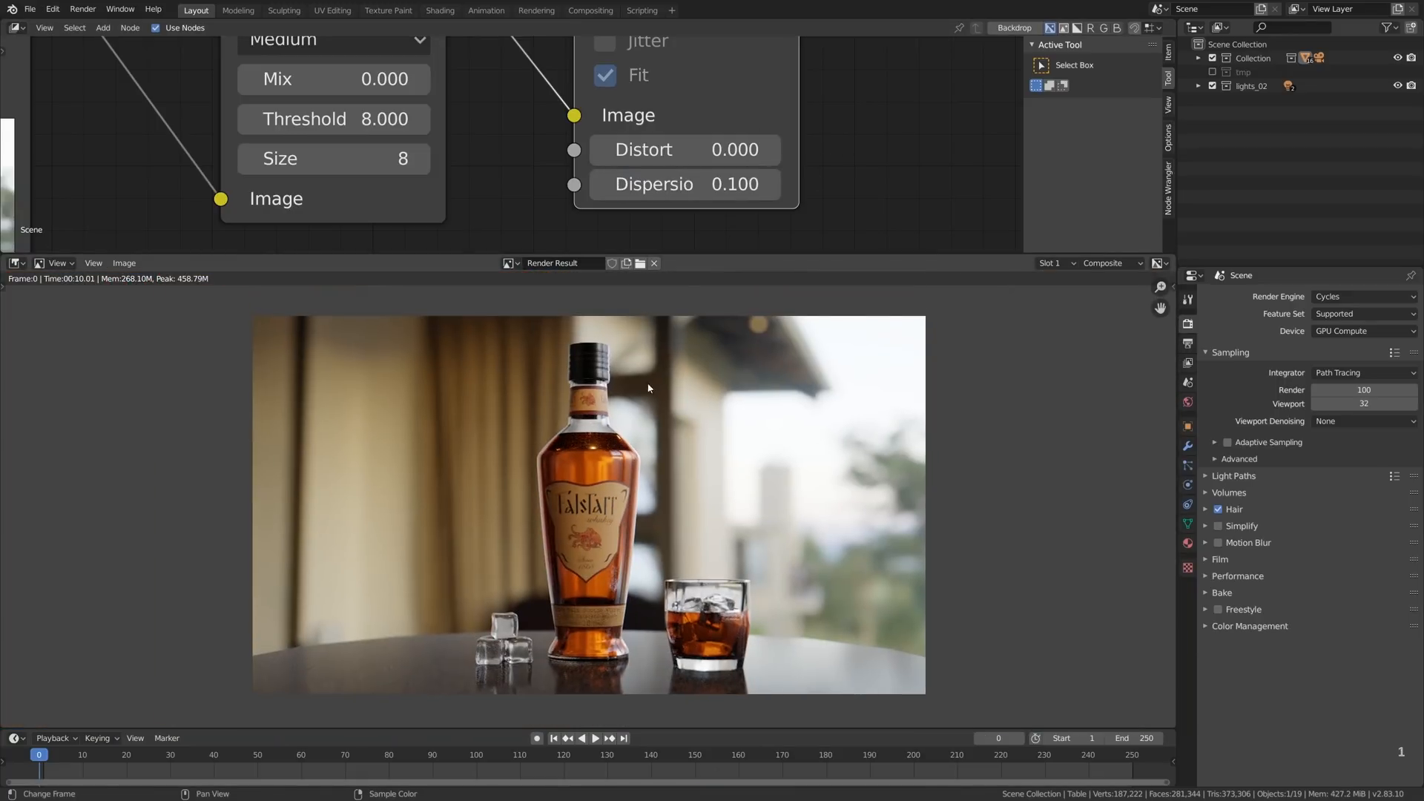
{"action": "left_click", "coordinate": [720, 83]}
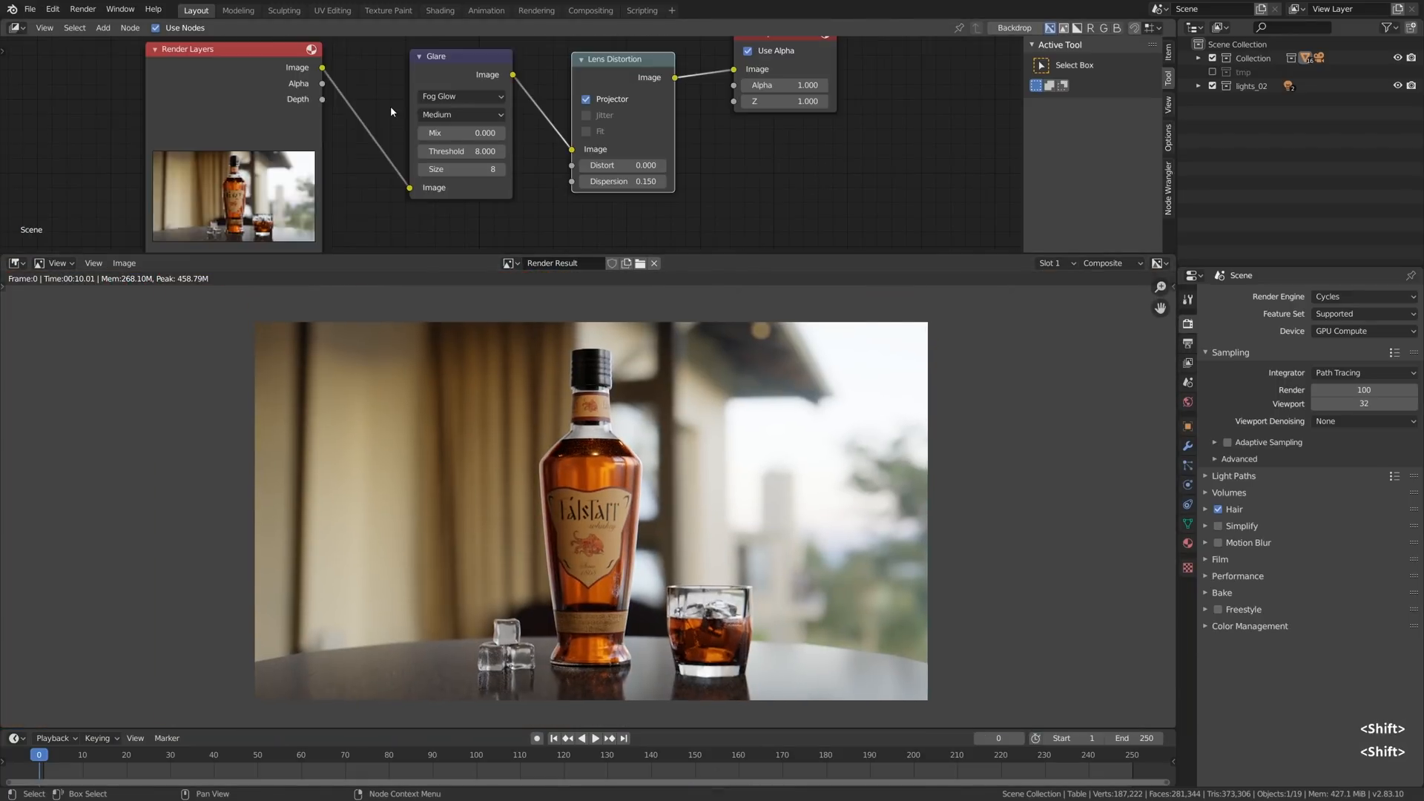
- Add a Denoise node on the link between the Render Layers and Glare nodes
{"action": "key", "text": "shift+a"}
{"action": "left_click", "coordinate": [392, 108]}
{"action": "type", "text": "den"}
{"action": "left_click", "coordinate": [420, 132]}
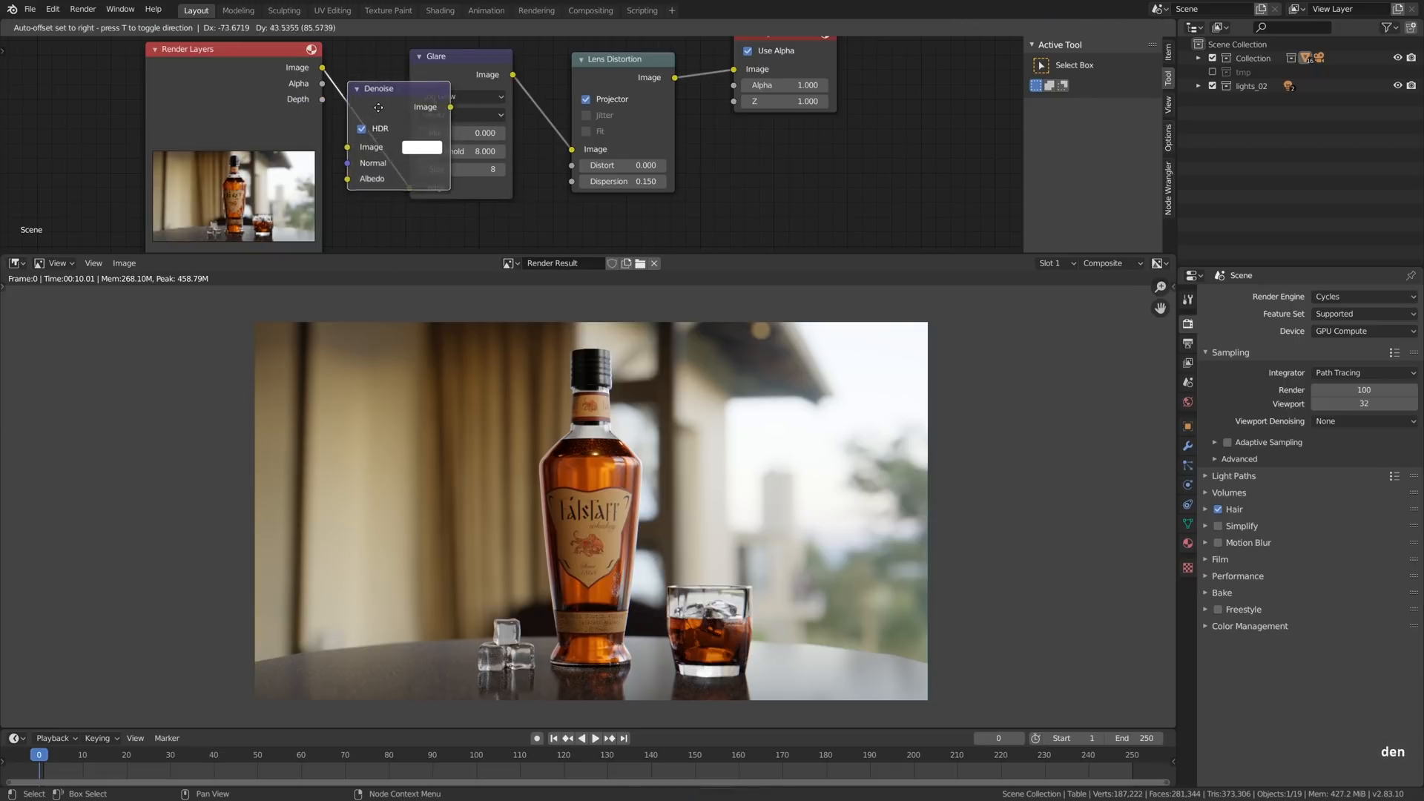
{"action": "left_click", "coordinate": [430, 132]}
- Examine the bottle up close and toggle the Denoise node's mute to compare the noise in the liquid
{"action": "scroll", "coordinate": [615, 459], "scroll_direction": "up", "scroll_amount": 8}
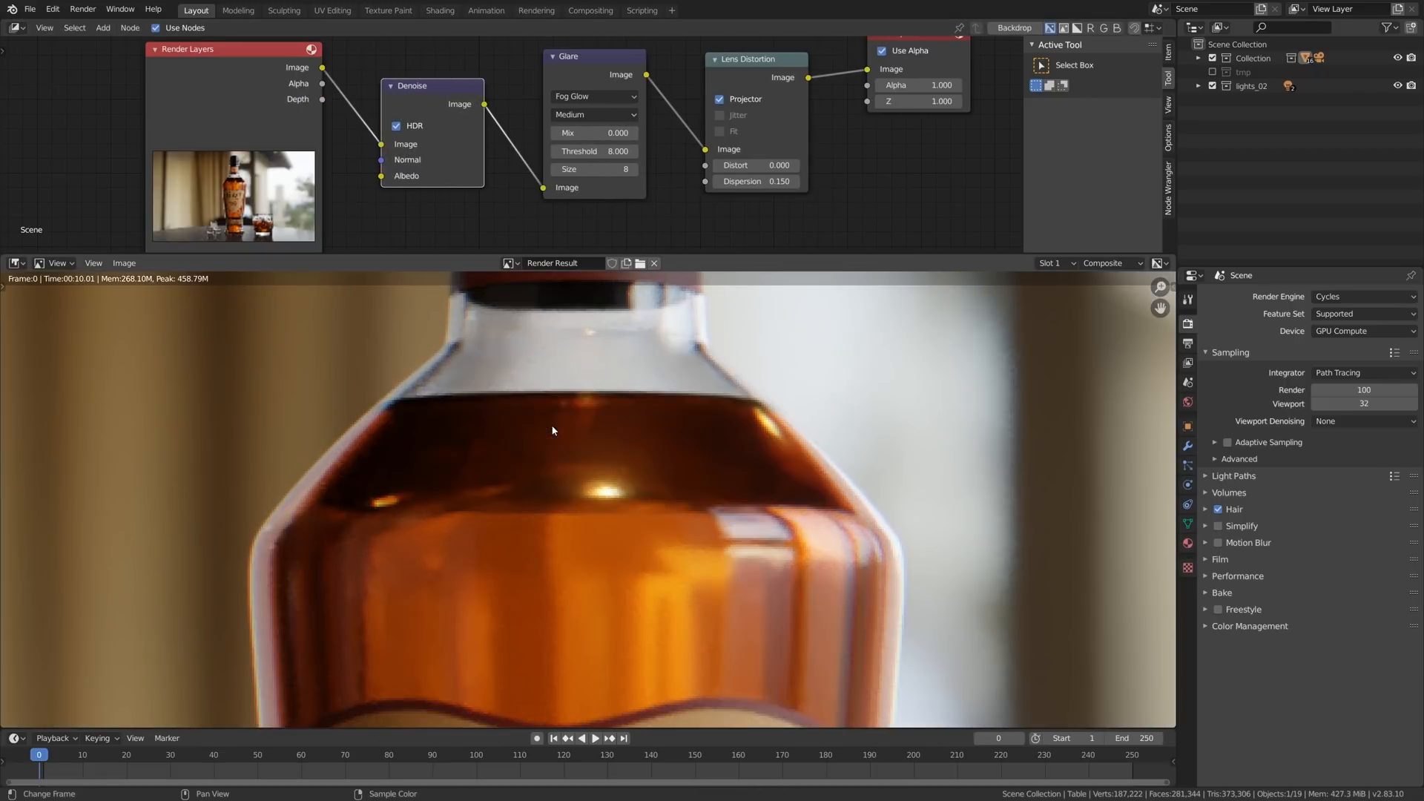
{"action": "key", "text": "m"}
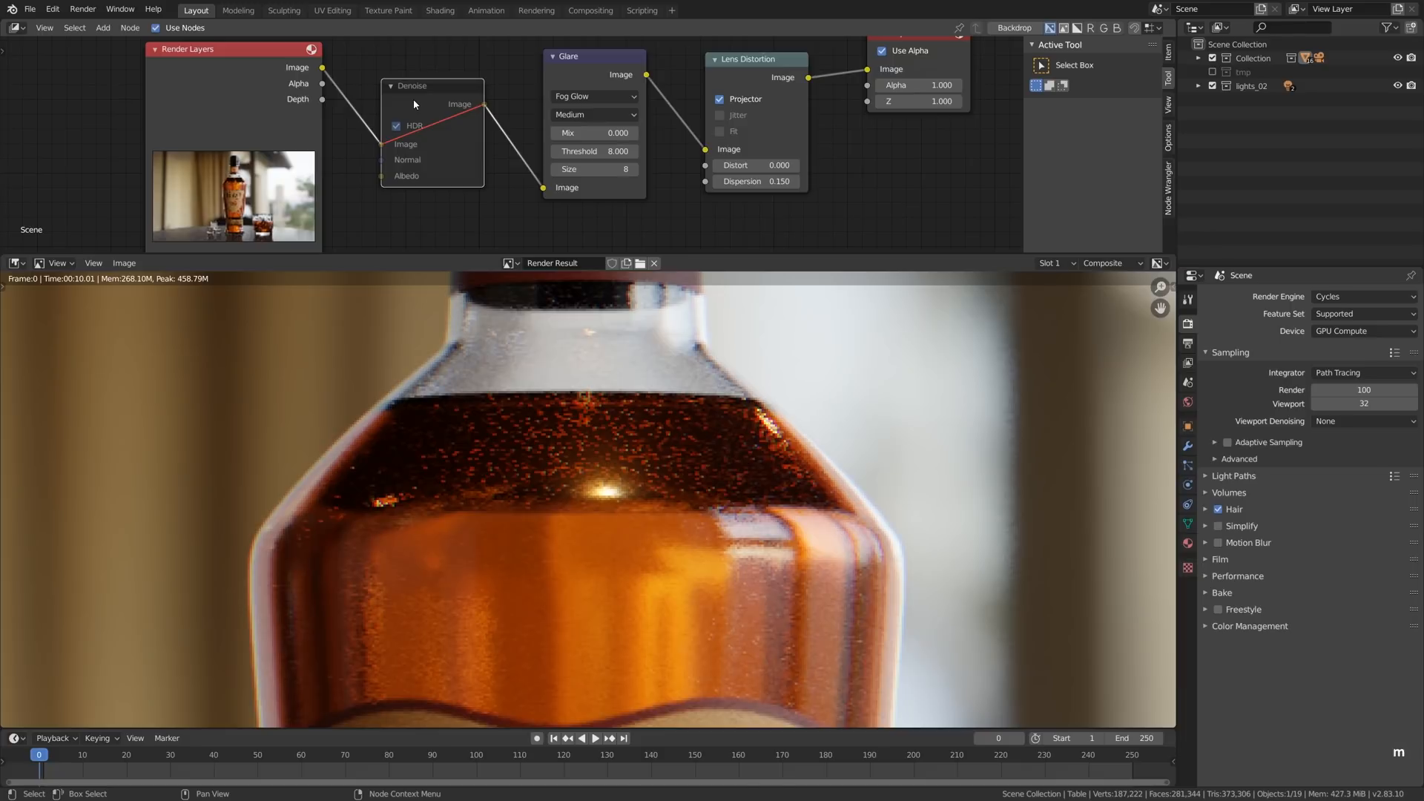
{"action": "key", "text": "m"}
{"action": "scroll", "coordinate": [749, 483], "scroll_direction": "down", "scroll_amount": 8}
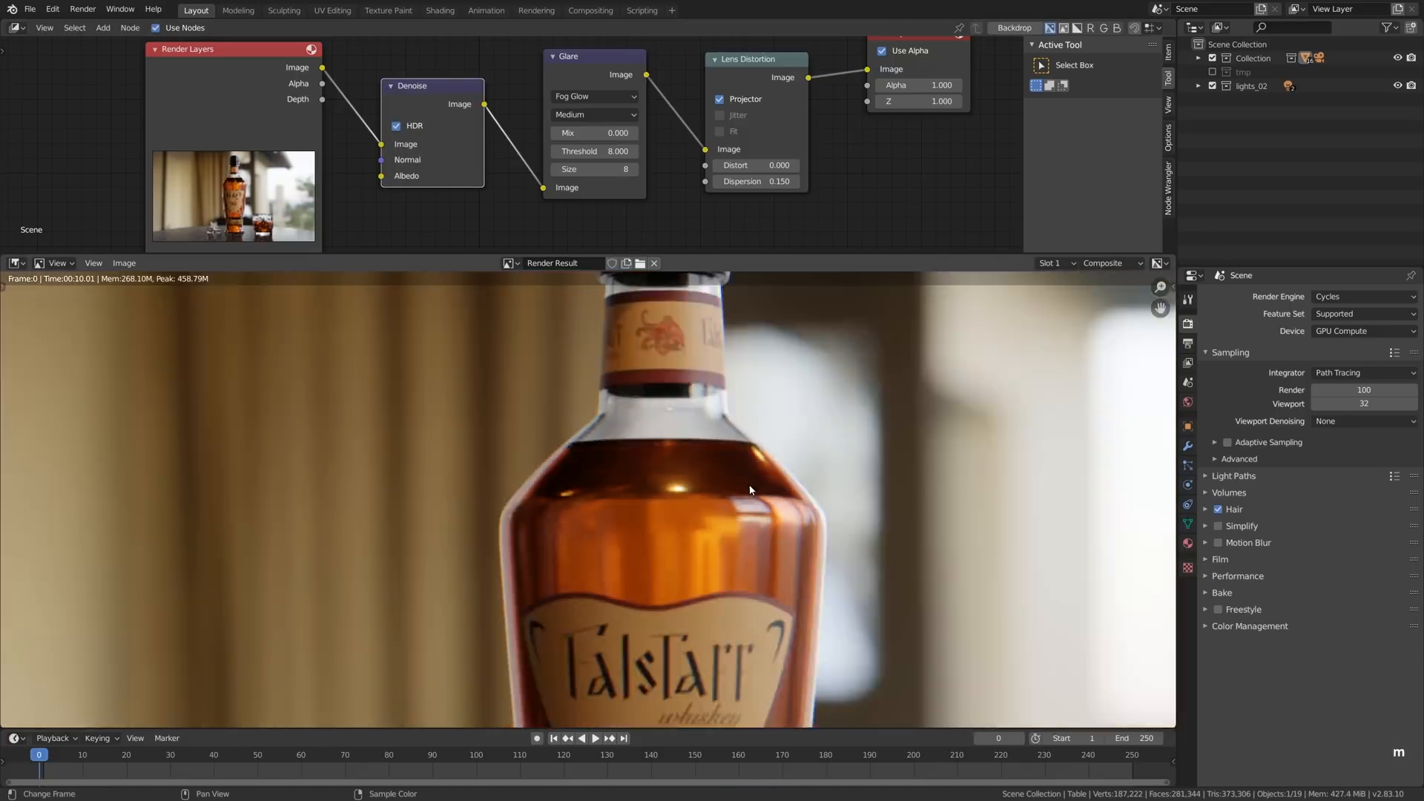
{"action": "scroll", "coordinate": [693, 448], "scroll_direction": "up", "scroll_amount": 2}
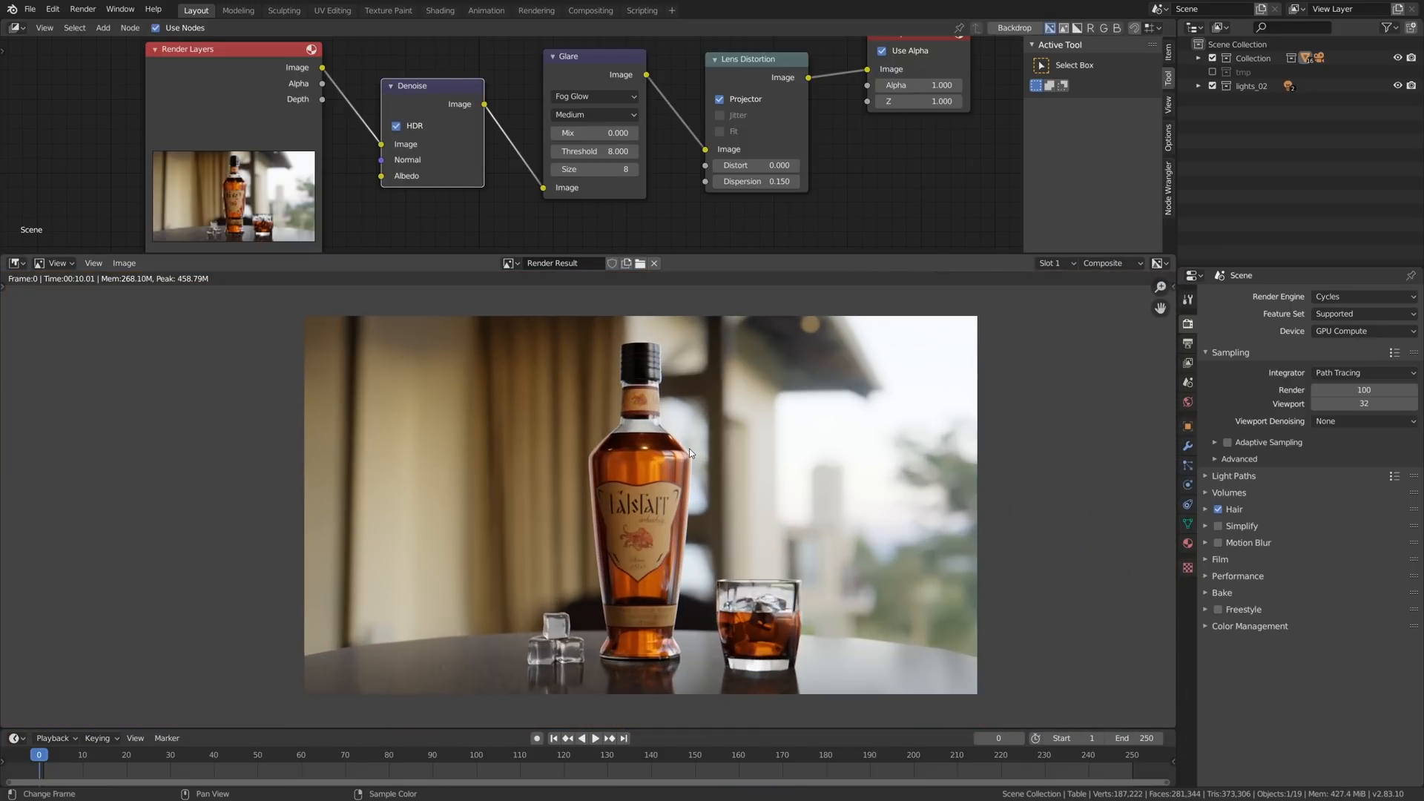
- Add a cube at the table's near edge and scale it up about 3.27 times
{"action": "key", "text": "shift+F5"}
{"action": "middle_click_drag", "start_coordinate": [644, 199], "coordinate": [565, 188]}
{"action": "key", "text": "shift+a"}
{"action": "mouse_move", "coordinate": [566, 189]}
{"action": "left_click", "coordinate": [638, 200]}
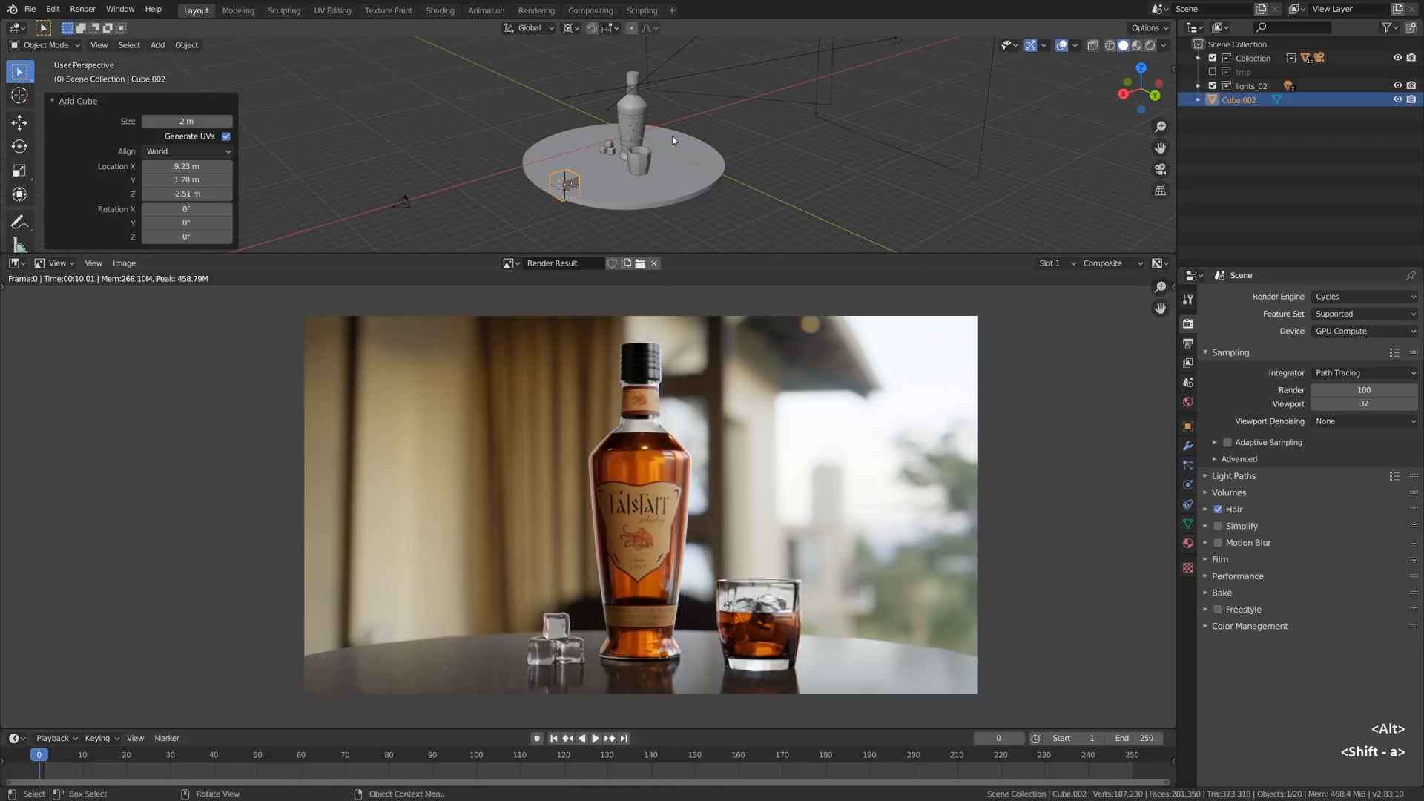
{"action": "key", "text": "s"}
{"action": "left_click", "coordinate": [874, 193]}
{"action": "key", "text": "Escape"}
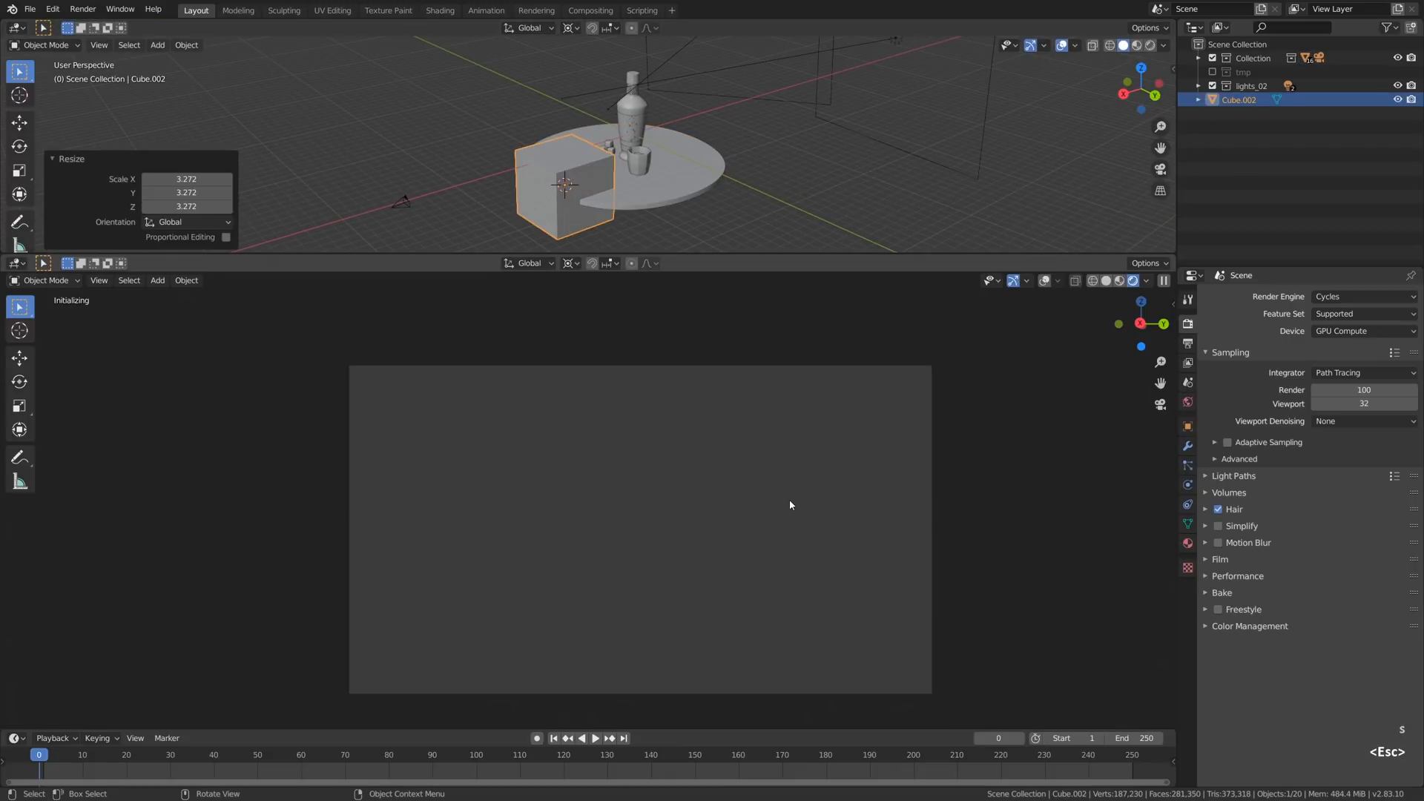
- Stretch the cube along the Y axis and move it in front of the camera so it covers the lower frame
{"action": "key", "text": "s"}
{"action": "key", "text": "y"}
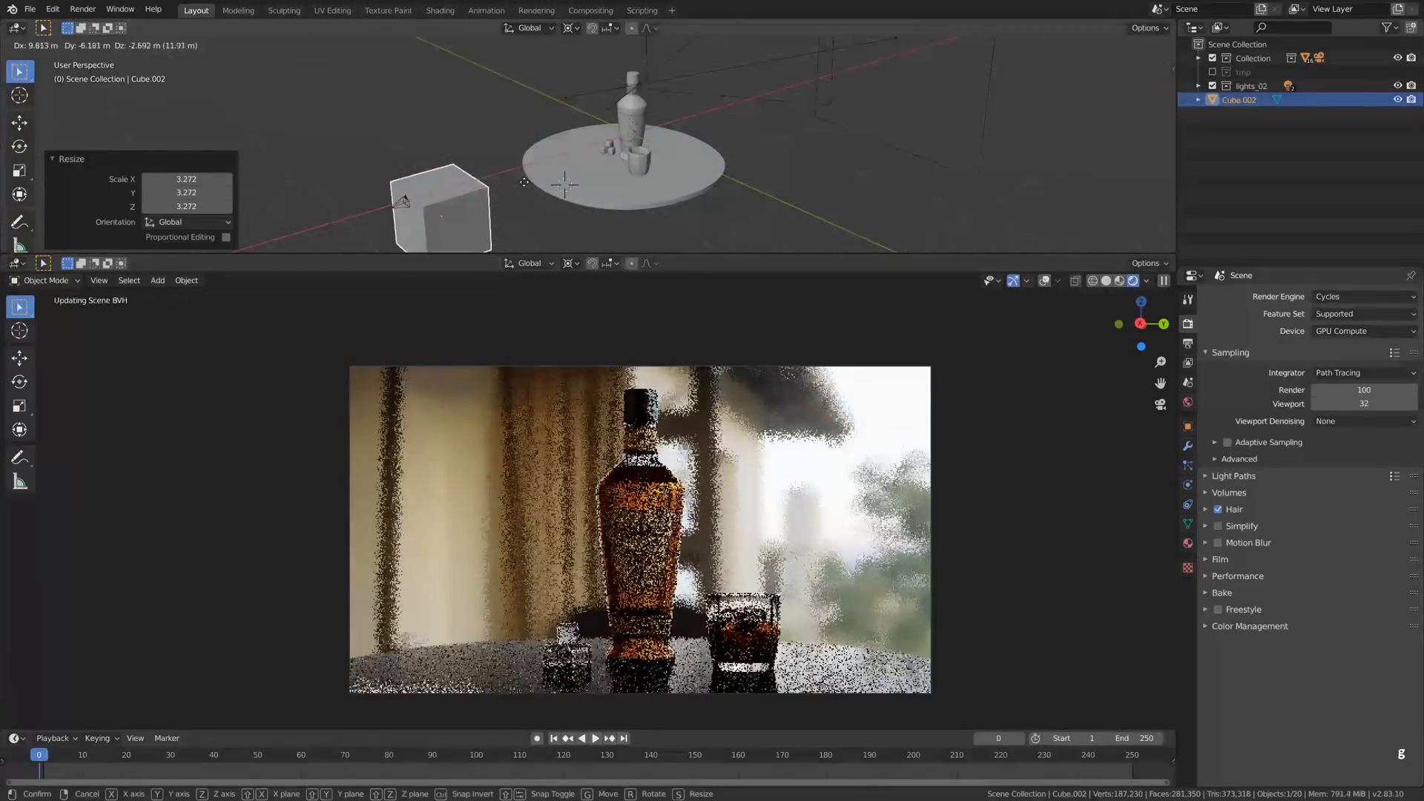
{"action": "left_click", "coordinate": [956, 614]}
{"action": "key", "text": "g"}
{"action": "left_click", "coordinate": [938, 518]}
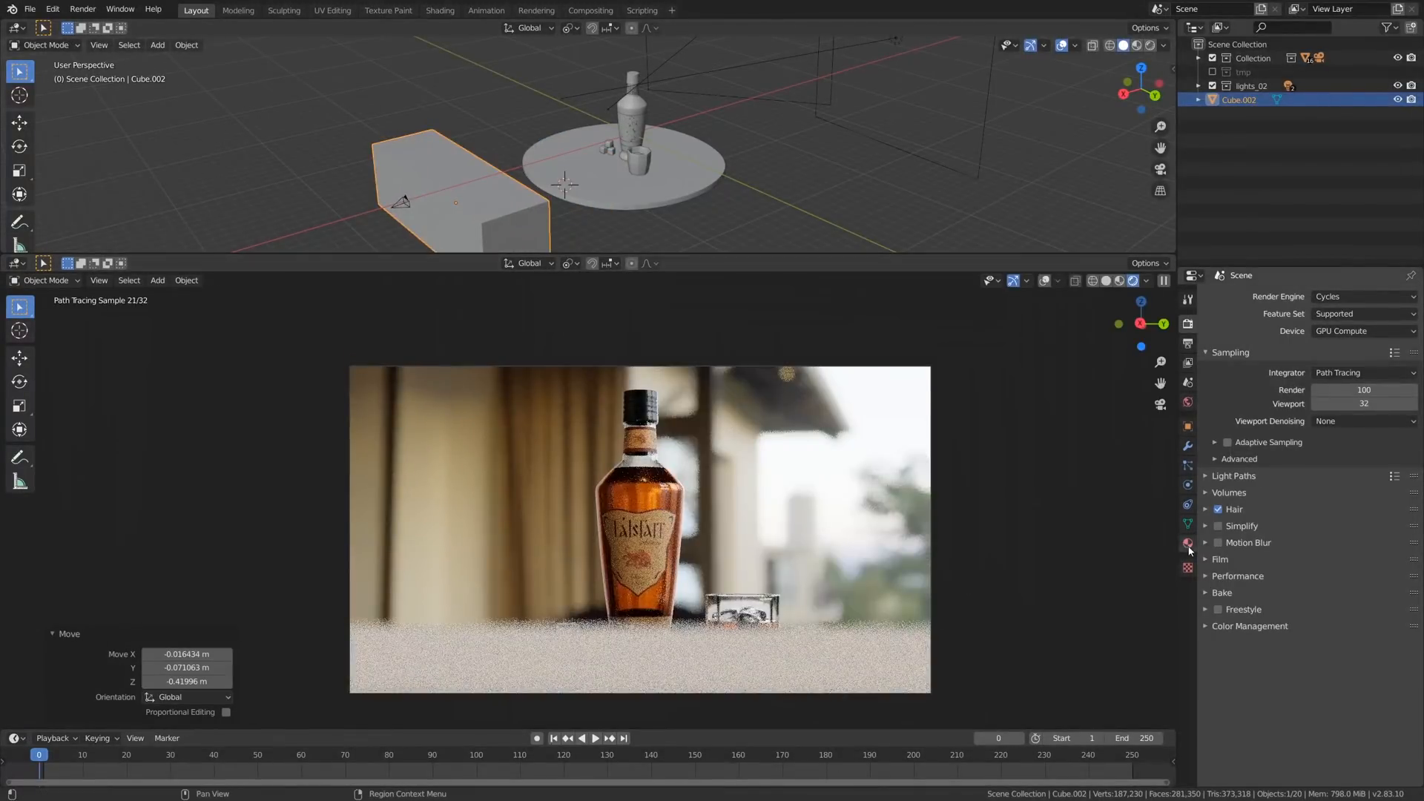
- Create a material named glass for the cube and set its surface shader to Glass BSDF
{"action": "left_click", "coordinate": [1187, 543]}
{"action": "left_click", "coordinate": [1270, 342]}
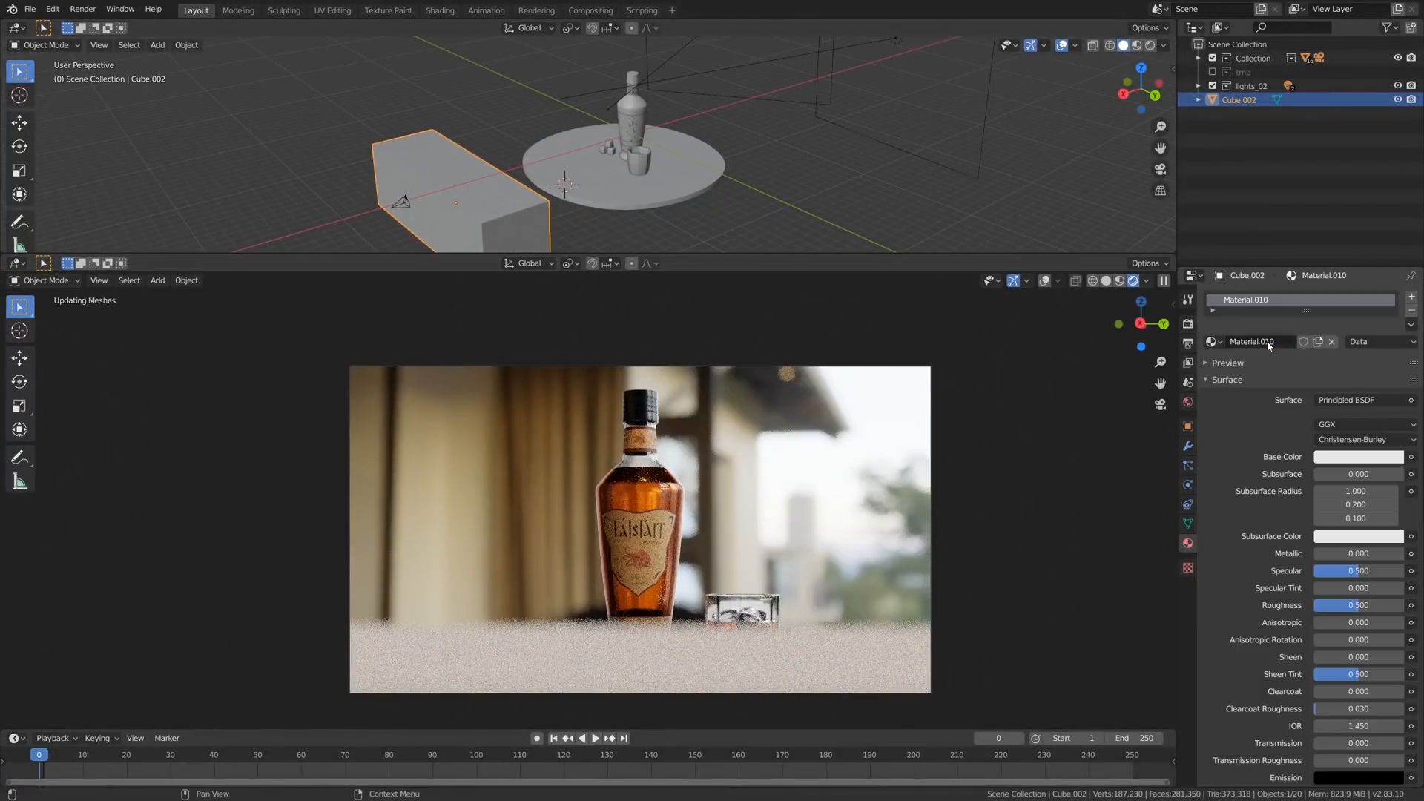
{"action": "left_click", "coordinate": [1251, 298]}
{"action": "type", "text": "glass"}
{"action": "key", "text": "Return"}
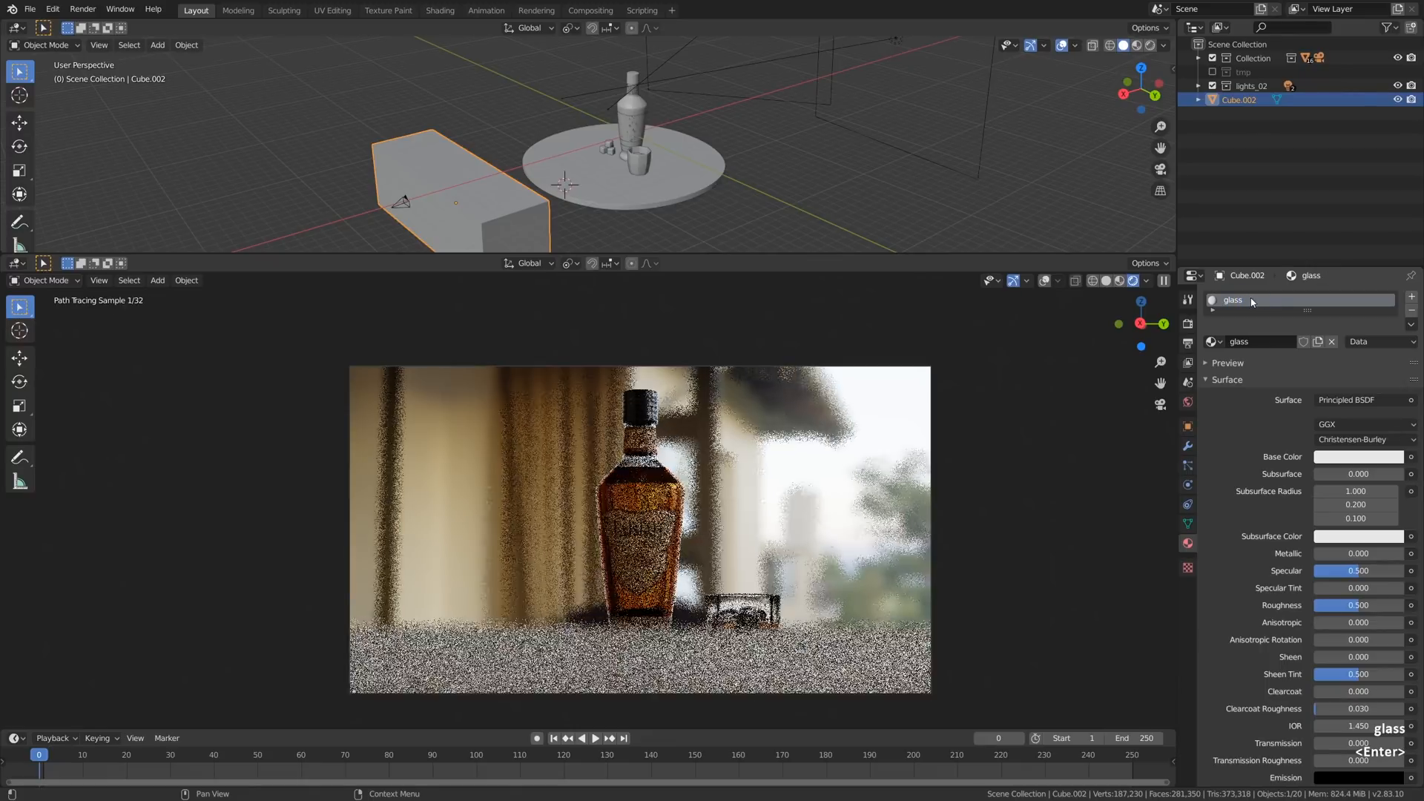
{"action": "left_click", "coordinate": [1366, 402]}
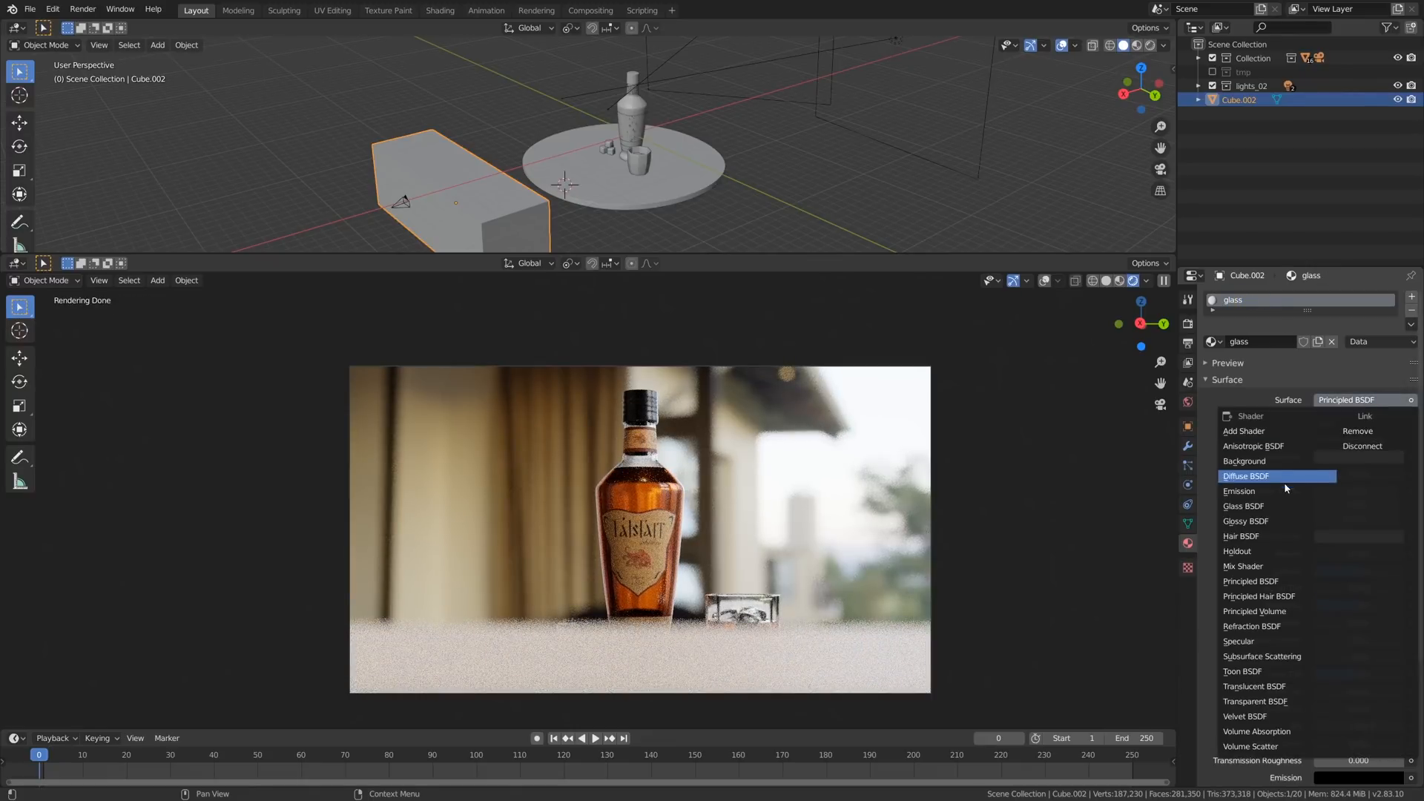
{"action": "left_click", "coordinate": [1277, 508]}
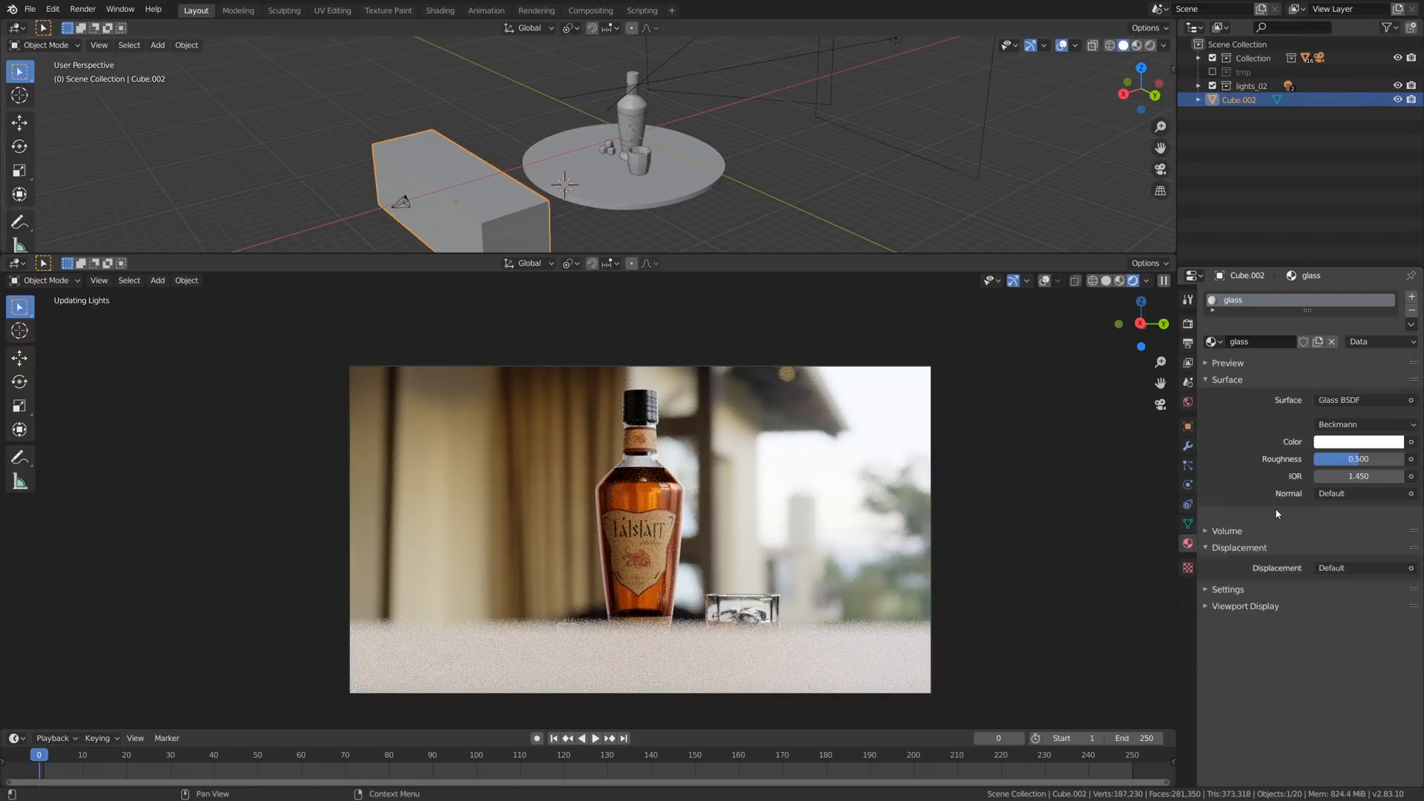
- Darken the glass color to light grey with a Roughness of 0.232 and lower the cube about 0.74 m along Z
{"action": "left_click", "coordinate": [1350, 444]}
{"action": "left_click_drag", "start_coordinate": [1393, 312], "coordinate": [1393, 268]}
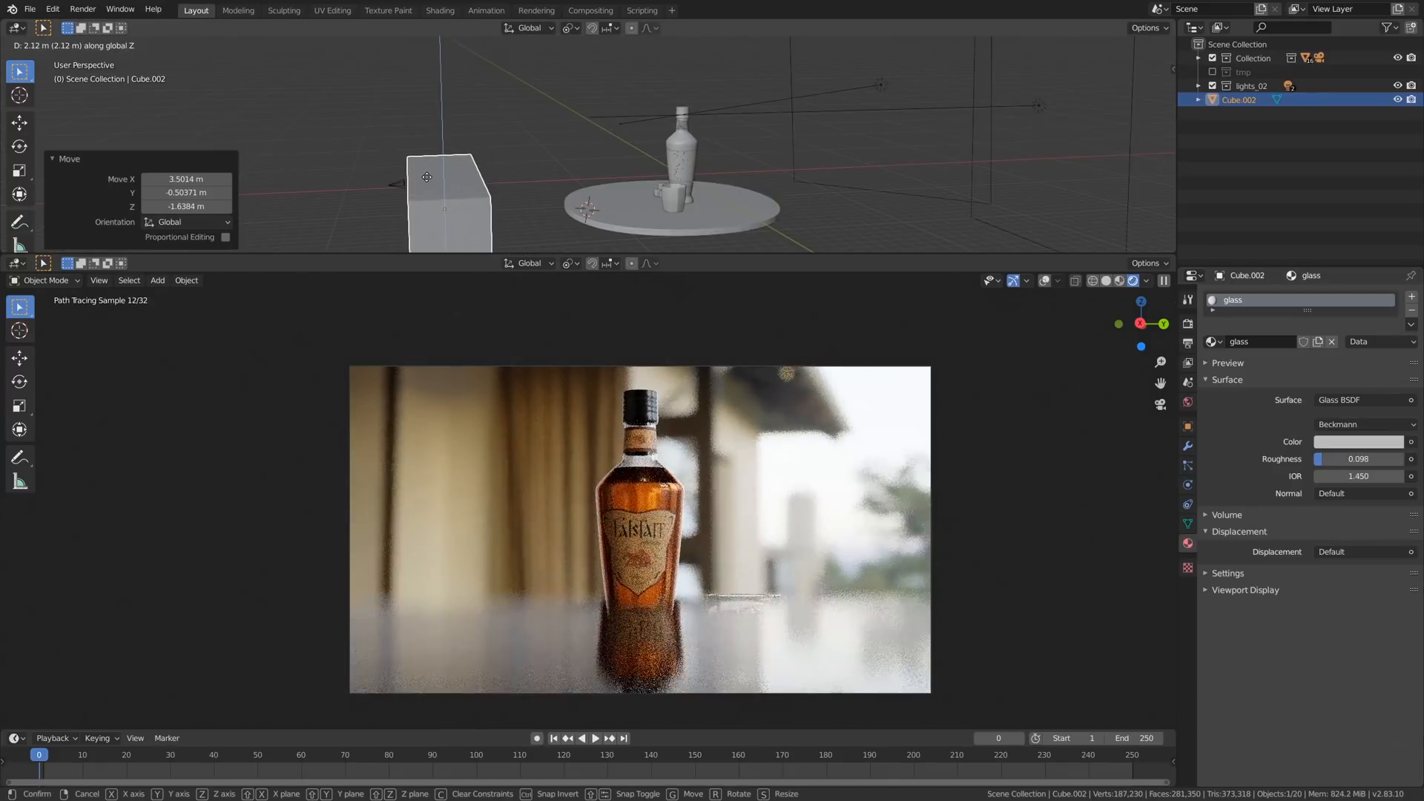
{"action": "key", "text": "g"}
{"action": "key", "text": "z"}
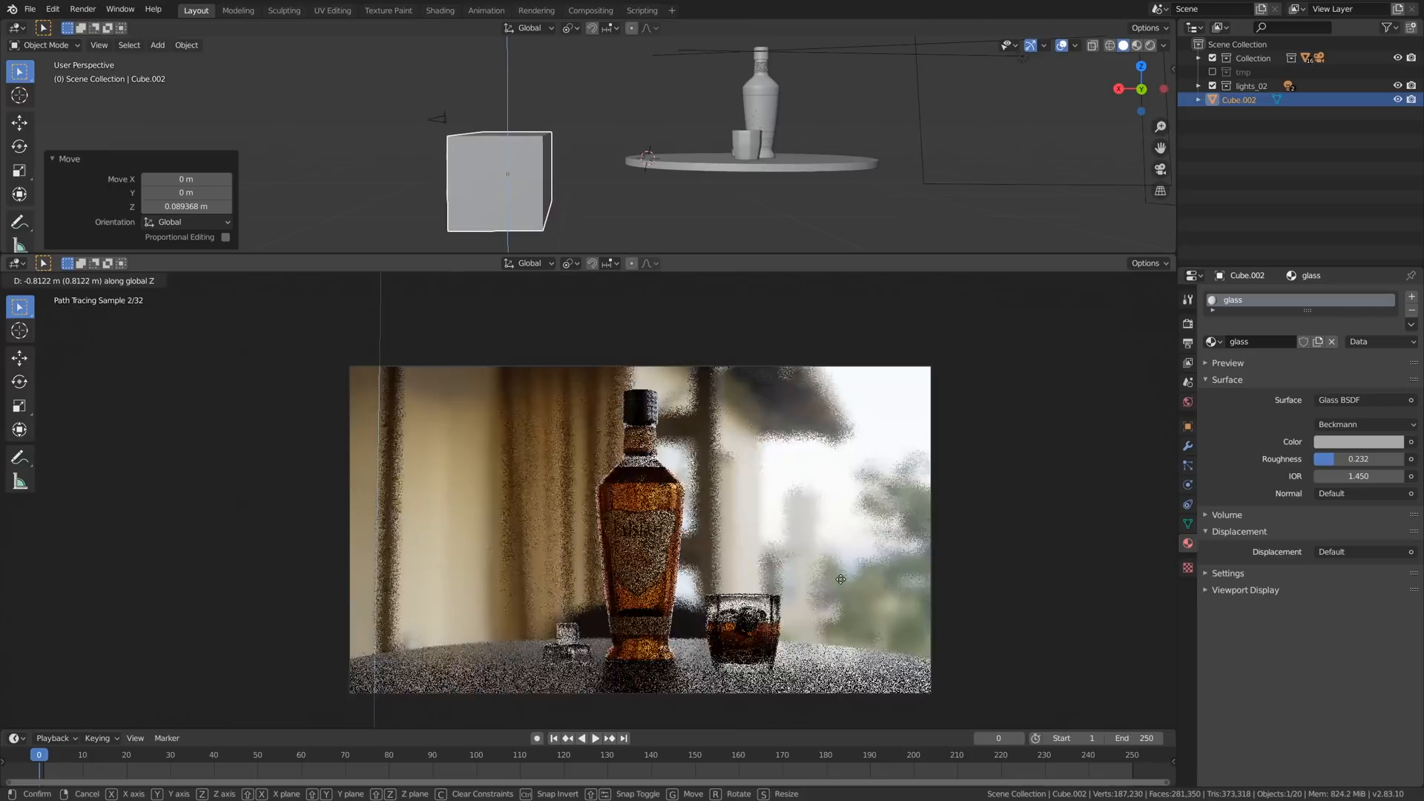
{"action": "left_click", "coordinate": [842, 569]}
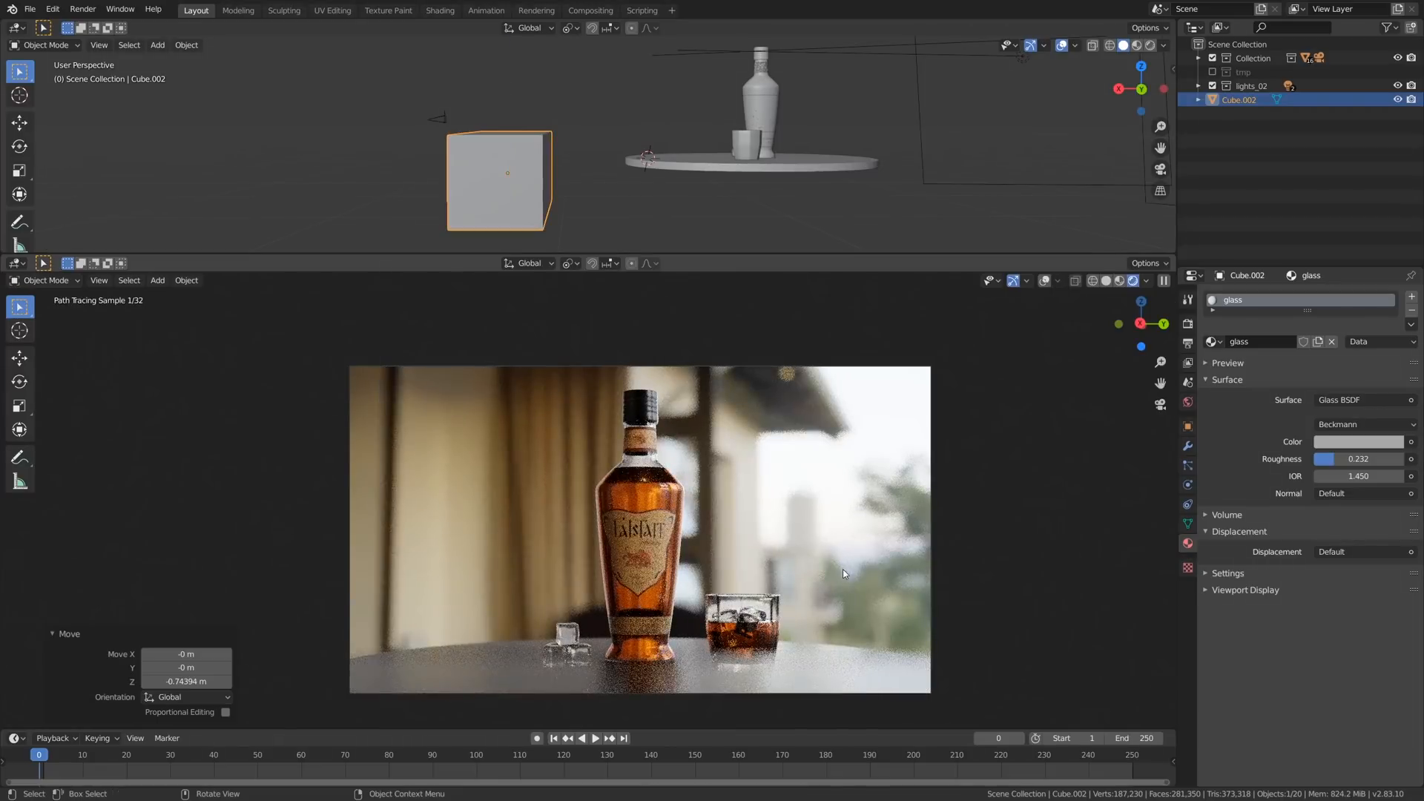
- Darken the glass color to a mid grey, adjust the cube's height along Z and render the image
{"action": "left_click", "coordinate": [1359, 441]}
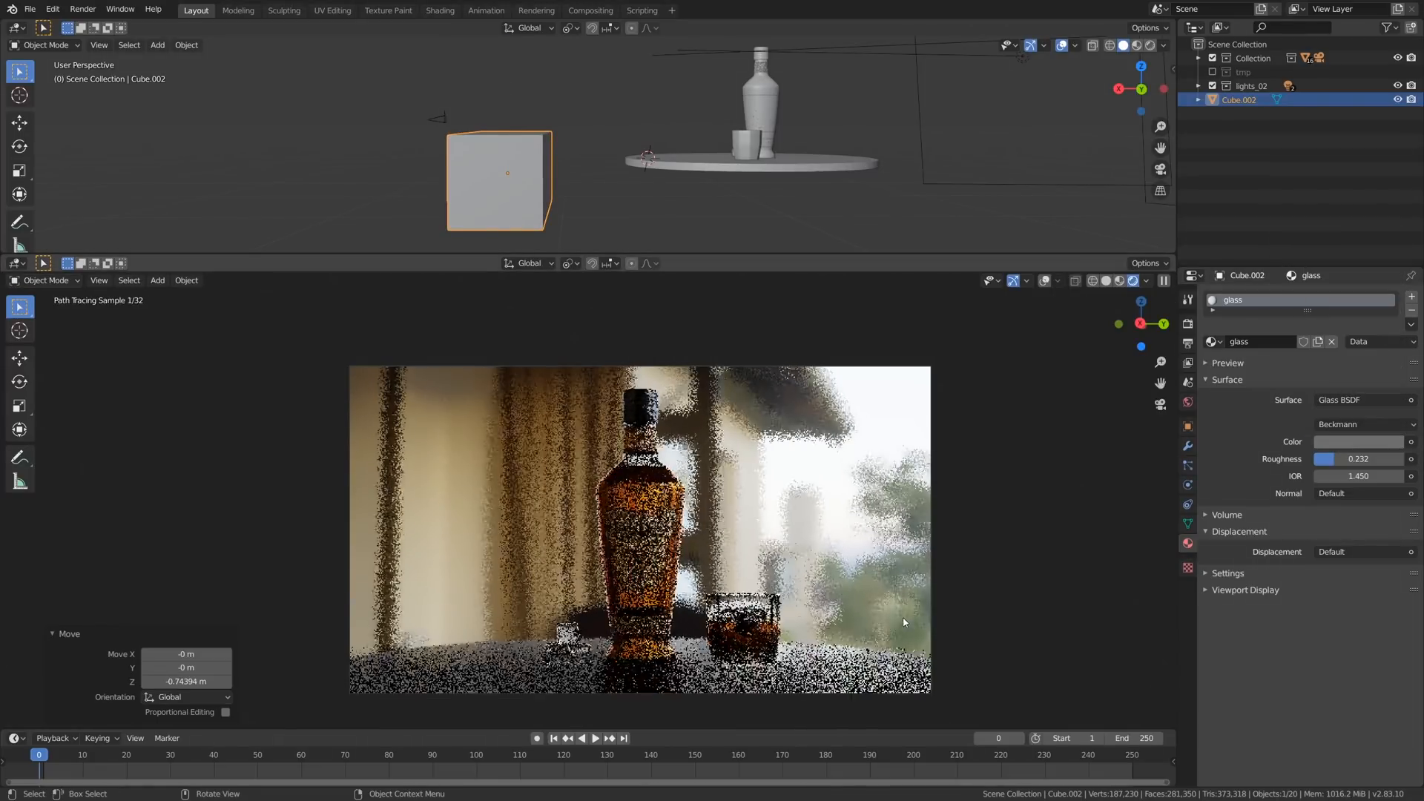
{"action": "key", "text": "g"}
{"action": "key", "text": "z"}
{"action": "key", "text": "F12"}
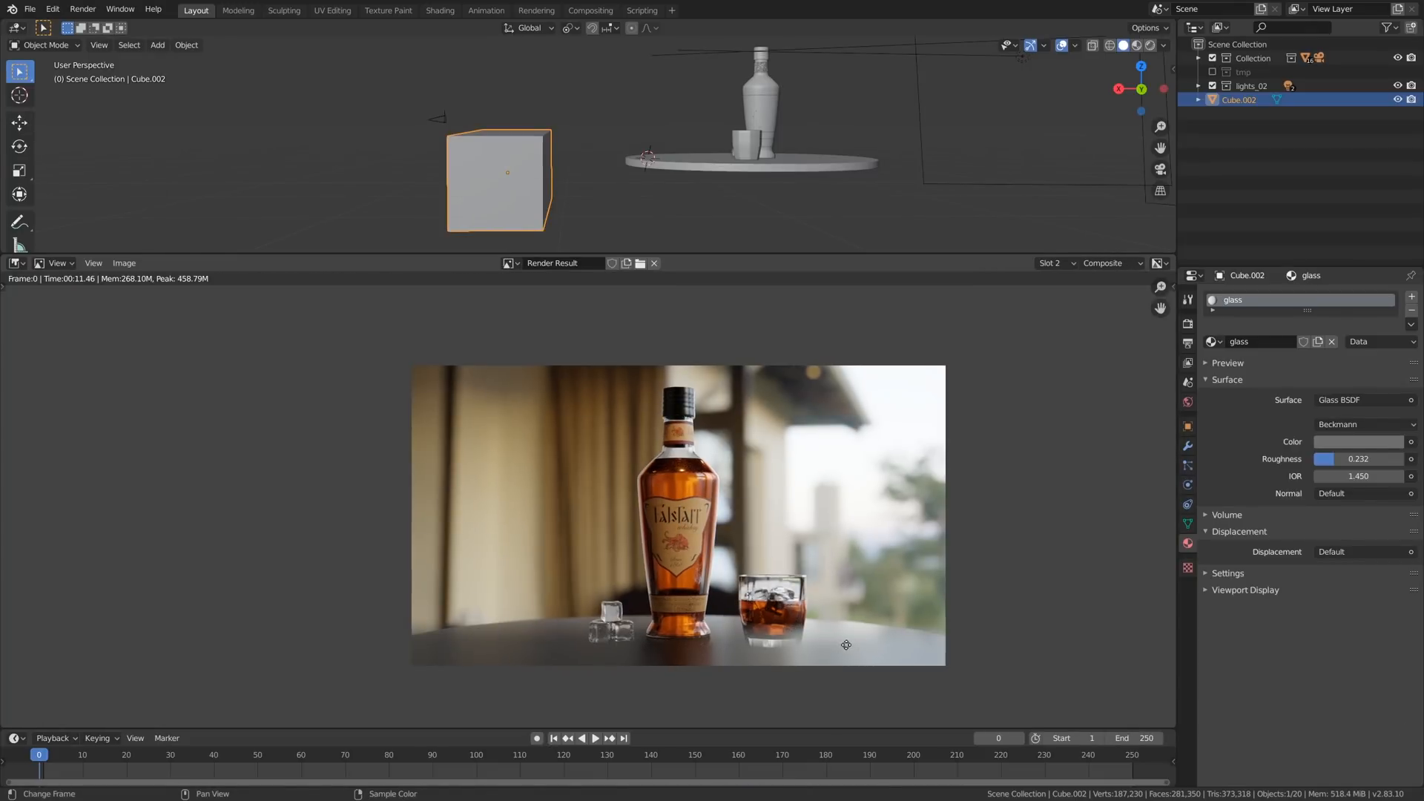
{"action": "middle_click_drag", "start_coordinate": [862, 653], "coordinate": [844, 639]}
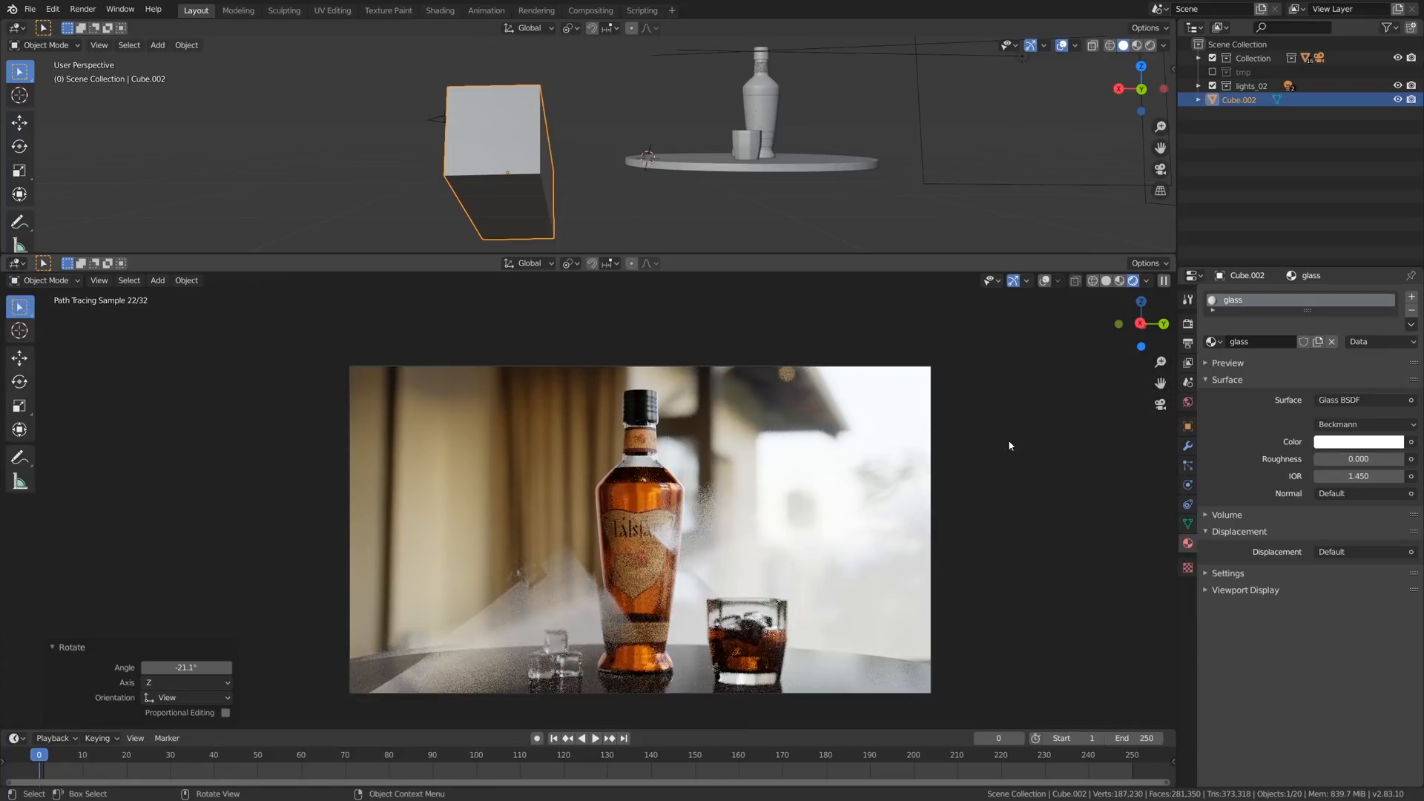
- Rotate the glass cube about -21° in the camera view and reposition it in front of the lens
{"action": "key", "text": "r"}
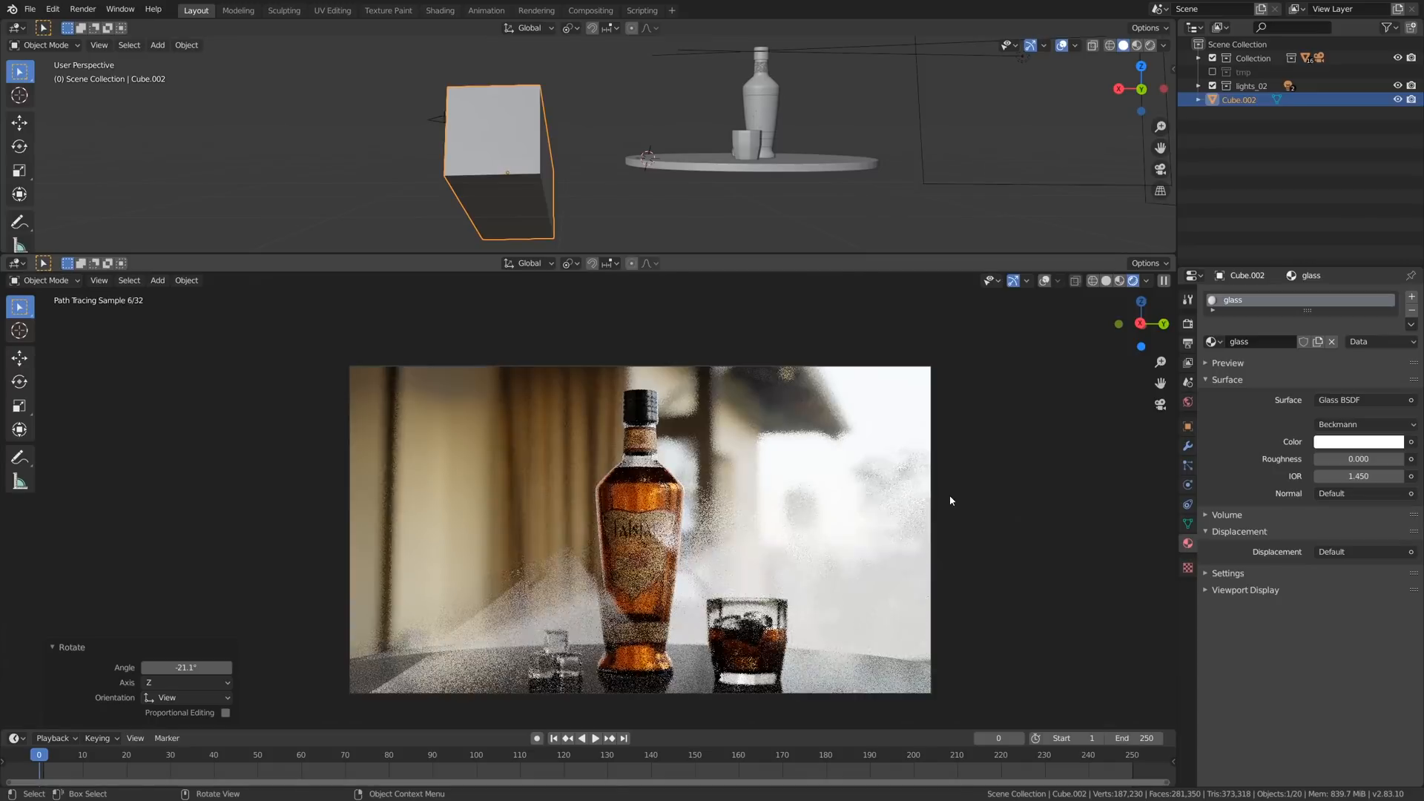
{"action": "key", "text": "g"}
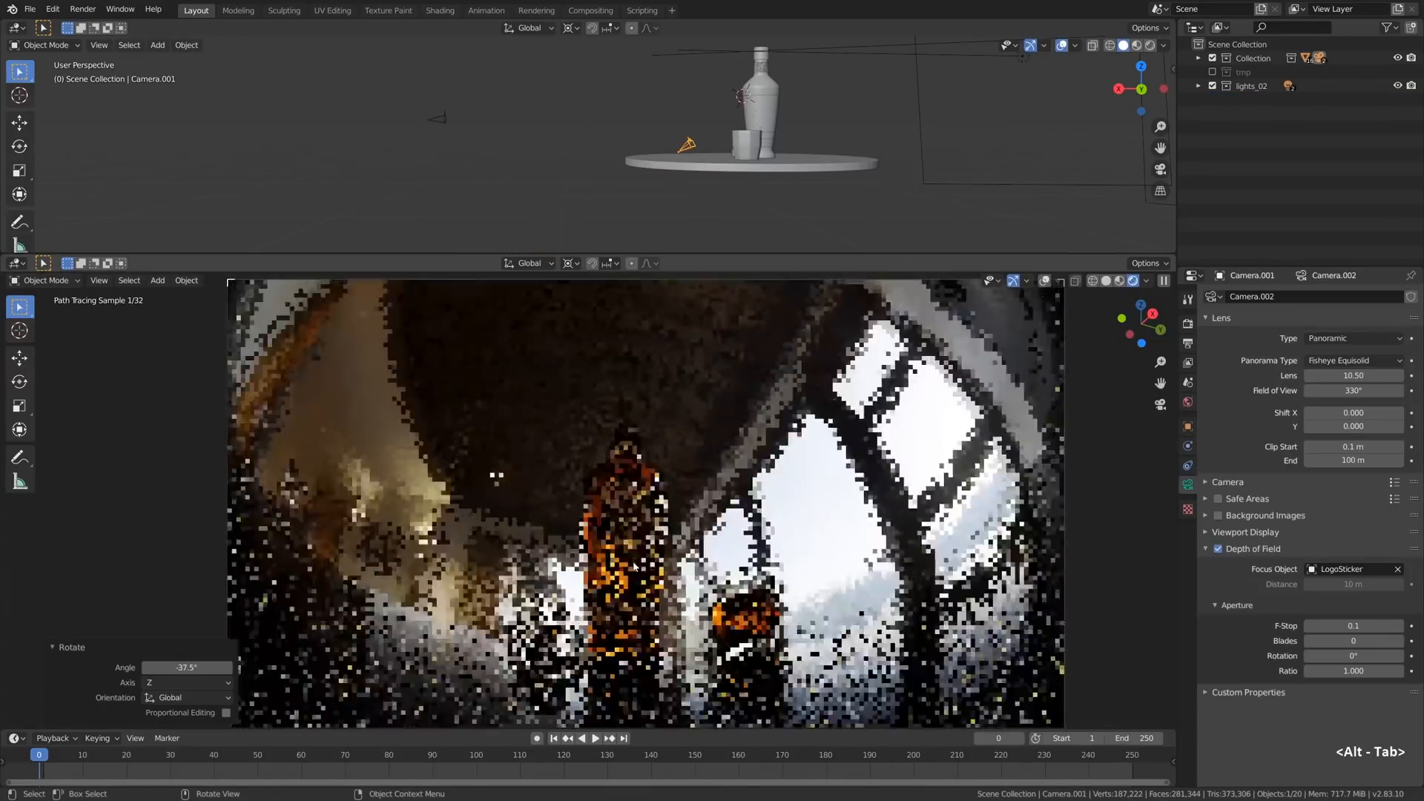
{"action": "key", "text": "g"}
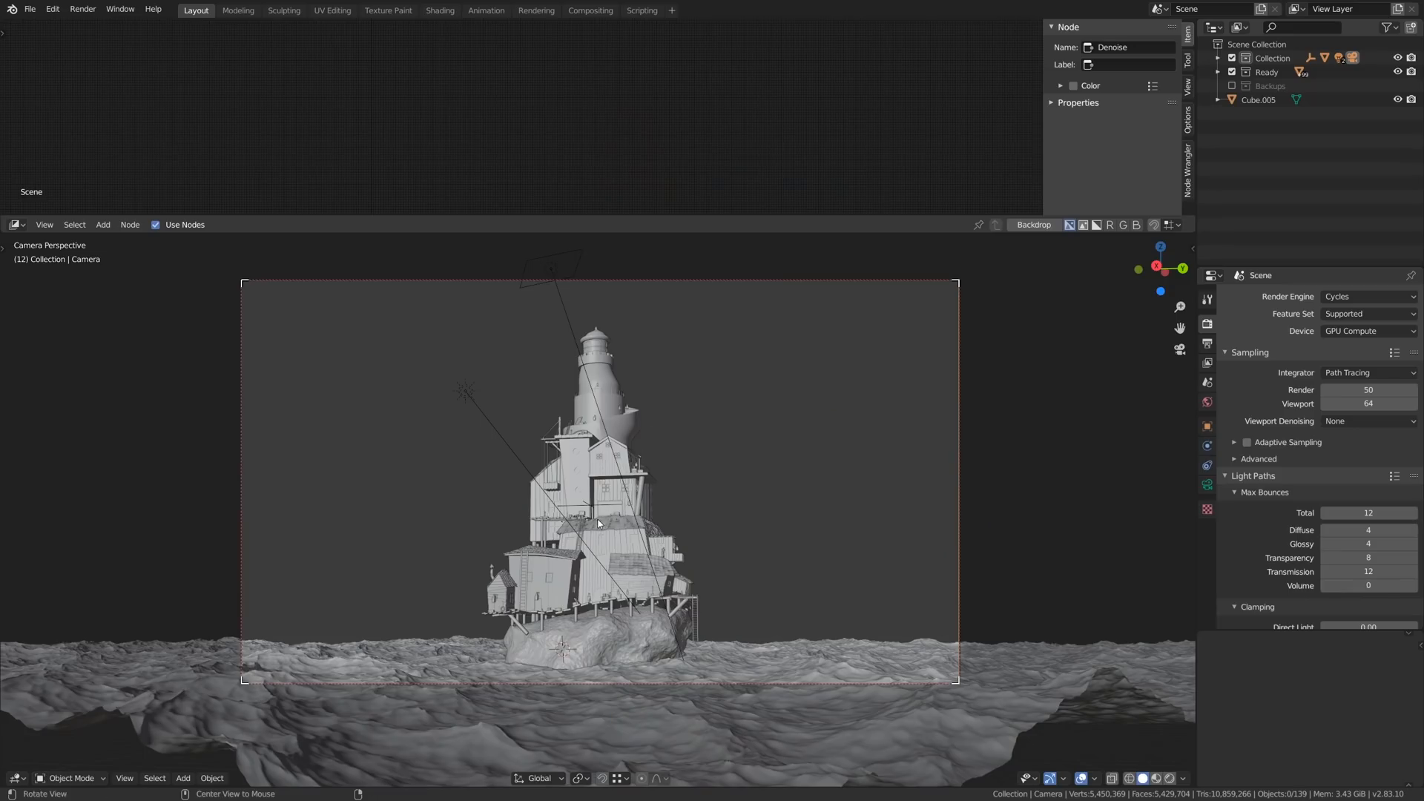
- Examine the lighthouse model's small props, shingled roofs and ladders up close in solid shading
{"action": "mouse_move", "coordinate": [599, 524]}
{"action": "middle_mouse_down"}
{"action": "mouse_move", "coordinate": [568, 527]}
{"action": "mouse_move", "coordinate": [603, 535]}
{"action": "middle_mouse_up"}
{"action": "scroll", "coordinate": [603, 534], "scroll_direction": "up", "scroll_amount": 10}
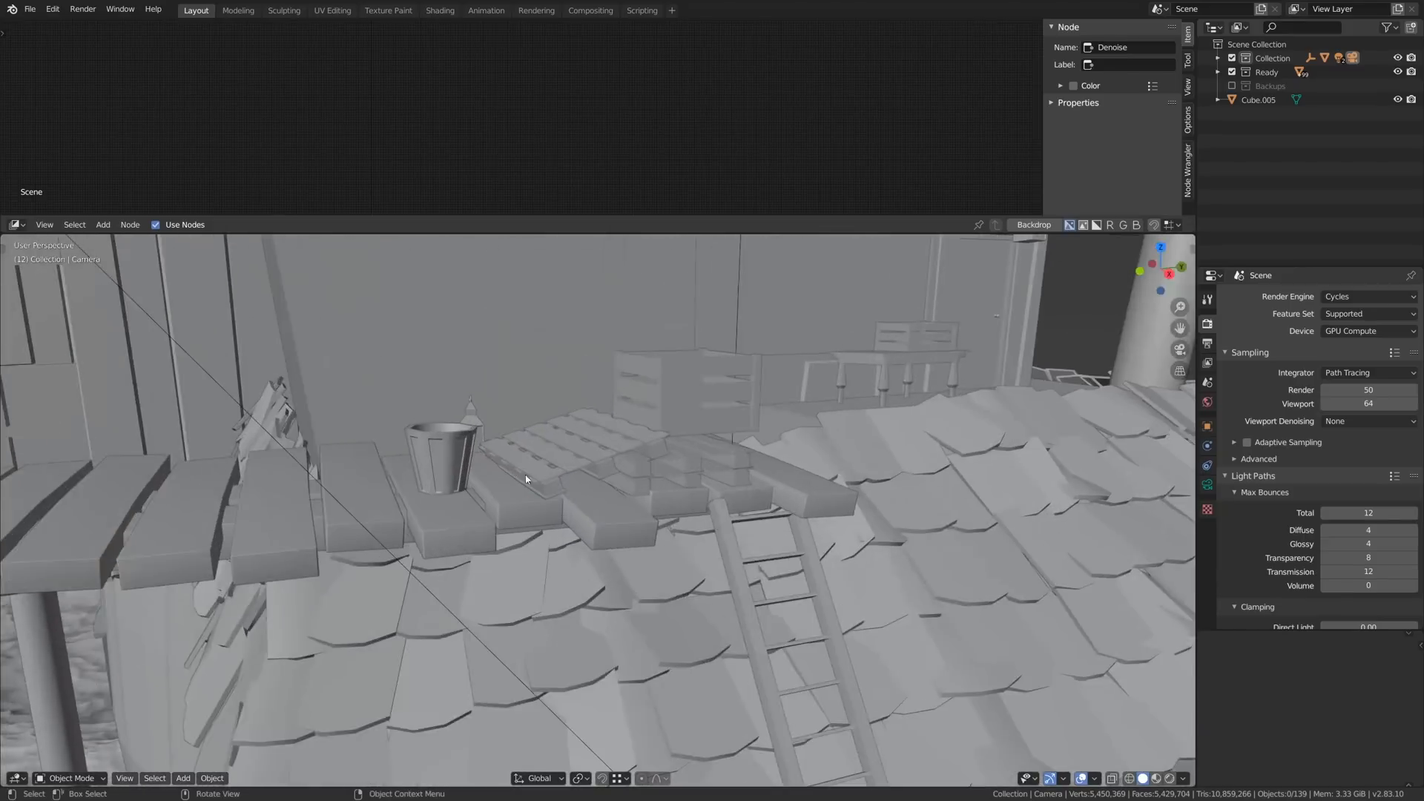
{"action": "middle_click_drag", "start_coordinate": [525, 474], "coordinate": [648, 359]}
{"action": "scroll", "coordinate": [761, 504], "scroll_direction": "down", "scroll_amount": 6}
{"action": "scroll", "coordinate": [616, 398], "scroll_direction": "up", "scroll_amount": 5}
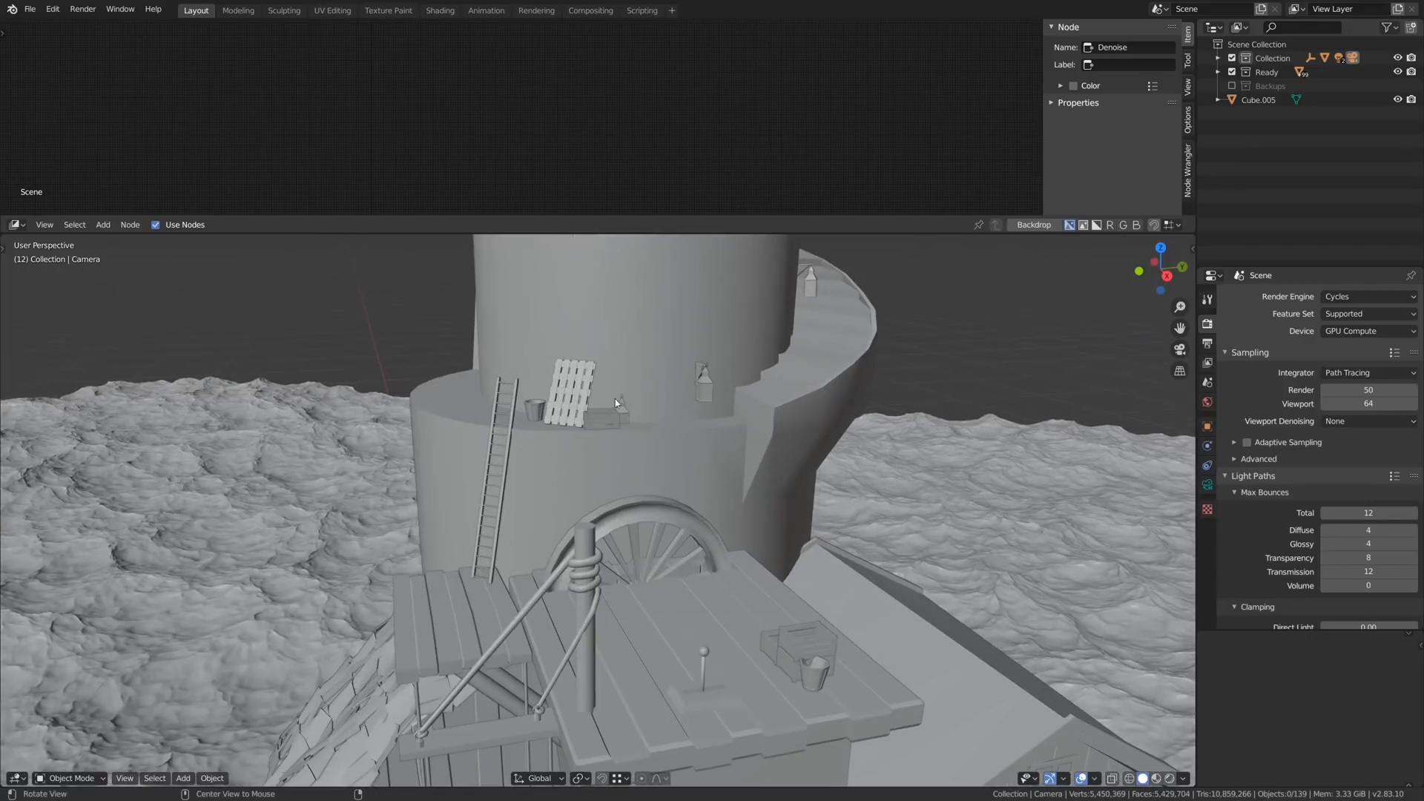
{"action": "mouse_move", "coordinate": [616, 398]}
{"action": "left_mouse_down", "text": "alt"}
{"action": "mouse_move", "coordinate": [576, 416]}
{"action": "mouse_move", "coordinate": [589, 376]}
{"action": "left_mouse_up", "text": "alt"}
{"action": "scroll", "coordinate": [589, 376], "scroll_direction": "down", "scroll_amount": 3}
- View the lighthouse scene through the camera in rendered shading, and examine the building and sea from above
{"action": "key", "text": "KP_0"}
{"action": "key", "text": "shift+z"}
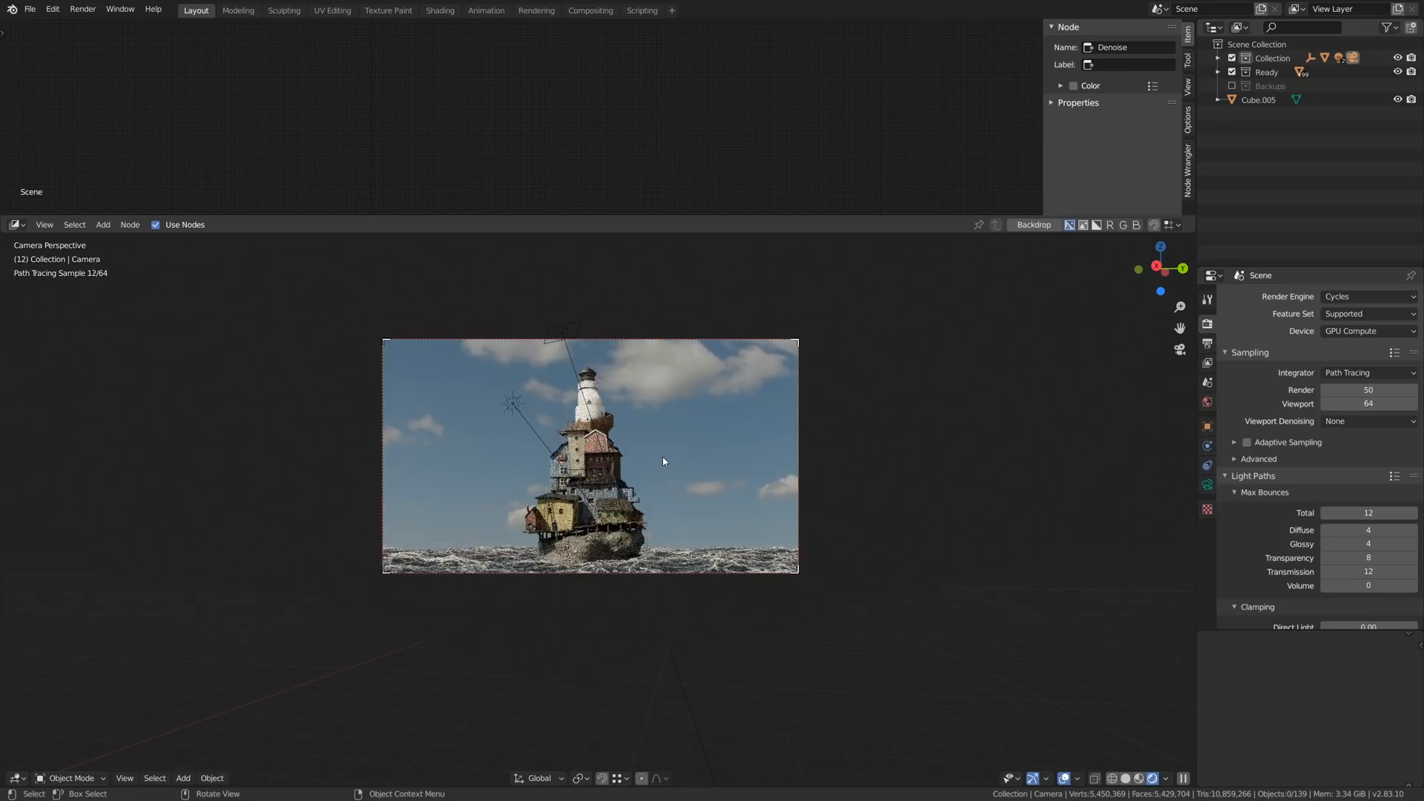
{"action": "middle_click_drag", "start_coordinate": [663, 461], "coordinate": [618, 588]}
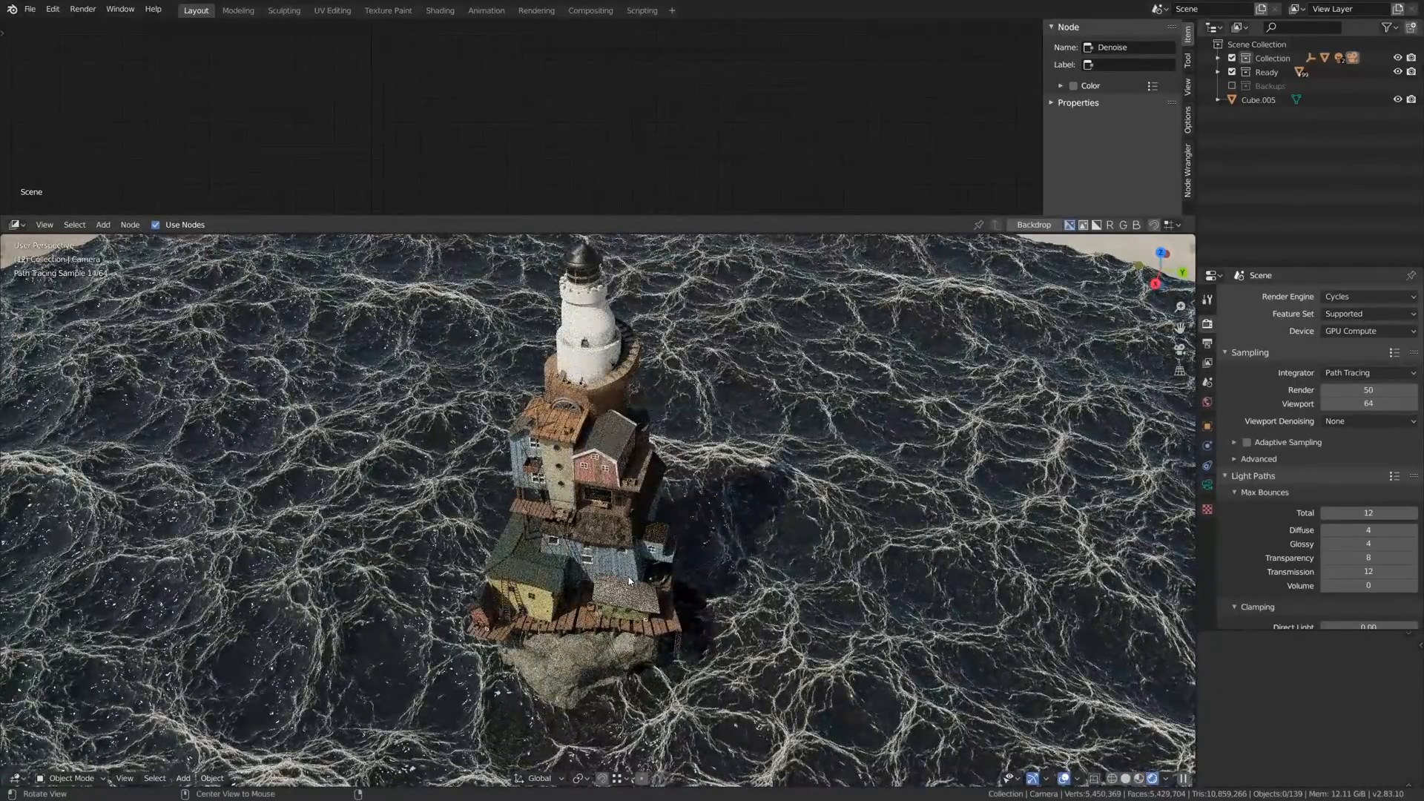
{"action": "left_click_drag", "start_coordinate": [629, 581], "coordinate": [606, 581], "text": "alt"}
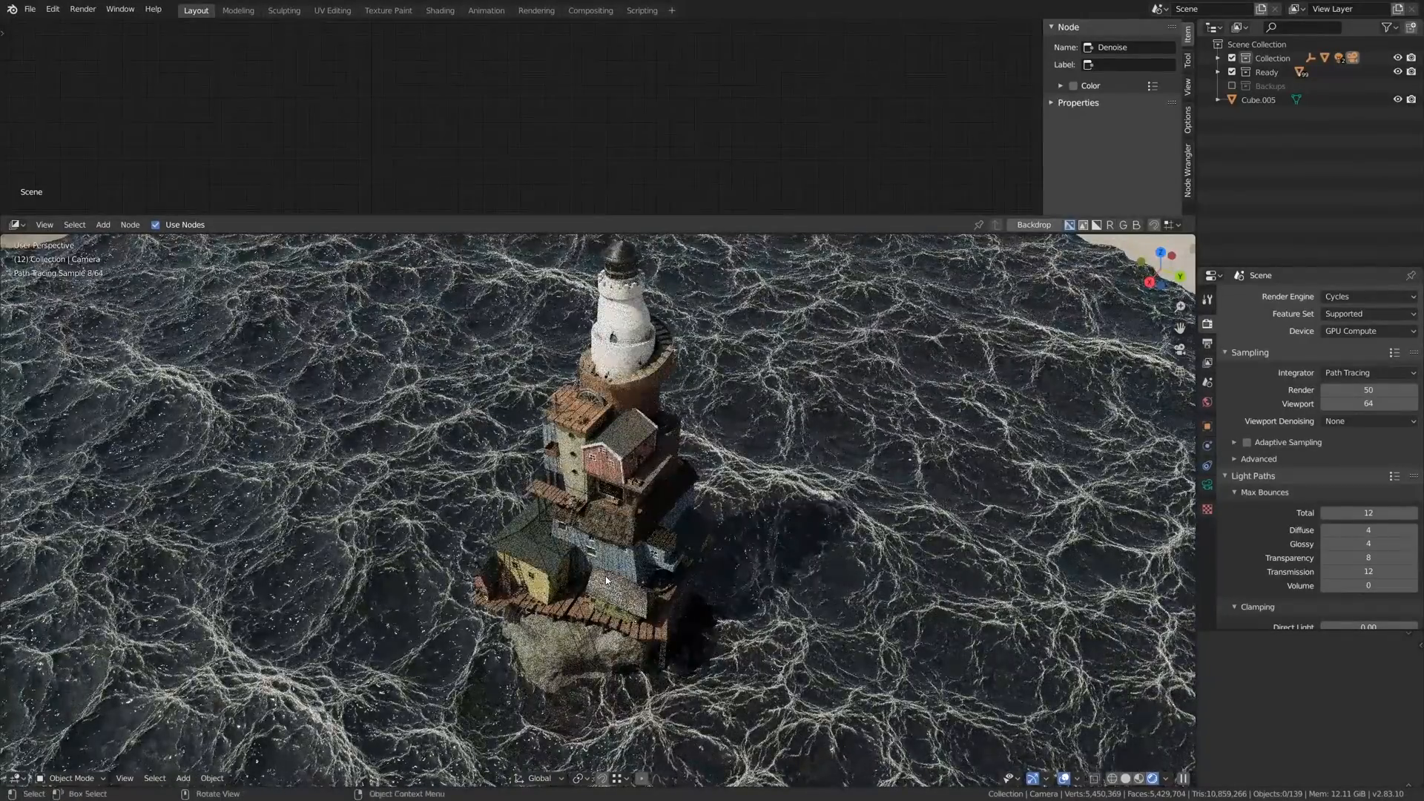
- Return to the camera view and limit the render region to the red house's front
{"action": "key", "text": "KP_0"}
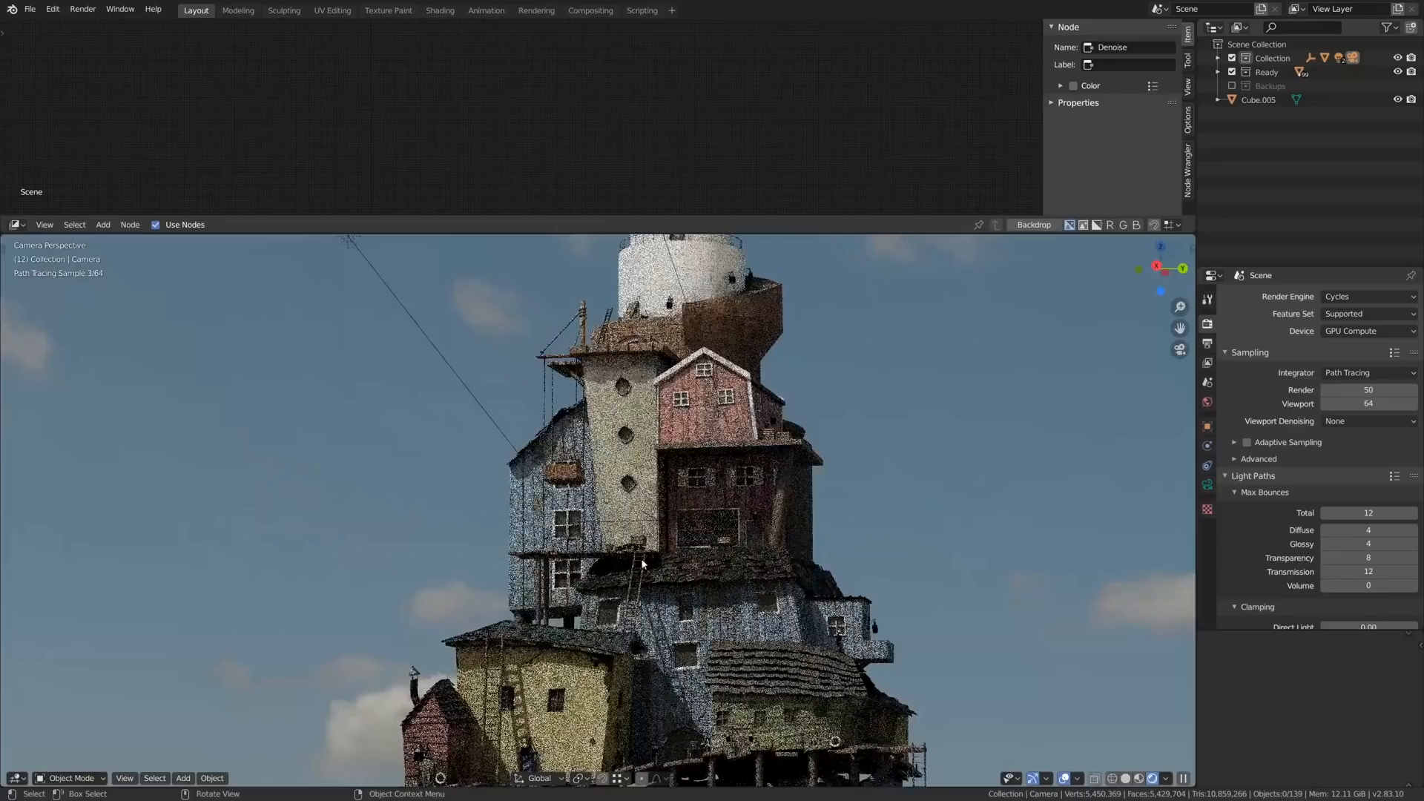
{"action": "key", "text": "ctrl+b"}
{"action": "left_click_drag", "start_coordinate": [604, 414], "coordinate": [801, 598]}
{"action": "scroll", "coordinate": [722, 515], "scroll_direction": "up", "scroll_amount": 4}
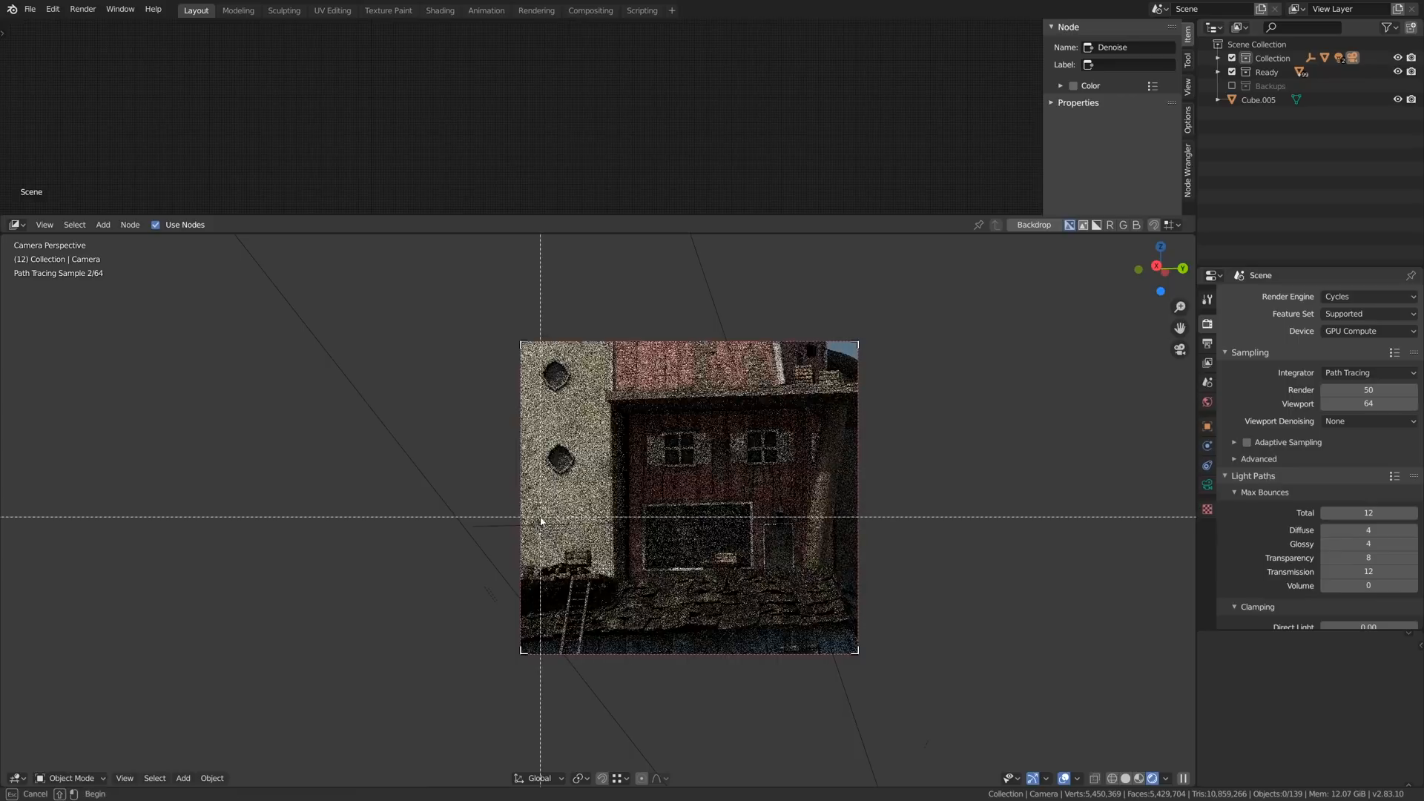
- Set the Cycles render samples to 10
{"action": "left_click", "coordinate": [1371, 390]}
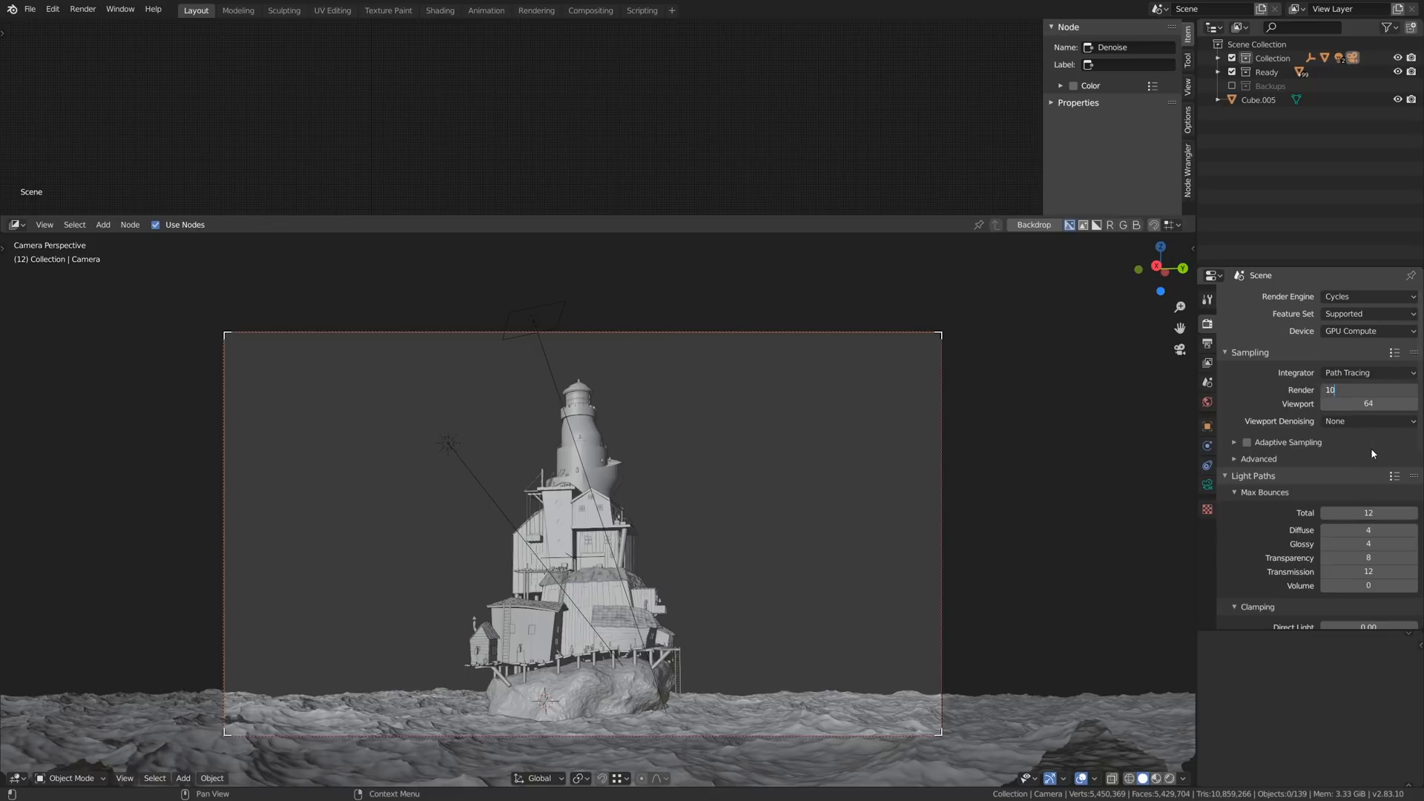
{"action": "type", "text": "10"}
{"action": "key", "text": "Return"}
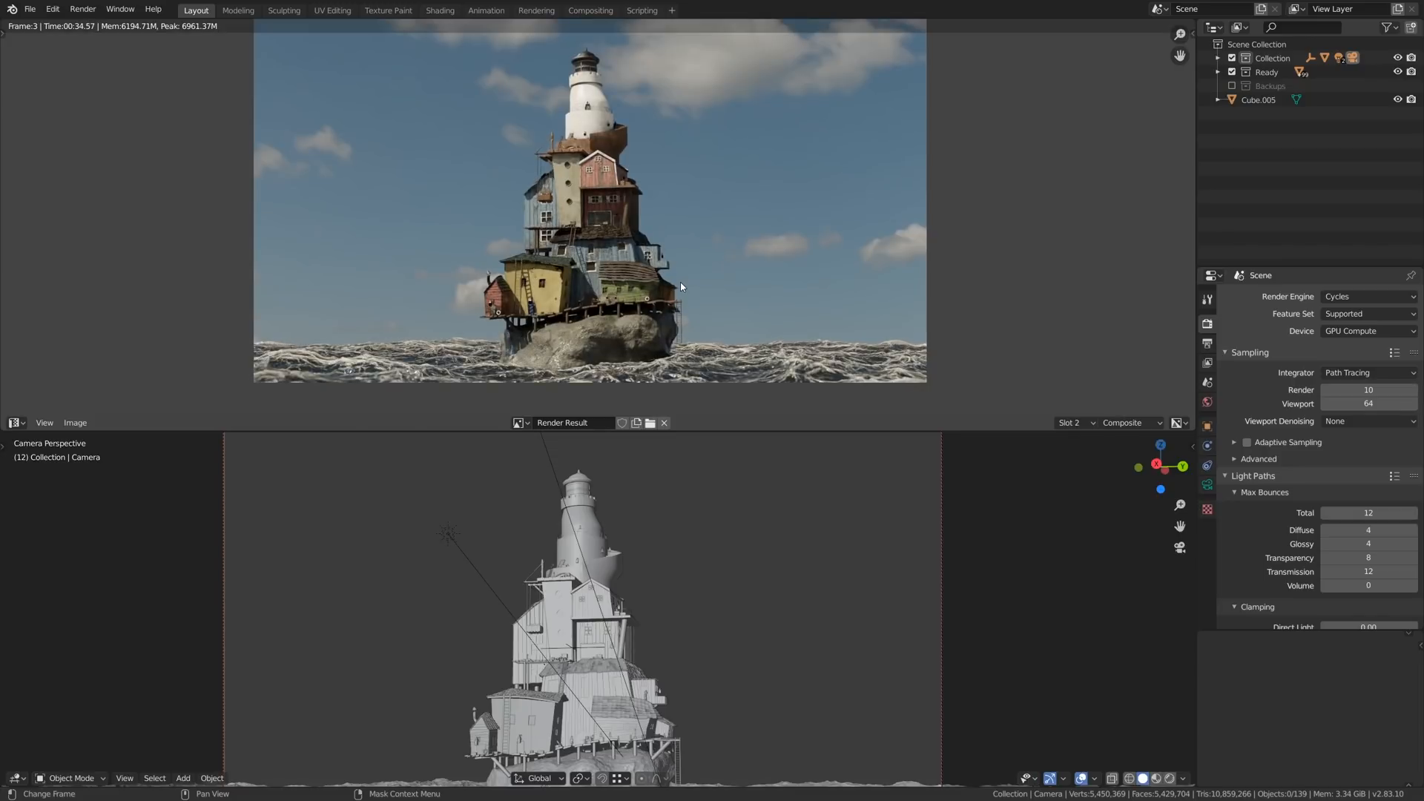
- Compare the denoised render slots up close on the houses' facades, roofs and the rock base
{"action": "key", "text": "j"}
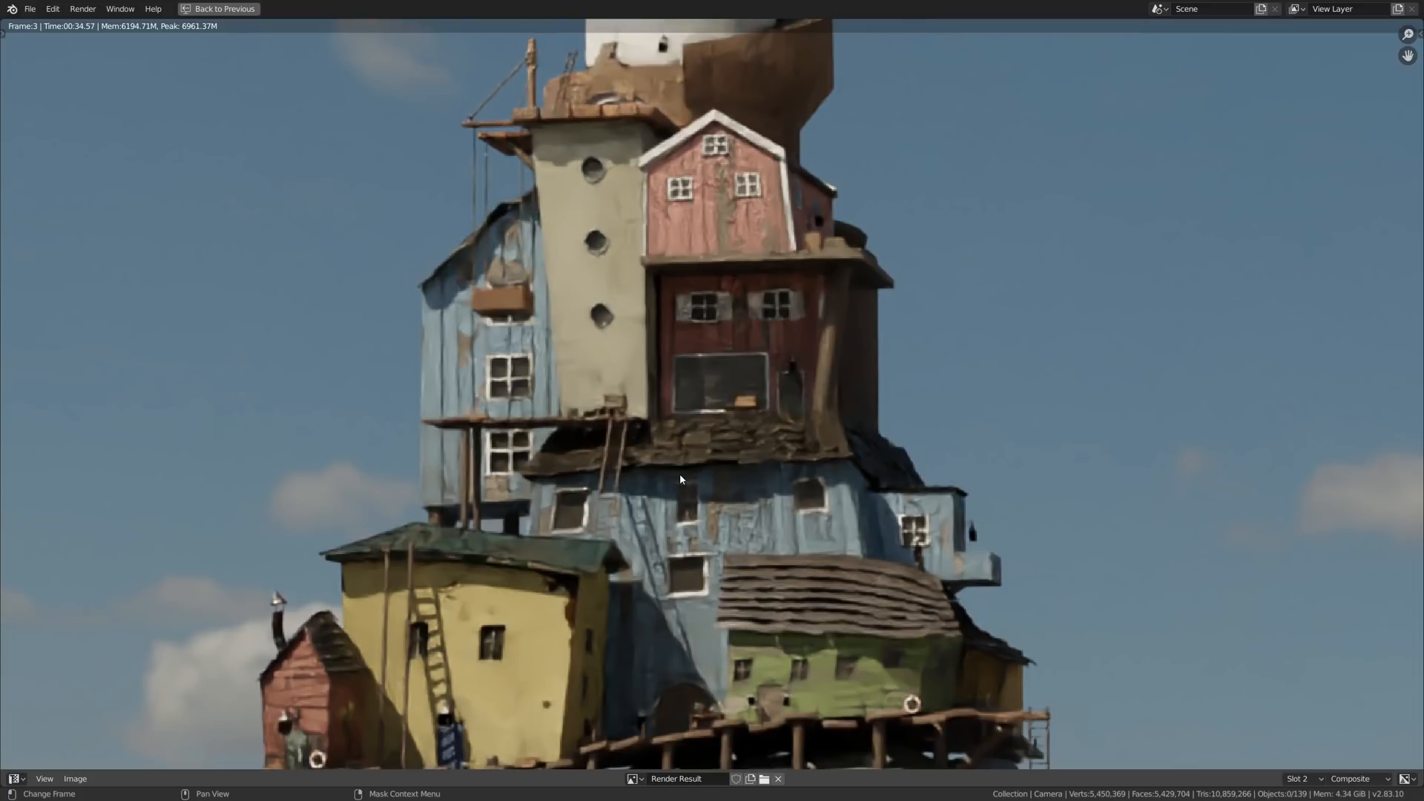
{"action": "key", "text": "j"}
{"action": "key", "text": "j"}
{"action": "key", "text": "j"}
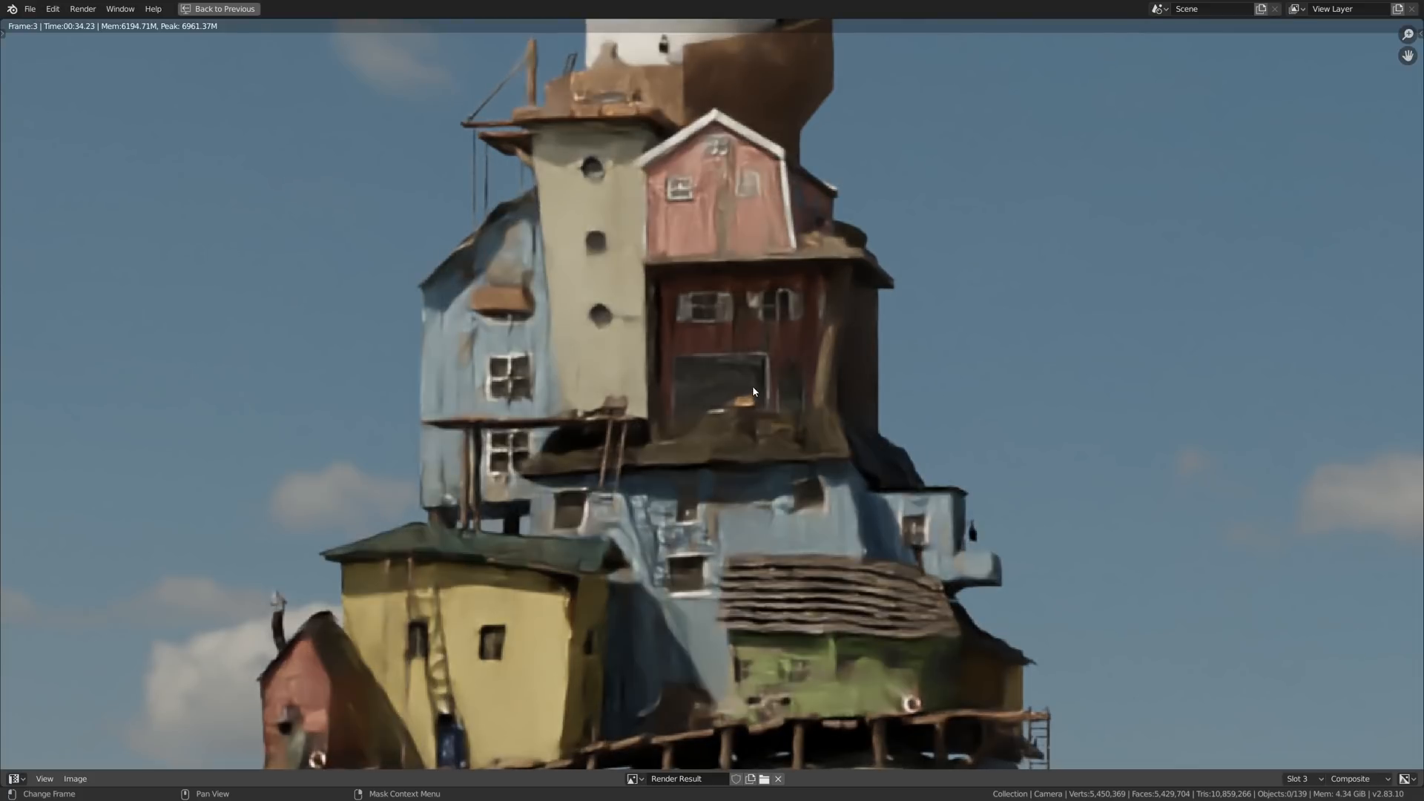
{"action": "middle_click_drag", "start_coordinate": [688, 429], "coordinate": [769, 171]}
- Compare the detail of render slots 1 and 3 across the whole lighthouse image
{"action": "key", "text": "j"}
{"action": "key", "text": "j"}
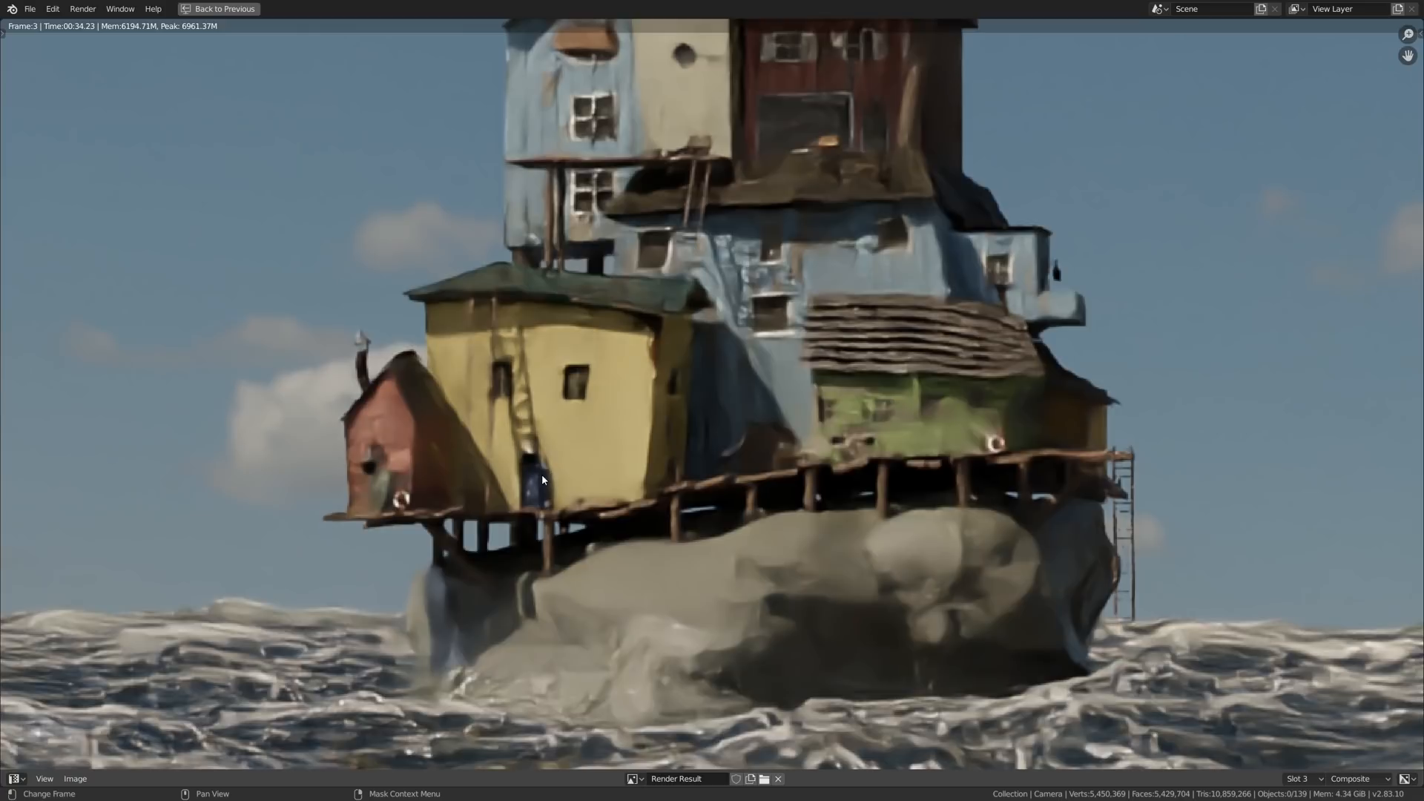
{"action": "scroll", "coordinate": [541, 476], "scroll_direction": "down", "scroll_amount": 4}
{"action": "scroll", "coordinate": [541, 475], "scroll_direction": "down", "scroll_amount": 1}
{"action": "middle_click_drag", "start_coordinate": [541, 476], "coordinate": [532, 542]}
{"action": "scroll", "coordinate": [600, 492], "scroll_direction": "up", "scroll_amount": 1}
{"action": "key", "text": "j"}
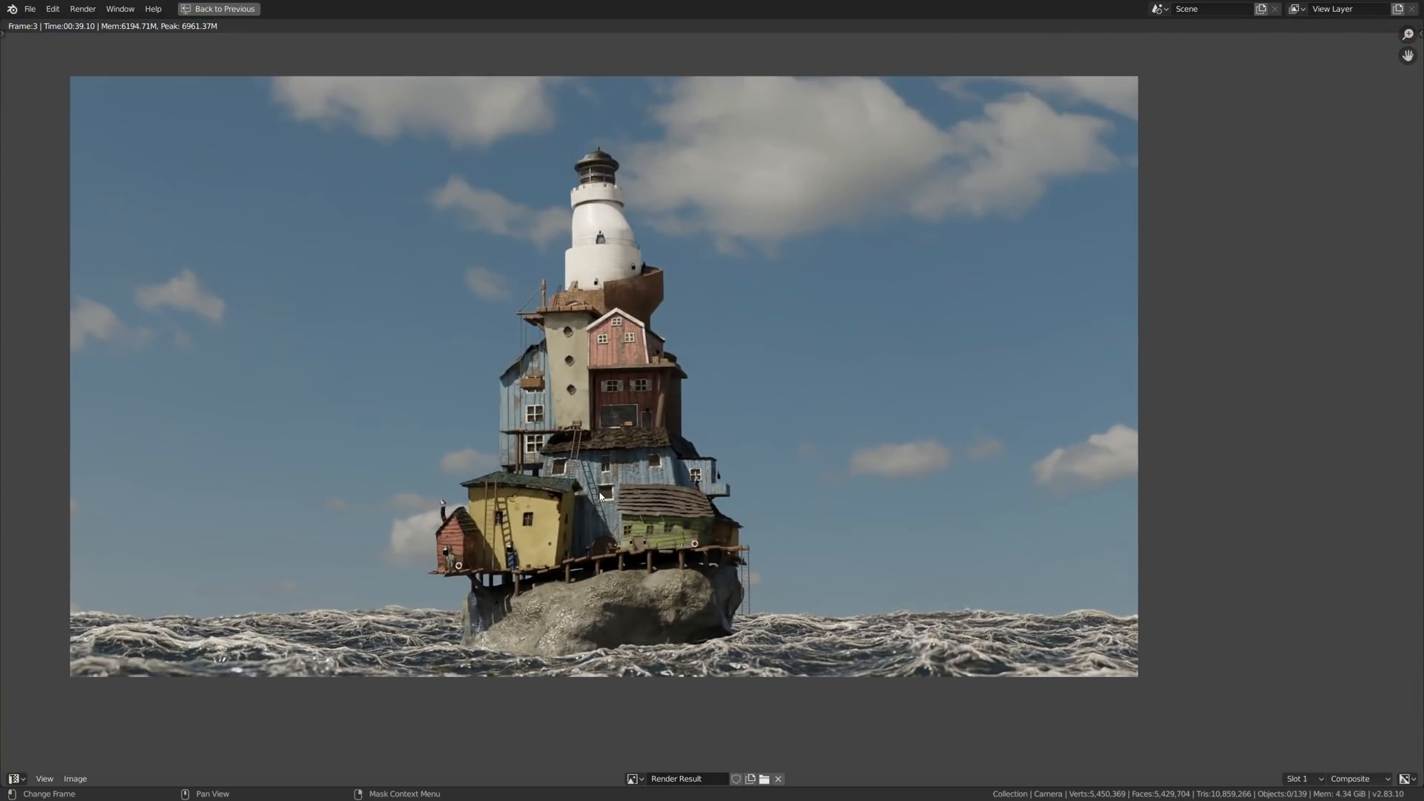
{"action": "middle_click_drag", "start_coordinate": [600, 496], "coordinate": [627, 500]}
{"action": "scroll", "coordinate": [645, 501], "scroll_direction": "up", "scroll_amount": 1}
- Restore the split layout and display render slot 1 above the compositor's Denoise node
{"action": "key", "text": "j"}
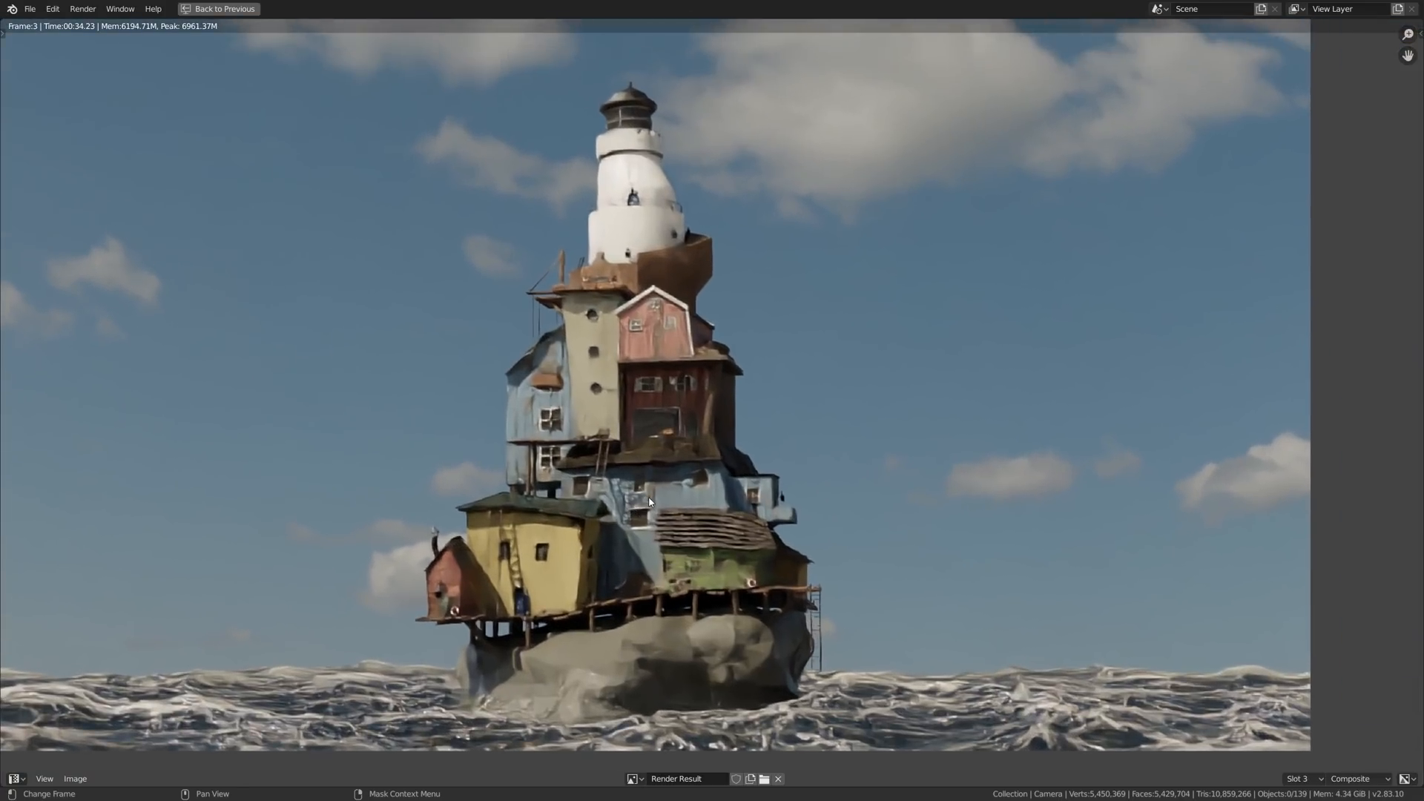
{"action": "key", "text": "ctrl+space"}
{"action": "scroll", "coordinate": [547, 245], "scroll_direction": "down", "scroll_amount": 3}
{"action": "middle_click_drag", "start_coordinate": [550, 247], "coordinate": [614, 259]}
{"action": "key", "text": "j"}
{"action": "key", "text": "alt+j"}
{"action": "scroll", "coordinate": [531, 619], "scroll_direction": "up", "scroll_amount": 6}
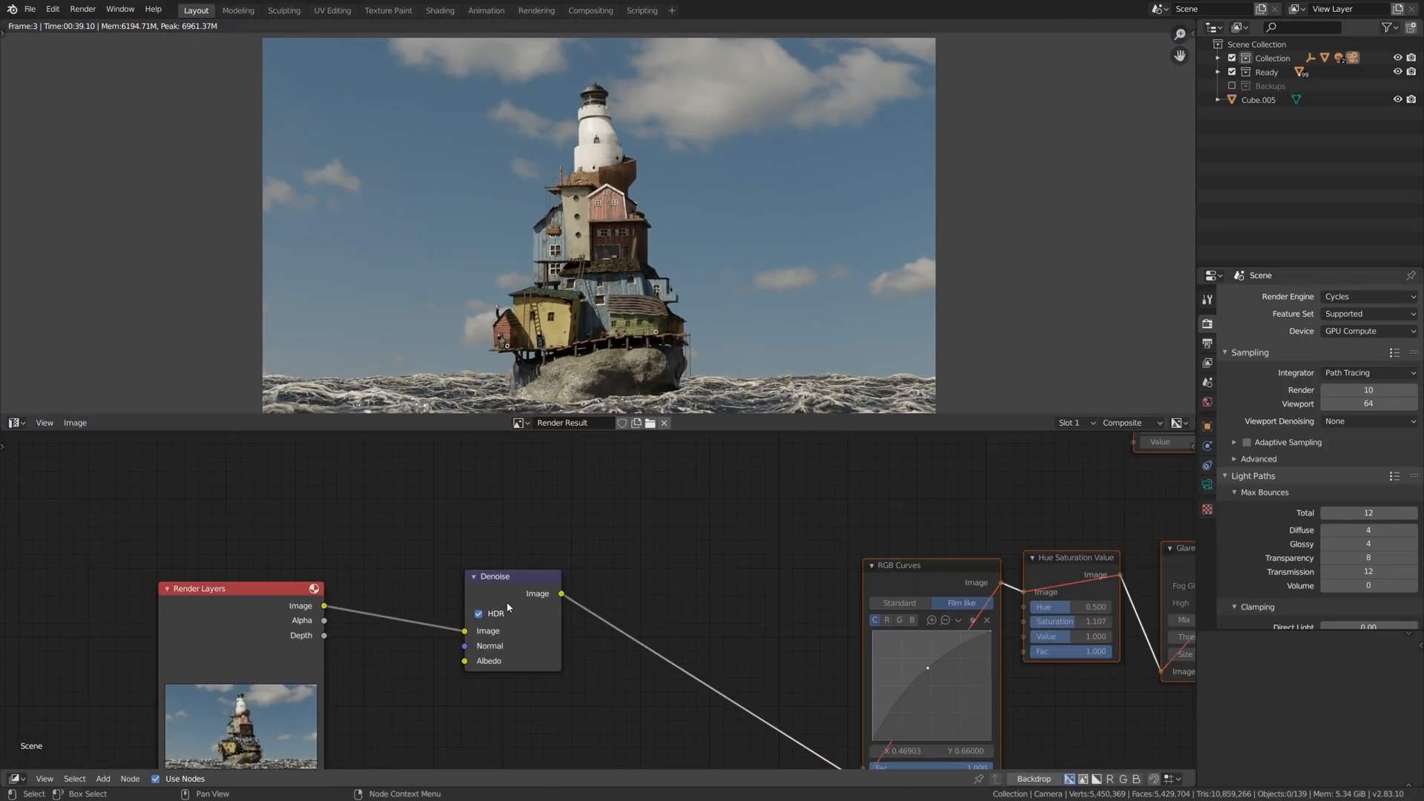
- Toggle the RGB Curves node's mute to compare the lighthouse image with and without the curve
{"action": "middle_click_drag", "start_coordinate": [614, 666], "coordinate": [305, 563]}
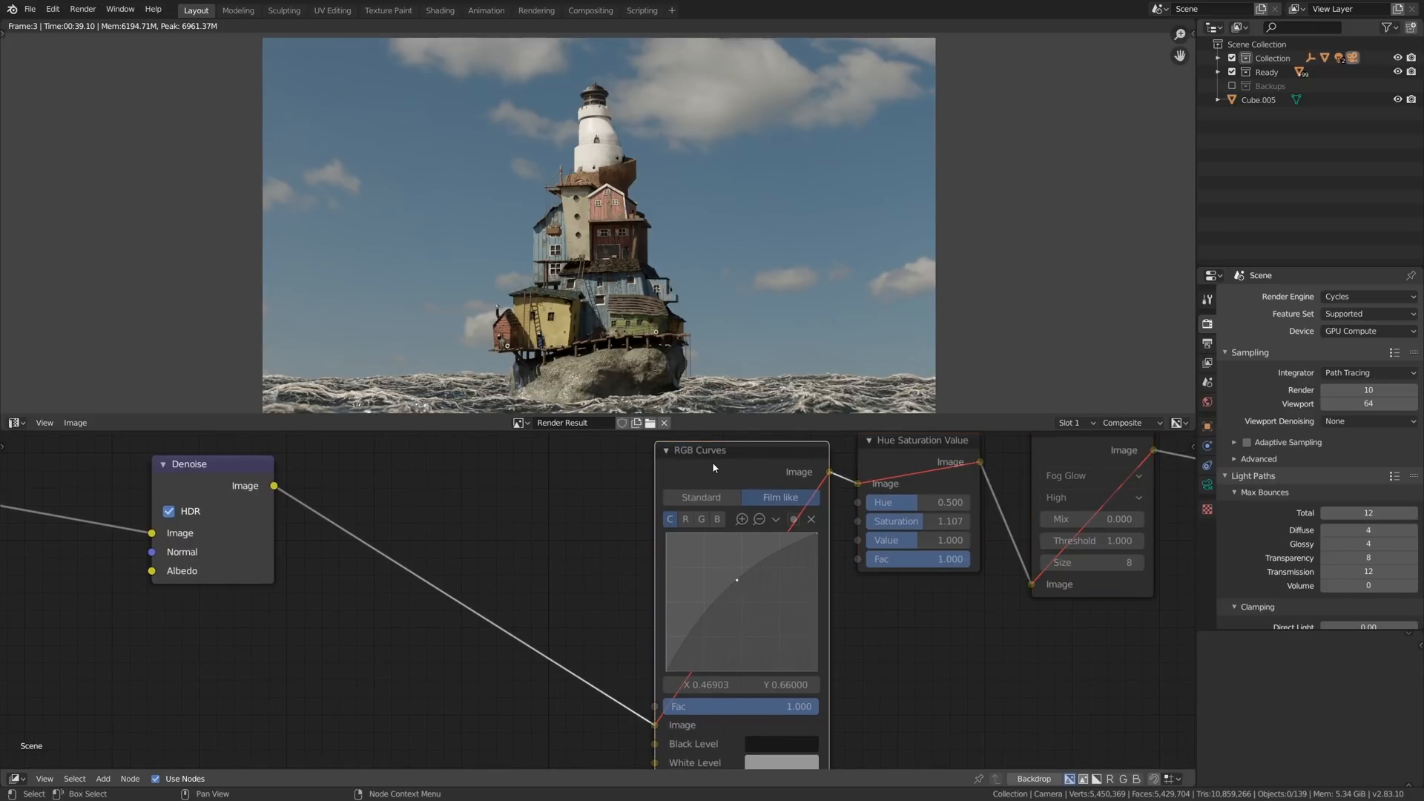
{"action": "left_click", "coordinate": [712, 461]}
{"action": "key", "text": "KP_Decimal"}
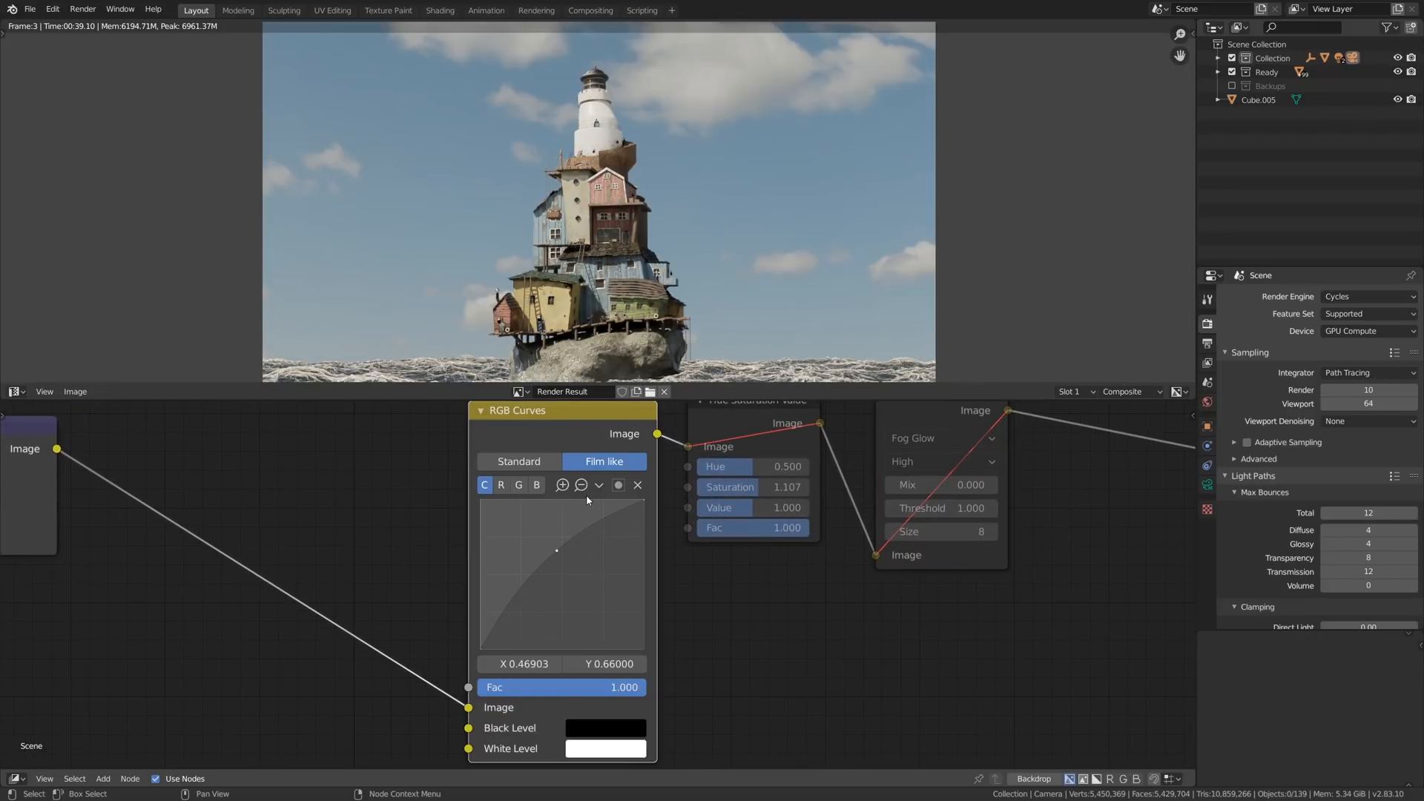
{"action": "key", "text": "m"}
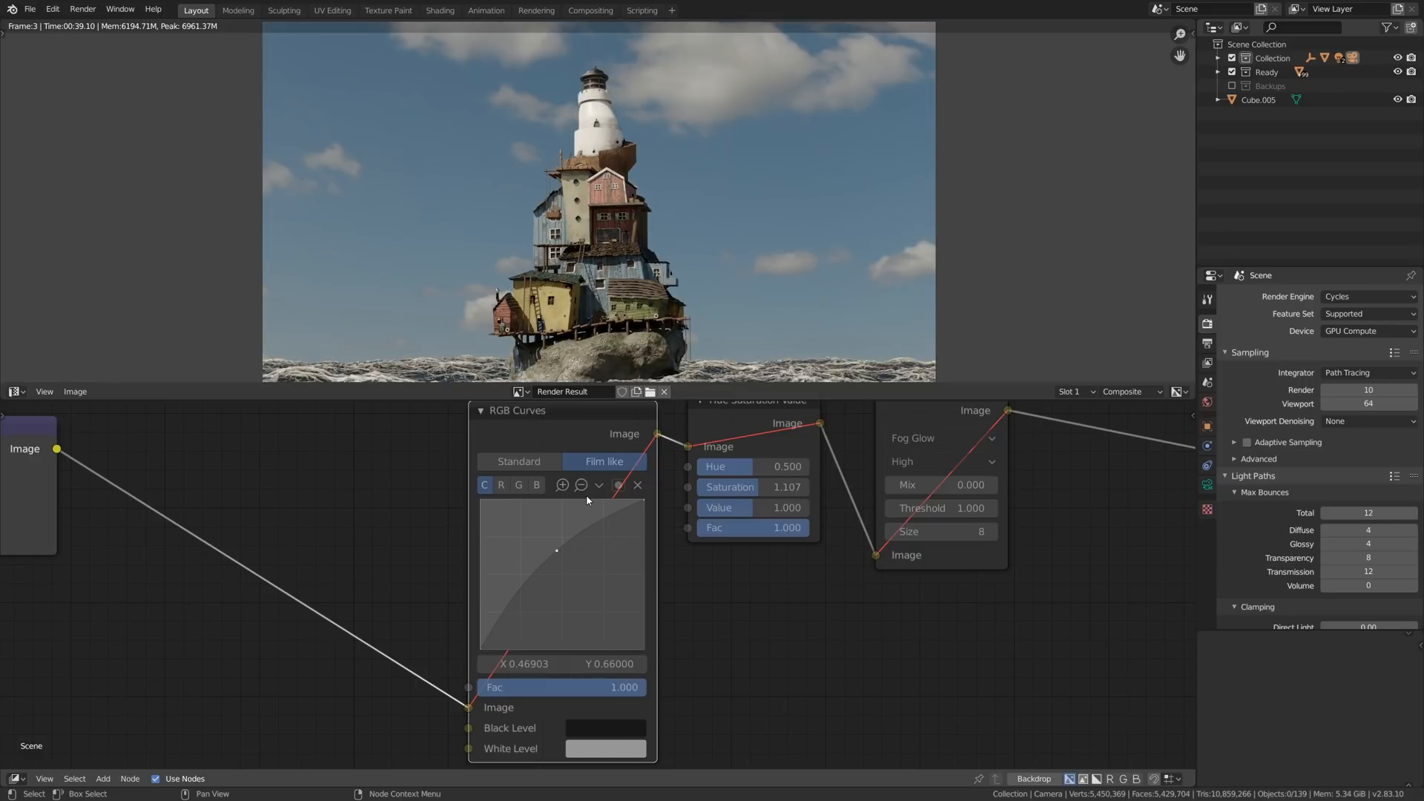
- Enable the RGB Curves and Hue Saturation Value nodes, toggling the saturation node to compare the lighthouse image with and without it
{"action": "key", "text": "m"}
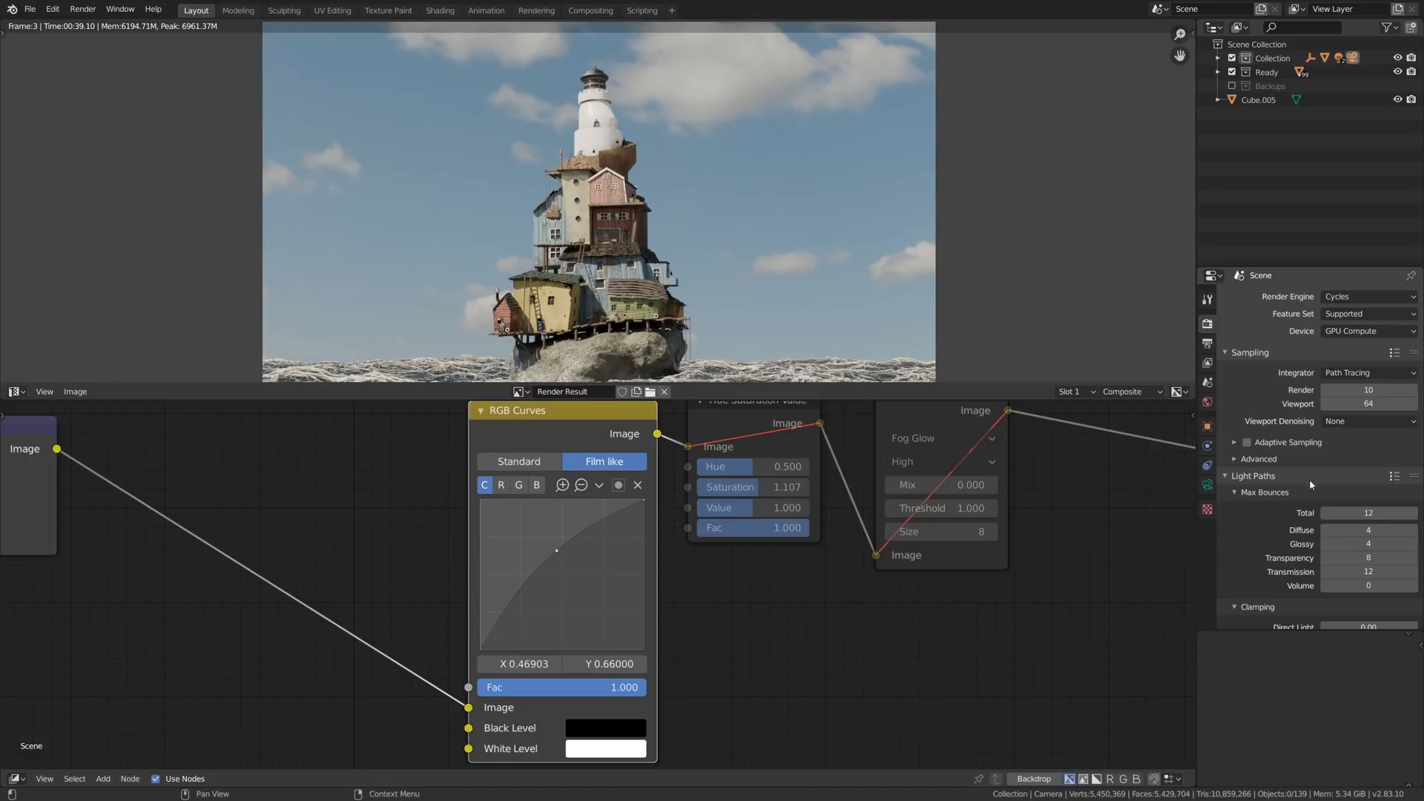
{"action": "scroll", "coordinate": [1310, 479], "scroll_direction": "down", "scroll_amount": 10}
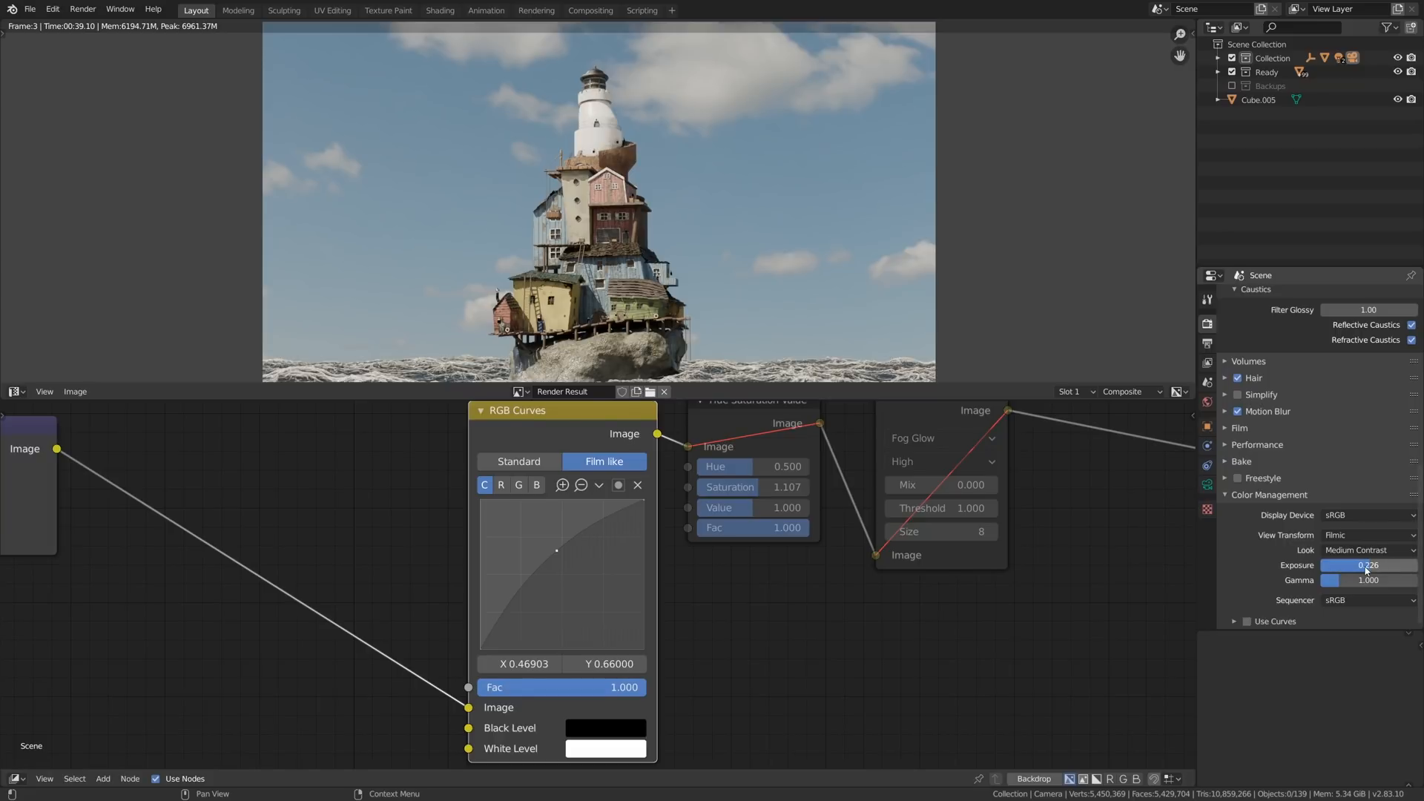
{"action": "middle_click_drag", "start_coordinate": [798, 400], "coordinate": [631, 442]}
{"action": "left_click", "coordinate": [631, 441]}
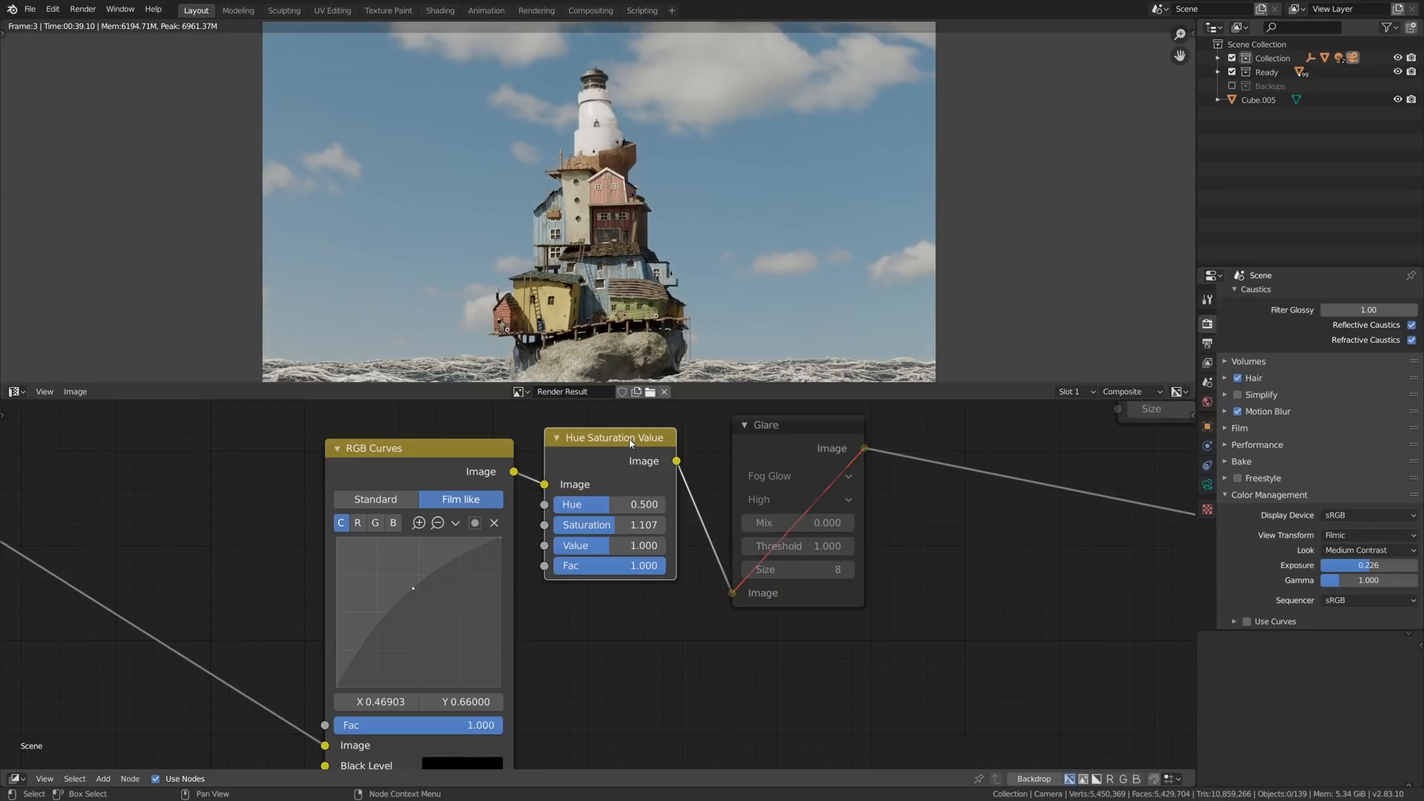
{"action": "key", "text": "m"}
{"action": "key", "text": "m"}
- Unmute the Ellipse Mask, Invert and Blur nodes of the vignette branch and display the blurred mask in the viewer
{"action": "middle_click_drag", "start_coordinate": [727, 465], "coordinate": [501, 493]}
{"action": "left_click", "coordinate": [559, 474]}
{"action": "scroll", "coordinate": [609, 223], "scroll_direction": "down", "scroll_amount": 1}
{"action": "middle_click_drag", "start_coordinate": [780, 472], "coordinate": [683, 478]}
{"action": "middle_click_drag", "start_coordinate": [833, 450], "coordinate": [544, 579]}
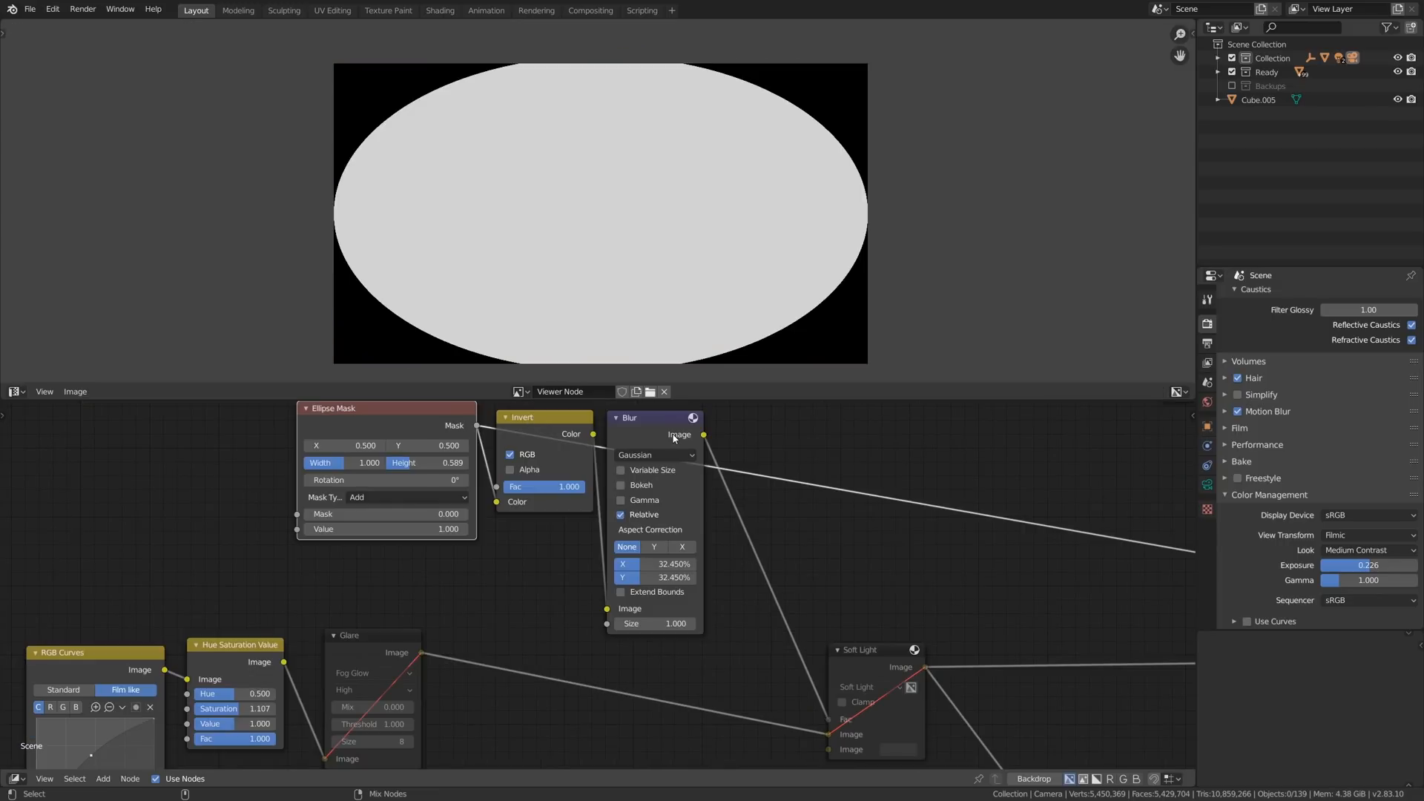
{"action": "left_click", "coordinate": [548, 432], "text": "ctrl+shift"}
{"action": "left_click", "coordinate": [673, 436], "text": "ctrl+shift"}
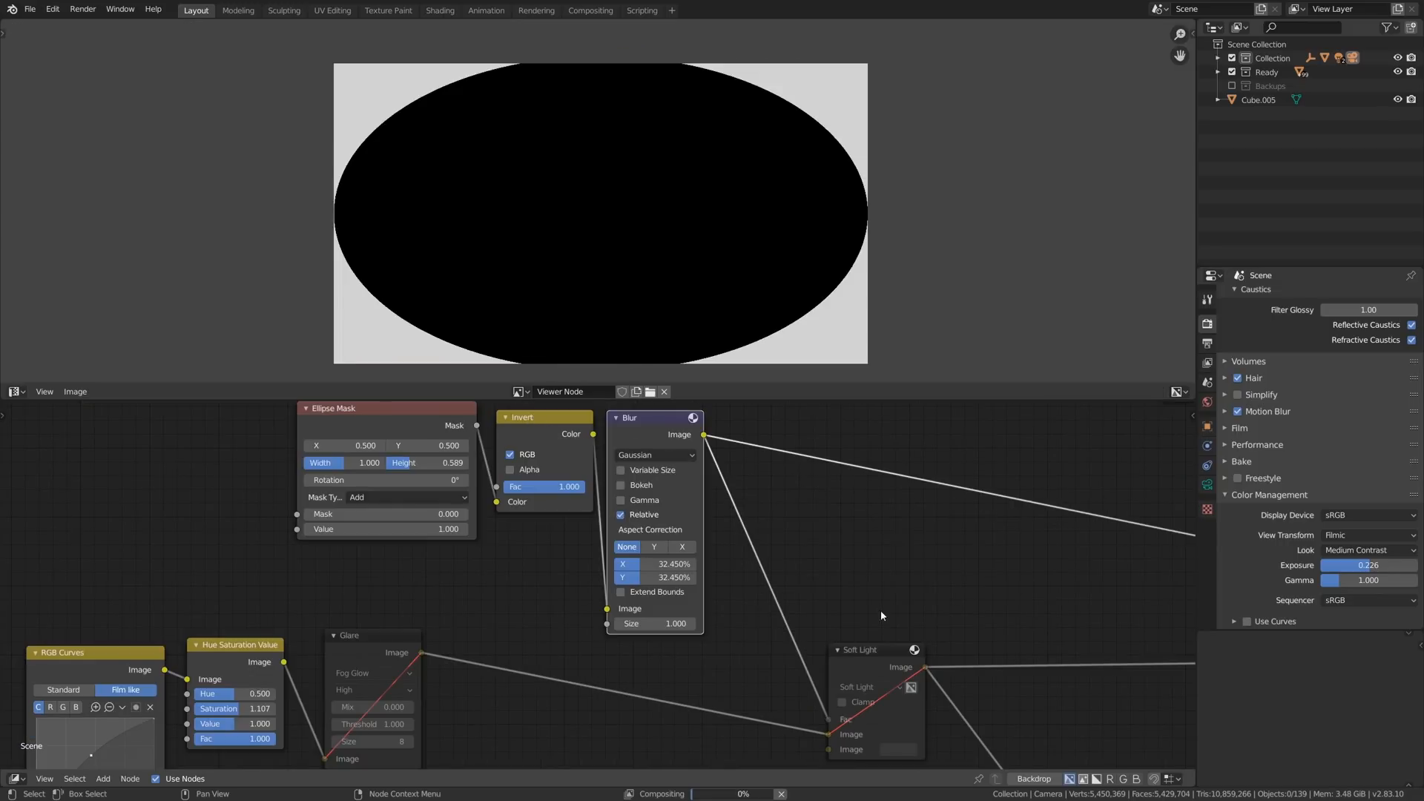
- Unmute the Soft Light node fed by the blurred mask, view its output and toggle it to compare the vignette effect
{"action": "middle_click_drag", "start_coordinate": [881, 615], "coordinate": [666, 536]}
{"action": "left_click", "coordinate": [769, 583], "text": "ctrl+shift"}
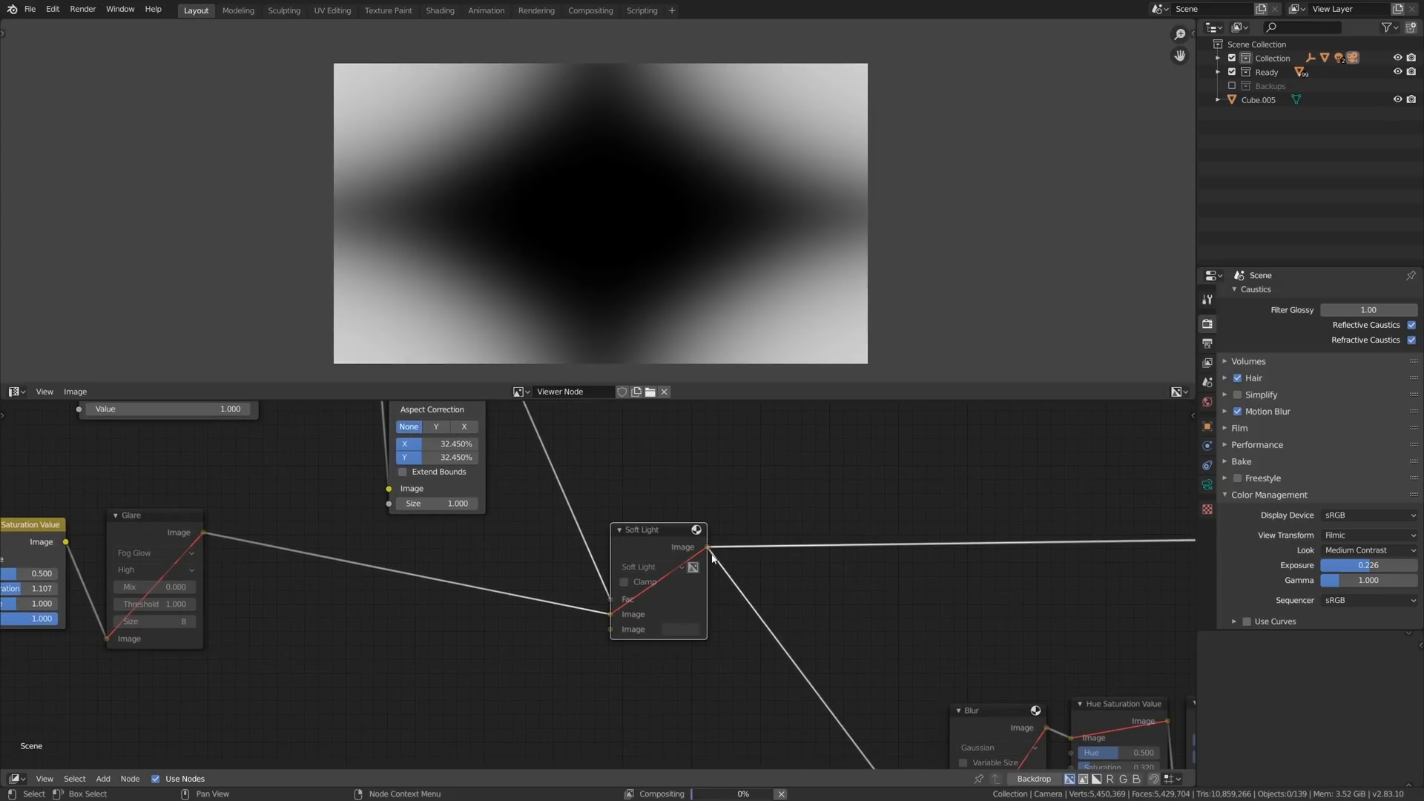
{"action": "key", "text": "m"}
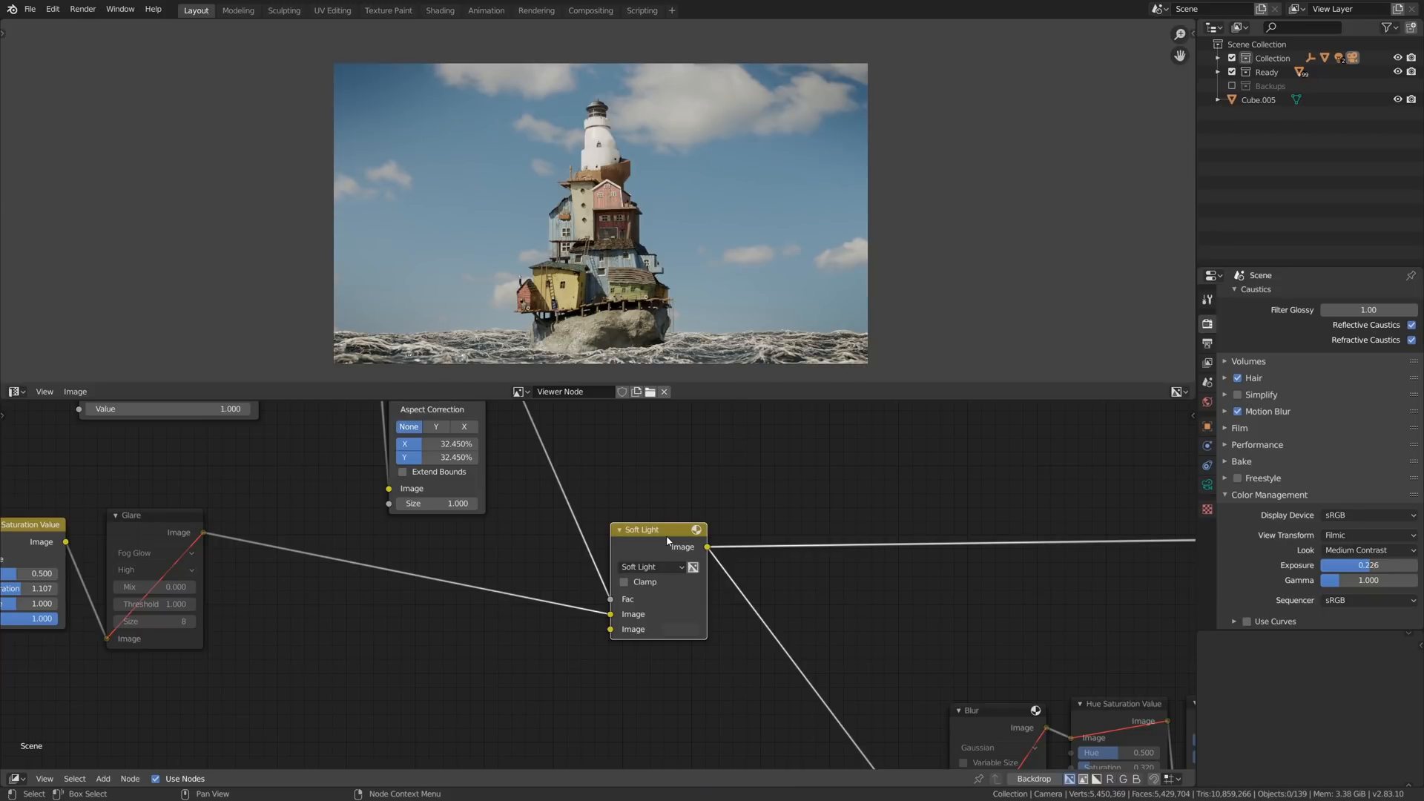
{"action": "key", "text": "m"}
{"action": "key", "text": "m"}
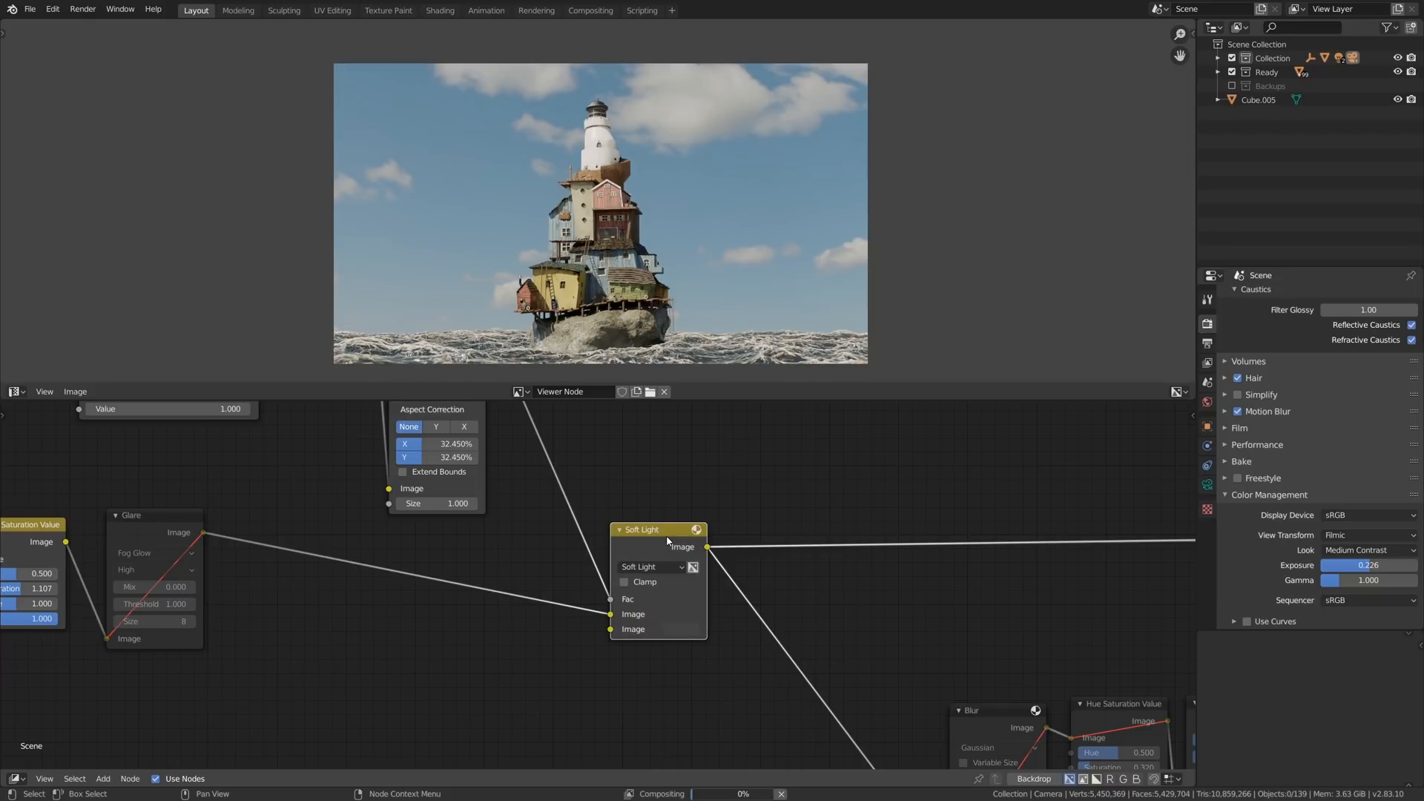
- Enable the Blur, Hue Saturation Value and RGB Curves nodes of the lower branch and view their blurred output
{"action": "middle_click_drag", "start_coordinate": [933, 631], "coordinate": [313, 548]}
{"action": "scroll", "coordinate": [597, 523], "scroll_direction": "down", "scroll_amount": 1}
{"action": "middle_click_drag", "start_coordinate": [604, 496], "coordinate": [623, 507]}
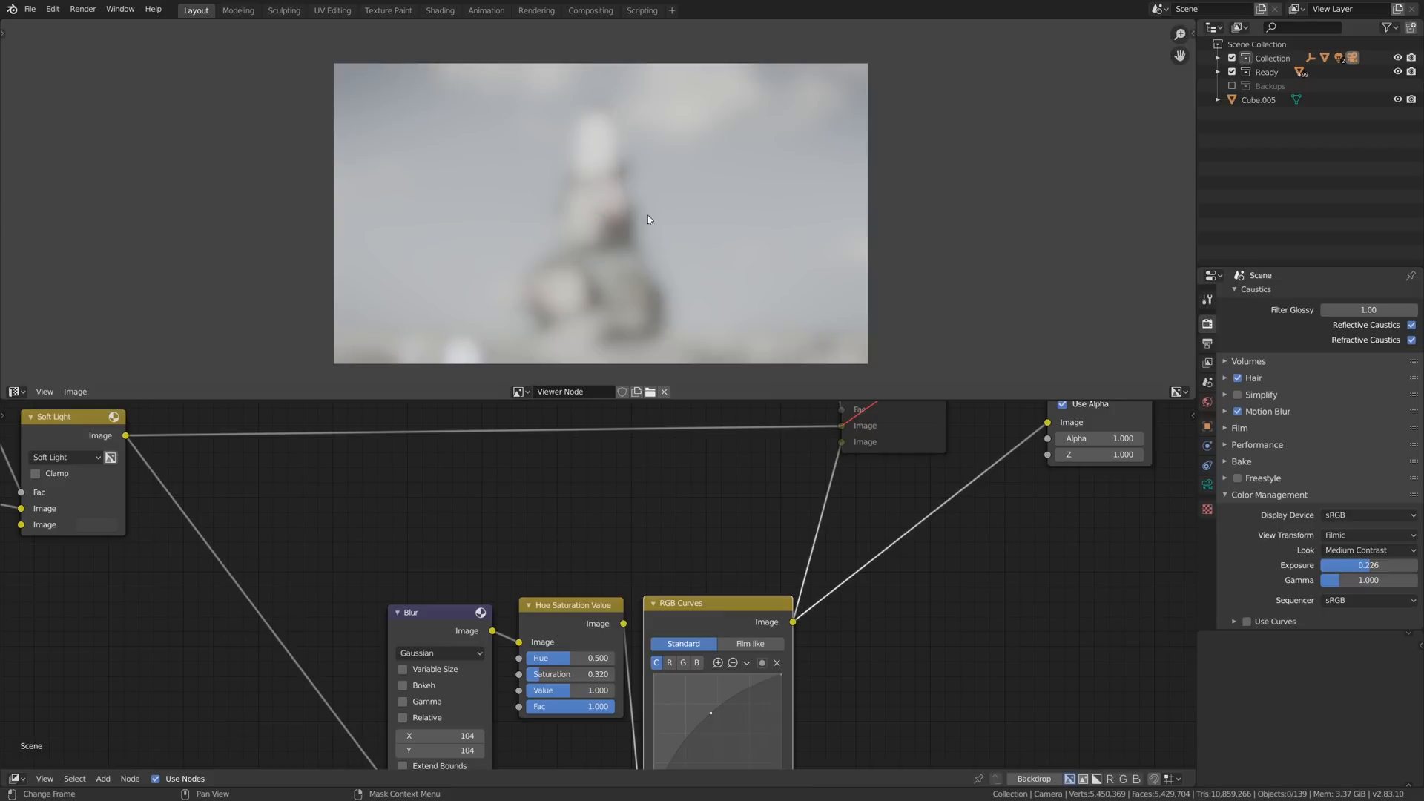
{"action": "scroll", "coordinate": [604, 206], "scroll_direction": "up", "scroll_amount": 4}
{"action": "scroll", "coordinate": [603, 206], "scroll_direction": "down", "scroll_amount": 4}
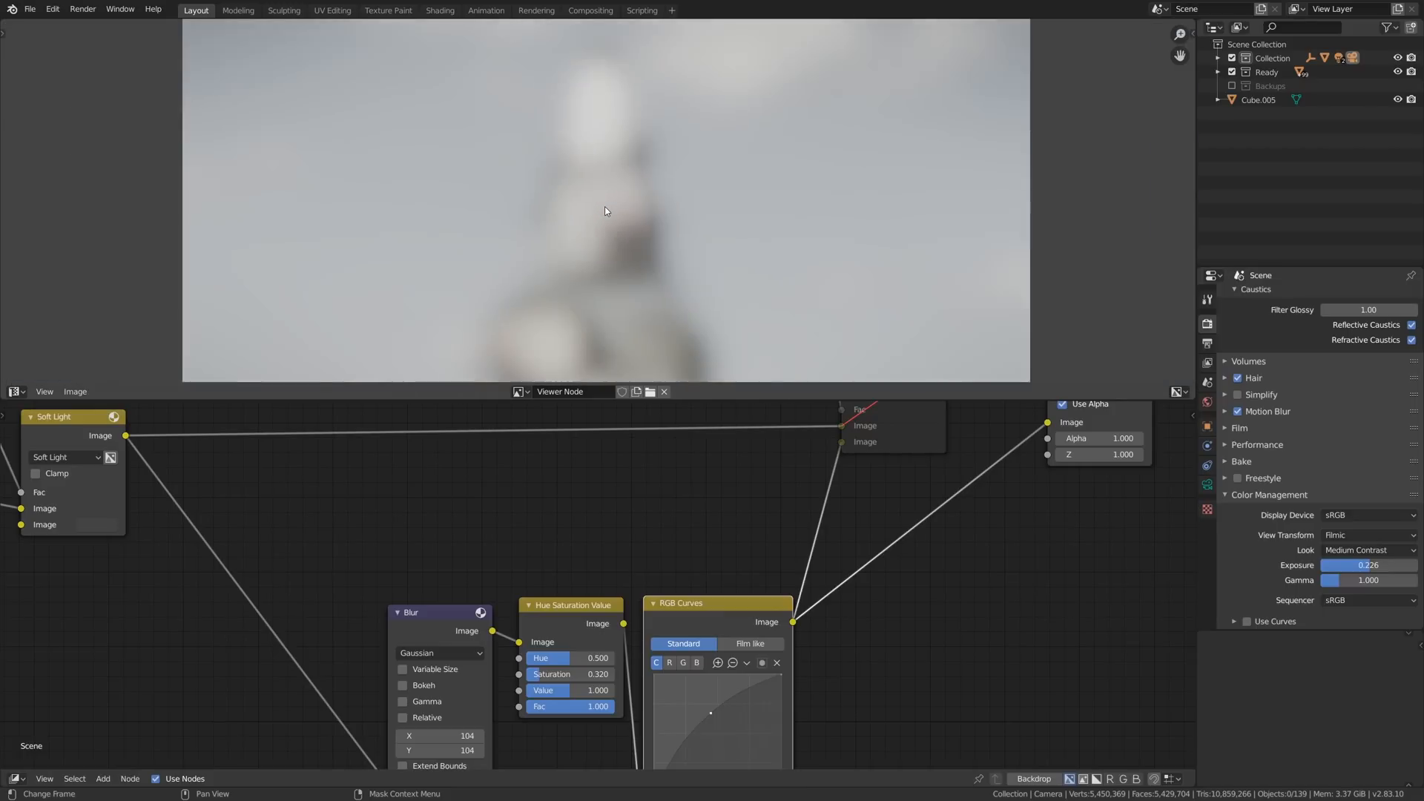
{"action": "scroll", "coordinate": [614, 265], "scroll_direction": "up", "scroll_amount": 1}
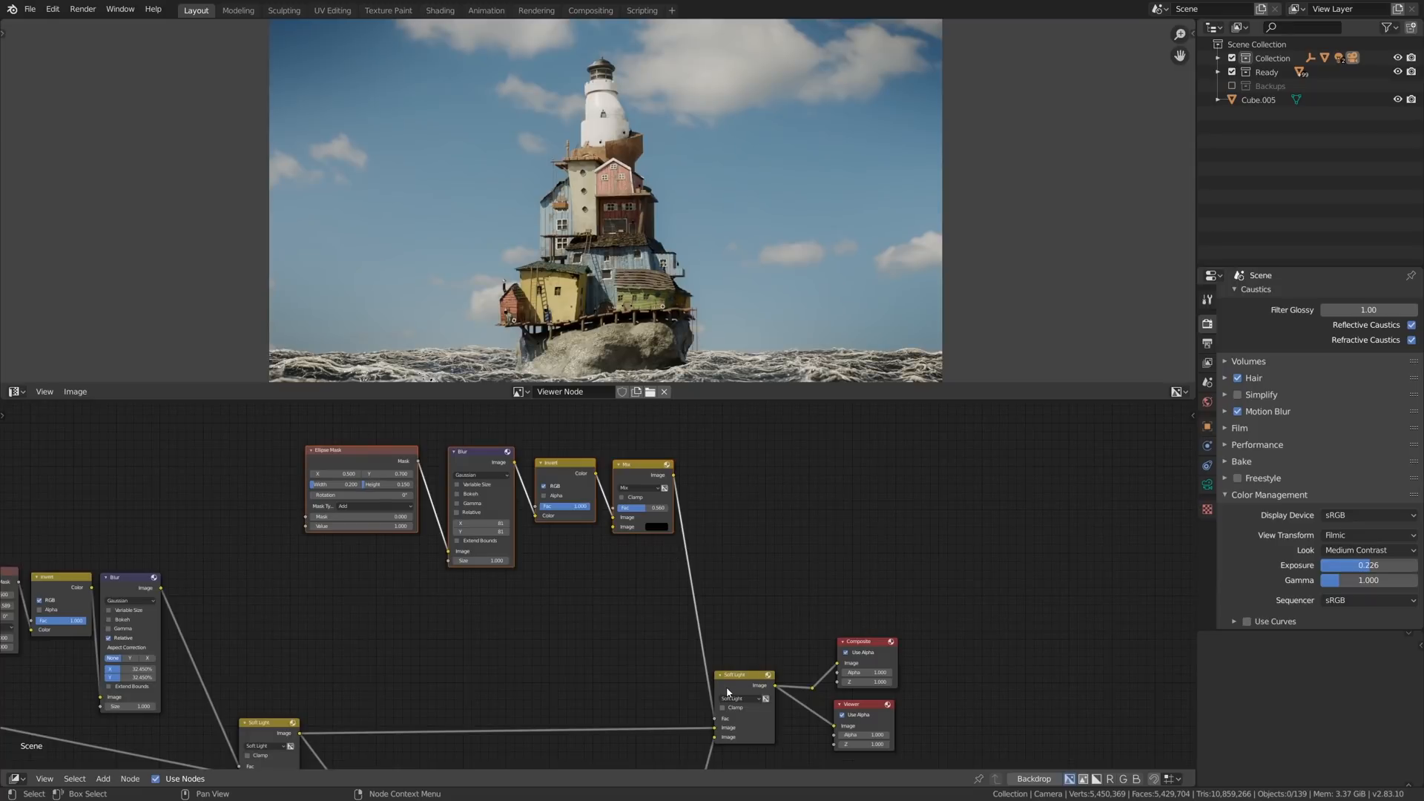
- Toggle the final Soft Light node's mute to compare the lighthouse image with and without the blurred overlay
{"action": "left_click", "coordinate": [728, 692]}
{"action": "key", "text": "m"}
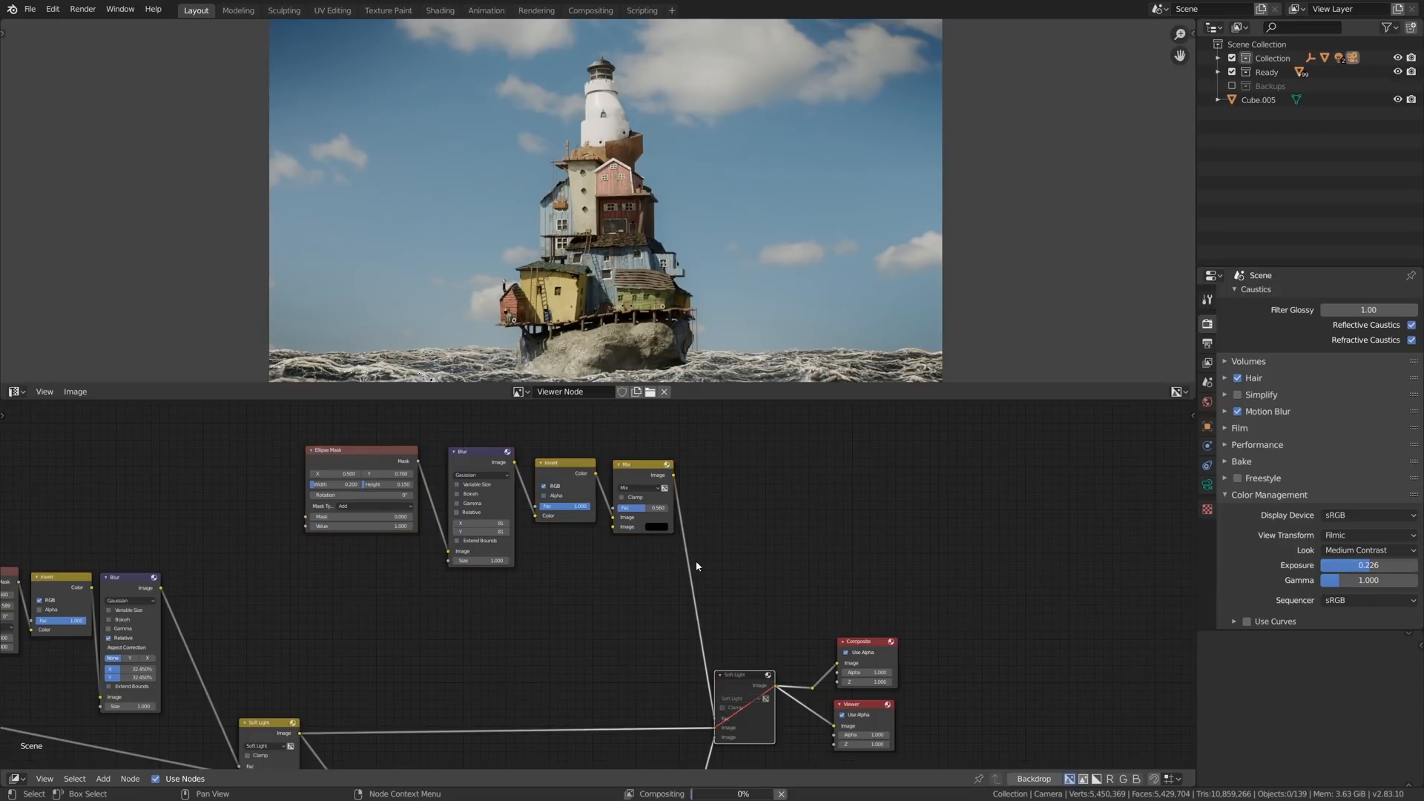
{"action": "key", "text": "m"}
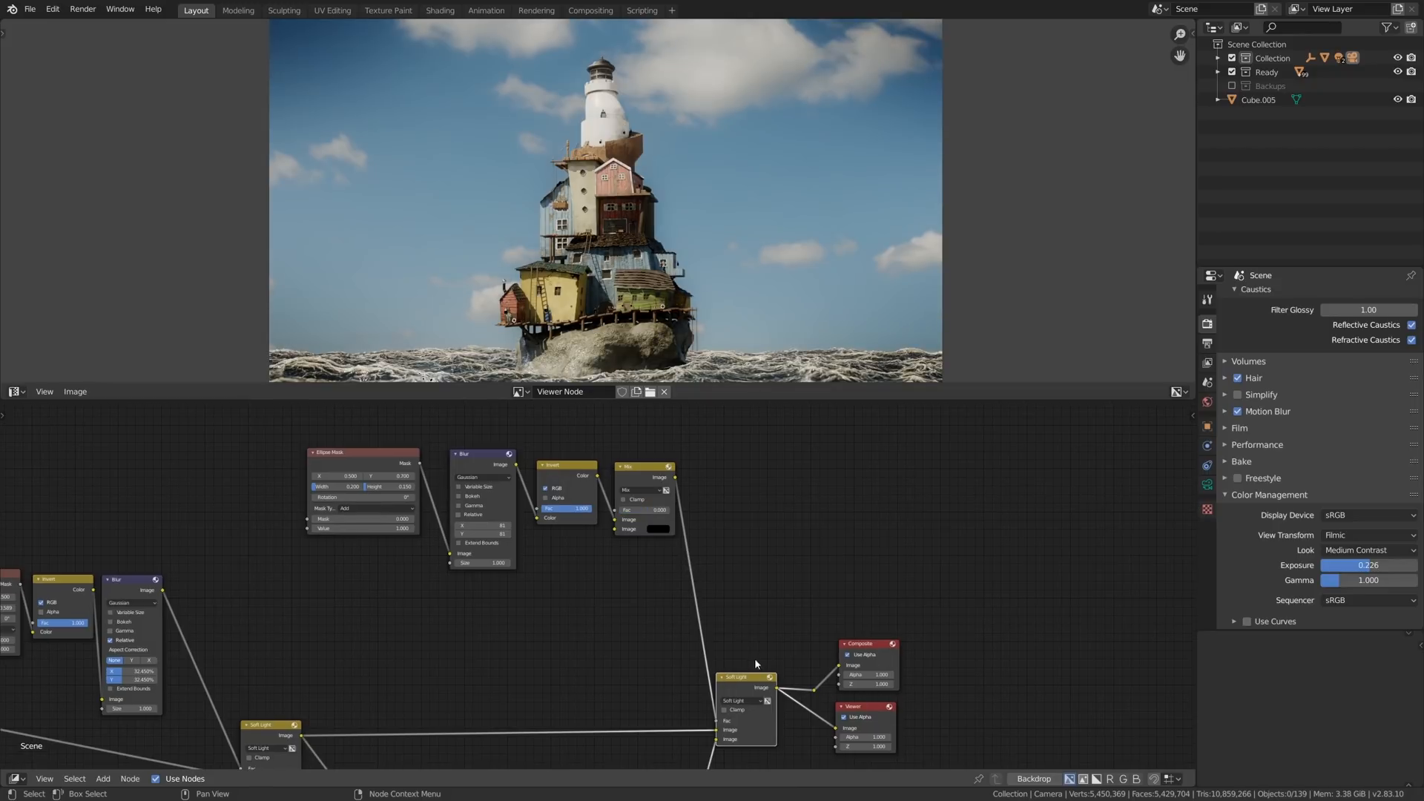
{"action": "key", "text": "m"}
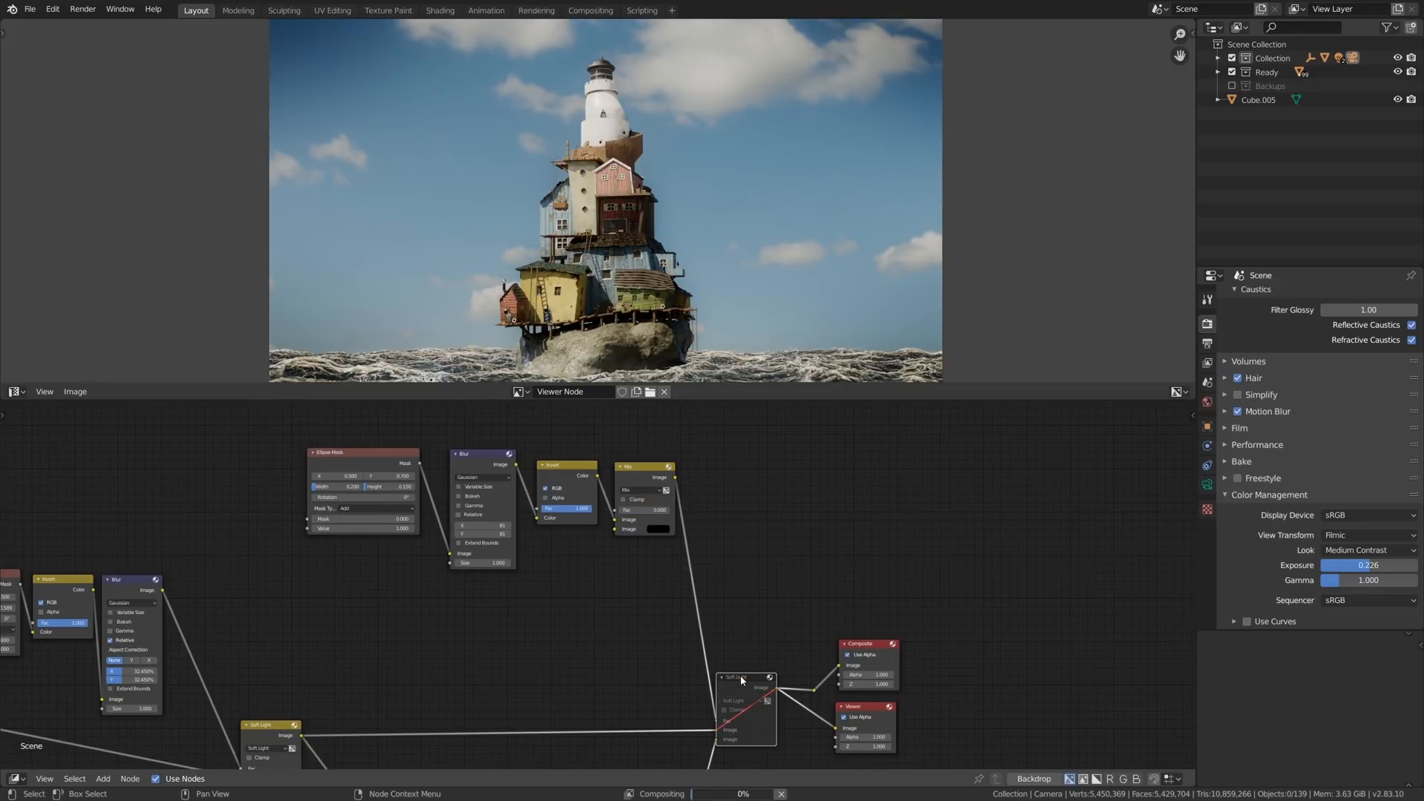
{"action": "key", "text": "m"}
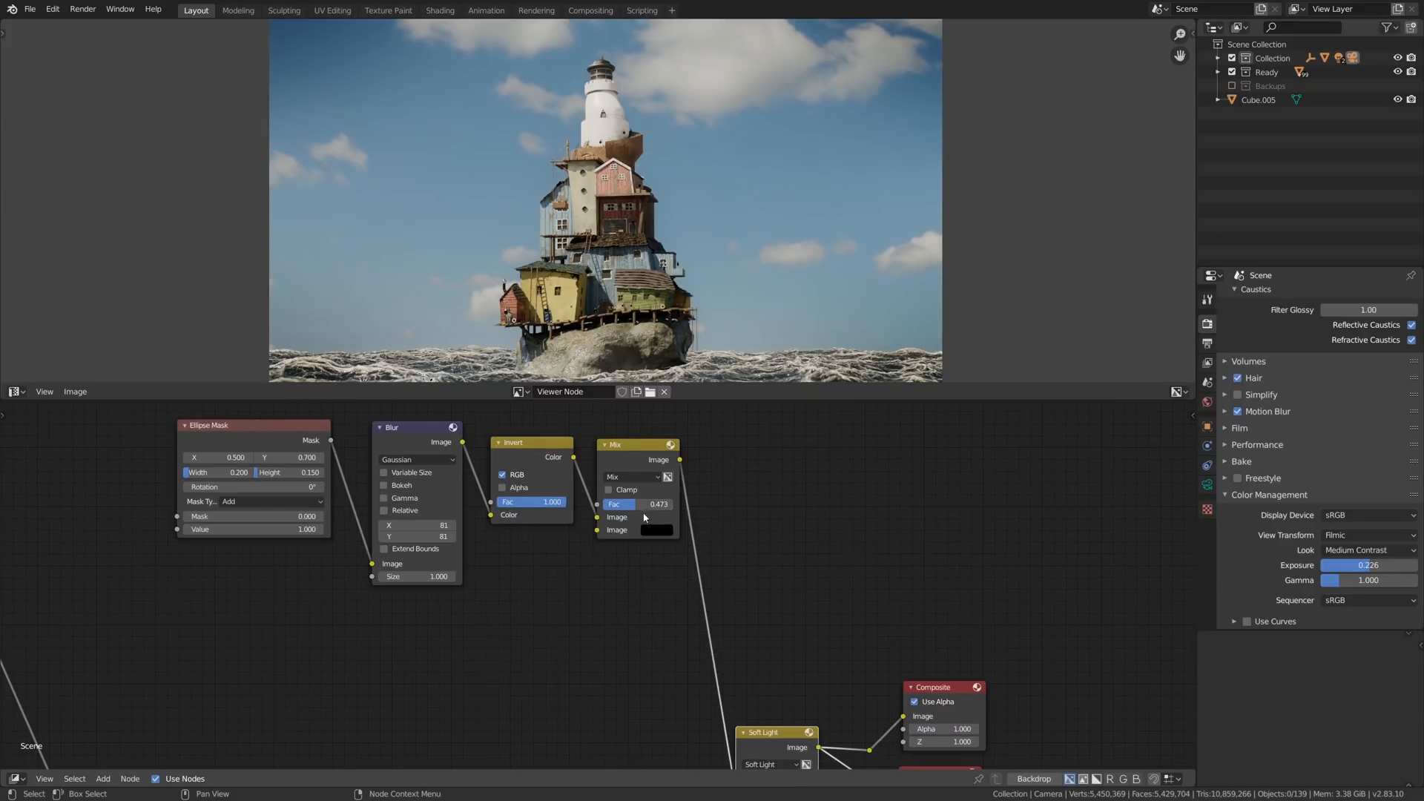
- Toggle the mute of all grading nodes after Denoise to compare the lighthouse image before and after compositing
{"action": "scroll", "coordinate": [636, 324], "scroll_direction": "down", "scroll_amount": 1}
{"action": "middle_click_drag", "start_coordinate": [647, 312], "coordinate": [657, 292]}
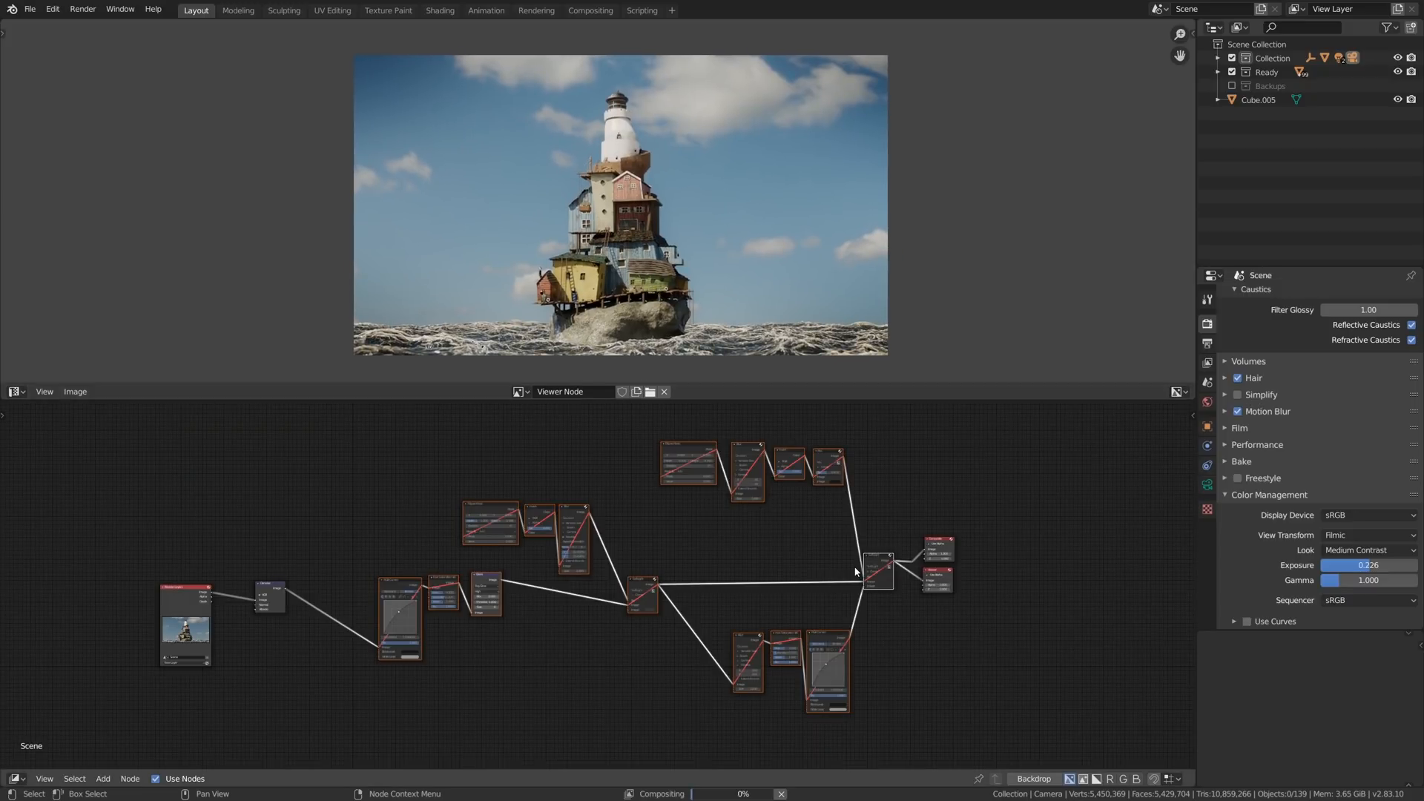
{"action": "key", "text": "m"}
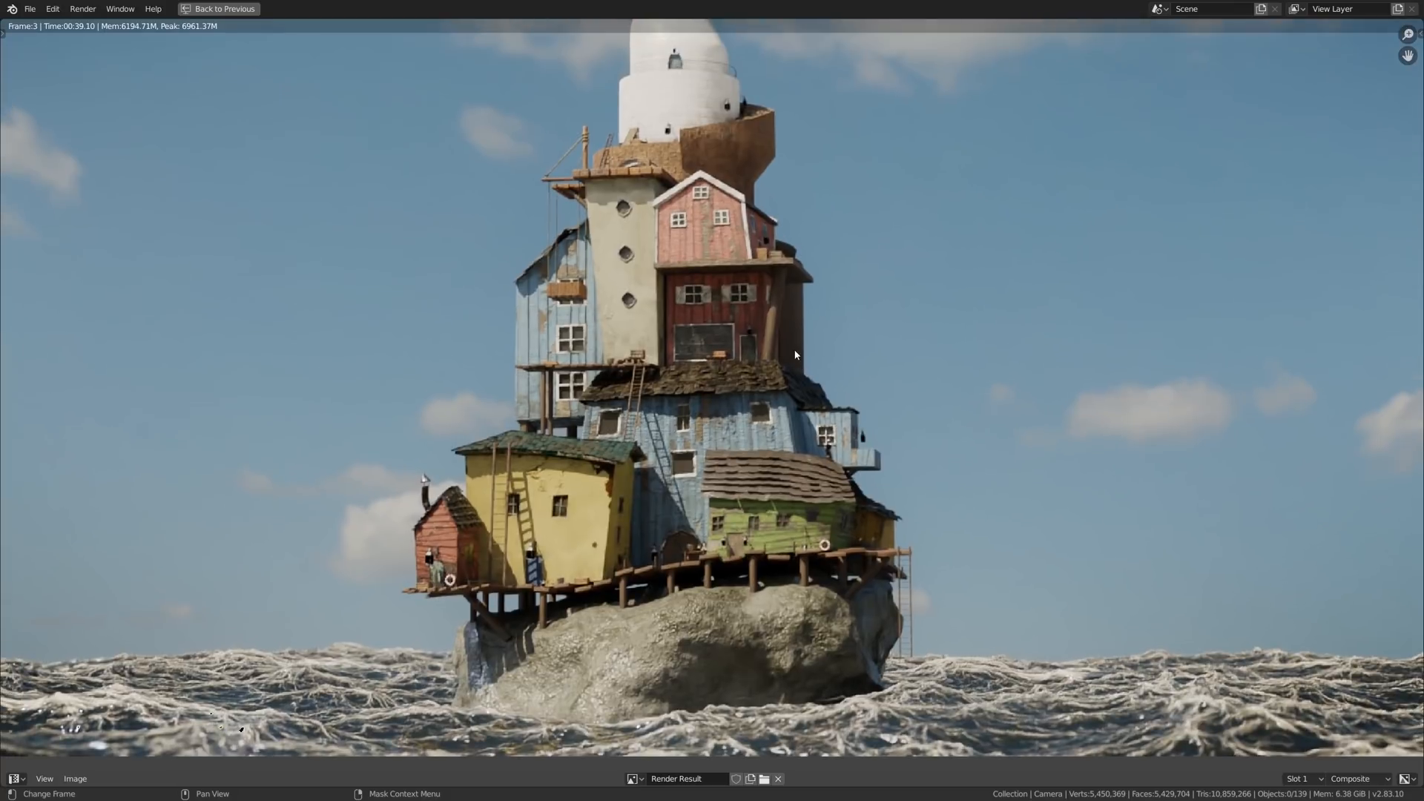
- Compare render slots 1 and 3 full screen on the lighthouse's houses and rock base
{"action": "key", "text": "j"}
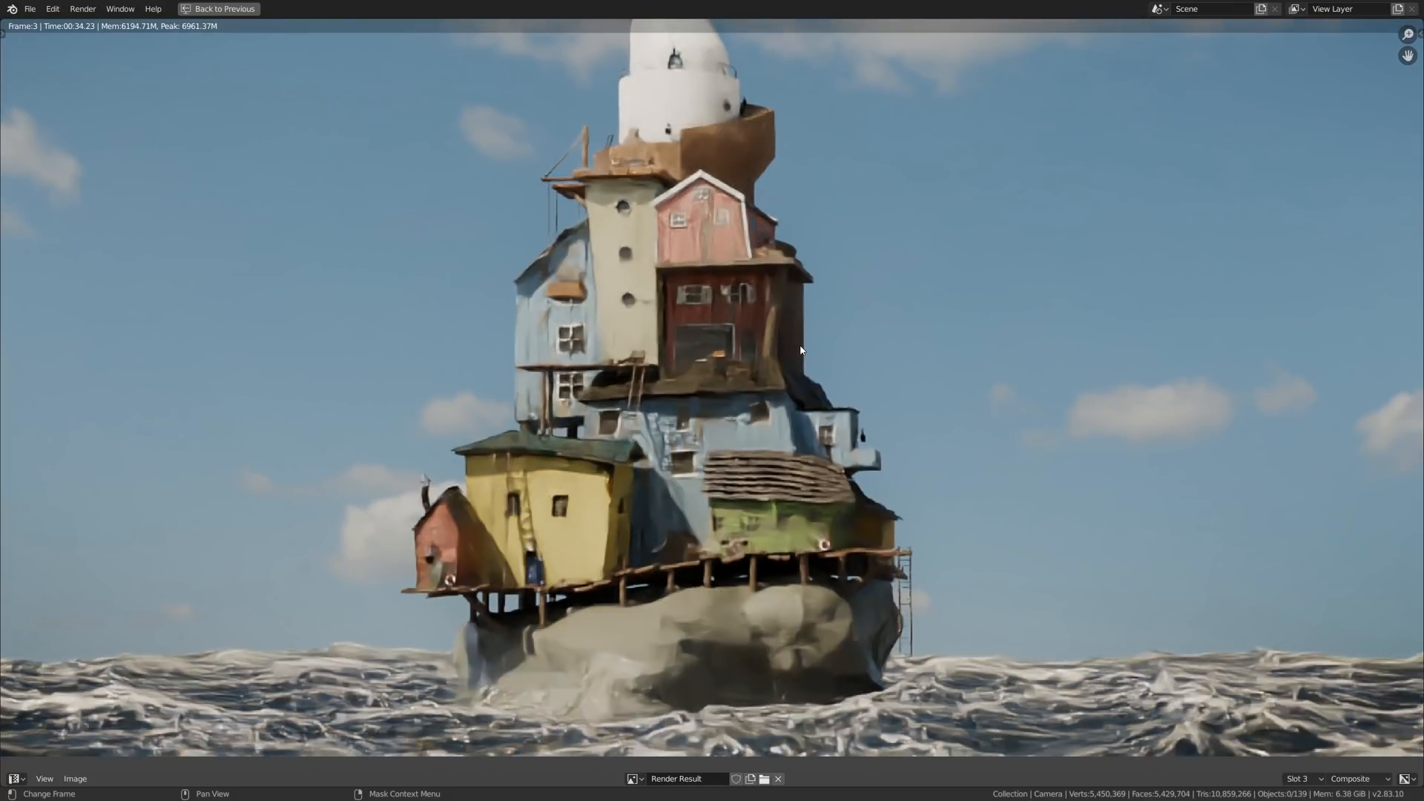
{"action": "key", "text": "alt+j"}
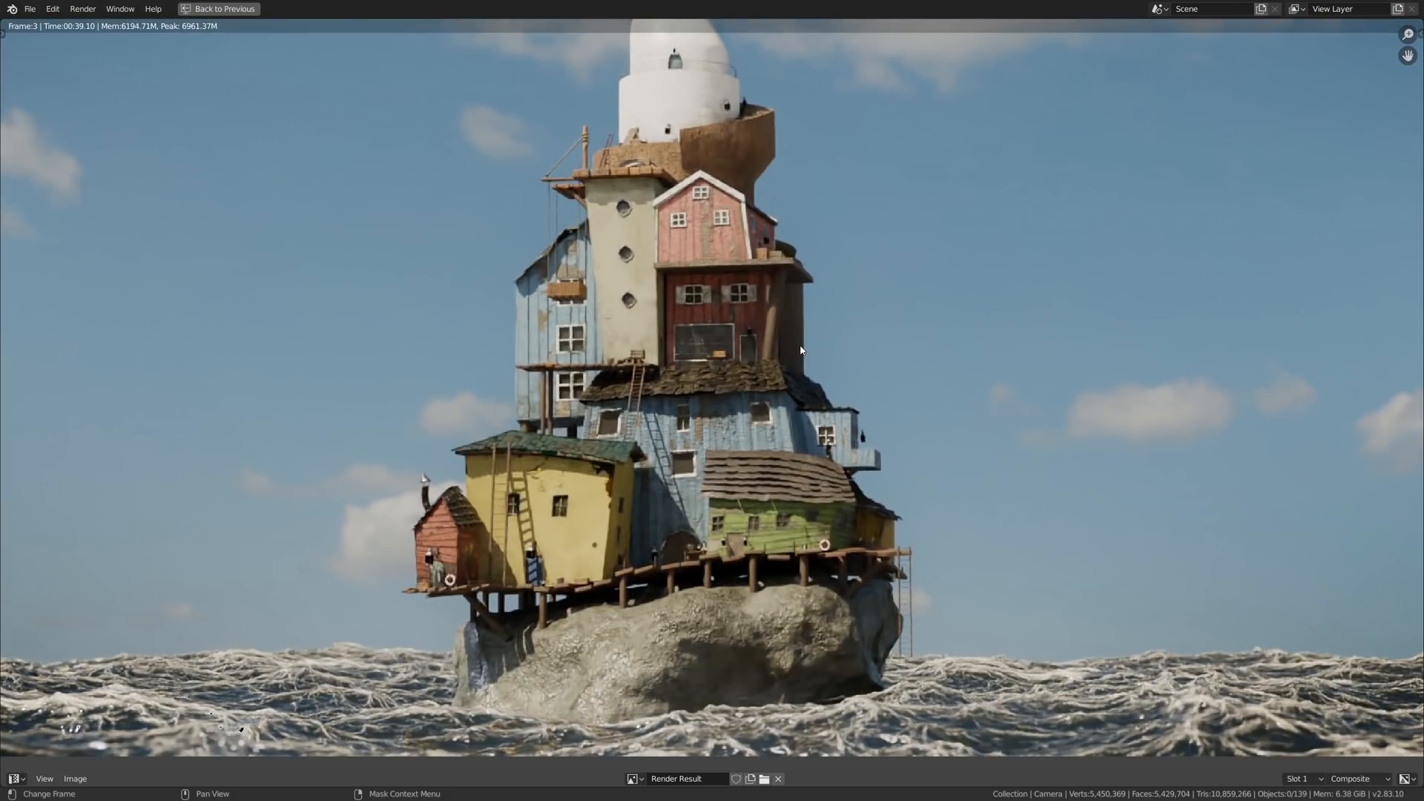
{"action": "scroll", "coordinate": [767, 442], "scroll_direction": "down", "scroll_amount": 3}
{"action": "key", "text": "j"}
{"action": "scroll", "coordinate": [767, 442], "scroll_direction": "up", "scroll_amount": 1}
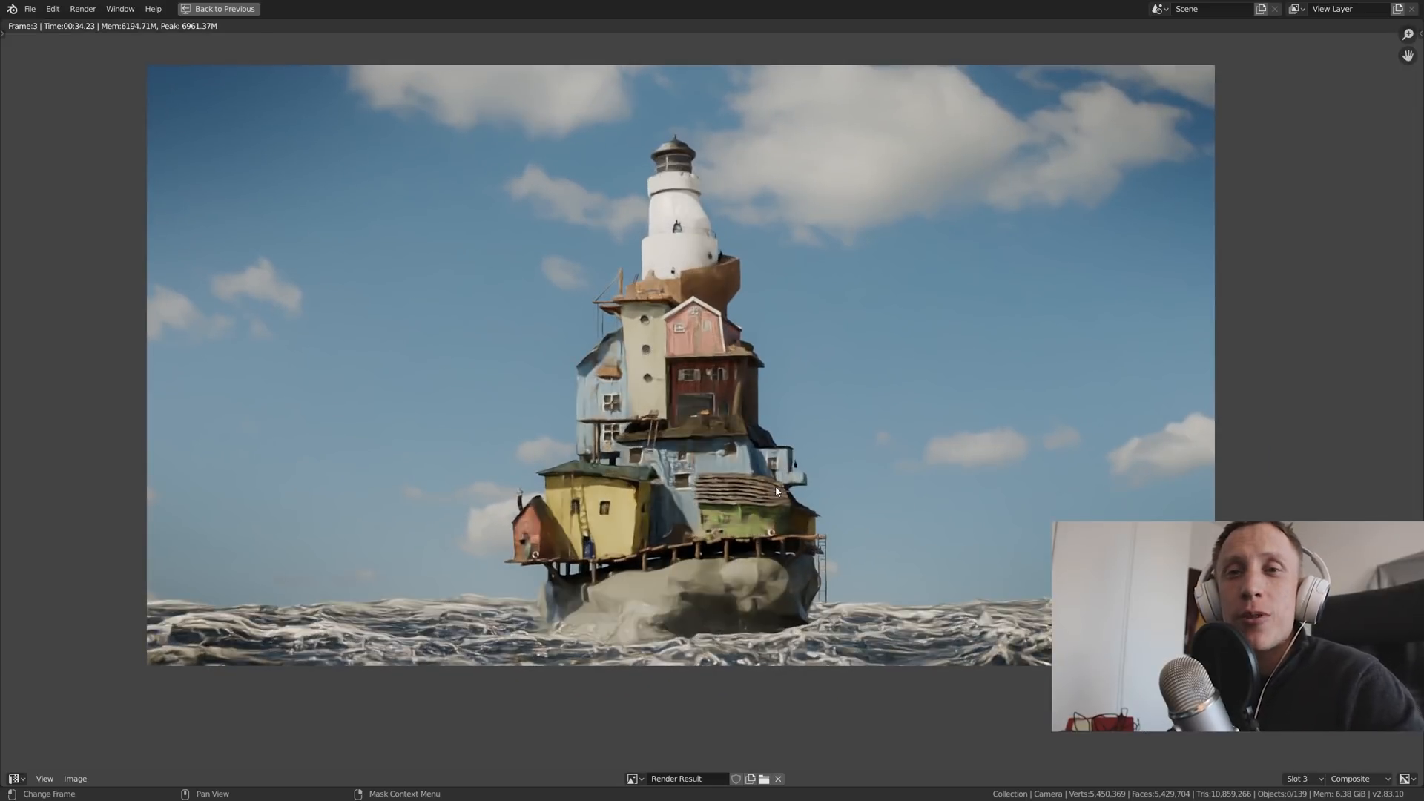
- Cycle through the lighthouse's render slots and examine how the lost detail reads at different viewing sizes
{"action": "key", "text": "j"}
{"action": "key", "text": "j"}
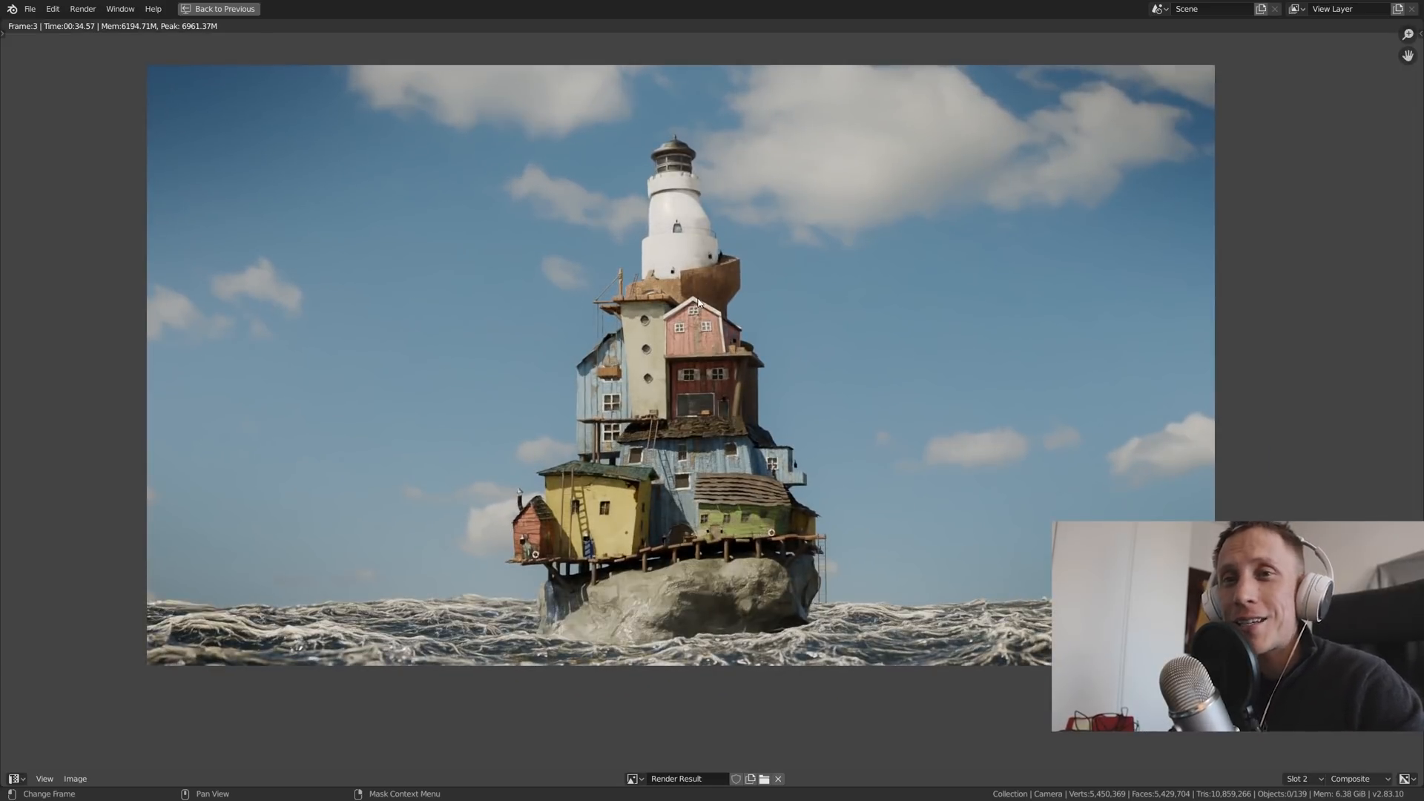
{"action": "key", "text": "j"}
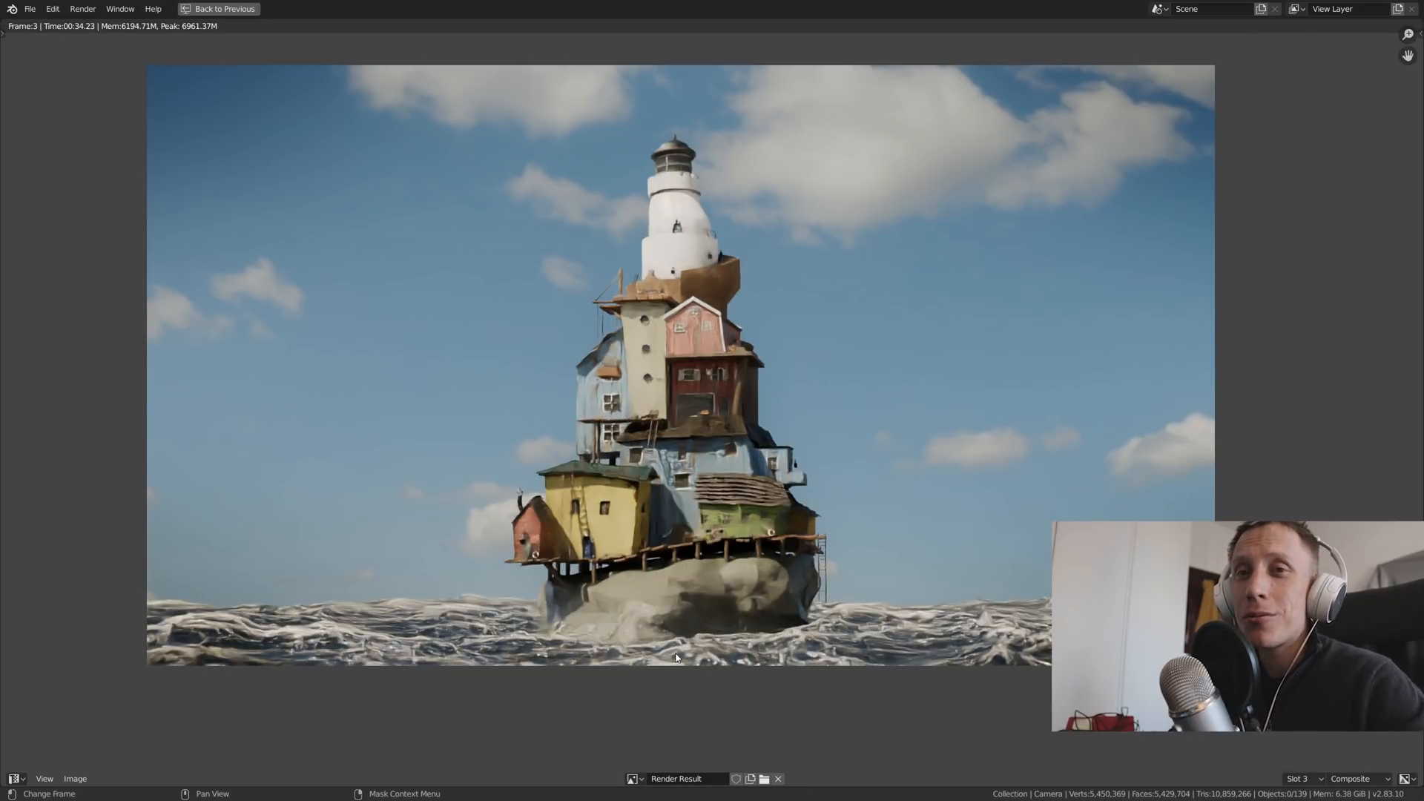
{"action": "scroll", "coordinate": [883, 471], "scroll_direction": "down", "scroll_amount": 3}
{"action": "middle_click_drag", "start_coordinate": [852, 567], "coordinate": [748, 582]}
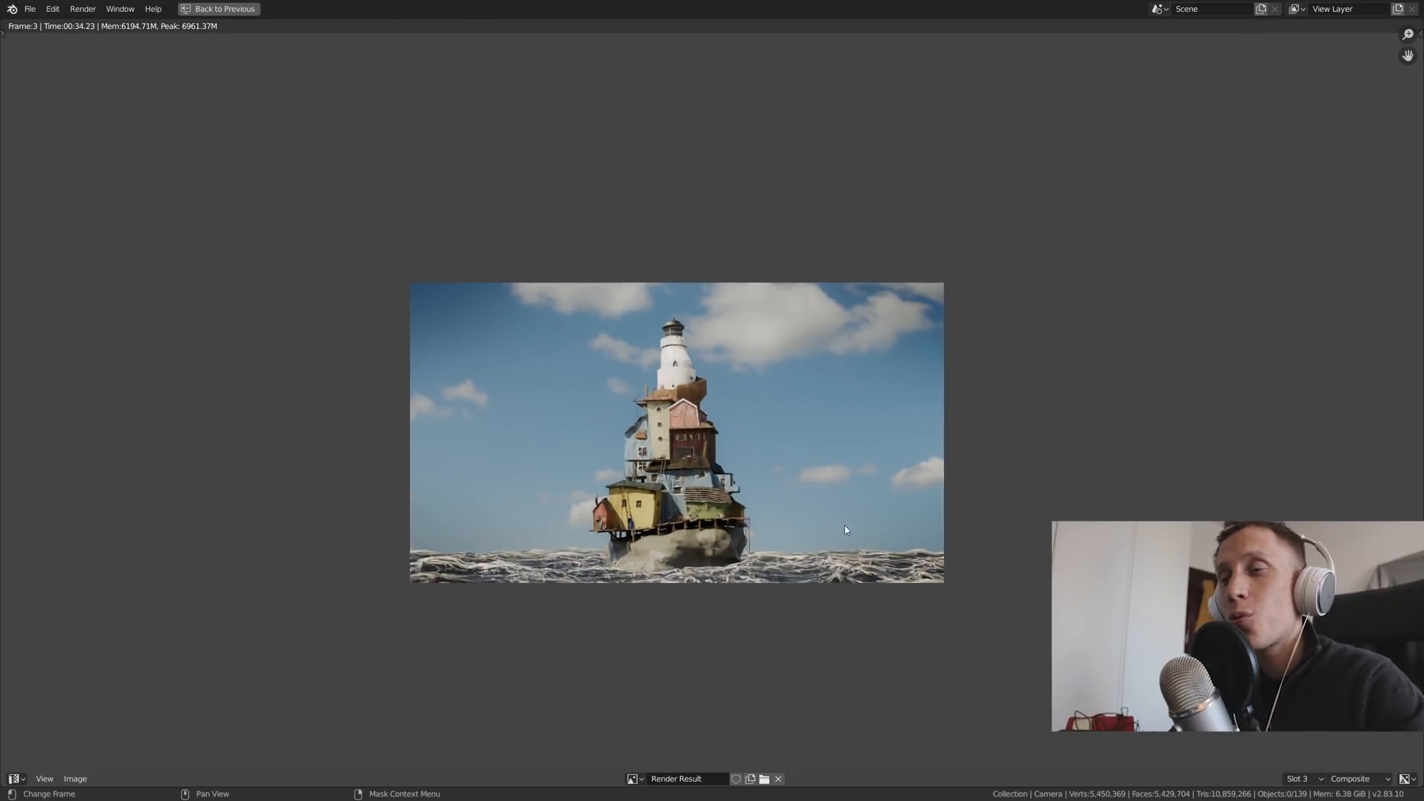
{"action": "scroll", "coordinate": [846, 530], "scroll_direction": "up", "scroll_amount": 3}
{"action": "middle_click_drag", "start_coordinate": [621, 362], "coordinate": [697, 488]}
{"action": "scroll", "coordinate": [704, 464], "scroll_direction": "up", "scroll_amount": 2}
{"action": "key", "text": "j"}
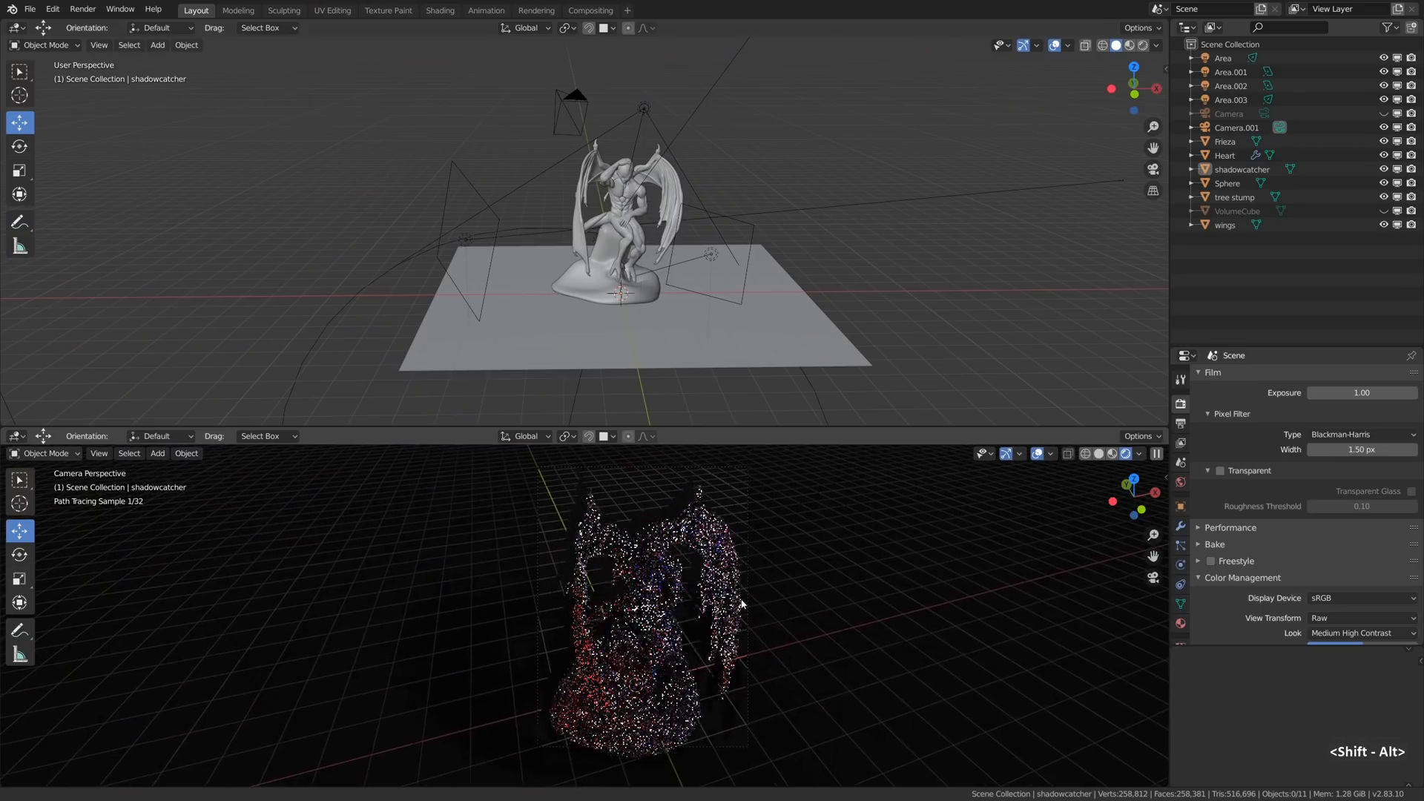
- Hide the overlays in the rendered camera viewport and inspect the Subsurface setting of the wings' marble material
{"action": "left_click", "coordinate": [1037, 453]}
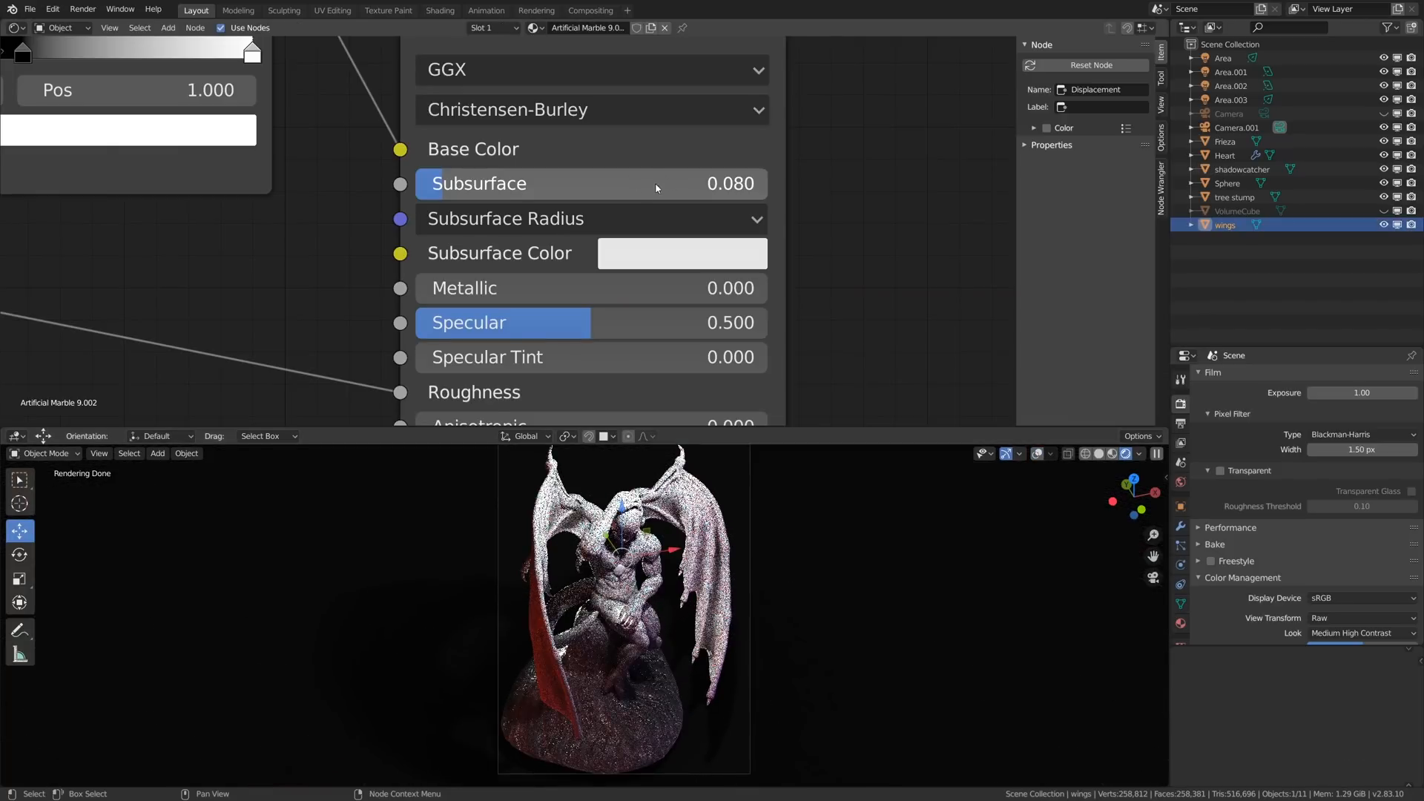
{"action": "double_click", "coordinate": [648, 186]}
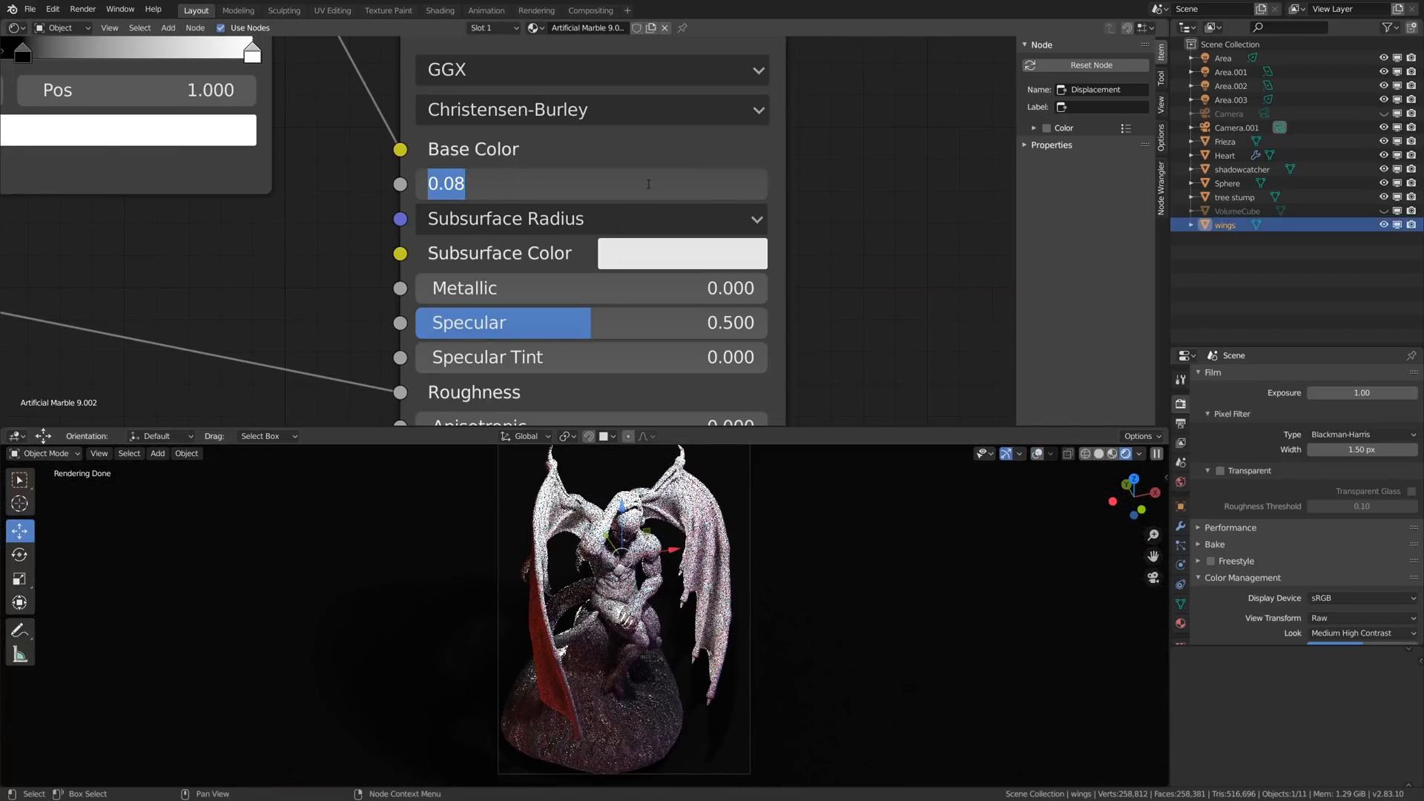
{"action": "key", "text": "Escape"}
- Add a Value node to the wings' marble material, connect it to the Subsurface input and set it to 0
{"action": "scroll", "coordinate": [624, 149], "scroll_direction": "down", "scroll_amount": 1}
{"action": "key", "text": "shift+a"}
{"action": "mouse_move", "coordinate": [622, 175]}
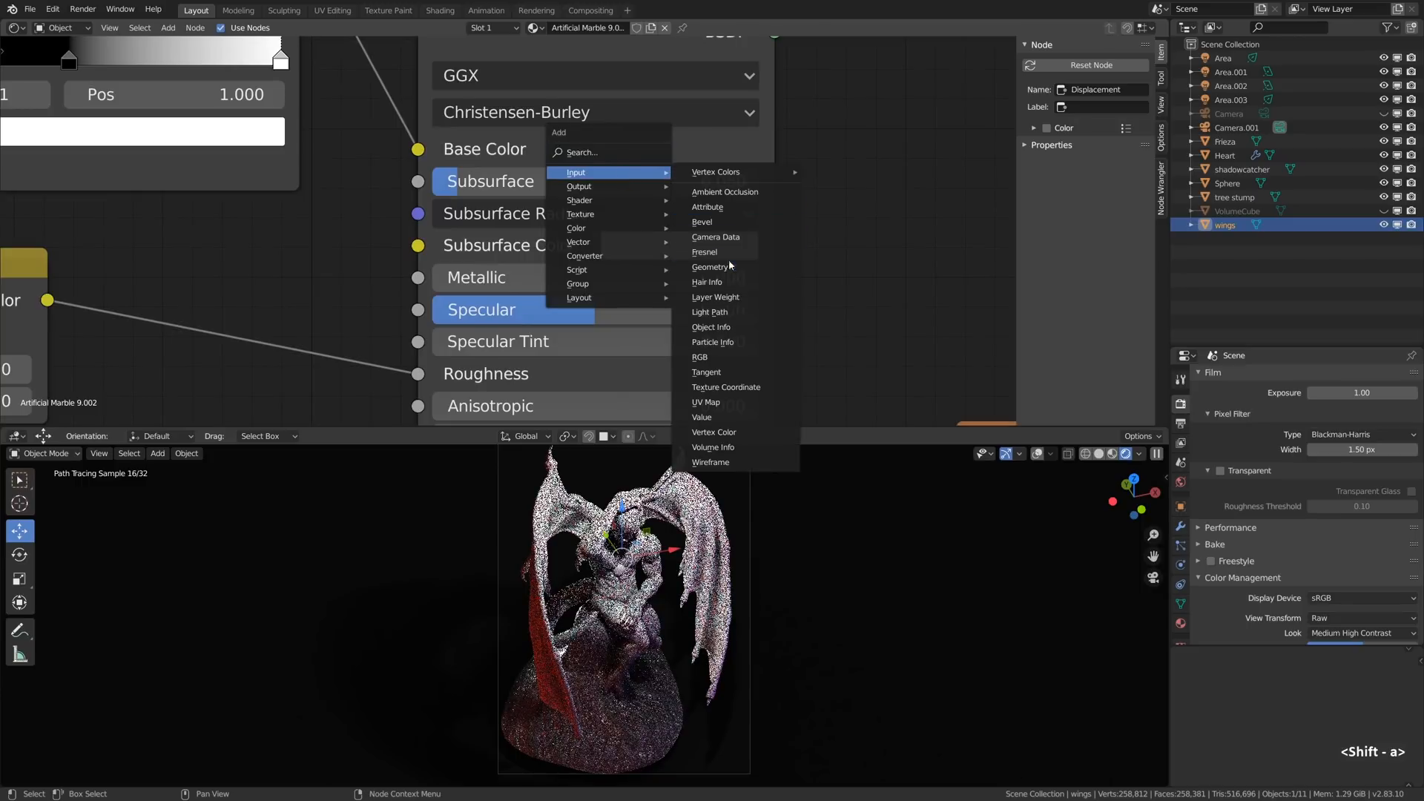
{"action": "left_click", "coordinate": [720, 417]}
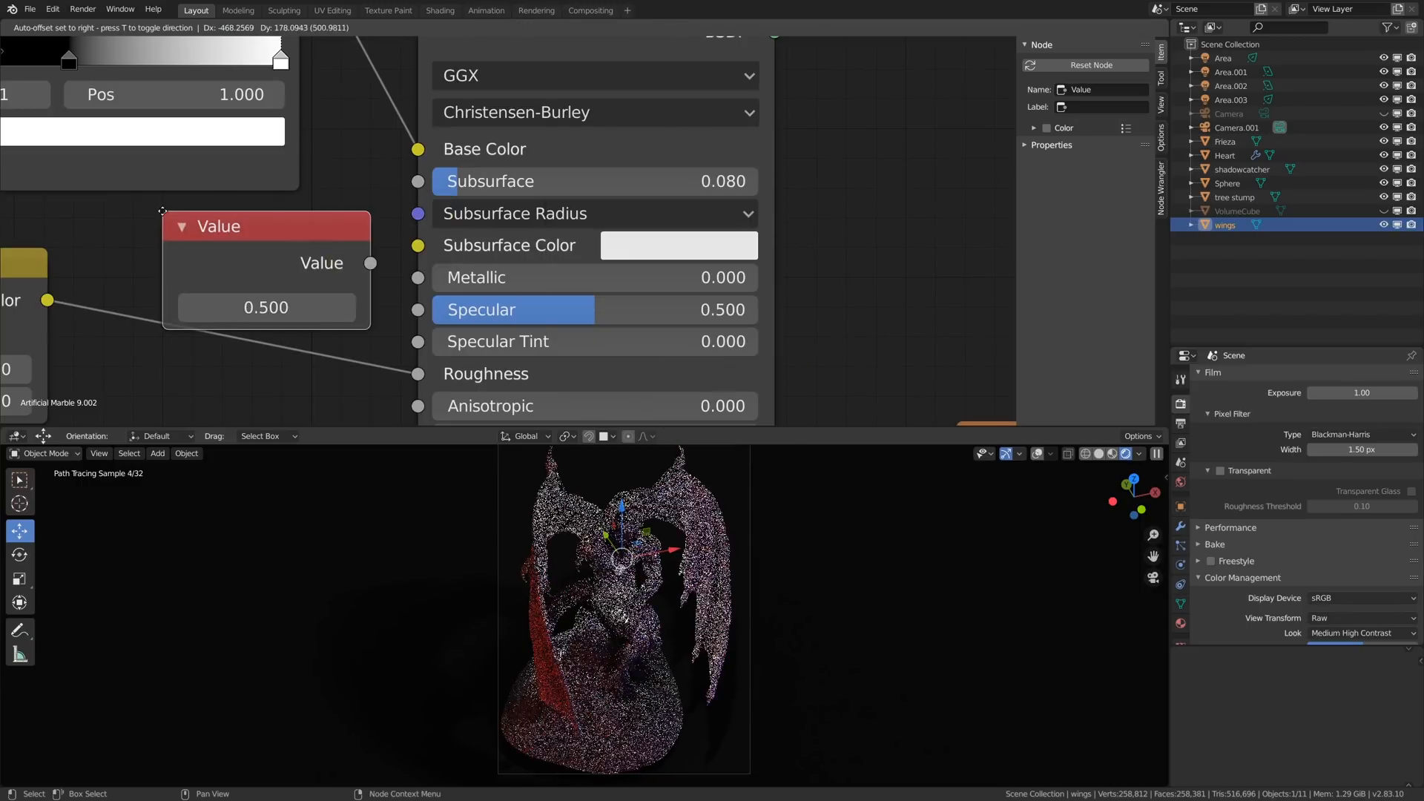
{"action": "left_click", "coordinate": [162, 212]}
{"action": "left_click_drag", "start_coordinate": [371, 263], "coordinate": [417, 183]}
{"action": "double_click", "coordinate": [270, 308]}
{"action": "type", "text": "0"}
{"action": "key", "text": "Return"}
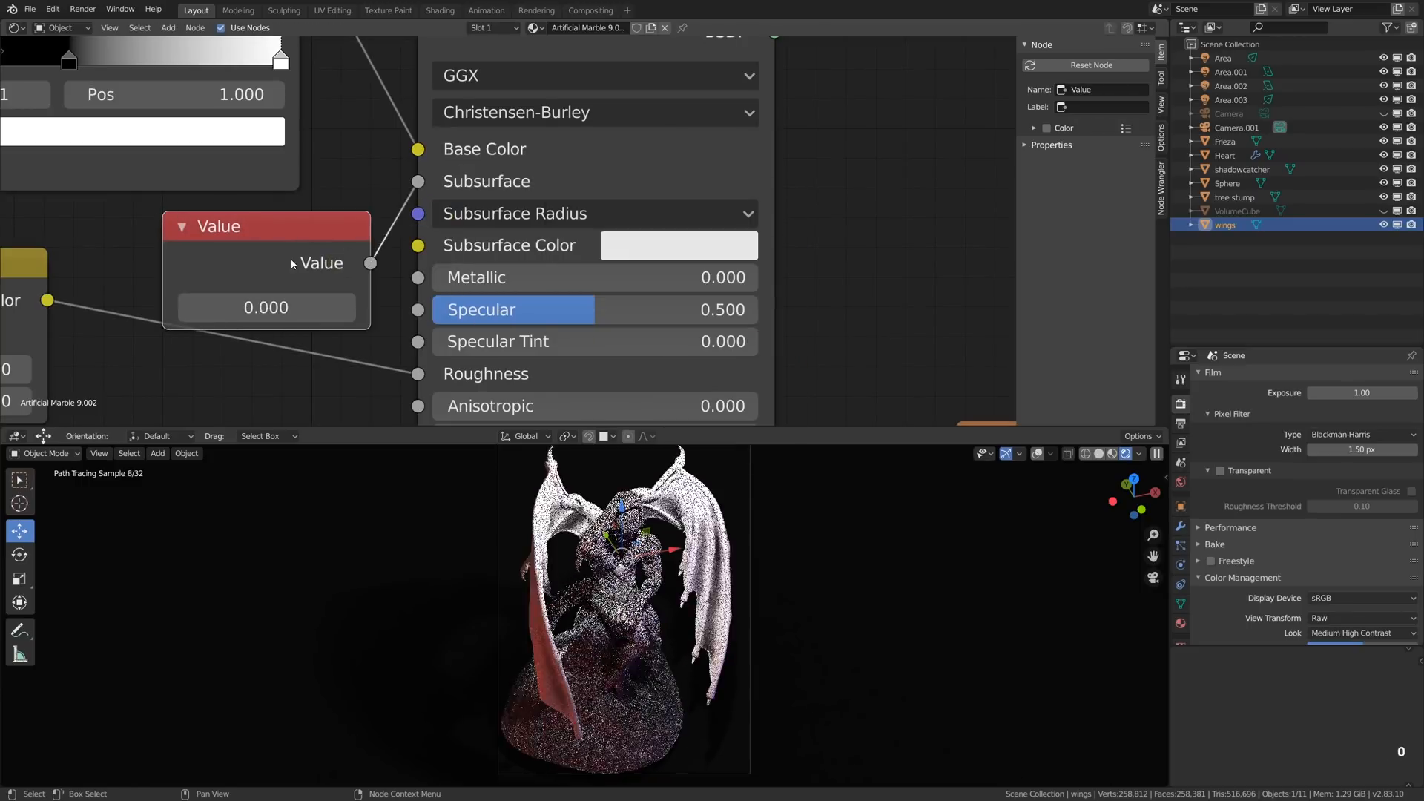
- Examine the rendered winged statue from another angle and return to the camera view
{"action": "middle_click_drag", "start_coordinate": [594, 615], "coordinate": [646, 616]}
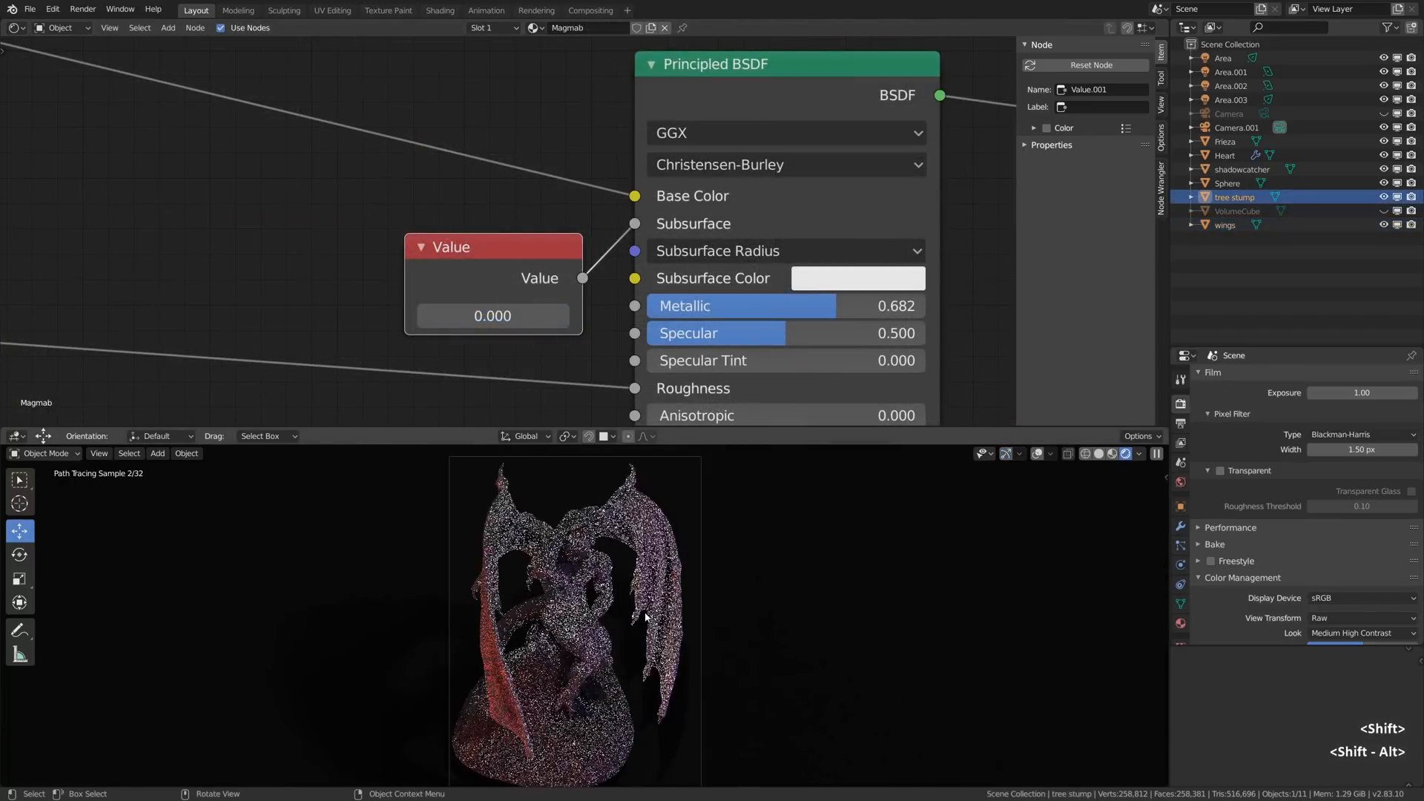
{"action": "left_click_drag", "start_coordinate": [621, 611], "coordinate": [669, 600], "text": "alt"}
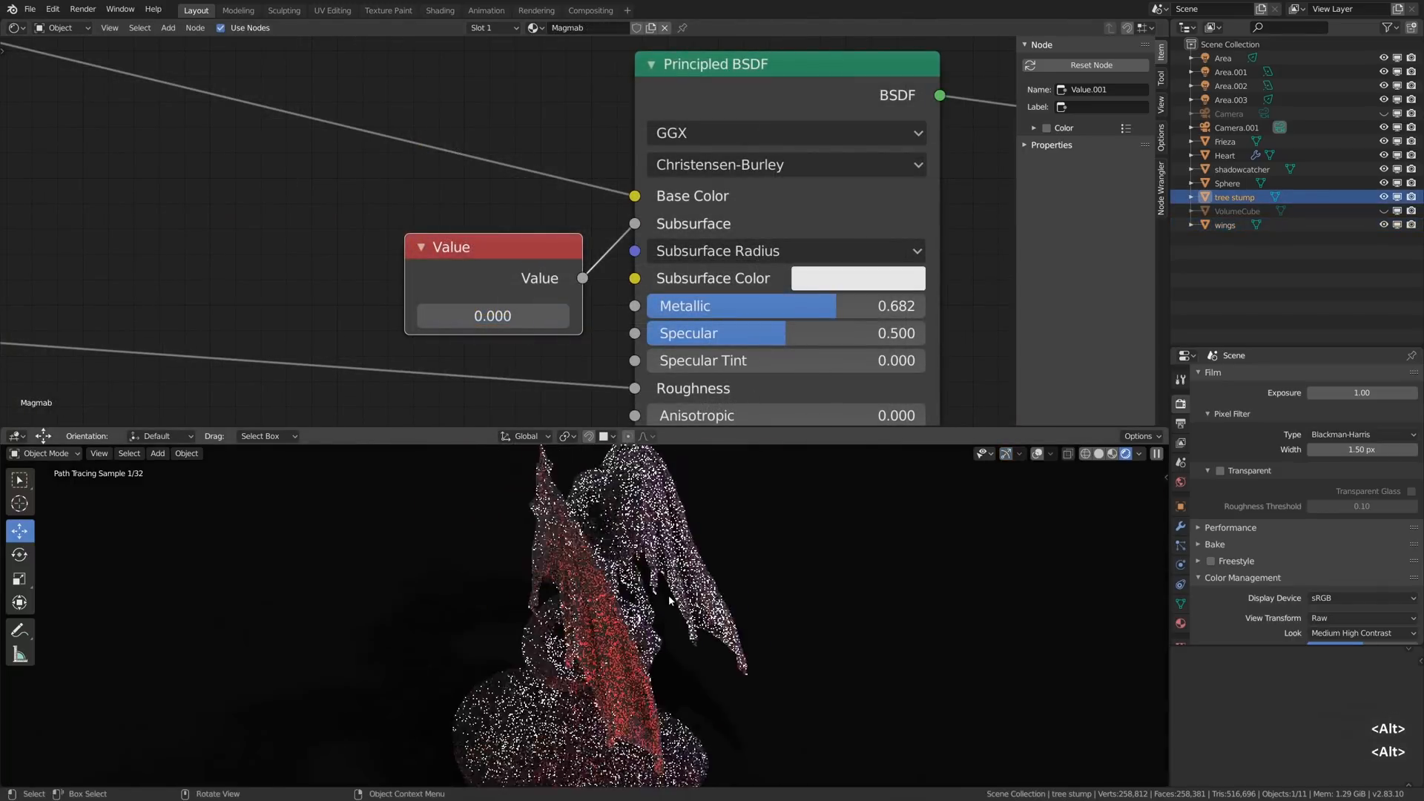
{"action": "key", "text": "0"}
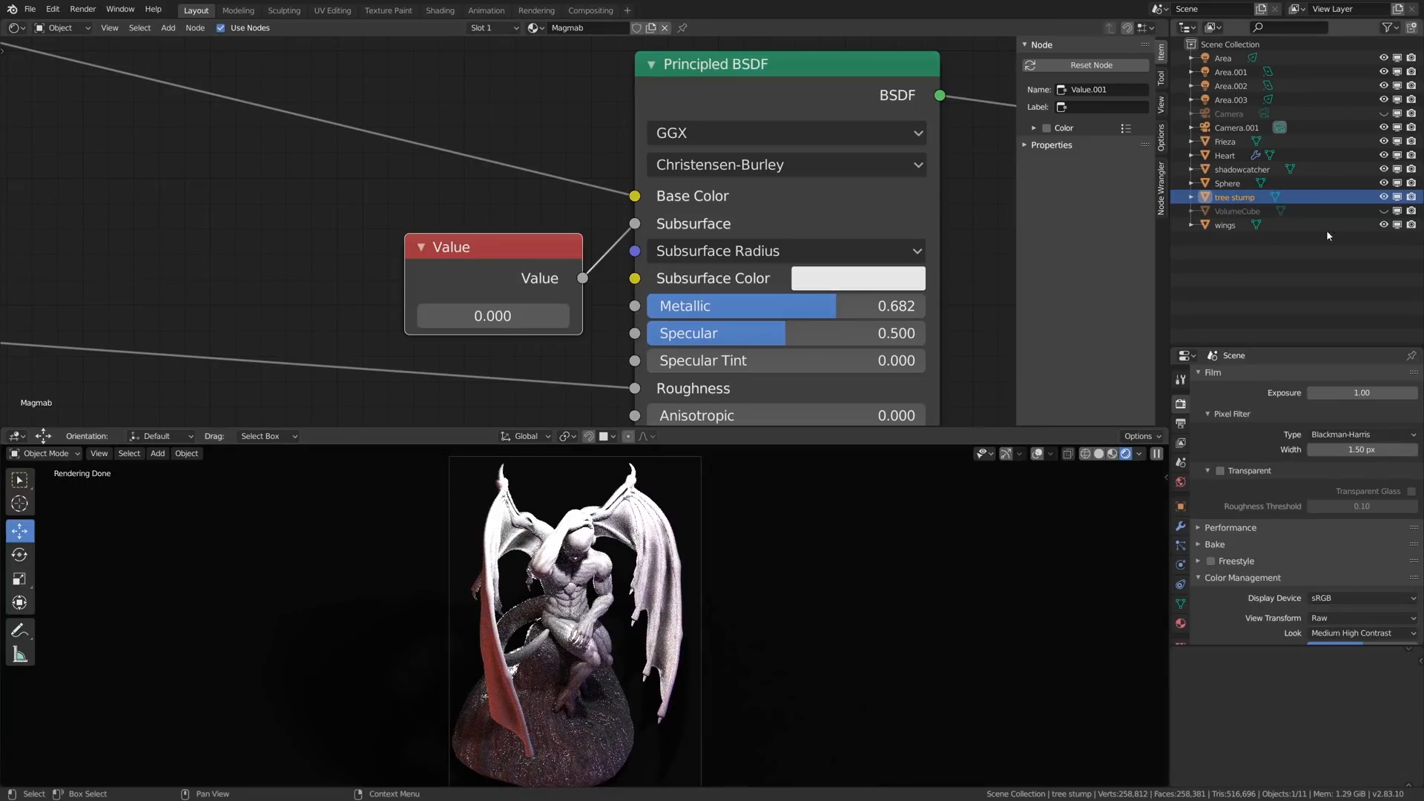
- Preview the statue with VolumeCube shown, and hide the cube again with its viewport and render visibility disabled
{"action": "left_click", "coordinate": [1385, 211]}
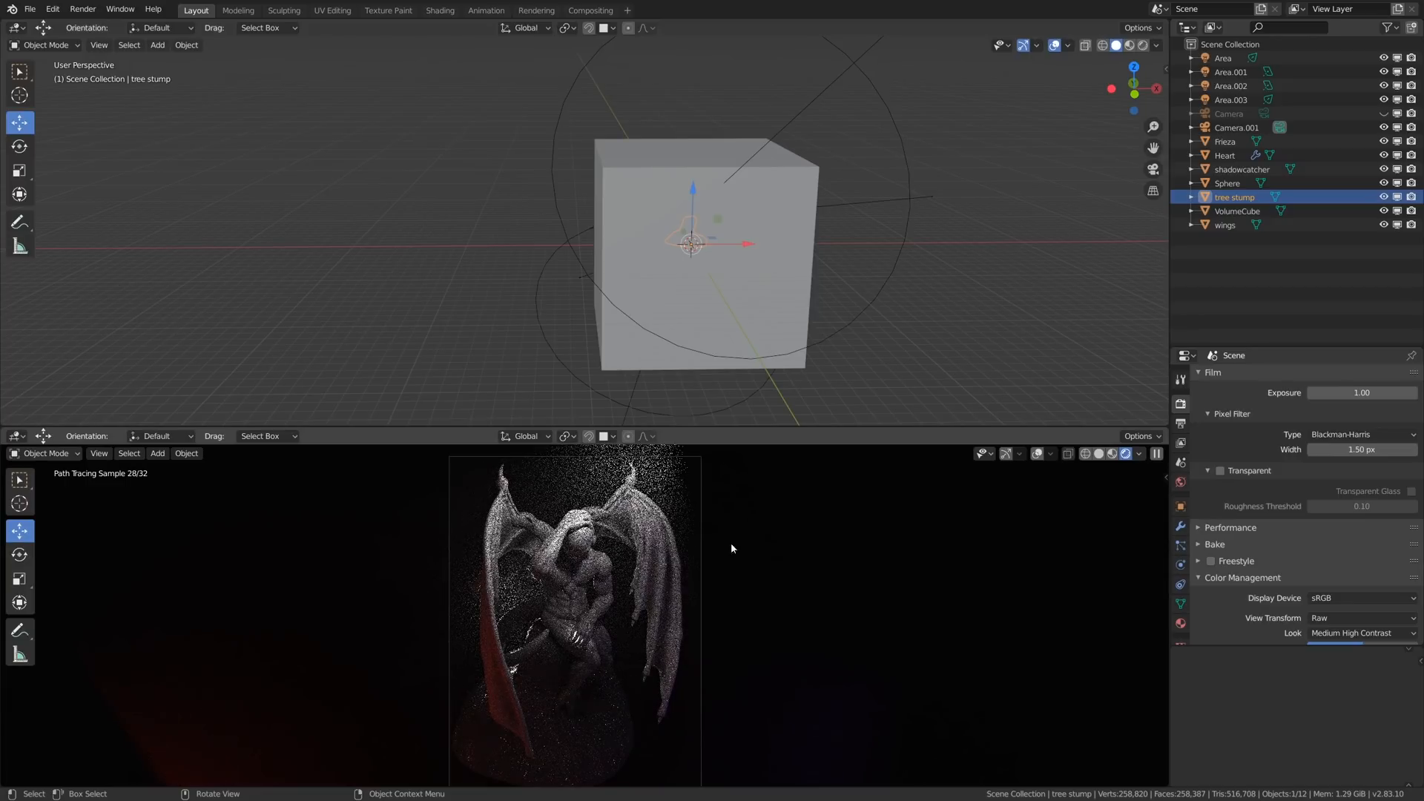
{"action": "left_click", "coordinate": [1383, 211]}
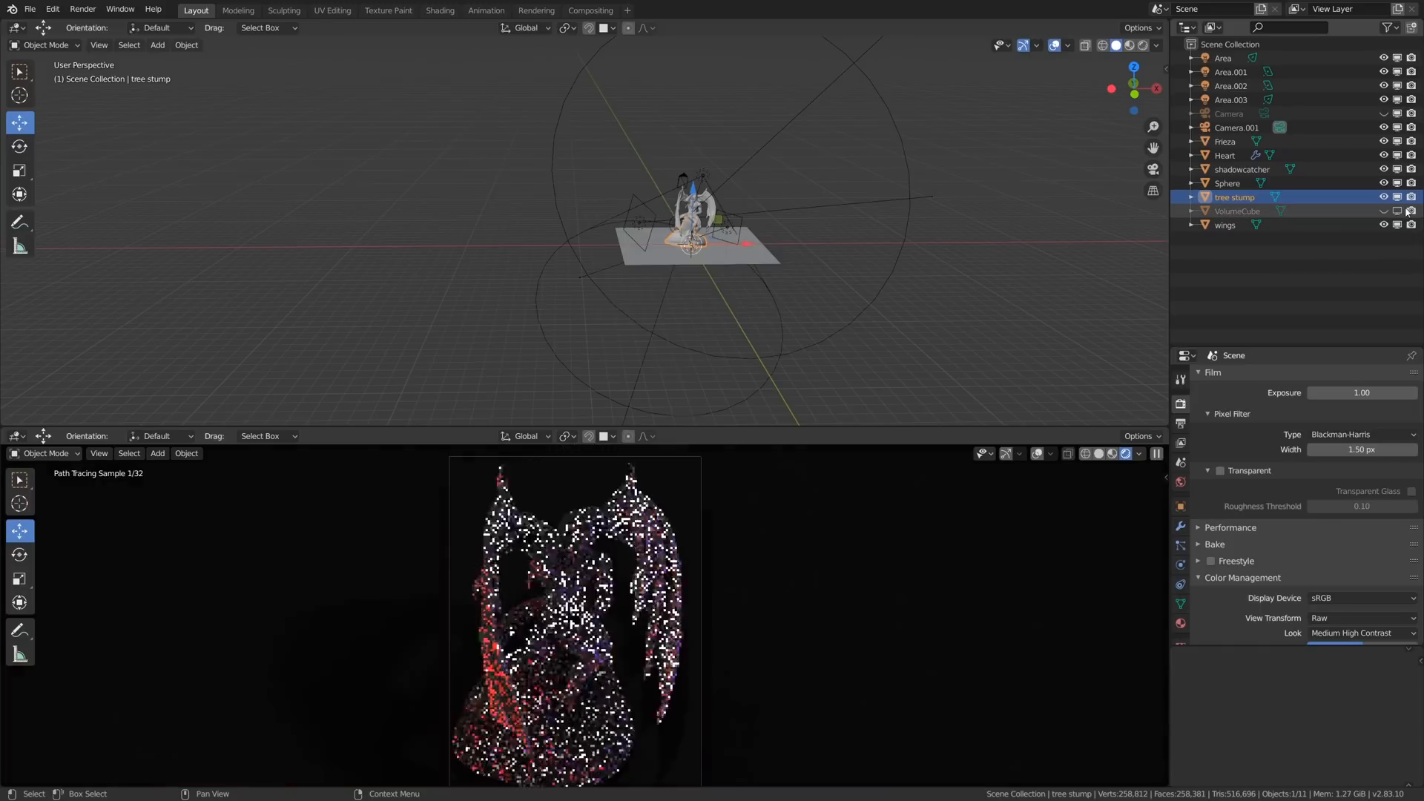
- Move the four area lights into a new collection named lights_tmp and exclude that collection from the view layer
{"action": "left_click", "coordinate": [704, 175]}
{"action": "scroll", "coordinate": [732, 244], "scroll_direction": "up", "scroll_amount": 2}
{"action": "left_click", "coordinate": [734, 248], "text": "shift"}
{"action": "key", "text": "m"}
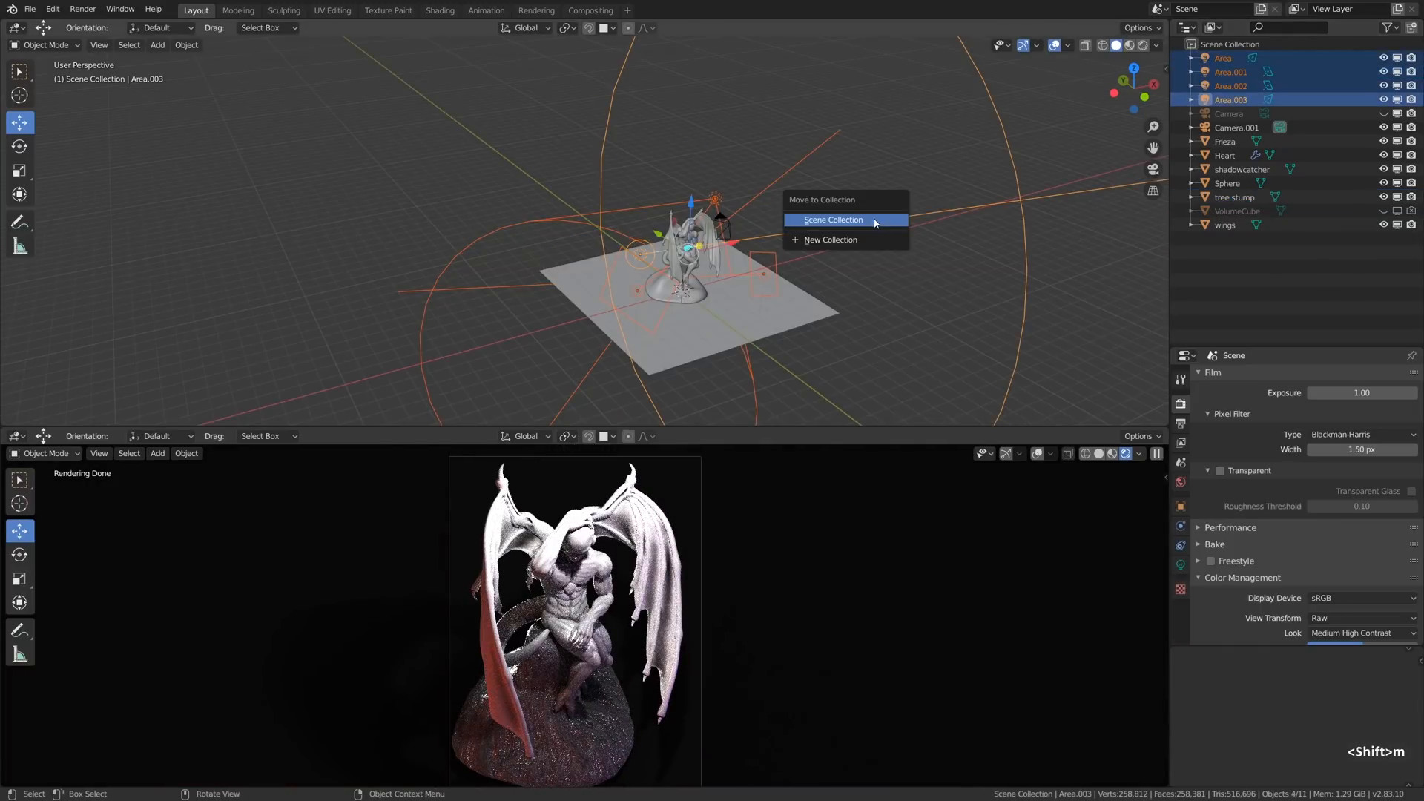
{"action": "left_click", "coordinate": [846, 239]}
{"action": "type", "text": "lights"}
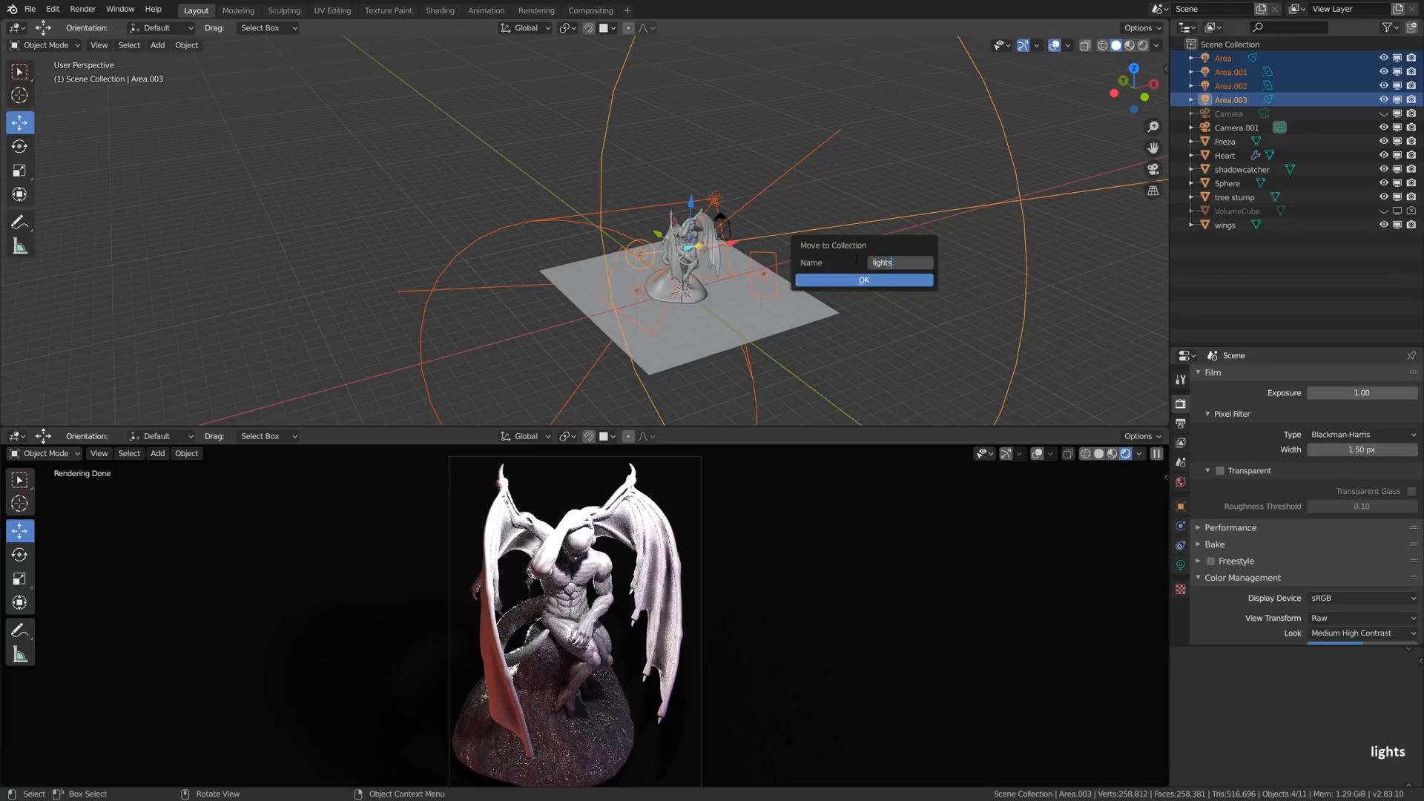
{"action": "type", "text": "_tmp"}
{"action": "key", "text": "Return"}
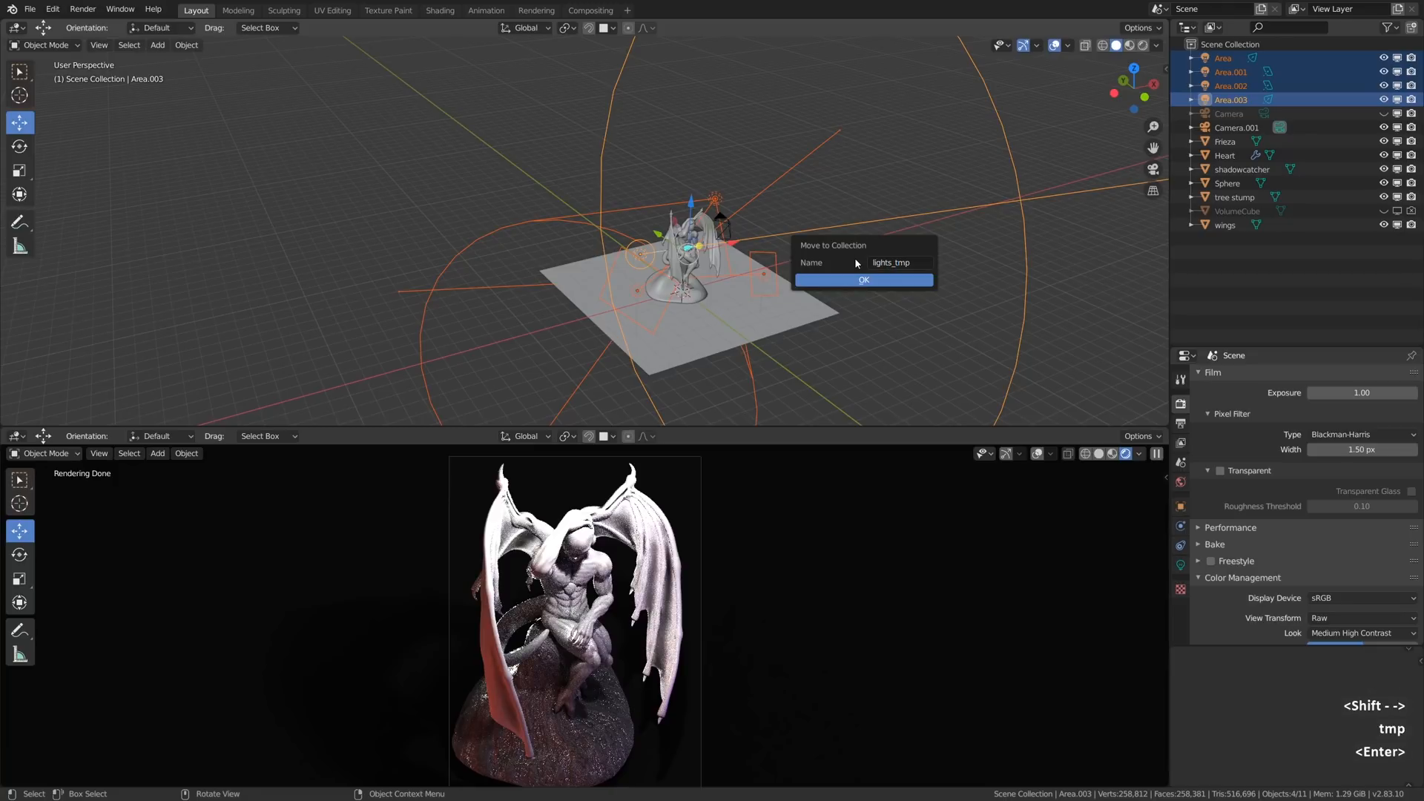
{"action": "left_click", "coordinate": [851, 281]}
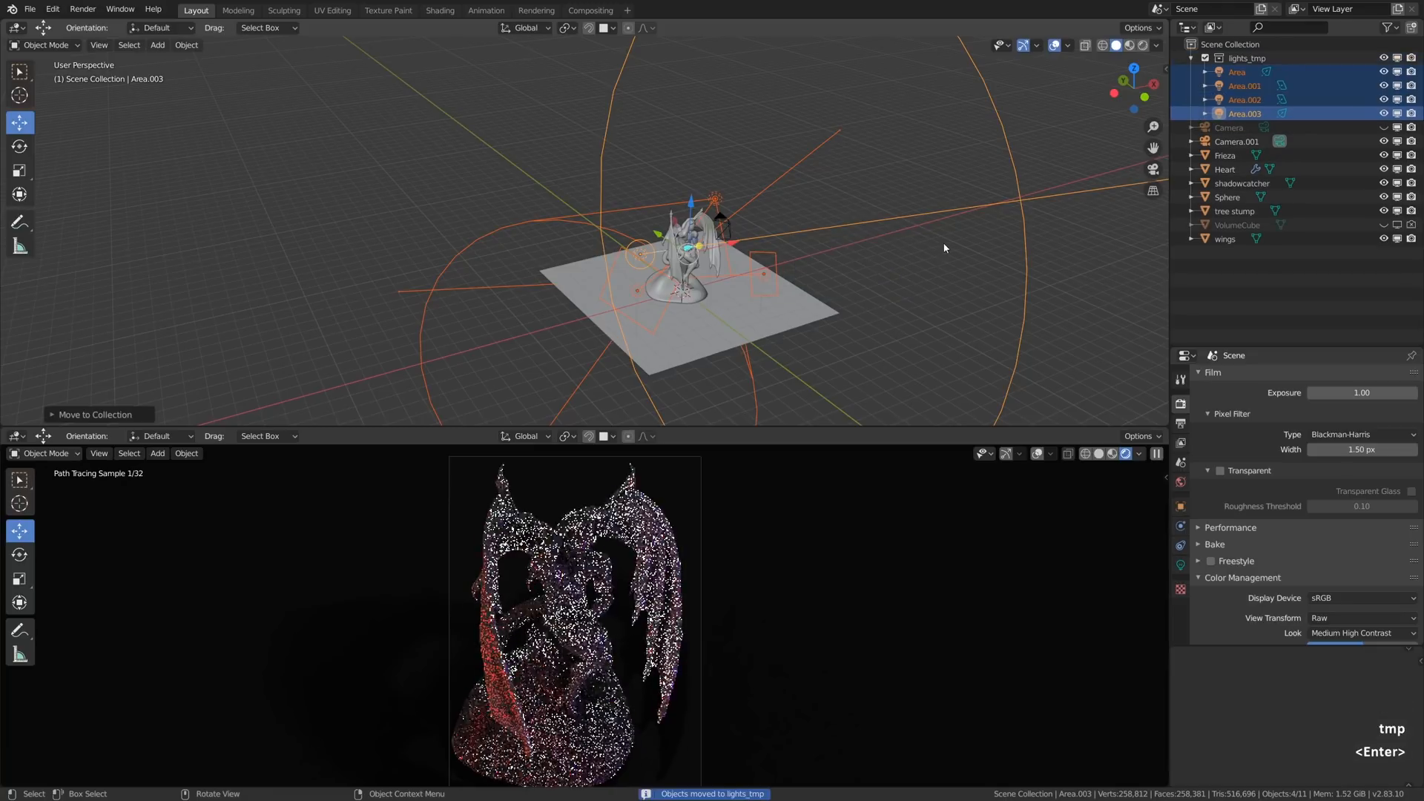
{"action": "left_click", "coordinate": [1205, 58]}
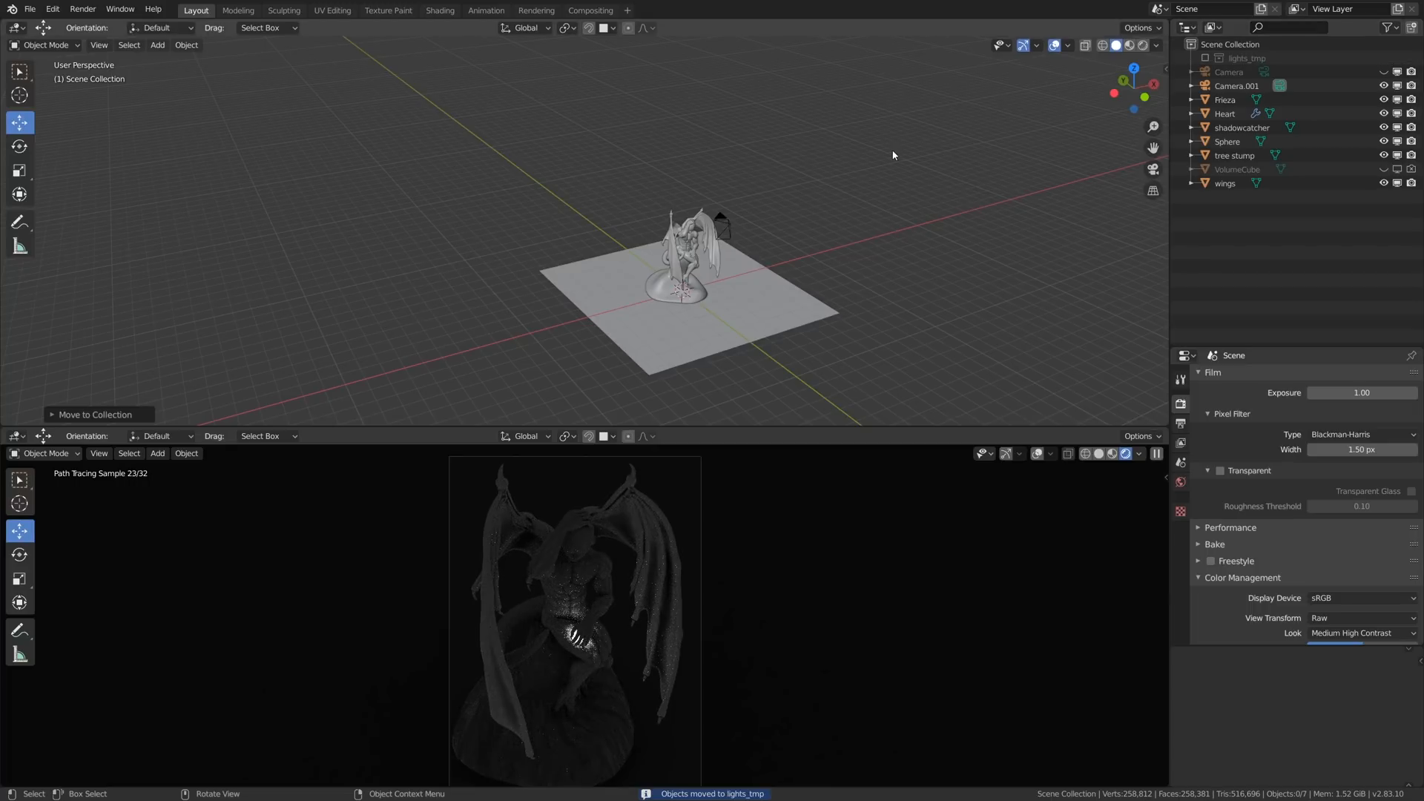
- Move the sphere inside the statue's hand into a new collection named lights_01 and exclude that collection from the view layer
{"action": "scroll", "coordinate": [687, 295], "scroll_direction": "up", "scroll_amount": 10}
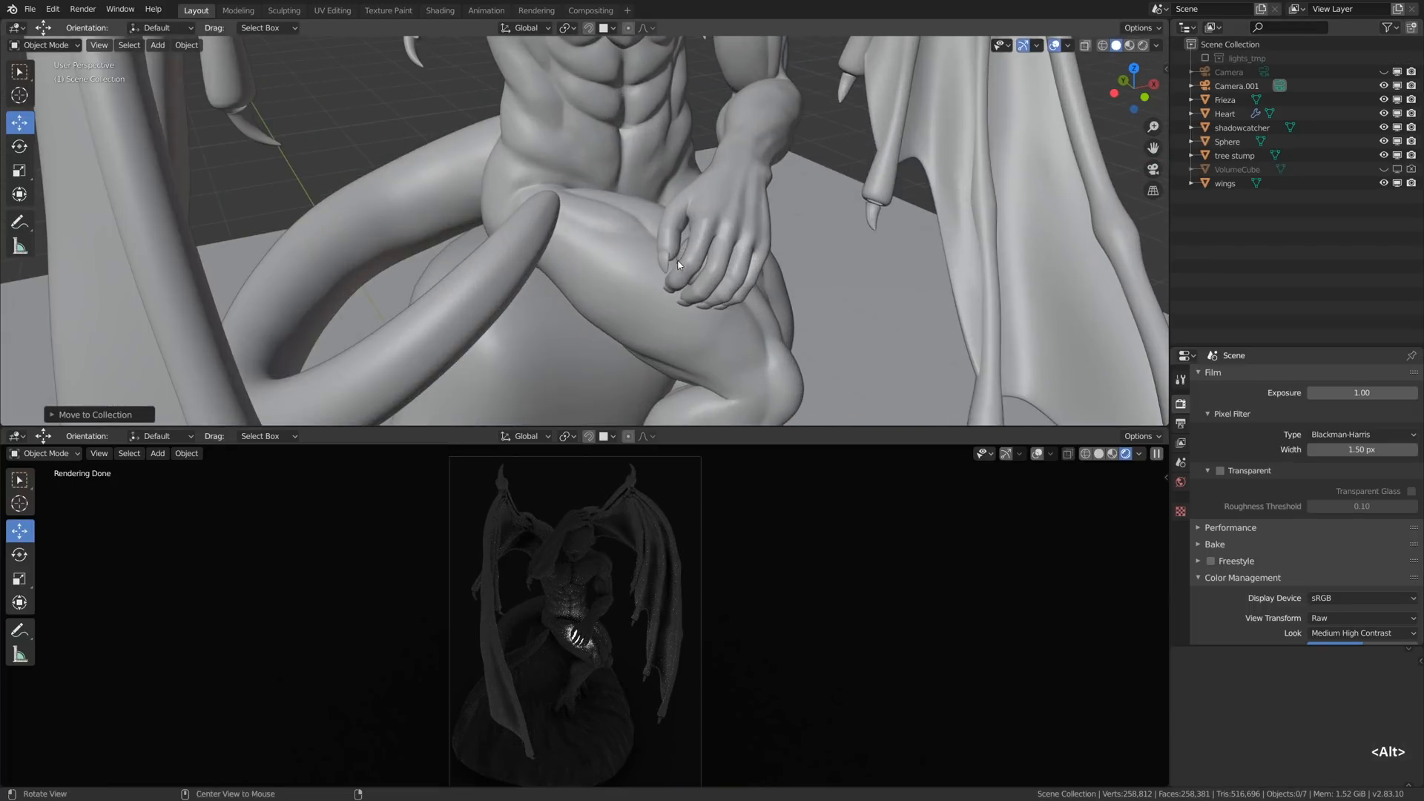
{"action": "left_click", "coordinate": [687, 250]}
{"action": "left_click", "coordinate": [687, 250]}
{"action": "key", "text": "m"}
{"action": "left_click", "coordinate": [899, 225]}
{"action": "type", "text": "lights_01"}
{"action": "key", "text": "Return"}
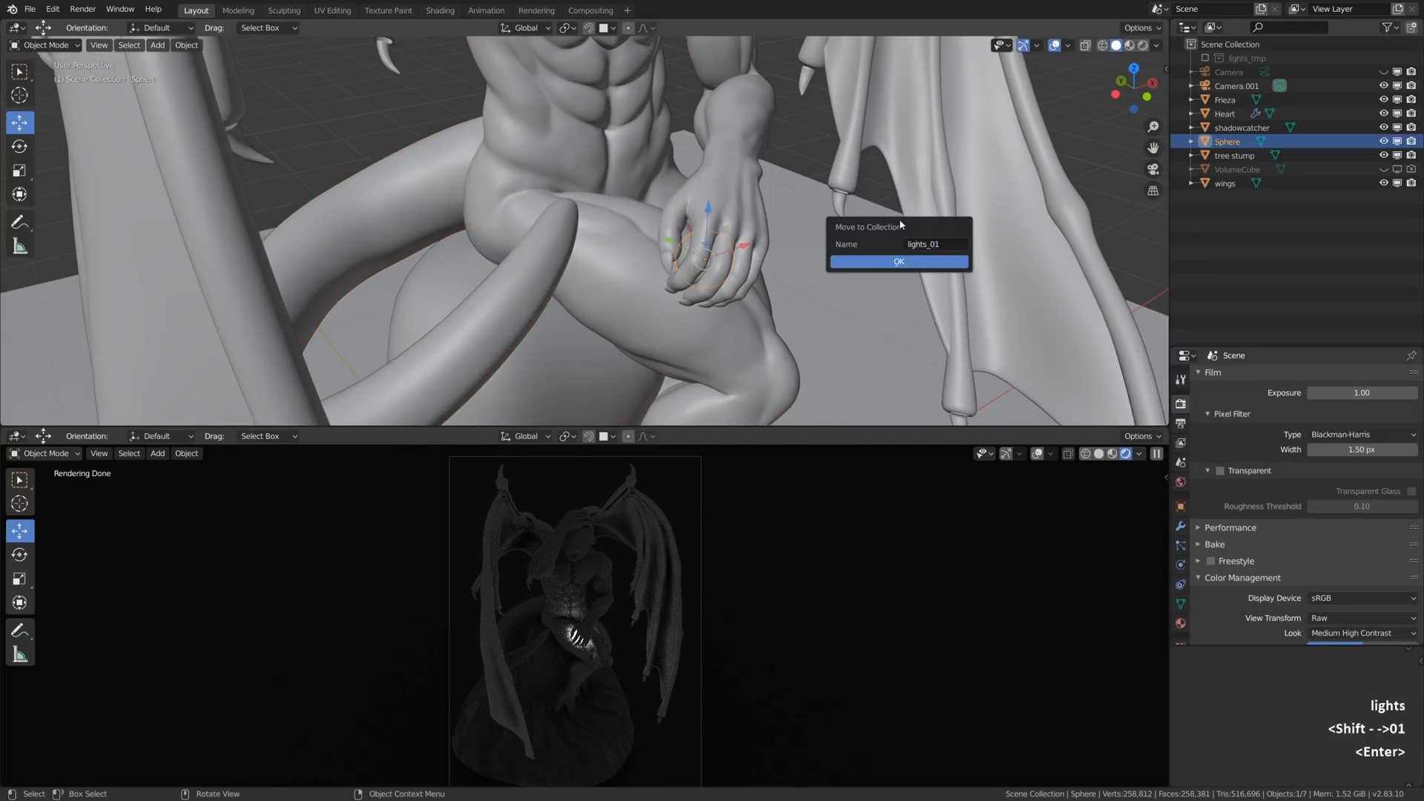
{"action": "left_click", "coordinate": [898, 260]}
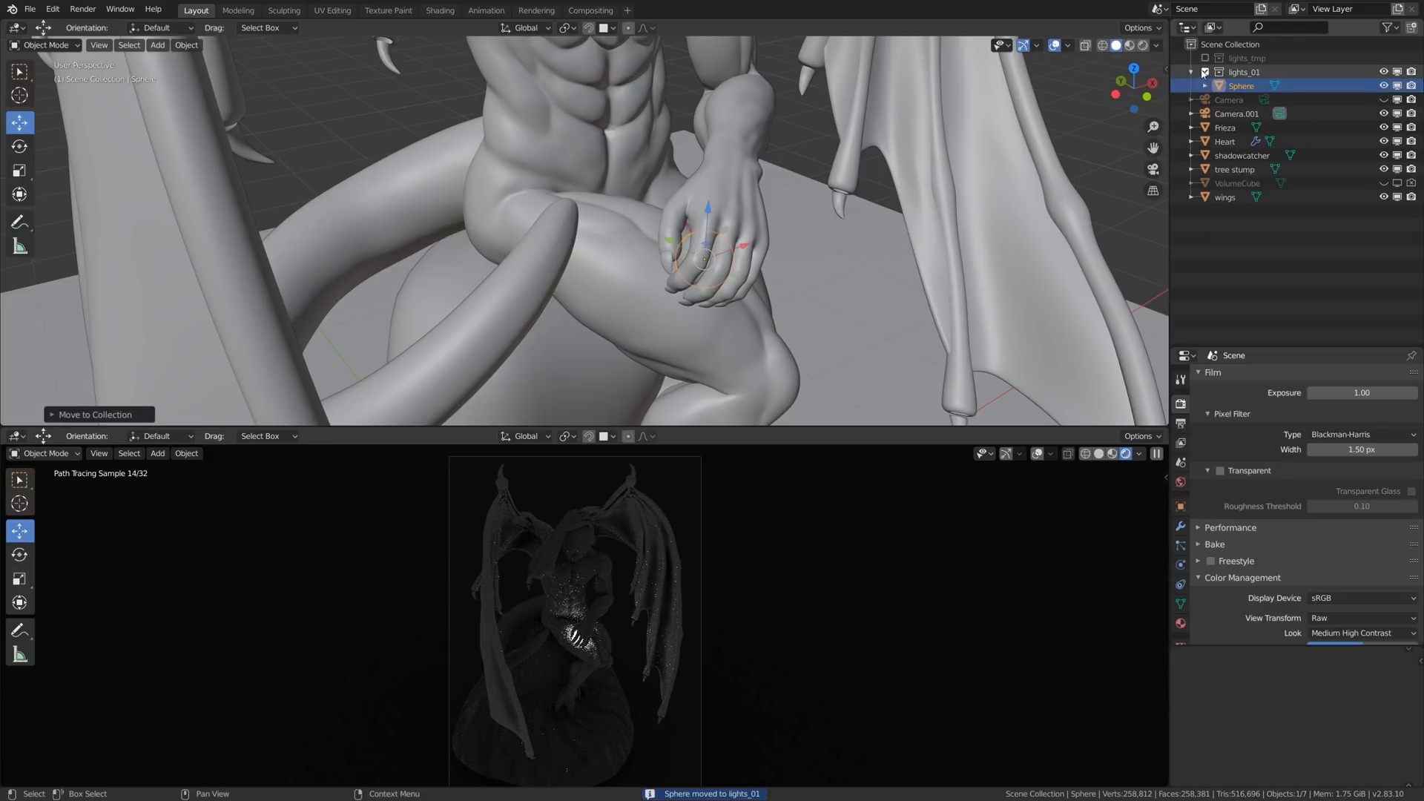
- Set the world background strength to 0, enlarge the rendered viewport and disable the world's Ambient Occlusion
{"action": "left_click", "coordinate": [1180, 483]}
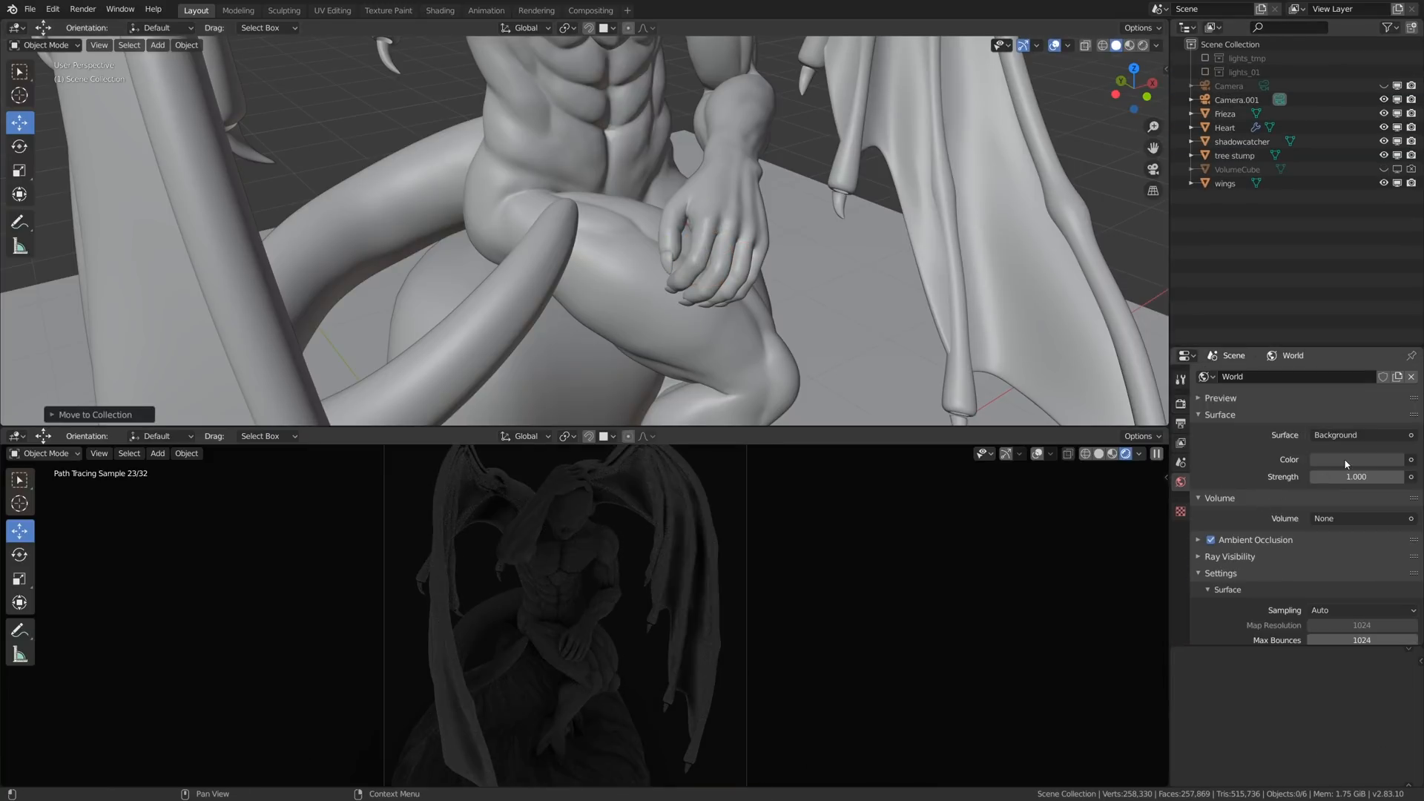
{"action": "left_click", "coordinate": [1350, 476]}
{"action": "type", "text": "0"}
{"action": "key", "text": "Return"}
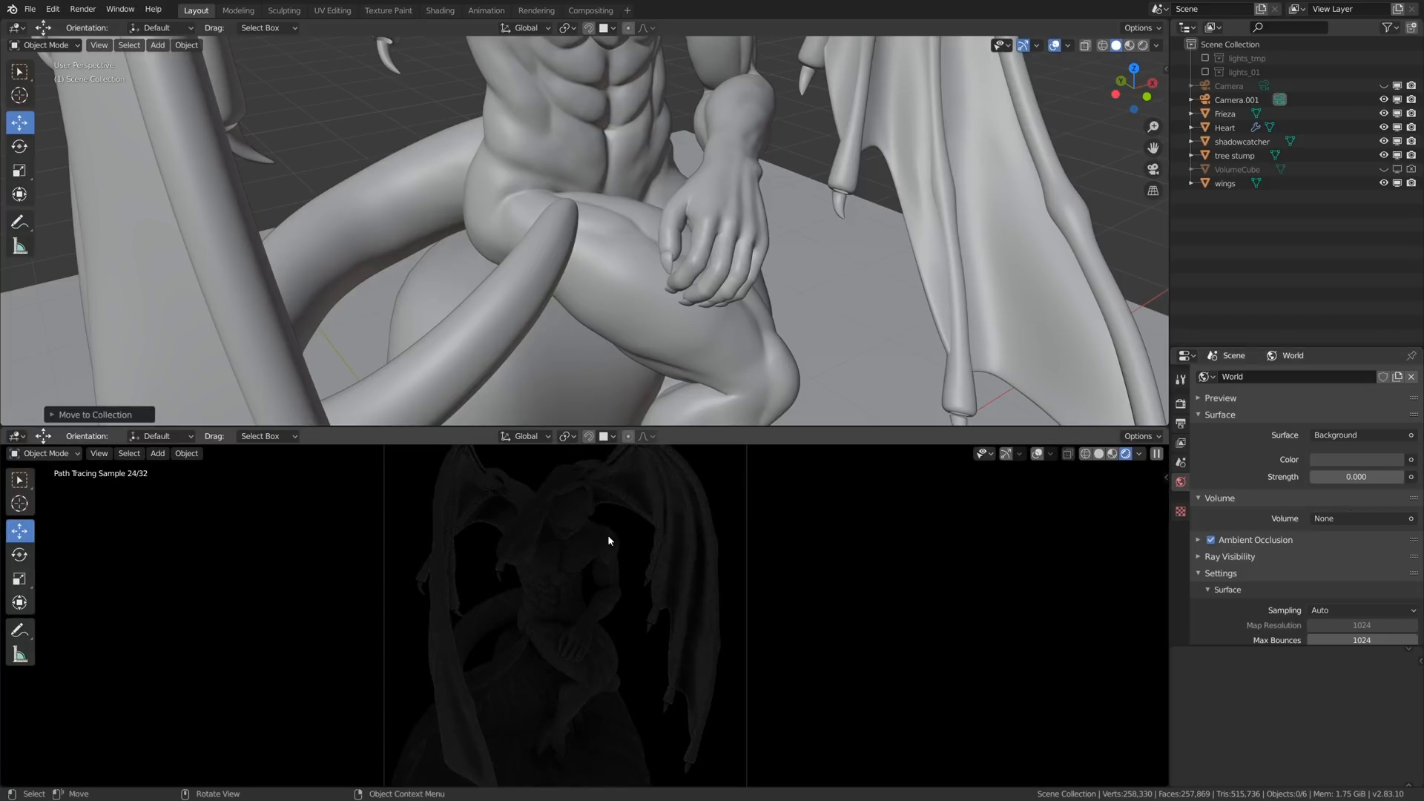
{"action": "left_click_drag", "start_coordinate": [732, 427], "coordinate": [734, 276]}
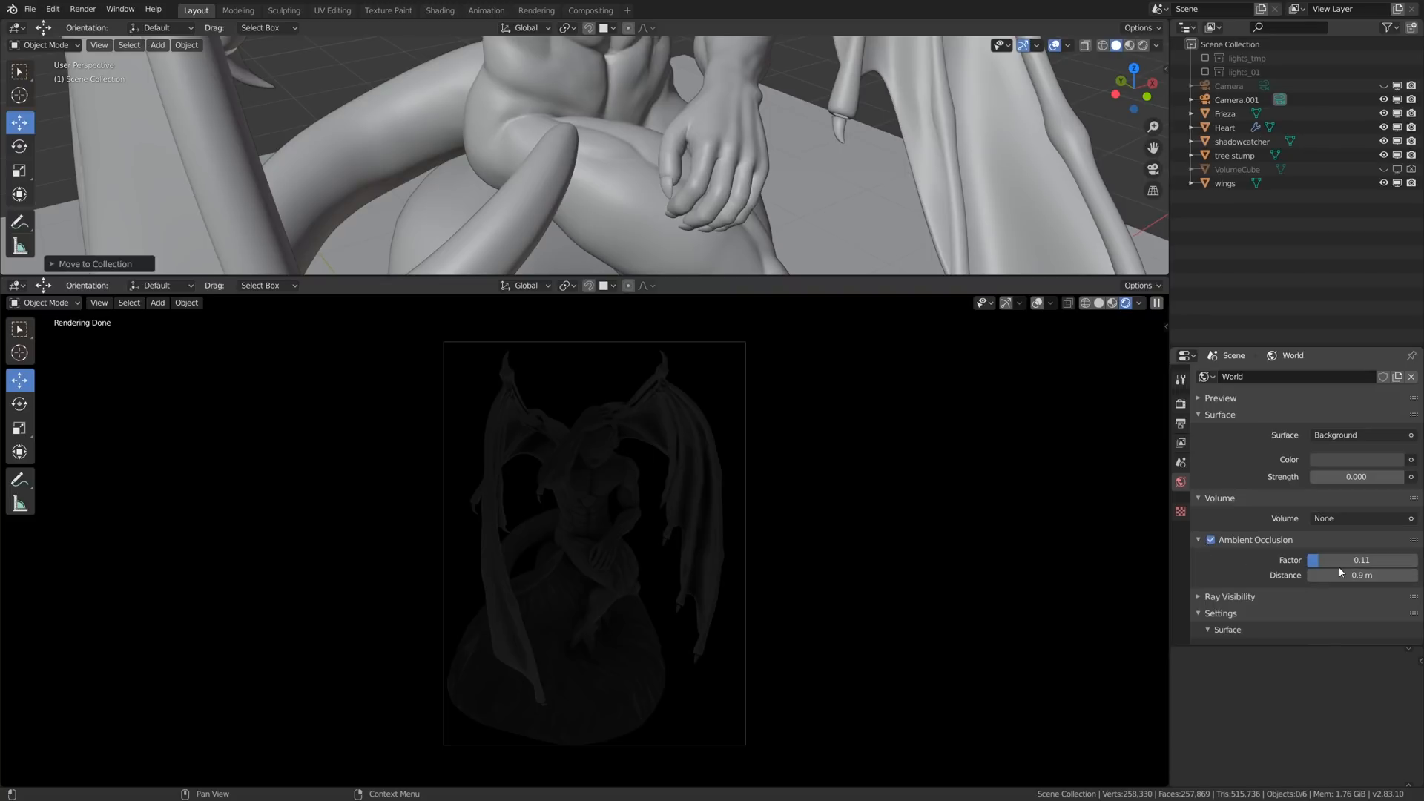
{"action": "left_click", "coordinate": [1216, 543]}
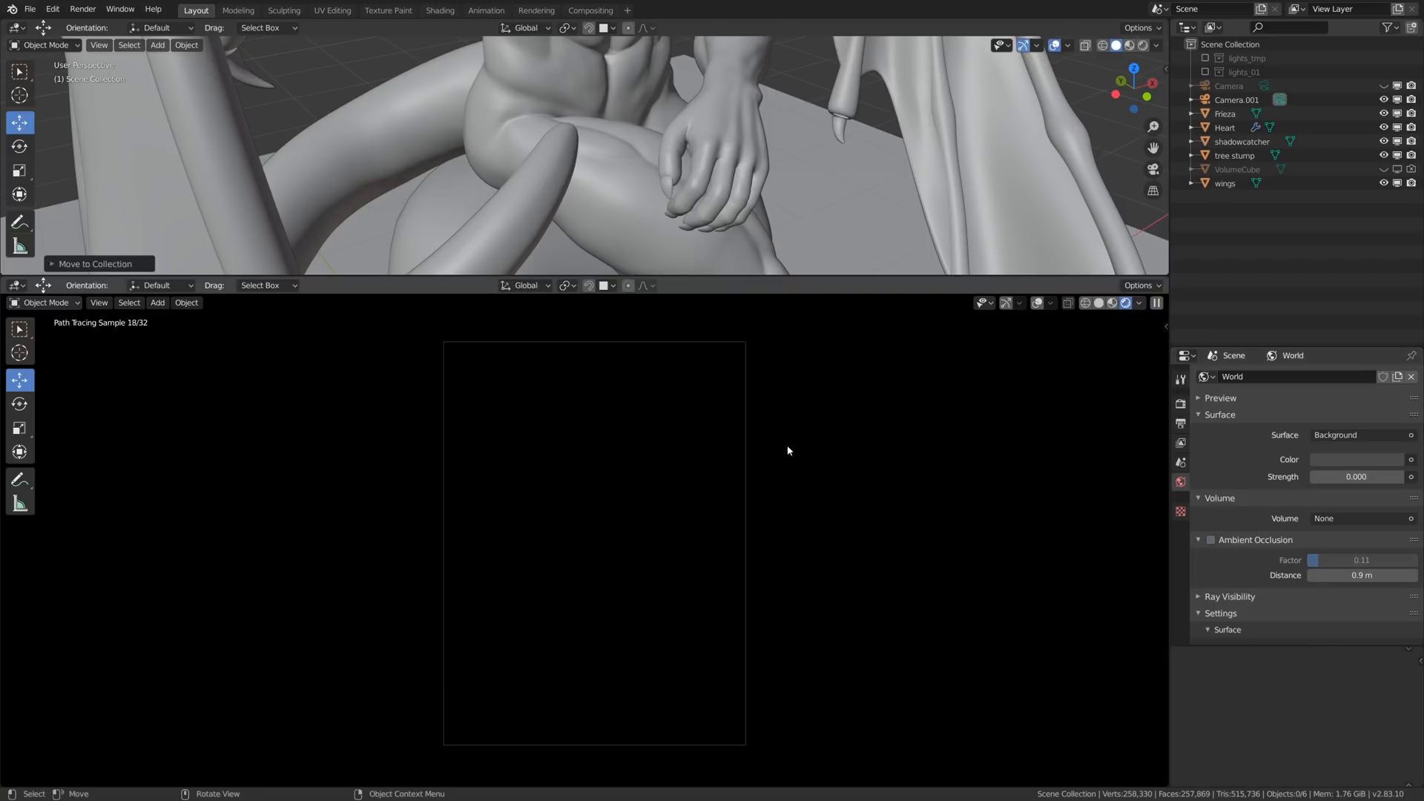
- Add an area light, raise it above the statue and scale it up to span well beyond the wings
{"action": "key", "text": "Home"}
{"action": "key", "text": "shift+a"}
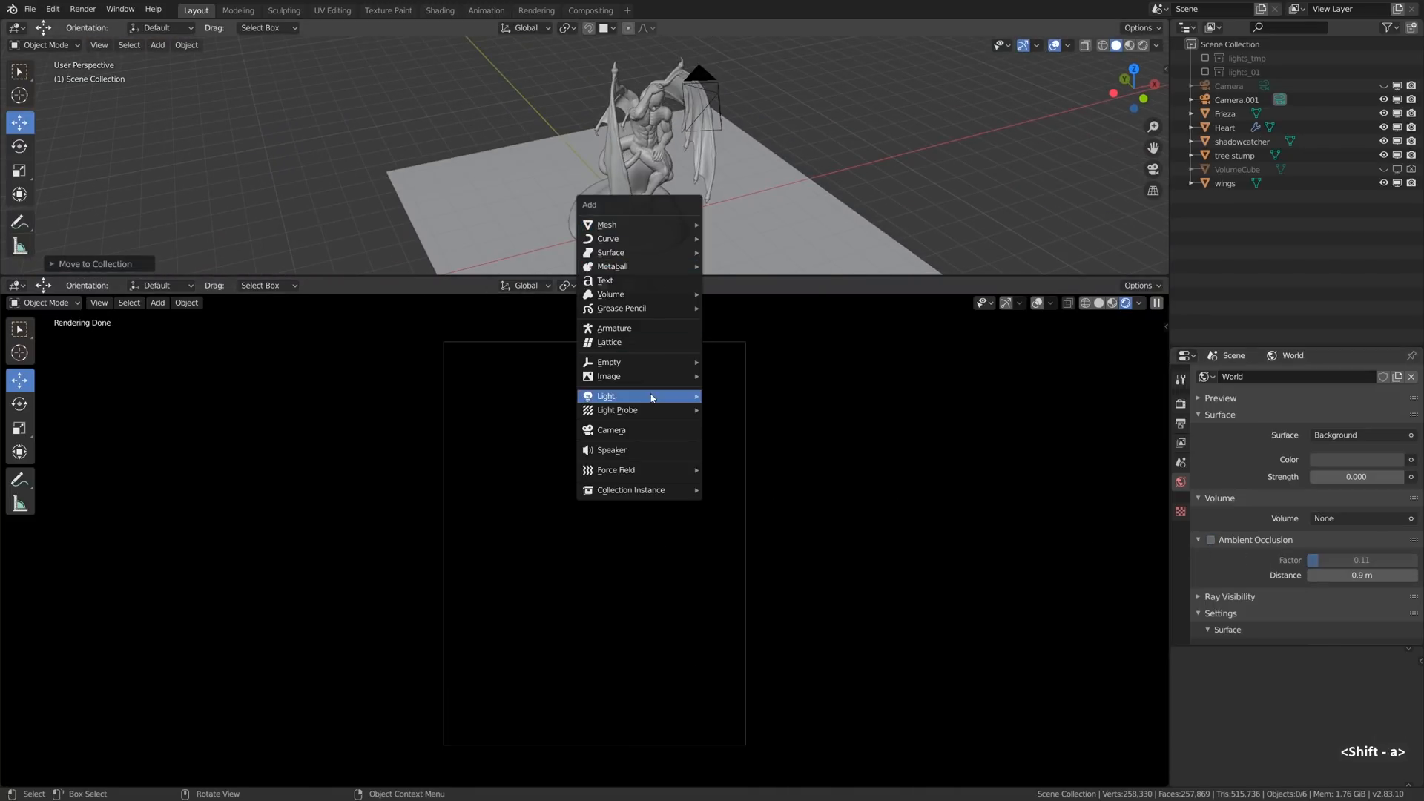
{"action": "mouse_move", "coordinate": [690, 394]}
{"action": "left_click", "coordinate": [730, 441]}
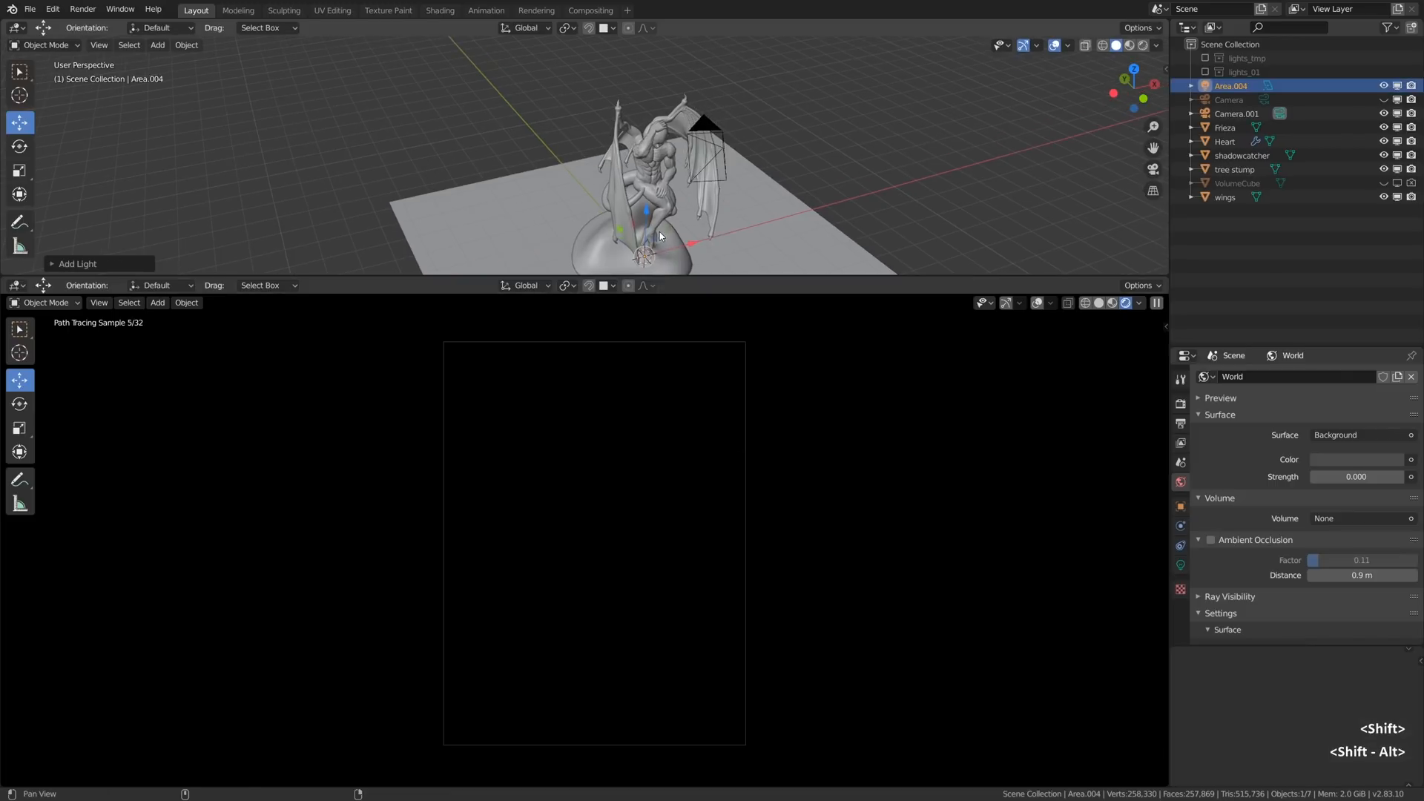
{"action": "key", "text": "g"}
{"action": "key", "text": "z"}
{"action": "left_click", "coordinate": [701, 98]}
{"action": "key", "text": "s"}
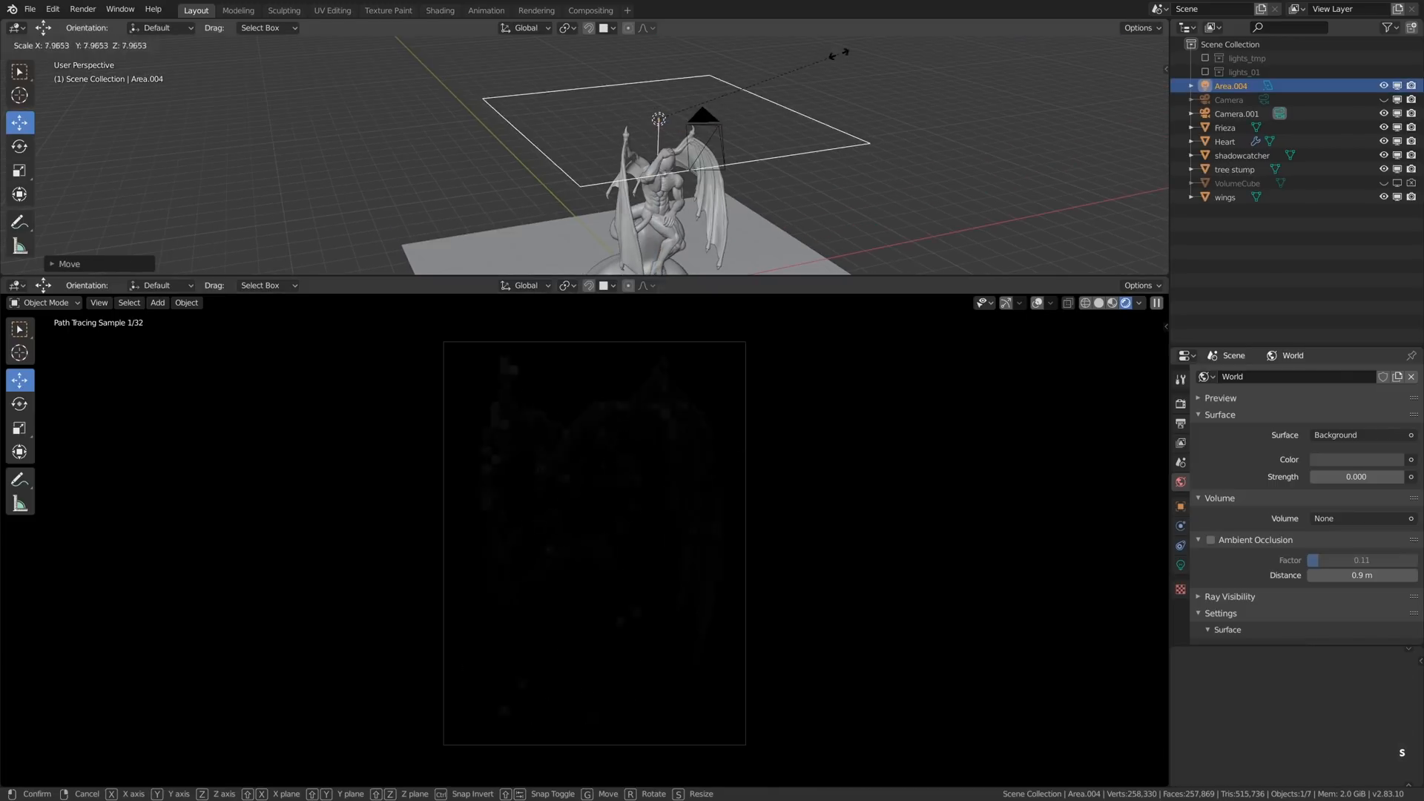
{"action": "left_click", "coordinate": [782, 161]}
{"action": "key", "text": "g"}
{"action": "left_click", "coordinate": [784, 130]}
- Set the new area light's power to about 451 W
{"action": "left_click", "coordinate": [1181, 564]}
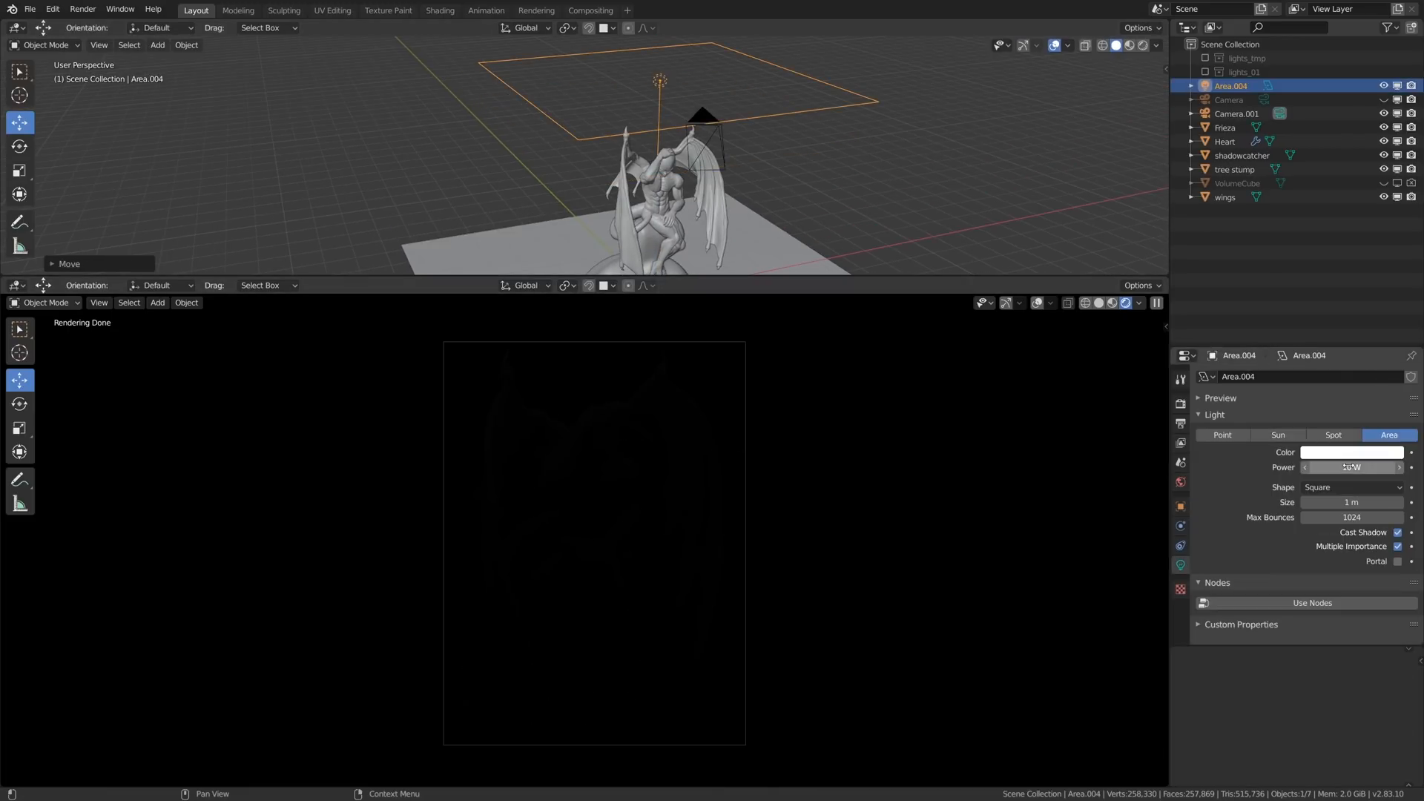
{"action": "left_click_drag", "start_coordinate": [1351, 467], "coordinate": [1380, 467]}
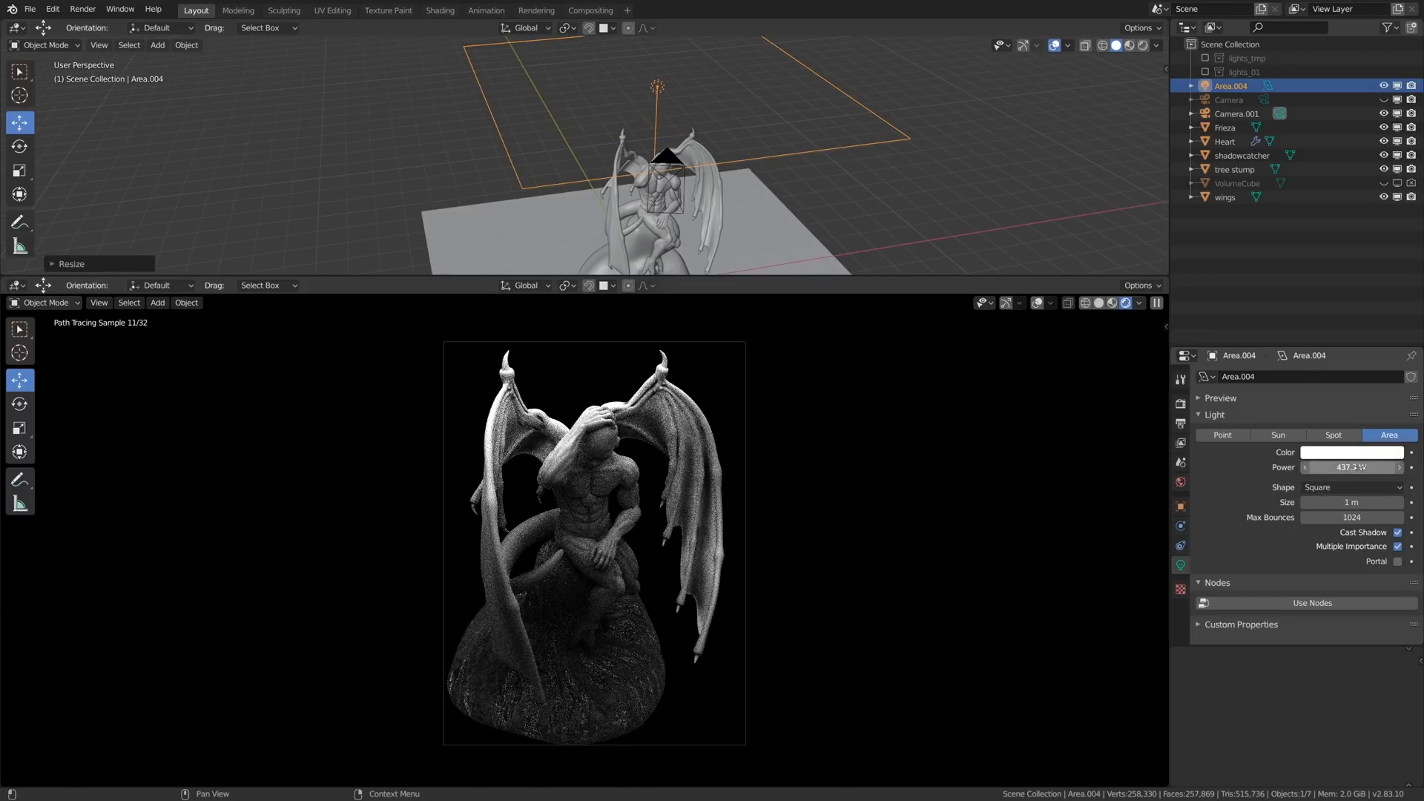
{"action": "left_click_drag", "start_coordinate": [1352, 467], "coordinate": [1372, 468]}
- Set the scene's view transform to Filmic, with exposure about -0.099 and gamma 1.000
{"action": "scroll", "coordinate": [637, 414], "scroll_direction": "up", "scroll_amount": 15}
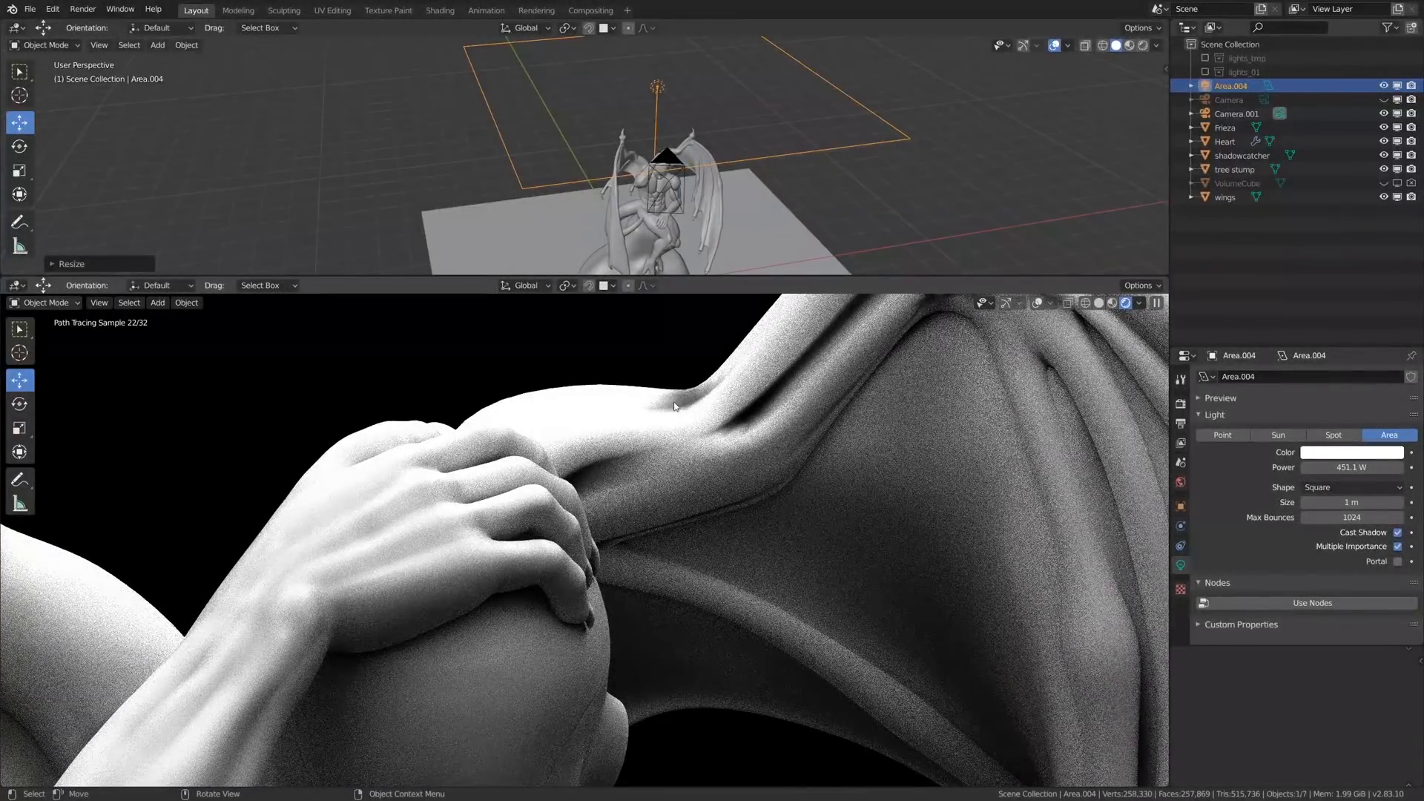
{"action": "left_click", "coordinate": [1180, 404]}
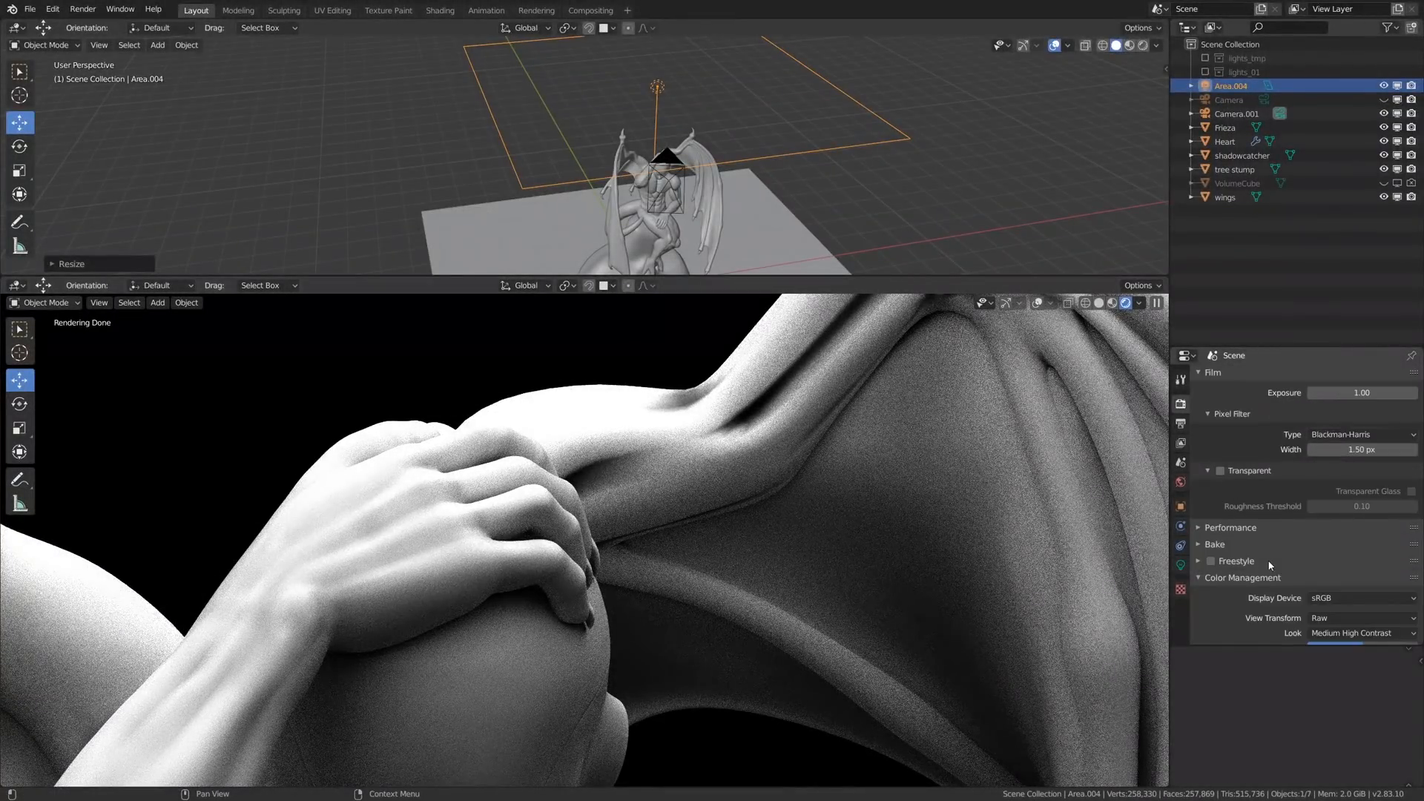
{"action": "scroll", "coordinate": [1270, 565], "scroll_direction": "down", "scroll_amount": 2}
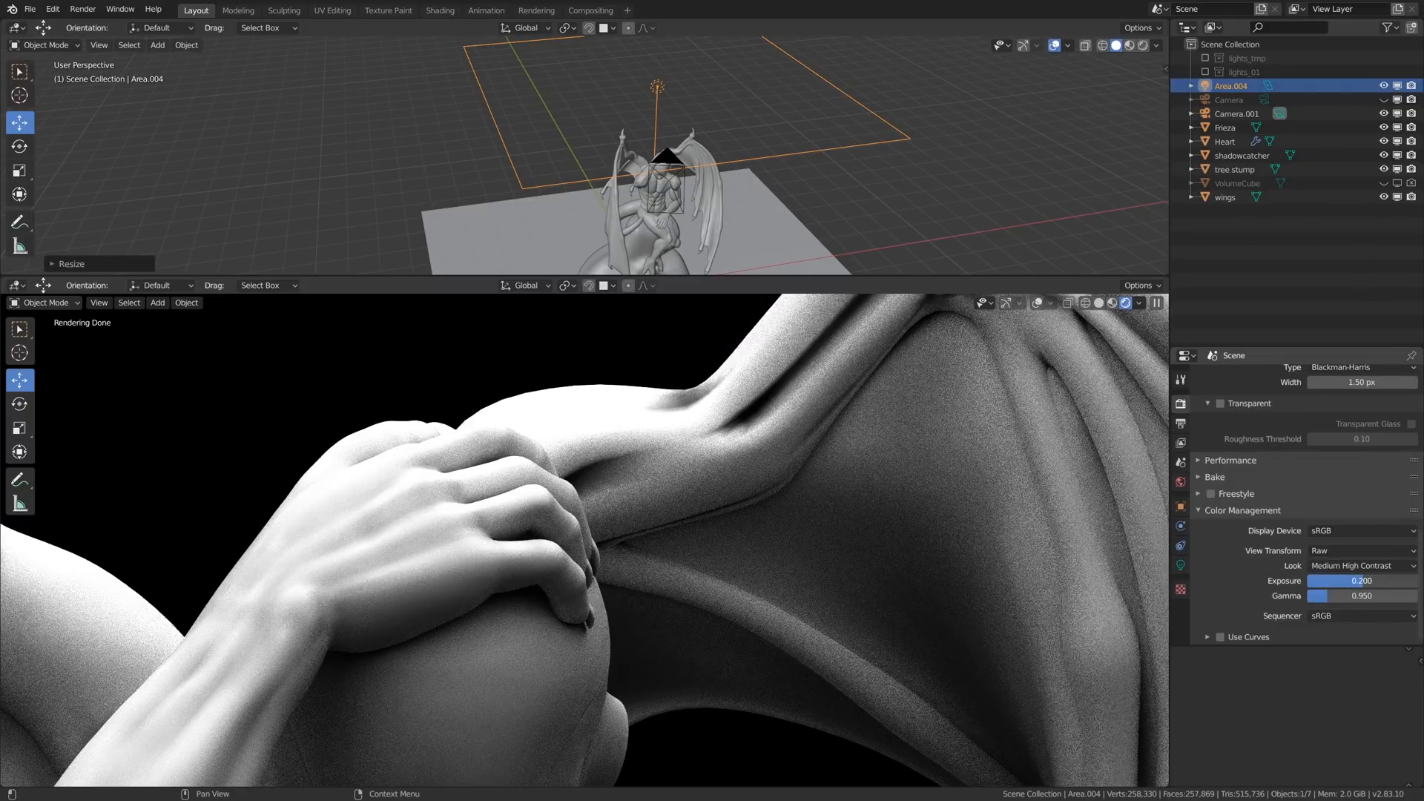
{"action": "mouse_move", "coordinate": [1362, 581]}
{"action": "left_mouse_down"}
{"action": "mouse_move", "coordinate": [1335, 580]}
{"action": "mouse_move", "coordinate": [1399, 581]}
{"action": "mouse_move", "coordinate": [1357, 581]}
{"action": "left_mouse_up"}
{"action": "left_click", "coordinate": [1349, 551]}
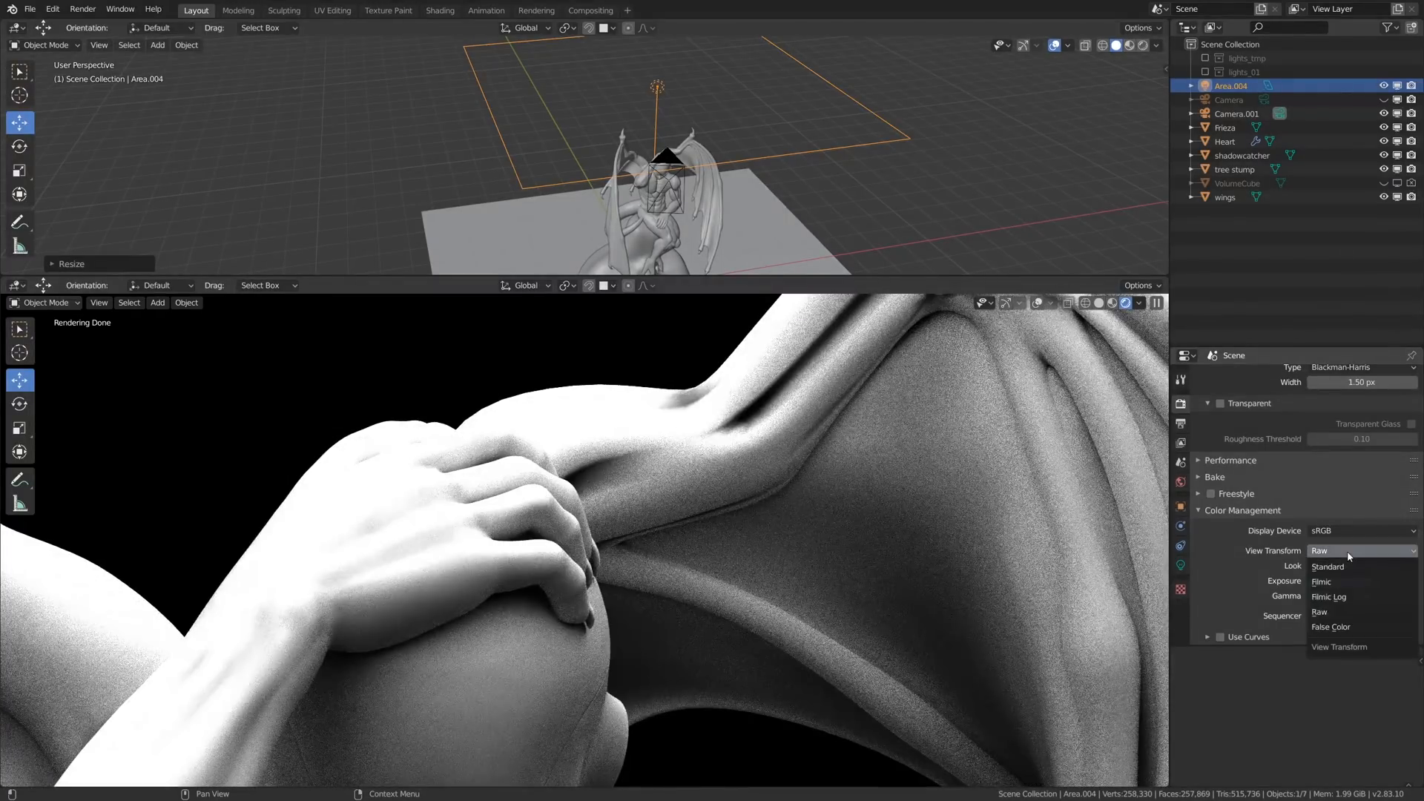
{"action": "left_click", "coordinate": [1340, 582]}
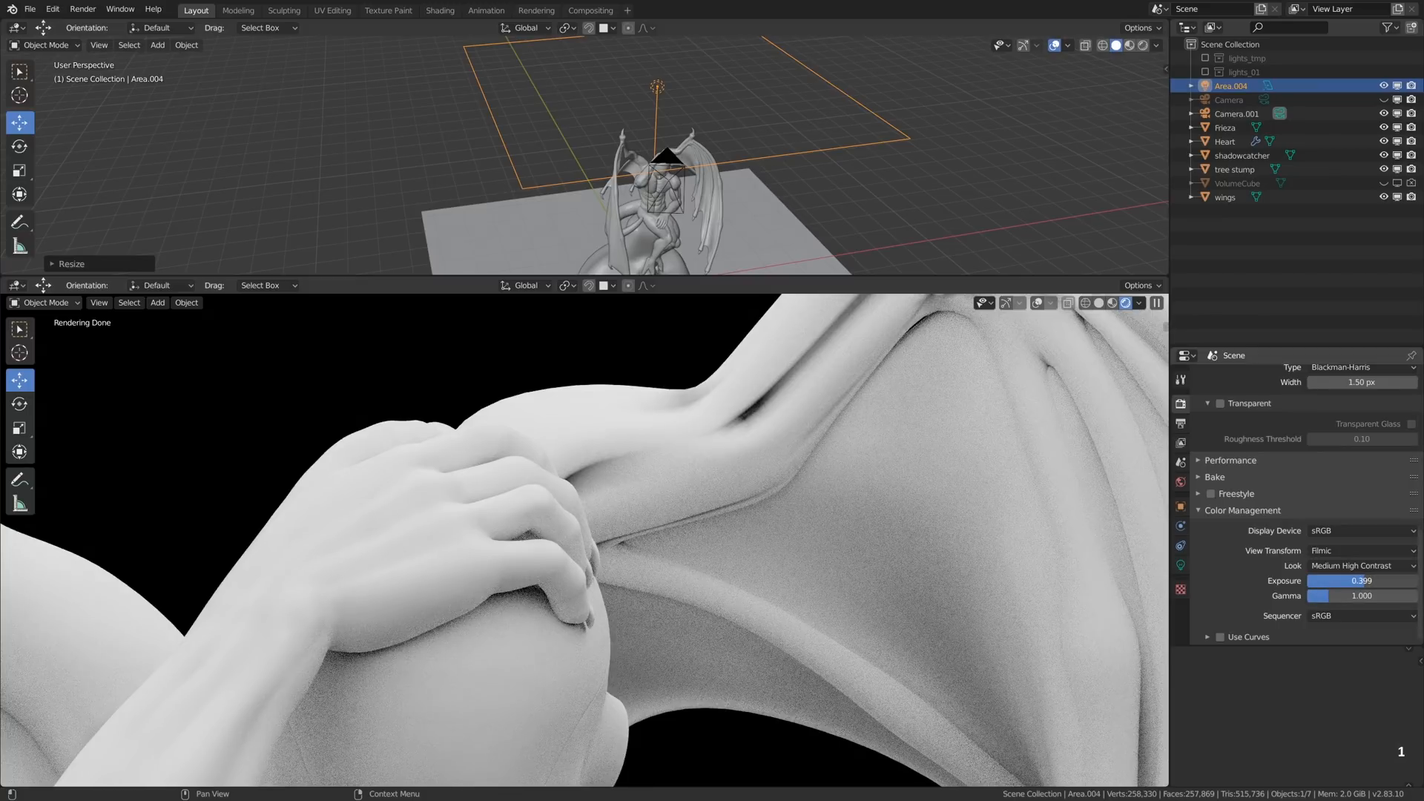
{"action": "left_click_drag", "start_coordinate": [1362, 580], "coordinate": [1339, 580]}
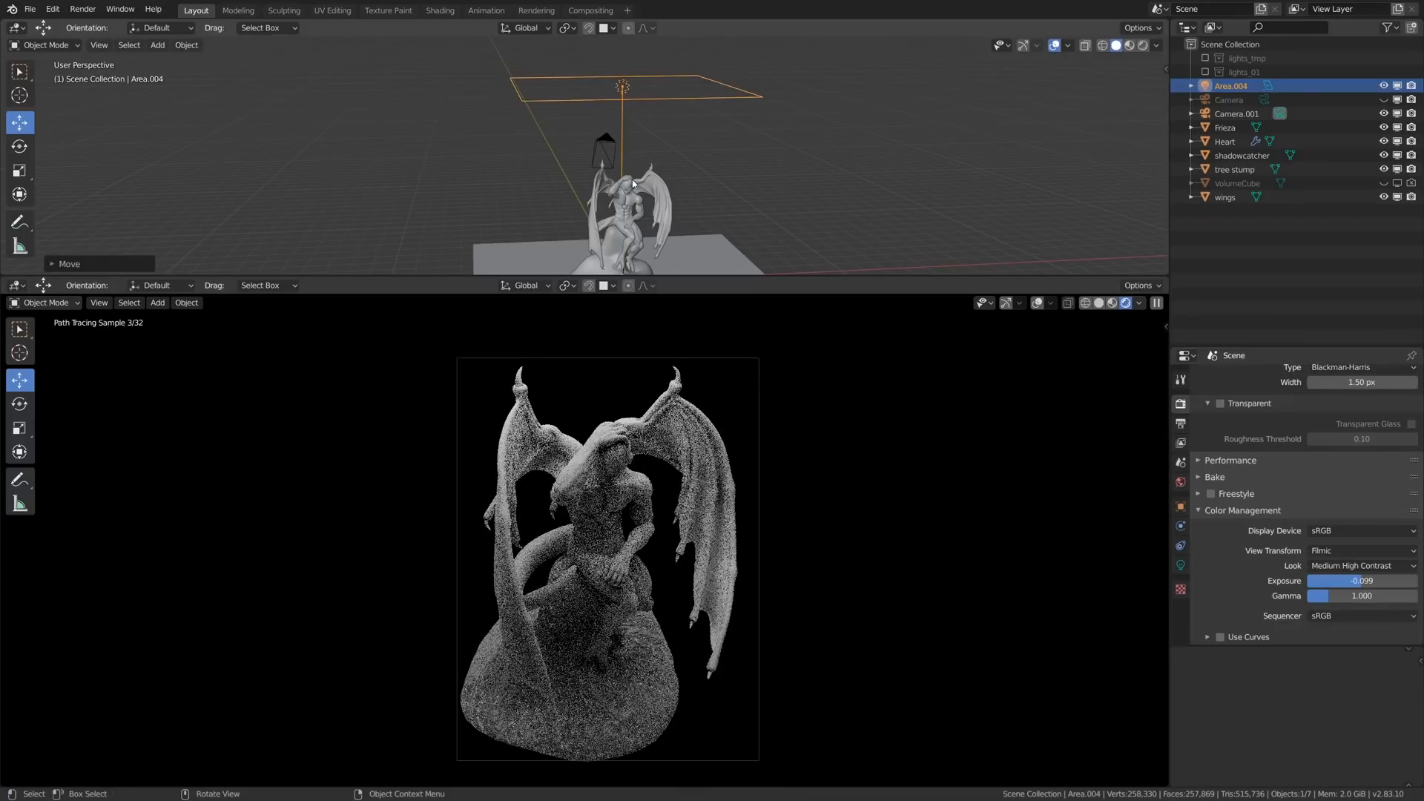
- Add a cube, resize it into a long block and place it between the area light and one wing as a light blocker
{"action": "scroll", "coordinate": [633, 183], "scroll_direction": "up", "scroll_amount": 3}
{"action": "key", "text": "shift+a"}
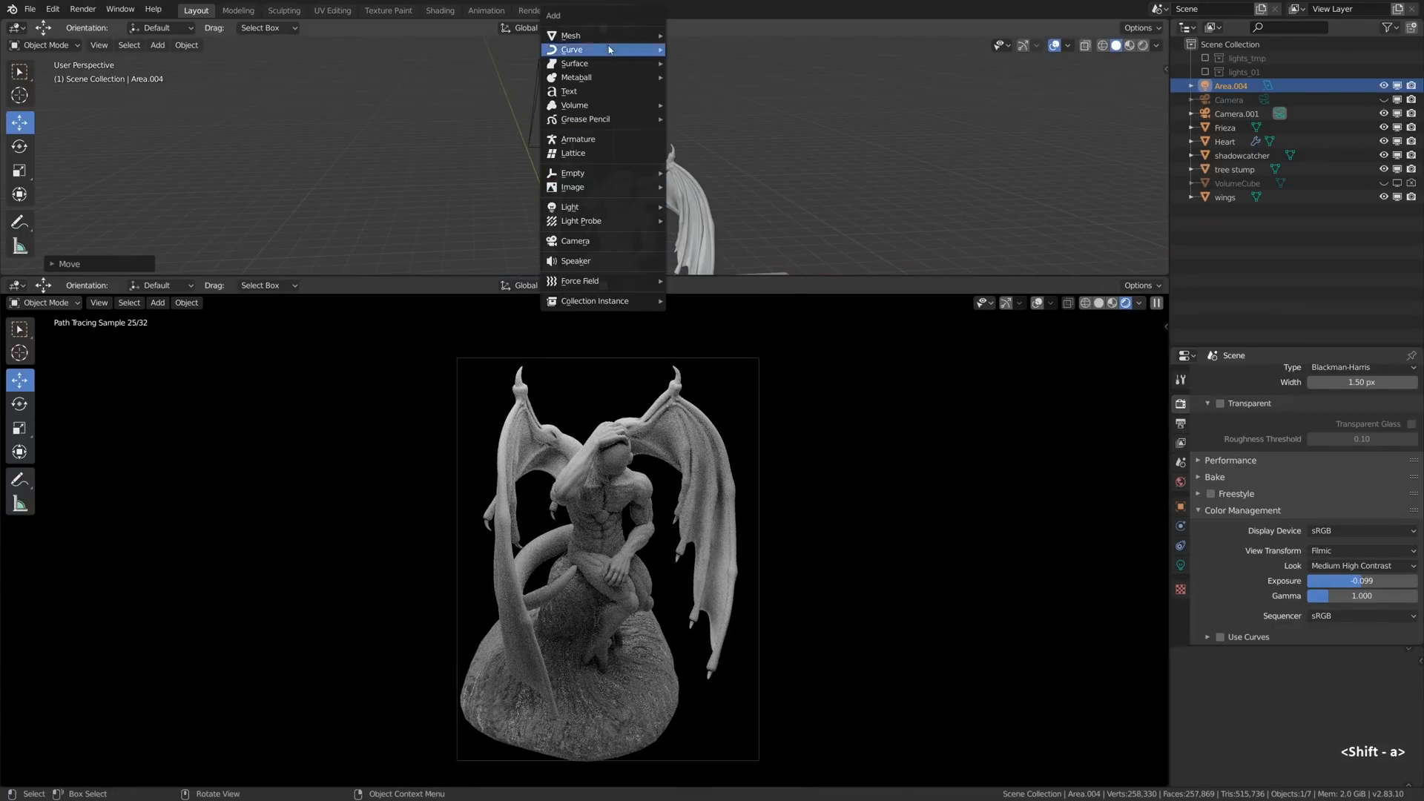
{"action": "mouse_move", "coordinate": [638, 43]}
{"action": "left_click", "coordinate": [691, 50]}
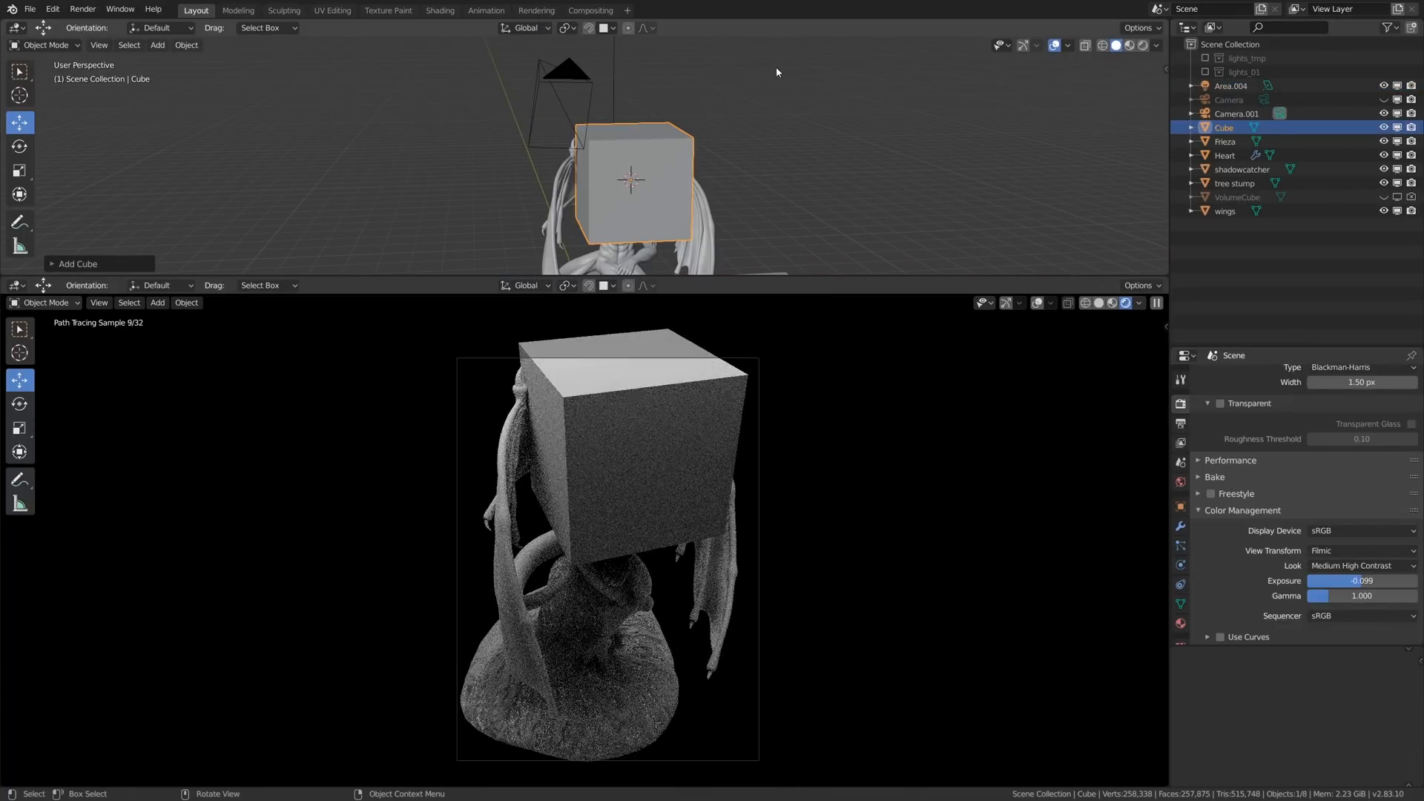
{"action": "key", "text": "s"}
{"action": "left_click", "coordinate": [693, 127]}
{"action": "key", "text": "g"}
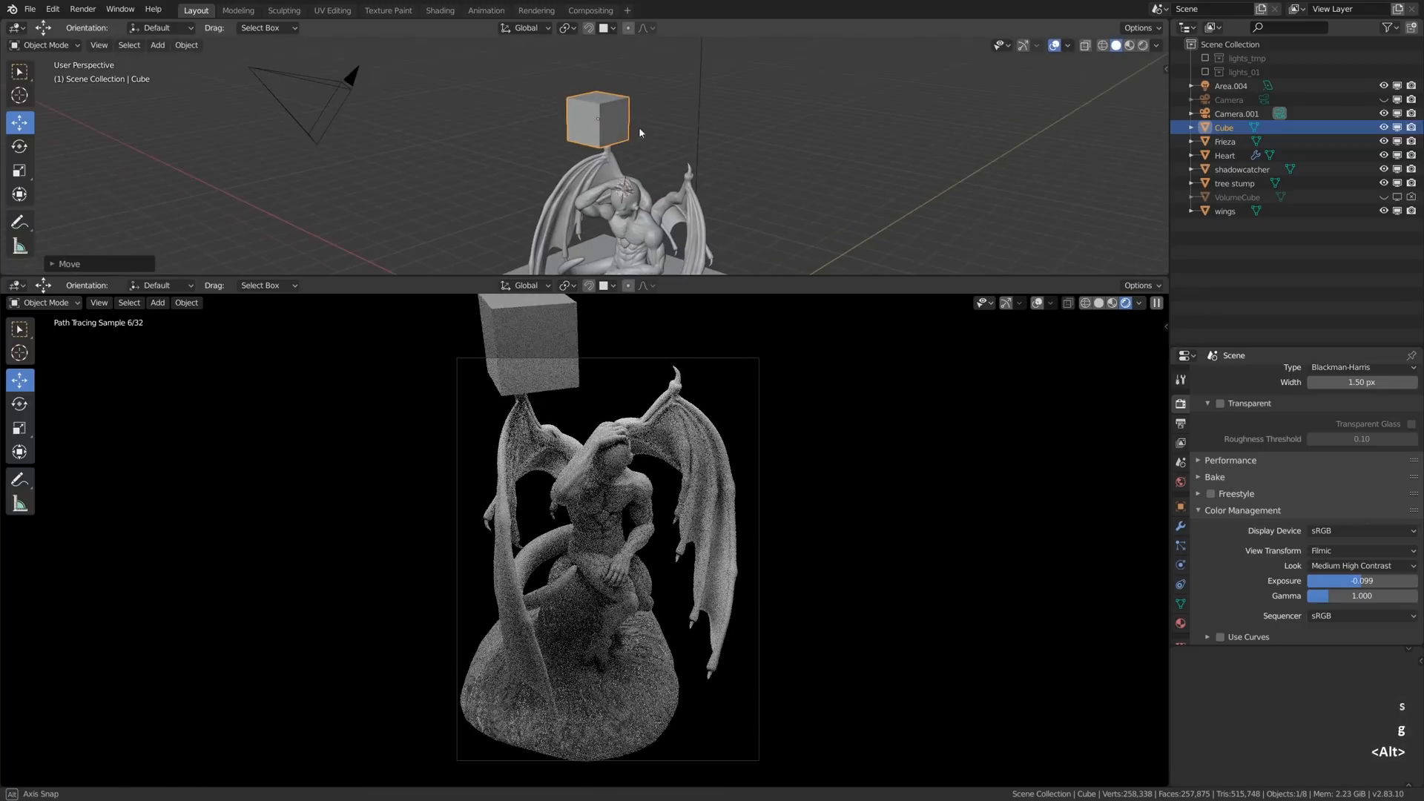
{"action": "left_click", "coordinate": [638, 127]}
{"action": "key", "text": "g"}
{"action": "left_click", "coordinate": [704, 438]}
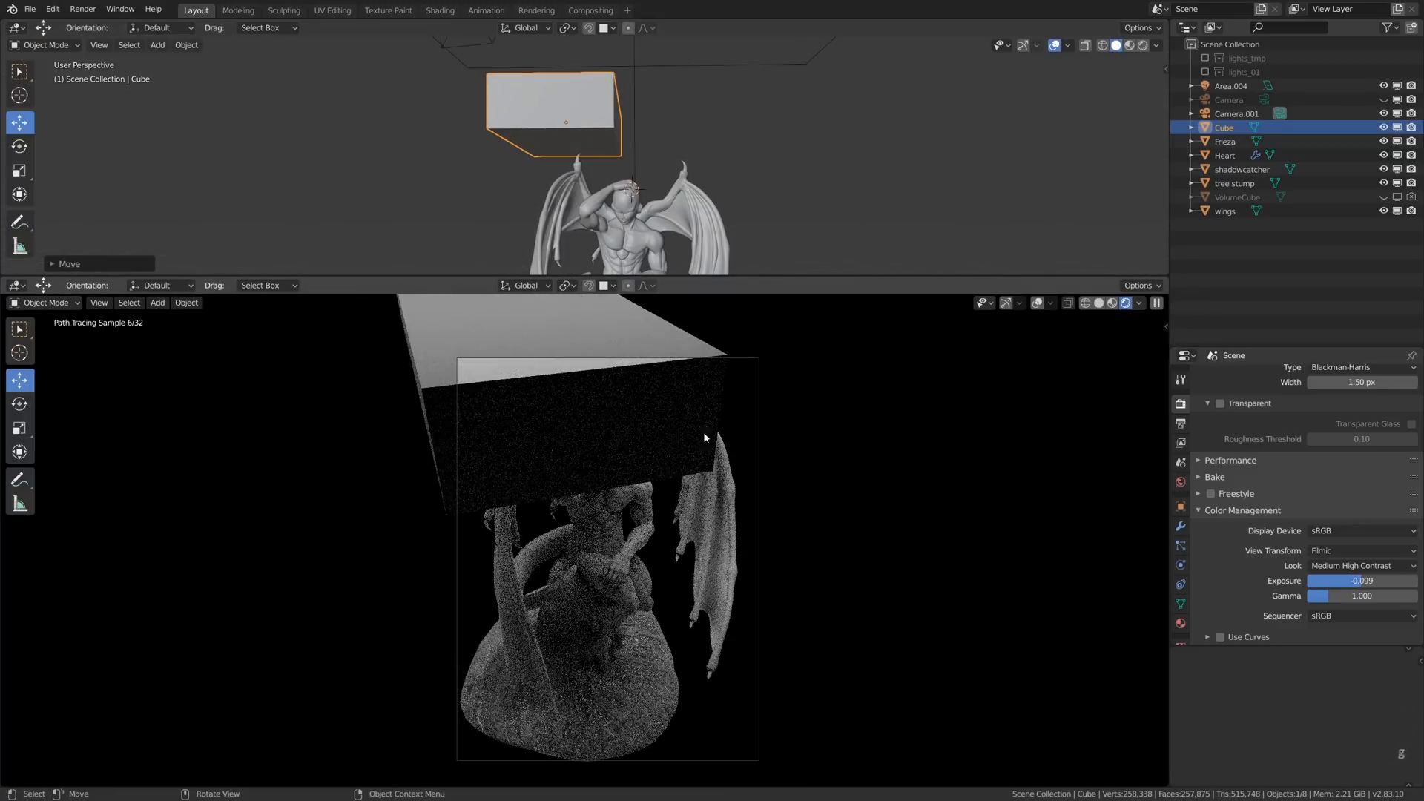
- Disable the block's Camera ray visibility while keeping its other ray types enabled
{"action": "left_click", "coordinate": [1181, 508]}
{"action": "scroll", "coordinate": [1220, 522], "scroll_direction": "down", "scroll_amount": 6}
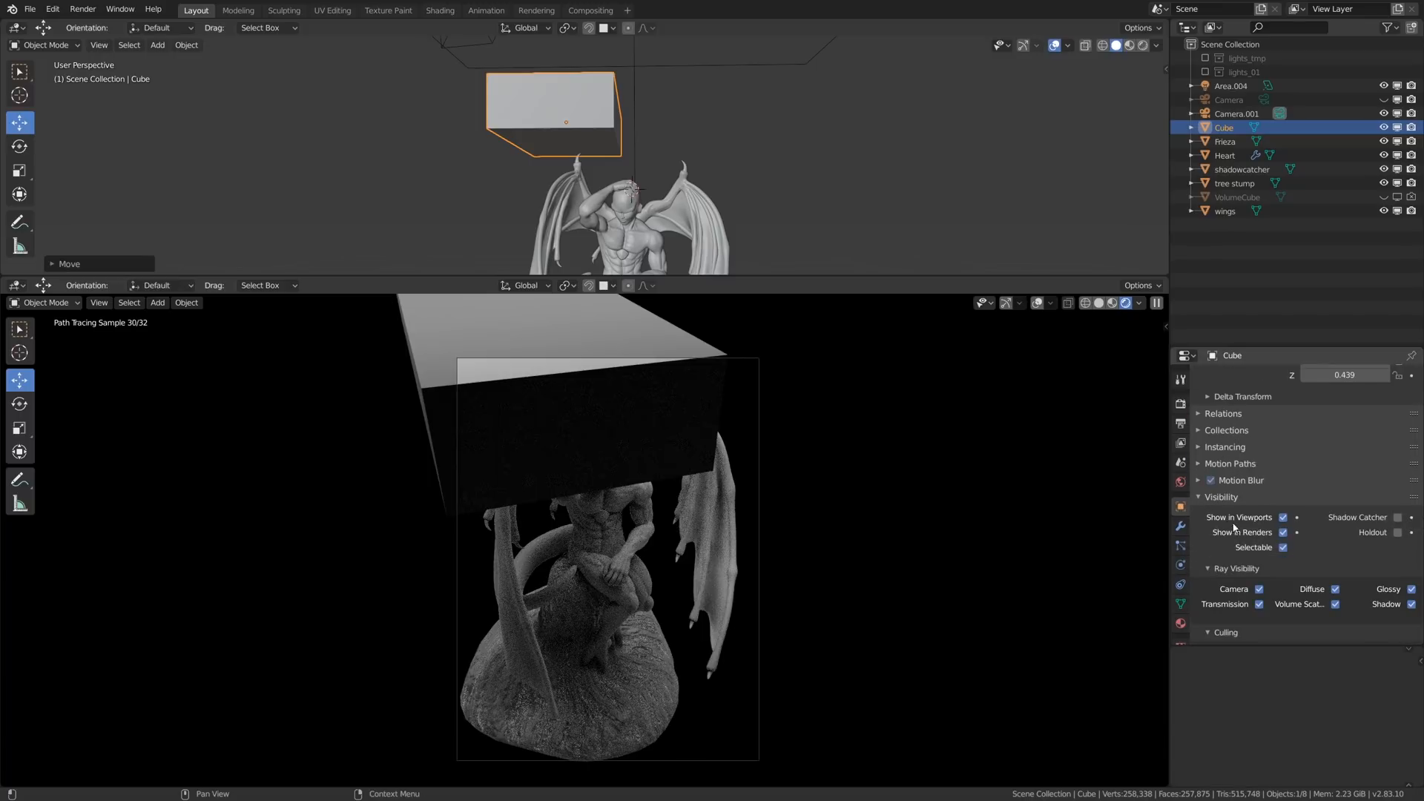
{"action": "left_click", "coordinate": [1261, 567], "text": "alt"}
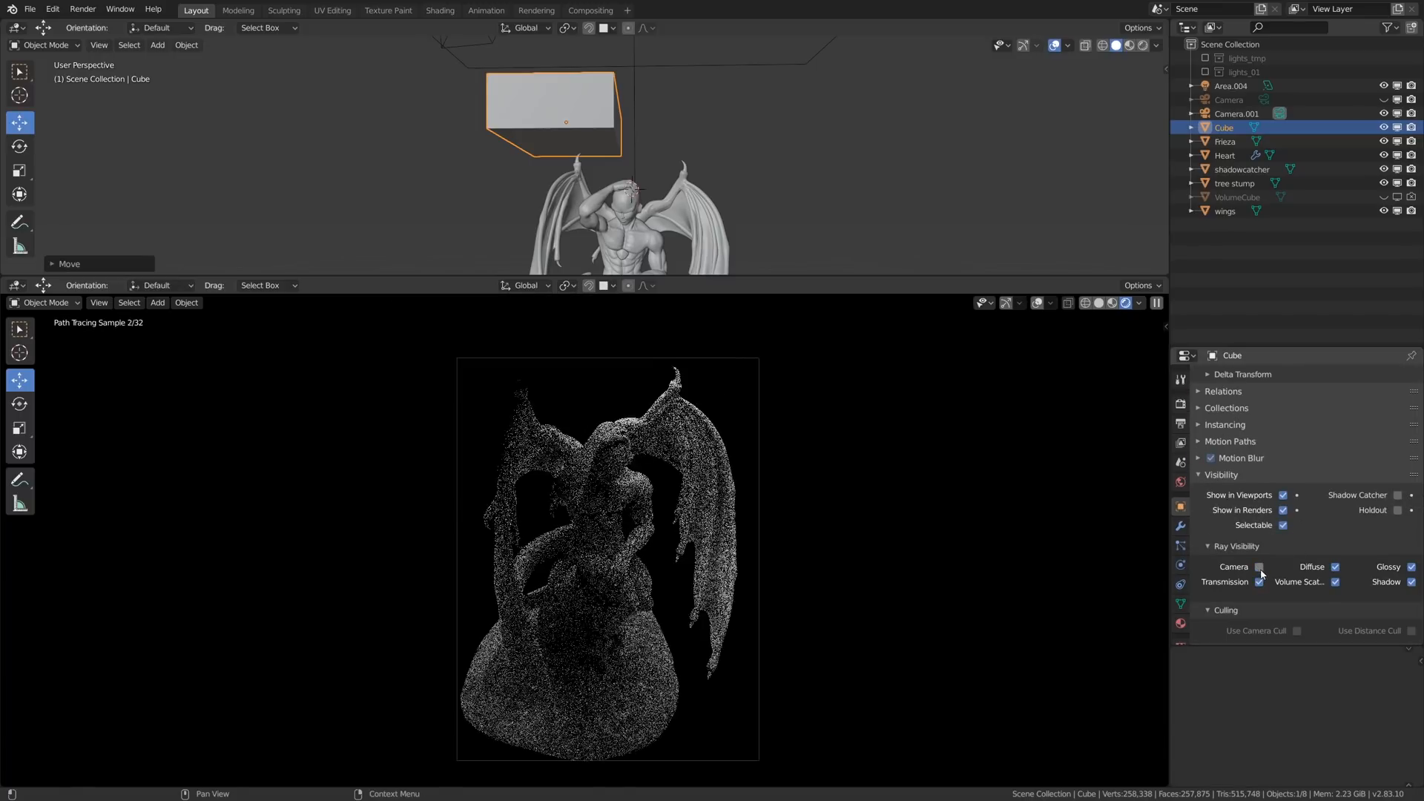
- Duplicate the block and place the copy about 2.8 m along X, above the statue's other wing
{"action": "left_click", "coordinate": [1181, 403]}
{"action": "key", "text": "shift+d"}
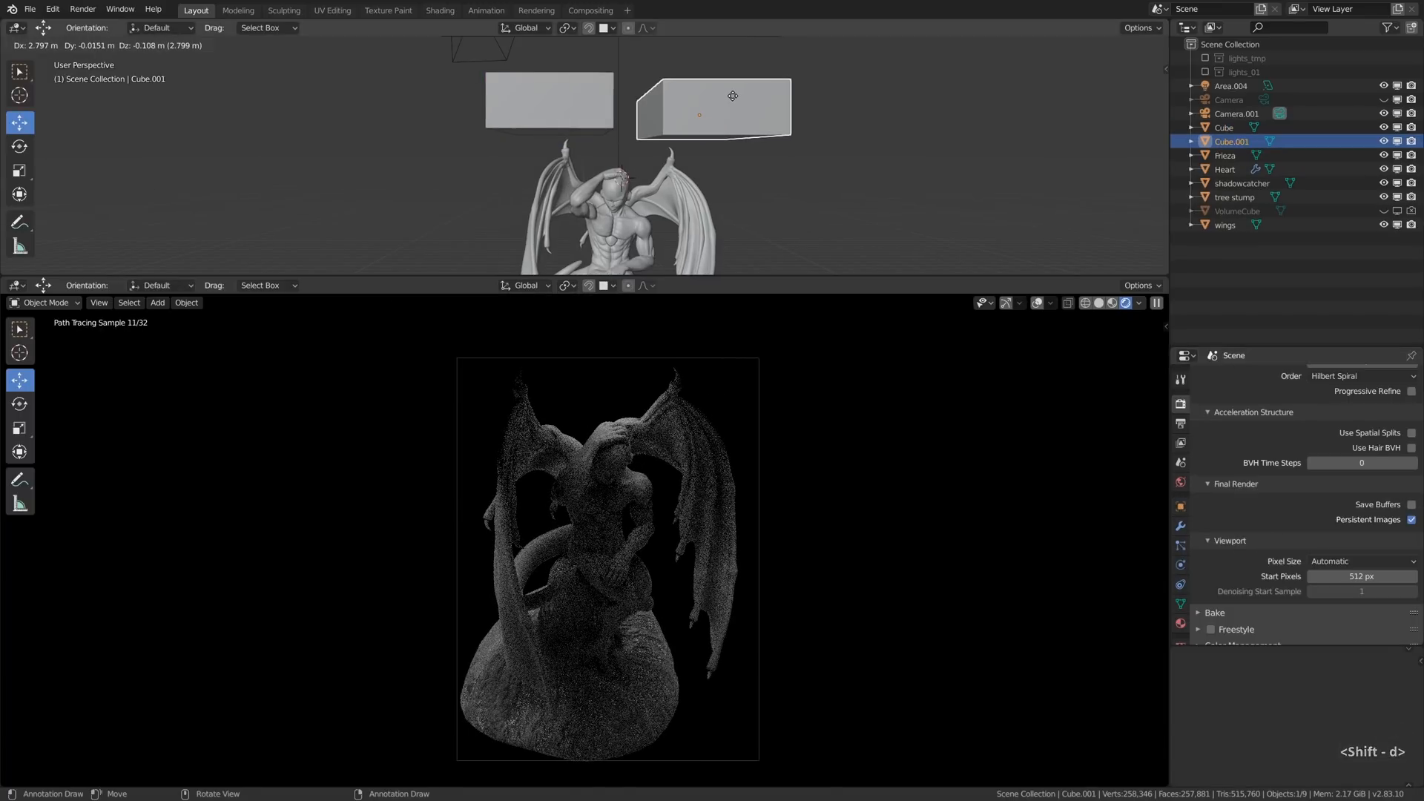
{"action": "left_click", "coordinate": [733, 96]}
{"action": "middle_click_drag", "start_coordinate": [719, 98], "coordinate": [713, 109]}
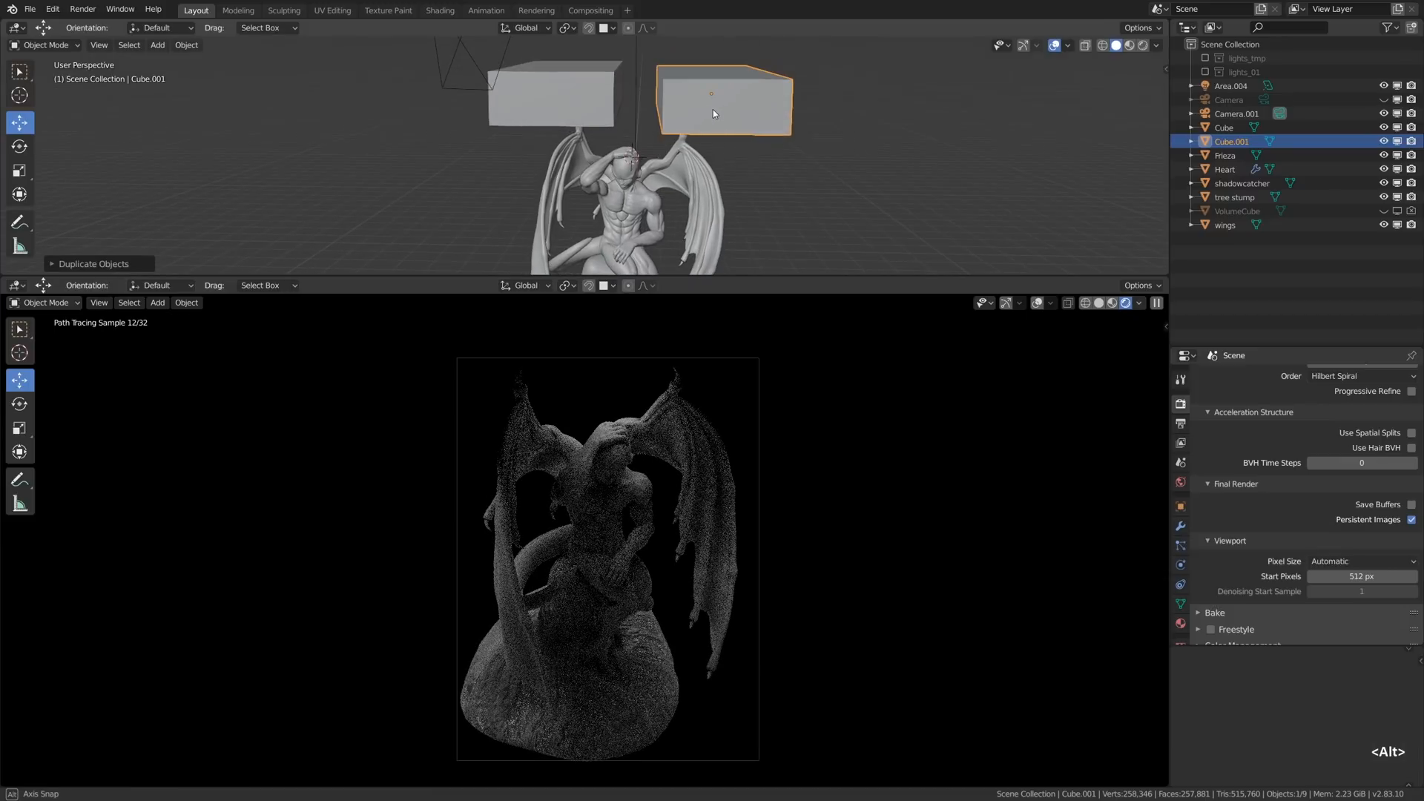
- Scale down the area light above the two blocks to narrow the light reaching the statue
{"action": "scroll", "coordinate": [713, 112], "scroll_direction": "down", "scroll_amount": 6}
{"action": "left_click", "coordinate": [715, 72]}
{"action": "key", "text": "s"}
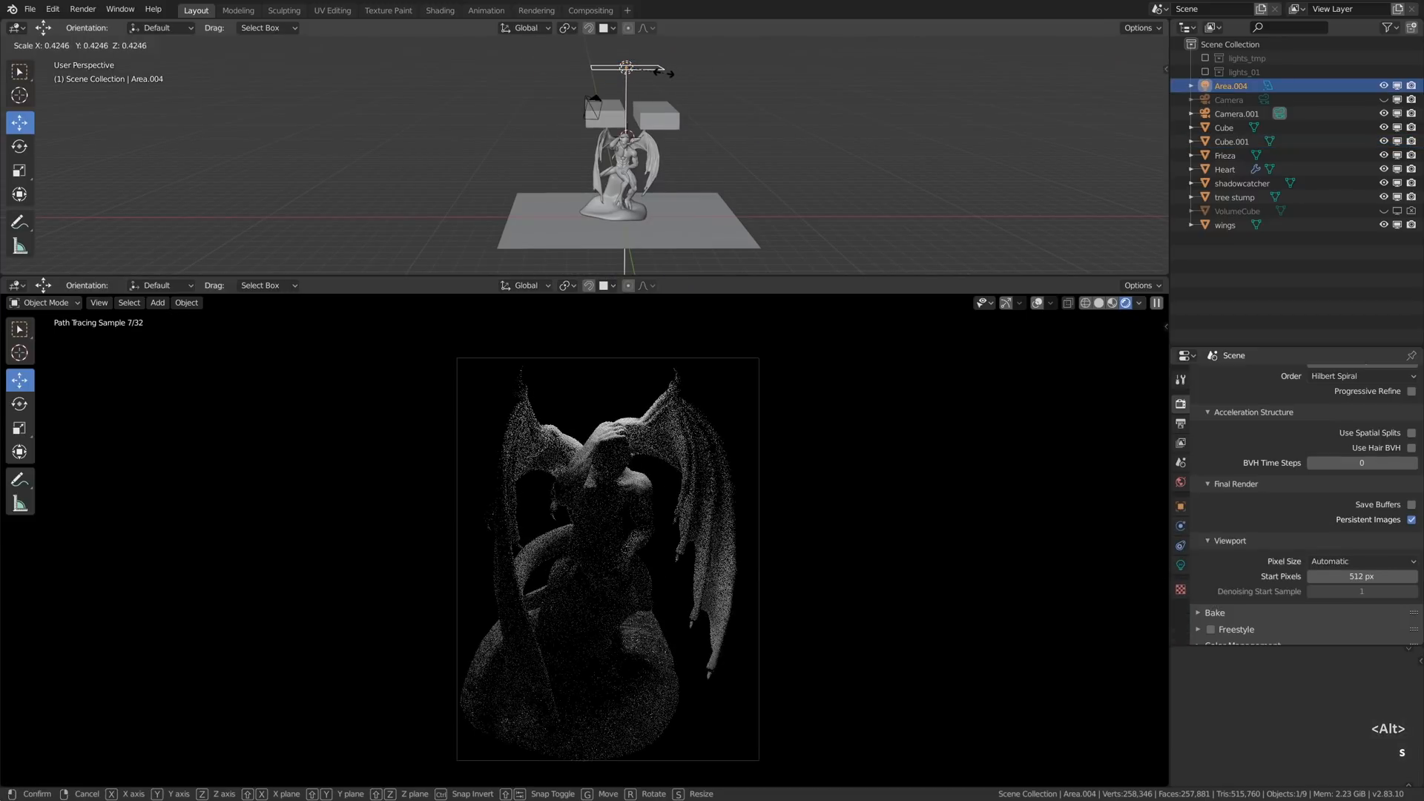
{"action": "right_click", "coordinate": [664, 73]}
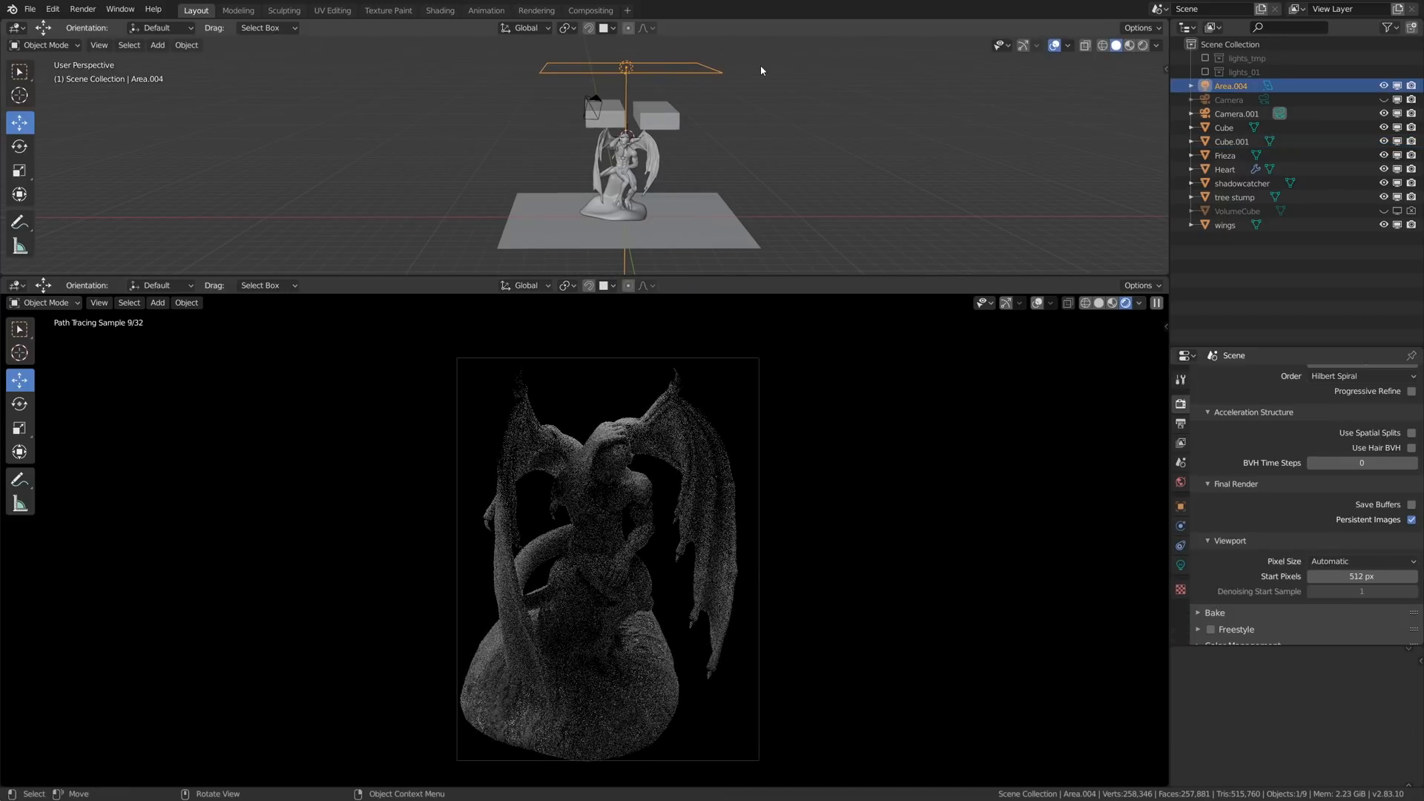
{"action": "key", "text": "s"}
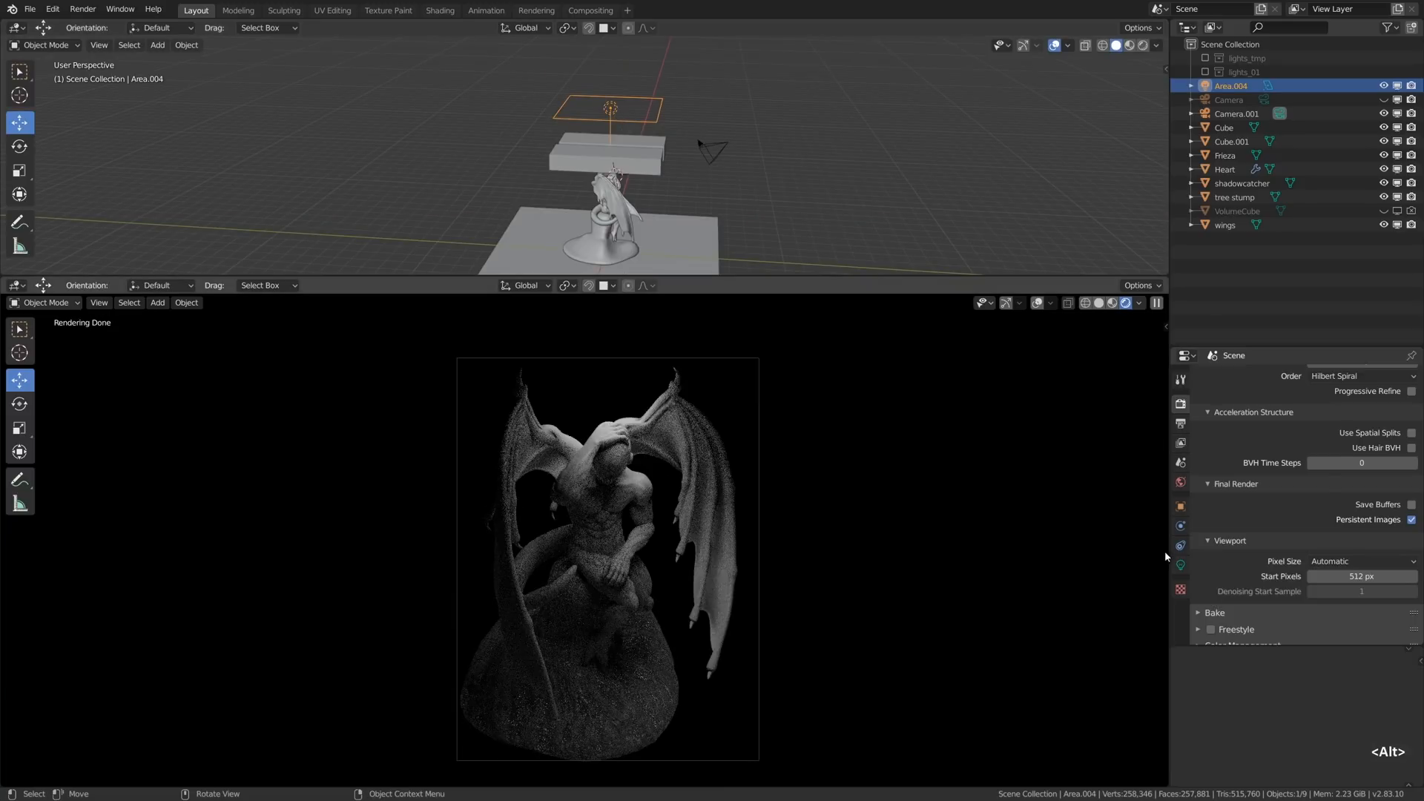
- Tint the area light pale cyan with hue 0.449, saturation 0.085 and value 1.000
{"action": "left_click", "coordinate": [1180, 566]}
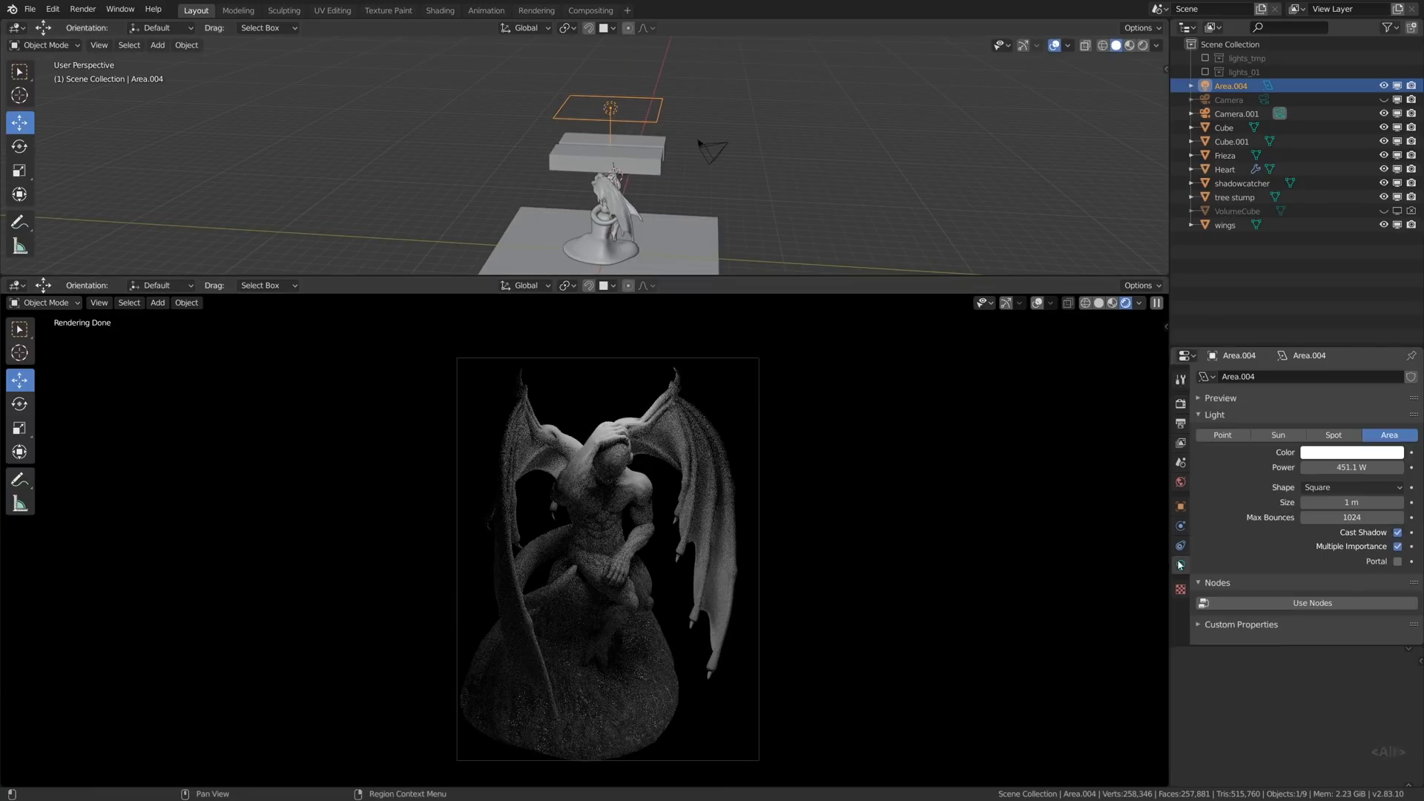
{"action": "left_click", "coordinate": [1333, 453]}
{"action": "left_click", "coordinate": [1332, 318]}
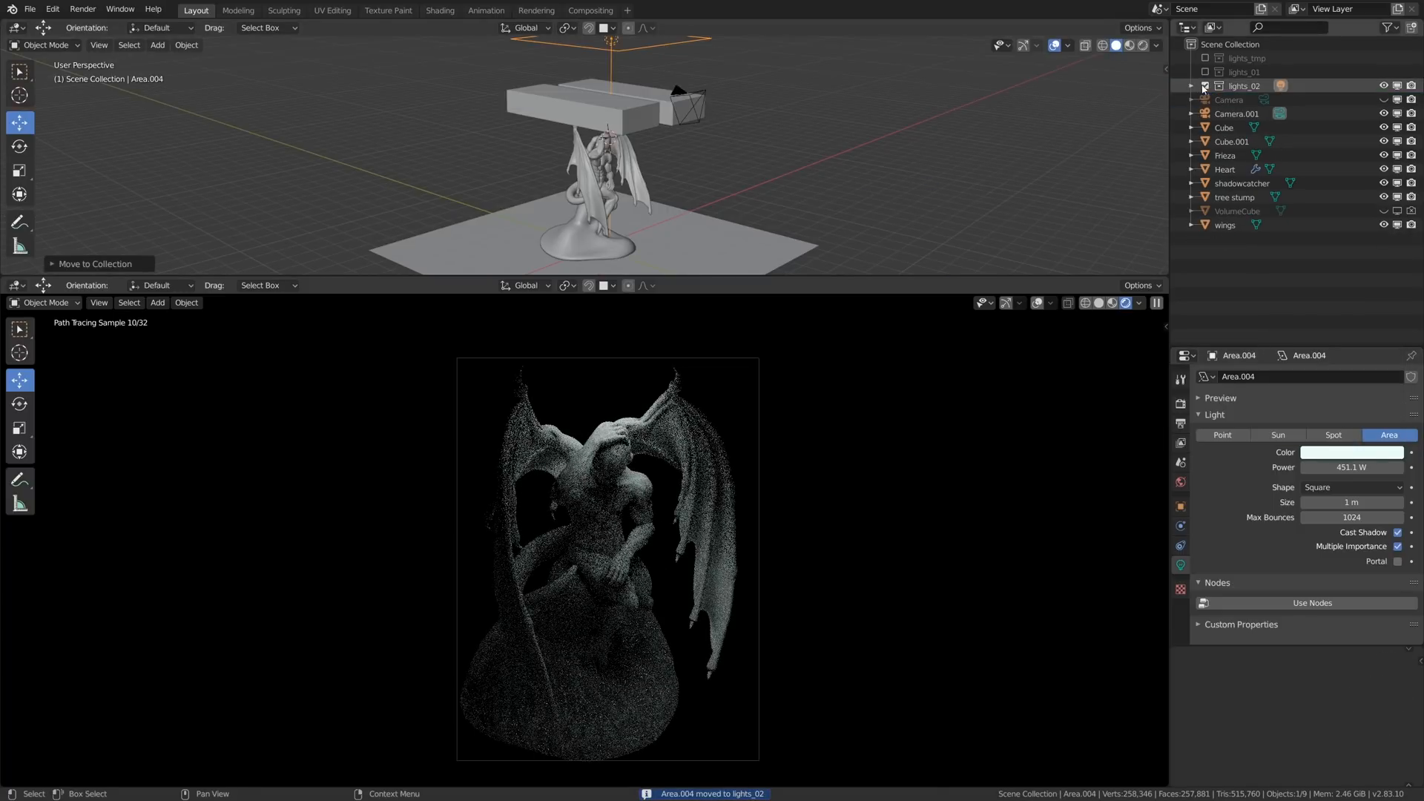
- Move the area light into the lights_02 collection, exclude that collection and enable lights_01 instead
{"action": "left_click", "coordinate": [1205, 86]}
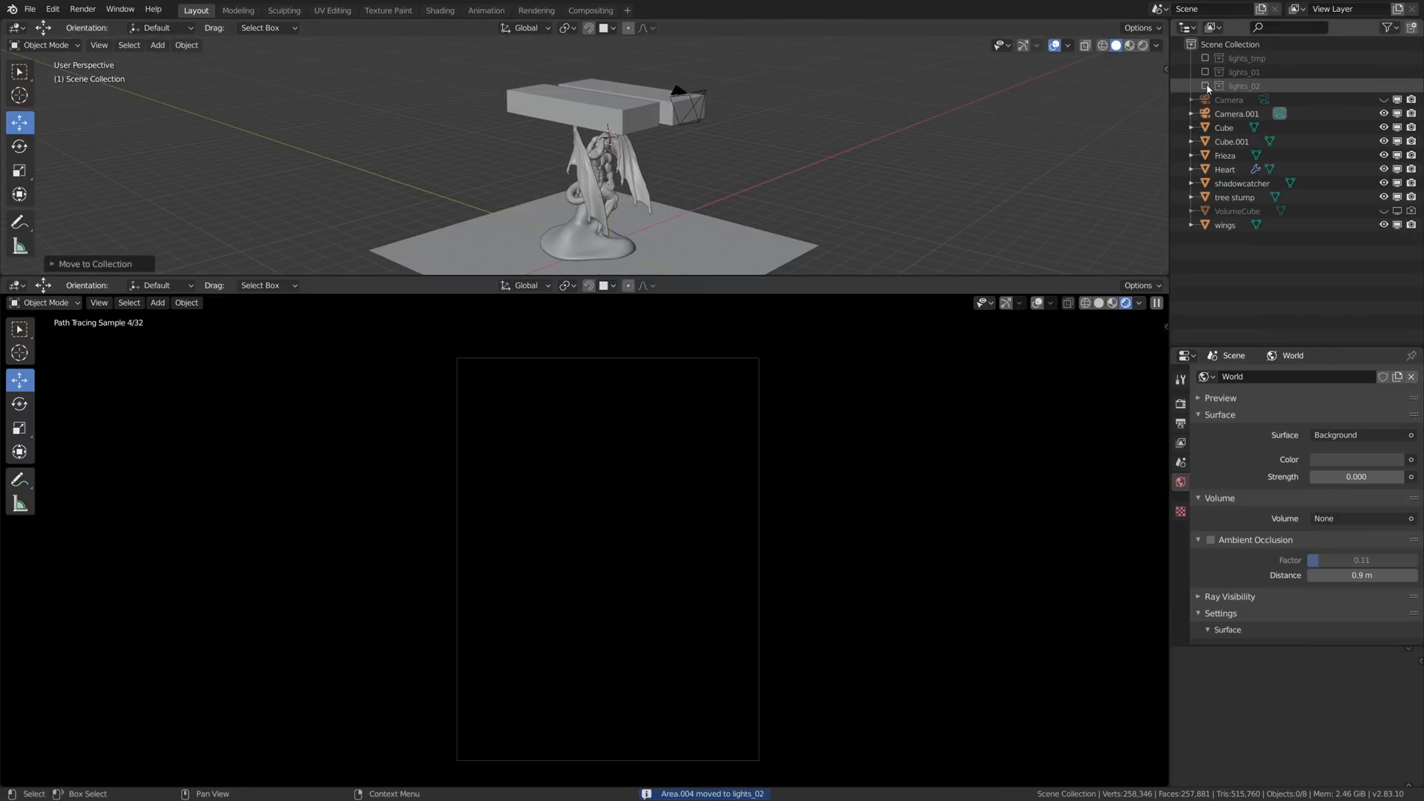
{"action": "left_click", "coordinate": [1206, 73]}
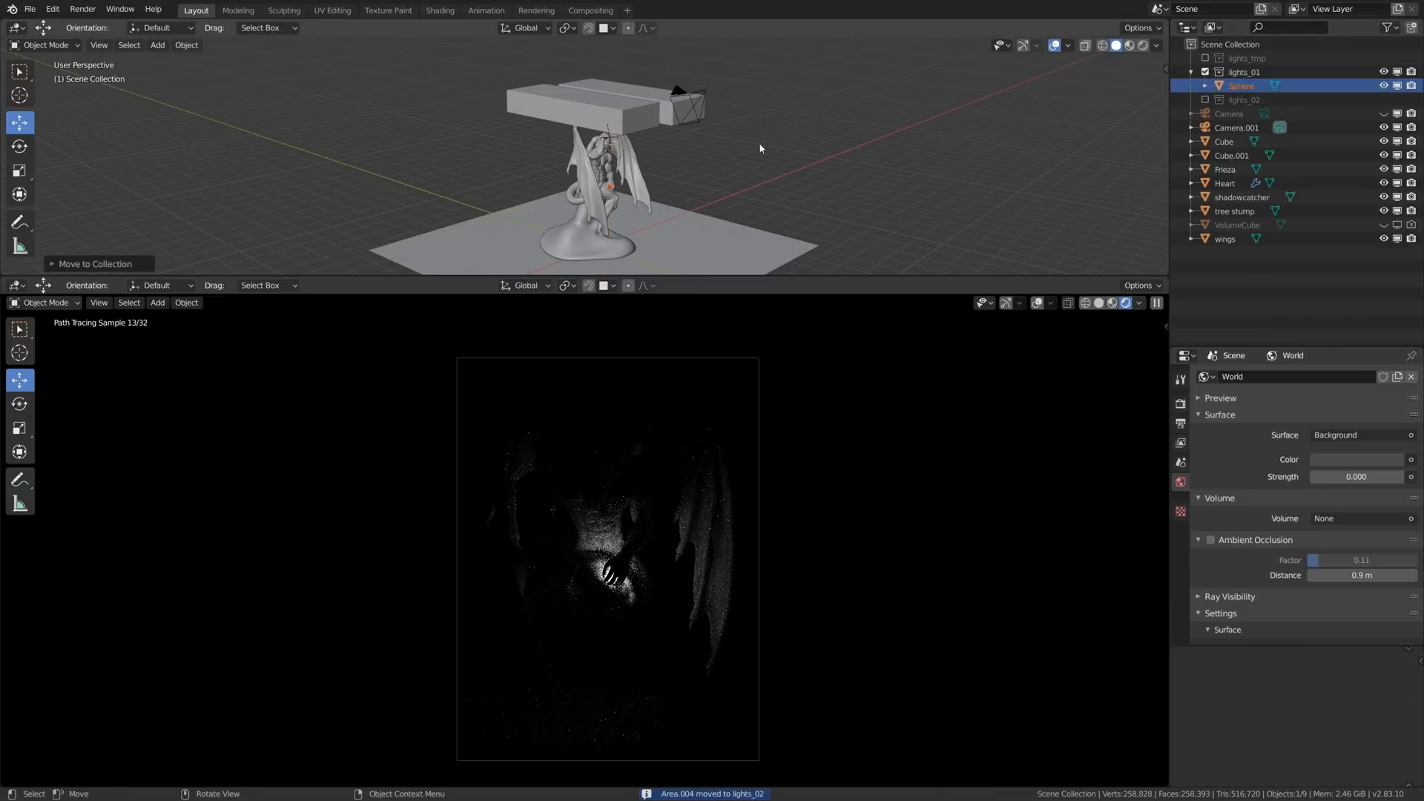
- Tint the emission of the sphere in the statue's hand light pink with hue 0.997 and saturation 0.316
{"action": "scroll", "coordinate": [617, 192], "scroll_direction": "up", "scroll_amount": 3}
{"action": "scroll", "coordinate": [598, 190], "scroll_direction": "up", "scroll_amount": 9}
{"action": "middle_click_drag", "start_coordinate": [638, 185], "coordinate": [605, 189]}
{"action": "left_click", "coordinate": [623, 204]}
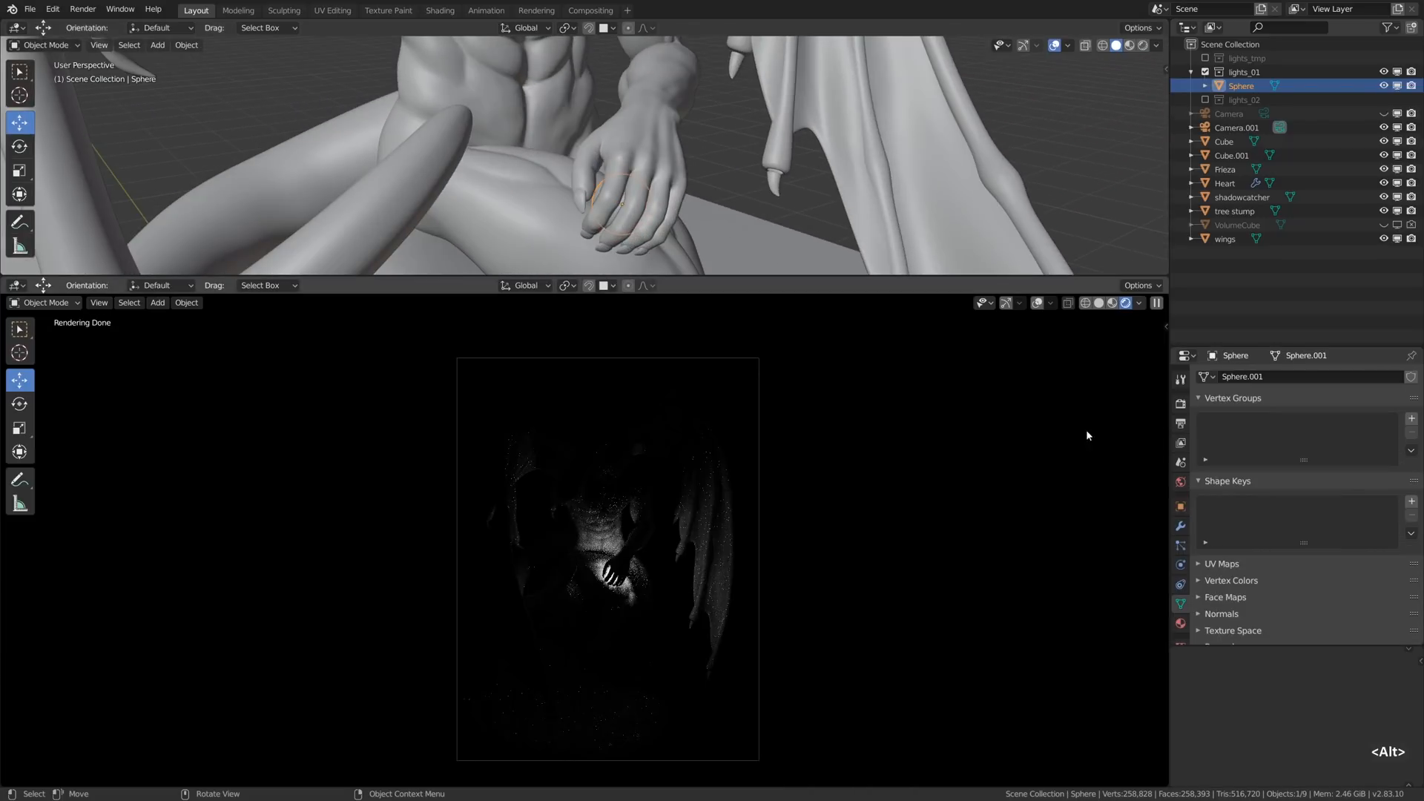
{"action": "left_click", "coordinate": [1183, 627]}
{"action": "left_click", "coordinate": [1328, 506]}
{"action": "left_click", "coordinate": [1333, 375]}
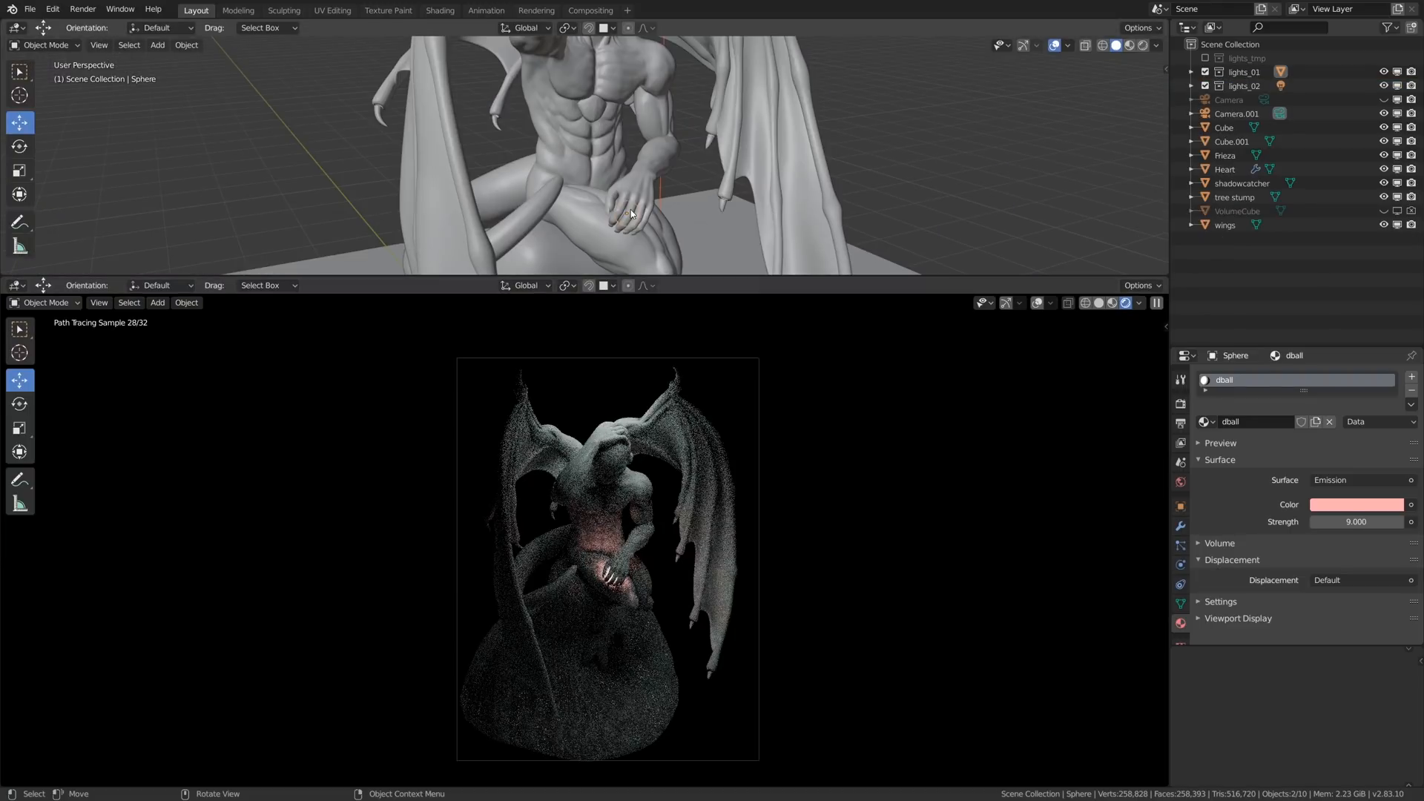
- Enable lights_02 again and deepen the hand sphere's emission colour to salmon with saturation 0.500
{"action": "left_click", "coordinate": [622, 214]}
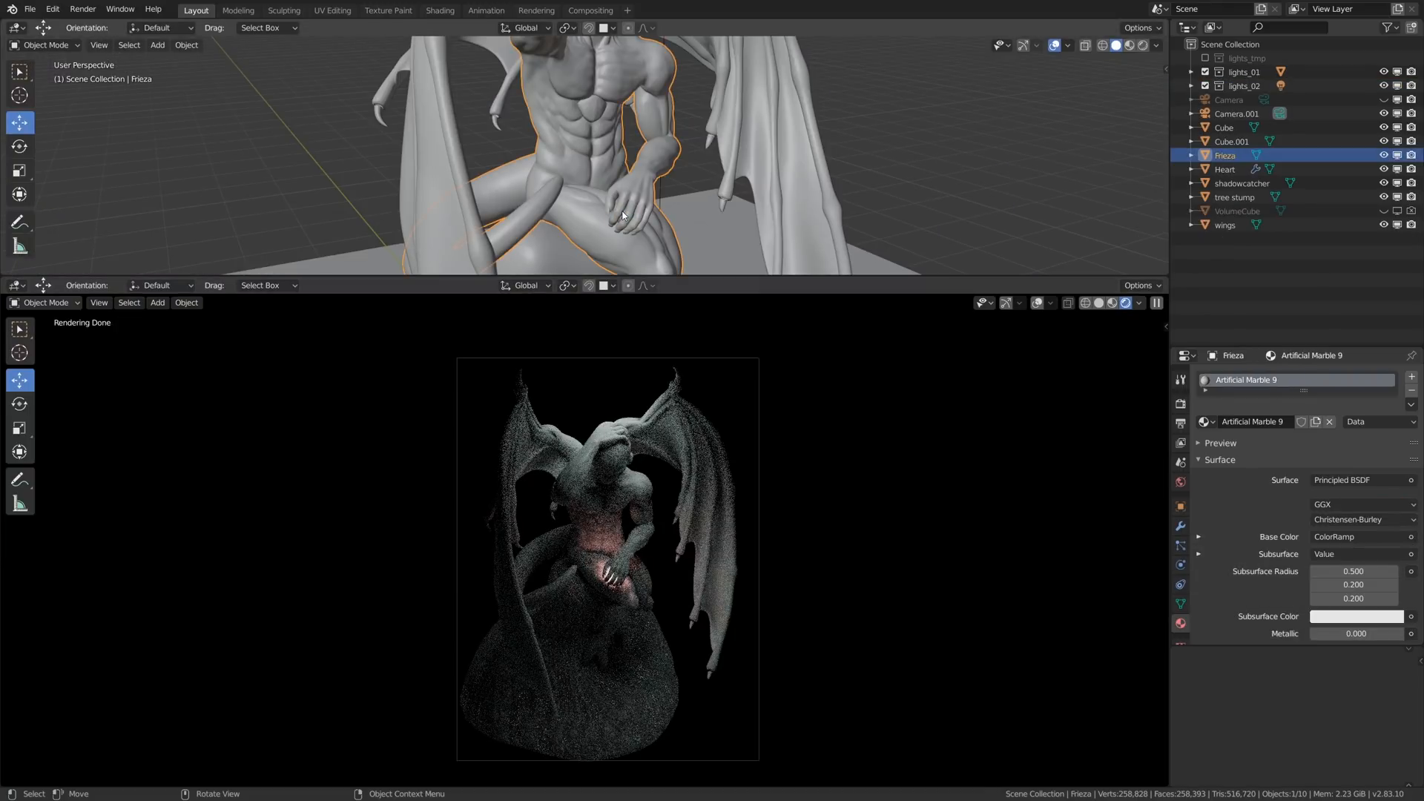
{"action": "left_click", "coordinate": [623, 211]}
{"action": "left_click_drag", "start_coordinate": [624, 210], "coordinate": [644, 216], "text": "alt"}
{"action": "left_click", "coordinate": [1372, 507]}
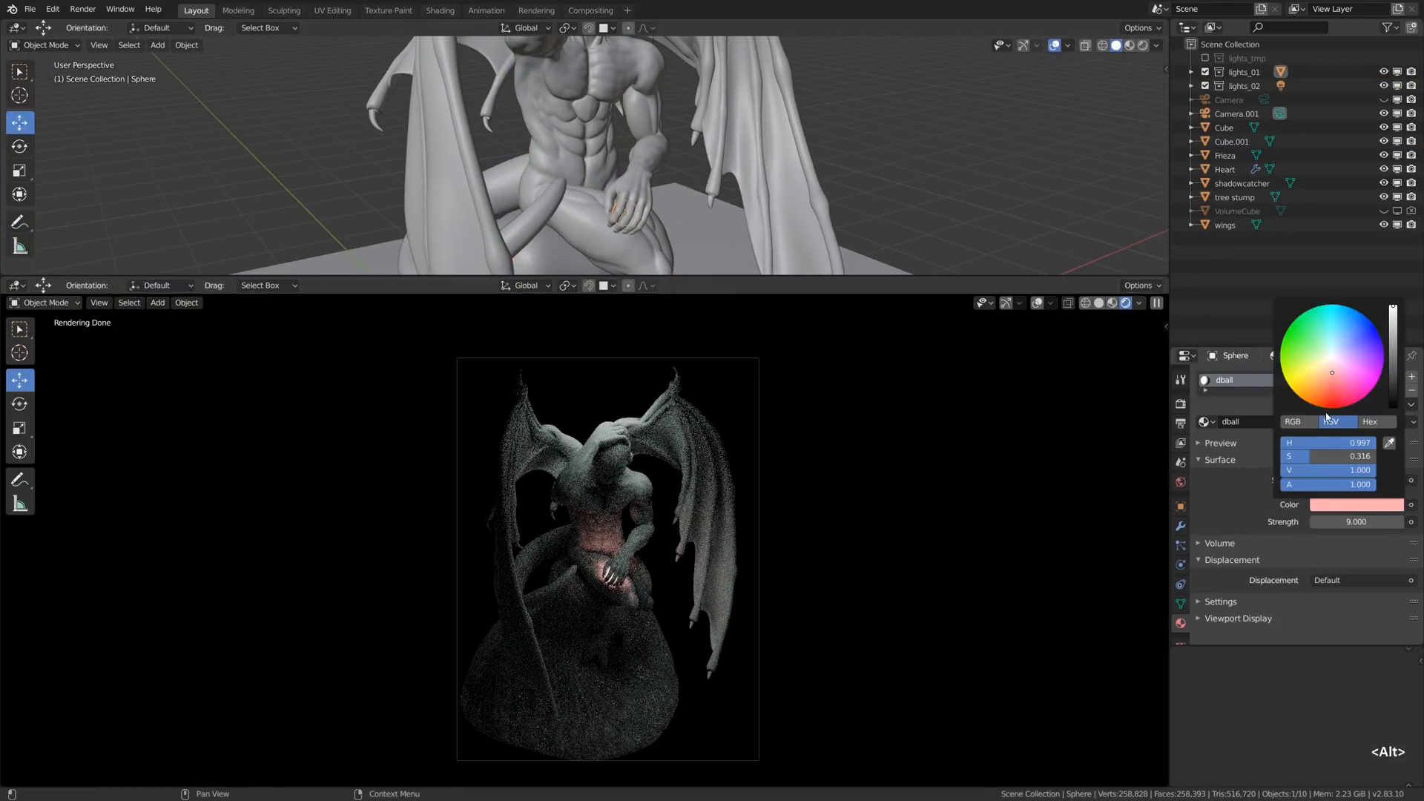
{"action": "left_click", "coordinate": [1328, 380]}
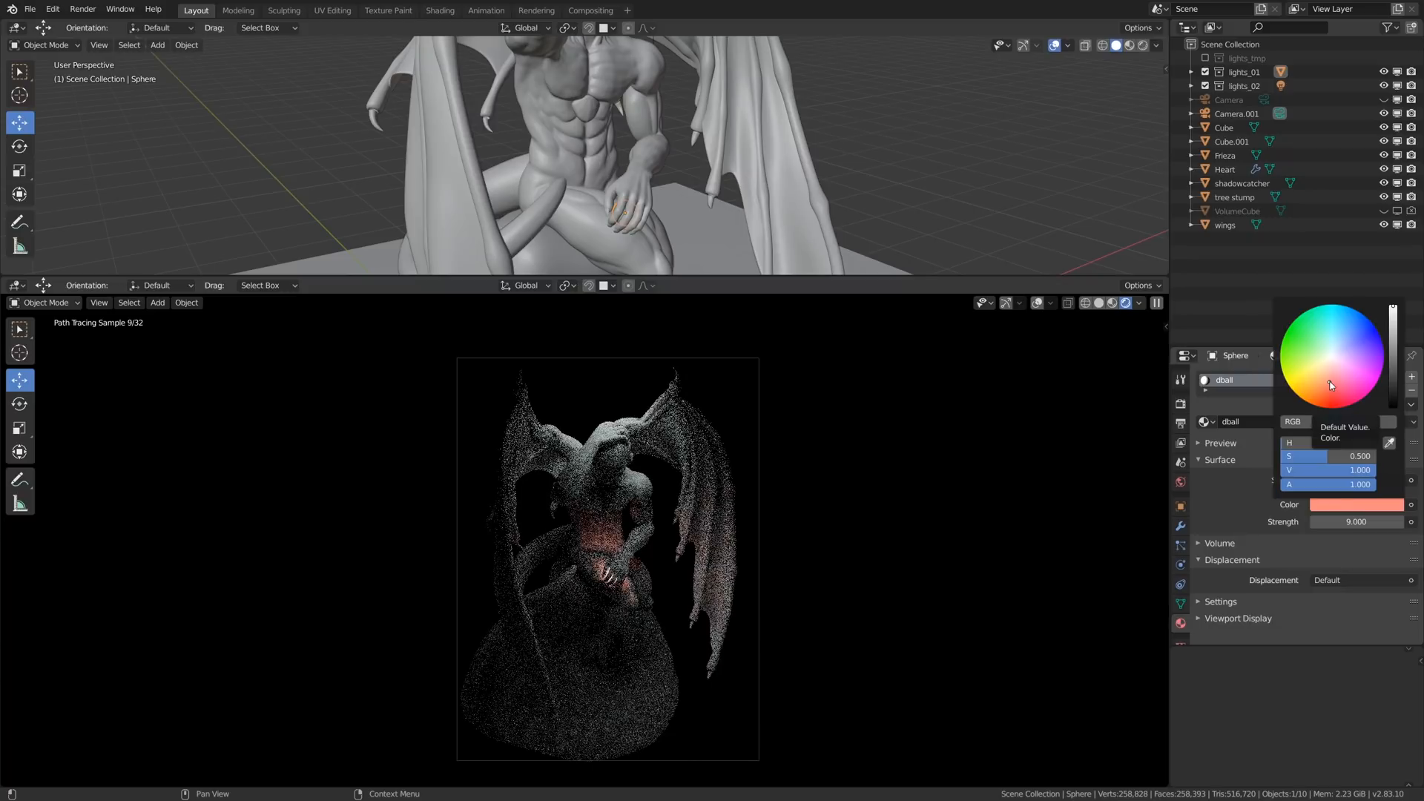
- Place the 3D cursor near the statue's hand, add a point light there and move it in front of the abdomen
{"action": "right_click", "coordinate": [635, 180], "text": "shift"}
{"action": "key", "text": "shift+a"}
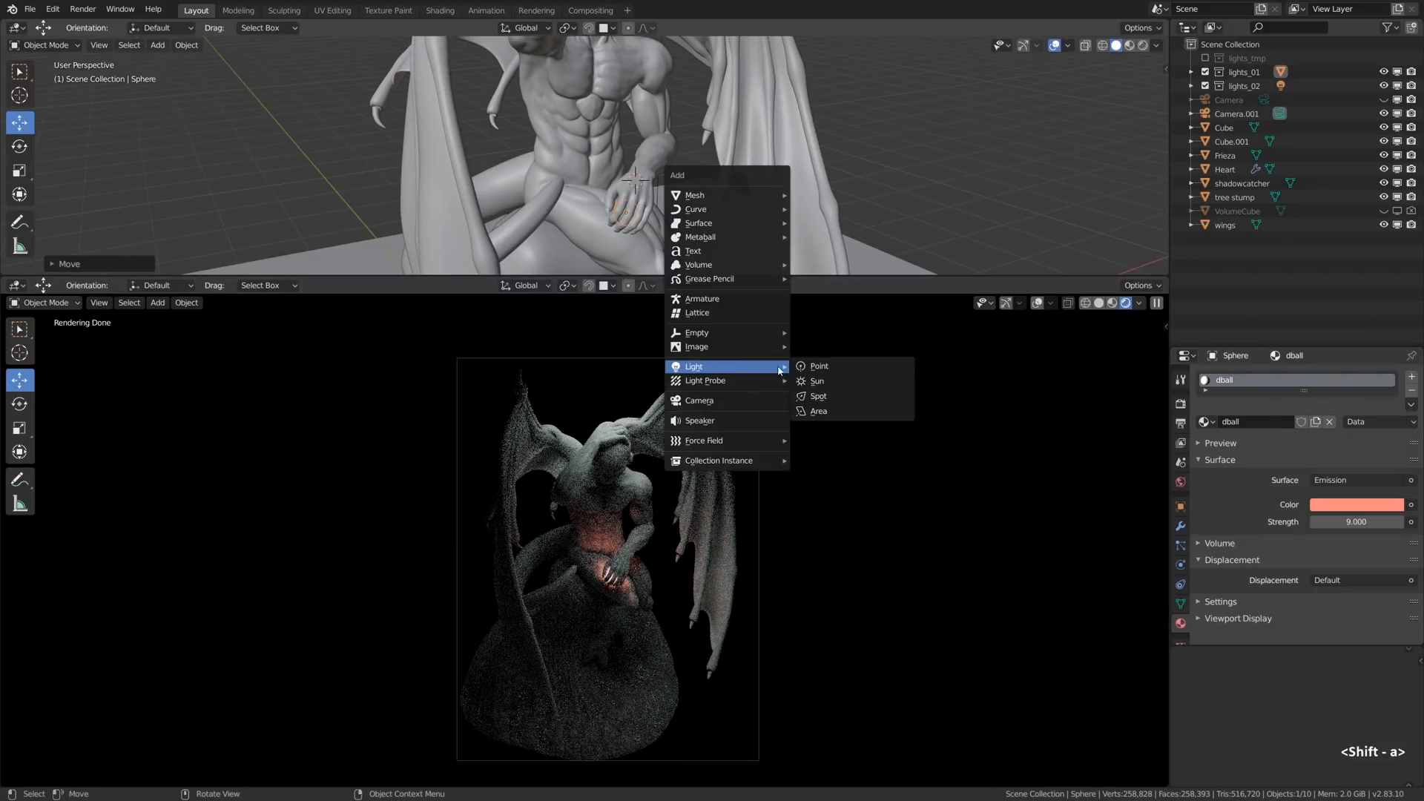
{"action": "left_click", "coordinate": [816, 366]}
{"action": "key", "text": "g"}
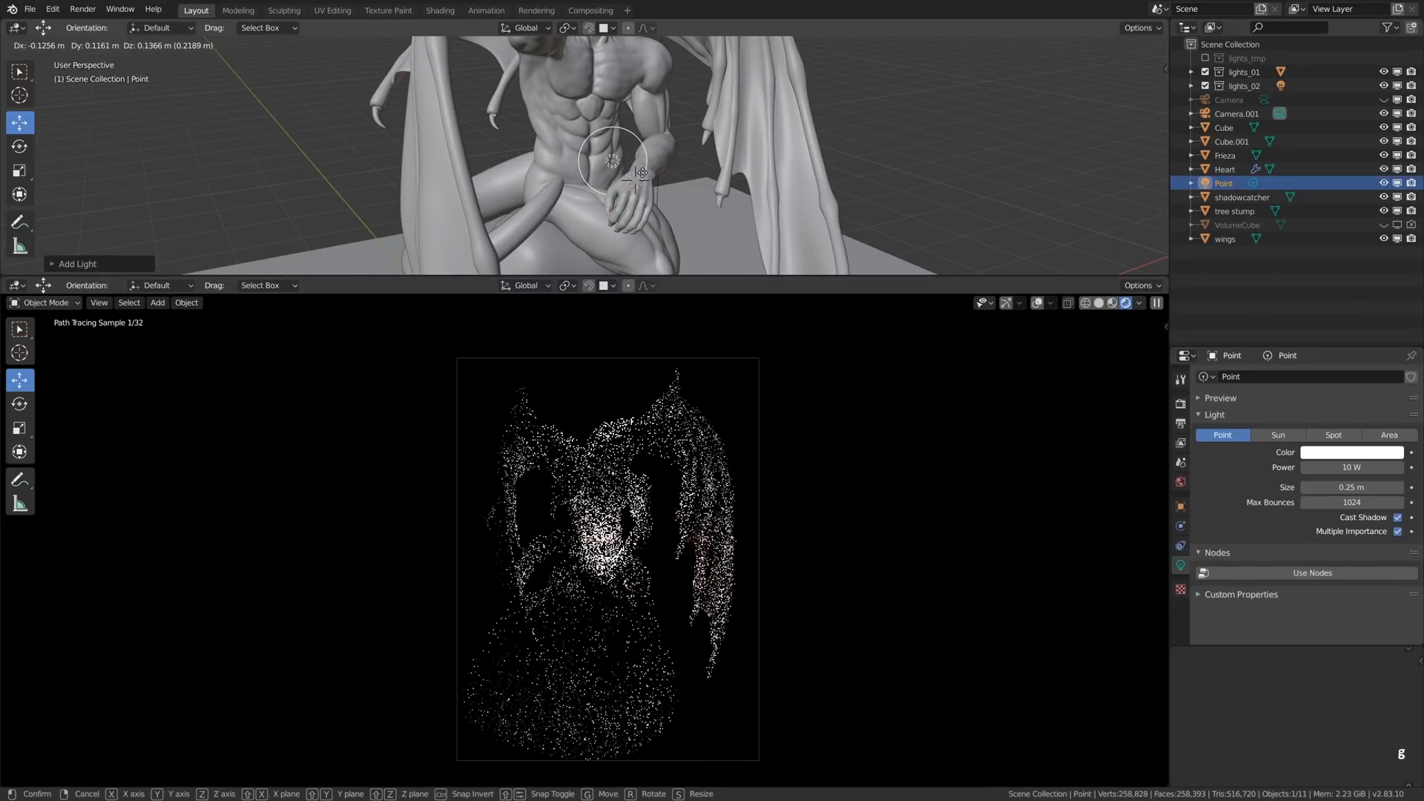
{"action": "left_click", "coordinate": [641, 175]}
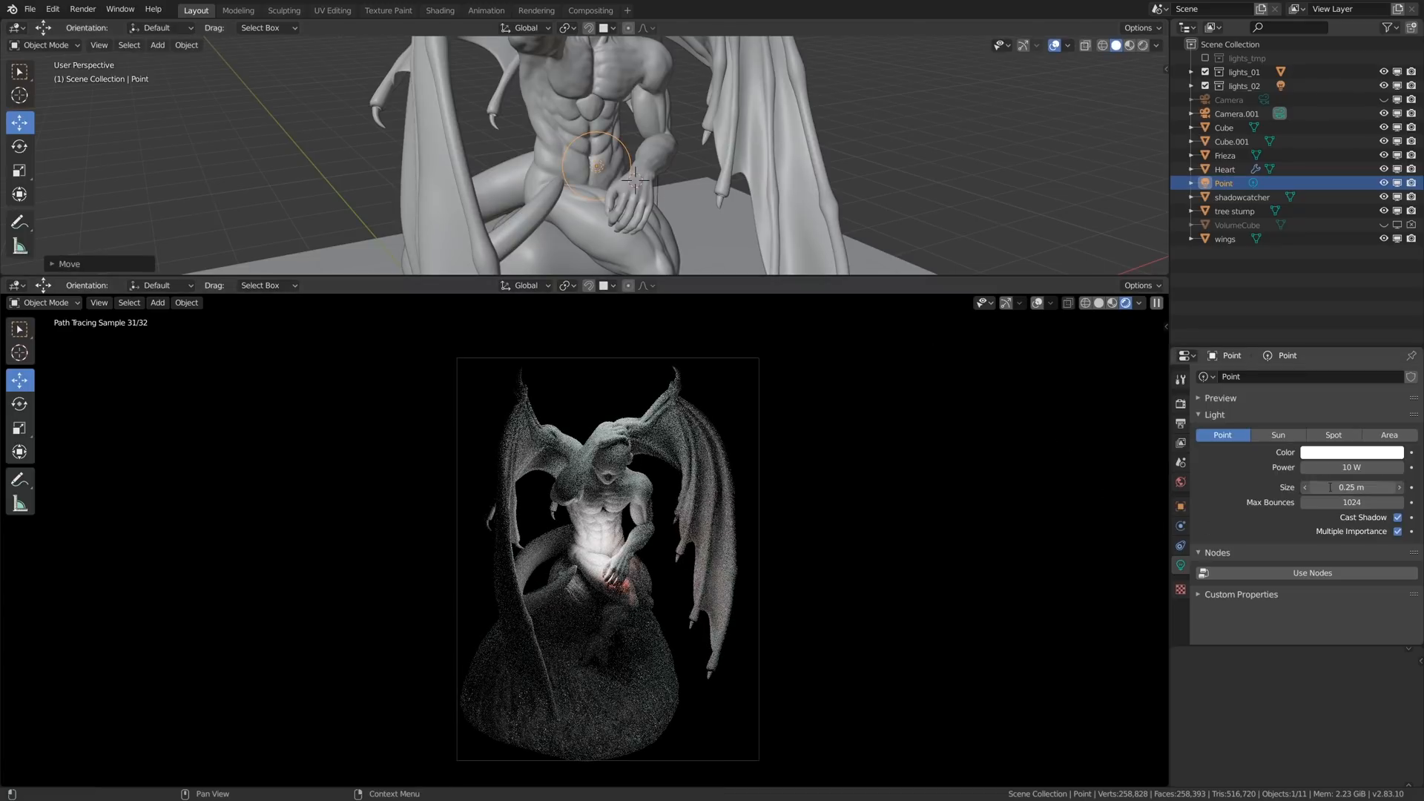
- Give the point light a size of 0.5 m, a salmon-pink colour and a power of 1 W
{"action": "key", "text": "Return"}
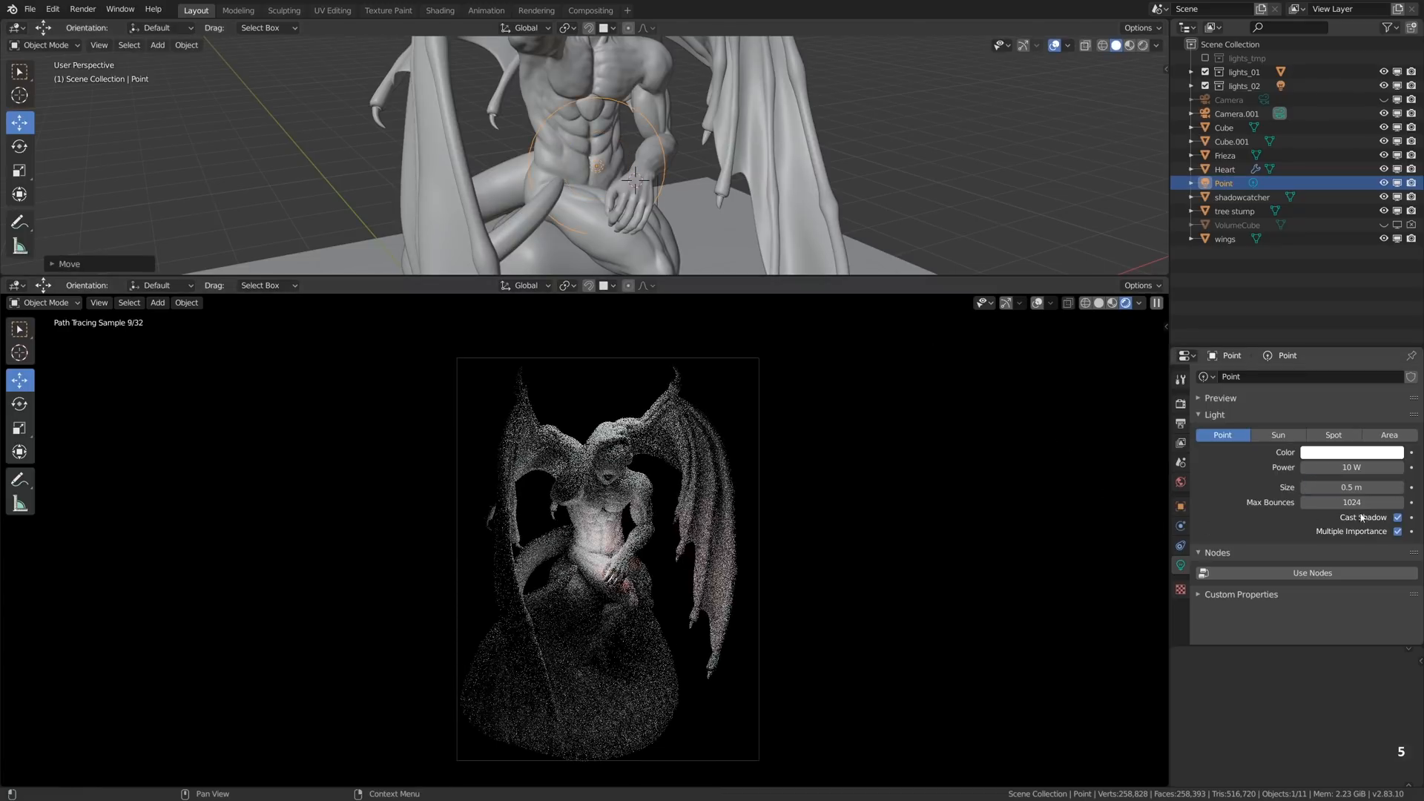
{"action": "left_click", "coordinate": [1351, 453]}
{"action": "left_click", "coordinate": [1361, 308]}
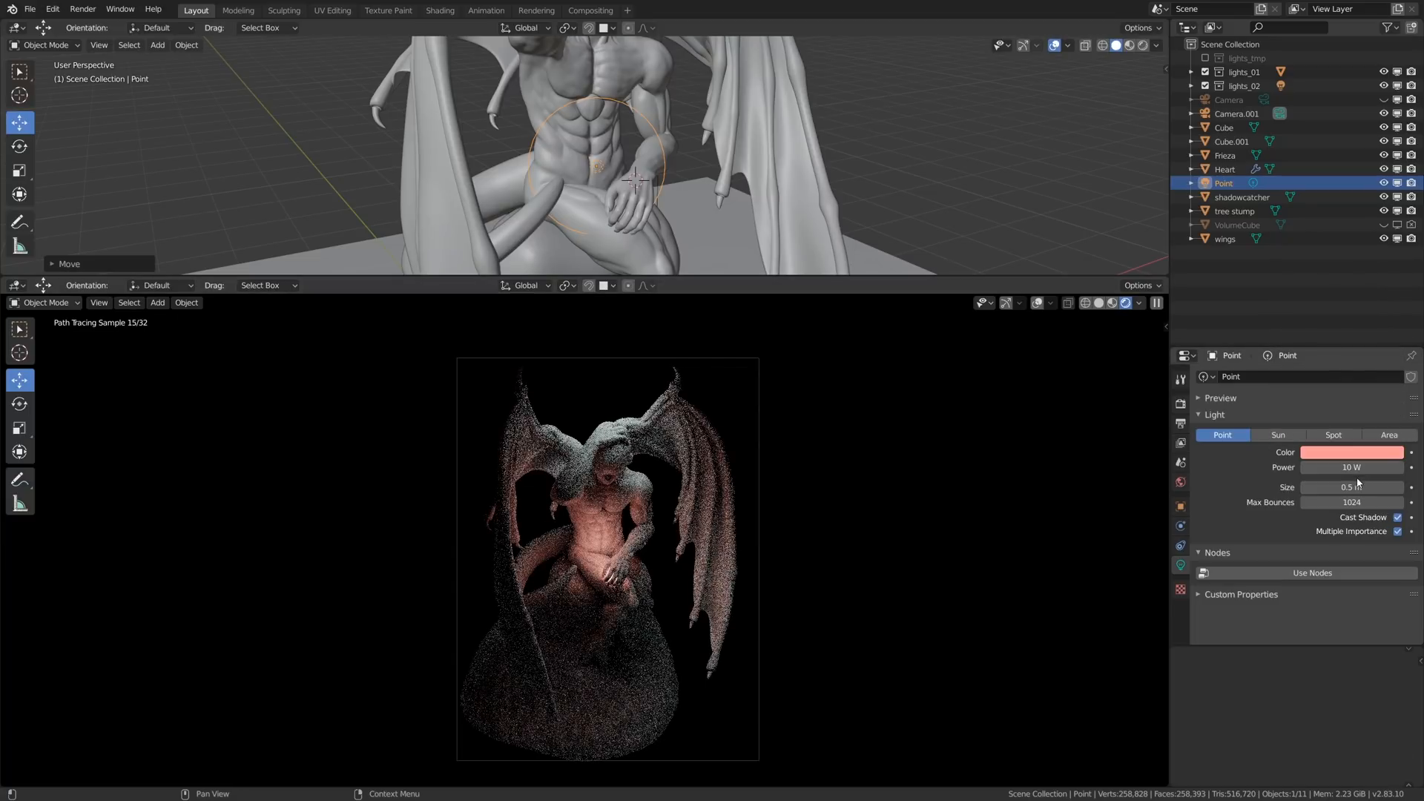
{"action": "left_click", "coordinate": [1352, 467]}
{"action": "type", "text": "1"}
{"action": "key", "text": "Return"}
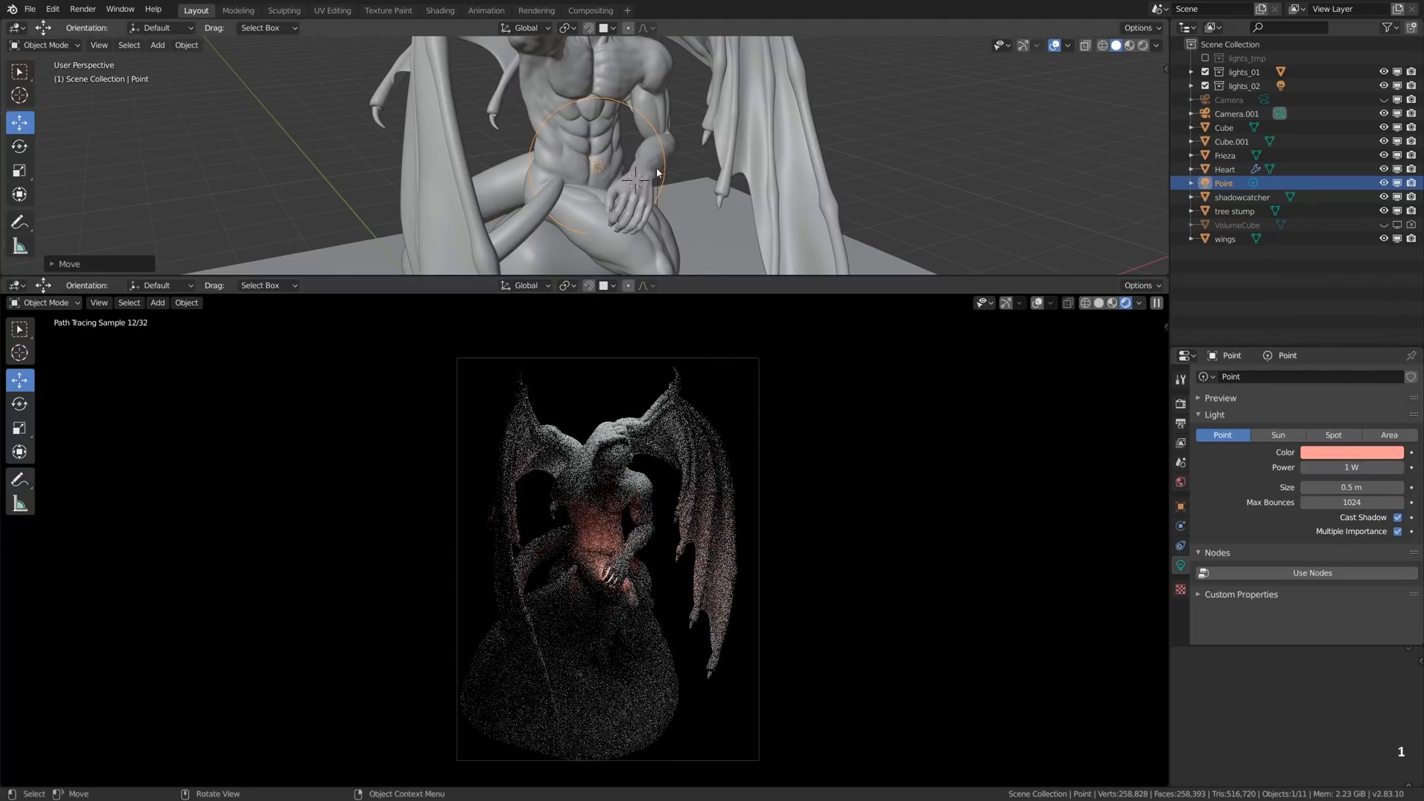
- Move the point light closer to the hand and duplicate it twice, placing the last copy by the wing
{"action": "key", "text": "g"}
{"action": "left_click", "coordinate": [665, 175]}
{"action": "key", "text": "s"}
{"action": "right_click", "coordinate": [643, 177]}
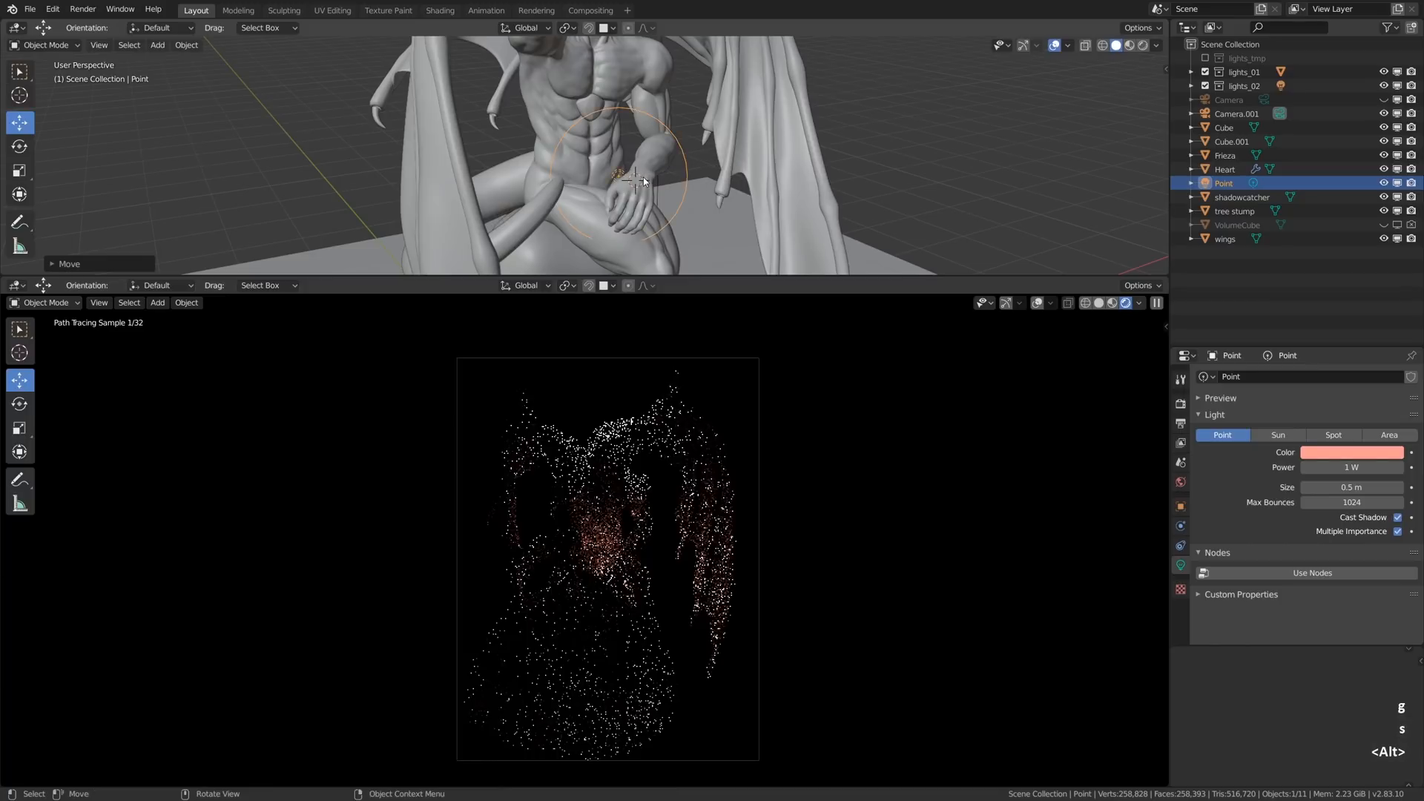
{"action": "left_click_drag", "start_coordinate": [643, 176], "coordinate": [669, 188], "text": "alt"}
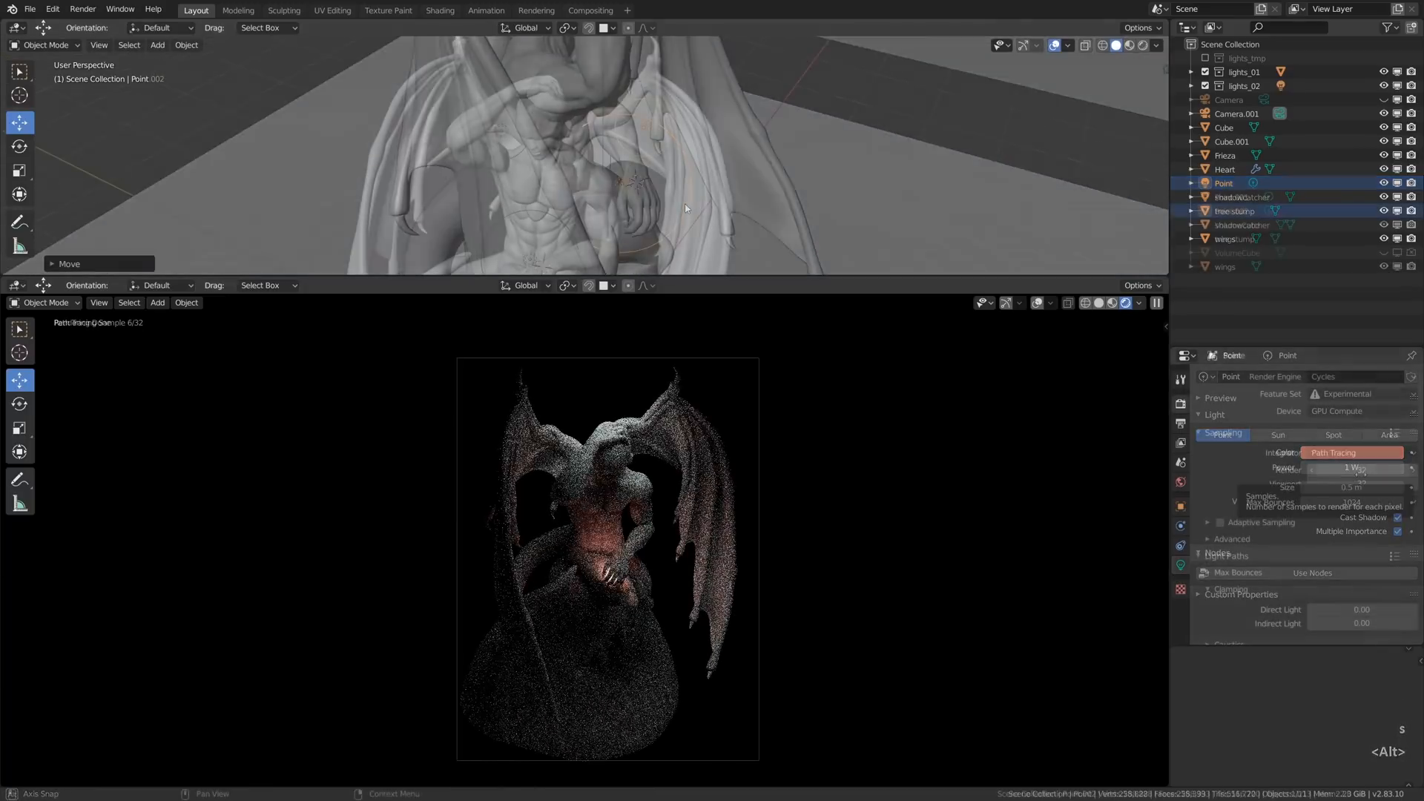
- Set the render samples to 64 and render the image
{"action": "left_click", "coordinate": [1181, 403]}
{"action": "left_click", "coordinate": [1362, 470]}
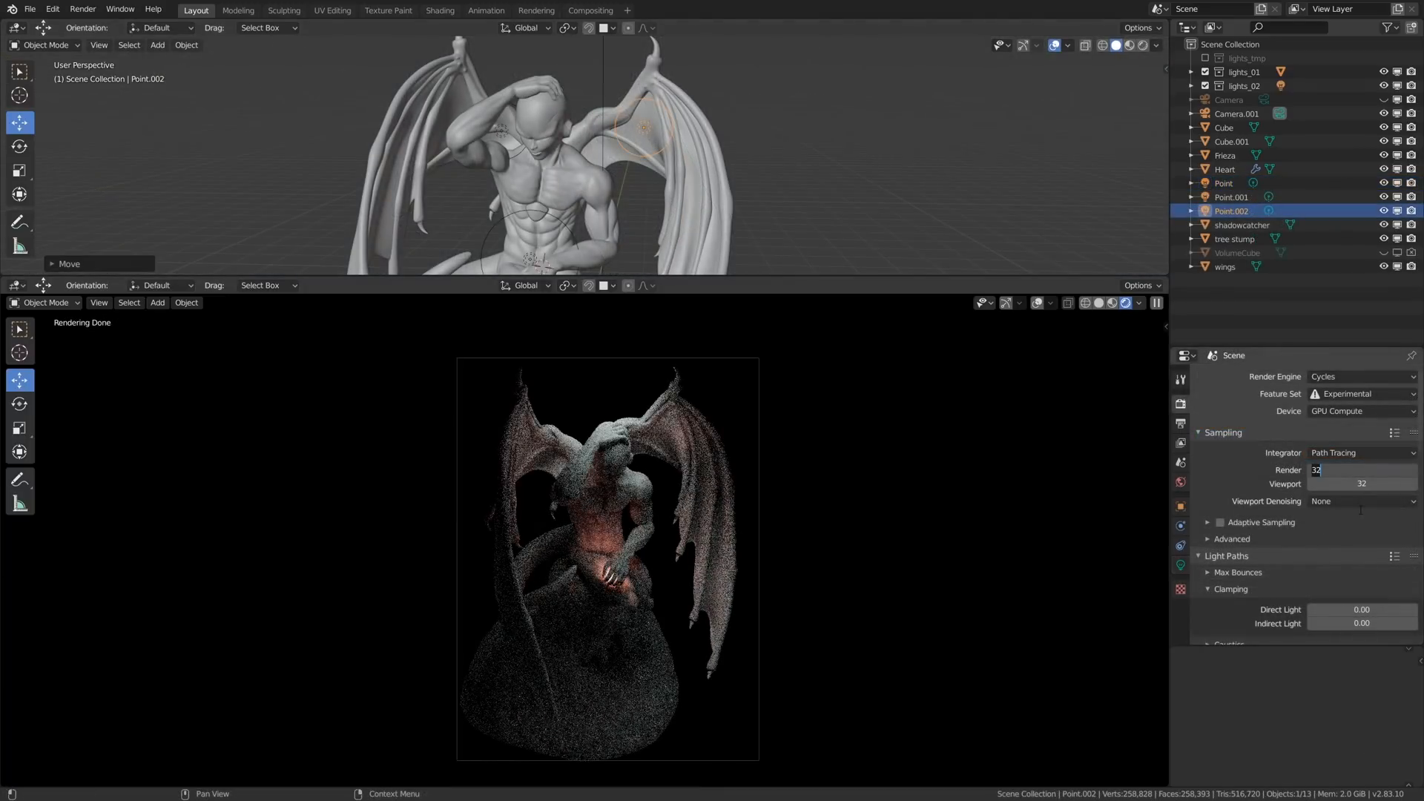
{"action": "type", "text": "64"}
{"action": "key", "text": "Return"}
{"action": "key", "text": "F12"}
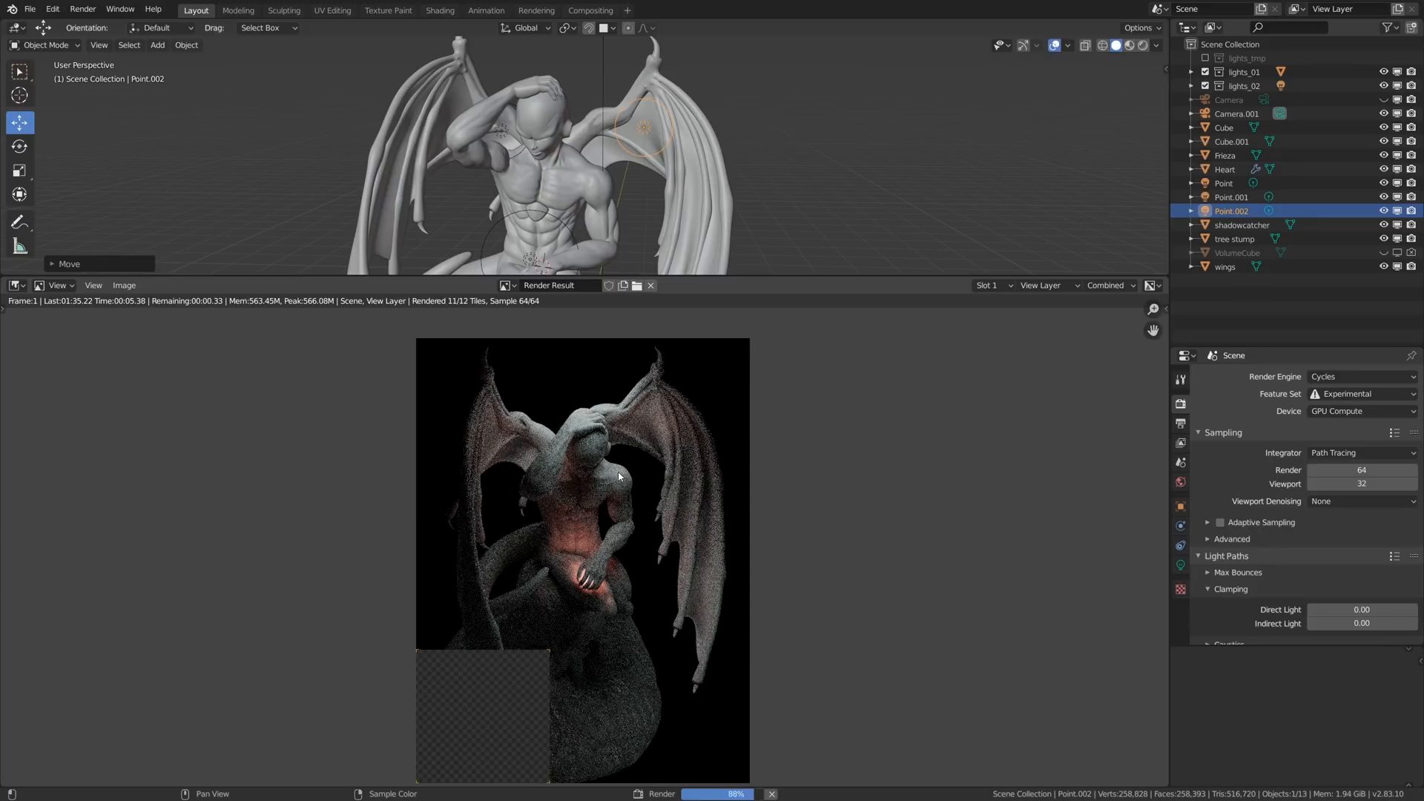
- Switch the 3D viewport above the render to a maximised Compositor and move the Denoise node up beside the Glare node
{"action": "key", "text": "shift+F3"}
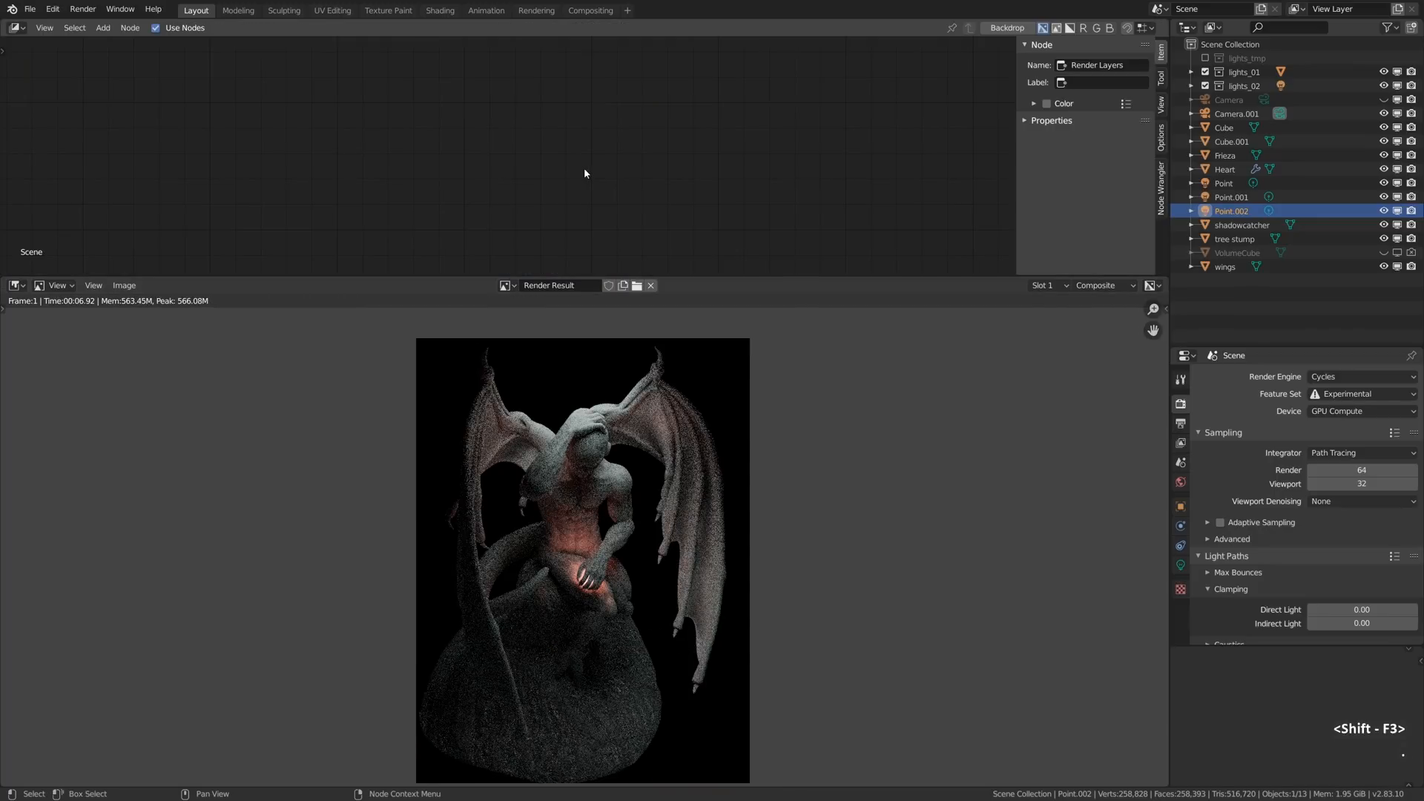
{"action": "key", "text": "Home"}
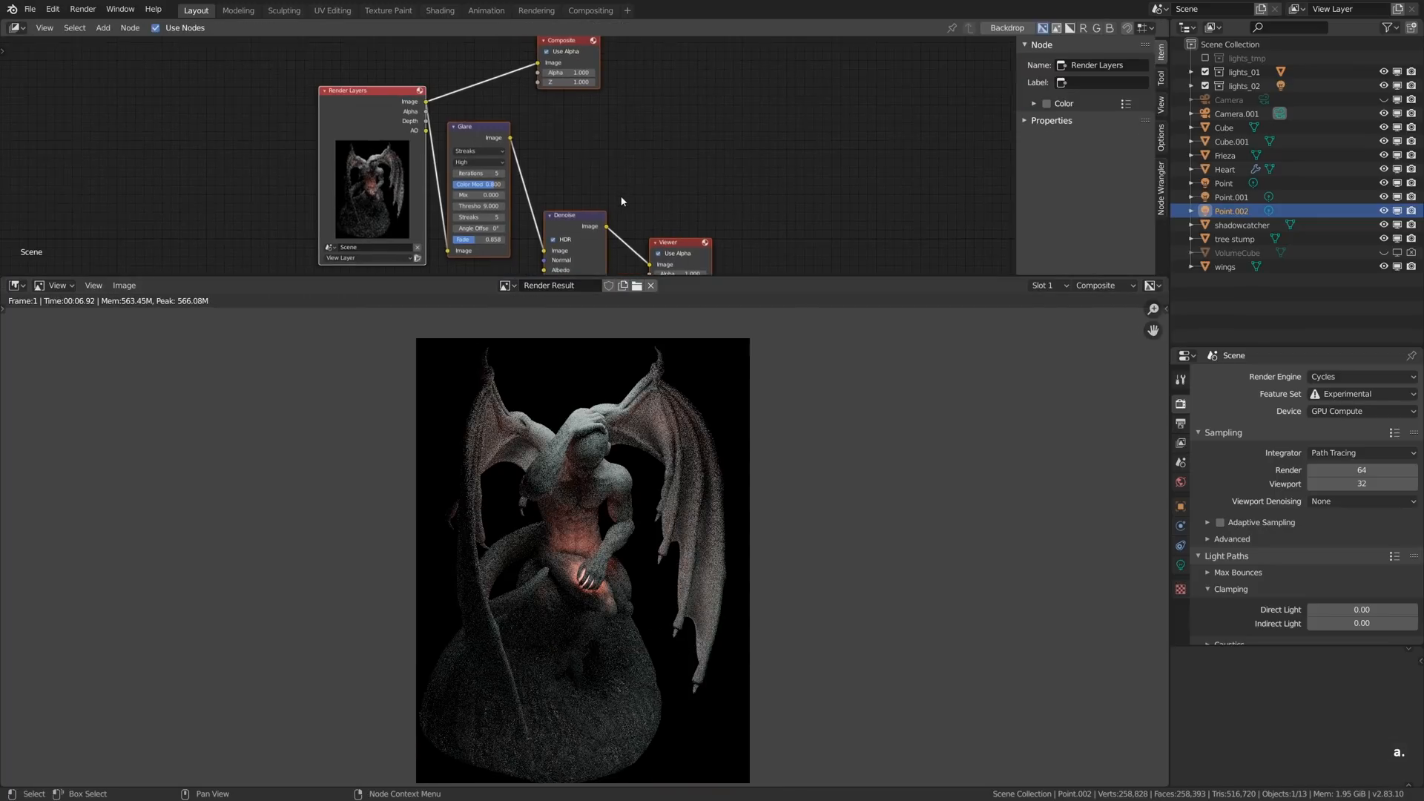
{"action": "key", "text": "ctrl+space"}
{"action": "left_click", "coordinate": [705, 523]}
{"action": "key", "text": "g"}
{"action": "left_click", "coordinate": [691, 394]}
- Move the Composite node further from Denoise and connect Denoise's image output to the Composite image input
{"action": "left_click", "coordinate": [727, 178]}
{"action": "key", "text": "g"}
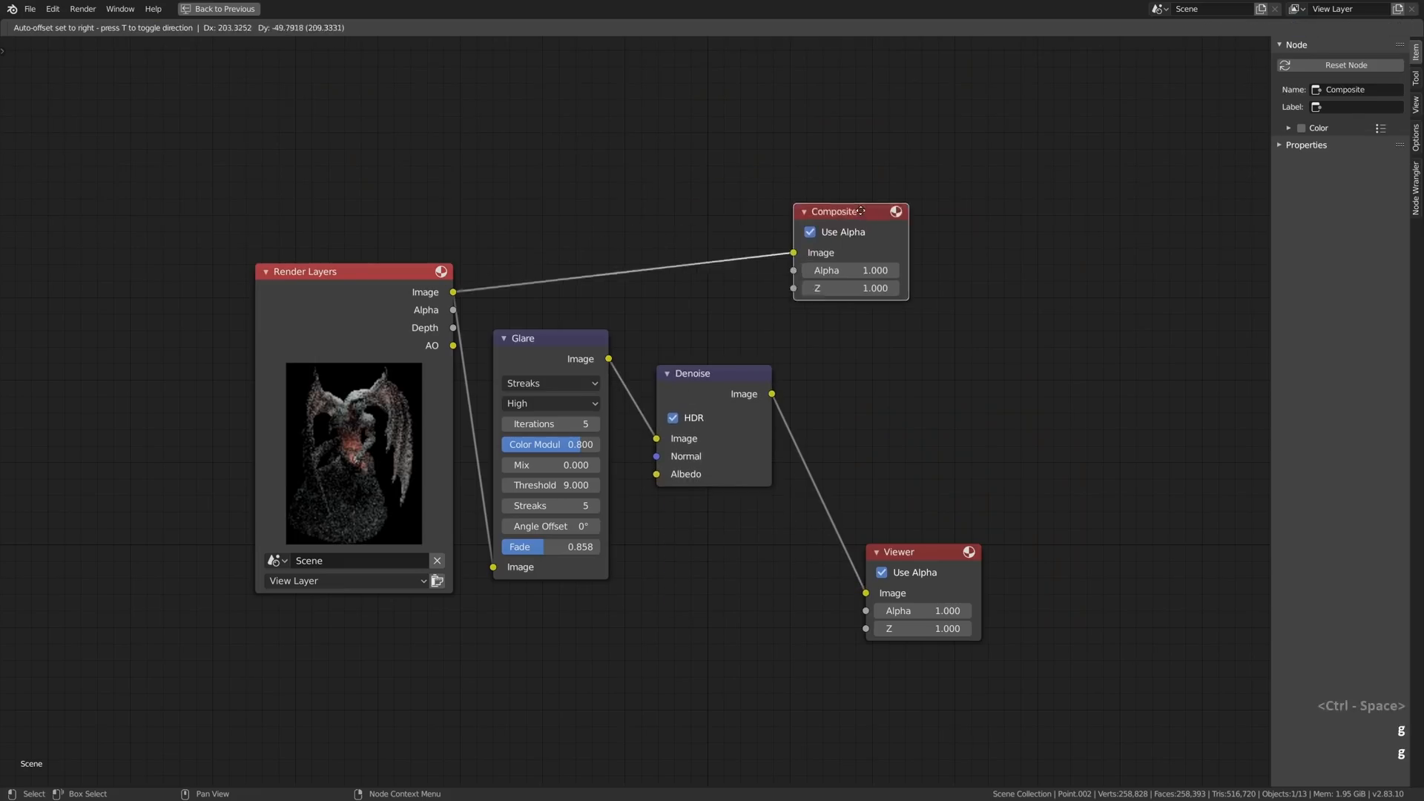
{"action": "left_click", "coordinate": [948, 237]}
{"action": "left_click_drag", "start_coordinate": [772, 394], "coordinate": [882, 291]}
{"action": "scroll", "coordinate": [561, 356], "scroll_direction": "up", "scroll_amount": 2}
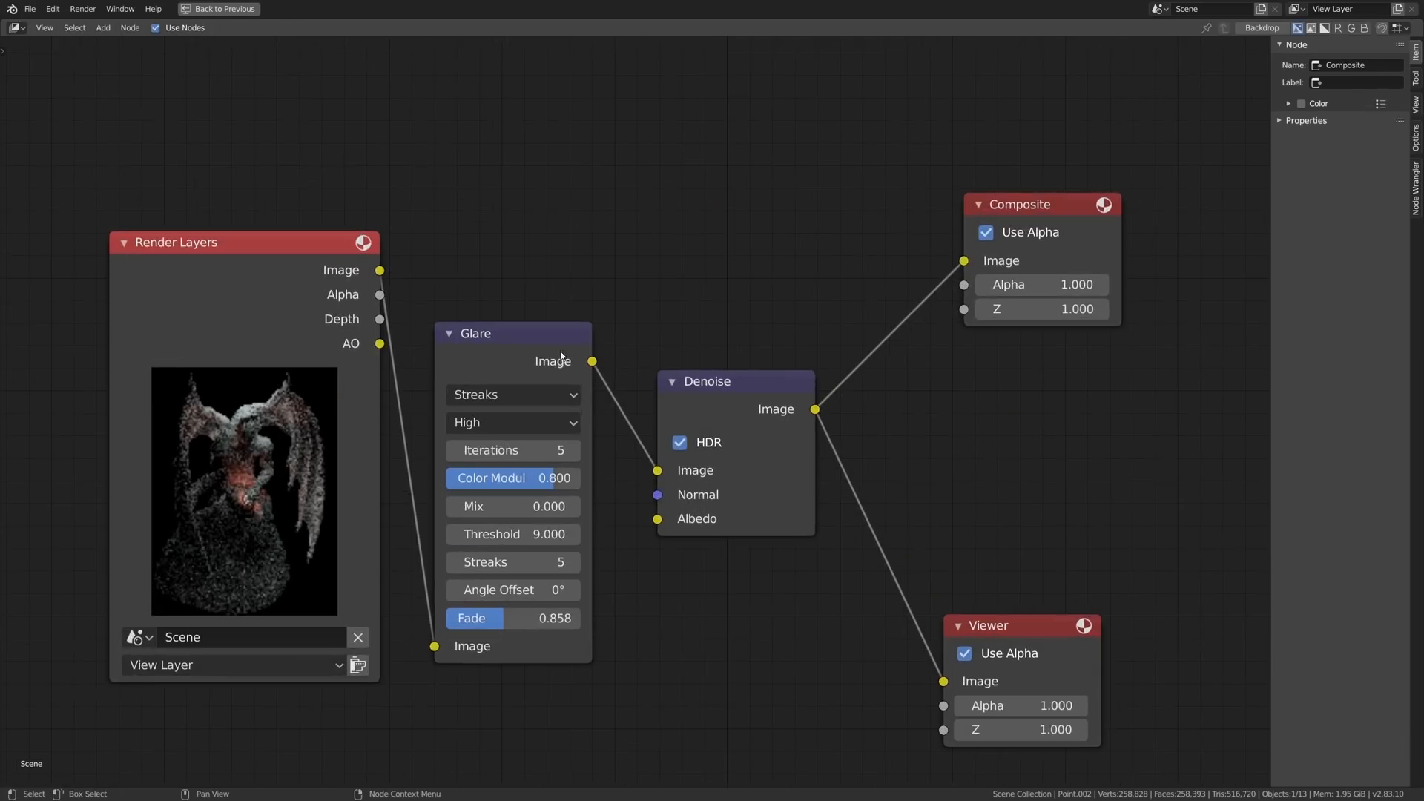
- Move the Denoise node closer to the Glare node and restore the editor layout showing the render result
{"action": "left_click", "coordinate": [697, 374]}
{"action": "key", "text": "g"}
{"action": "left_click", "coordinate": [762, 399]}
{"action": "key", "text": "ctrl+space"}
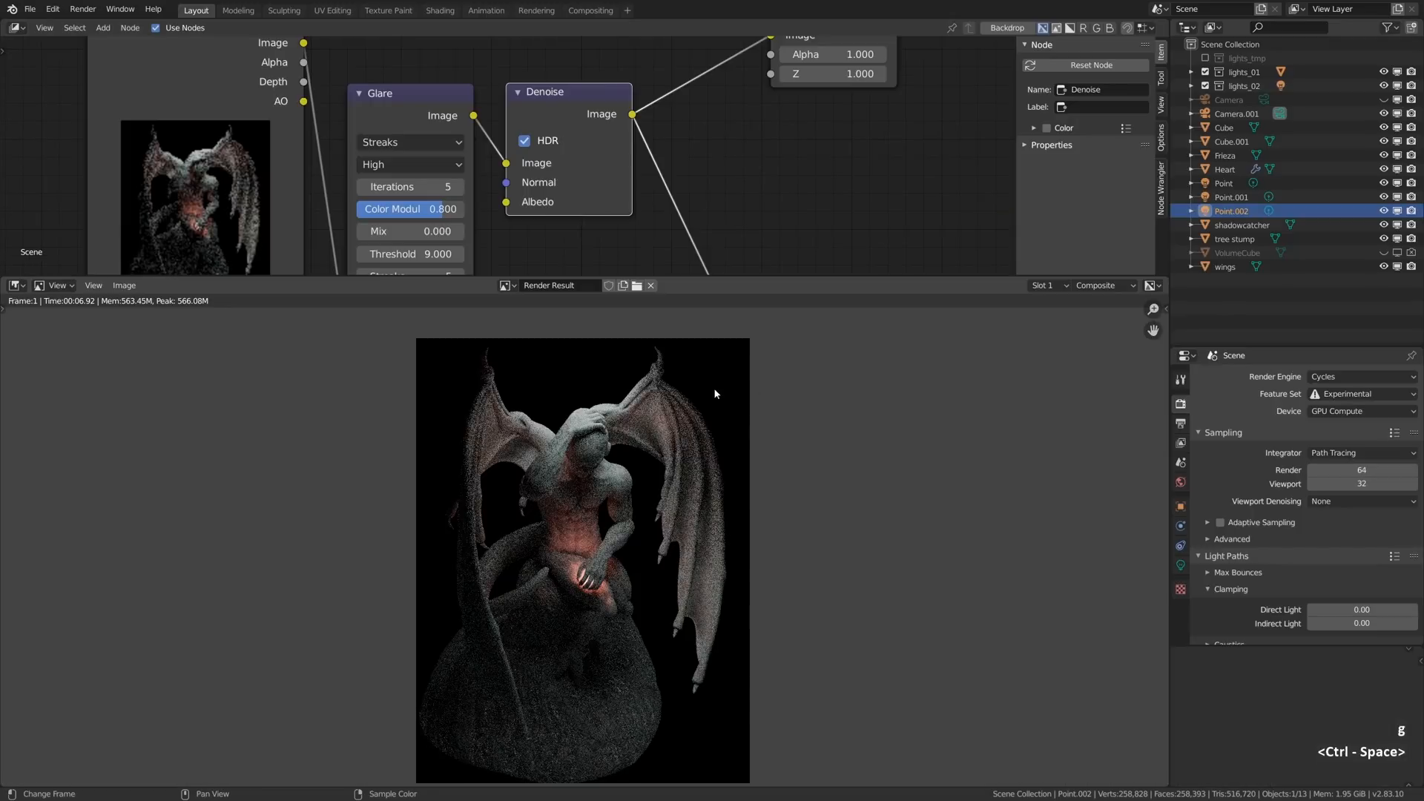
- Lower the Glare node's threshold in stages to 0.5, checking the glow around the statue's hand
{"action": "middle_click_drag", "start_coordinate": [464, 183], "coordinate": [635, 179]}
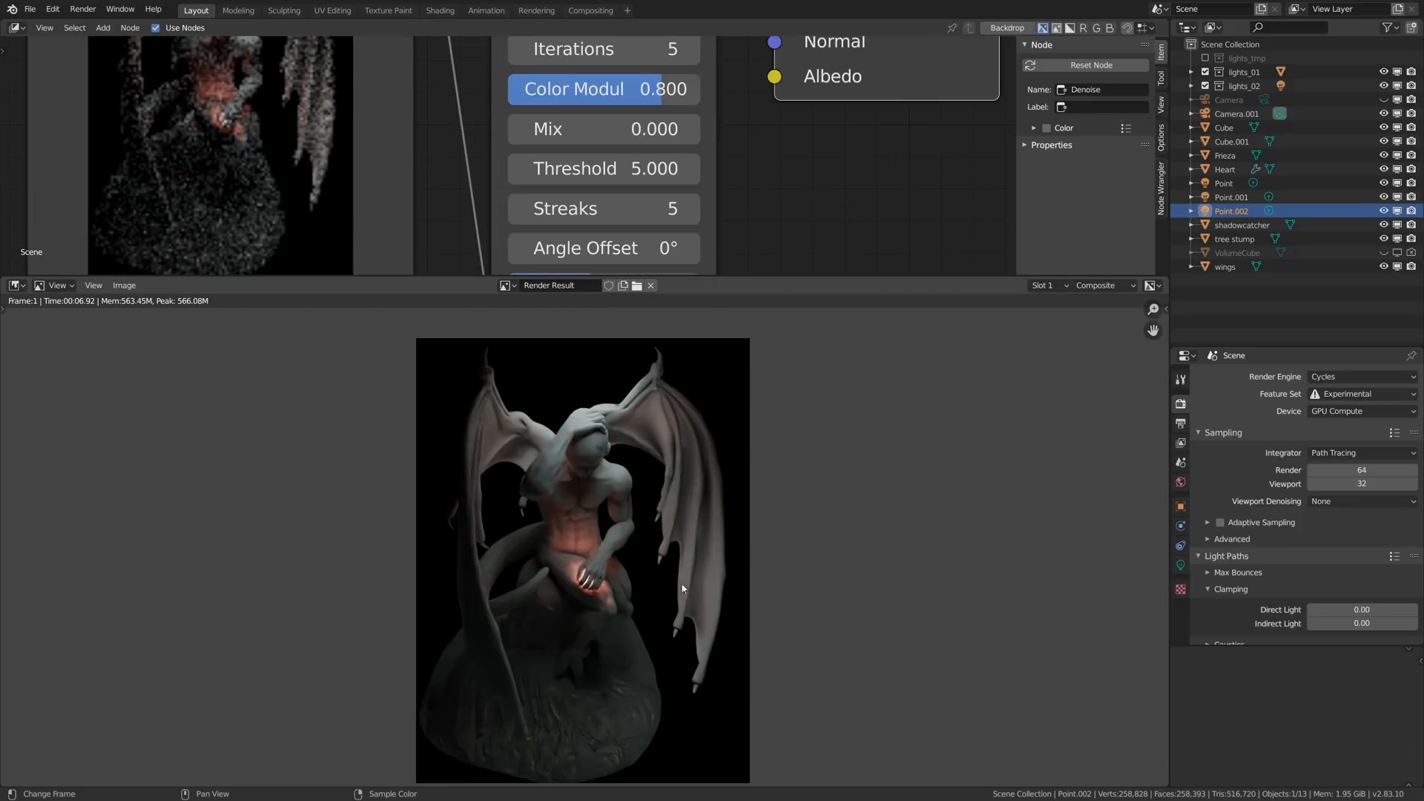
{"action": "scroll", "coordinate": [682, 585], "scroll_direction": "up", "scroll_amount": 5}
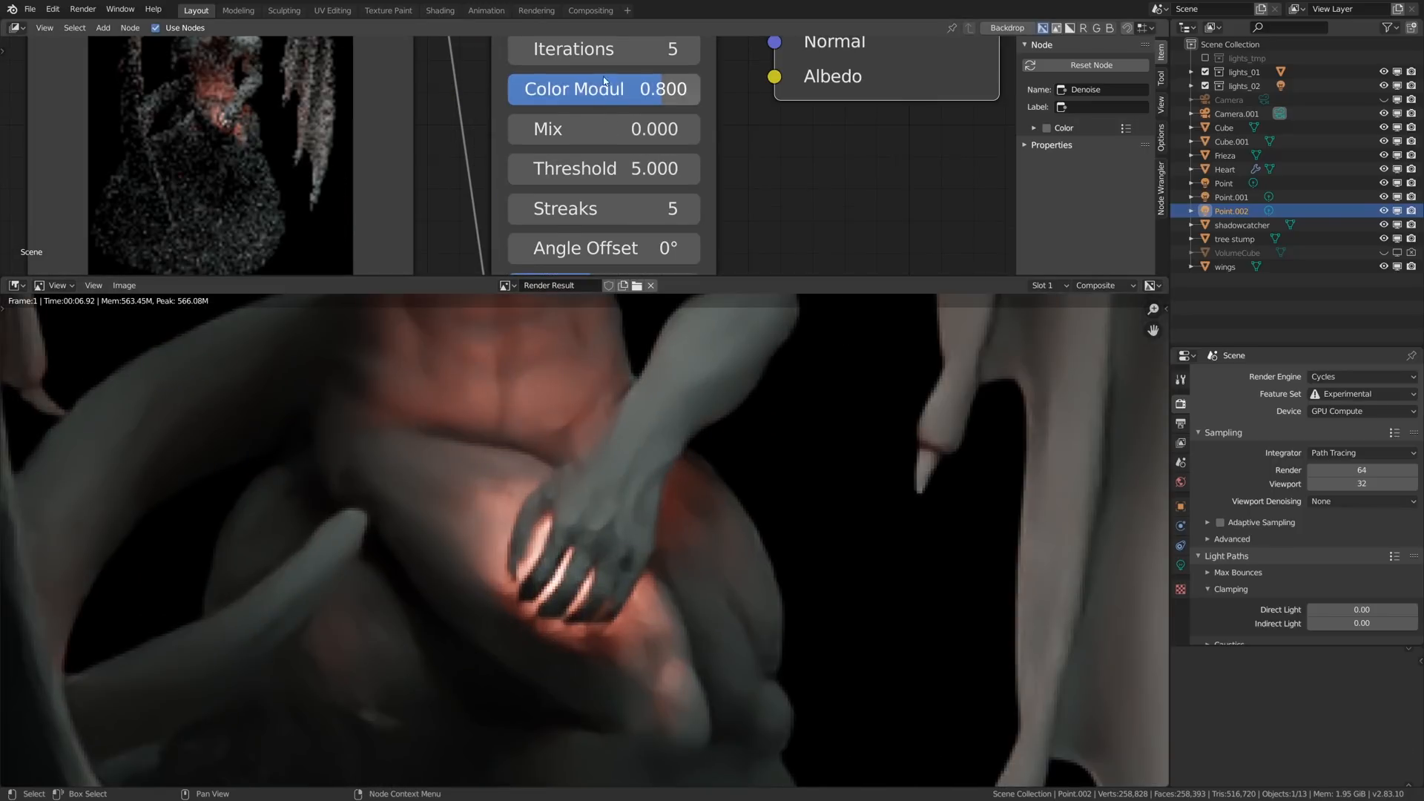
{"action": "left_click", "coordinate": [603, 160]}
{"action": "type", "text": "3"}
{"action": "key", "text": "Return"}
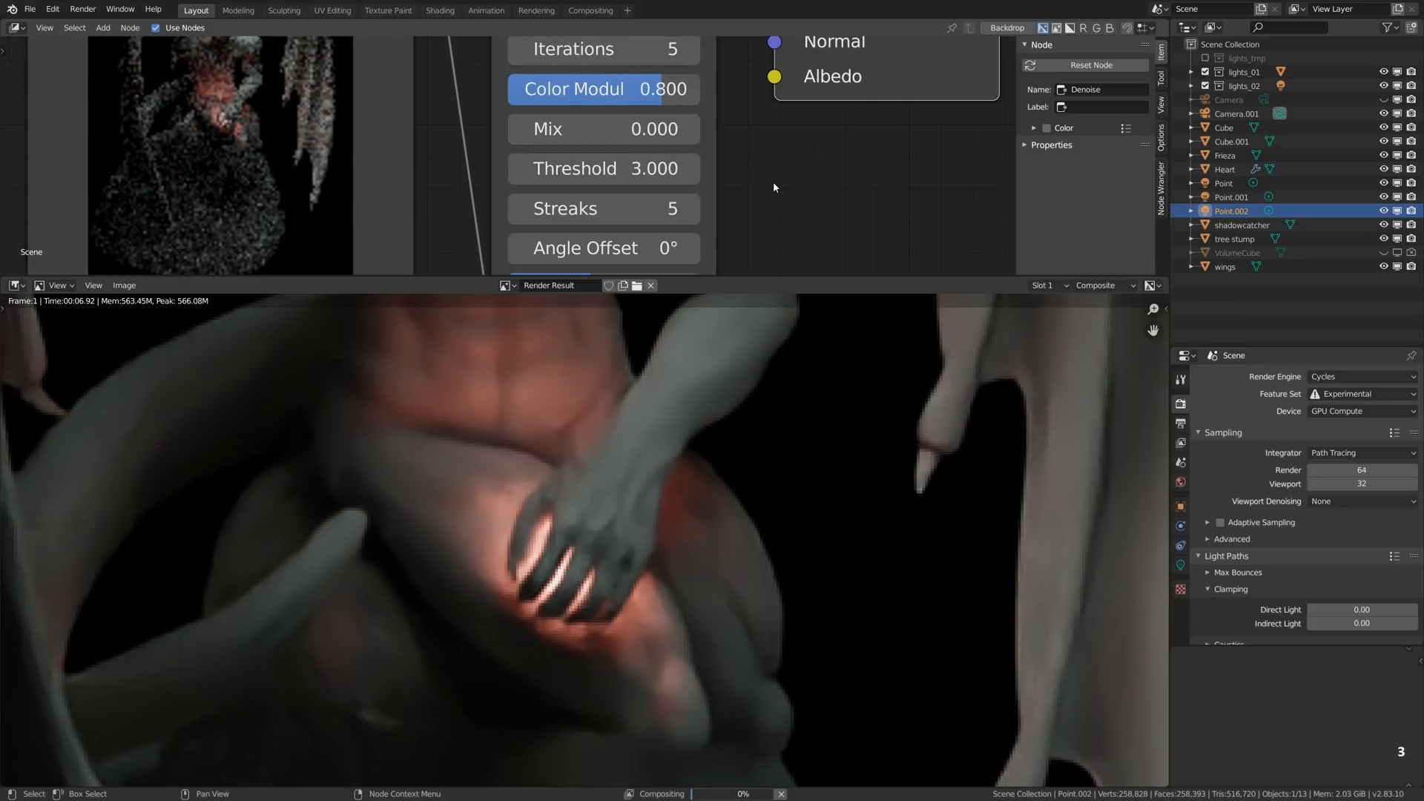
{"action": "left_click", "coordinate": [603, 169]}
{"action": "type", "text": "1"}
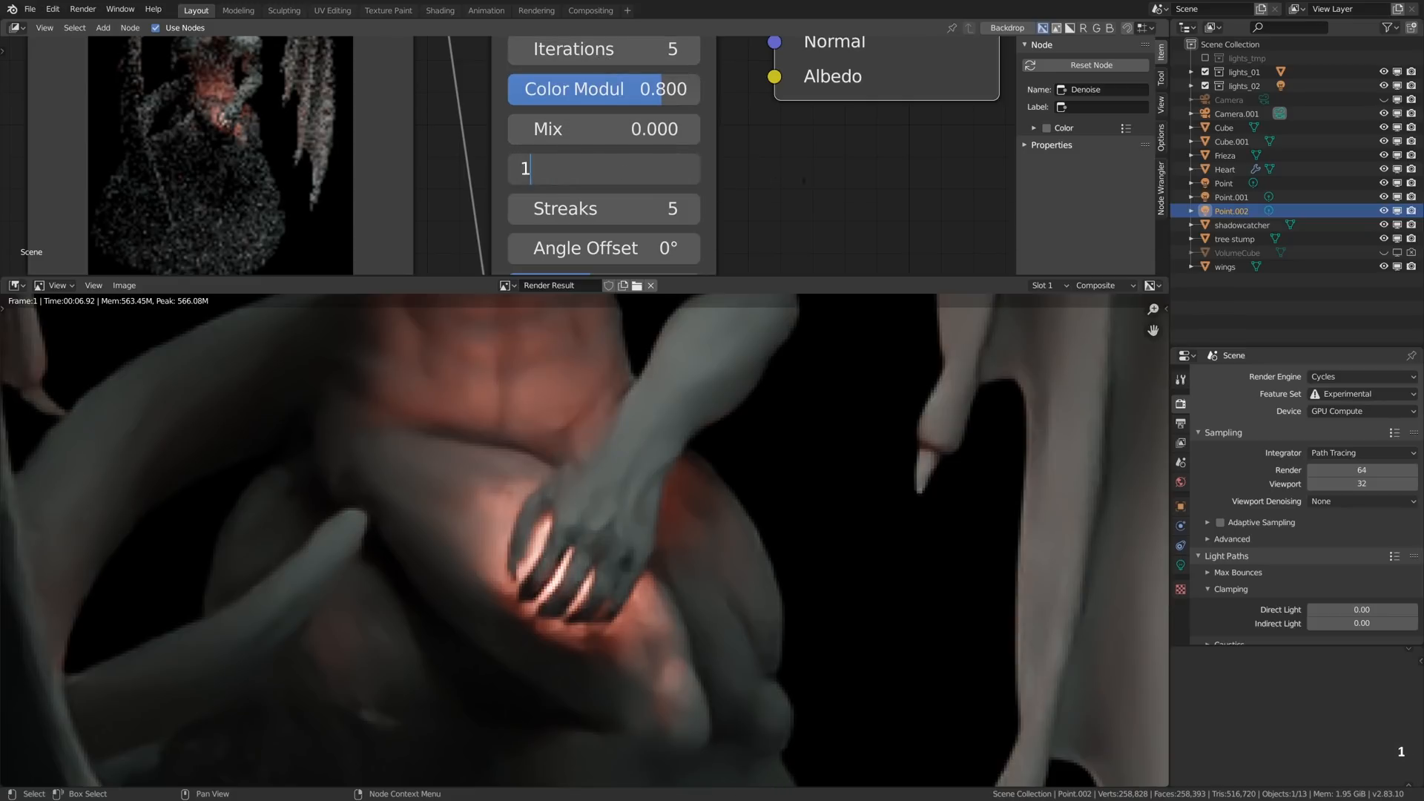
{"action": "left_click", "coordinate": [605, 176]}
{"action": "type", "text": "0.5"}
{"action": "key", "text": "Return"}
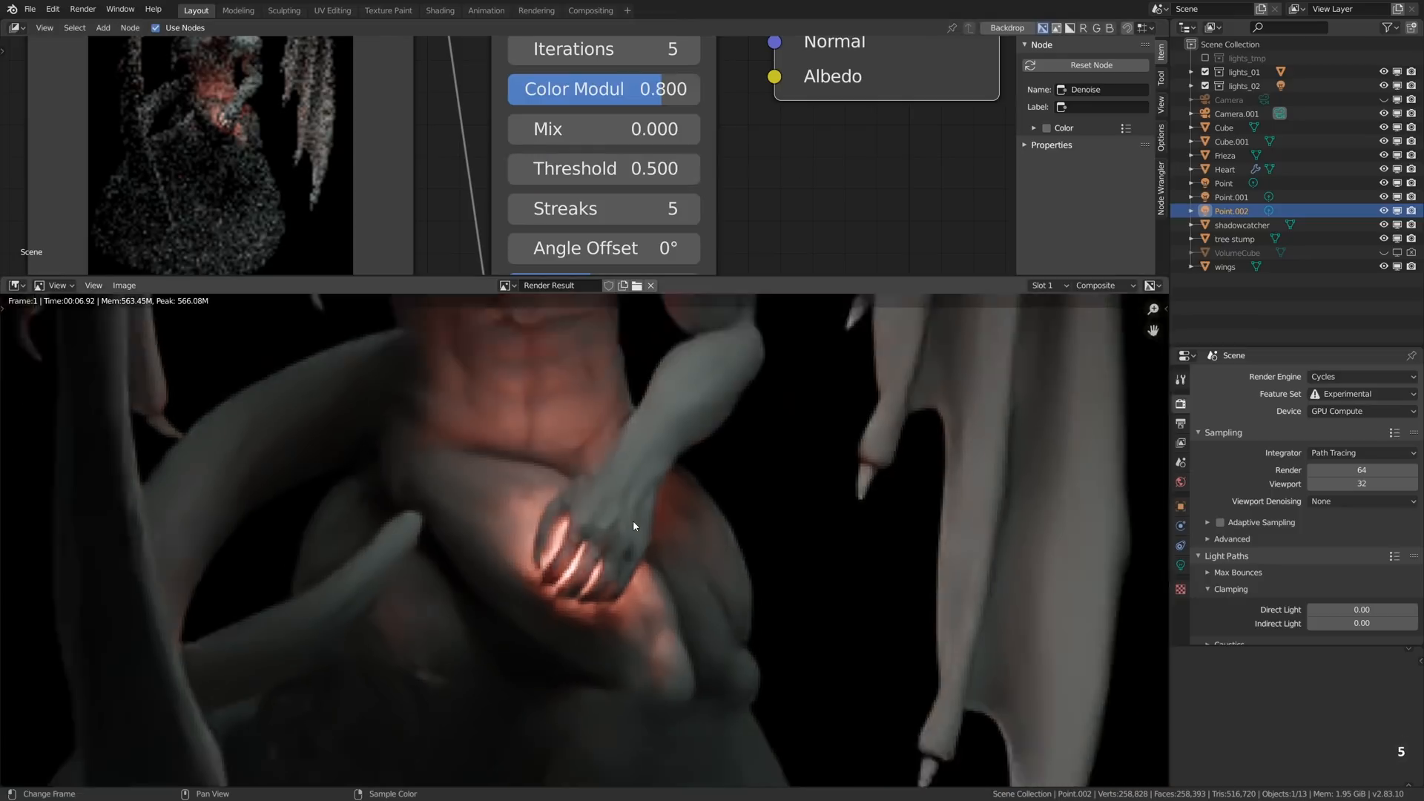
- Compare the whole render with and without the glare by muting and unmuting the Glare node
{"action": "scroll", "coordinate": [633, 520], "scroll_direction": "down", "scroll_amount": 6}
{"action": "scroll", "coordinate": [641, 193], "scroll_direction": "down", "scroll_amount": 2}
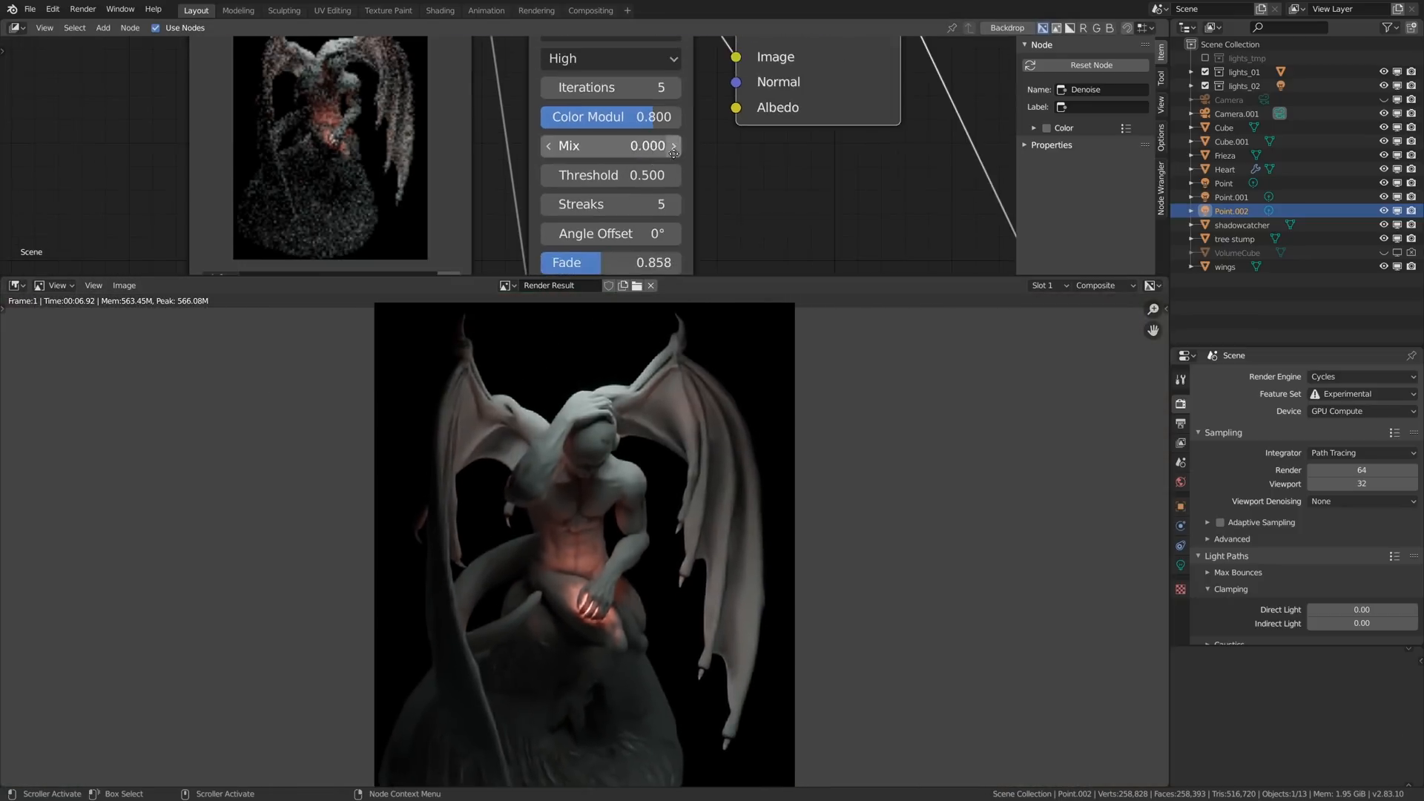
{"action": "middle_click_drag", "start_coordinate": [667, 146], "coordinate": [553, 239]}
{"action": "left_click", "coordinate": [473, 81]}
{"action": "key", "text": "m"}
{"action": "key", "text": "m"}
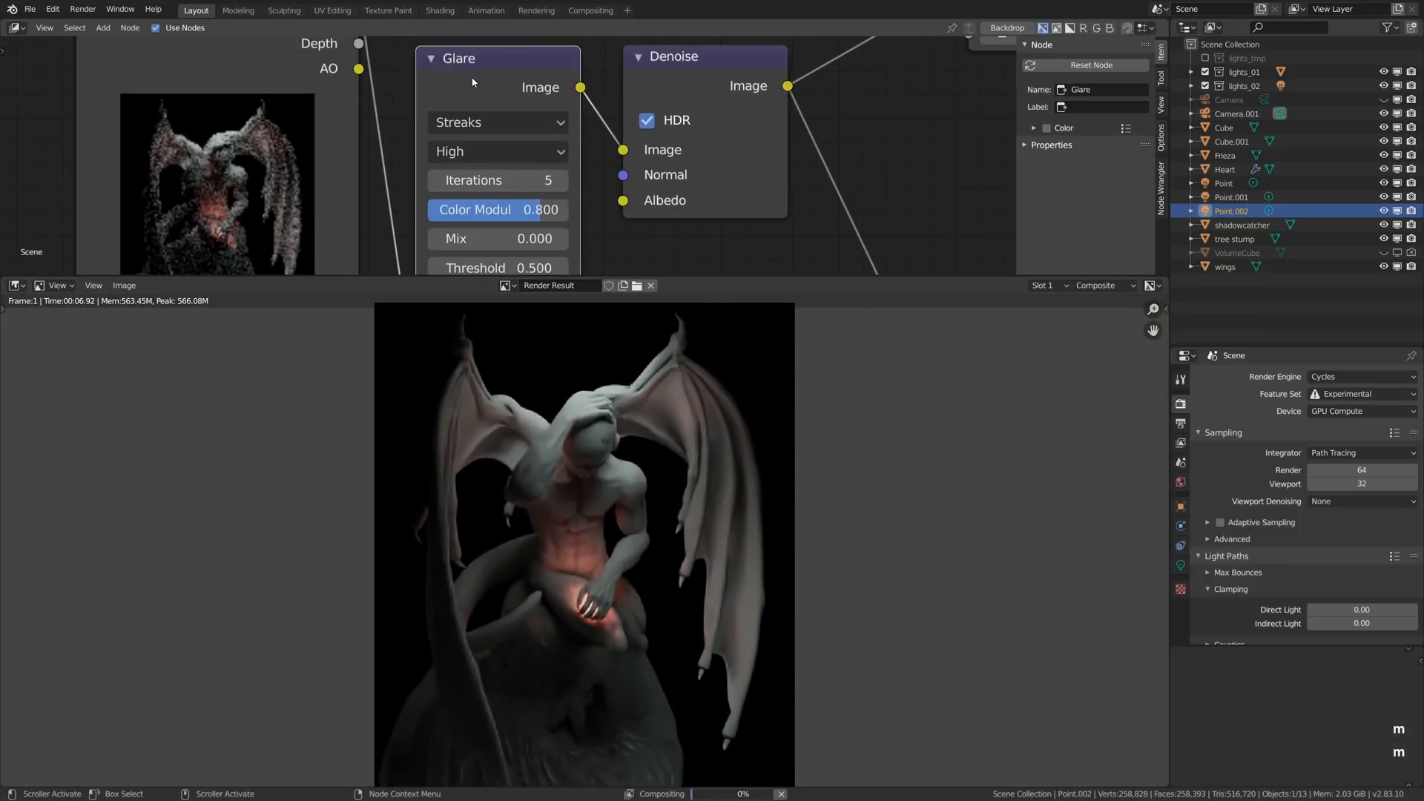
- Move the Denoise node aside and insert a duplicate of the Glare node between Glare and Denoise
{"action": "scroll", "coordinate": [519, 148], "scroll_direction": "down", "scroll_amount": 2}
{"action": "middle_click_drag", "start_coordinate": [632, 174], "coordinate": [555, 195]}
{"action": "left_click", "coordinate": [566, 108]}
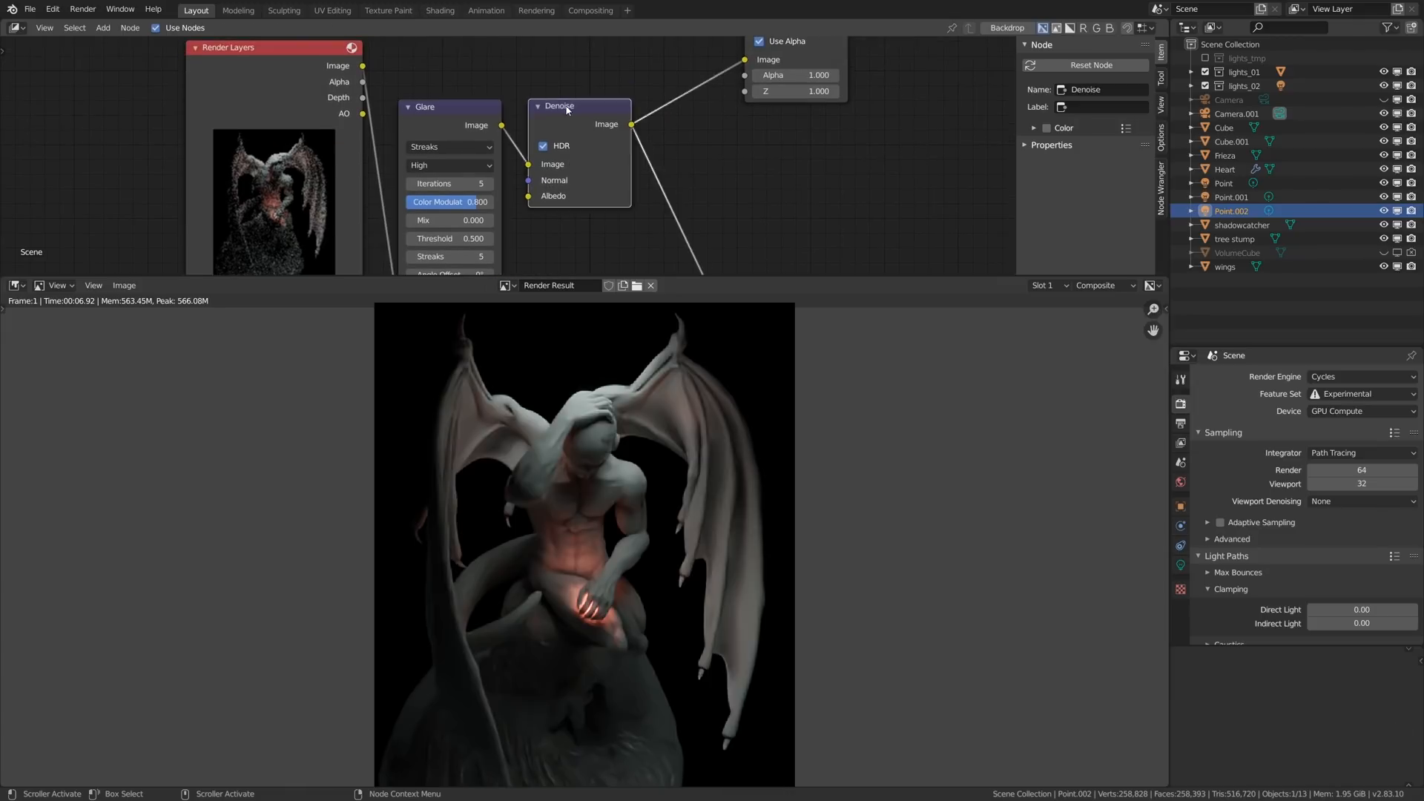
{"action": "key", "text": "g"}
{"action": "left_click", "coordinate": [737, 119]}
{"action": "left_click", "coordinate": [479, 121]}
{"action": "key", "text": "shift+d"}
{"action": "left_click", "coordinate": [641, 122]}
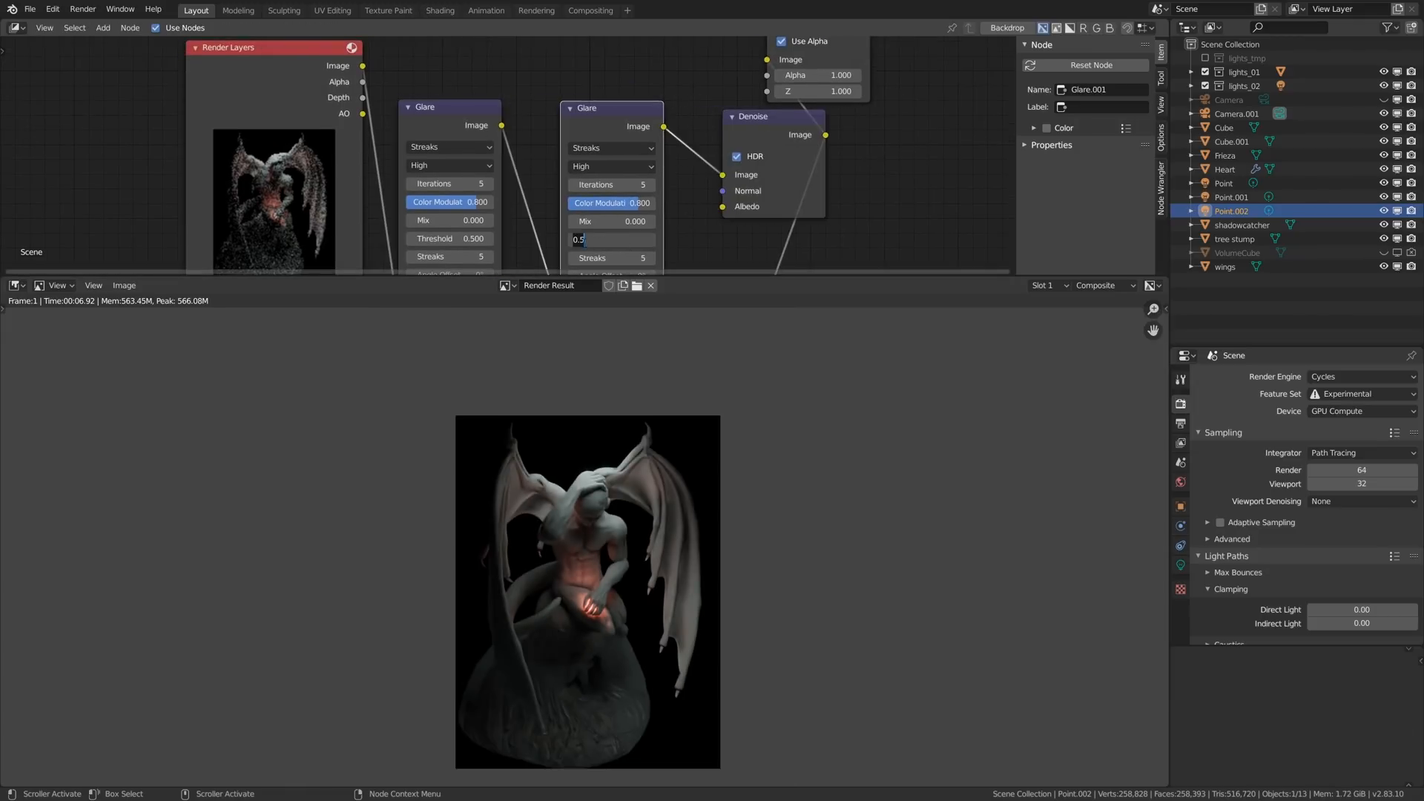
- Change the duplicate Glare node to Fog Glow with threshold 0.2 and inspect the glow around the head and wings
{"action": "key", "text": "Return"}
{"action": "left_click", "coordinate": [612, 148]}
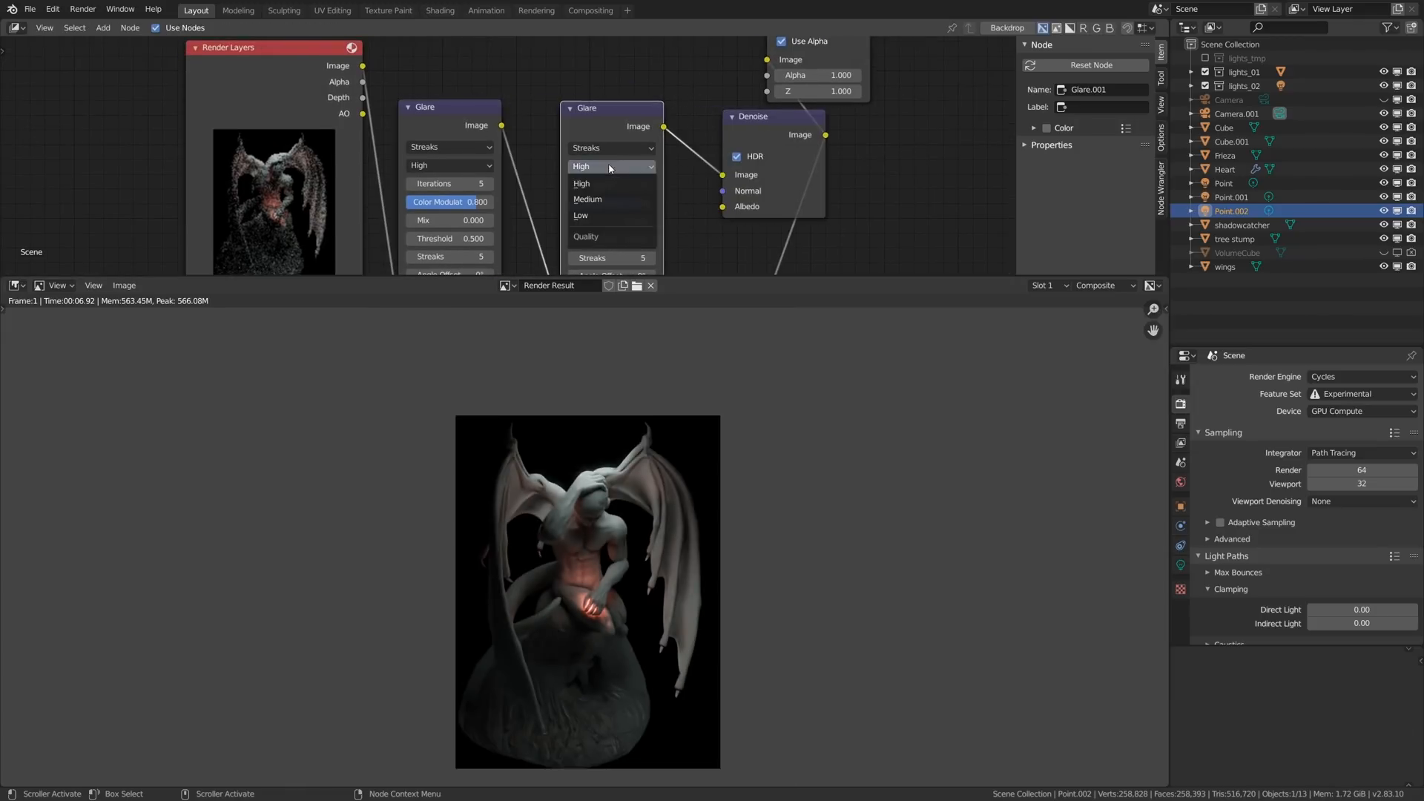
{"action": "left_click", "coordinate": [590, 196]}
{"action": "scroll", "coordinate": [609, 445], "scroll_direction": "up", "scroll_amount": 6}
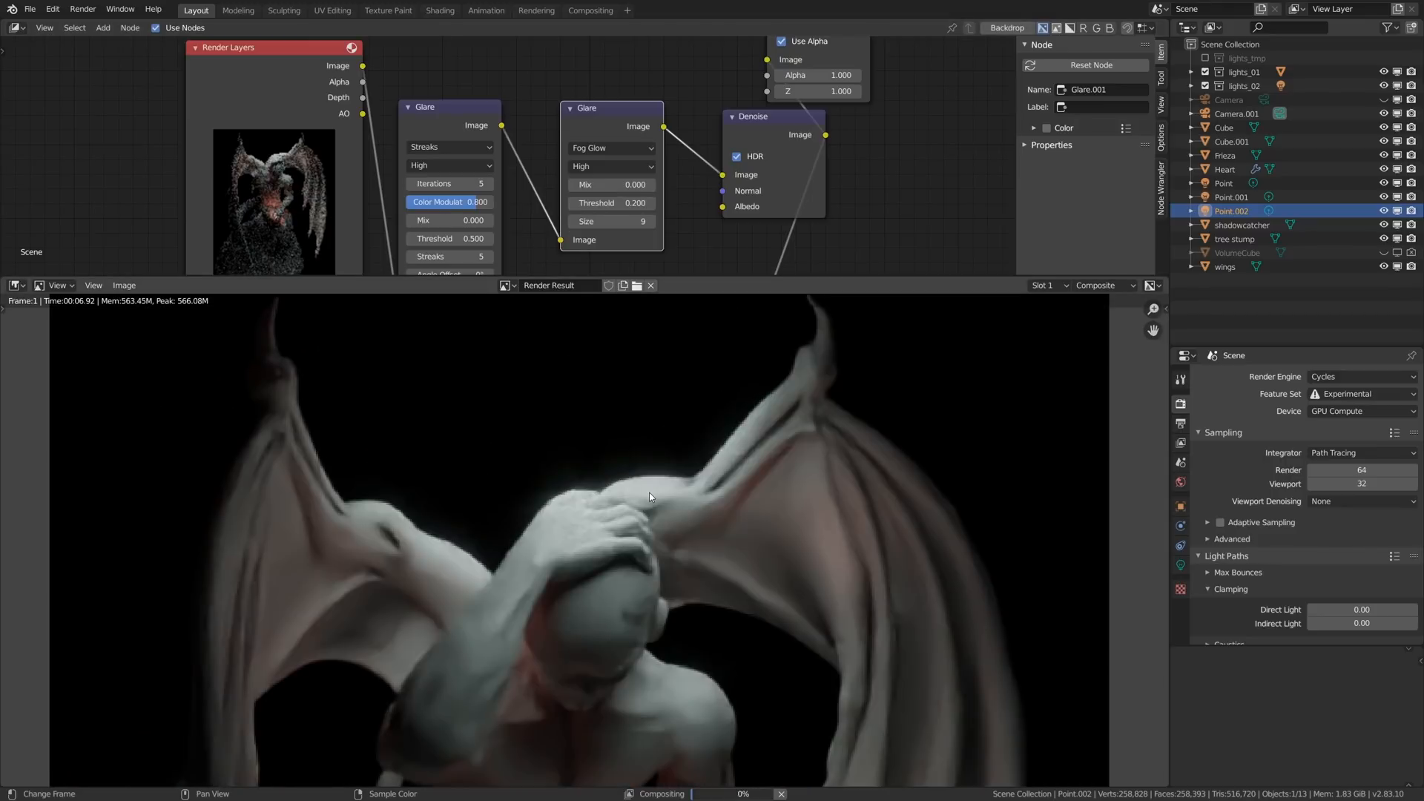
{"action": "scroll", "coordinate": [593, 567], "scroll_direction": "down", "scroll_amount": 6}
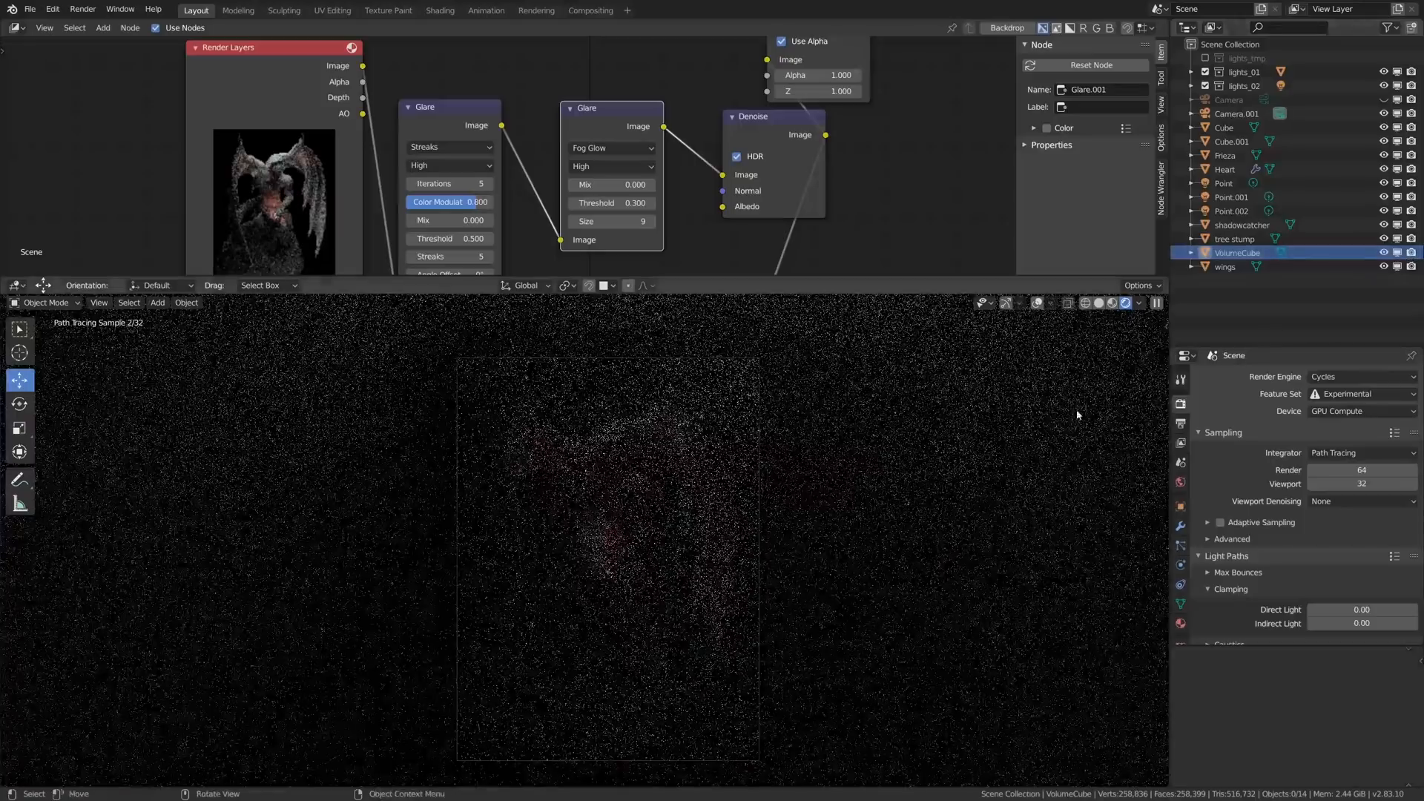
- Bring back the rendered camera view, define a render region around its frame and enable the VolumeCube's visibility
{"action": "key", "text": "ctrl+b"}
{"action": "left_click_drag", "start_coordinate": [378, 334], "coordinate": [892, 789]}
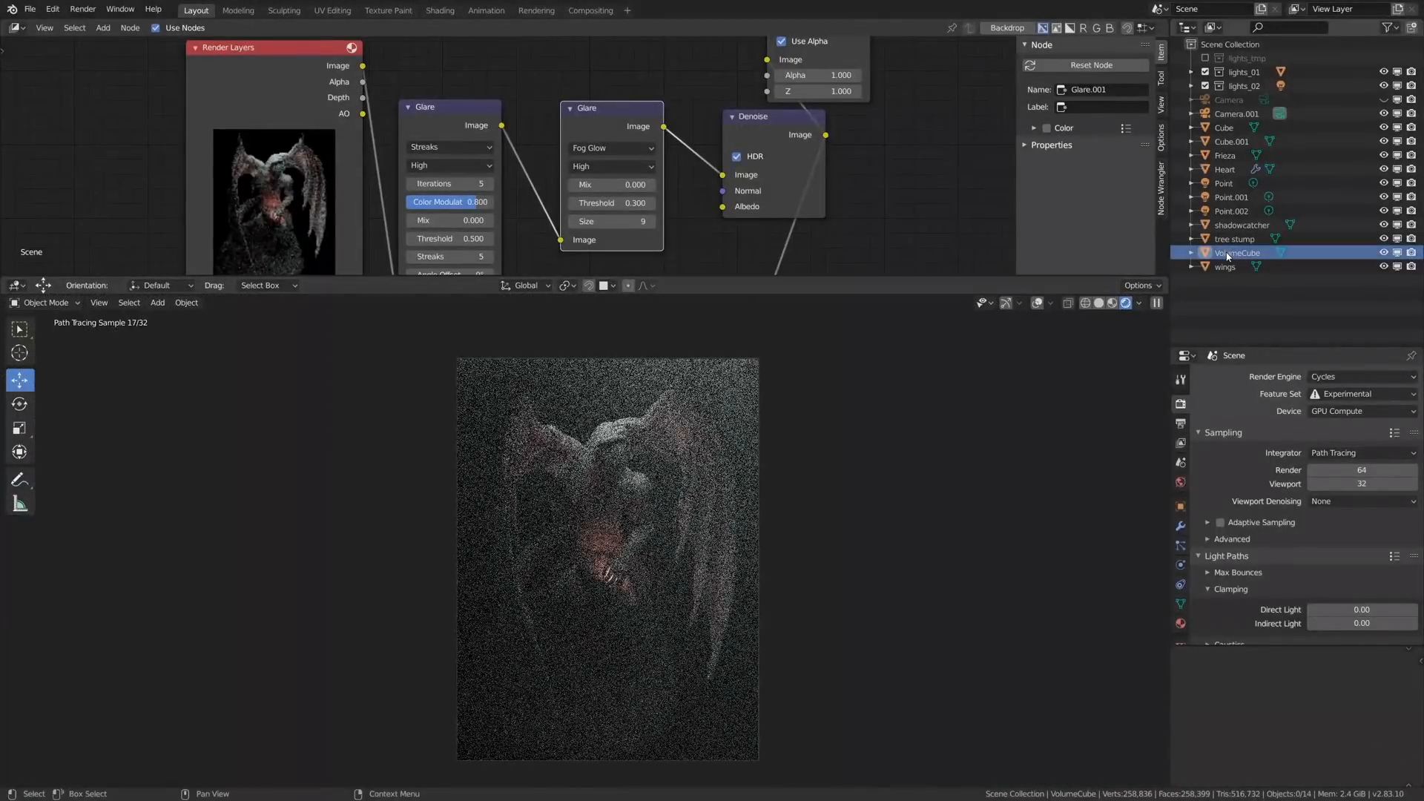
- Set the VolumeCube material's Volume Scatter to density 2 and anisotropy 0 in the Shader Editor and render the image
{"action": "left_click", "coordinate": [15, 27]}
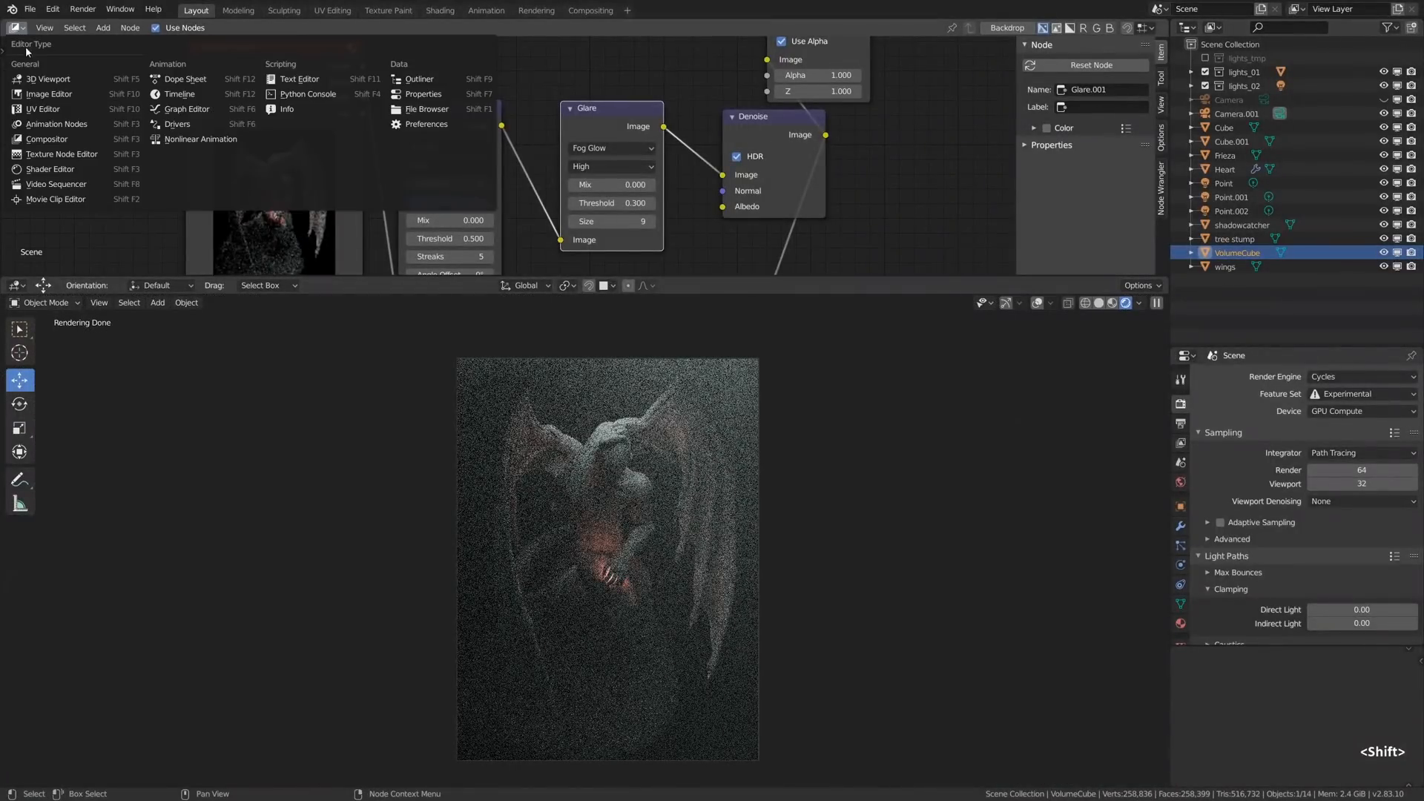
{"action": "left_click", "coordinate": [51, 170]}
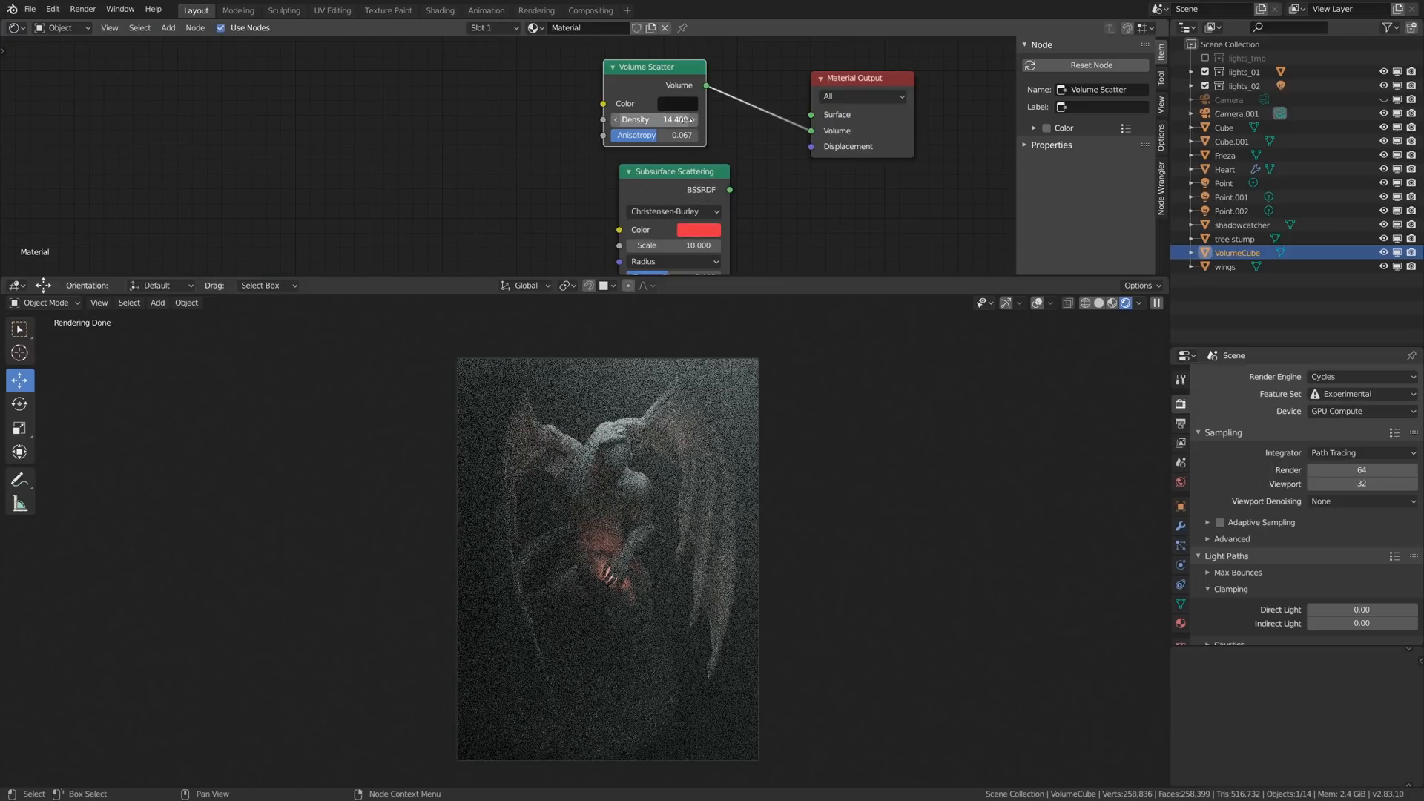
{"action": "scroll", "coordinate": [667, 149], "scroll_direction": "up", "scroll_amount": 3}
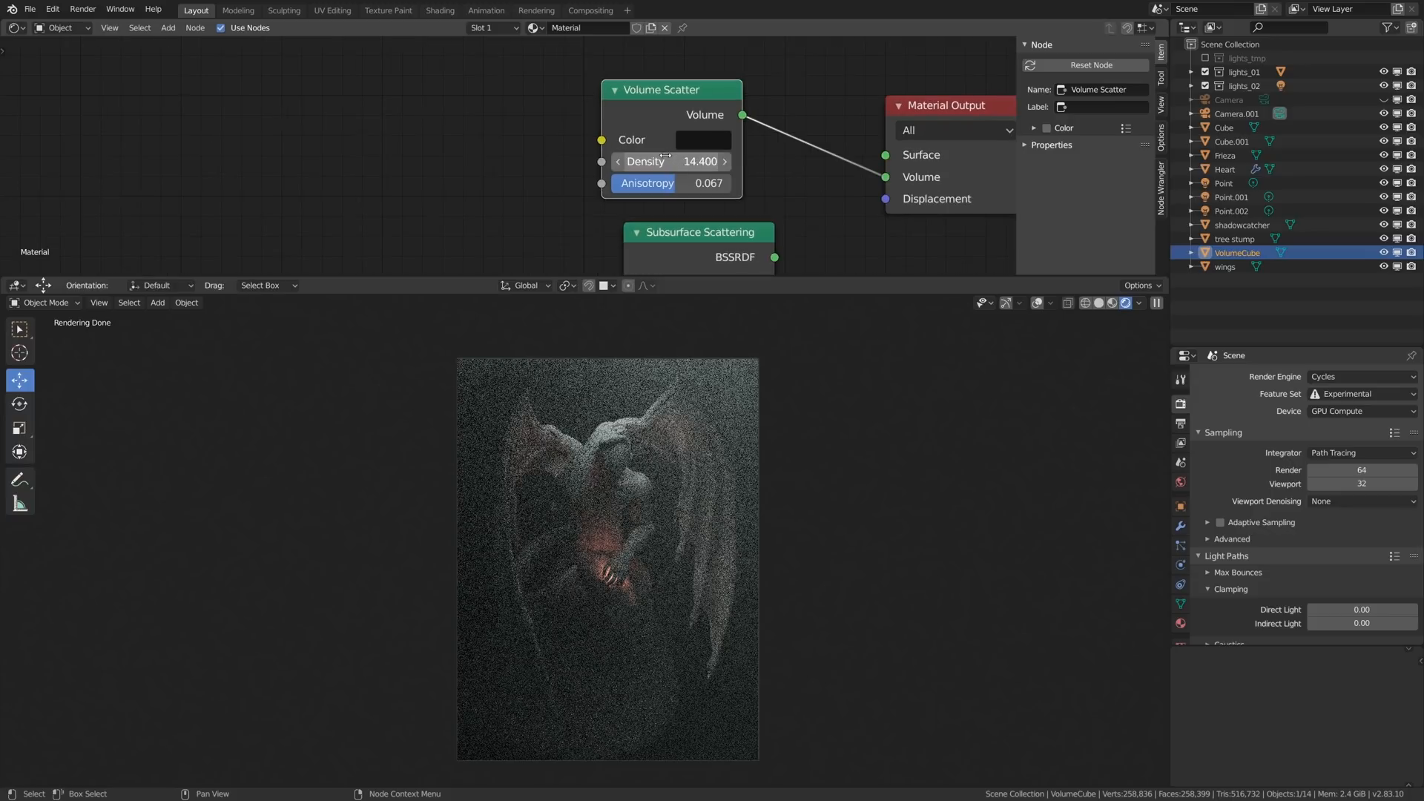
{"action": "key", "text": "Escape"}
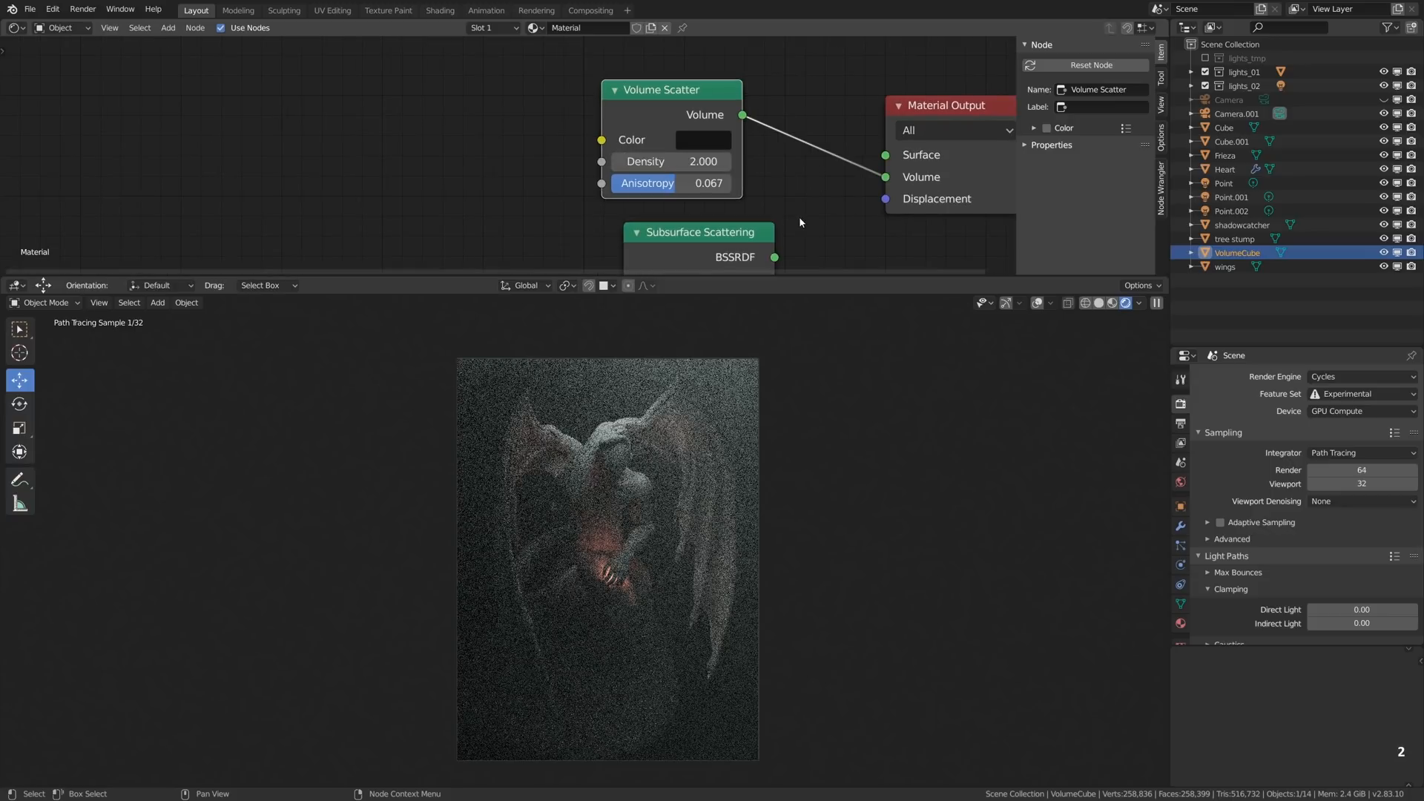
{"action": "key", "text": "F12"}
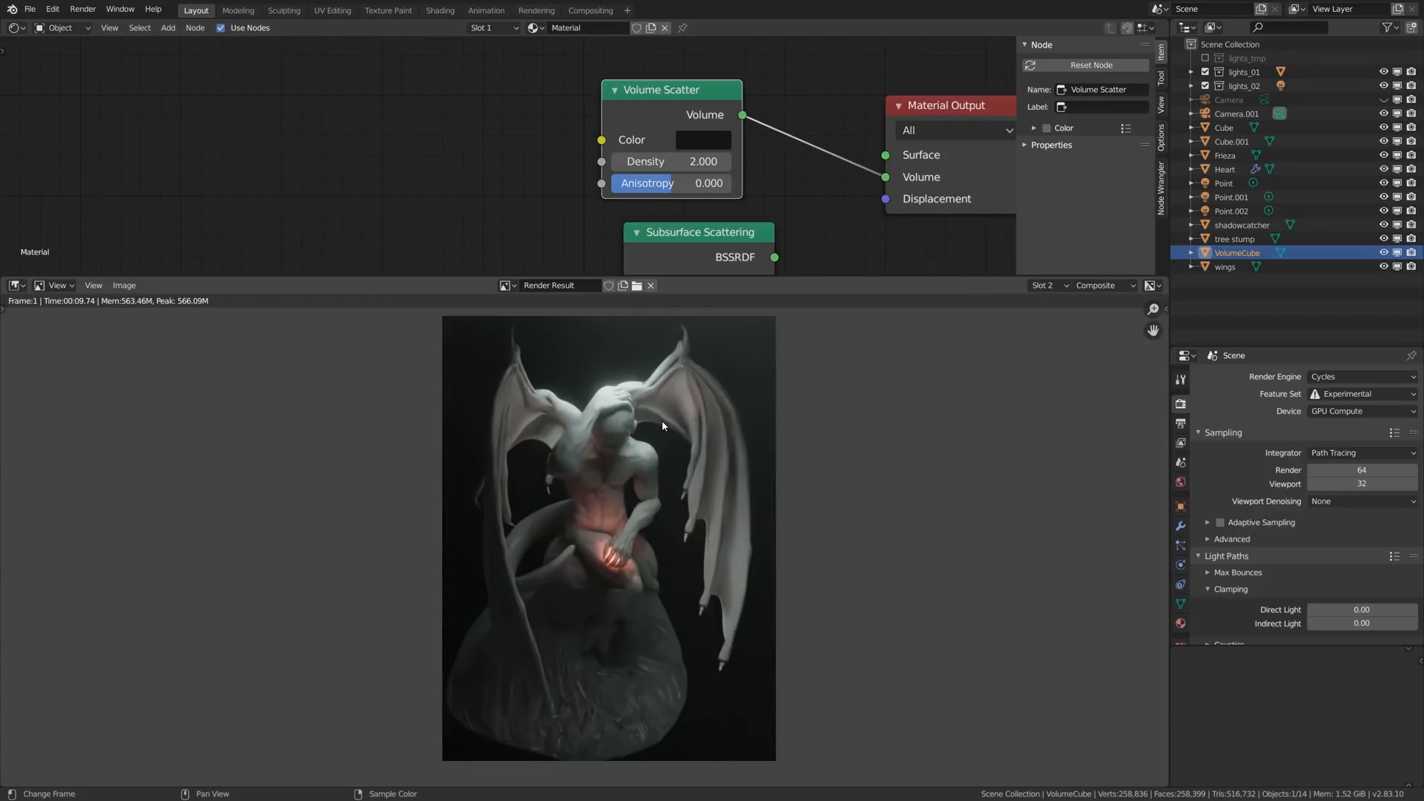
- Compare the renders in slots 1 and 2 by switching back and forth between them
{"action": "key", "text": "1"}
{"action": "key", "text": "2"}
{"action": "scroll", "coordinate": [662, 423], "scroll_direction": "down", "scroll_amount": 2}
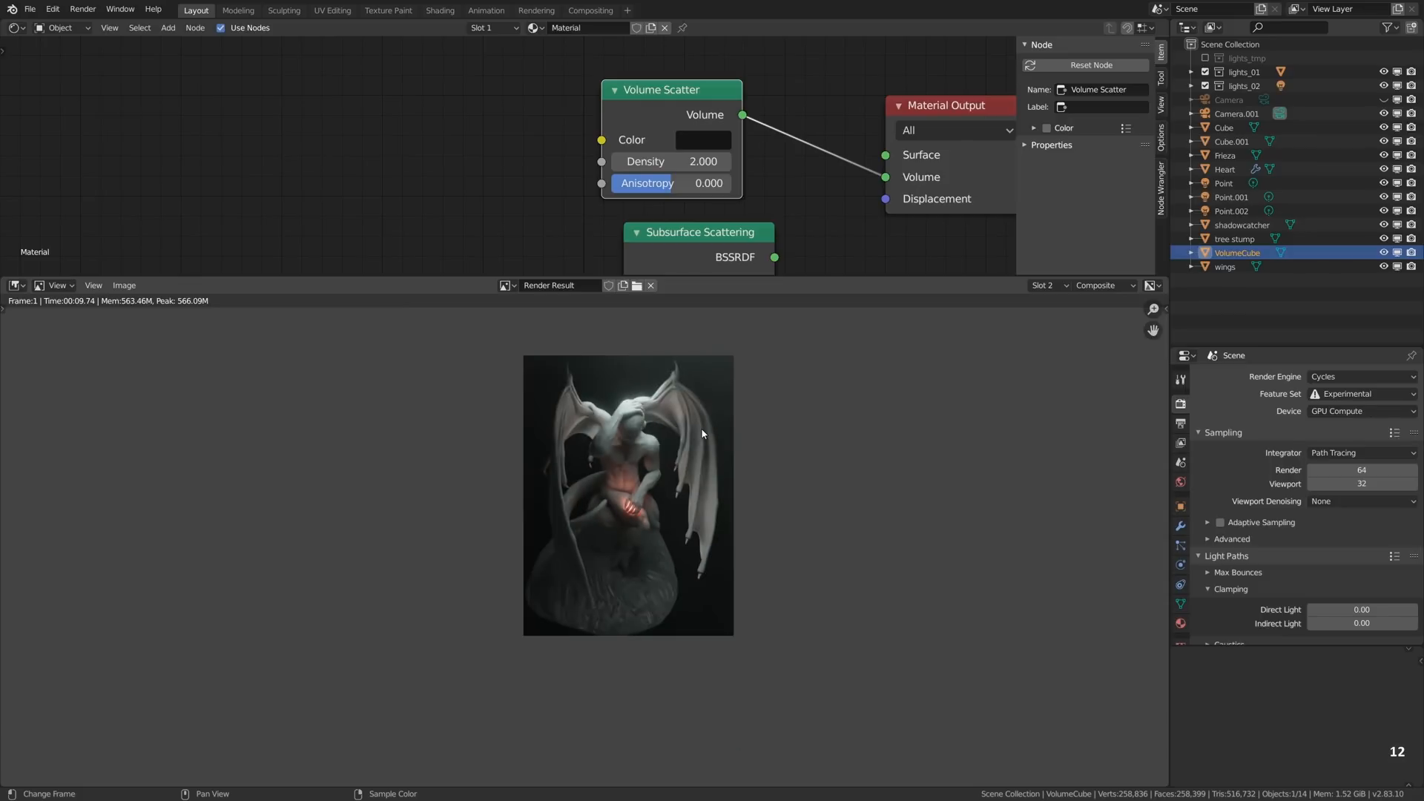
{"action": "scroll", "coordinate": [702, 430], "scroll_direction": "up", "scroll_amount": 2}
{"action": "middle_click_drag", "start_coordinate": [671, 434], "coordinate": [690, 442]}
{"action": "scroll", "coordinate": [684, 435], "scroll_direction": "down", "scroll_amount": 1}
{"action": "key", "text": "1"}
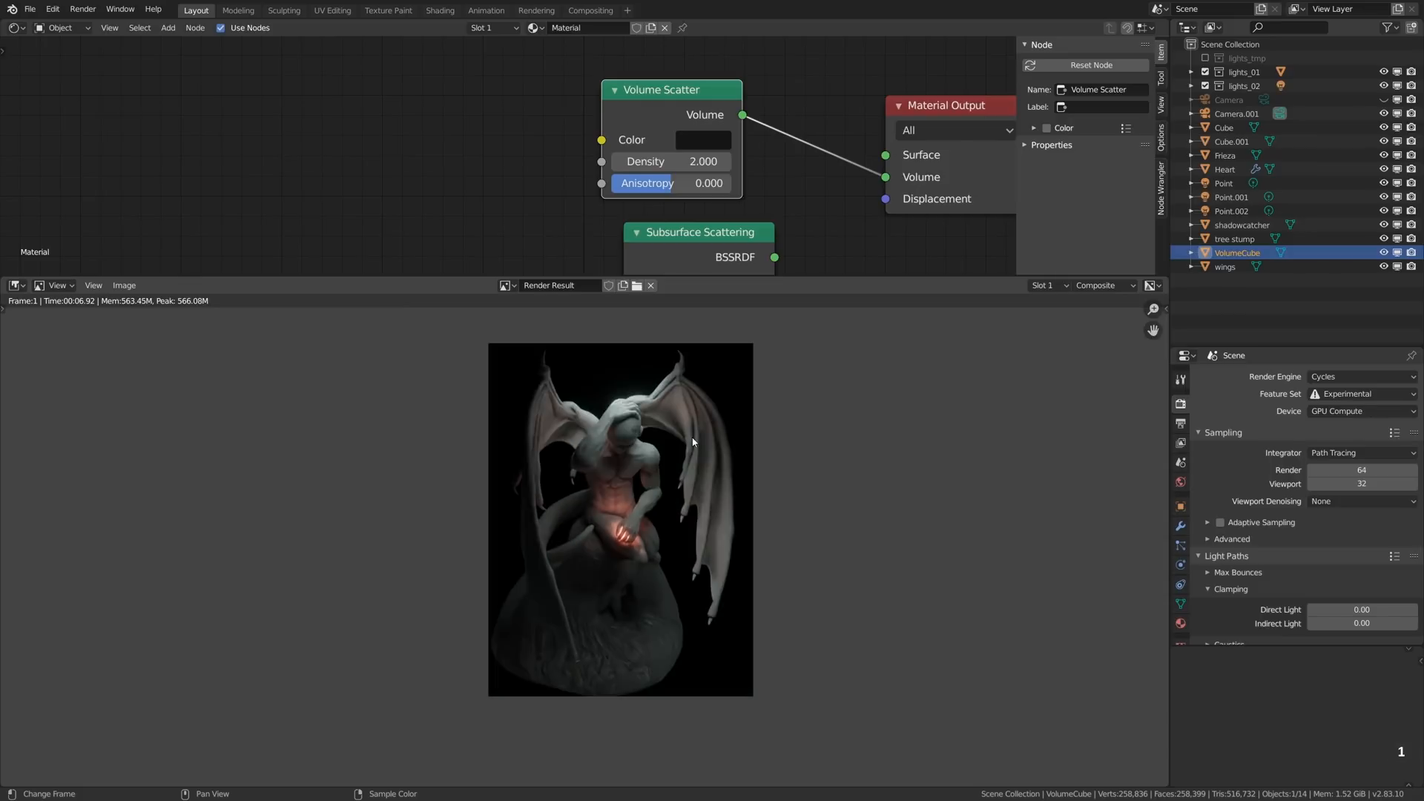
{"action": "key", "text": "2"}
{"action": "key", "text": "1"}
{"action": "key", "text": "2"}
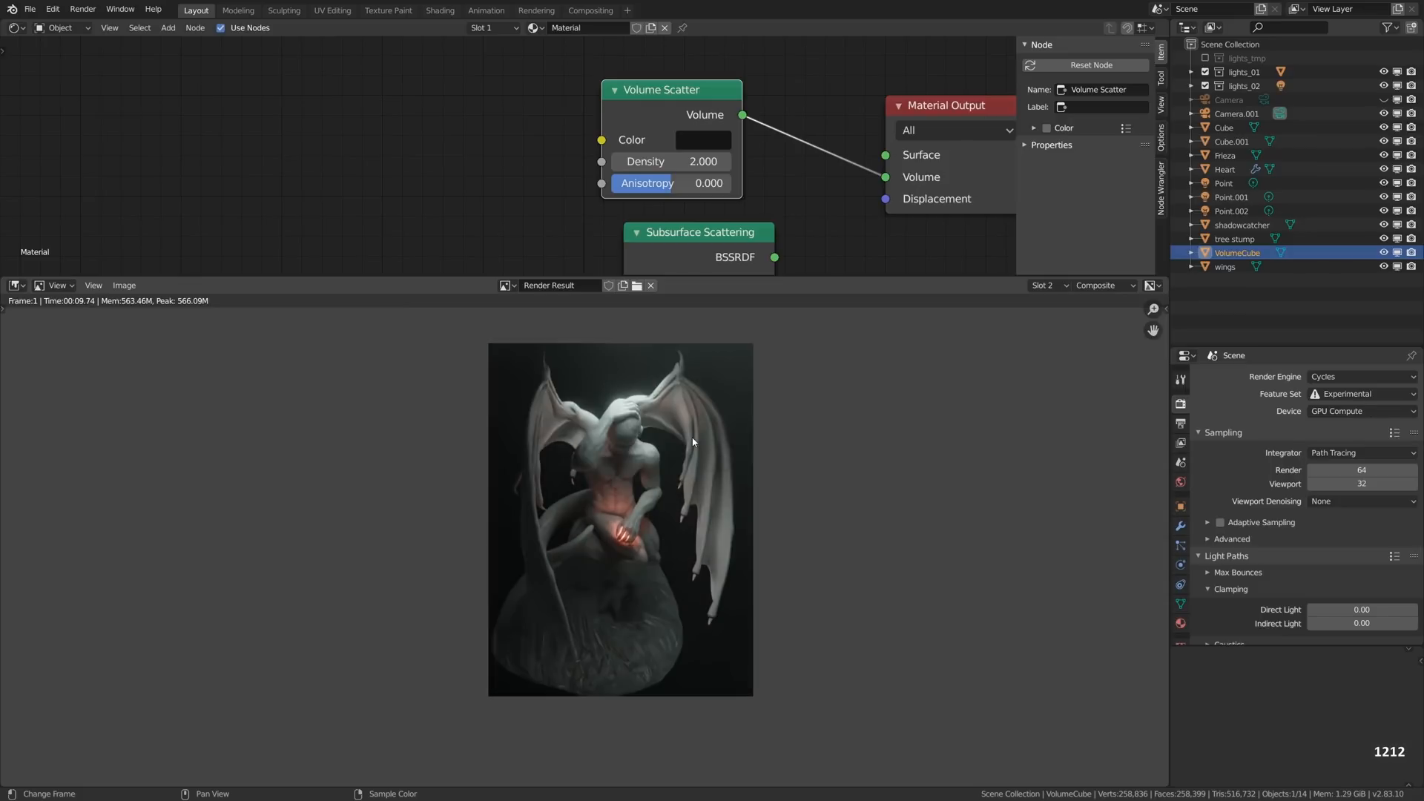
{"action": "key", "text": "1"}
{"action": "key", "text": "2"}
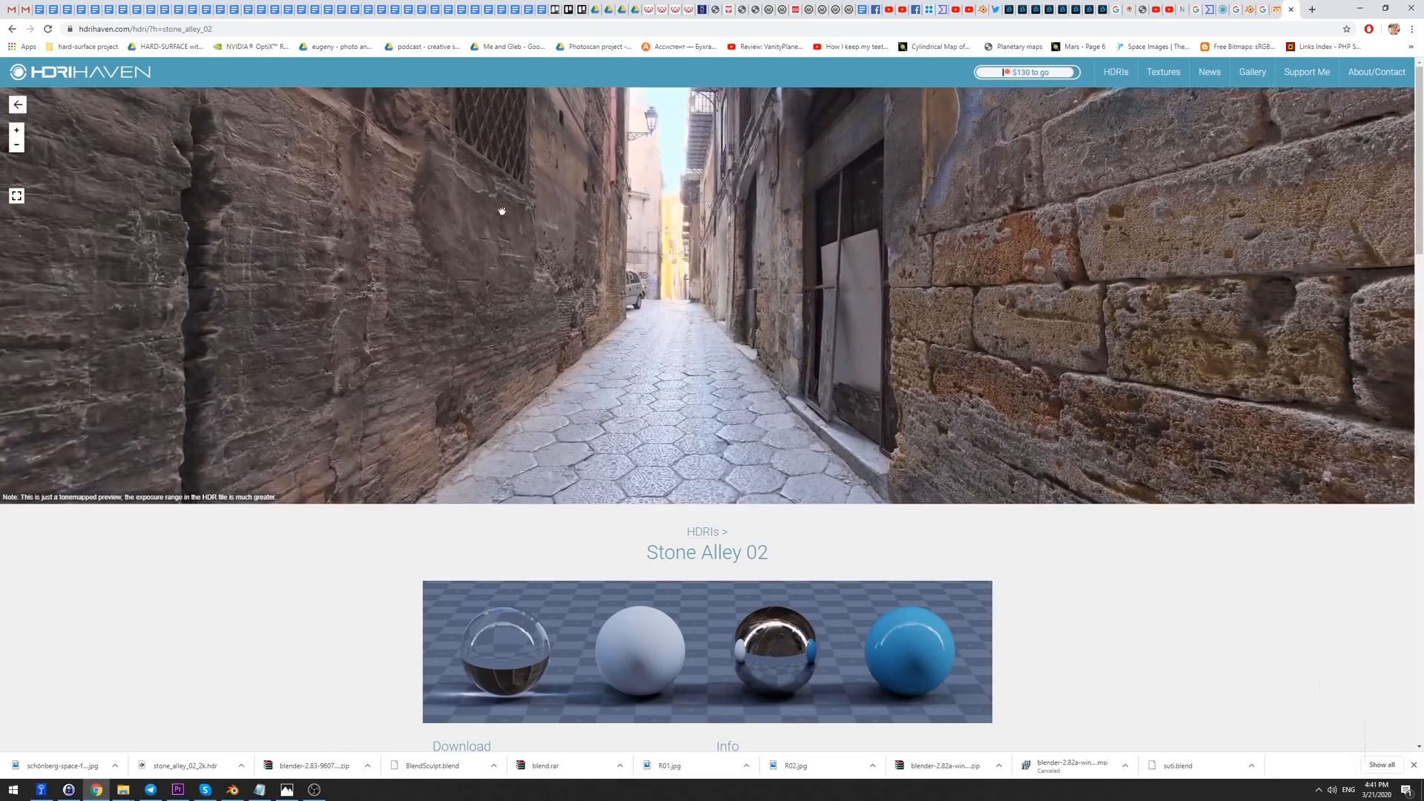
- View the Stone Alley 02 panorama on HDRI Haven in full screen, look around it and return to Blender
{"action": "key", "text": "F11"}
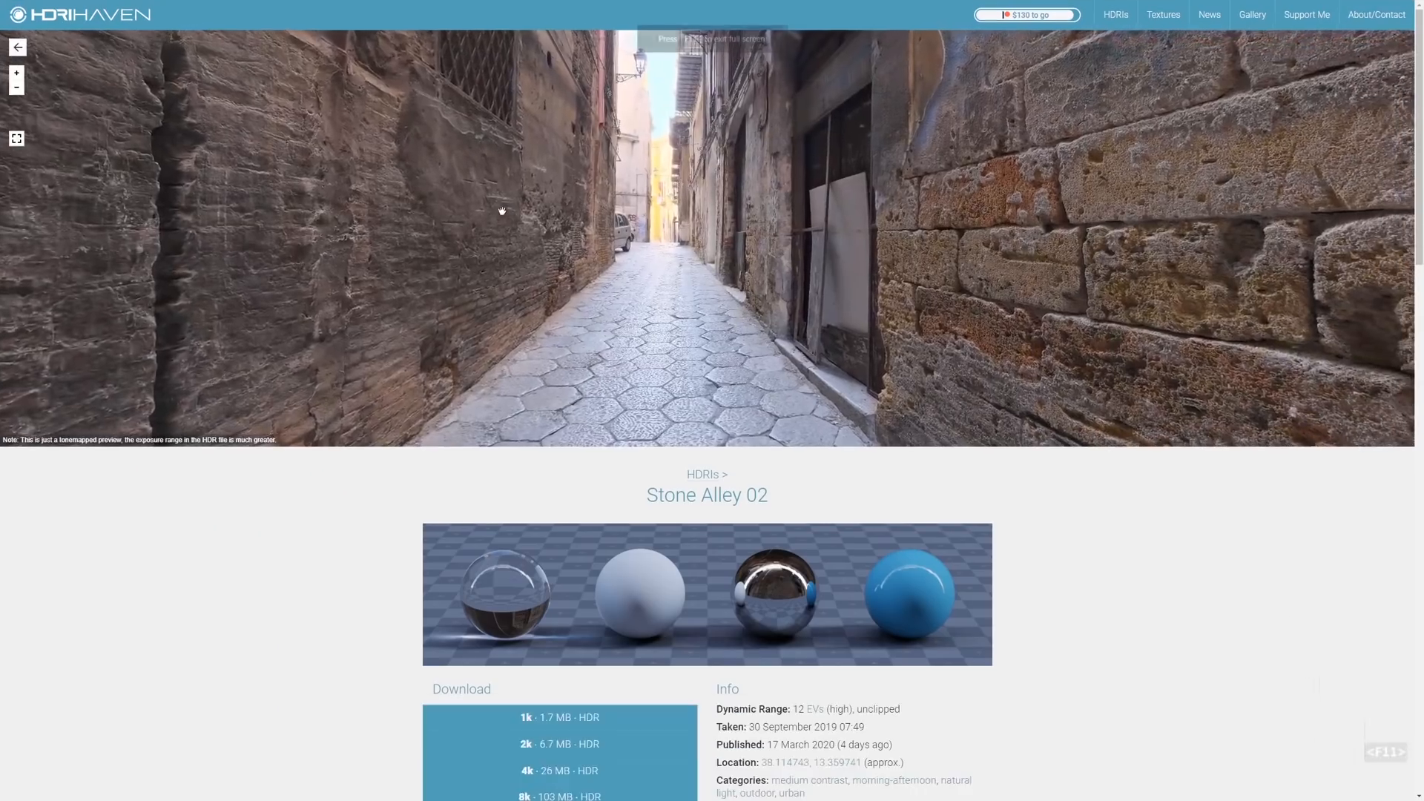
{"action": "left_click_drag", "start_coordinate": [832, 268], "coordinate": [512, 253]}
{"action": "key", "text": "alt+Tab"}
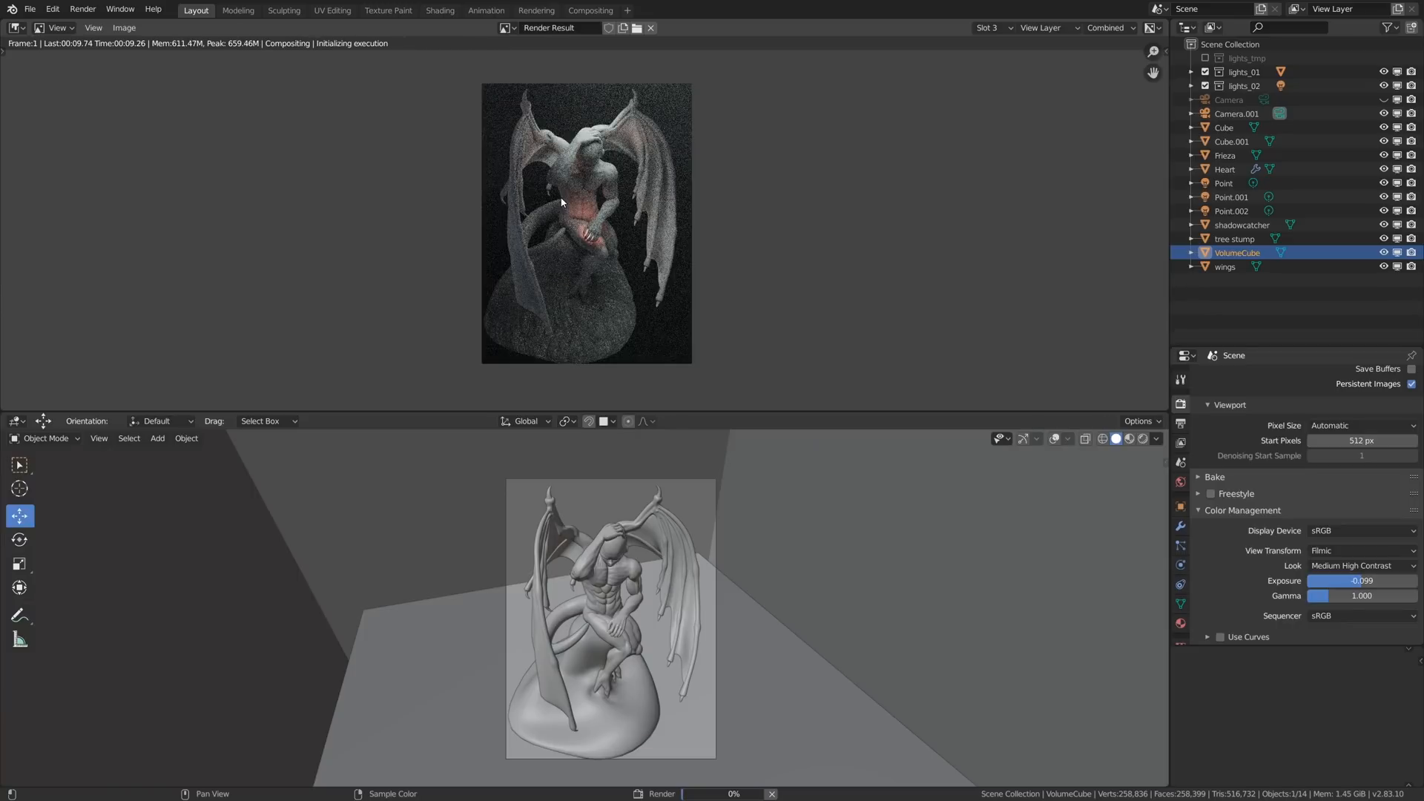
- Compare the newest render in slot 3 with the one in slot 2 by alternating between them
{"action": "key", "text": "2"}
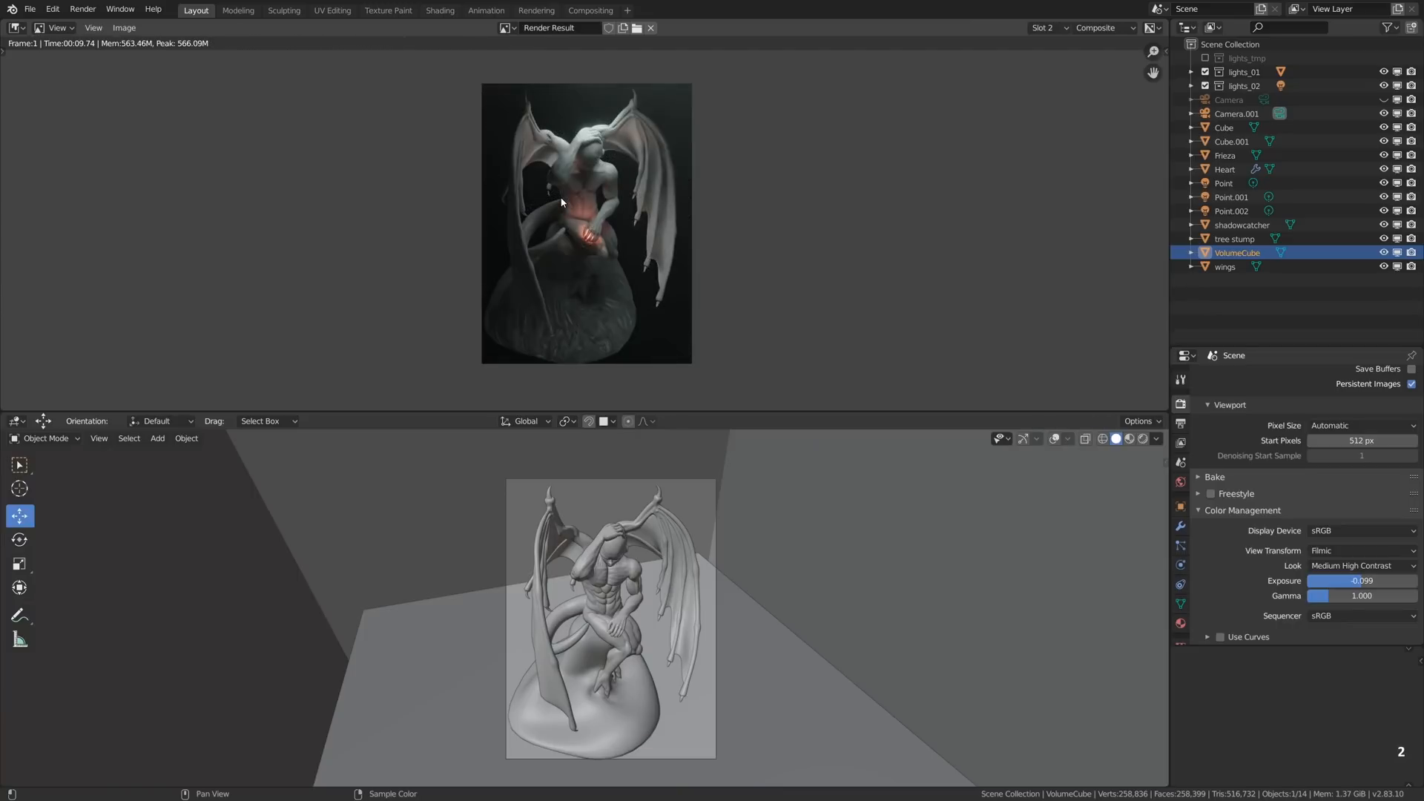
{"action": "key", "text": "3"}
{"action": "key", "text": "2"}
{"action": "key", "text": "3"}
{"action": "key", "text": "2"}
{"action": "key", "text": "3"}
{"action": "key", "text": "2"}
{"action": "key", "text": "3"}
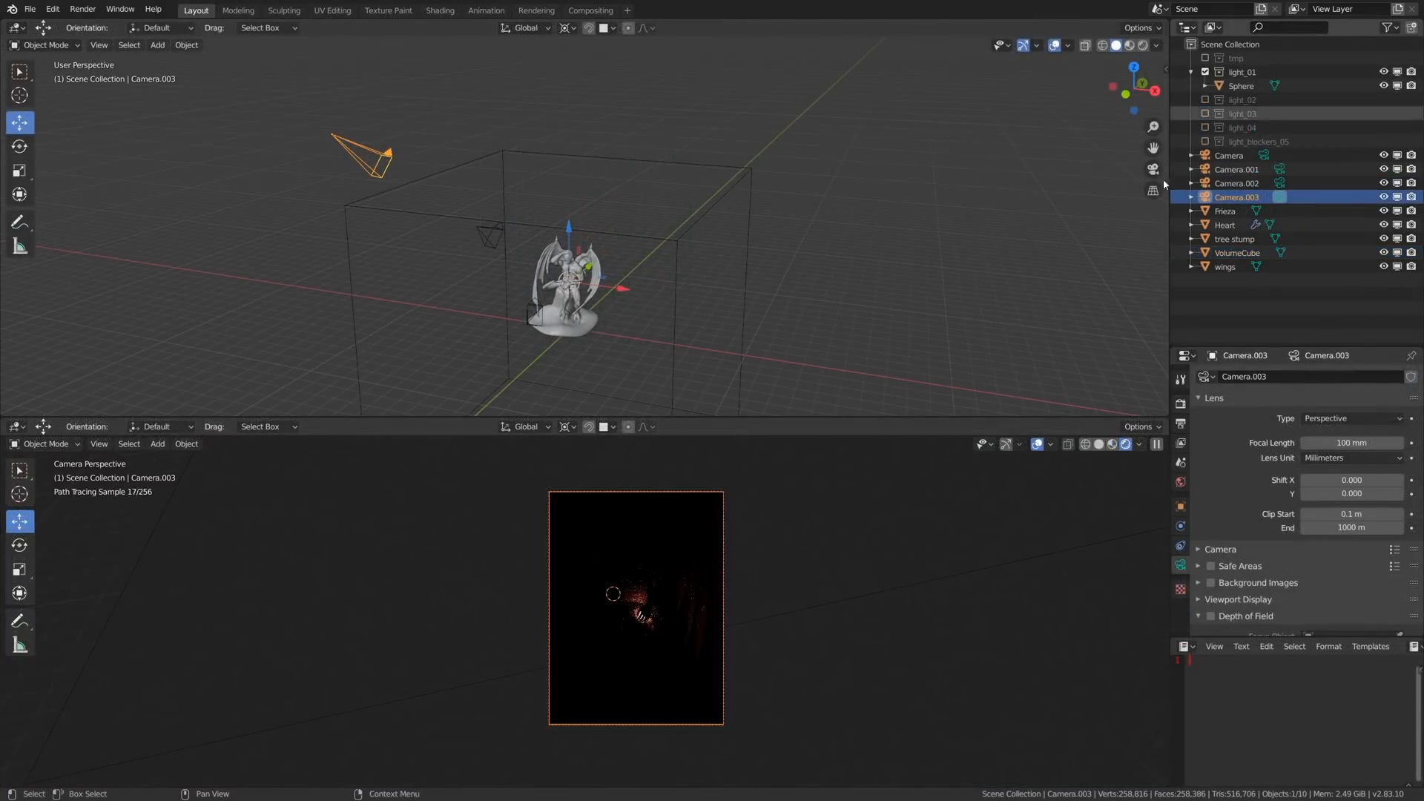
- Examine what the light_04 collection contributes by repeatedly including and excluding it in the rendered camera view, ending with it excluded
{"action": "scroll", "coordinate": [658, 625], "scroll_direction": "up", "scroll_amount": 2}
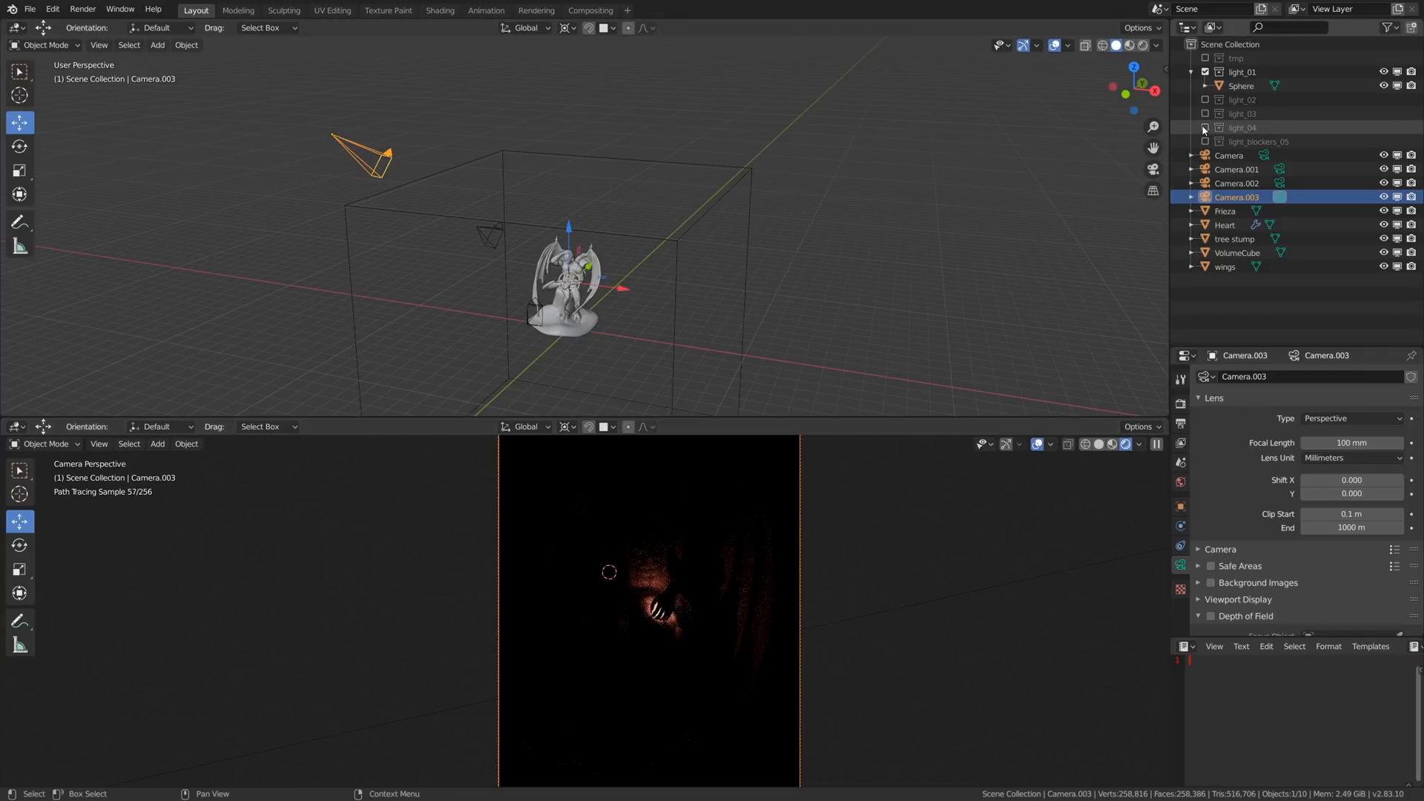
{"action": "left_click", "coordinate": [1205, 129]}
{"action": "left_click", "coordinate": [1205, 128]}
{"action": "left_click", "coordinate": [1205, 128]}
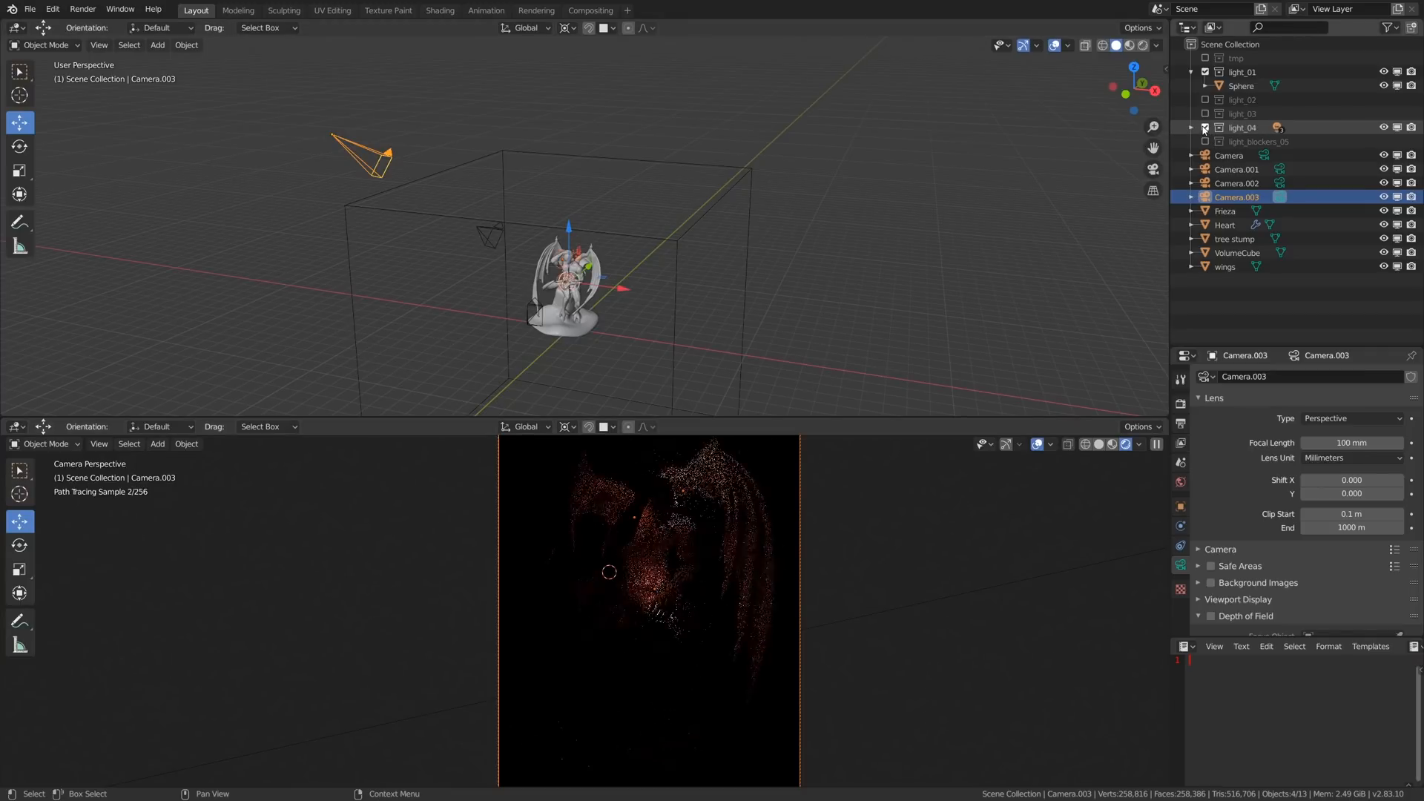
{"action": "left_click", "coordinate": [1205, 128]}
{"action": "left_click", "coordinate": [1205, 128]}
{"action": "left_click", "coordinate": [1204, 129]}
{"action": "left_click", "coordinate": [1205, 128]}
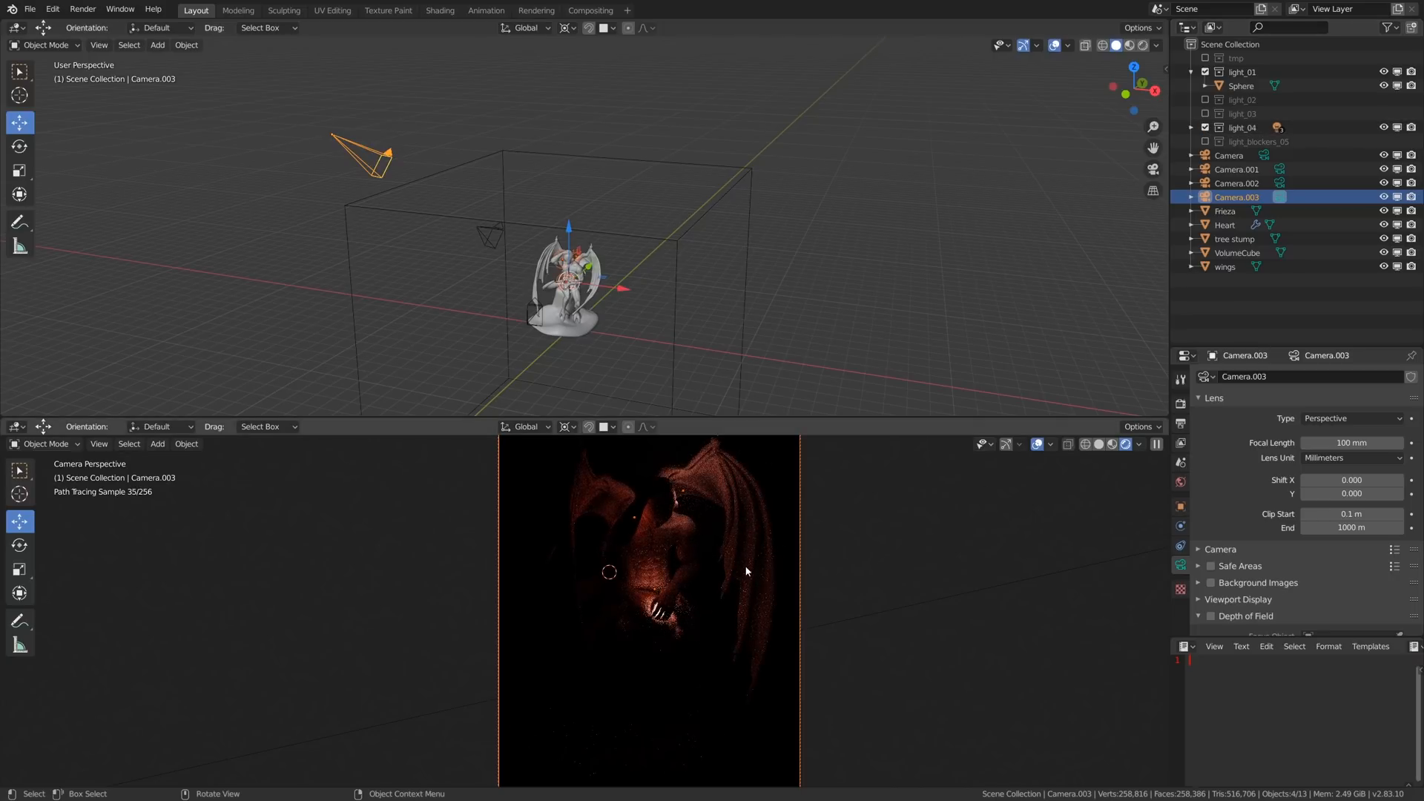
{"action": "scroll", "coordinate": [694, 621], "scroll_direction": "down", "scroll_amount": 2}
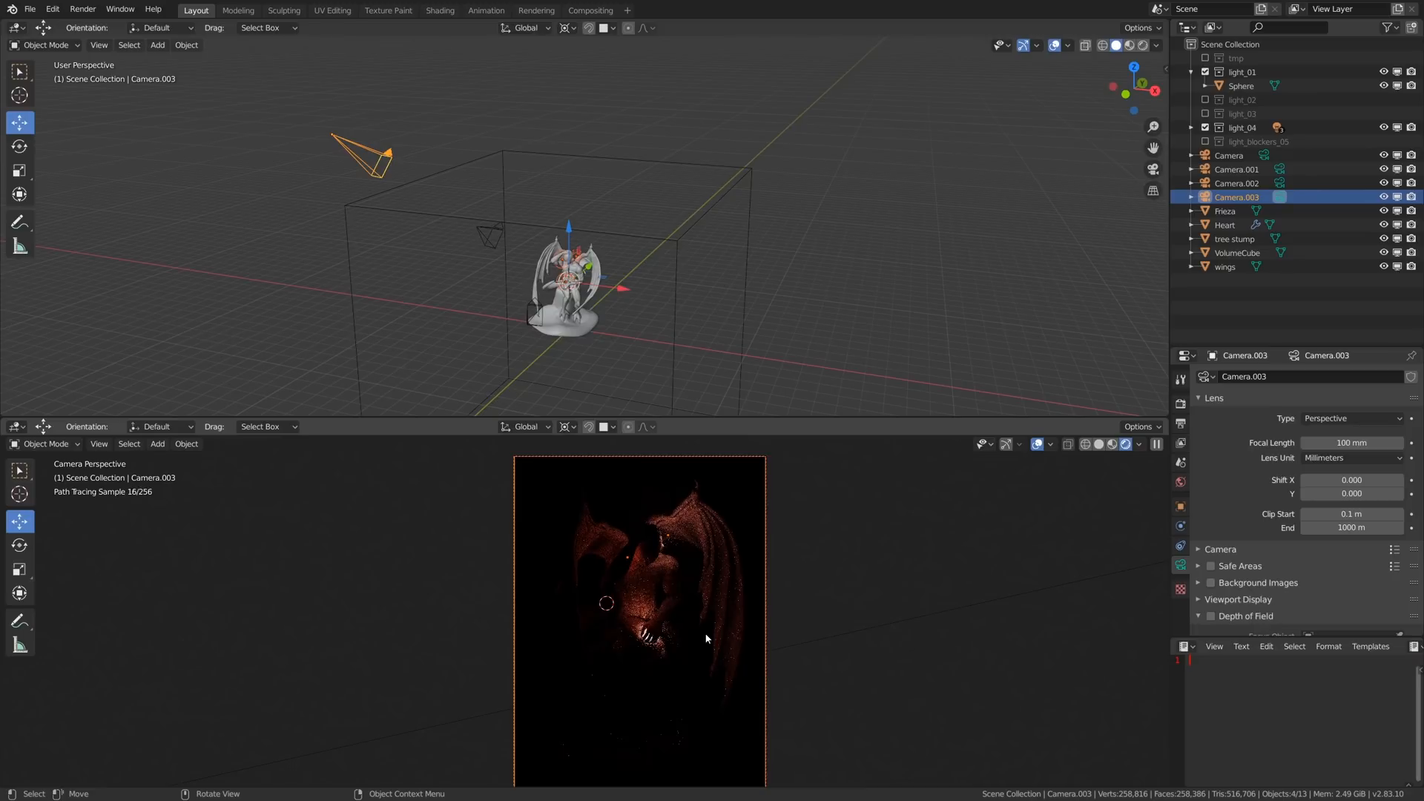
{"action": "left_click", "coordinate": [1205, 127]}
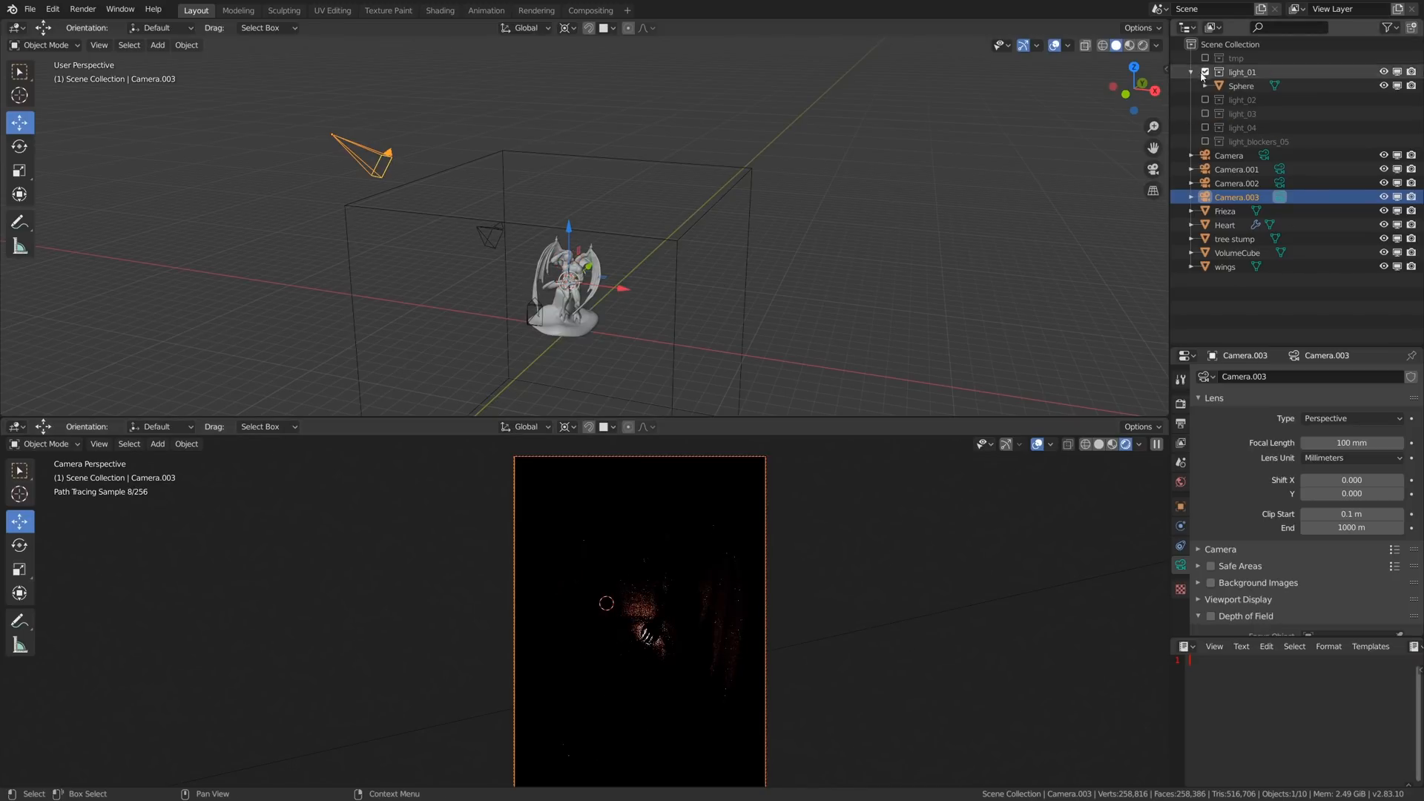
- Exclude light_01 and toggle light_02 on and off to examine its lighting alone on the statue
{"action": "left_click", "coordinate": [1205, 72]}
{"action": "left_click", "coordinate": [1206, 86]}
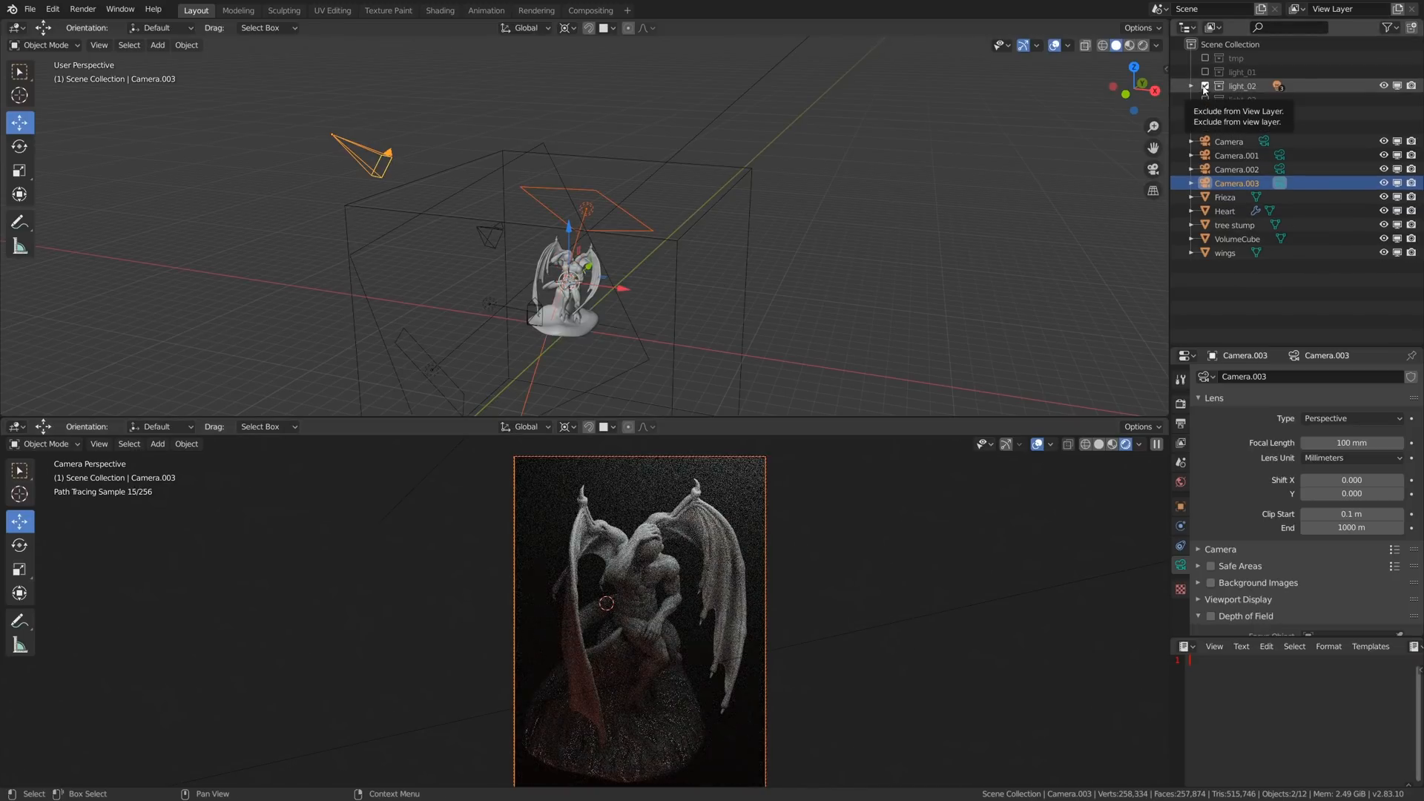
{"action": "left_click", "coordinate": [1204, 87]}
{"action": "left_click", "coordinate": [1204, 88]}
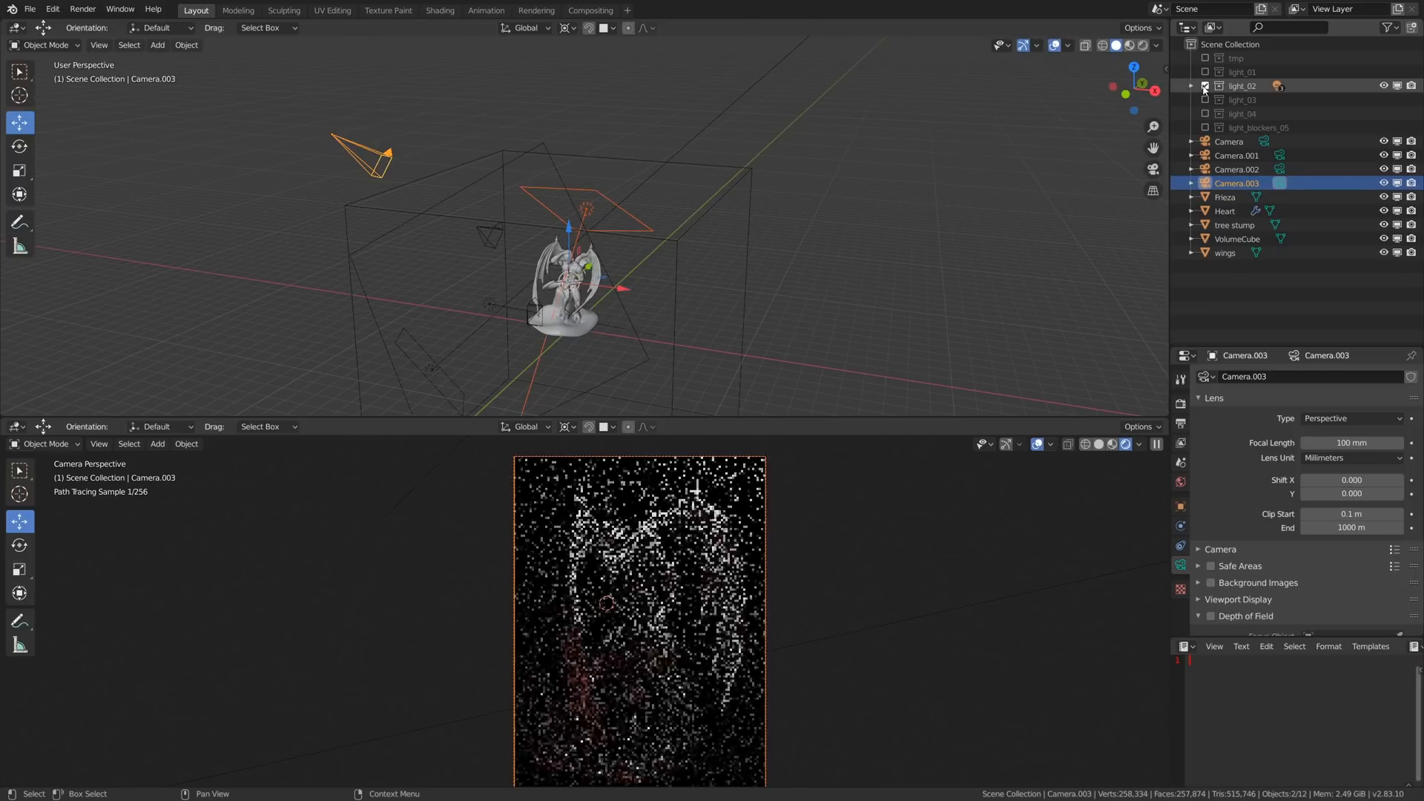
{"action": "left_click", "coordinate": [1204, 87]}
{"action": "left_click", "coordinate": [1204, 88]}
{"action": "left_click", "coordinate": [1204, 88]}
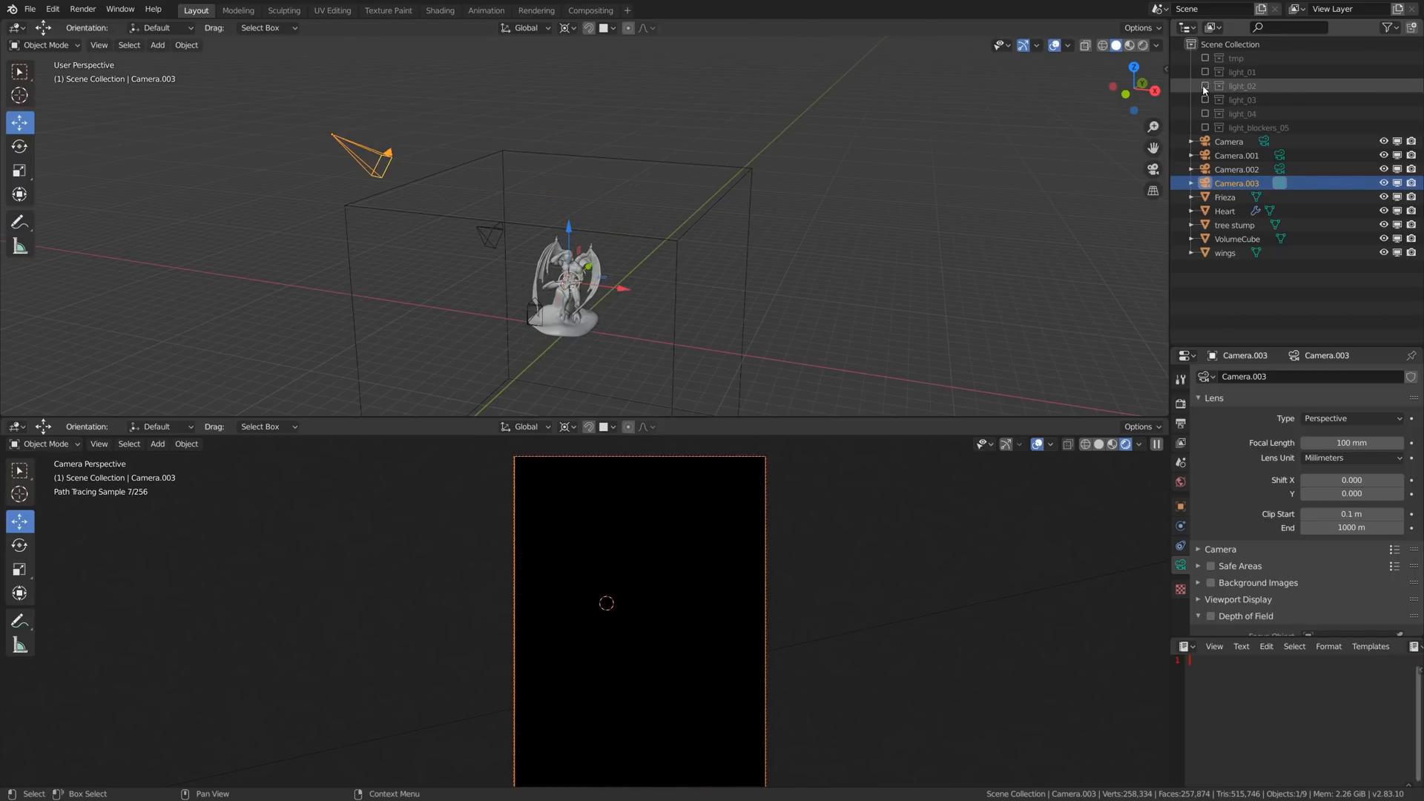
{"action": "left_click", "coordinate": [1204, 88]}
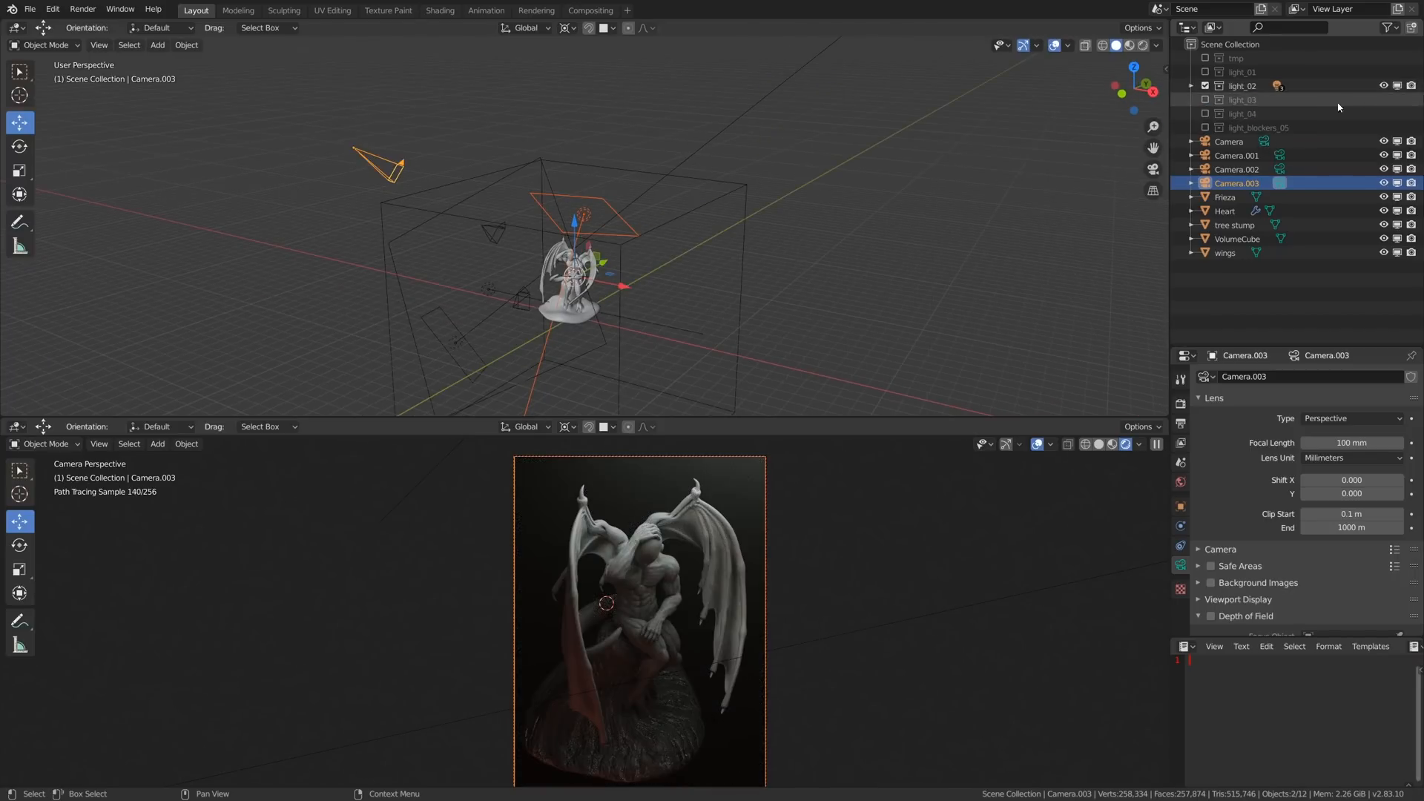
- Replace light_02 with the light_03 collection in the view and select the area light above the statue
{"action": "left_click", "coordinate": [1204, 86]}
{"action": "left_click", "coordinate": [1205, 100]}
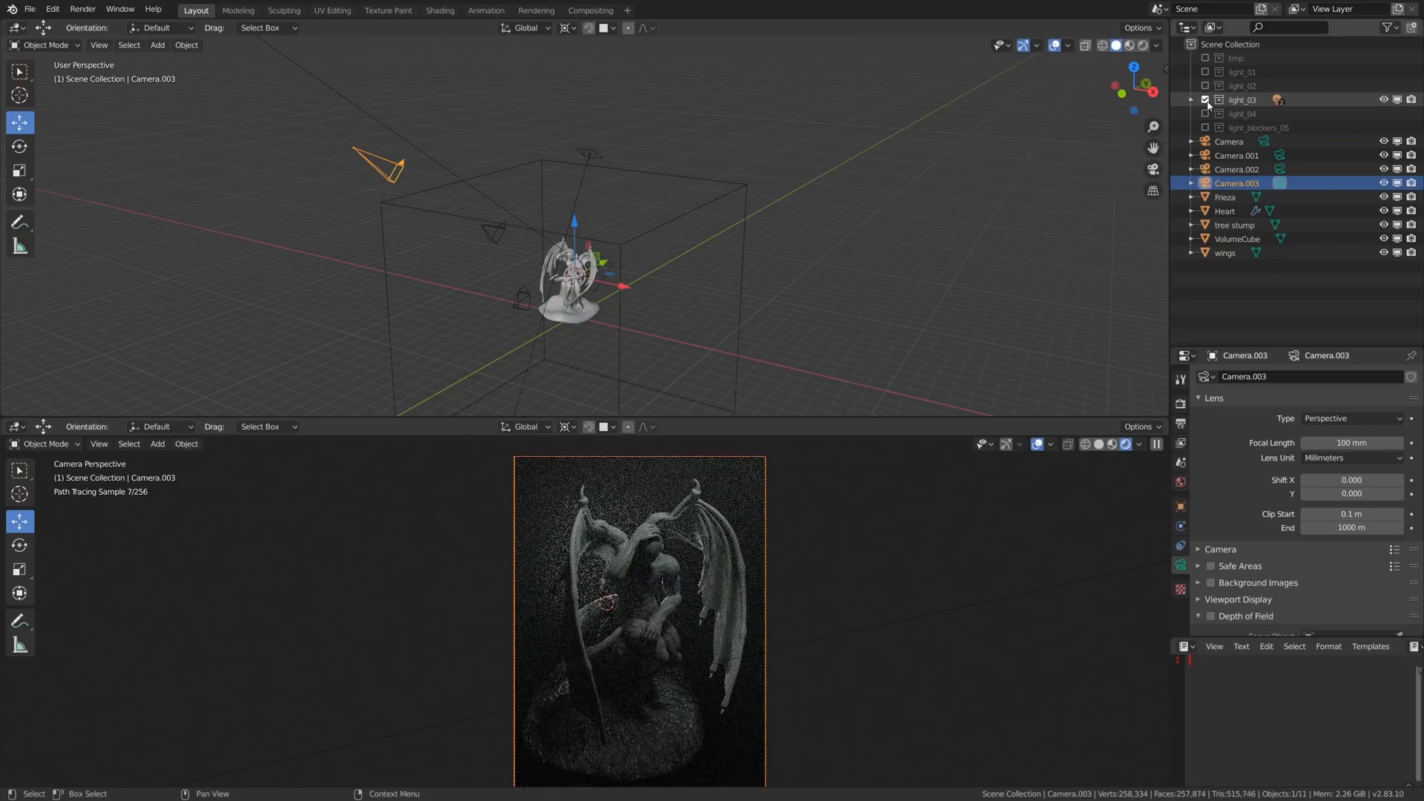
{"action": "left_click", "coordinate": [591, 158]}
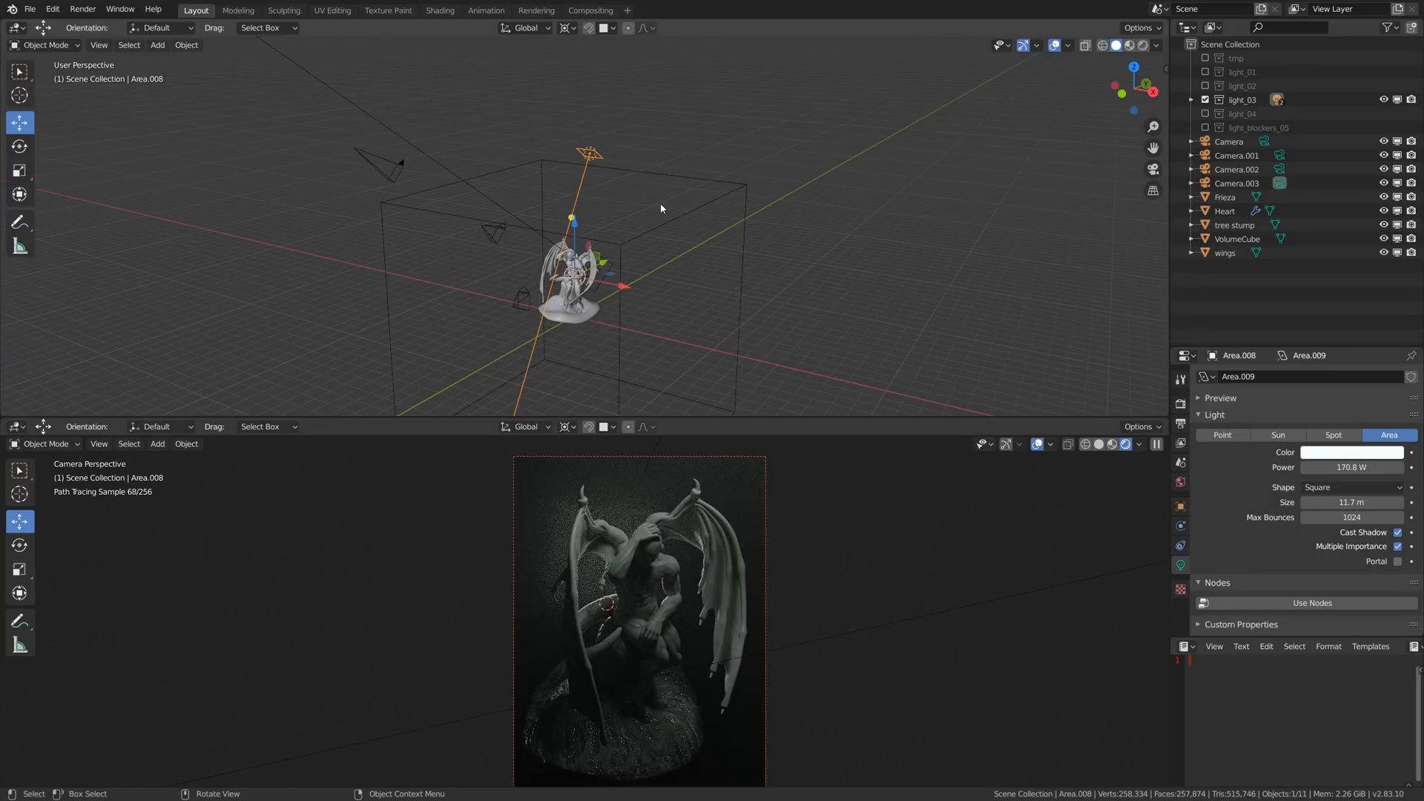
- Render only a small close-up region on the statue's raised arm and try moving the area light to examine its highlights
{"action": "key", "text": "ctrl+KP_0"}
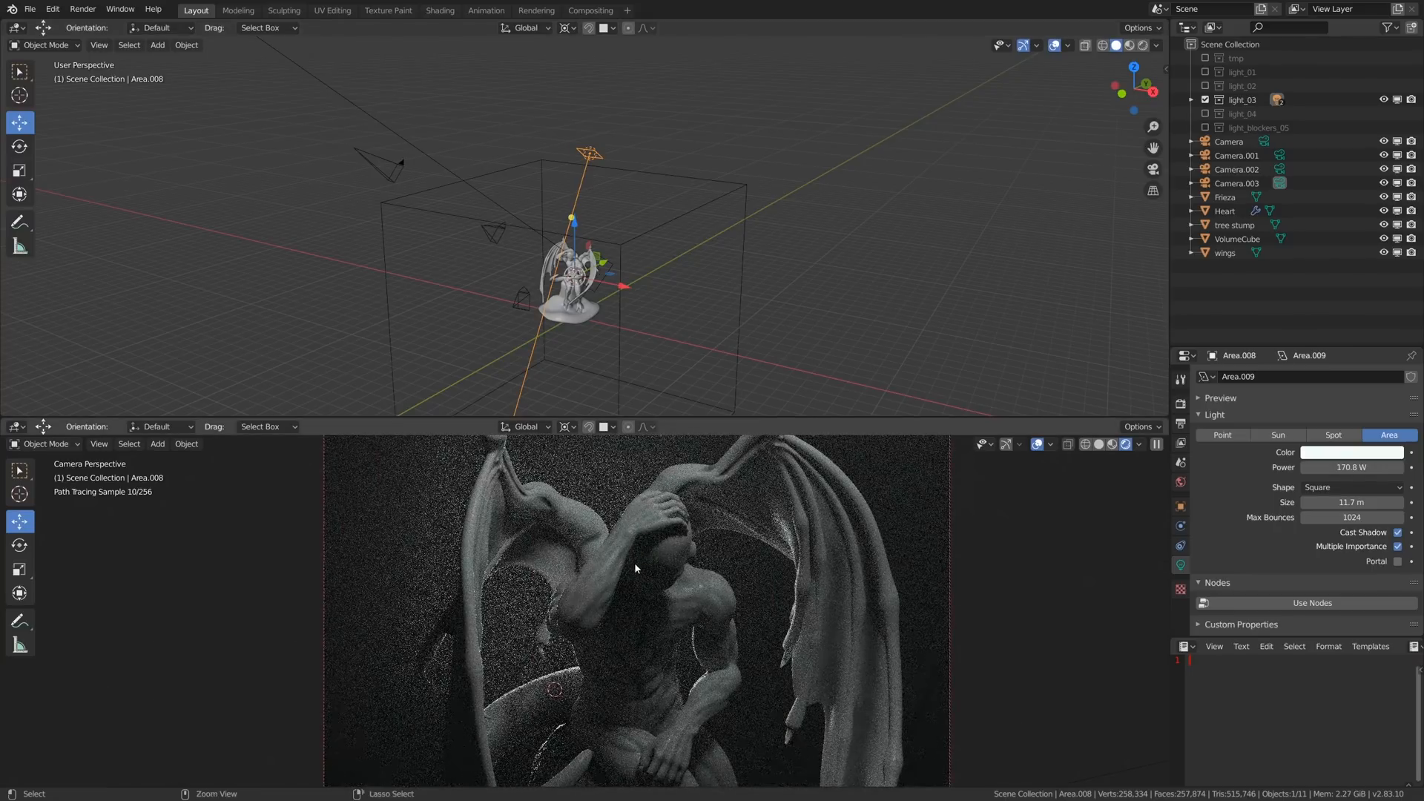
{"action": "key", "text": "ctrl+b"}
{"action": "left_click_drag", "start_coordinate": [594, 532], "coordinate": [639, 593]}
{"action": "scroll", "coordinate": [613, 555], "scroll_direction": "up", "scroll_amount": 2}
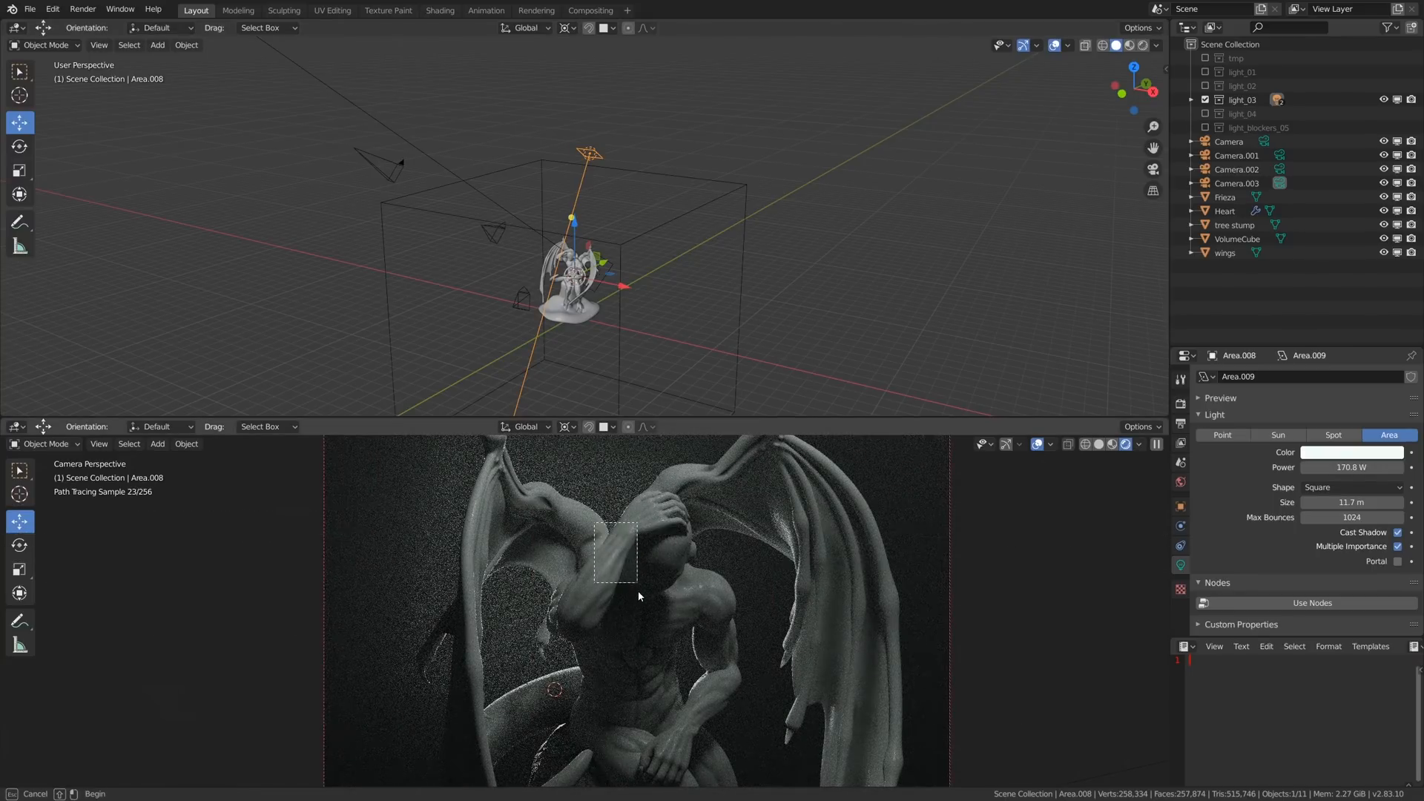
{"action": "scroll", "coordinate": [614, 557], "scroll_direction": "up", "scroll_amount": 4}
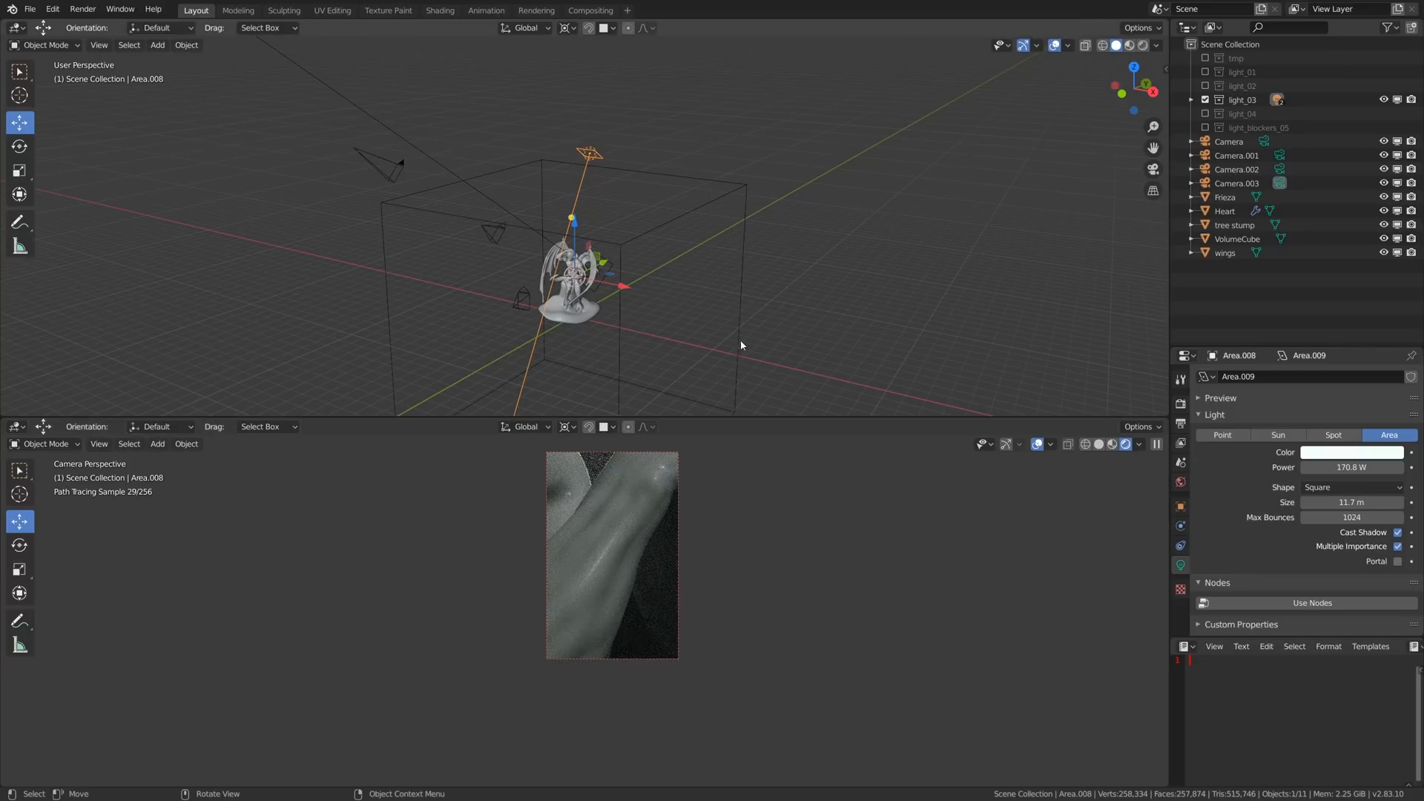
{"action": "key", "text": "g"}
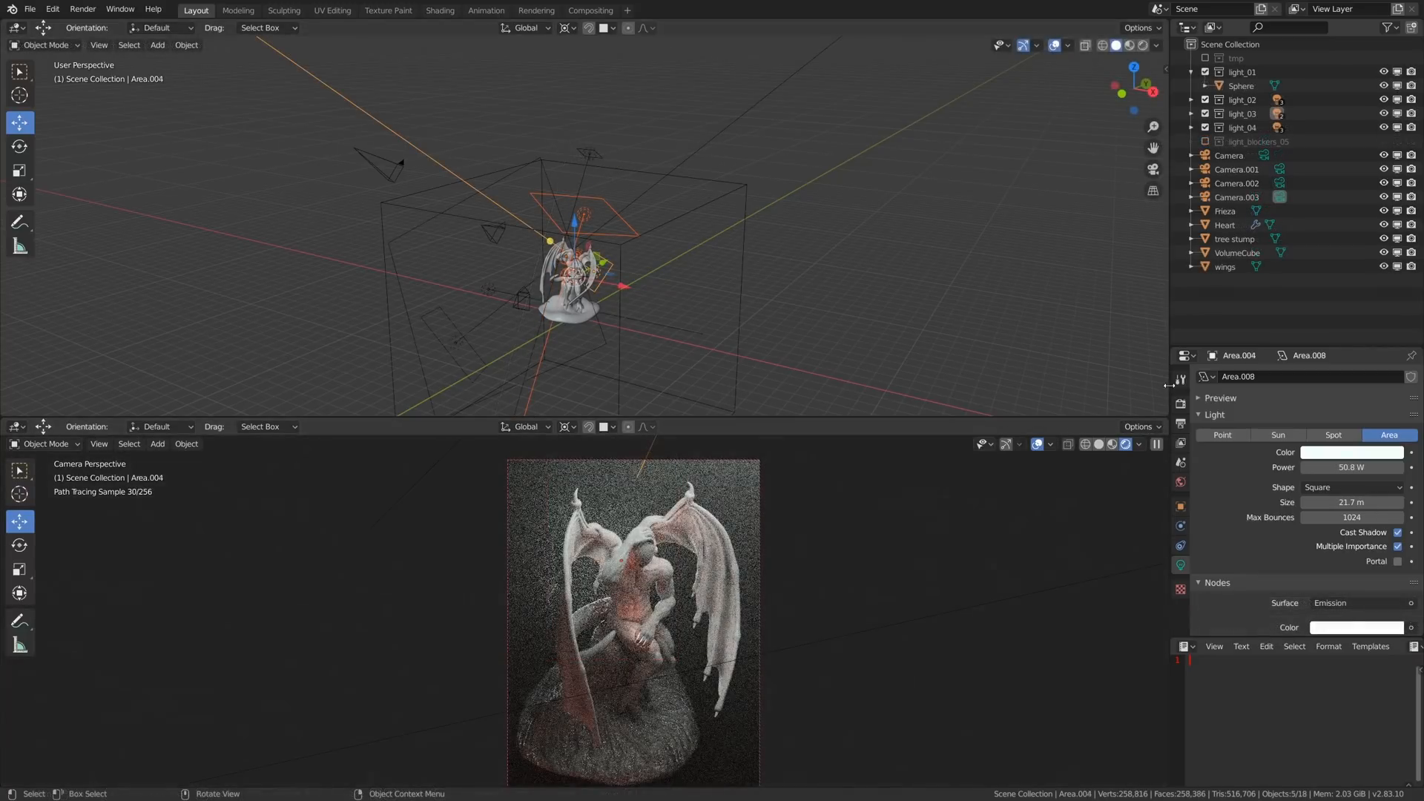
- Lower the scene's colour management exposure to -0.597 and inspect the light blockers around the statue
{"action": "left_click", "coordinate": [1180, 404]}
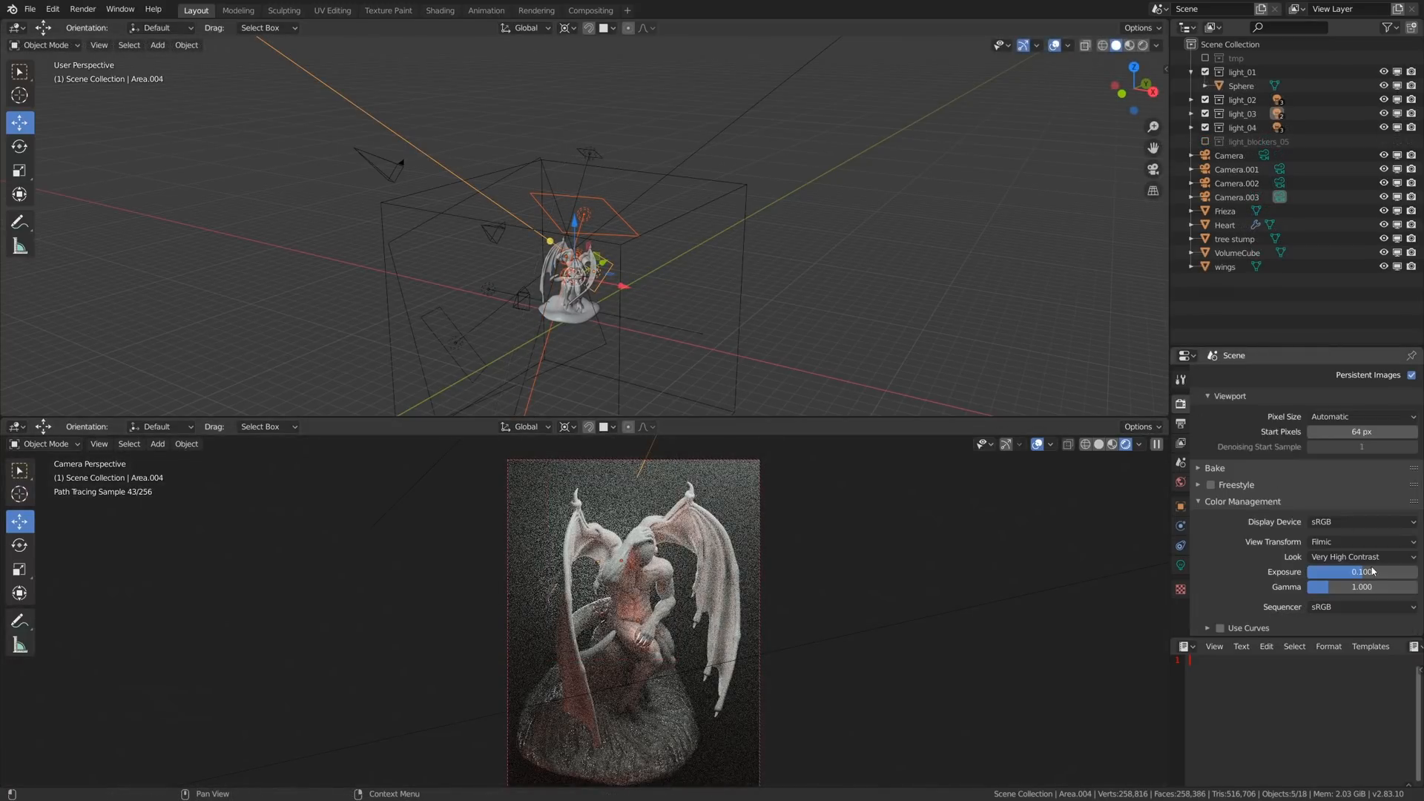
{"action": "left_click_drag", "start_coordinate": [1362, 572], "coordinate": [1324, 572]}
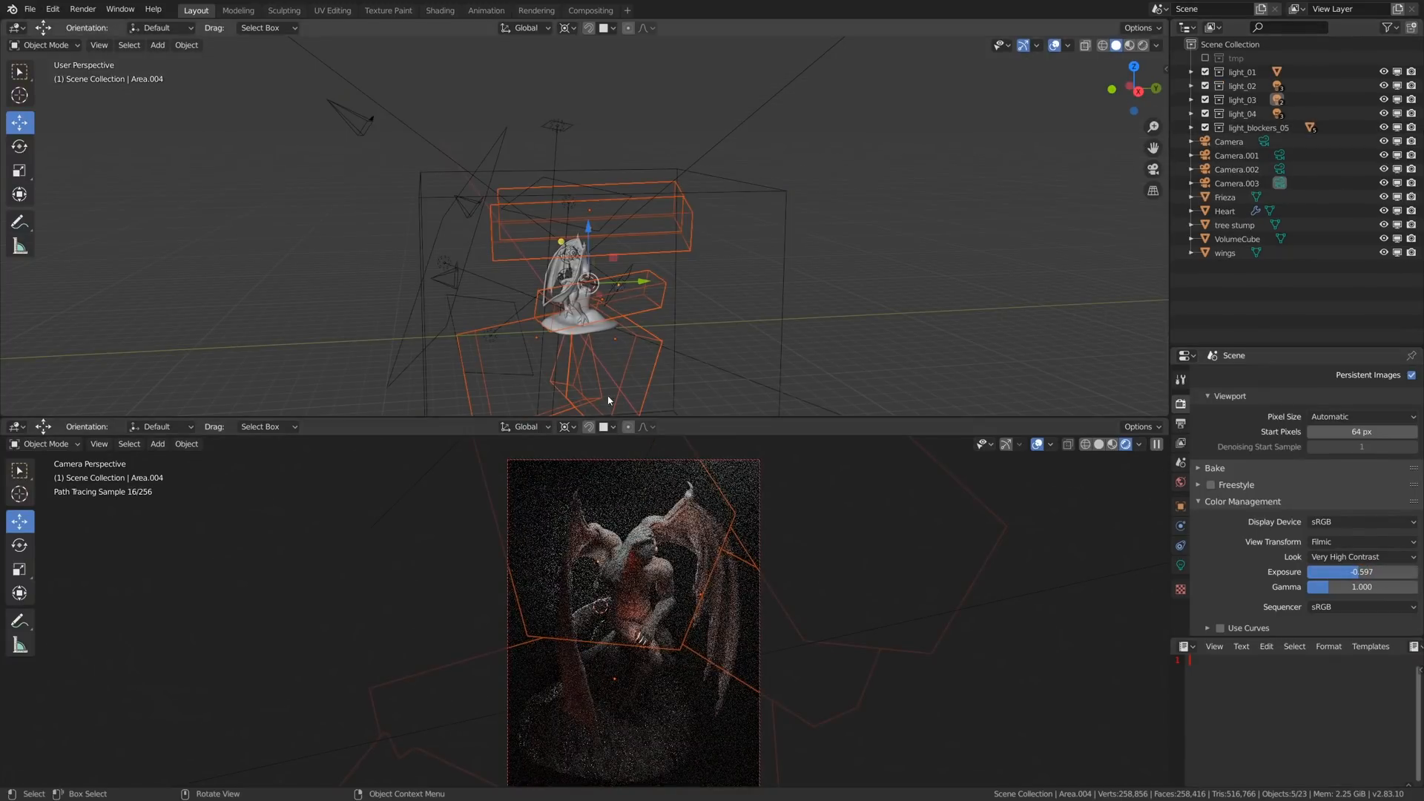
{"action": "middle_click_drag", "start_coordinate": [609, 400], "coordinate": [775, 312]}
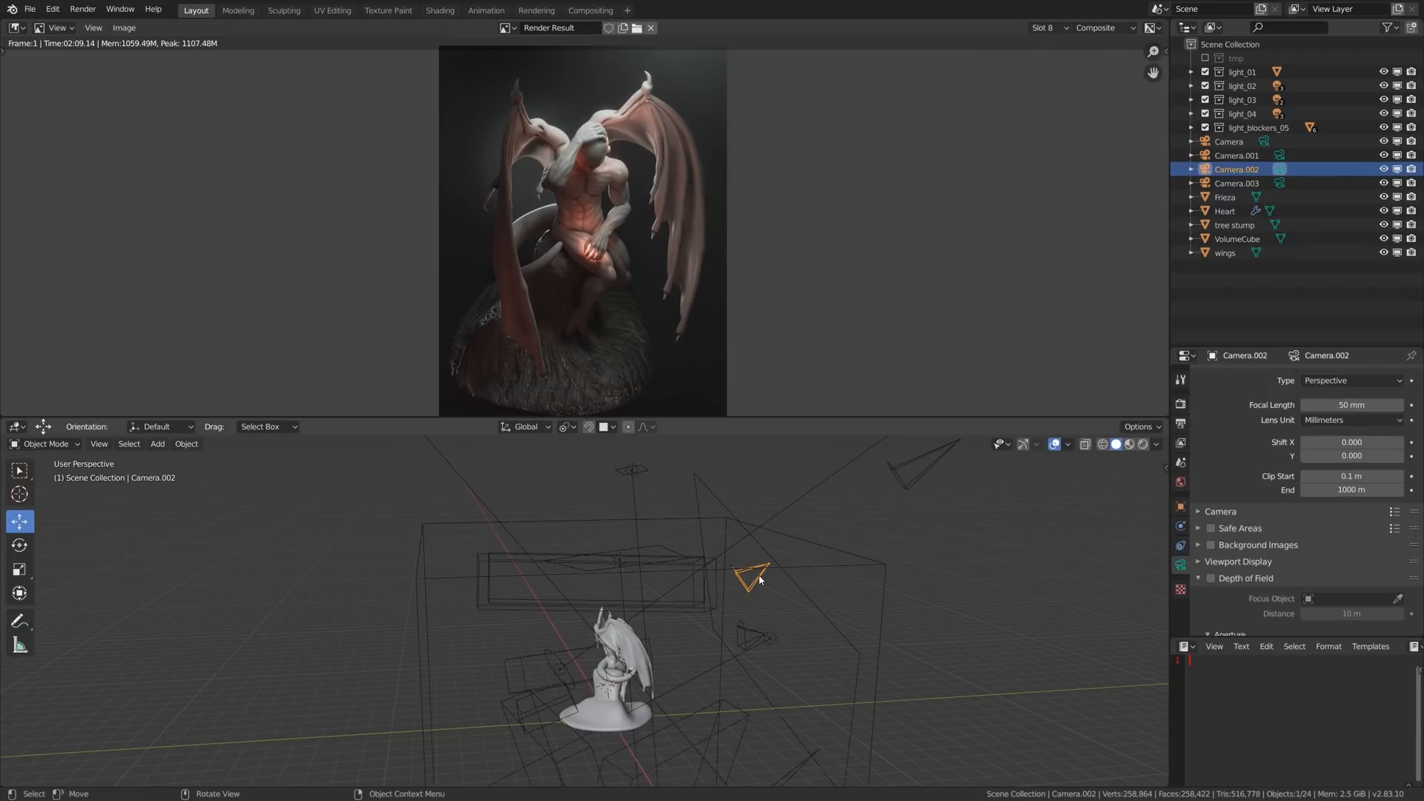
- Inspect Camera.003, Camera.001 and Camera.002 in turn and switch the displayed render from slot 8 to slot 1 to compare the framing
{"action": "left_click", "coordinate": [914, 488]}
{"action": "middle_click_drag", "start_coordinate": [914, 488], "coordinate": [865, 540], "text": "shift"}
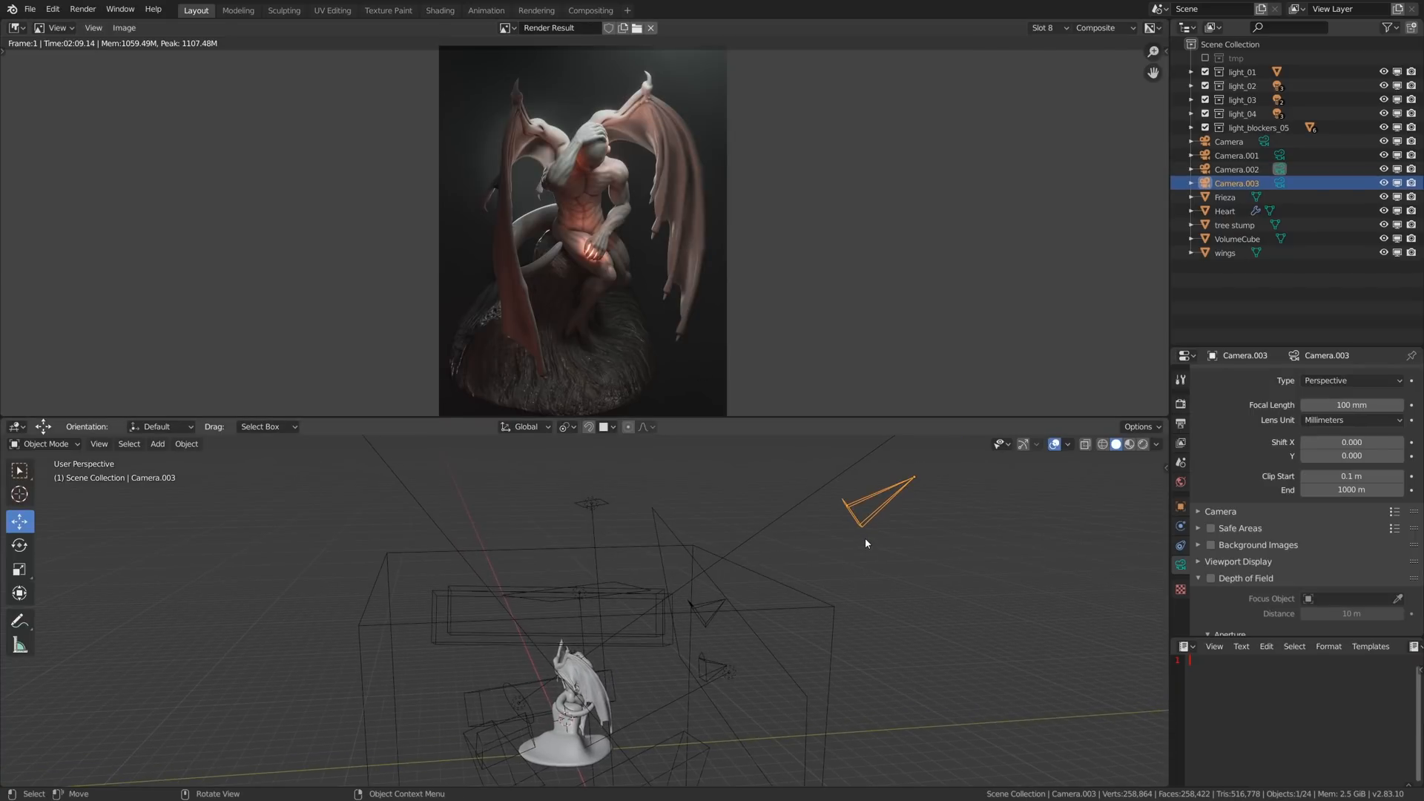
{"action": "key", "text": "g"}
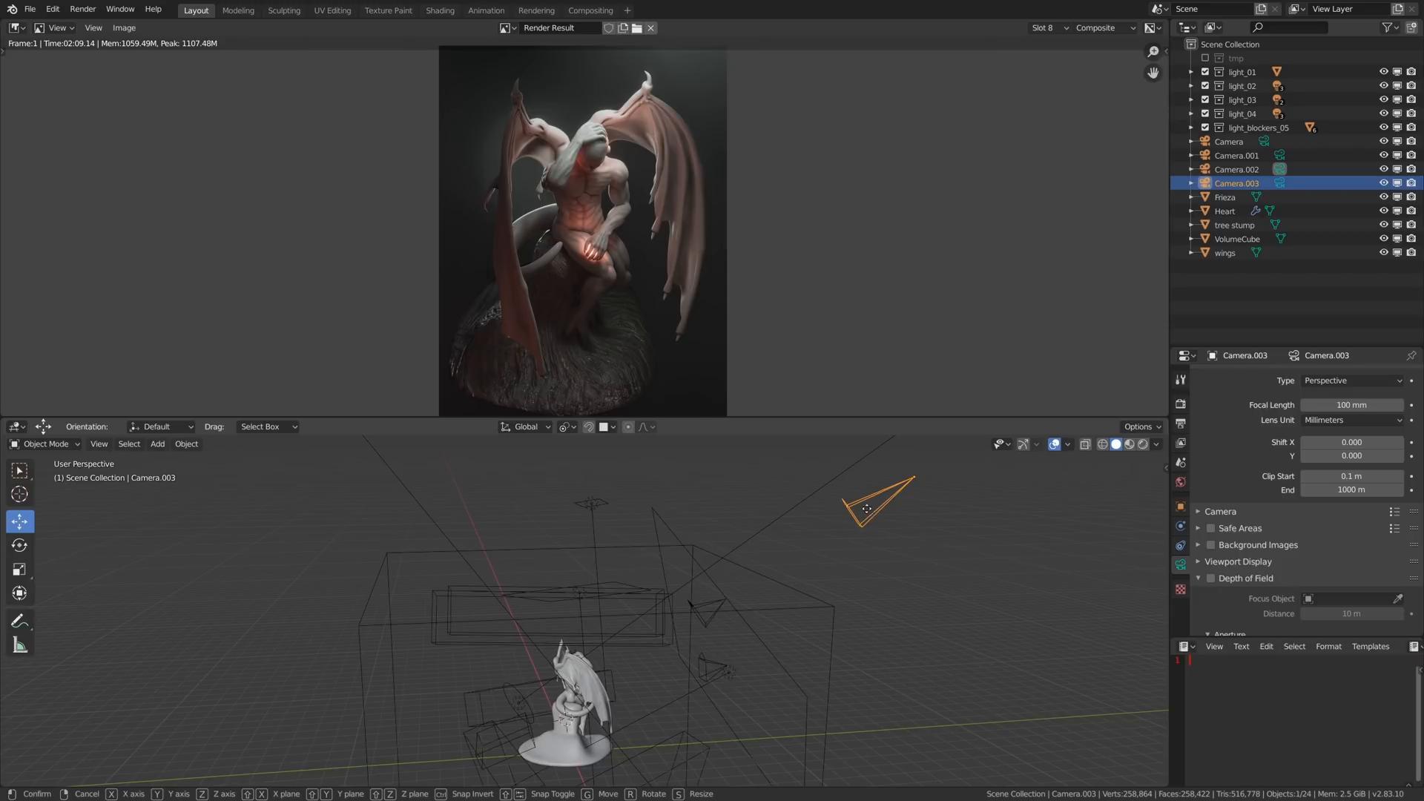
{"action": "right_click", "coordinate": [870, 496]}
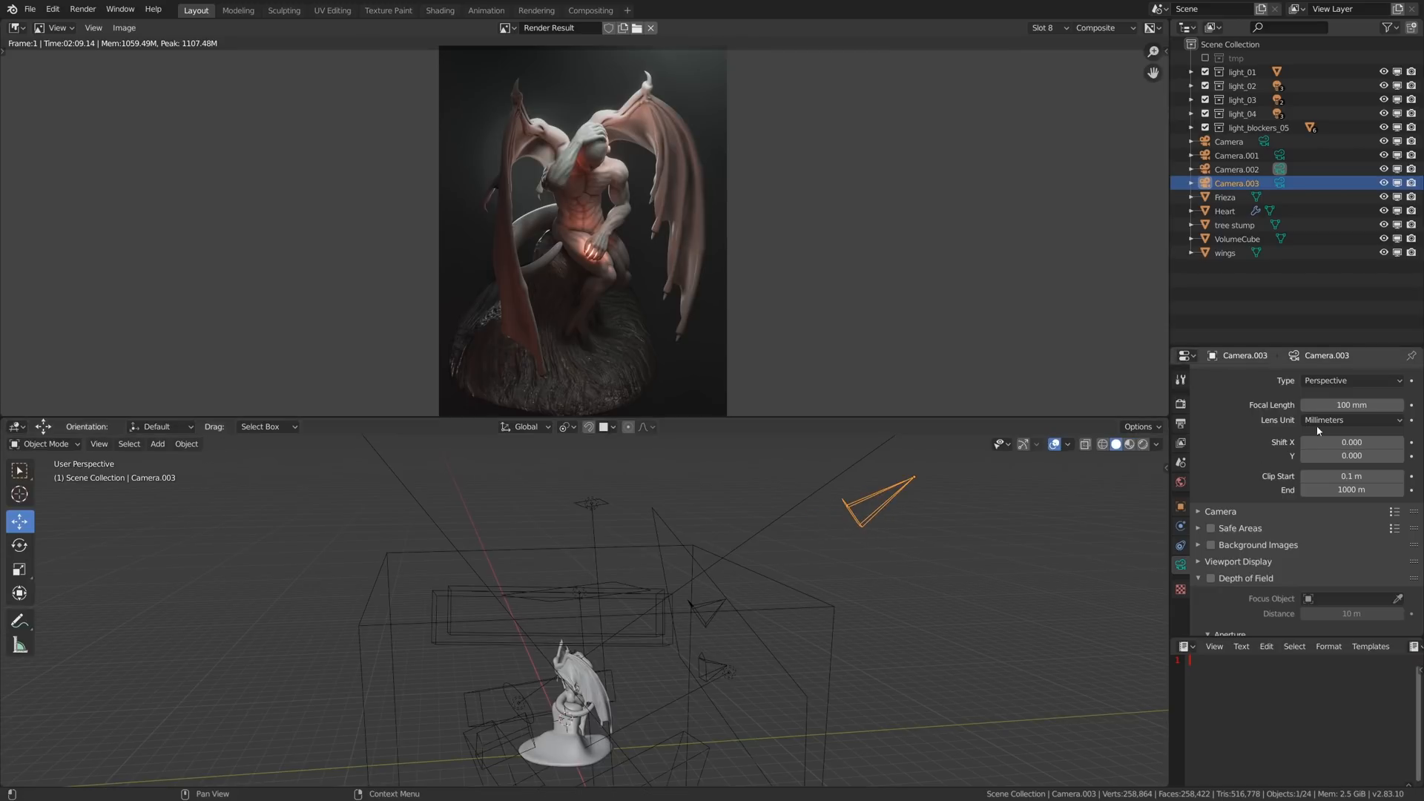
{"action": "left_click", "coordinate": [713, 607]}
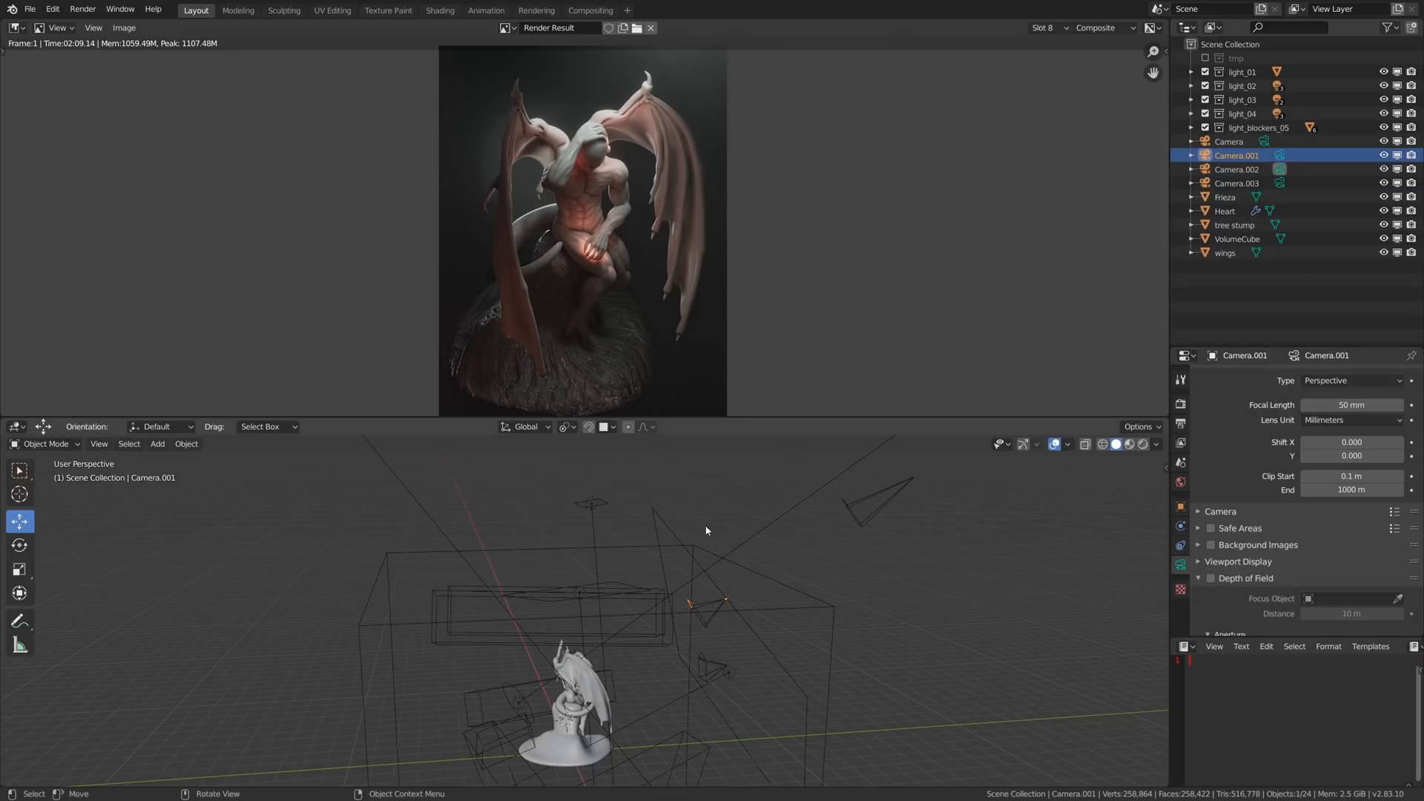
{"action": "key", "text": "j"}
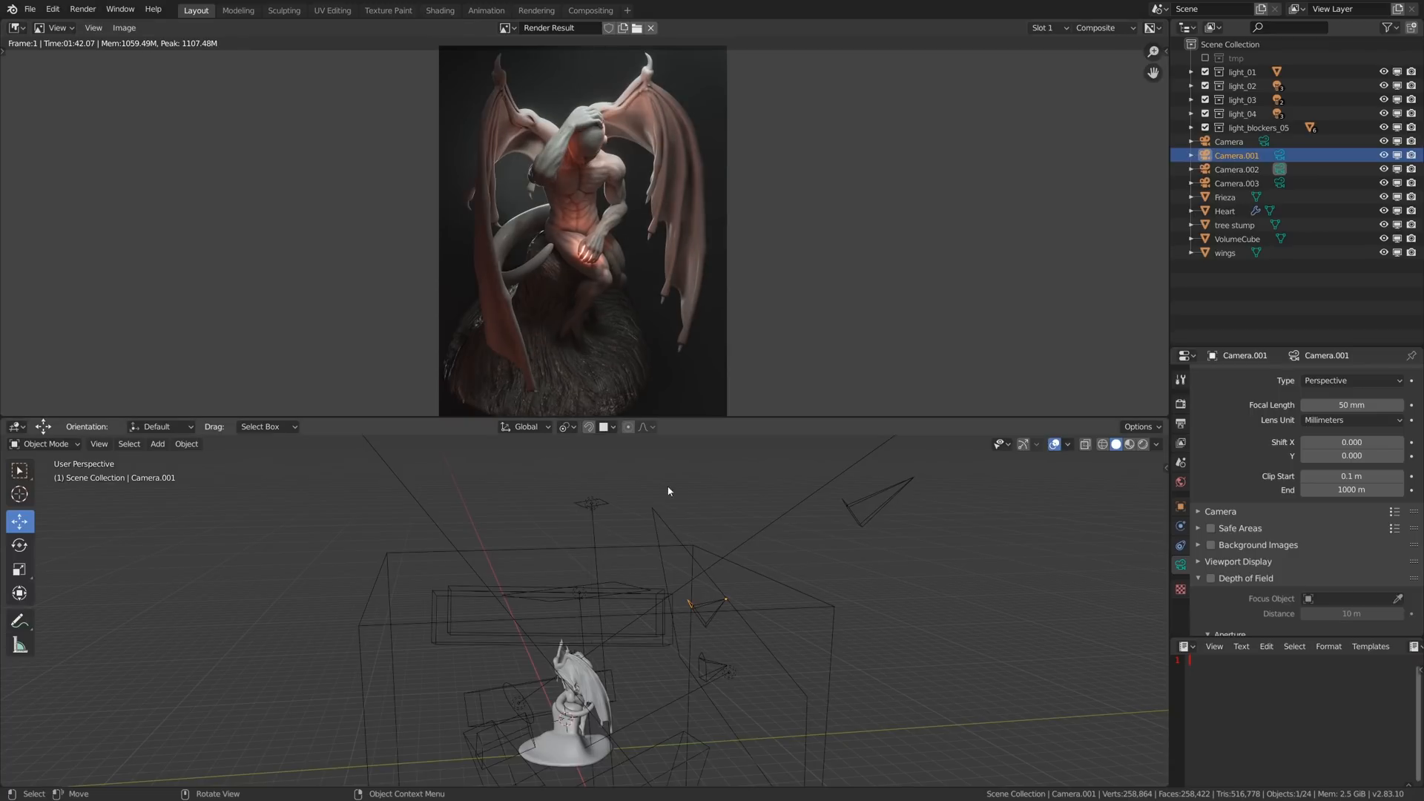
{"action": "left_click", "coordinate": [710, 610]}
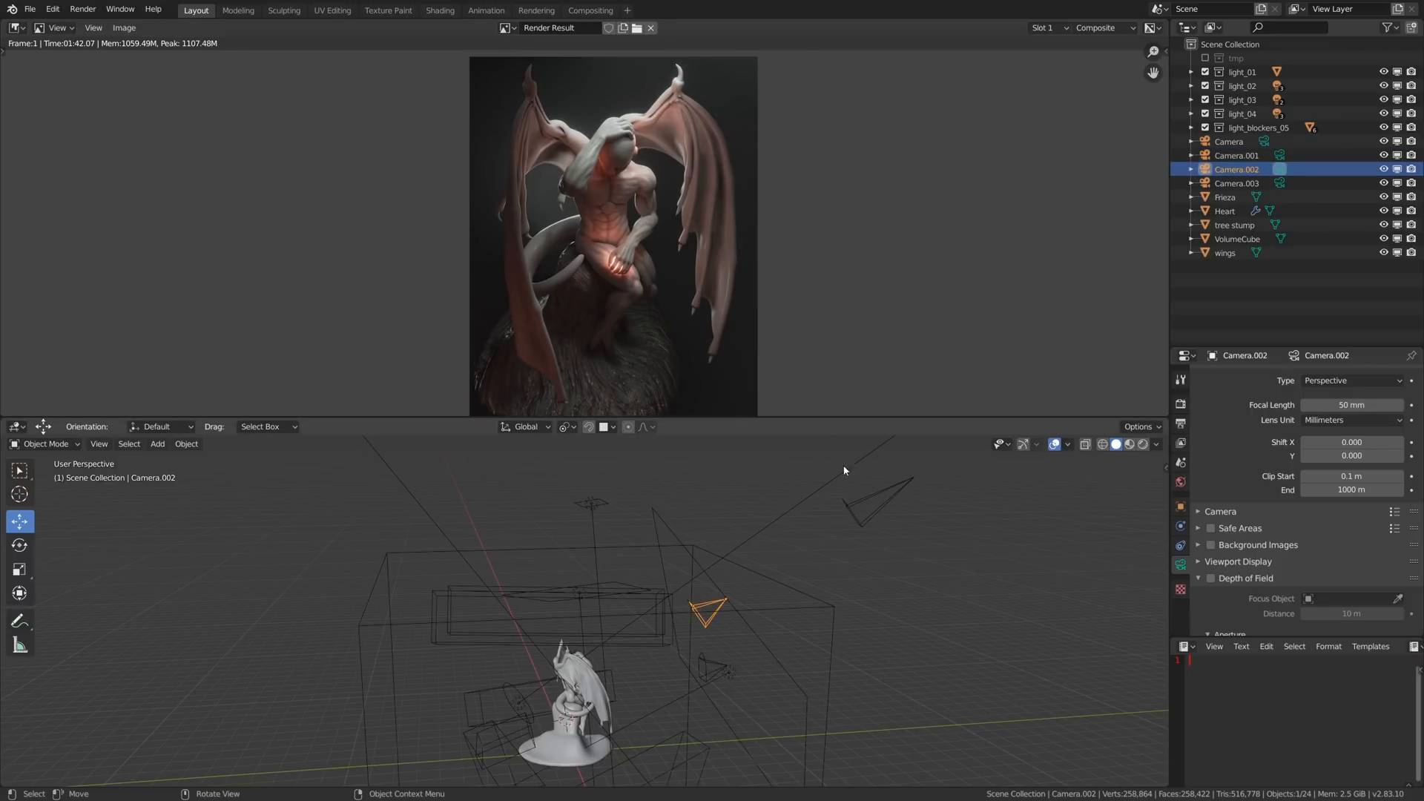
- Select Camera.003 and compare the statue renders in slots 8 and 1, ending with slot 8 maximised
{"action": "left_click", "coordinate": [869, 492]}
{"action": "key", "text": "alt+j"}
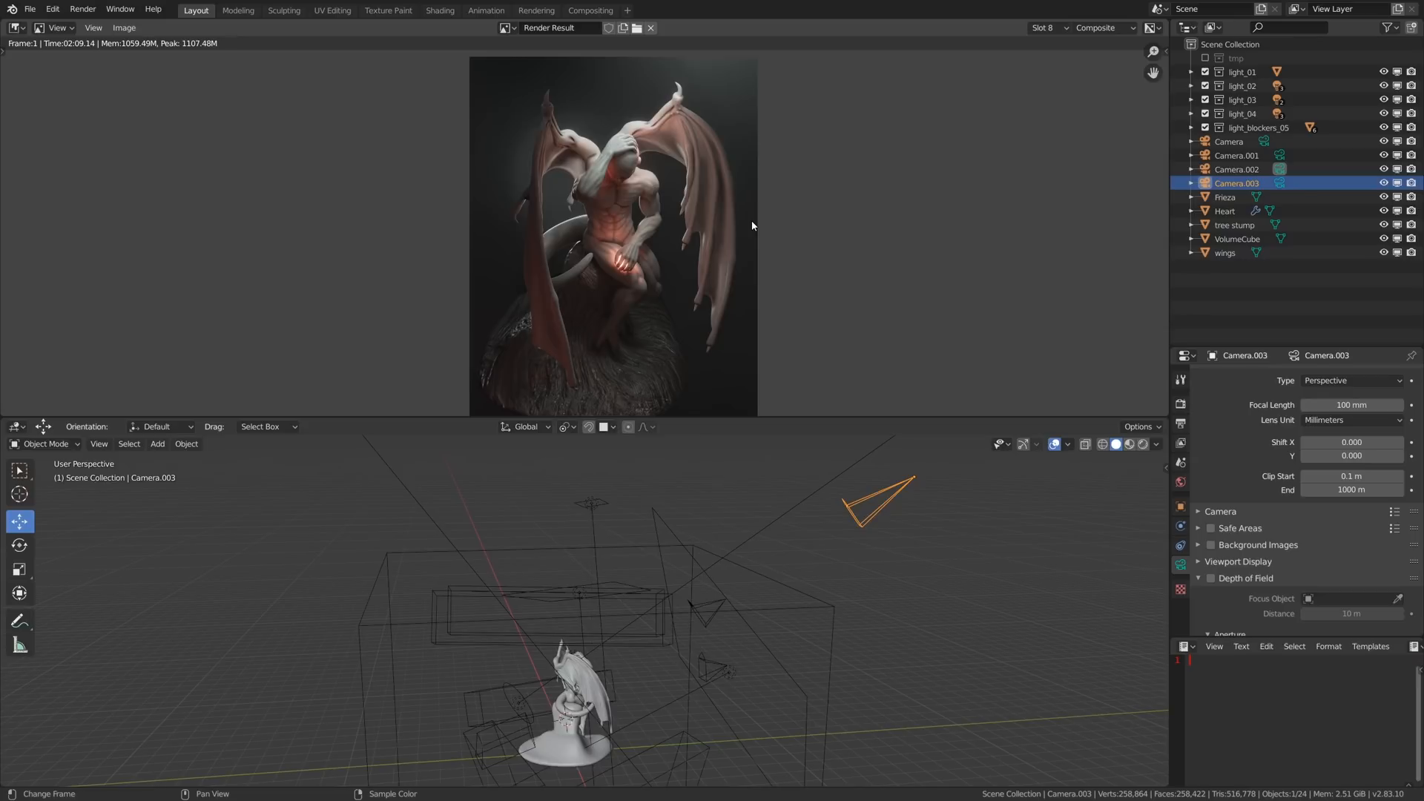
{"action": "key", "text": "j"}
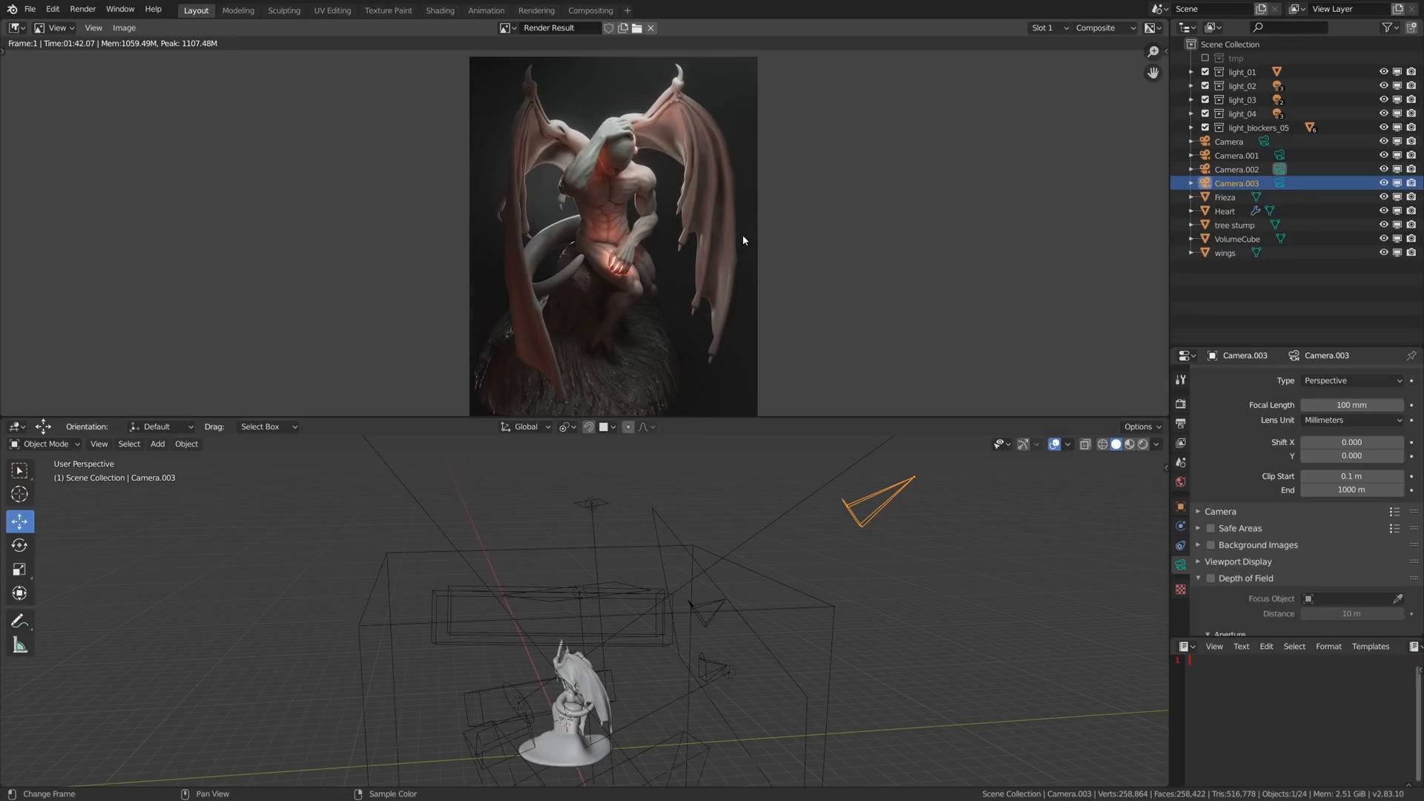
{"action": "key", "text": "alt+j"}
{"action": "middle_click_drag", "start_coordinate": [739, 228], "coordinate": [747, 226]}
{"action": "key", "text": "ctrl+space"}
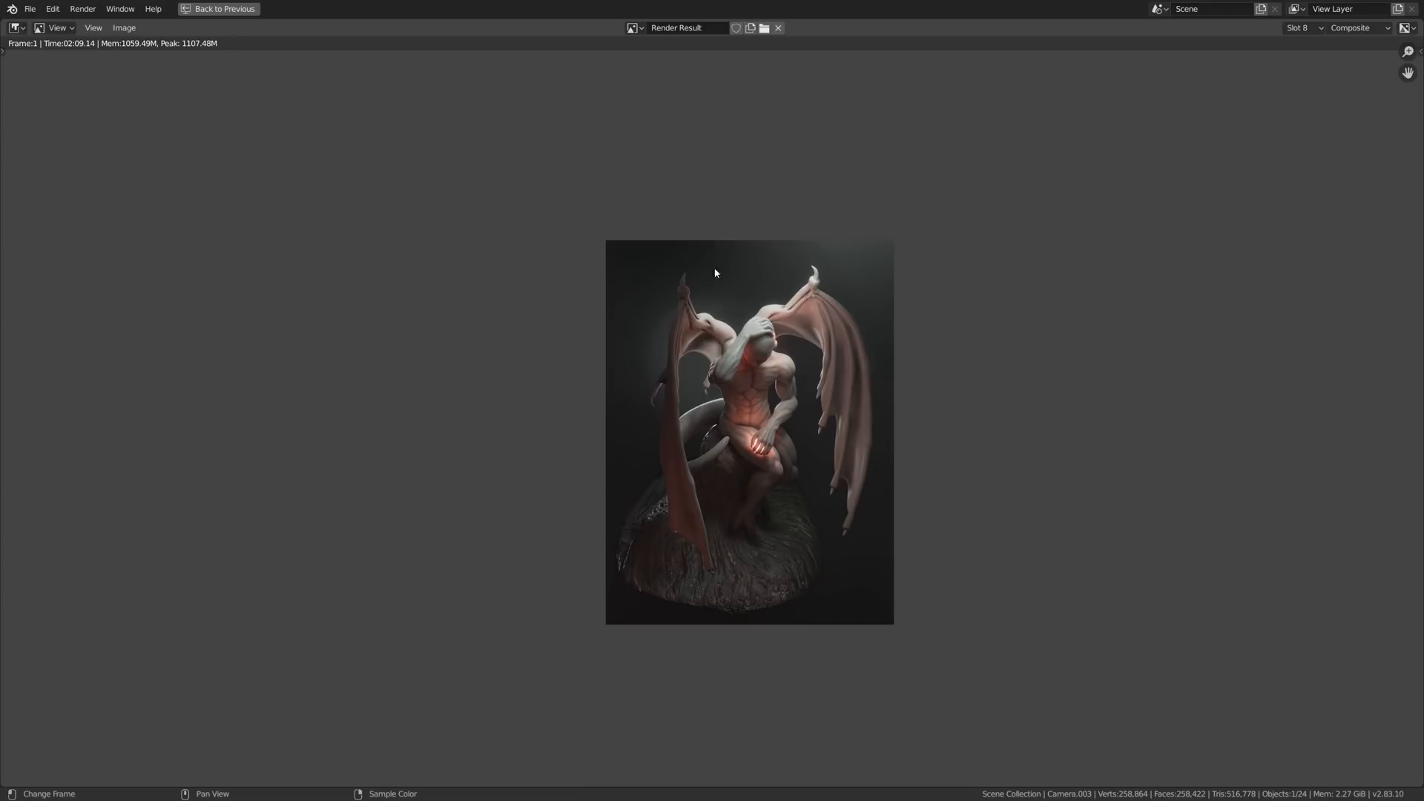
- Examine the wing claw and the gap behind the wing closely, comparing the renders in slots 8 and 2
{"action": "scroll", "coordinate": [768, 378], "scroll_direction": "up", "scroll_amount": 2}
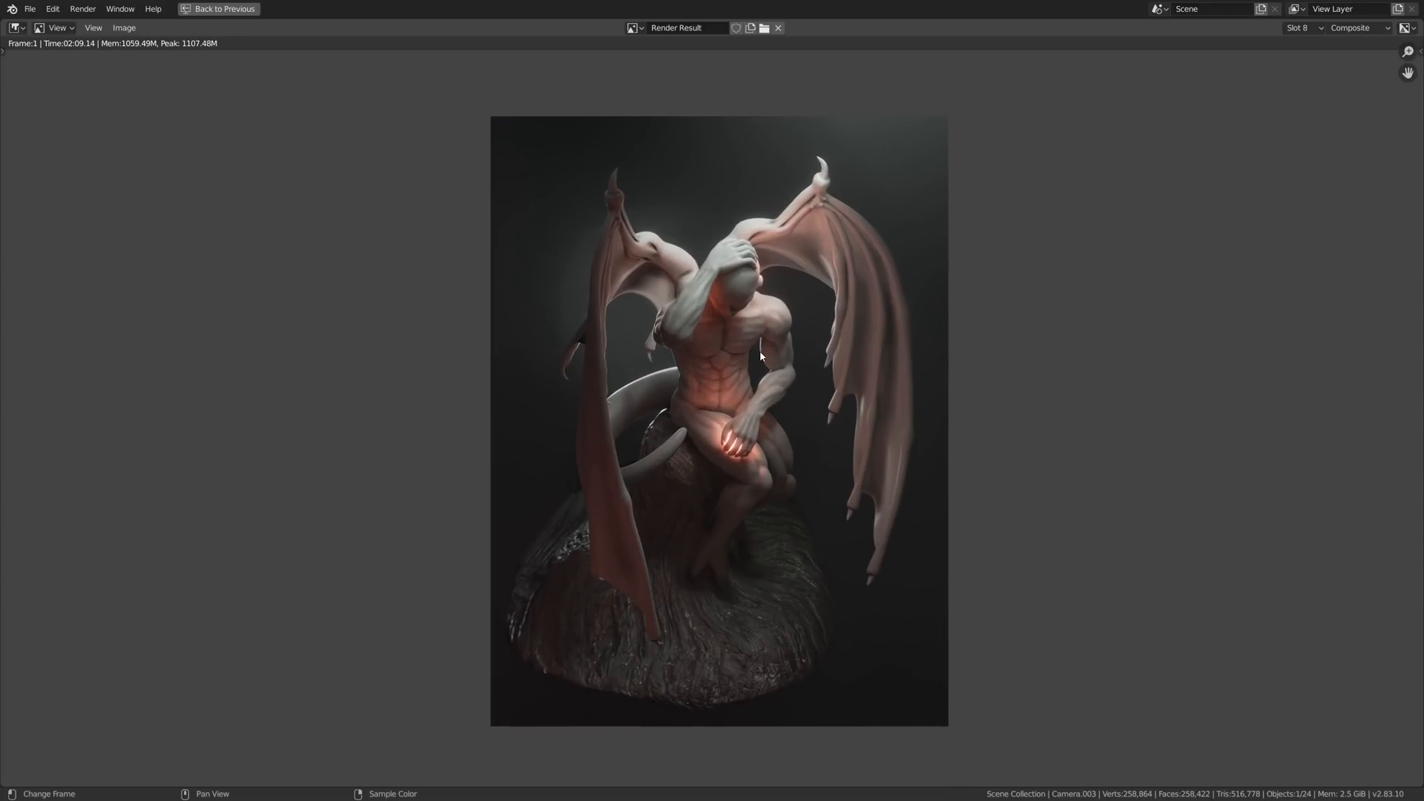
{"action": "scroll", "coordinate": [606, 362], "scroll_direction": "up", "scroll_amount": 5}
{"action": "scroll", "coordinate": [606, 362], "scroll_direction": "up", "scroll_amount": 3}
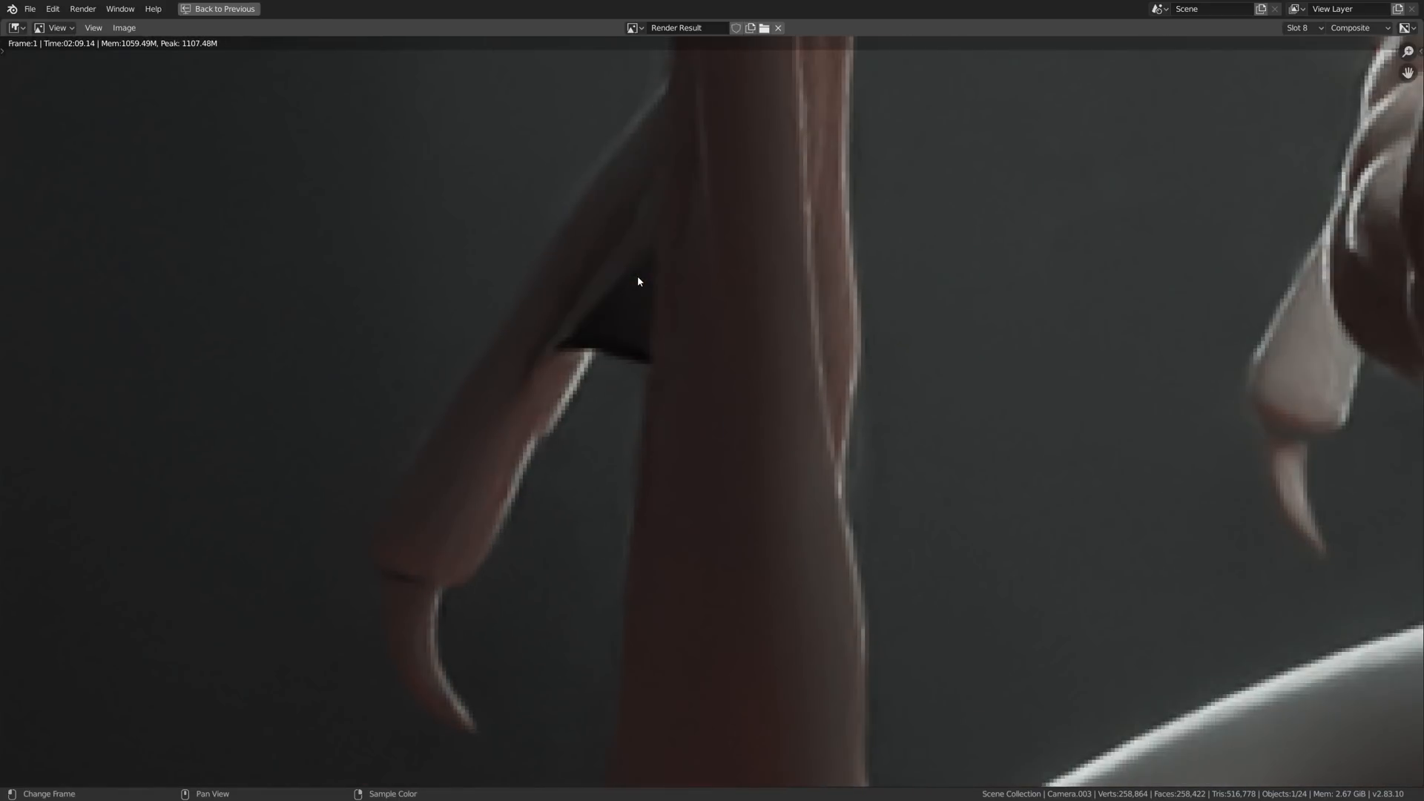
{"action": "key", "text": "j"}
{"action": "key", "text": "j"}
{"action": "scroll", "coordinate": [623, 288], "scroll_direction": "down", "scroll_amount": 6}
{"action": "key", "text": "alt+j"}
{"action": "key", "text": "alt+j"}
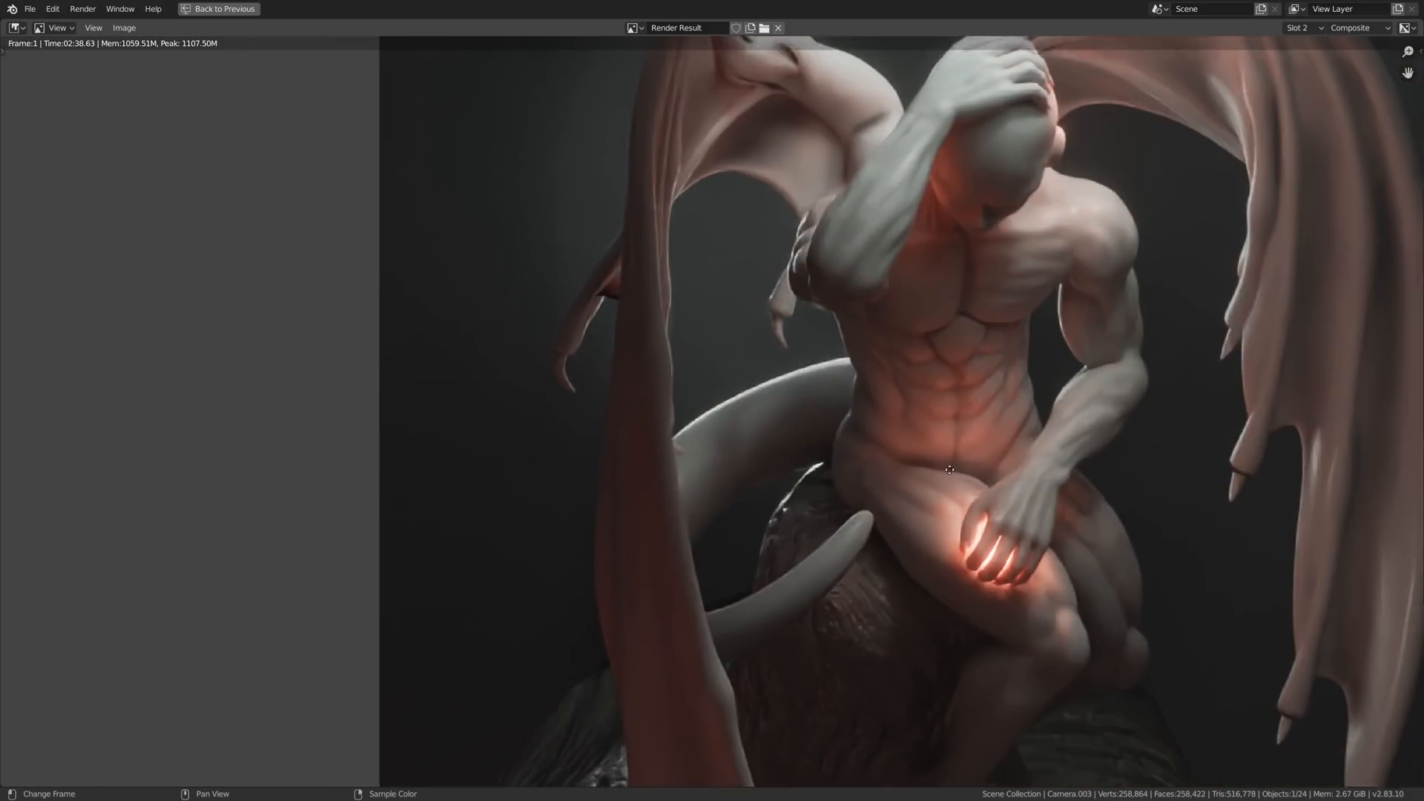
- Compare the glowing hand and the abdomen between render slots 8 and 2 at close range
{"action": "scroll", "coordinate": [922, 436], "scroll_direction": "up", "scroll_amount": 8}
{"action": "middle_click_drag", "start_coordinate": [922, 435], "coordinate": [900, 383]}
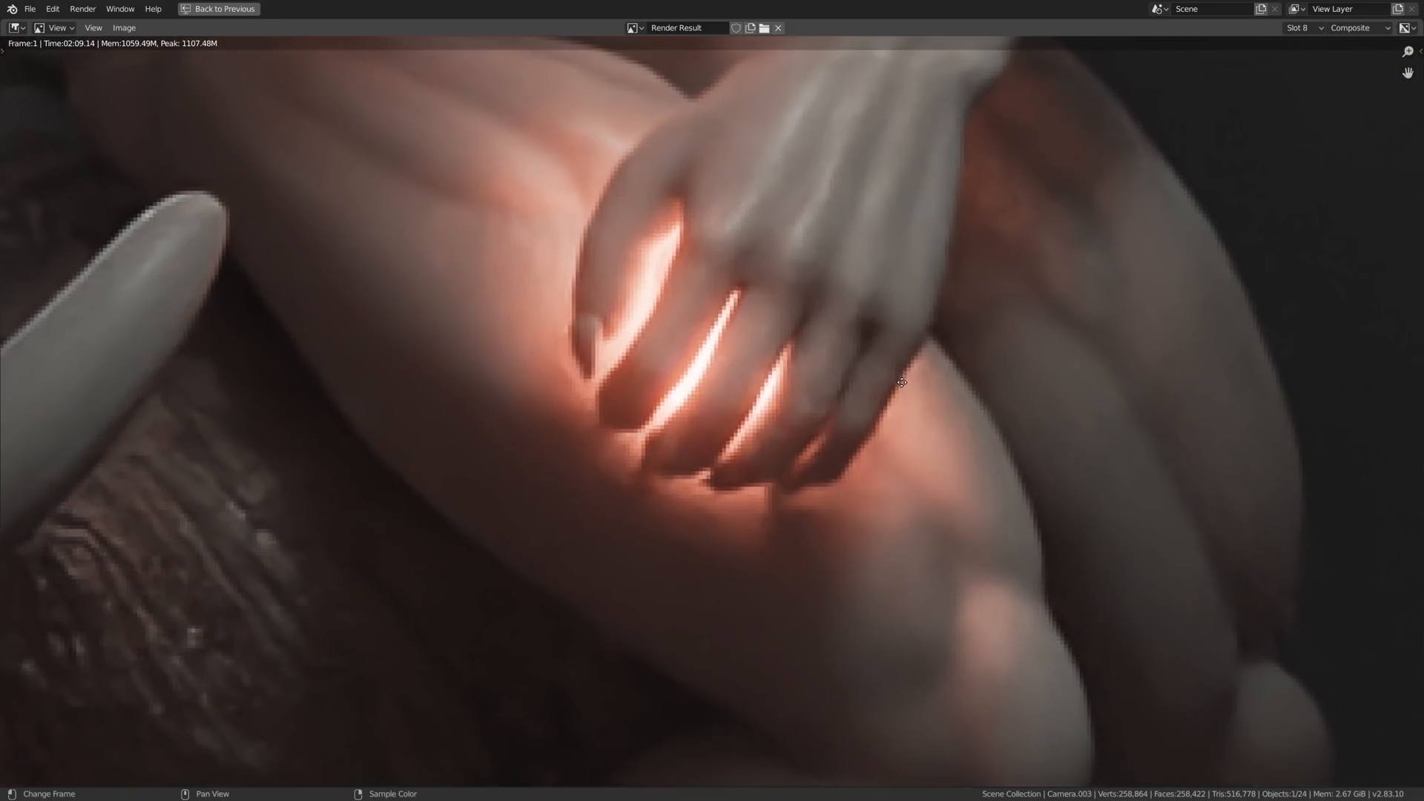
{"action": "key", "text": "j"}
{"action": "key", "text": "j"}
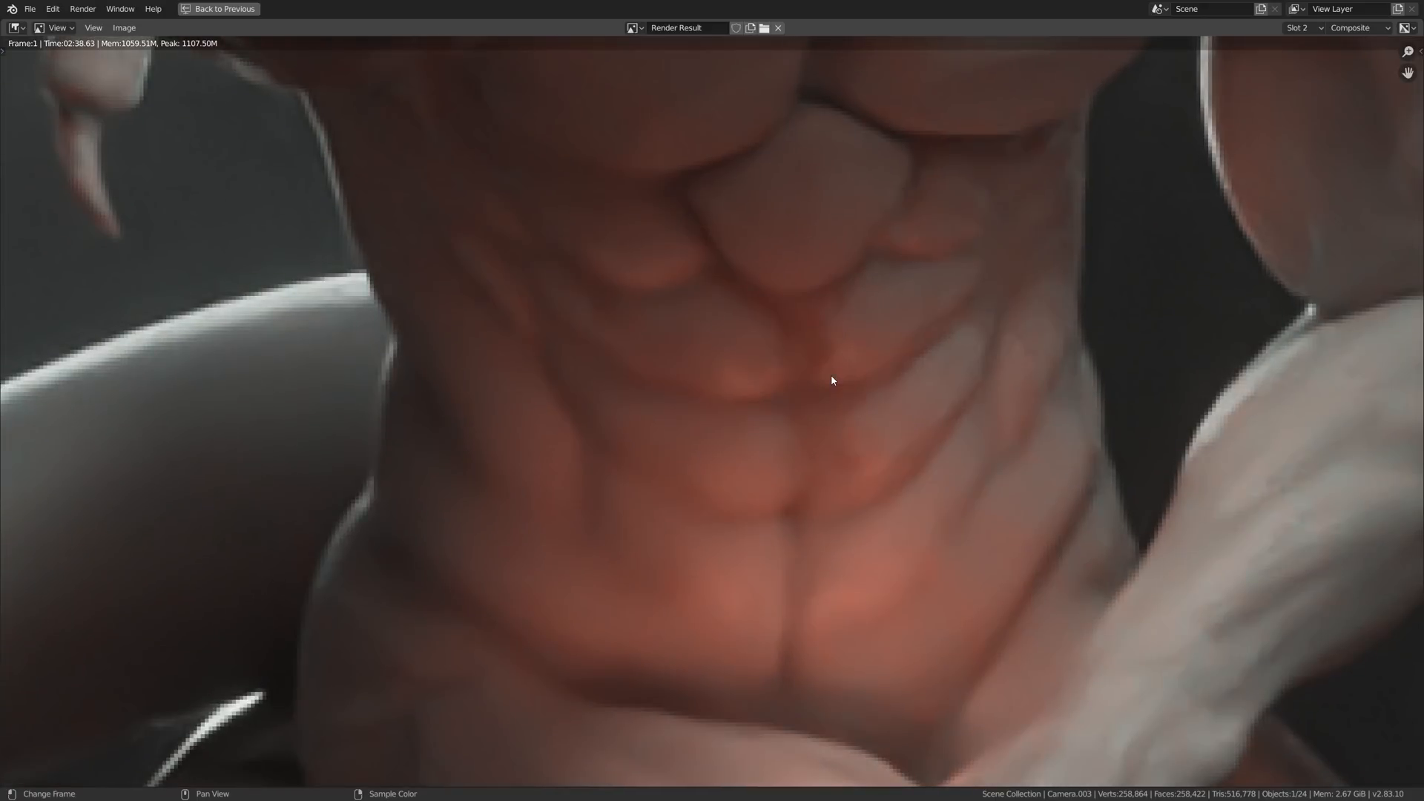
- Lower the colour management exposure while viewing the whole statue render in slot 2
{"action": "scroll", "coordinate": [831, 380], "scroll_direction": "down", "scroll_amount": 2}
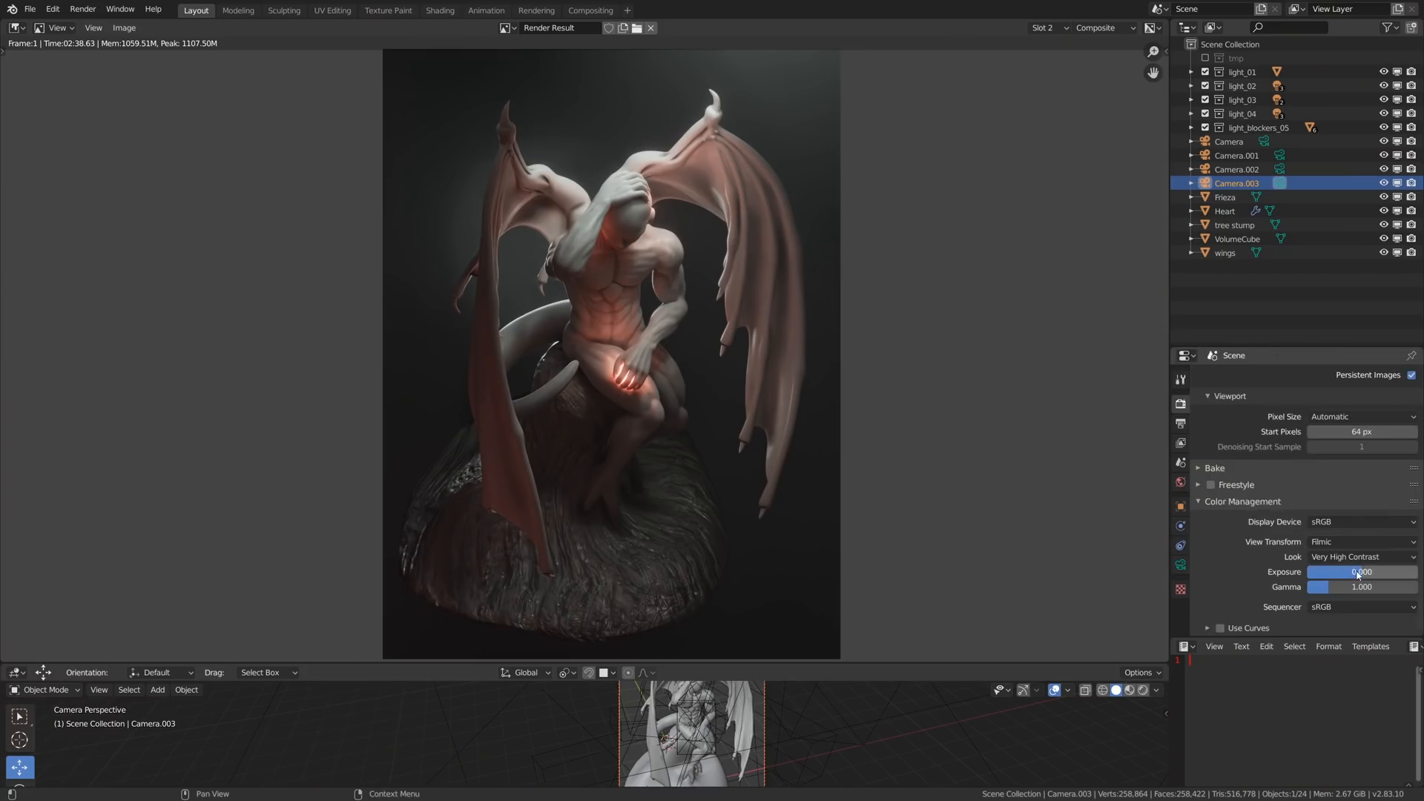
{"action": "mouse_move", "coordinate": [1362, 572]}
{"action": "left_mouse_down"}
{"action": "mouse_move", "coordinate": [1309, 571]}
{"action": "mouse_move", "coordinate": [1369, 572]}
{"action": "mouse_move", "coordinate": [1339, 572]}
{"action": "left_mouse_up"}
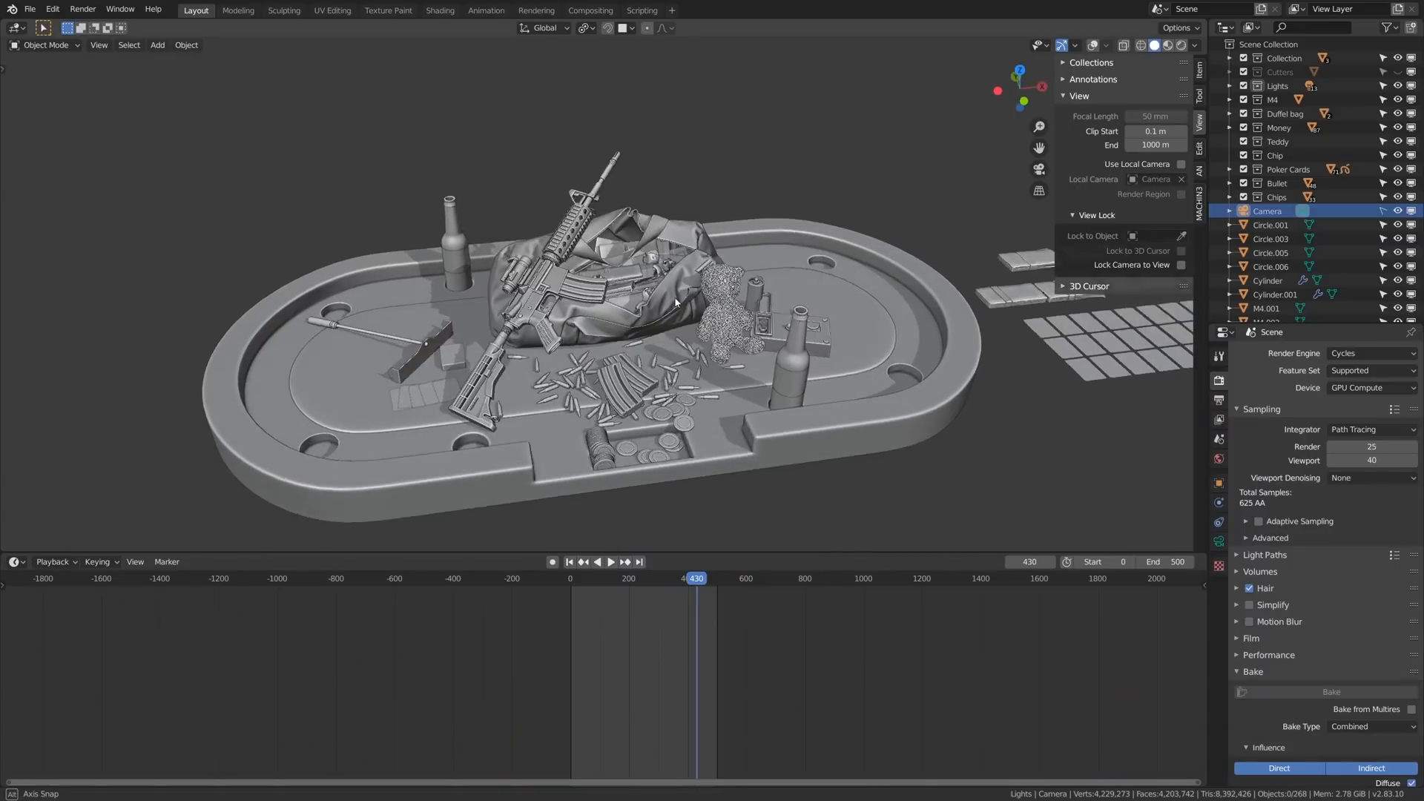
- Switch the poker table scene's render engine to Eevee and preview it with rendered shading
{"action": "middle_click_drag", "start_coordinate": [639, 279], "coordinate": [651, 324]}
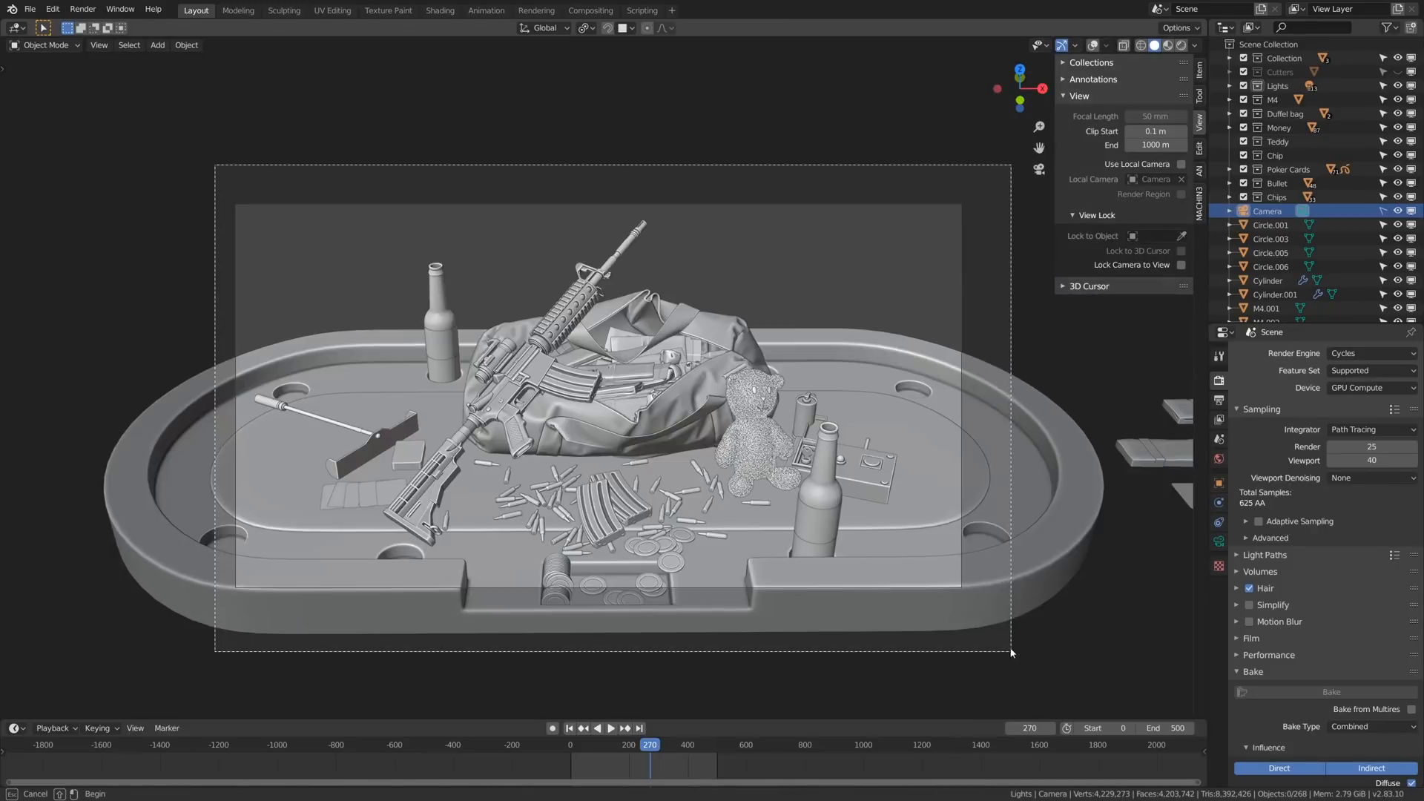
{"action": "left_click", "coordinate": [1346, 355]}
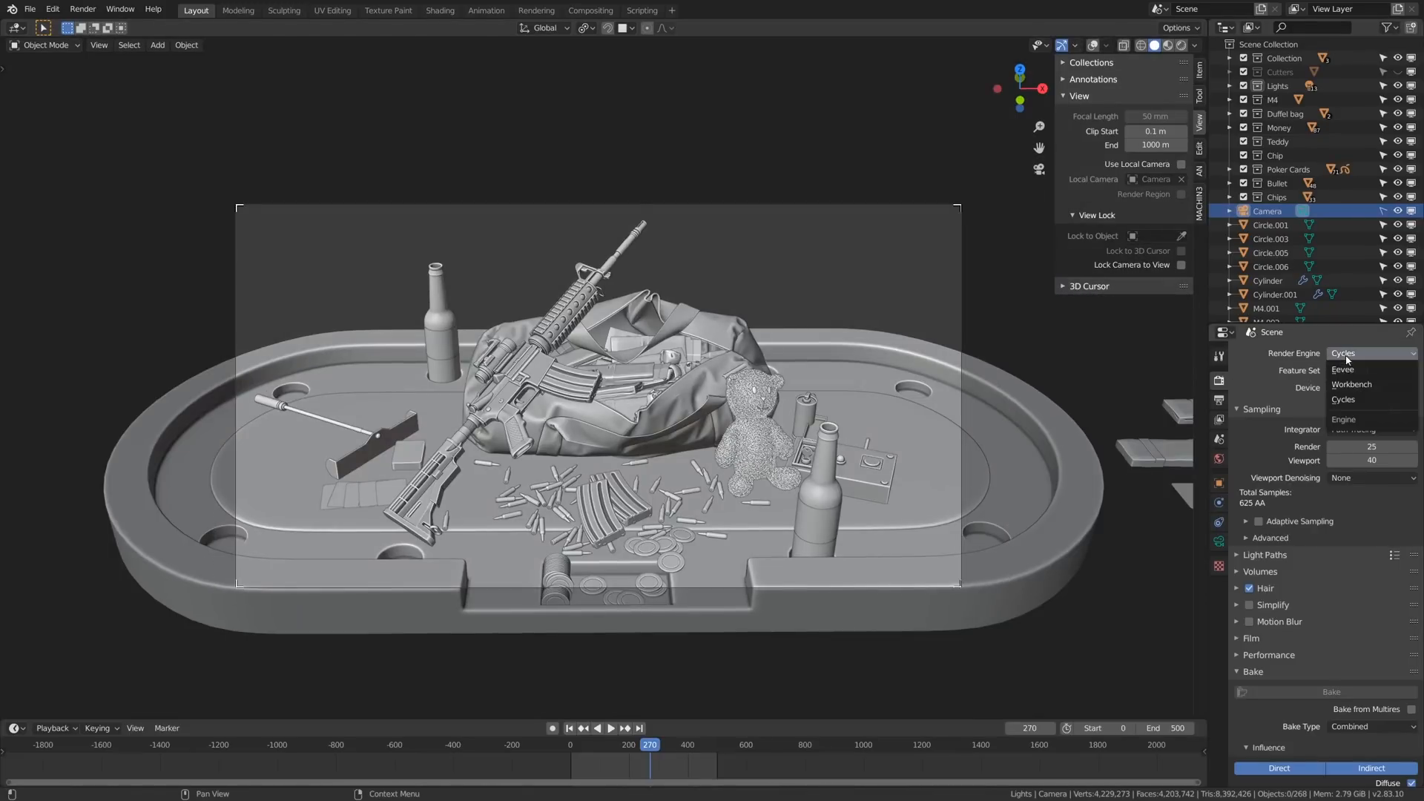
{"action": "left_click", "coordinate": [1344, 370]}
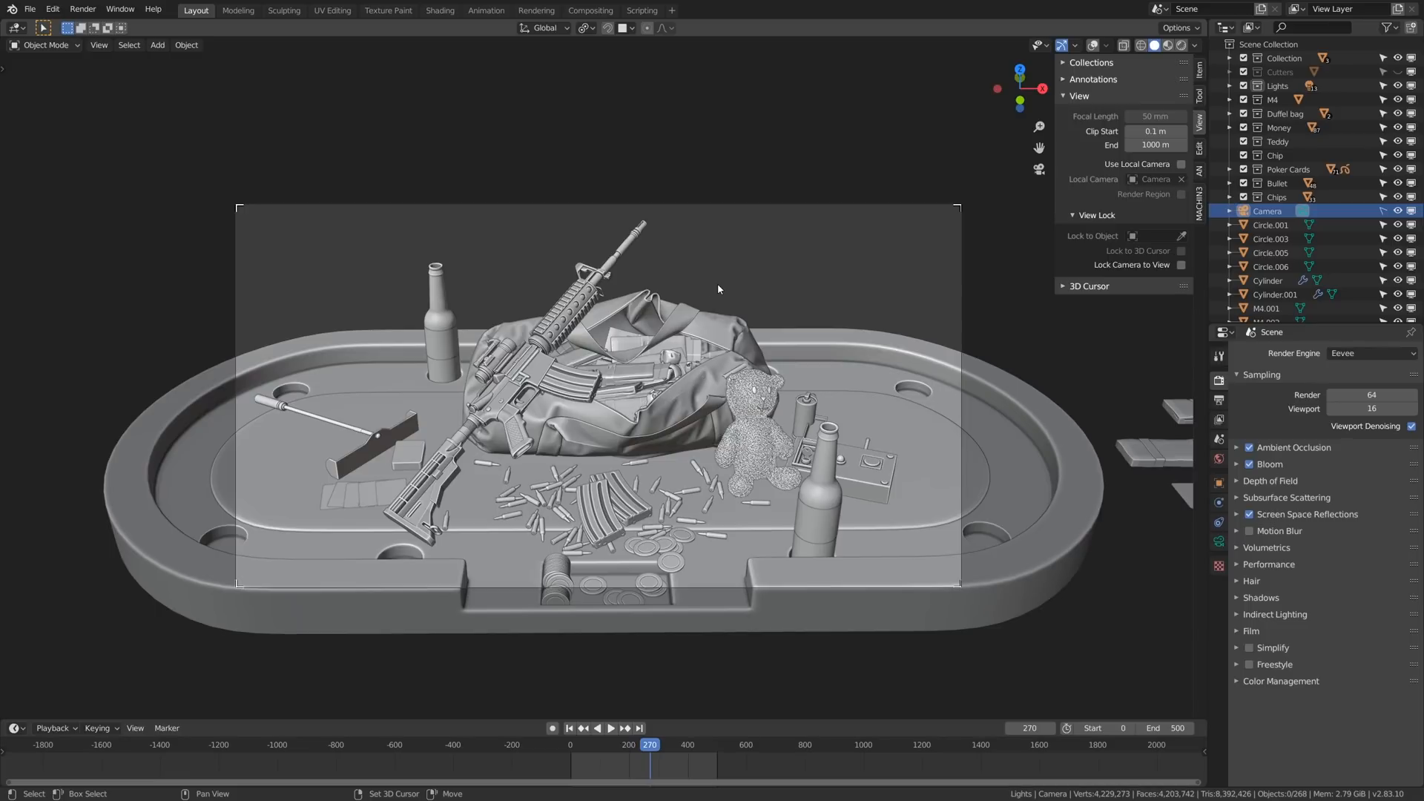
{"action": "key", "text": "shift+z"}
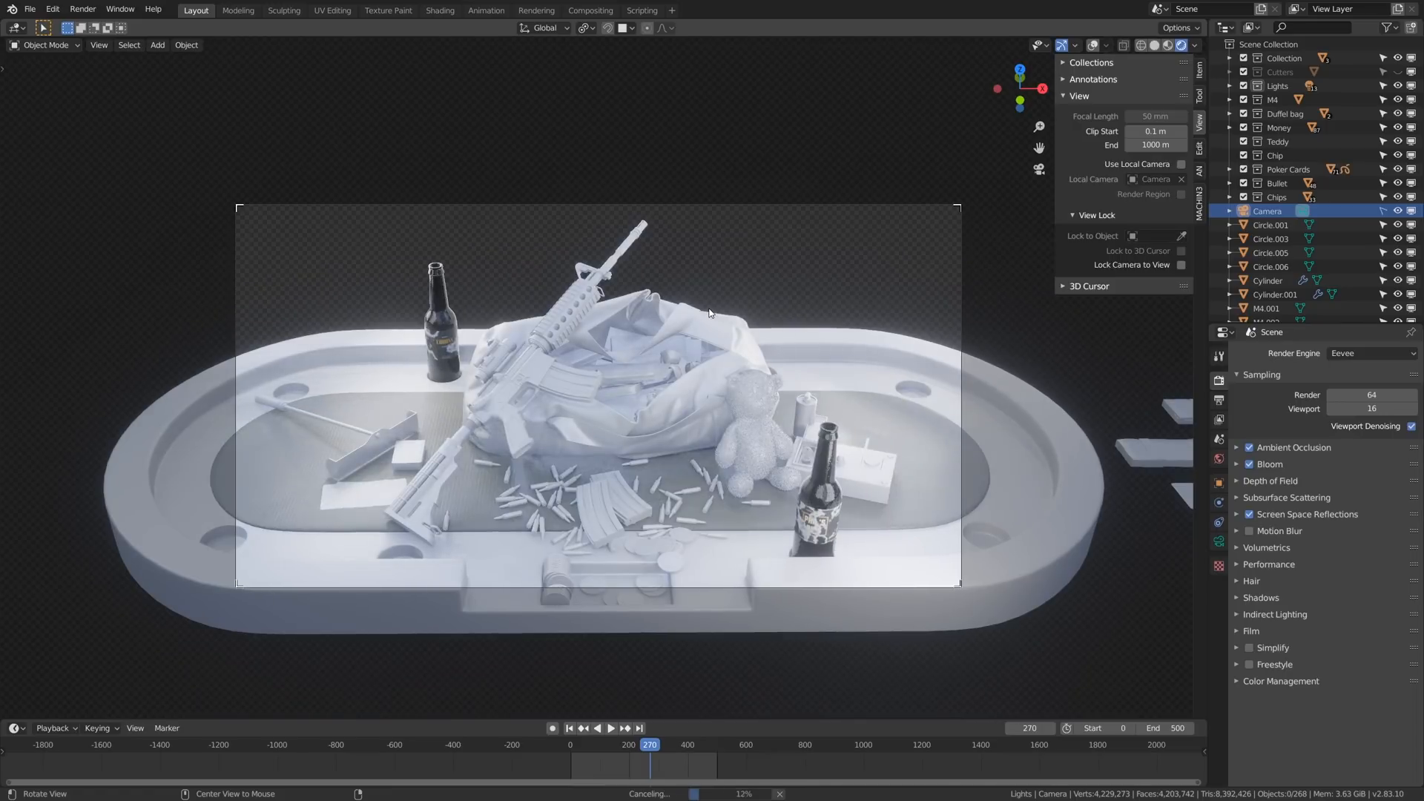
{"action": "middle_click_drag", "start_coordinate": [710, 313], "coordinate": [661, 370]}
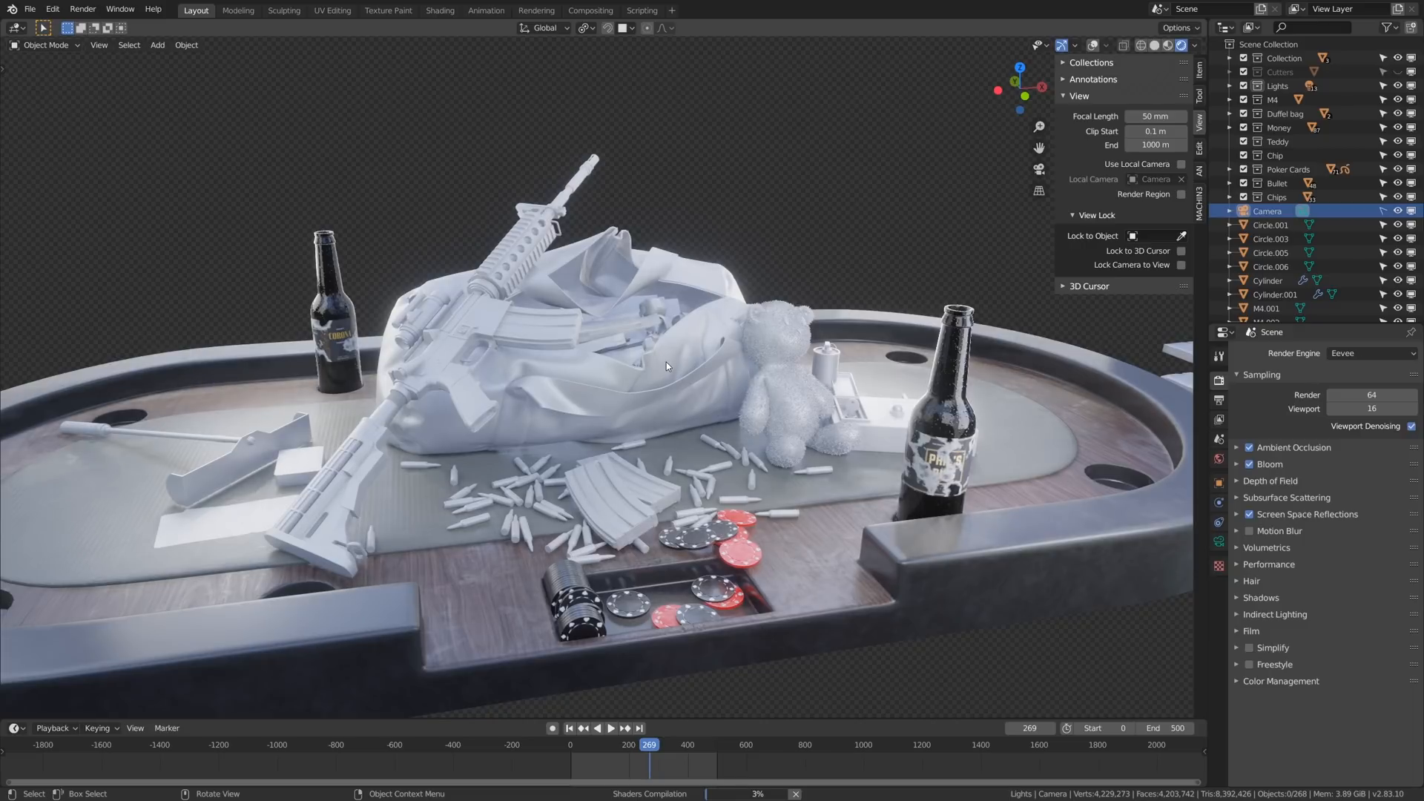
- Show the viewport overlays and toggle the wireframe to examine the topology of the rifle, duffel bag, teddy and bullets
{"action": "key", "text": "alt+shift+z"}
{"action": "middle_click_drag", "start_coordinate": [666, 362], "coordinate": [684, 377]}
{"action": "key", "text": "shift+w"}
{"action": "mouse_move", "coordinate": [712, 438]}
{"action": "middle_mouse_down"}
{"action": "mouse_move", "coordinate": [730, 441]}
{"action": "mouse_move", "coordinate": [710, 443]}
{"action": "middle_mouse_up"}
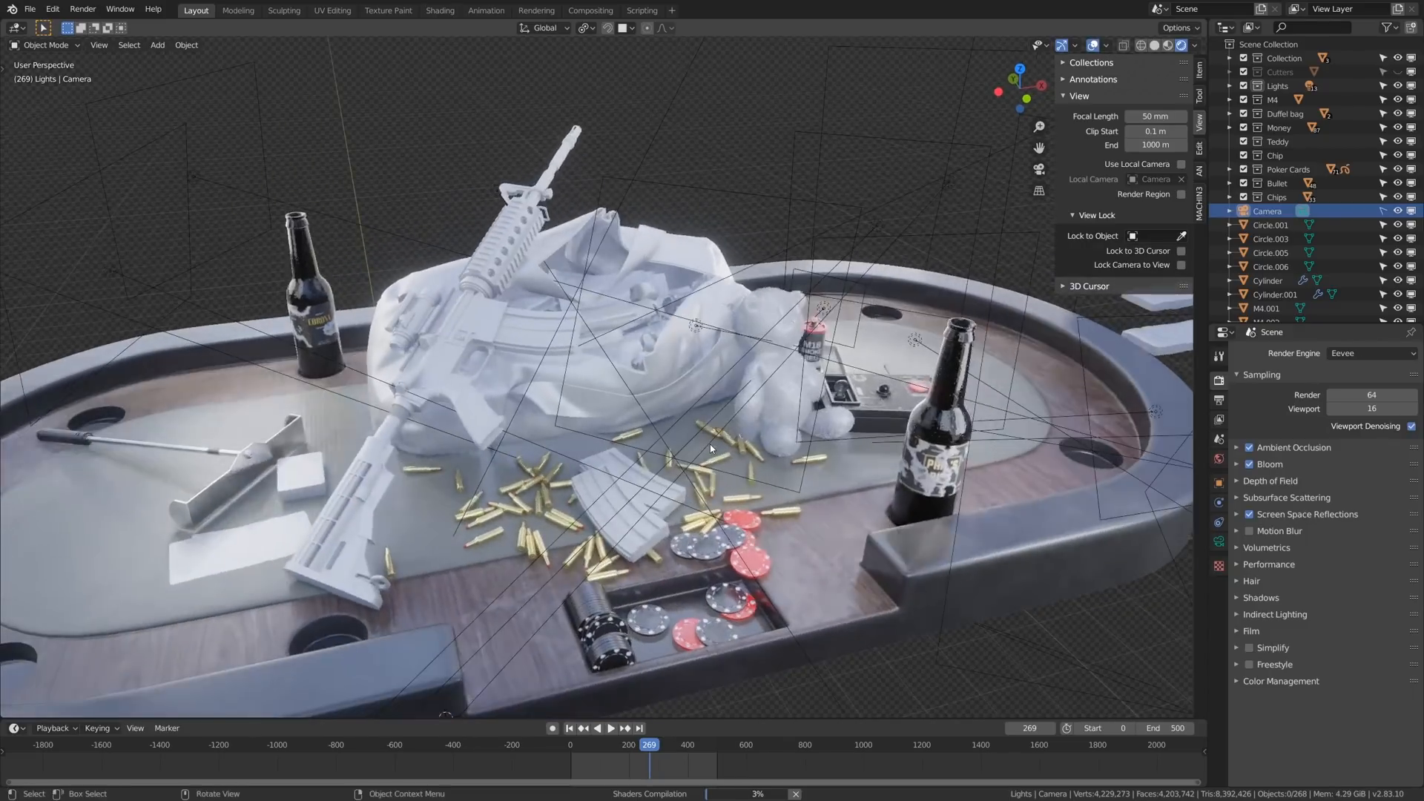
{"action": "key", "text": "shift+w"}
{"action": "middle_click_drag", "start_coordinate": [682, 301], "coordinate": [665, 304]}
{"action": "scroll", "coordinate": [427, 291], "scroll_direction": "up", "scroll_amount": 3}
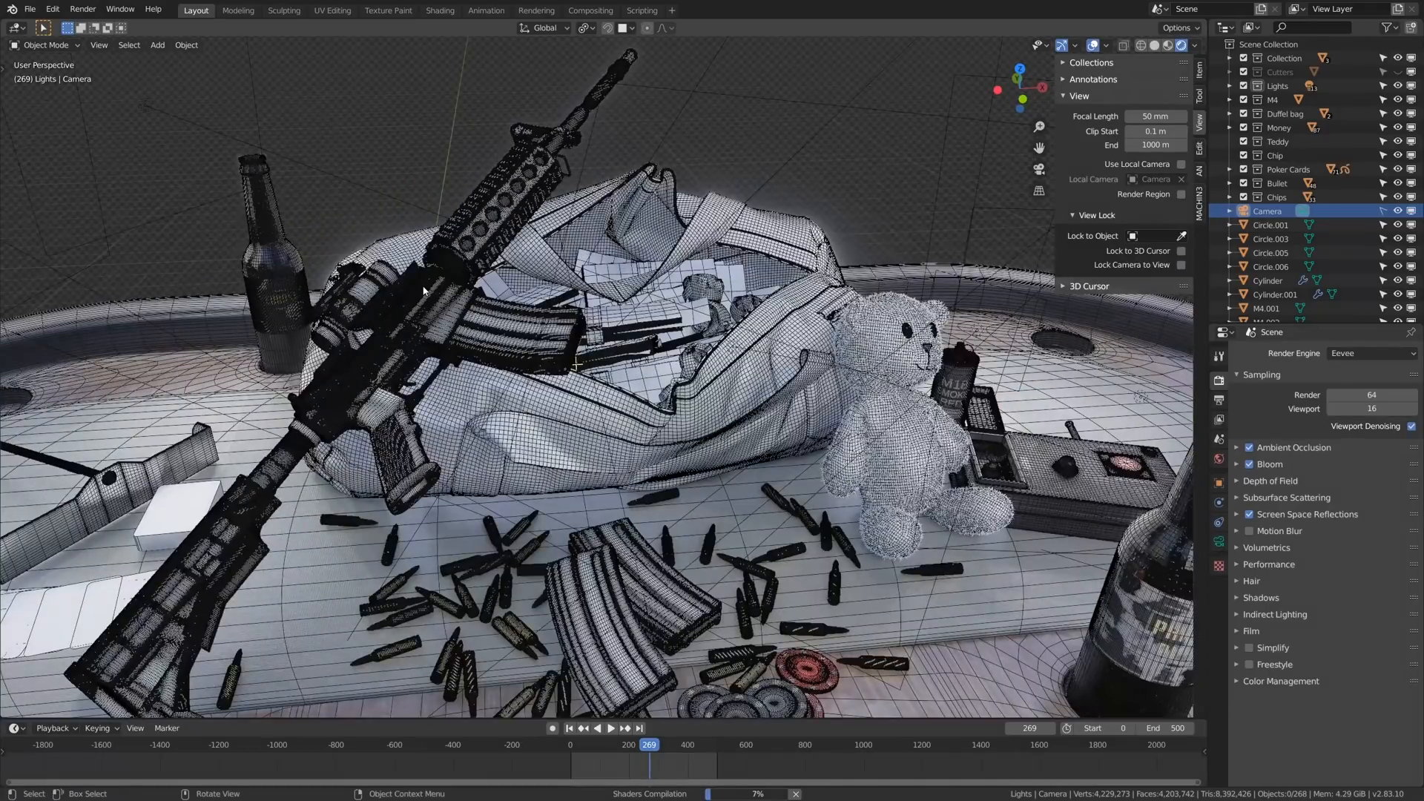
{"action": "scroll", "coordinate": [425, 291], "scroll_direction": "up", "scroll_amount": 3}
{"action": "middle_click_drag", "start_coordinate": [424, 291], "coordinate": [427, 306]}
{"action": "scroll", "coordinate": [438, 312], "scroll_direction": "down", "scroll_amount": 6}
{"action": "middle_click_drag", "start_coordinate": [530, 372], "coordinate": [510, 381]}
{"action": "key", "text": "shift+w"}
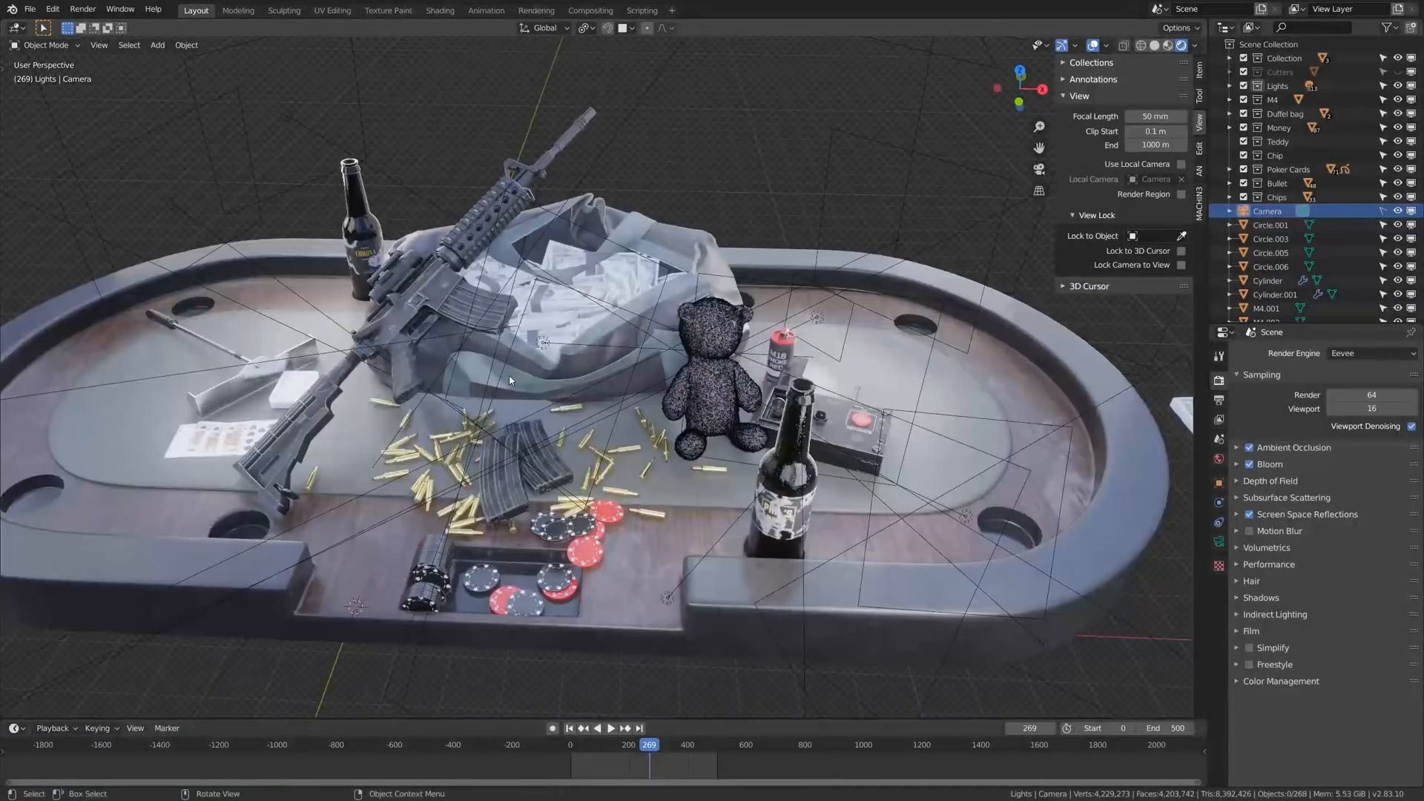
- Return to the poker table's camera view and set the render engine to Cycles for a path-traced preview
{"action": "key", "text": "KP_7"}
{"action": "key", "text": "KP_0"}
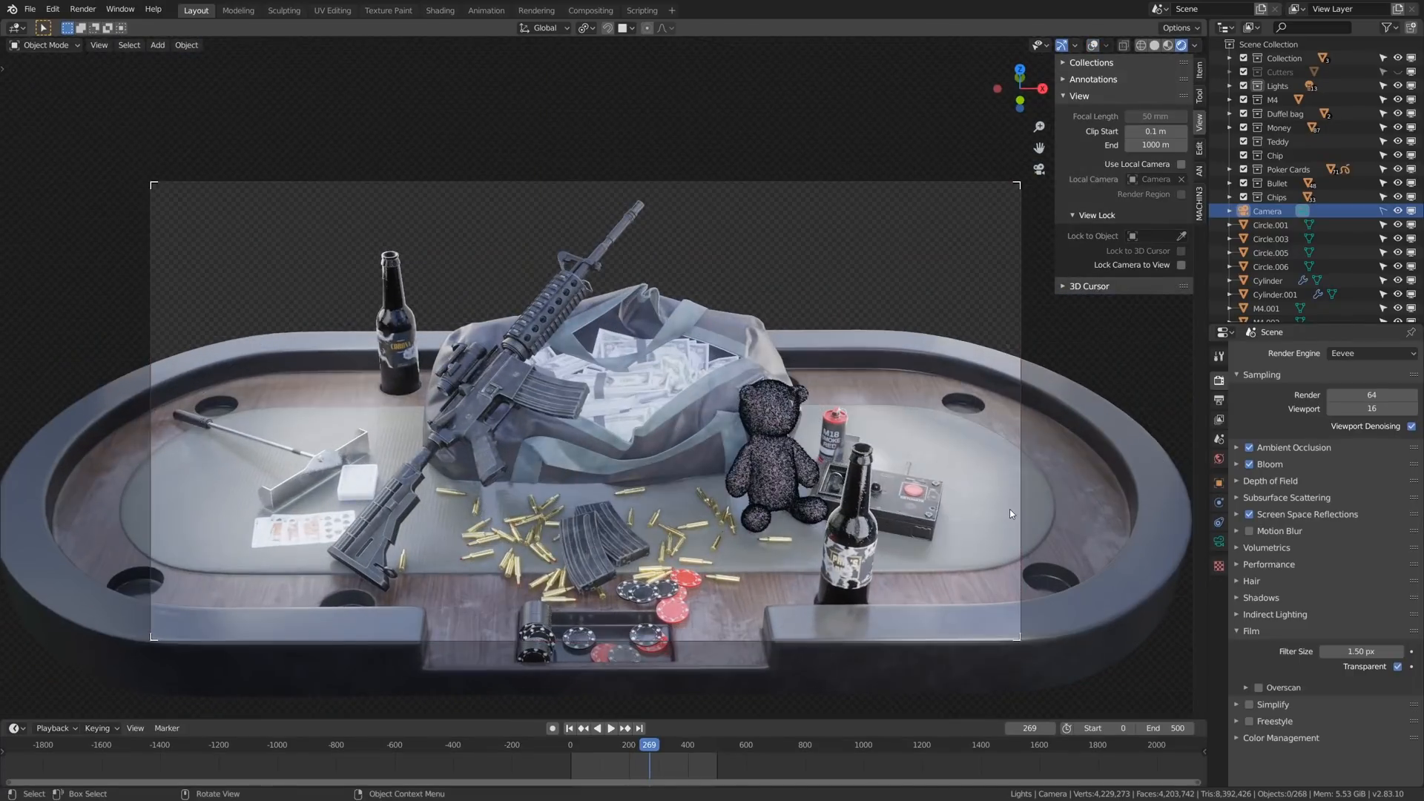
{"action": "left_click", "coordinate": [1343, 354]}
{"action": "left_click", "coordinate": [1344, 399]}
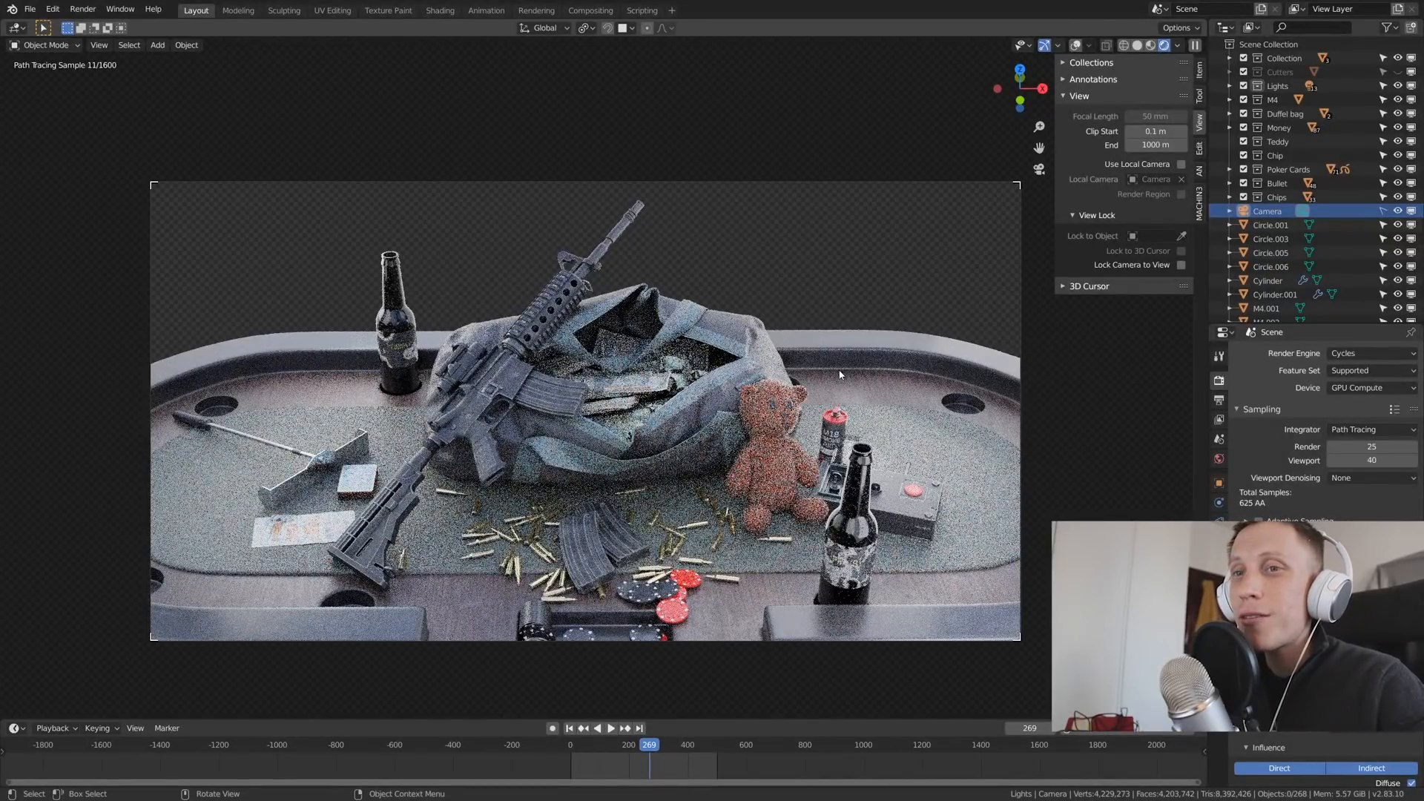
{"action": "middle_click_drag", "start_coordinate": [841, 374], "coordinate": [430, 385]}
{"action": "middle_click_drag", "start_coordinate": [690, 364], "coordinate": [712, 467]}
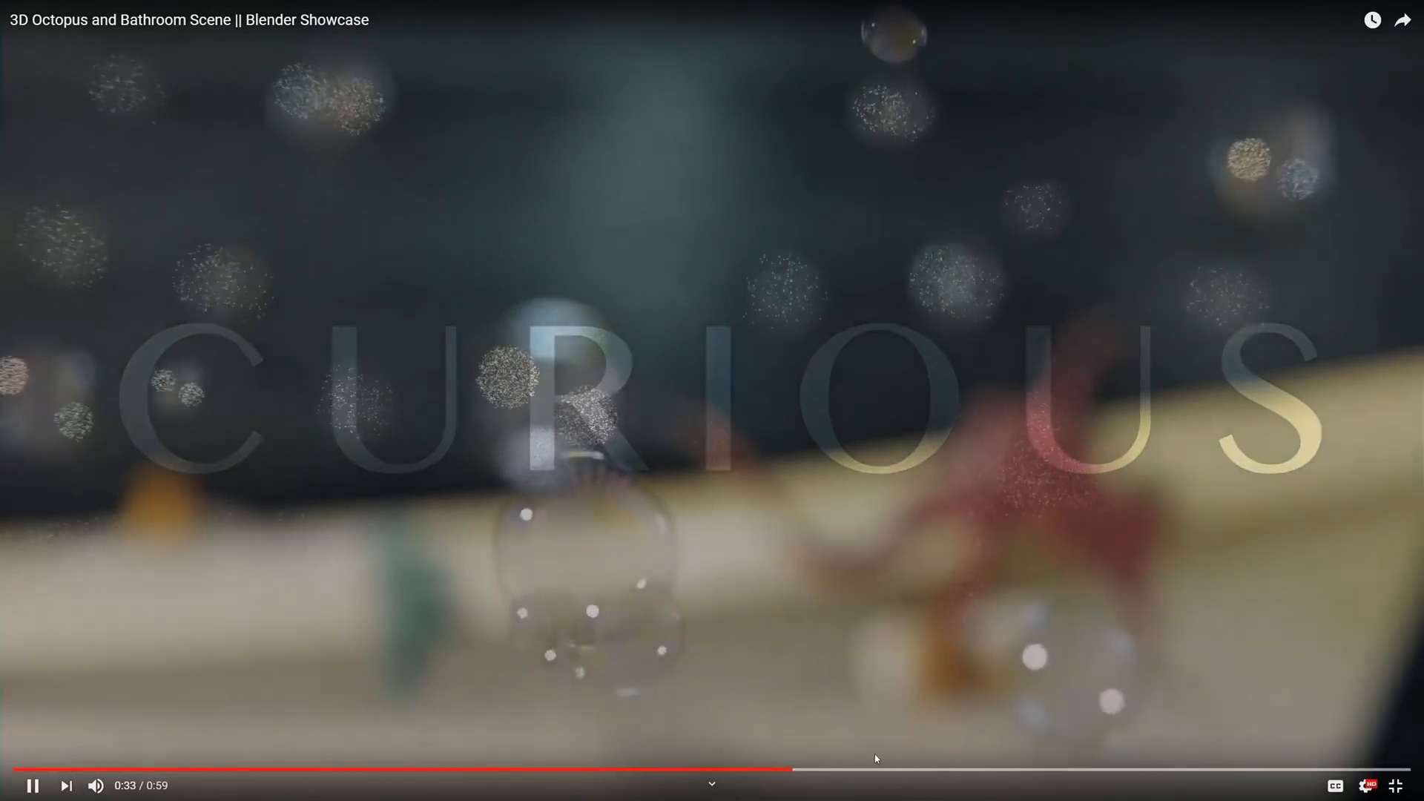
{"action": "left_click", "coordinate": [954, 770]}
{"action": "left_click", "coordinate": [1097, 770]}
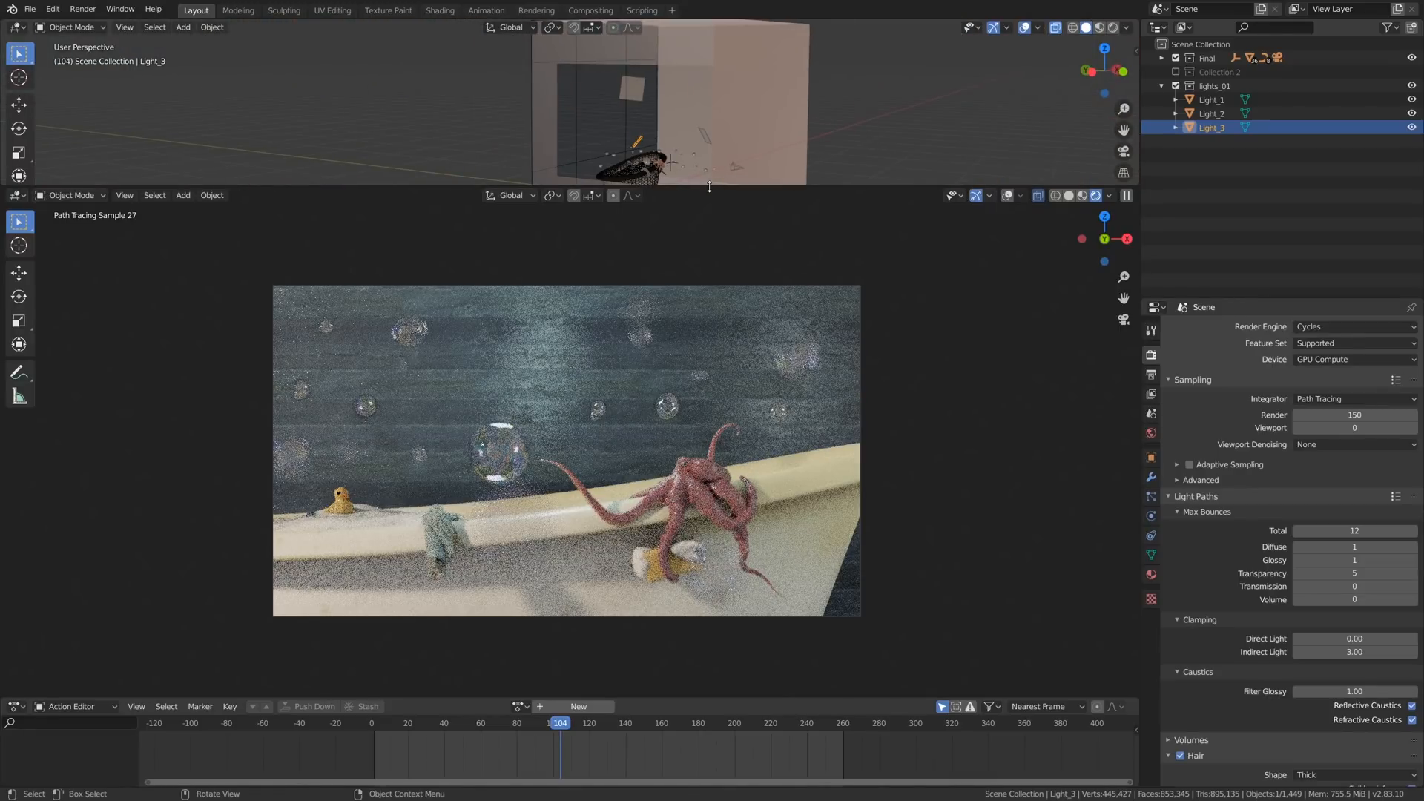
- Enlarge the overview viewport of the bathtub scene and select the Light_1 plane inside the room box
{"action": "left_click_drag", "start_coordinate": [721, 434], "coordinate": [716, 426]}
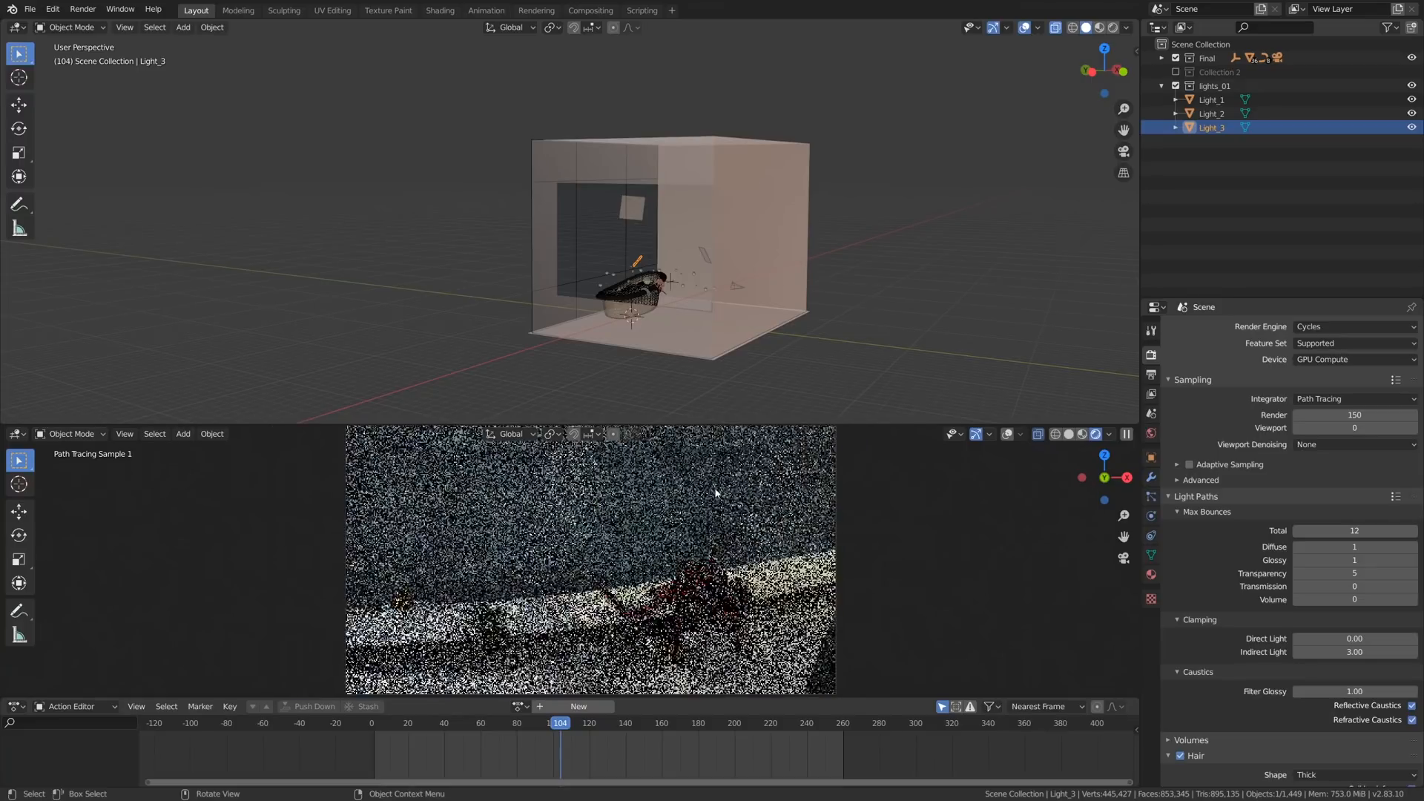
{"action": "left_click_drag", "start_coordinate": [657, 275], "coordinate": [692, 261], "text": "alt"}
{"action": "left_click", "coordinate": [645, 206]}
{"action": "left_click", "coordinate": [612, 212]}
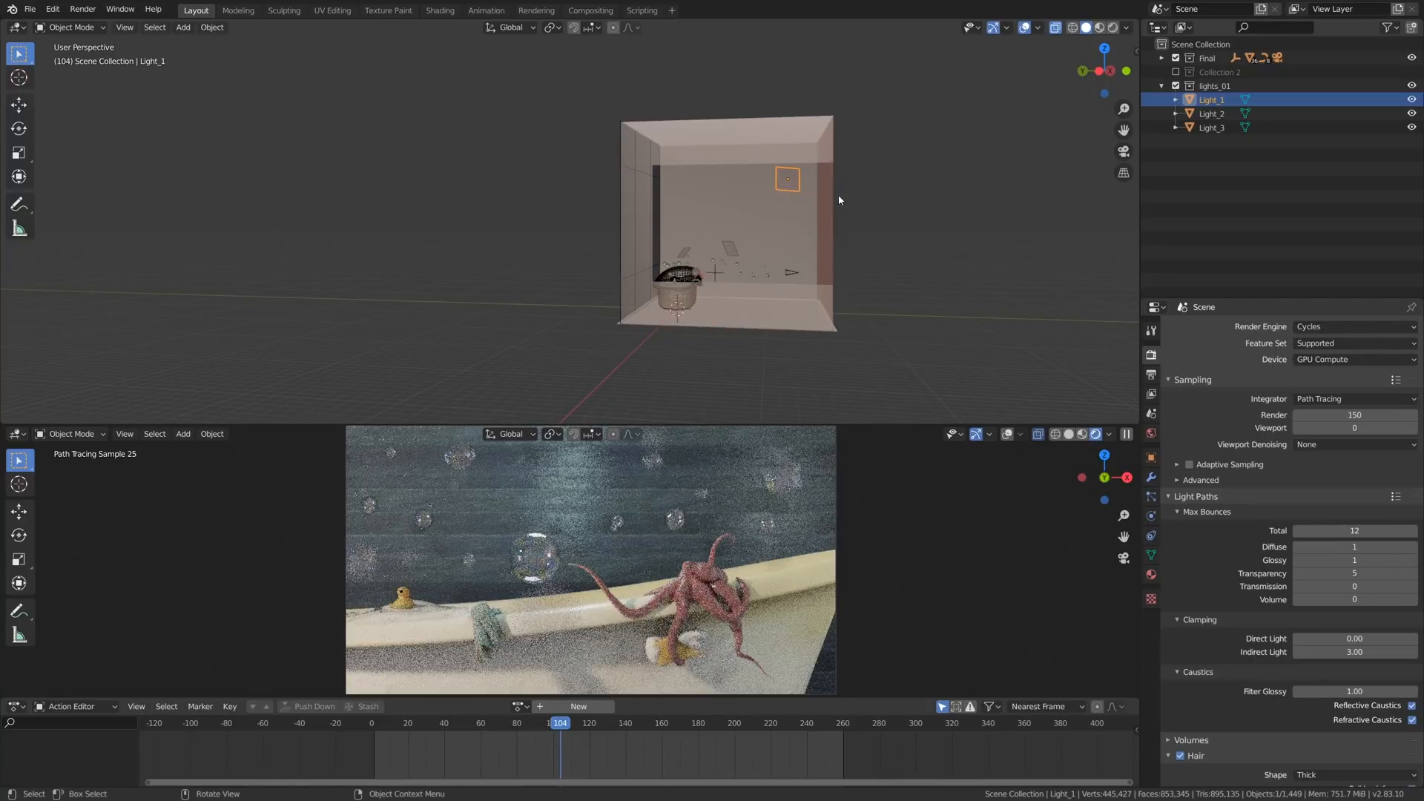
- Try scaling Light_1 up to about 2.9 times its size to test how it affects the lighting
{"action": "key", "text": "s"}
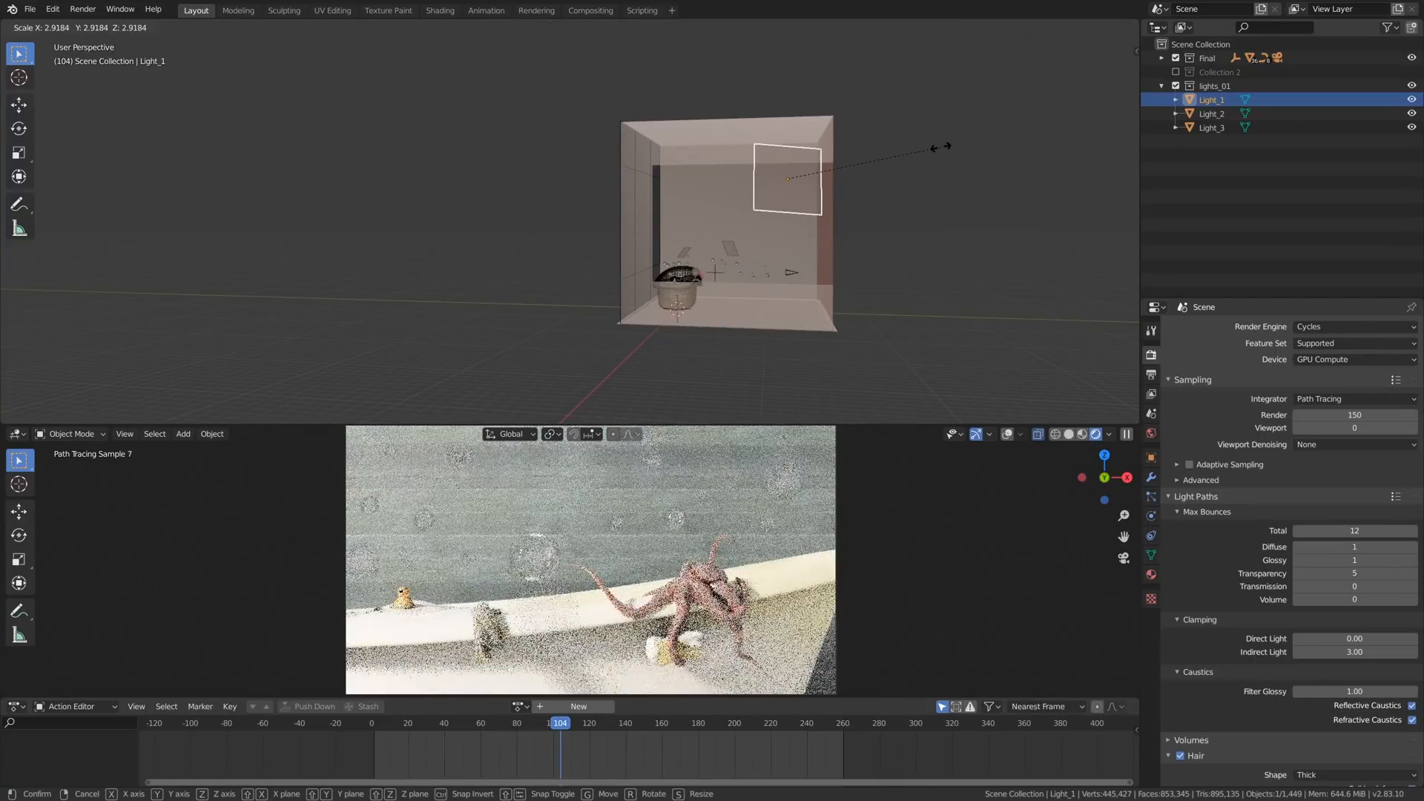
{"action": "right_click", "coordinate": [941, 147]}
{"action": "left_click_drag", "start_coordinate": [780, 205], "coordinate": [689, 305], "text": "alt"}
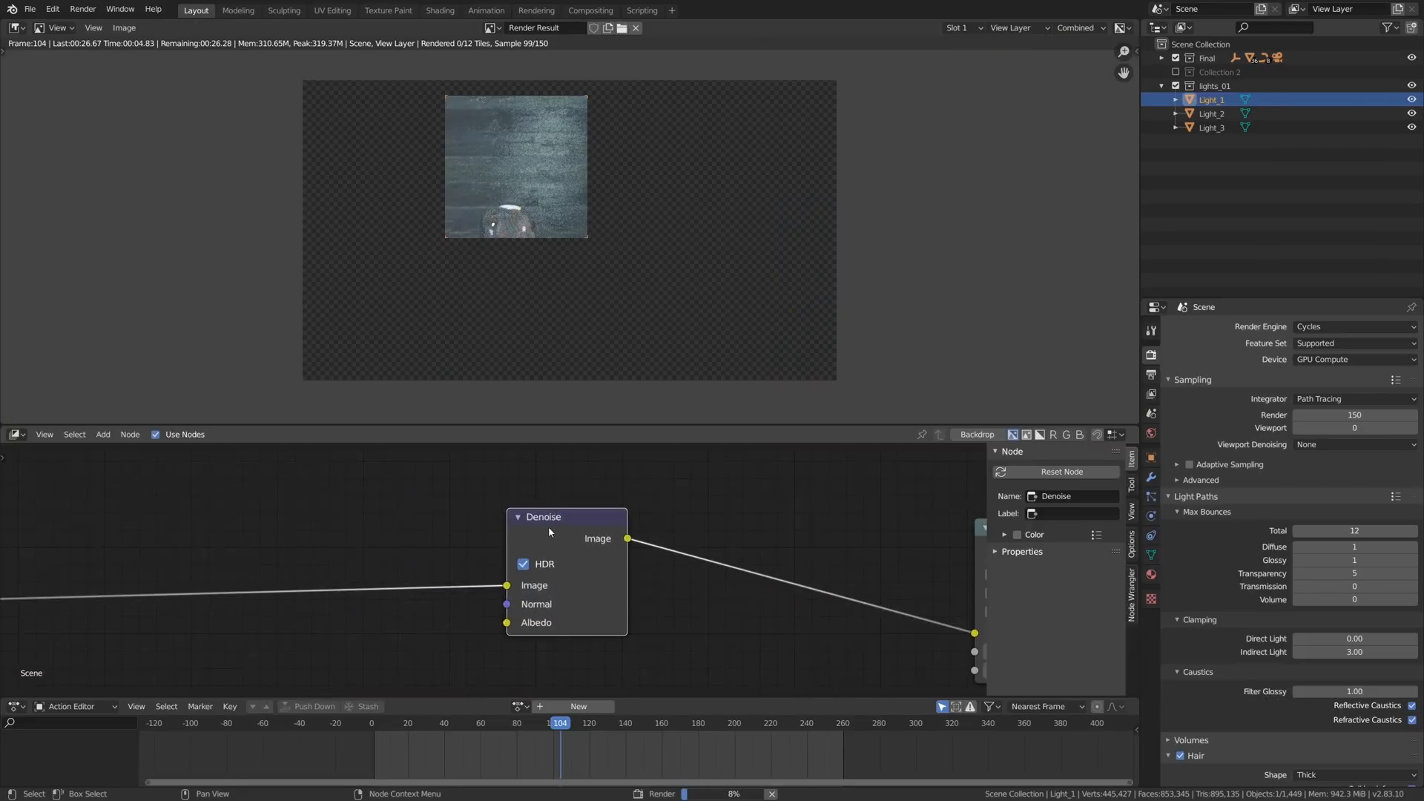
- Examine the compositor's Denoise node and the noise around the bubbles and rubber duck in the frame 104 render
{"action": "scroll", "coordinate": [582, 539], "scroll_direction": "up", "scroll_amount": 4}
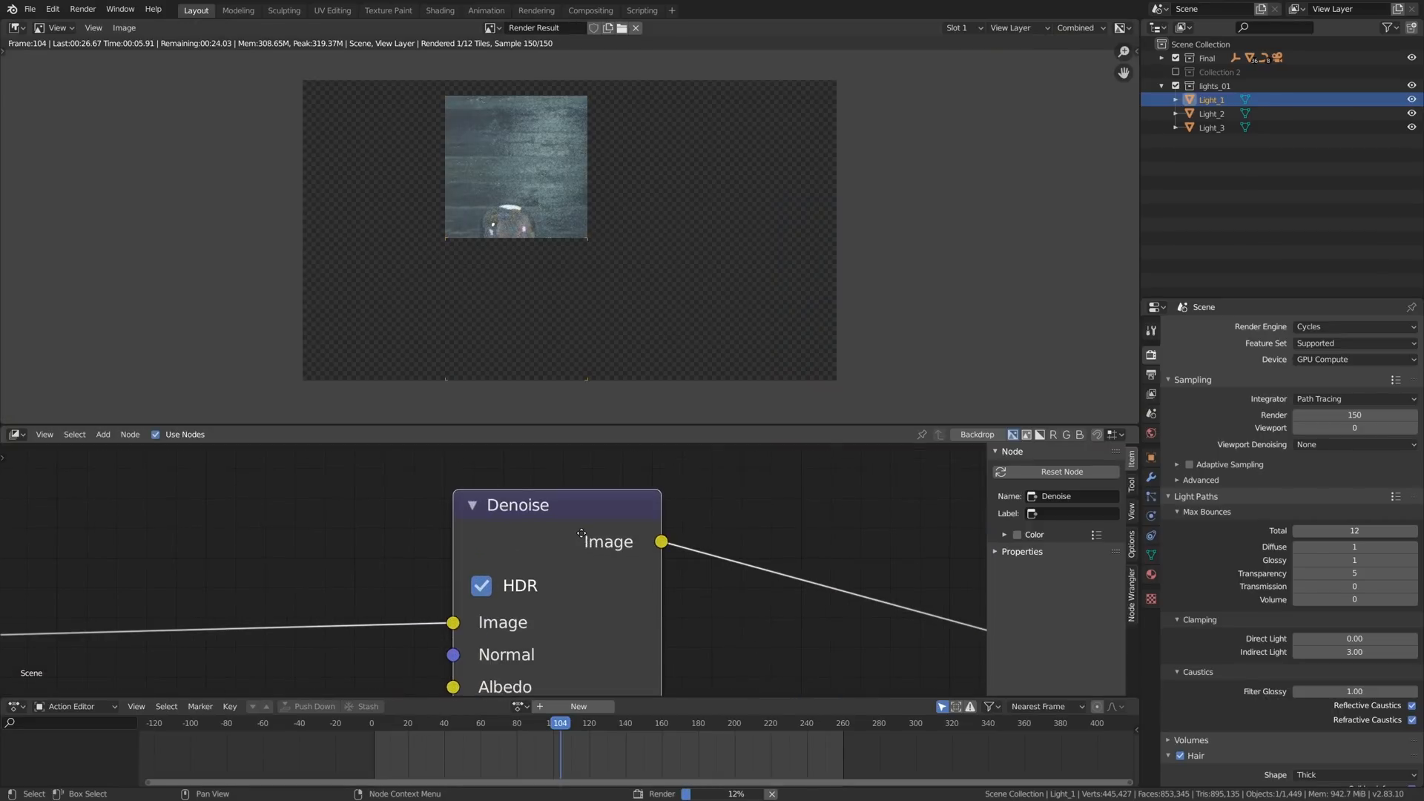
{"action": "middle_click_drag", "start_coordinate": [582, 534], "coordinate": [598, 501]}
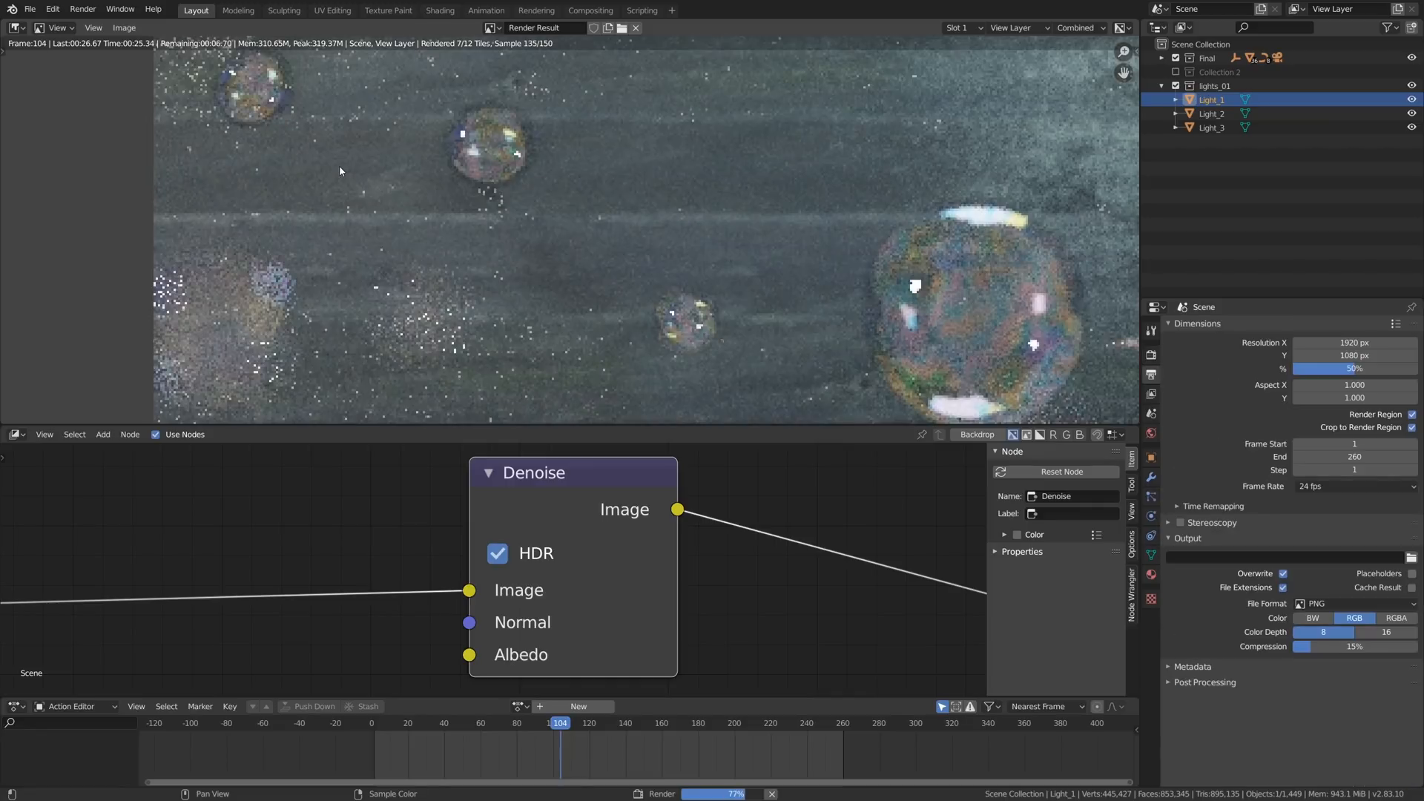
{"action": "middle_click_drag", "start_coordinate": [353, 334], "coordinate": [406, 261]}
{"action": "scroll", "coordinate": [406, 261], "scroll_direction": "up", "scroll_amount": 2}
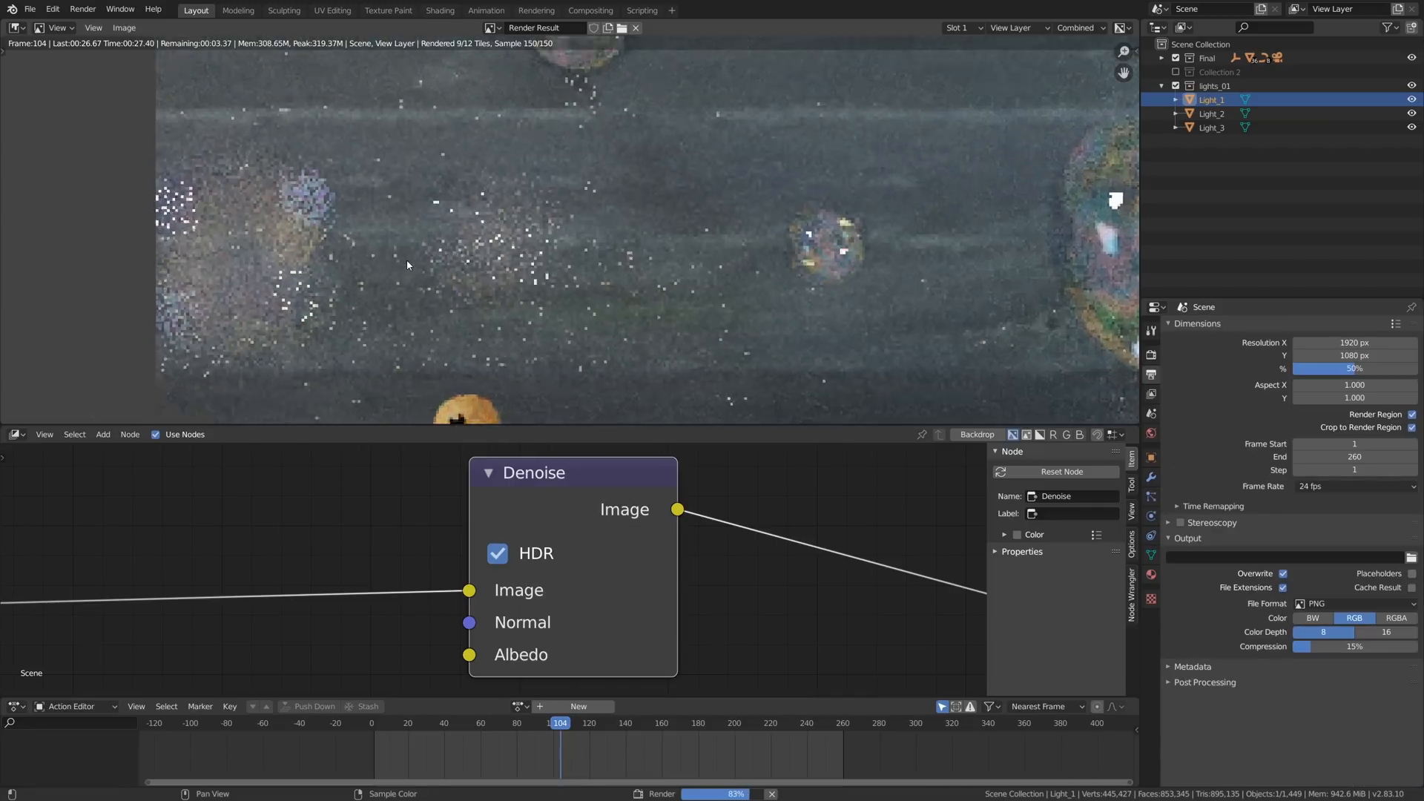
{"action": "scroll", "coordinate": [406, 261], "scroll_direction": "down", "scroll_amount": 2}
{"action": "middle_click_drag", "start_coordinate": [440, 309], "coordinate": [433, 211]}
{"action": "scroll", "coordinate": [433, 211], "scroll_direction": "up", "scroll_amount": 1}
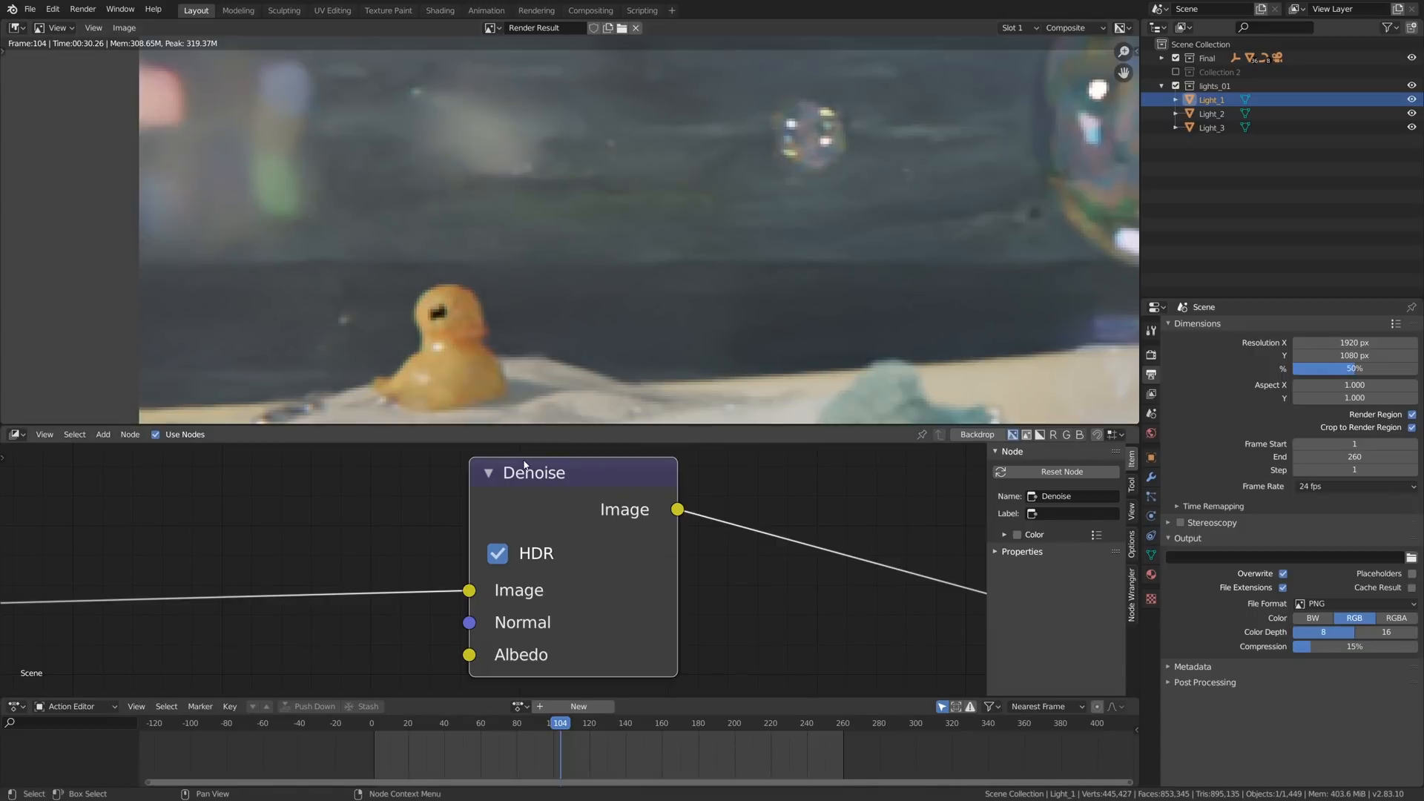
- Mute and unmute the Denoise node to compare the denoised result, including the duck and the whole octopus render
{"action": "key", "text": "m"}
{"action": "key", "text": "m"}
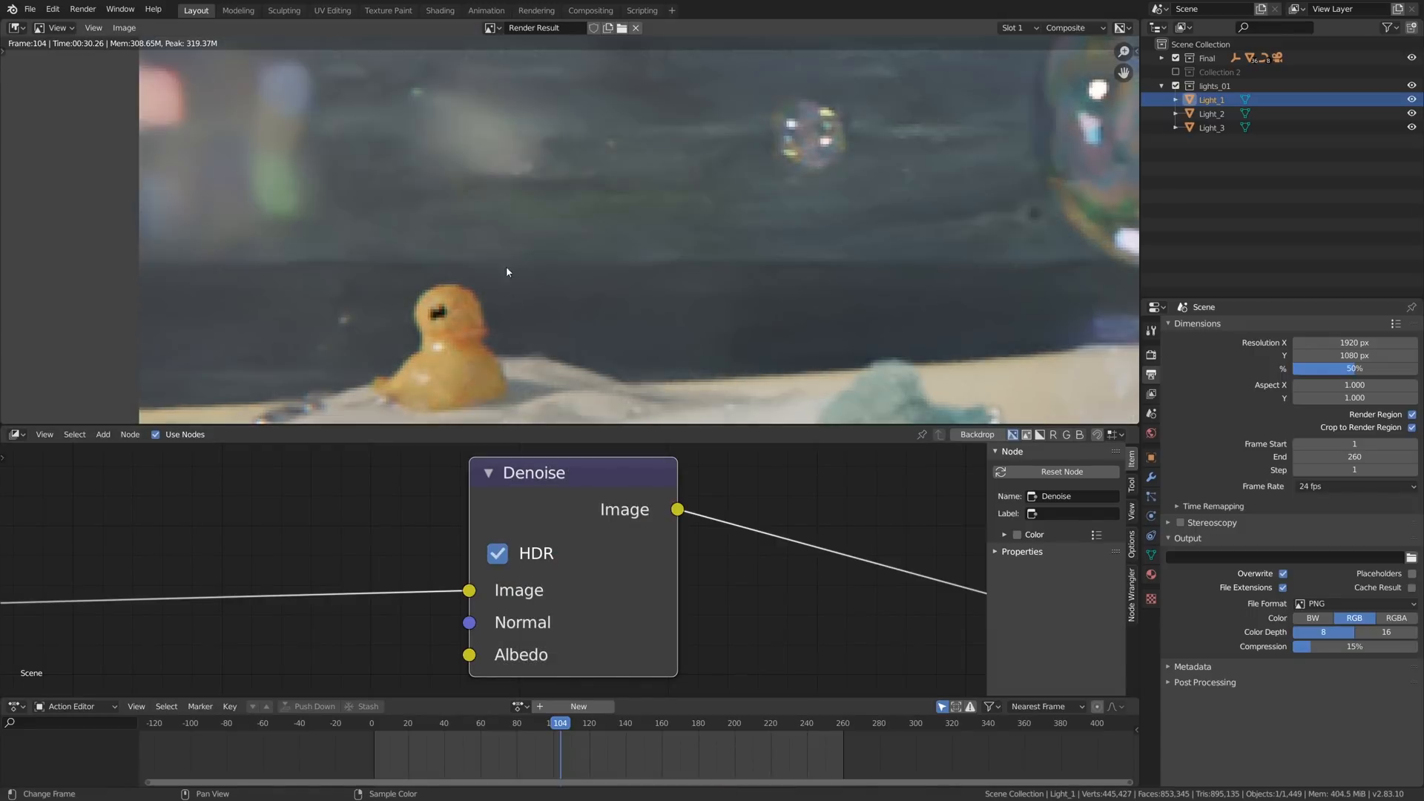
{"action": "scroll", "coordinate": [512, 269], "scroll_direction": "down", "scroll_amount": 6}
{"action": "scroll", "coordinate": [512, 269], "scroll_direction": "down", "scroll_amount": 3}
{"action": "middle_click_drag", "start_coordinate": [650, 236], "coordinate": [580, 240]}
{"action": "scroll", "coordinate": [586, 247], "scroll_direction": "up", "scroll_amount": 2}
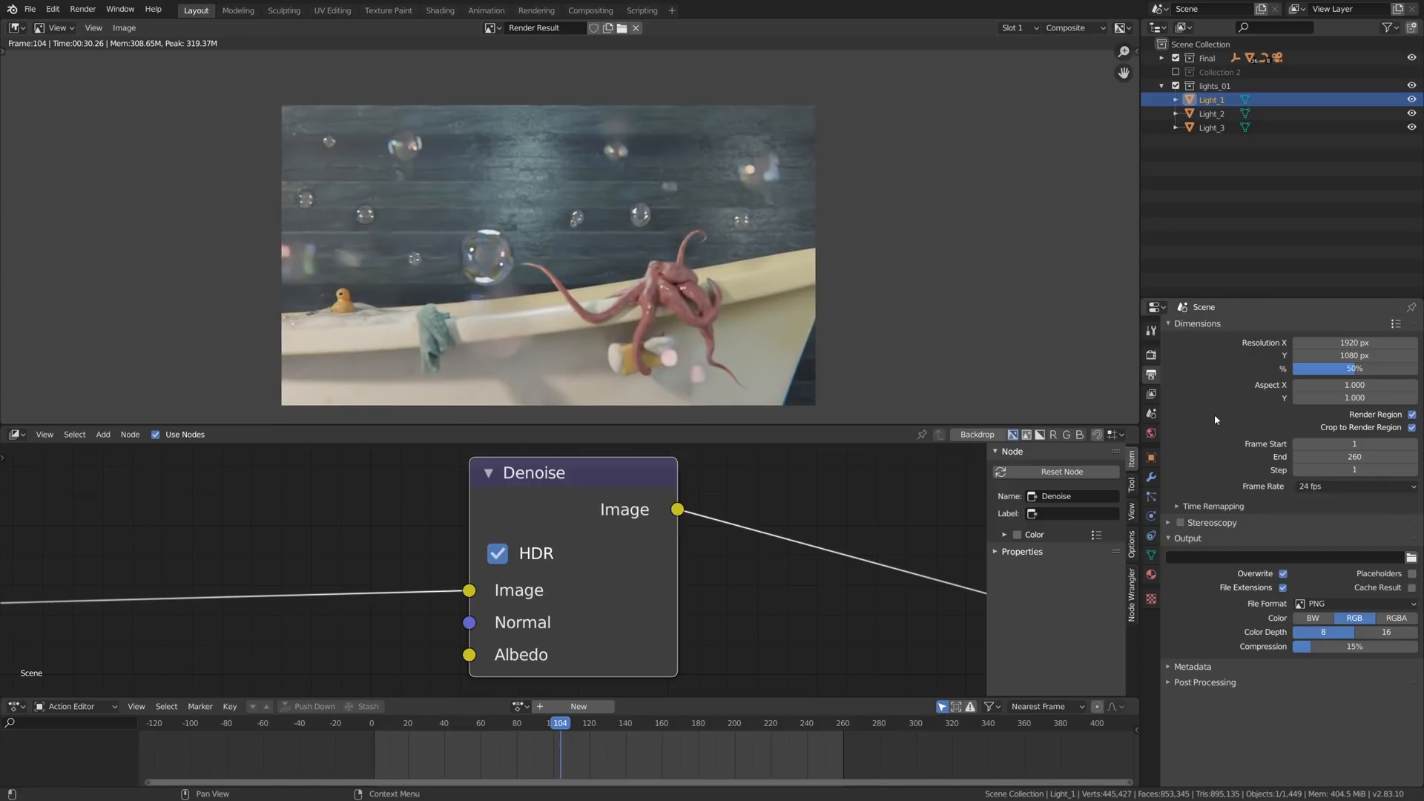
{"action": "left_click", "coordinate": [1348, 471]}
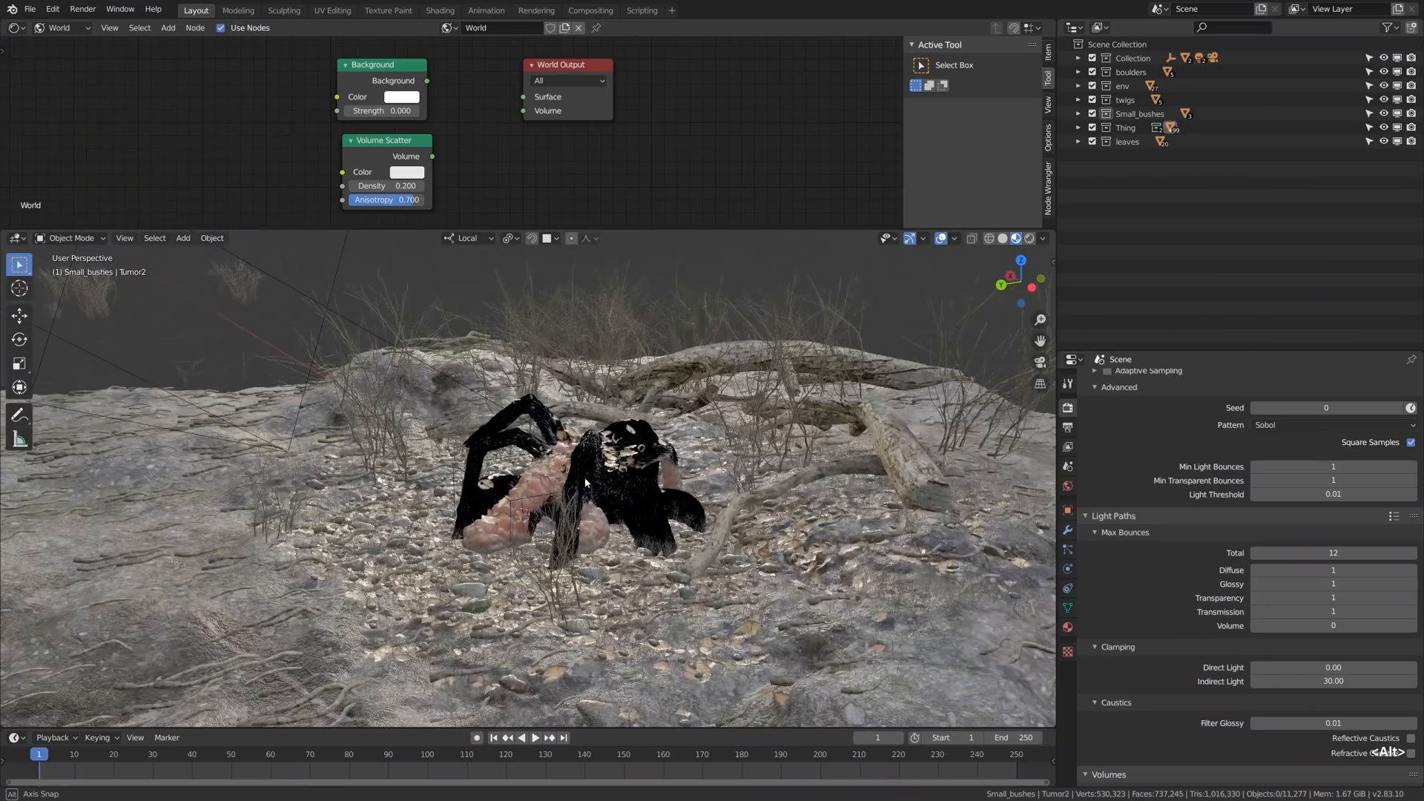
- Inspect the creature's leaf-covered growths and fur up close, along with the surrounding rocky ground
{"action": "middle_click_drag", "start_coordinate": [589, 480], "coordinate": [448, 457]}
{"action": "scroll", "coordinate": [509, 437], "scroll_direction": "up", "scroll_amount": 4}
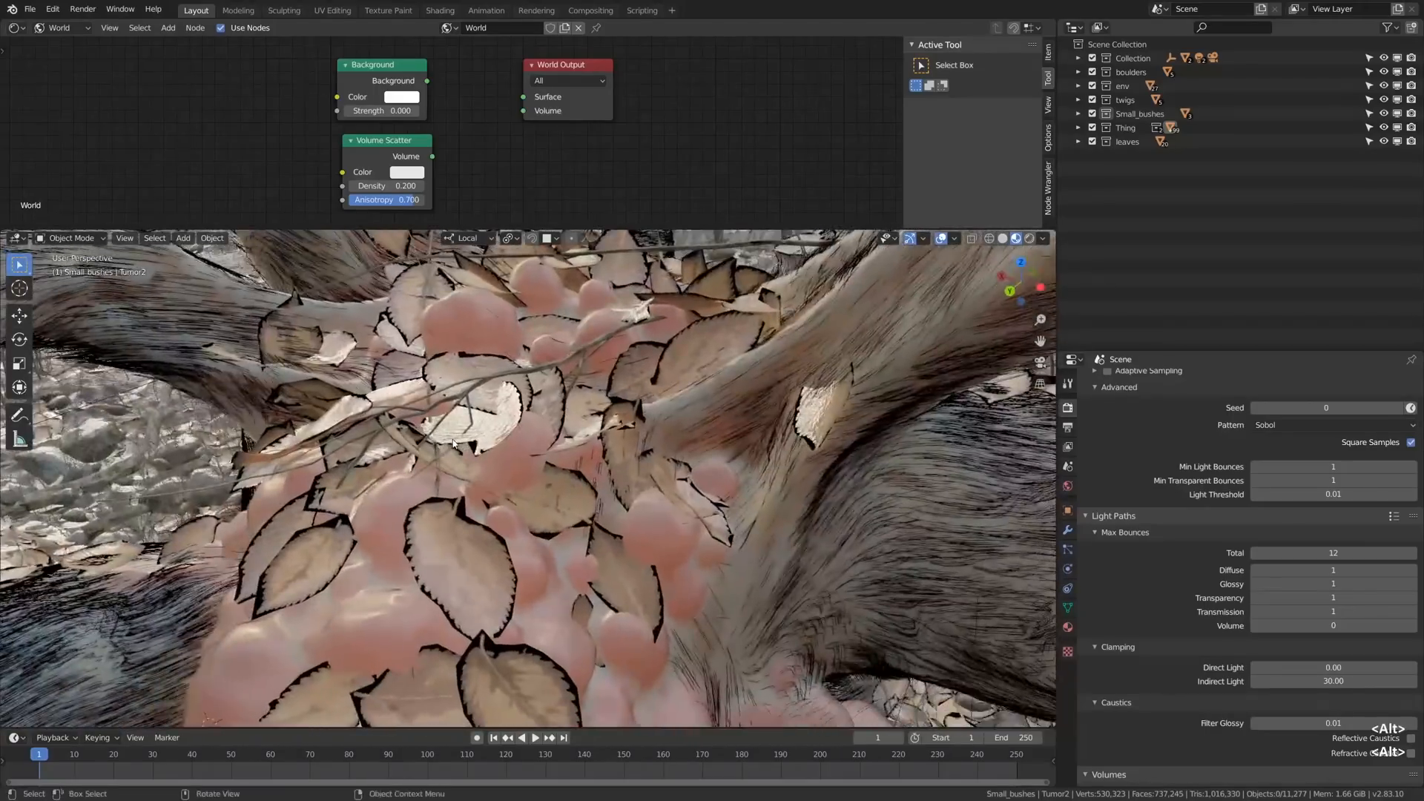
{"action": "scroll", "coordinate": [449, 457], "scroll_direction": "down", "scroll_amount": 7}
{"action": "scroll", "coordinate": [450, 458], "scroll_direction": "down", "scroll_amount": 10}
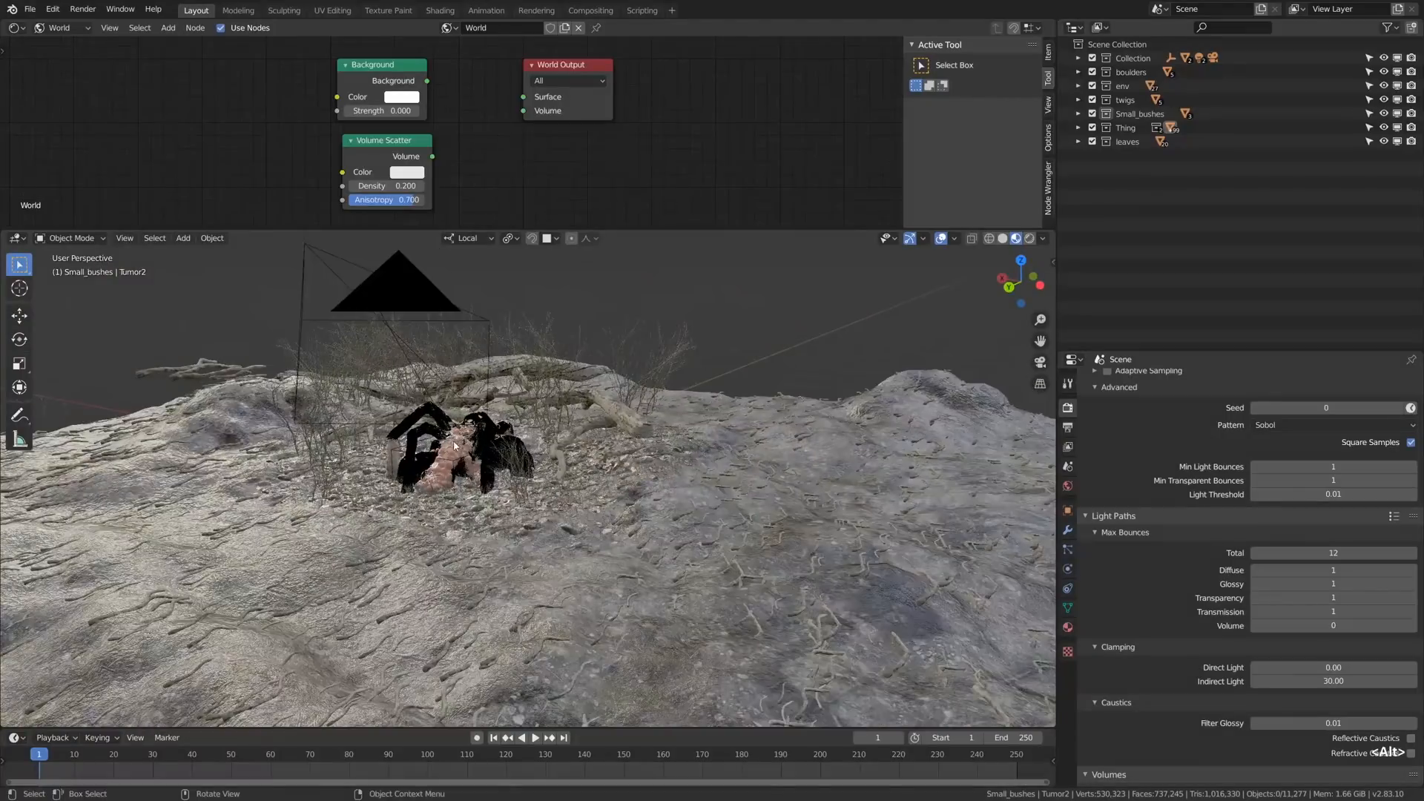
- Preview the creature scene fully rendered through the camera, with the render region limited to the creature's pink growths
{"action": "key", "text": "shift+z"}
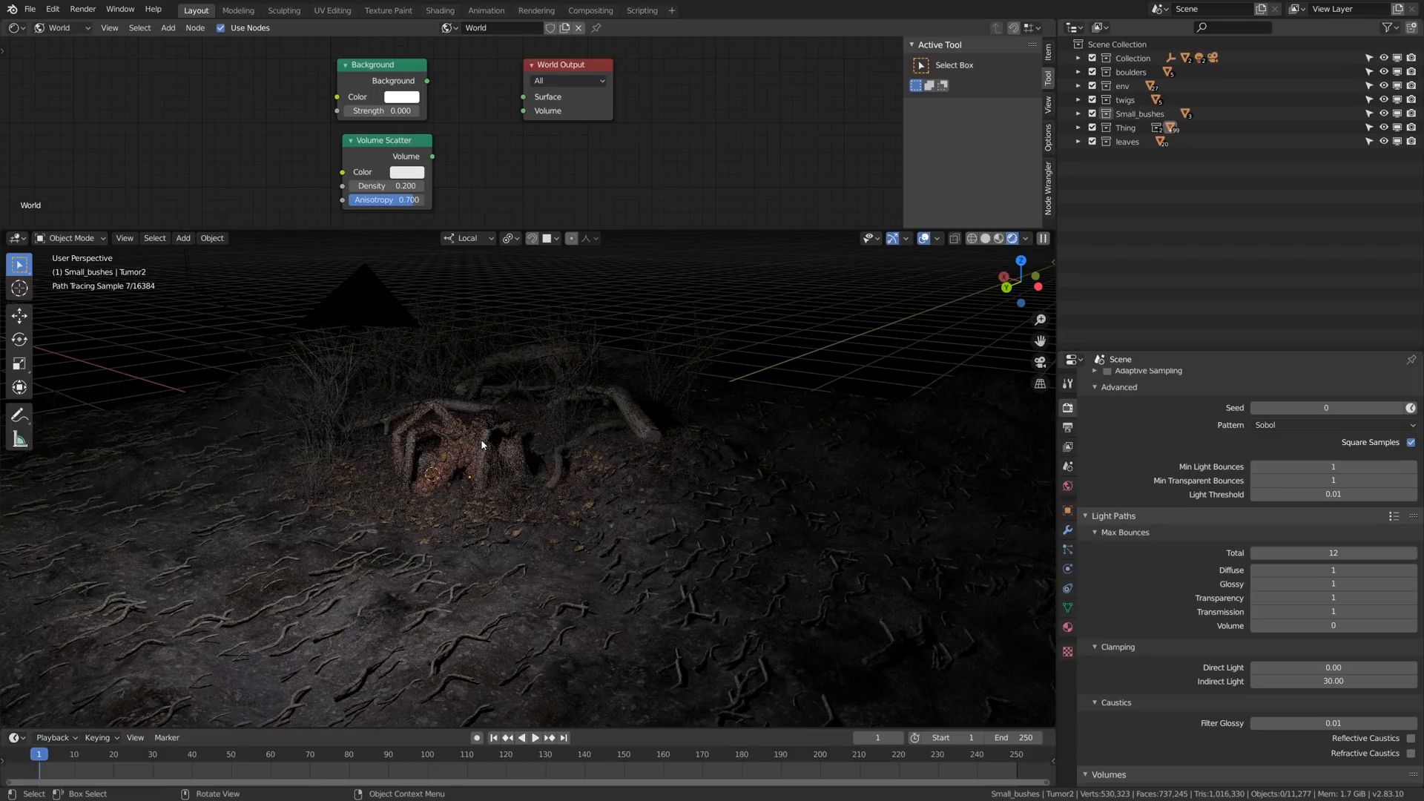
{"action": "key", "text": "KP_0"}
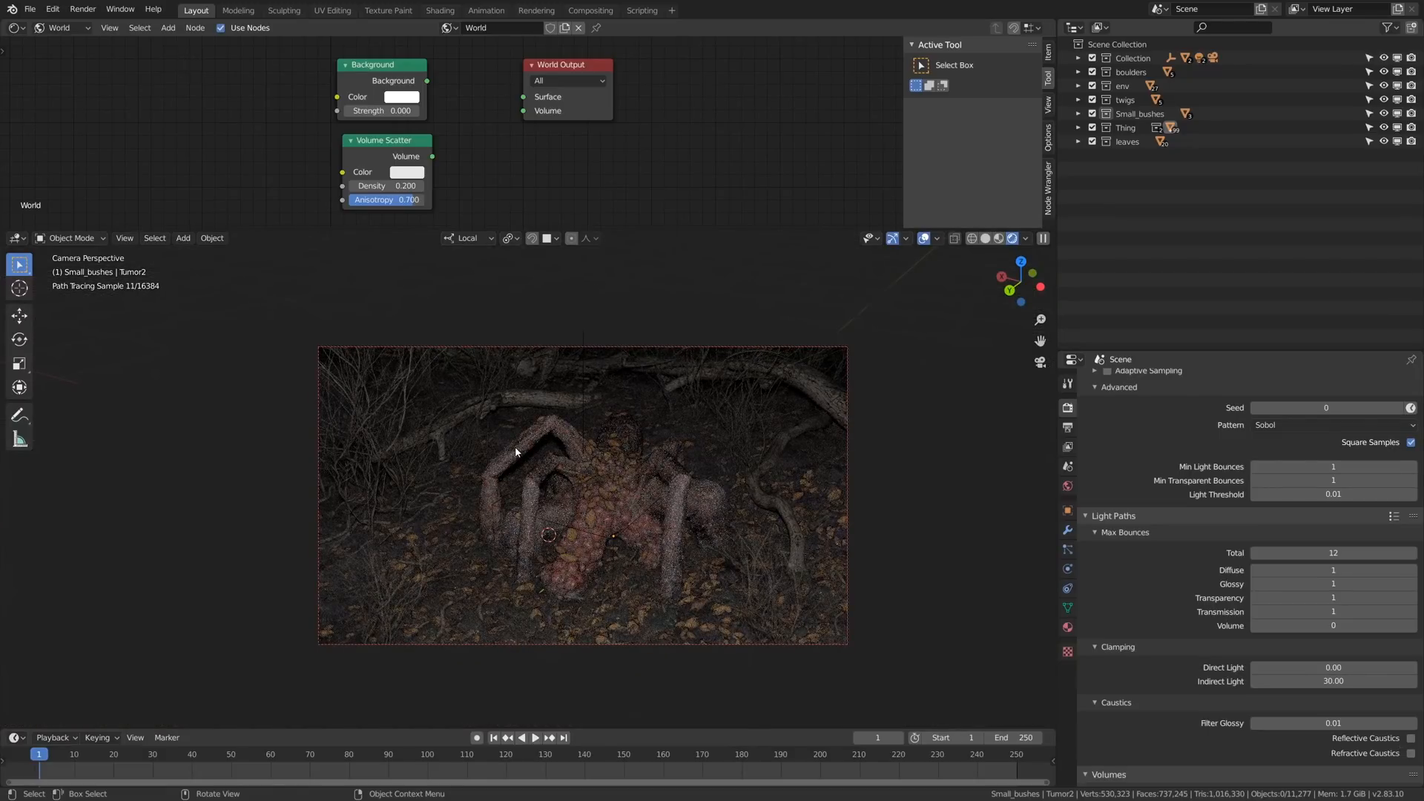
{"action": "key", "text": "ctrl+b"}
{"action": "left_click_drag", "start_coordinate": [540, 471], "coordinate": [643, 572]}
{"action": "scroll", "coordinate": [607, 536], "scroll_direction": "up", "scroll_amount": 5}
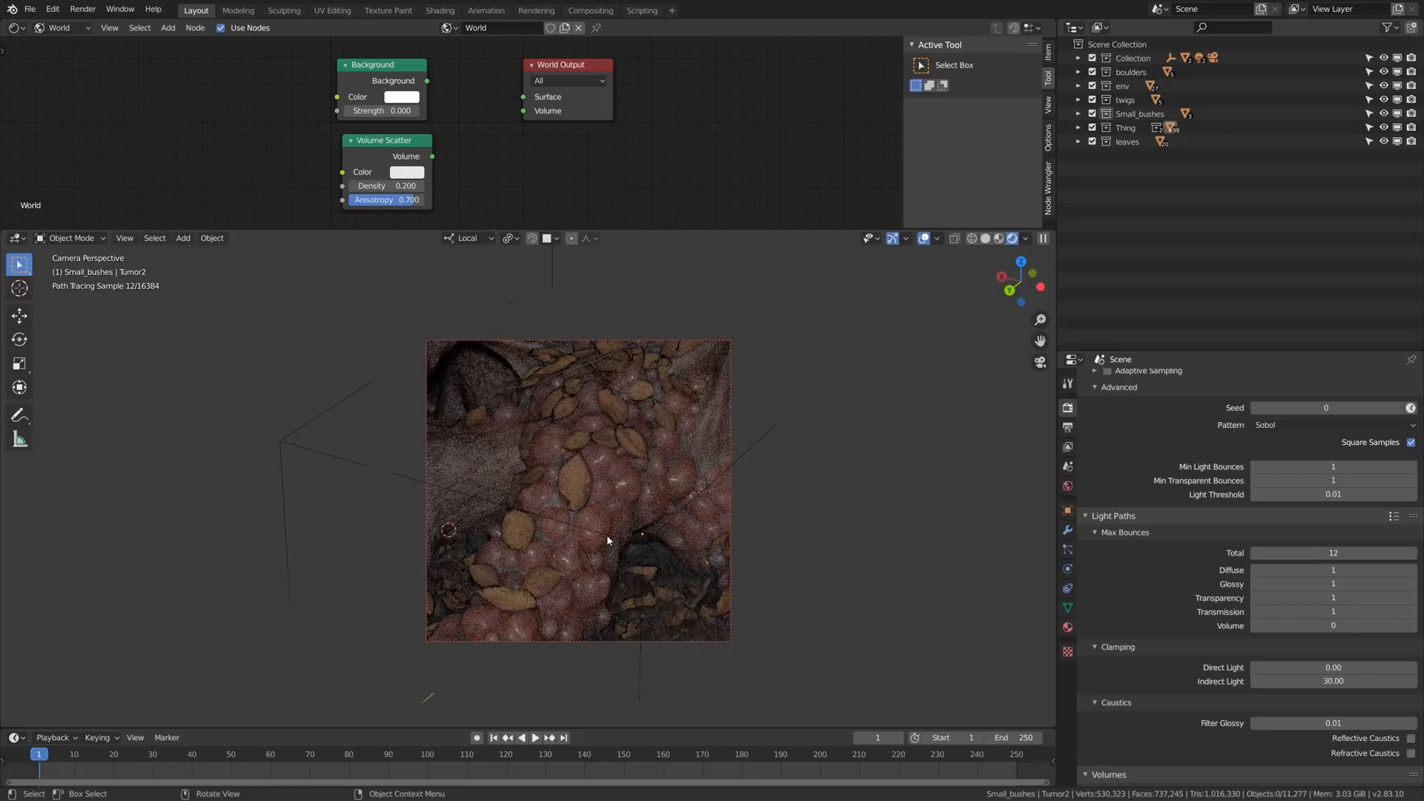
- Expand the render region to cover the whole camera frame
{"action": "scroll", "coordinate": [606, 536], "scroll_direction": "down", "scroll_amount": 5}
{"action": "key", "text": "ctrl+b"}
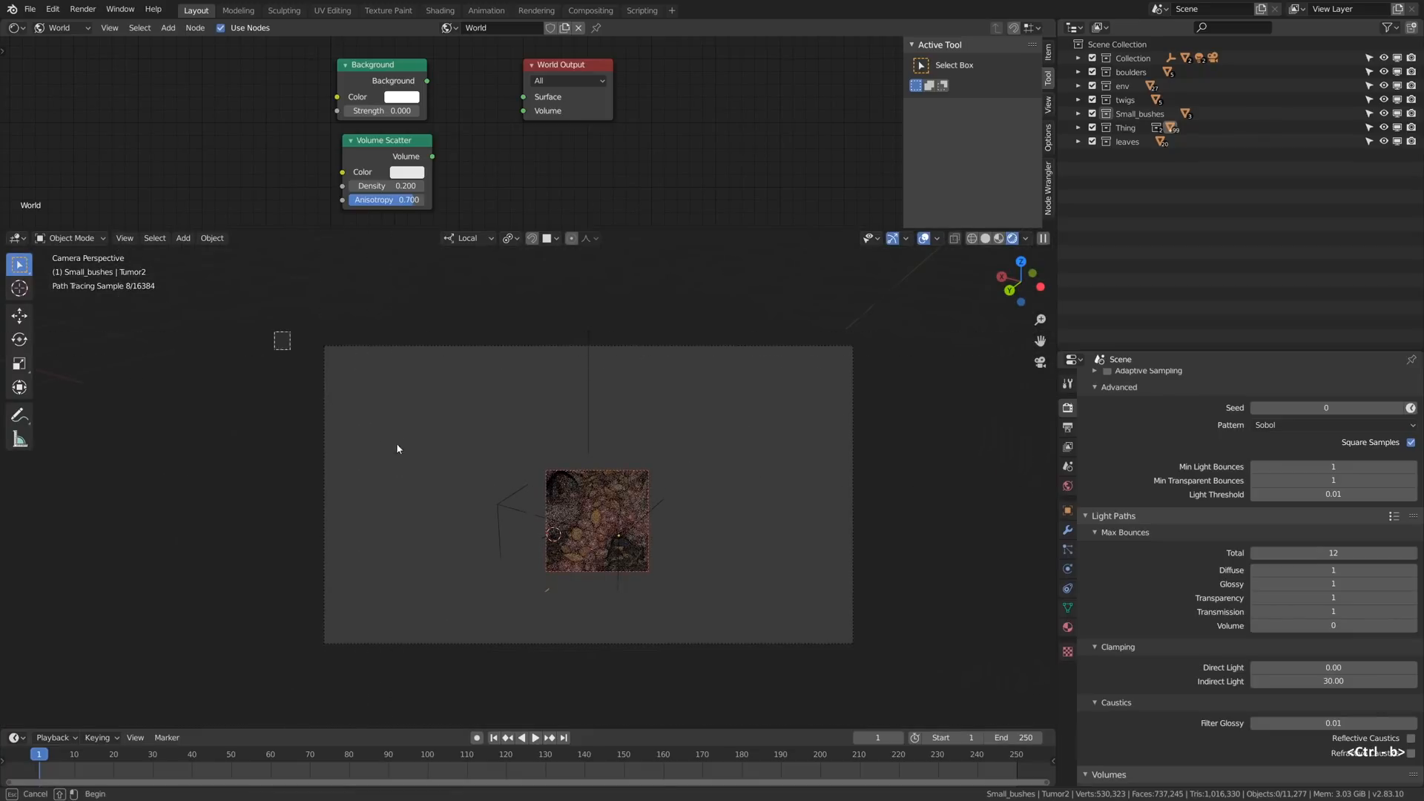
{"action": "left_click_drag", "start_coordinate": [397, 449], "coordinate": [877, 667]}
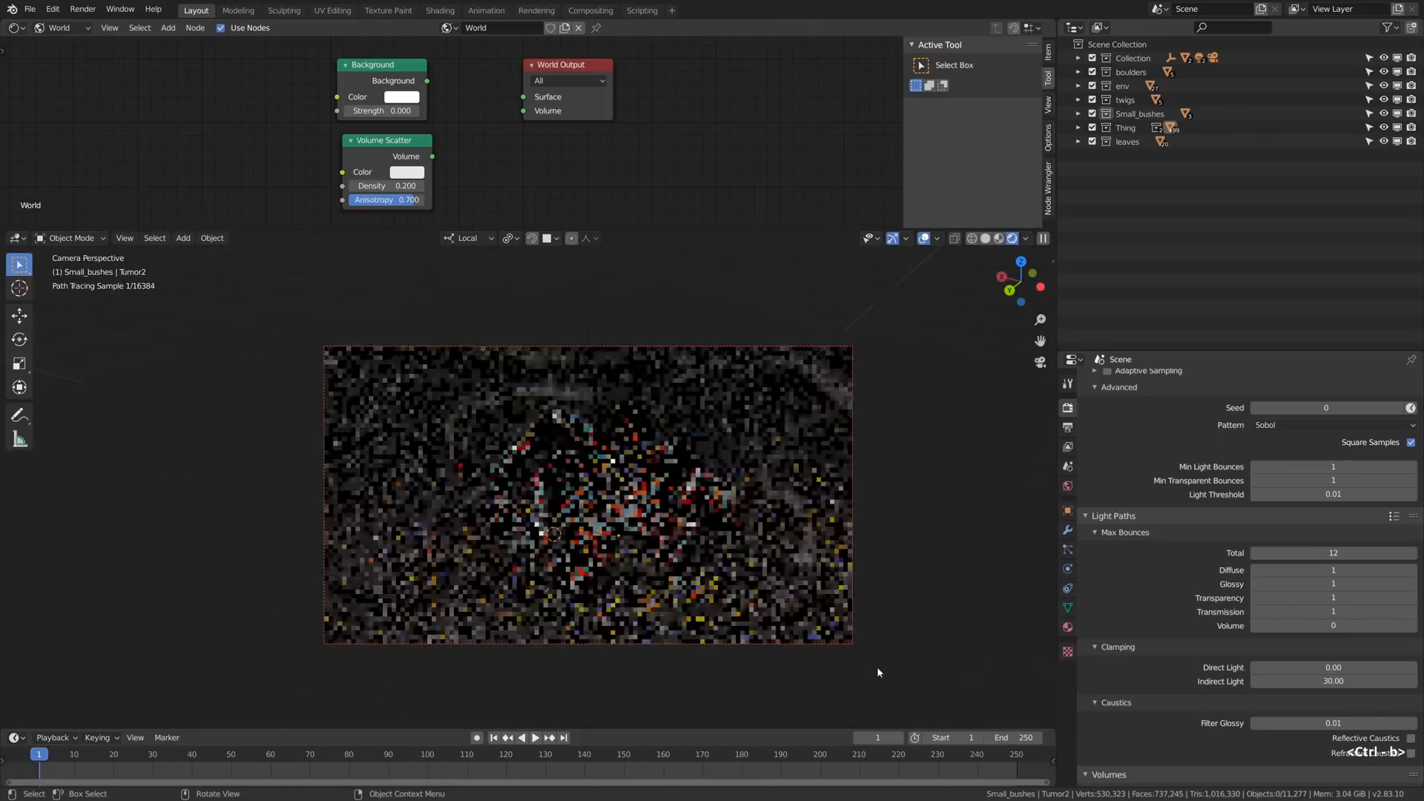
- Try moving the Light.001 area light about 1.66 m using a second 3D view, and open its light settings
{"action": "left_click_drag", "start_coordinate": [630, 137], "coordinate": [668, 83], "text": "alt"}
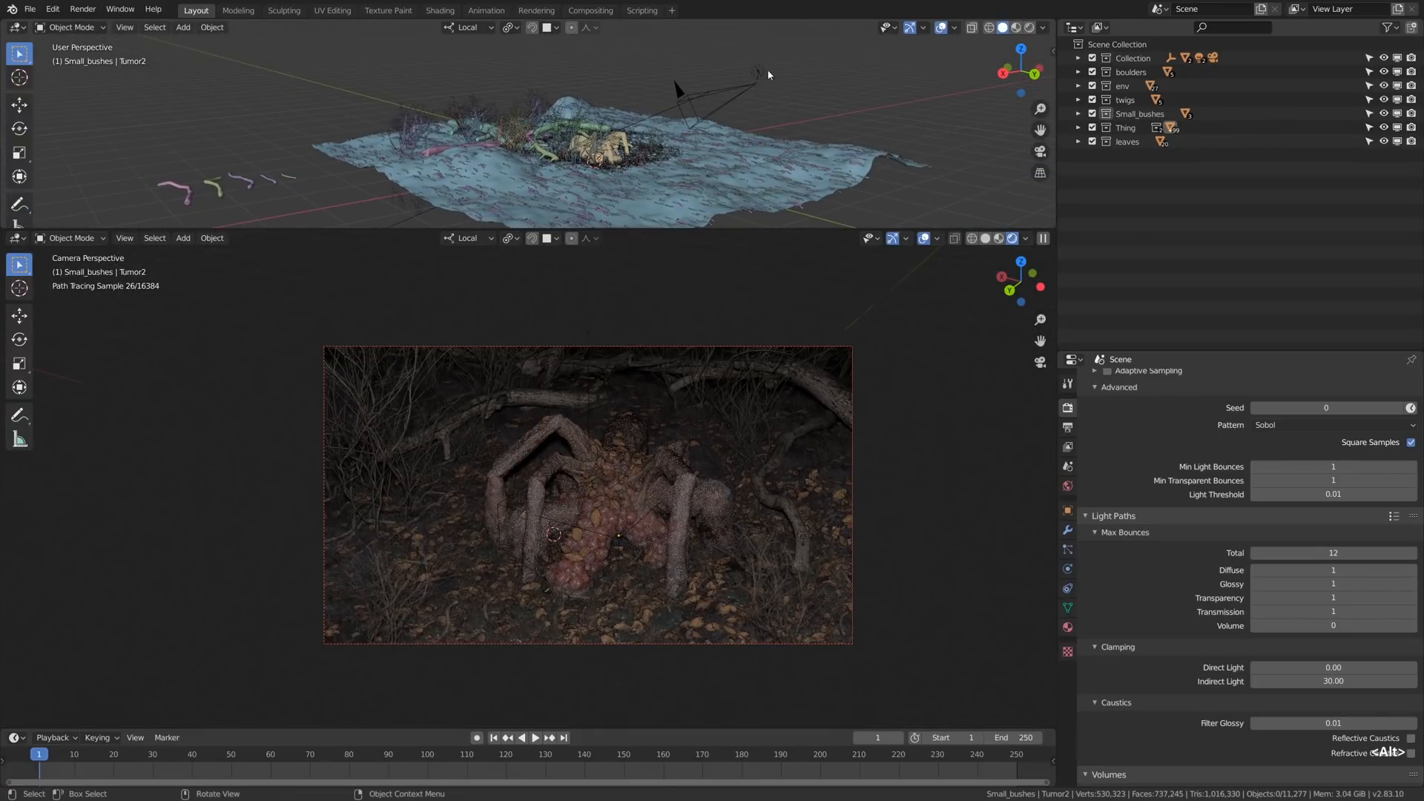
{"action": "left_click", "coordinate": [769, 74]}
{"action": "key", "text": "g"}
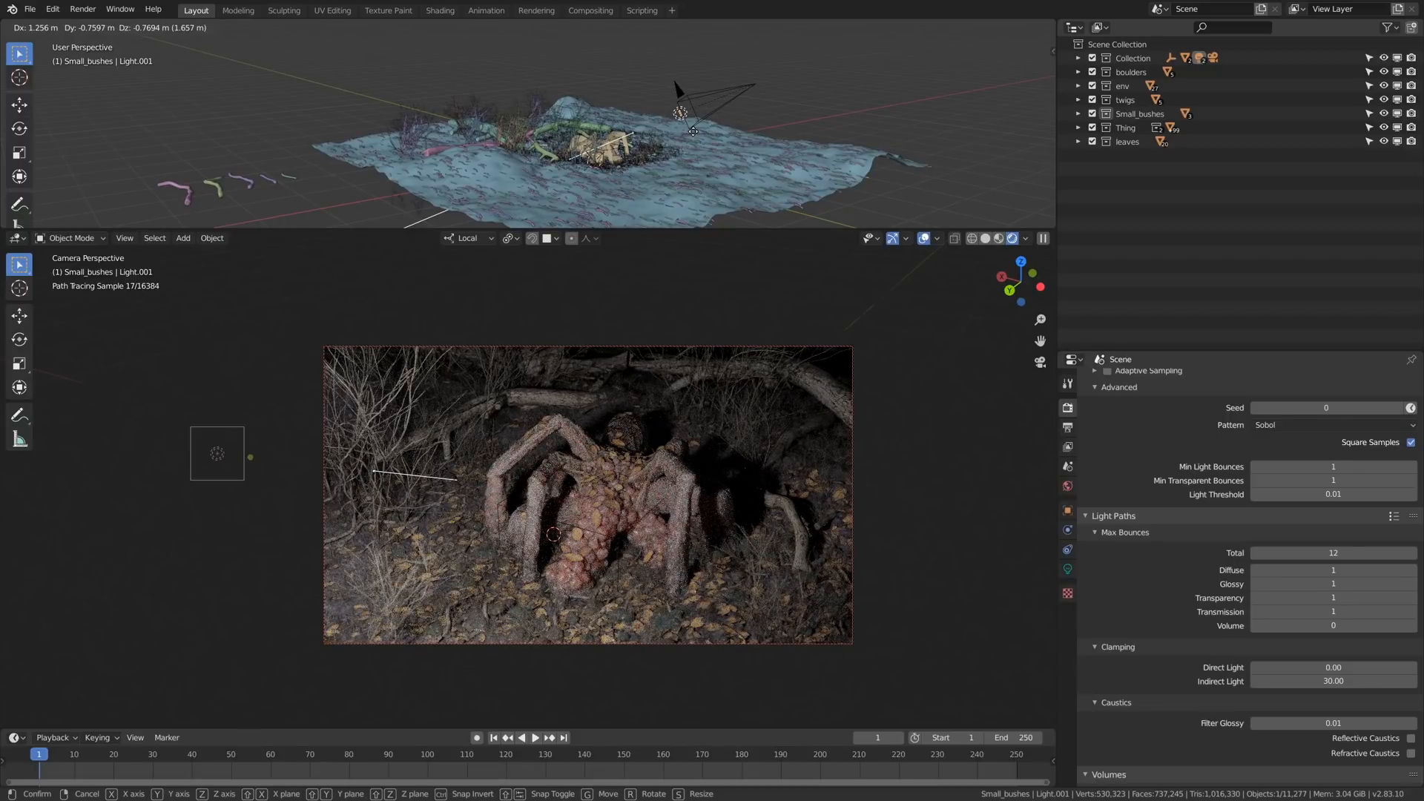
{"action": "key", "text": "Escape"}
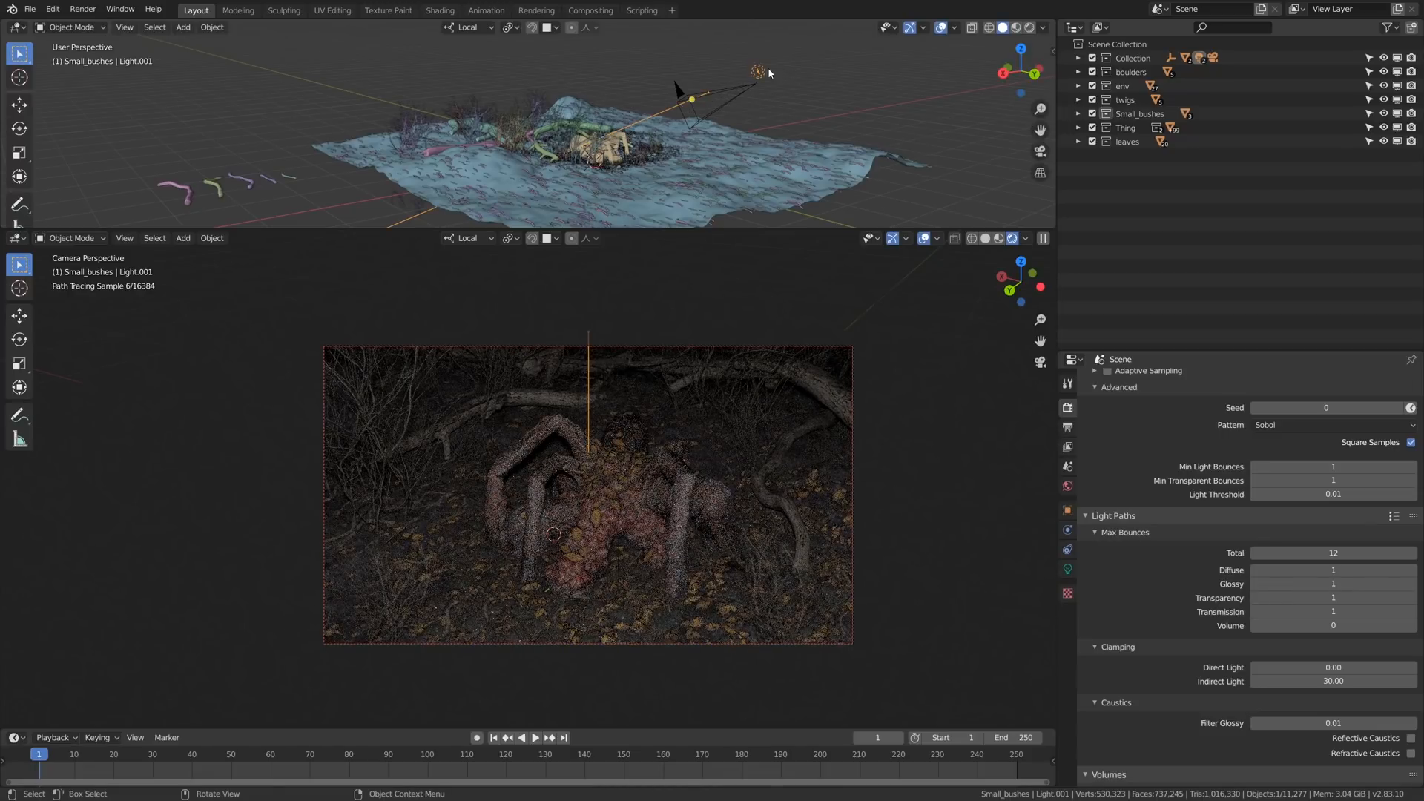
{"action": "left_click_drag", "start_coordinate": [770, 73], "coordinate": [841, 136], "text": "alt"}
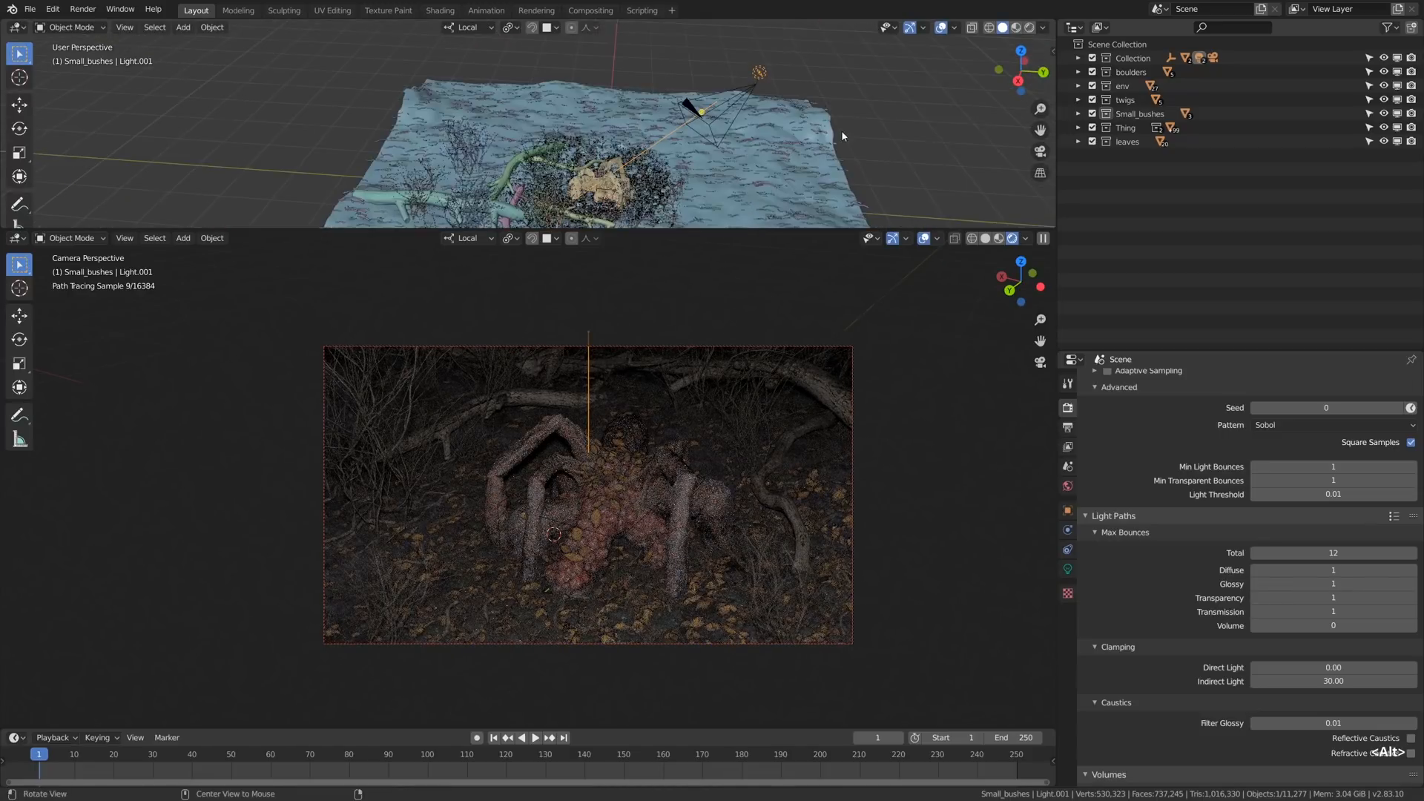
{"action": "left_click", "coordinate": [1068, 569]}
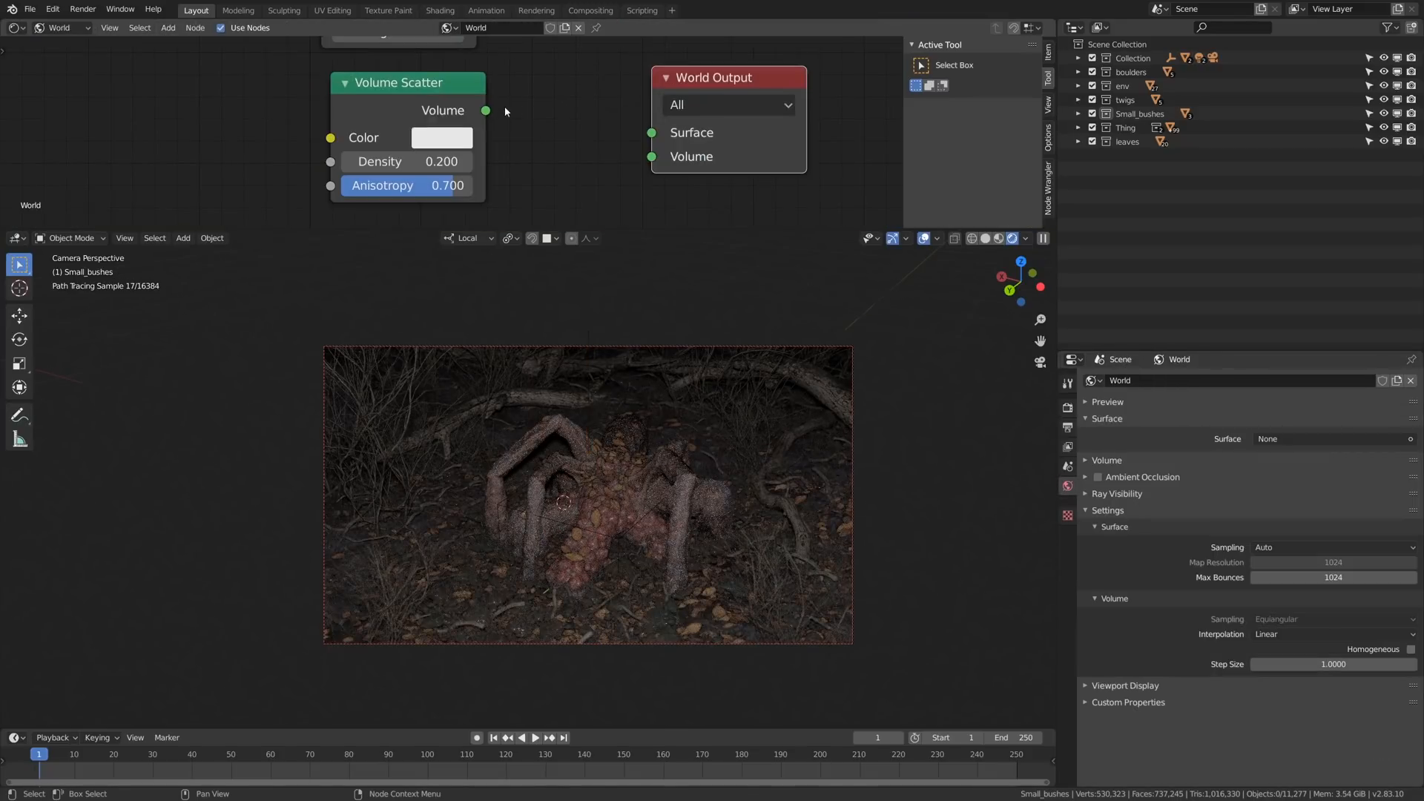
- Connect the Volume Scatter node to the World Output's Volume input
{"action": "left_click_drag", "start_coordinate": [486, 110], "coordinate": [577, 128]}
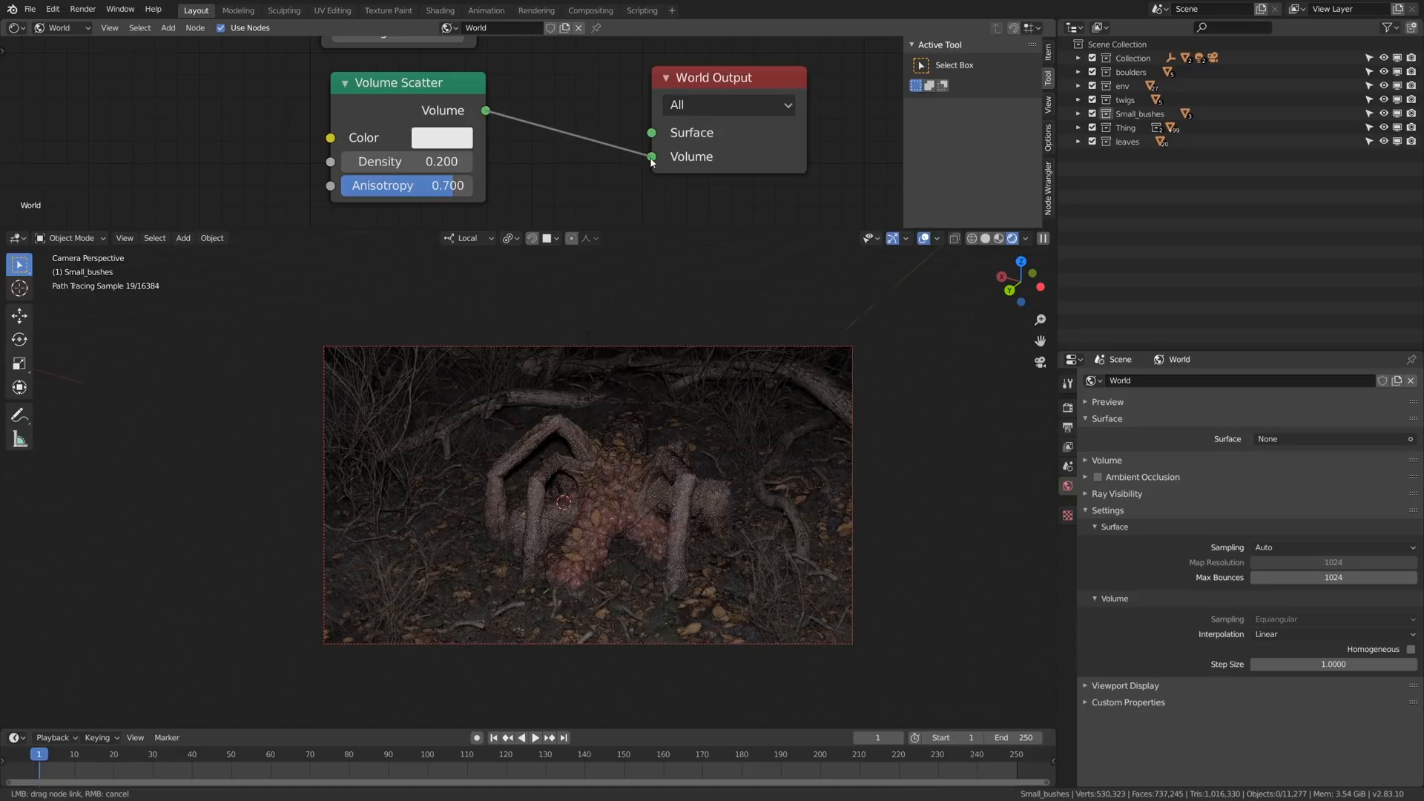
{"action": "left_click_drag", "start_coordinate": [656, 174], "coordinate": [655, 174]}
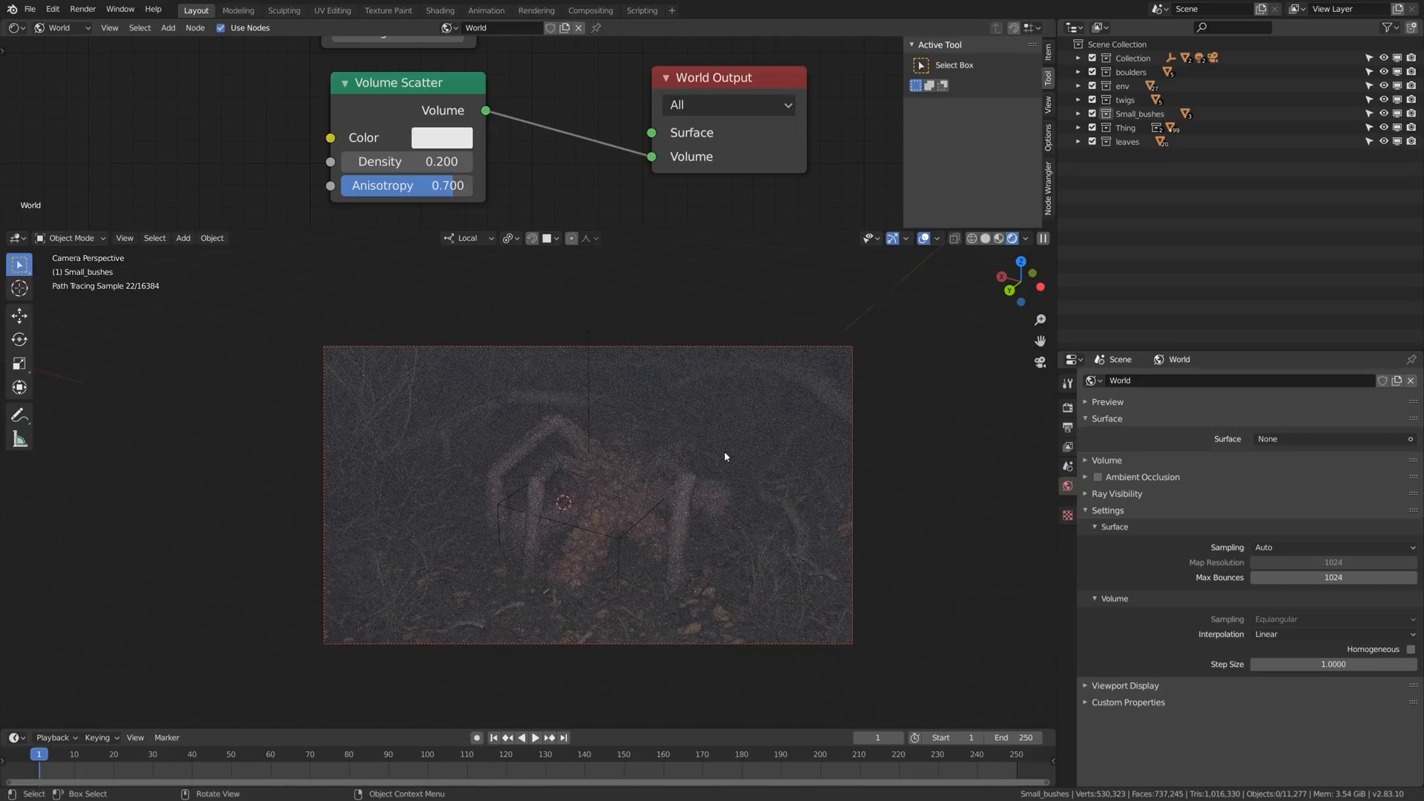
- Switch to the board of submitted renders and examine the finished creature image's fog, lighting, growths and leaves up close
{"action": "key", "text": "alt+Tab"}
{"action": "middle_click_drag", "start_coordinate": [515, 307], "coordinate": [526, 302]}
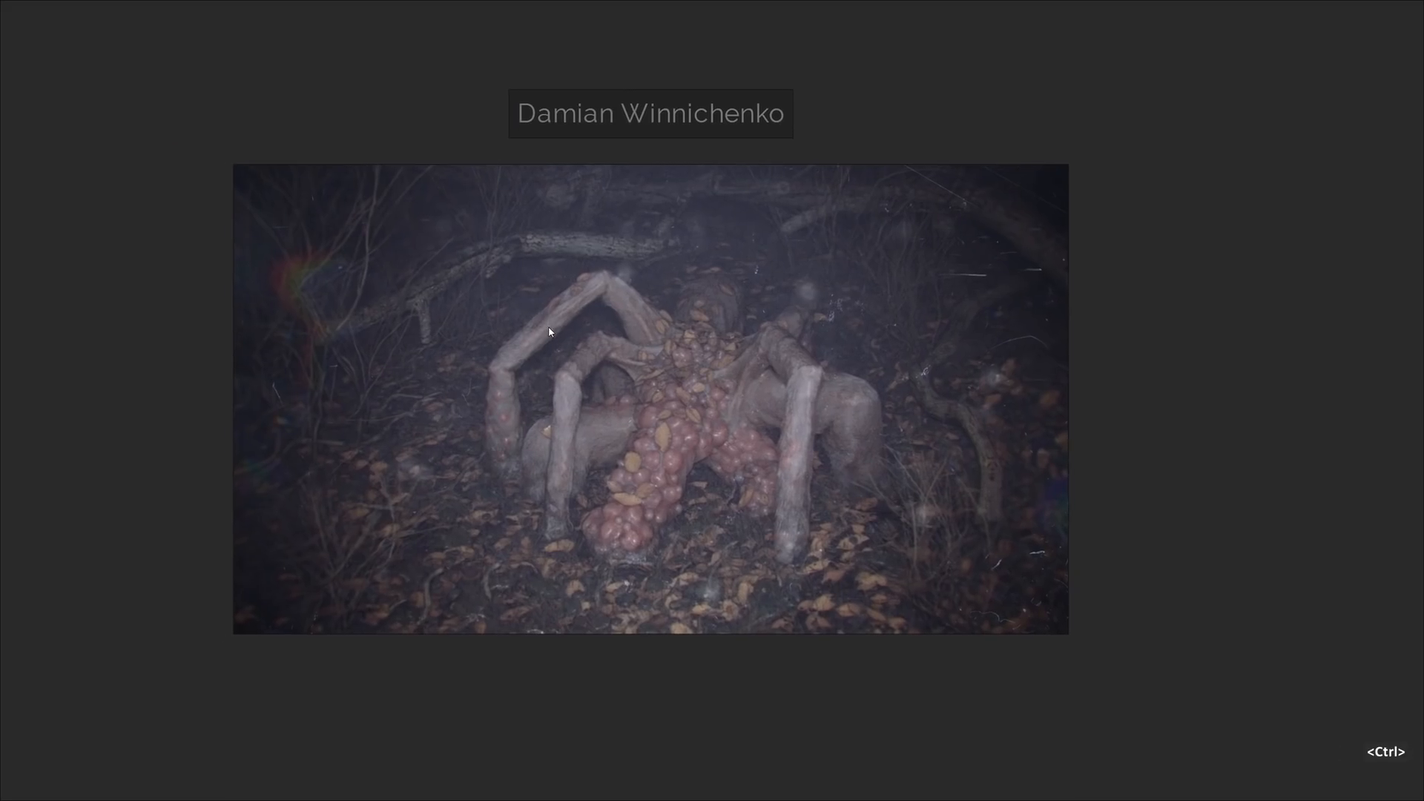
{"action": "mouse_move", "coordinate": [548, 353]}
{"action": "middle_mouse_down"}
{"action": "mouse_move", "coordinate": [585, 341]}
{"action": "mouse_move", "coordinate": [553, 344]}
{"action": "middle_mouse_up"}
{"action": "scroll", "coordinate": [546, 358], "scroll_direction": "up", "scroll_amount": 2}
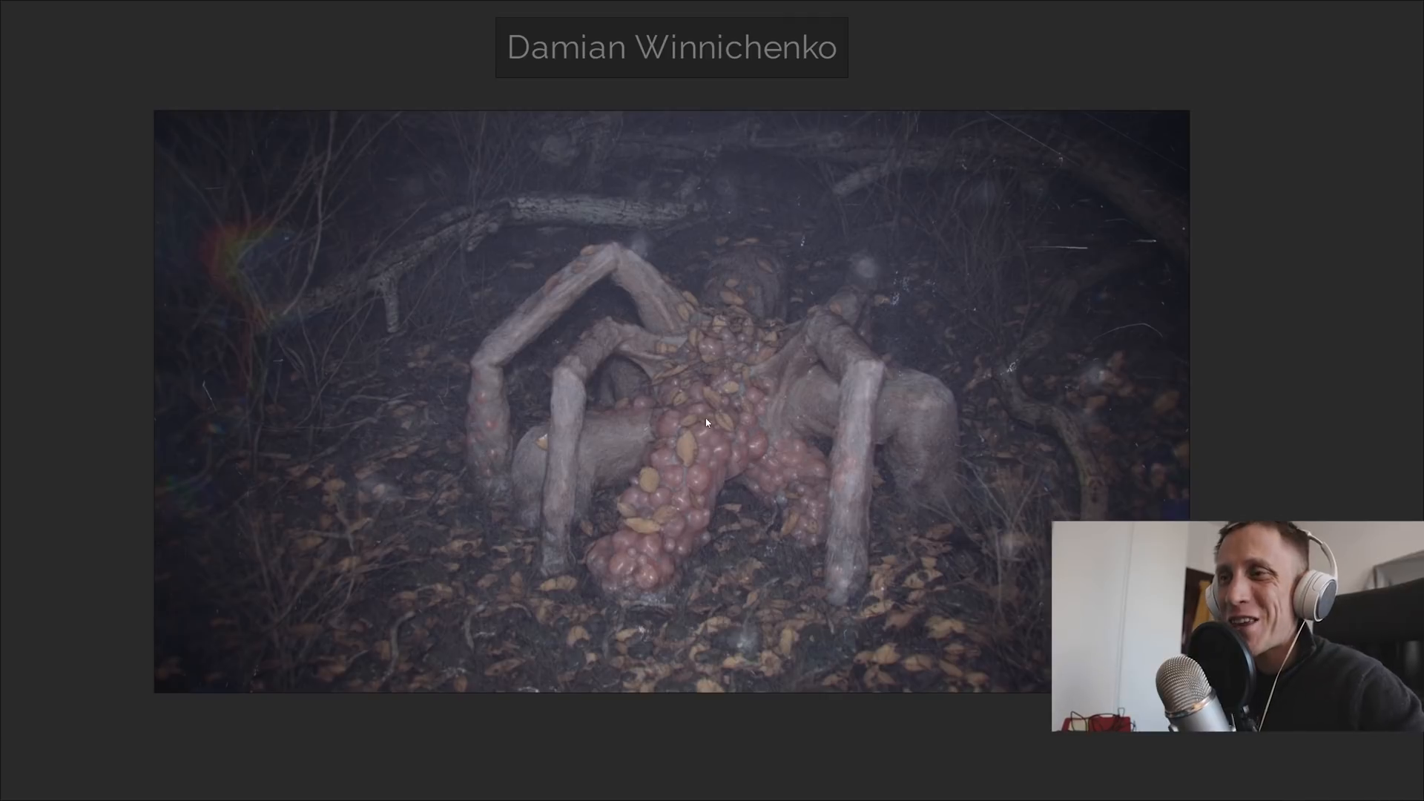
{"action": "mouse_move", "coordinate": [730, 330]}
{"action": "middle_mouse_down"}
{"action": "mouse_move", "coordinate": [739, 342]}
{"action": "mouse_move", "coordinate": [709, 344]}
{"action": "middle_mouse_up"}
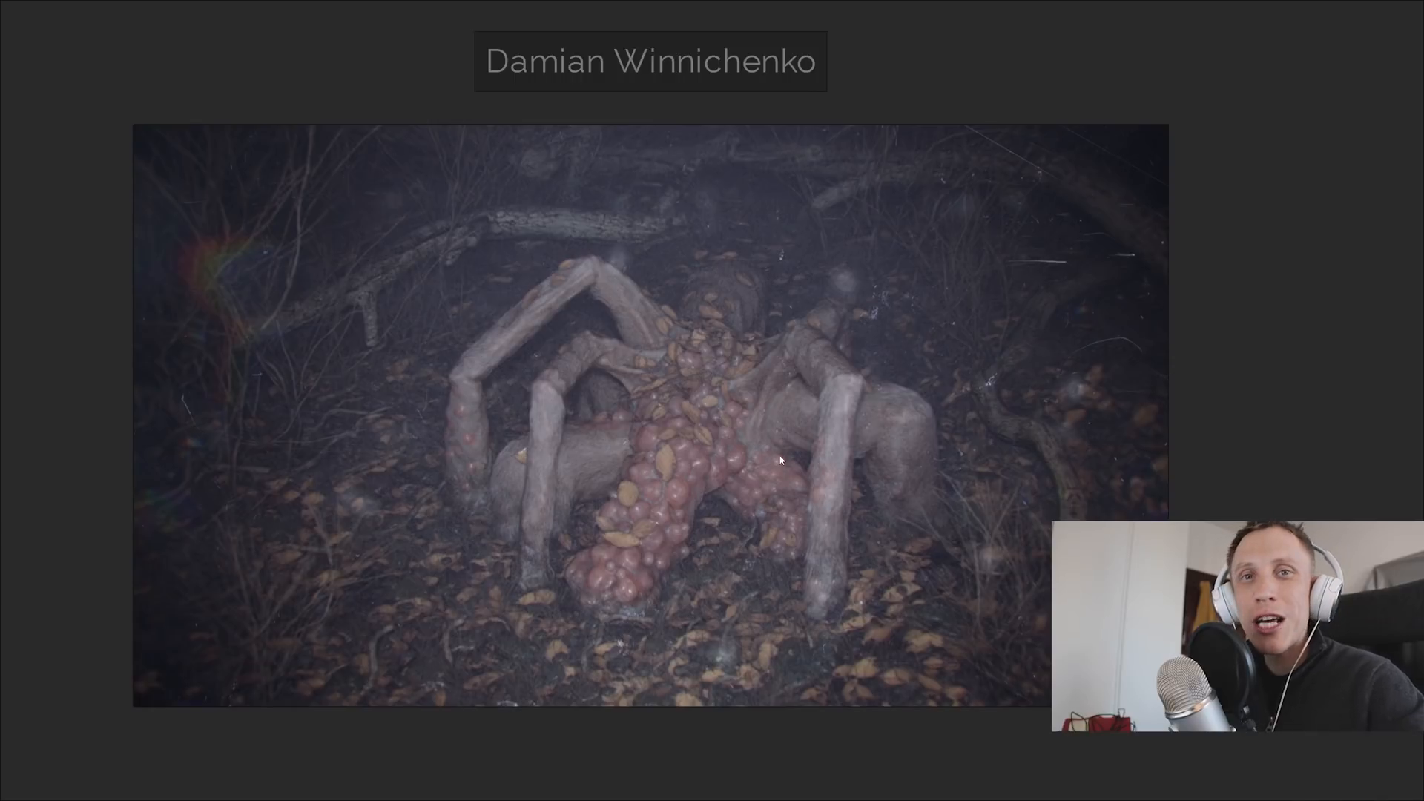
{"action": "scroll", "coordinate": [728, 445], "scroll_direction": "up", "scroll_amount": 1}
{"action": "mouse_move", "coordinate": [727, 480]}
{"action": "middle_mouse_down"}
{"action": "mouse_move", "coordinate": [727, 446]}
{"action": "mouse_move", "coordinate": [772, 495]}
{"action": "mouse_move", "coordinate": [776, 455]}
{"action": "mouse_move", "coordinate": [754, 487]}
{"action": "middle_mouse_up"}
{"action": "scroll", "coordinate": [776, 482], "scroll_direction": "up", "scroll_amount": 1}
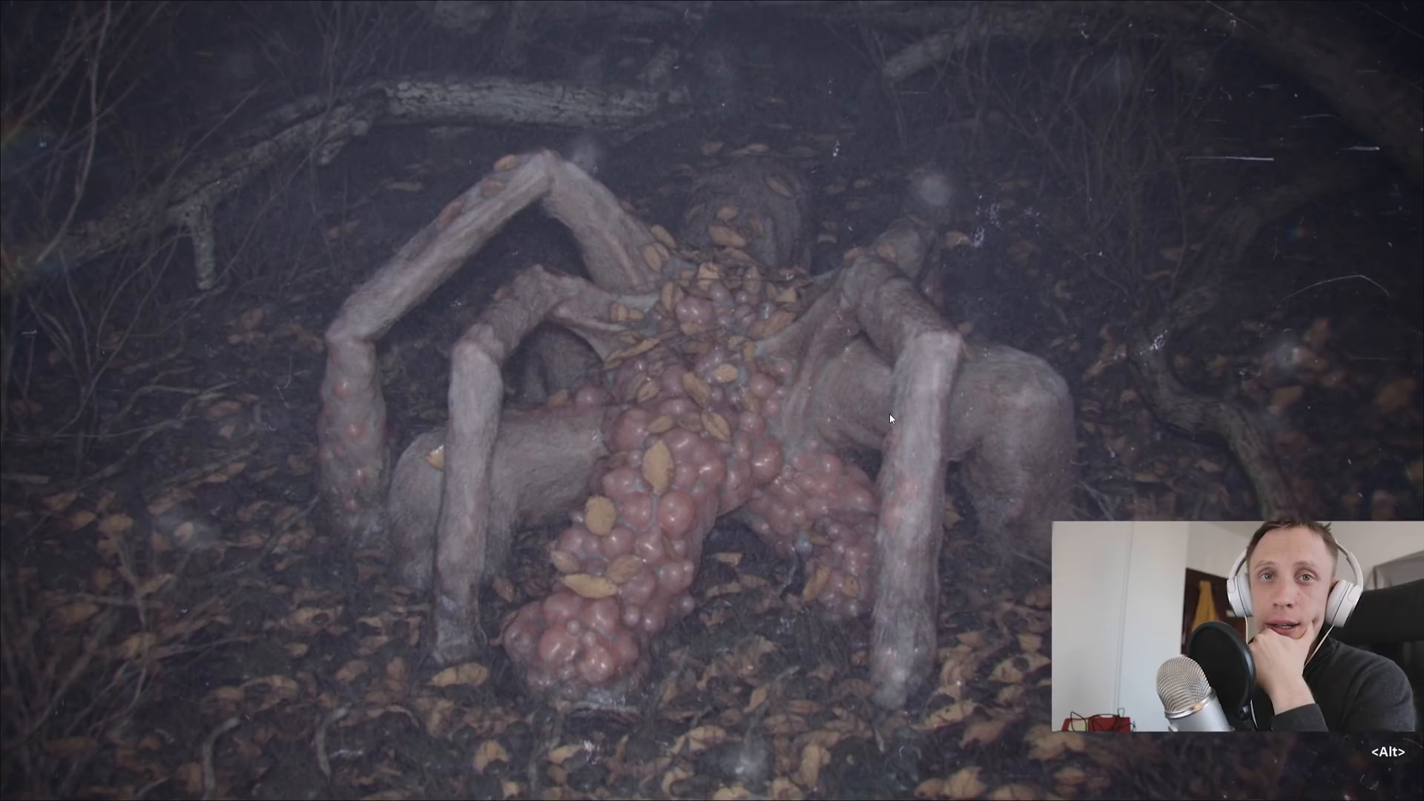
- Survey the whole board of submitted renders, including the earphones, car, Corona bottle and drink can images
{"action": "double_click", "coordinate": [891, 414]}
{"action": "middle_click_drag", "start_coordinate": [890, 415], "coordinate": [813, 309]}
{"action": "scroll", "coordinate": [780, 308], "scroll_direction": "up", "scroll_amount": 4}
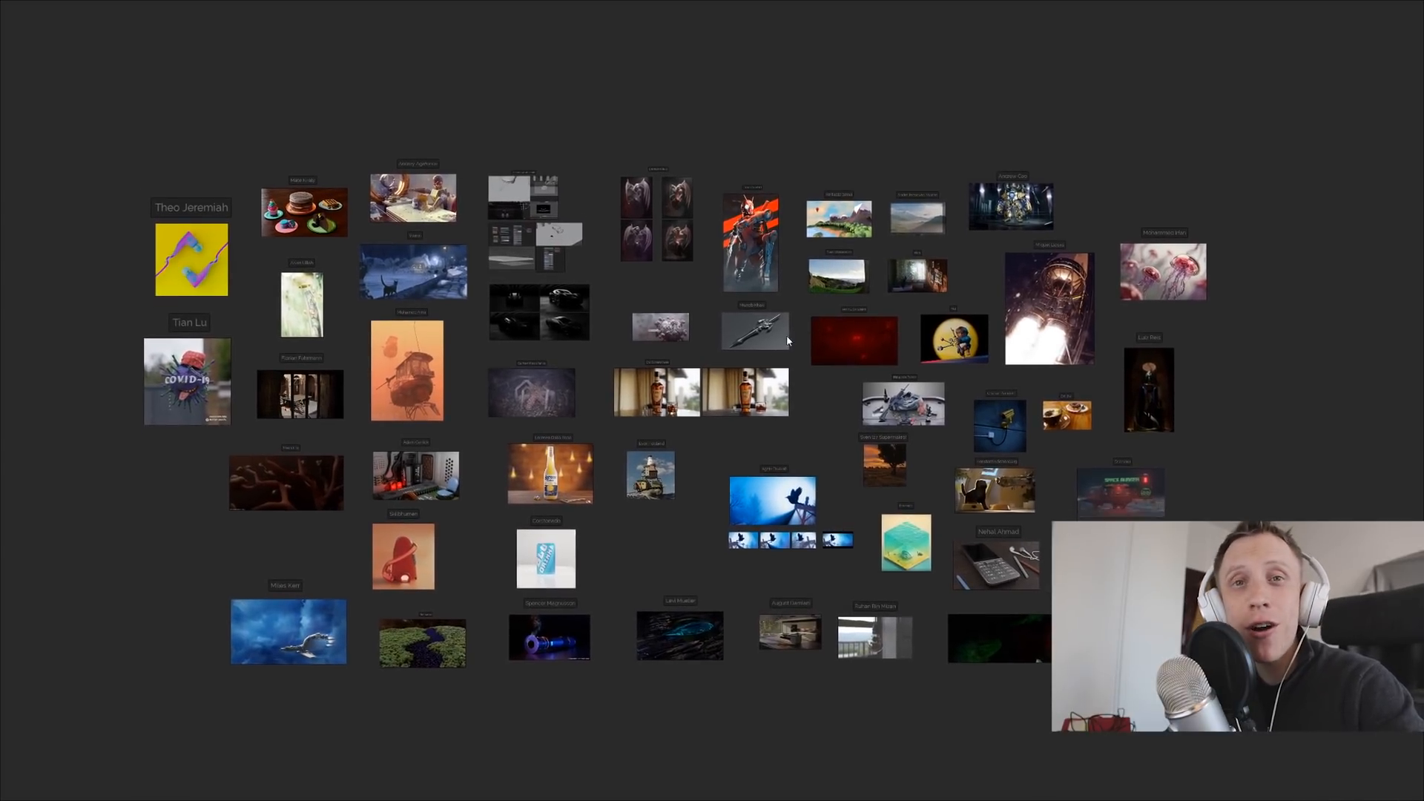
{"action": "scroll", "coordinate": [813, 318], "scroll_direction": "up", "scroll_amount": 4}
{"action": "middle_click_drag", "start_coordinate": [808, 318], "coordinate": [821, 280]}
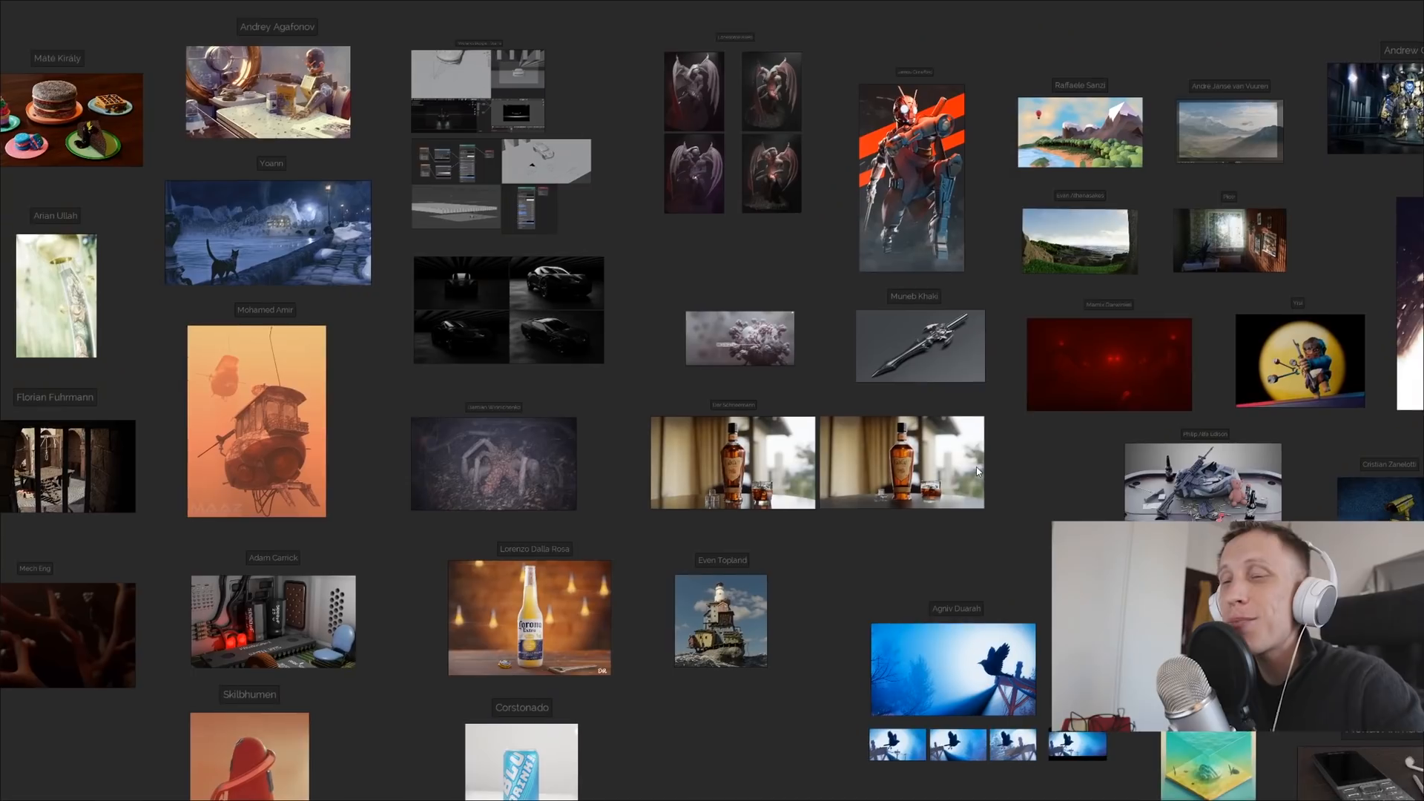
{"action": "middle_click_drag", "start_coordinate": [978, 472], "coordinate": [882, 369]}
{"action": "scroll", "coordinate": [800, 434], "scroll_direction": "down", "scroll_amount": 4}
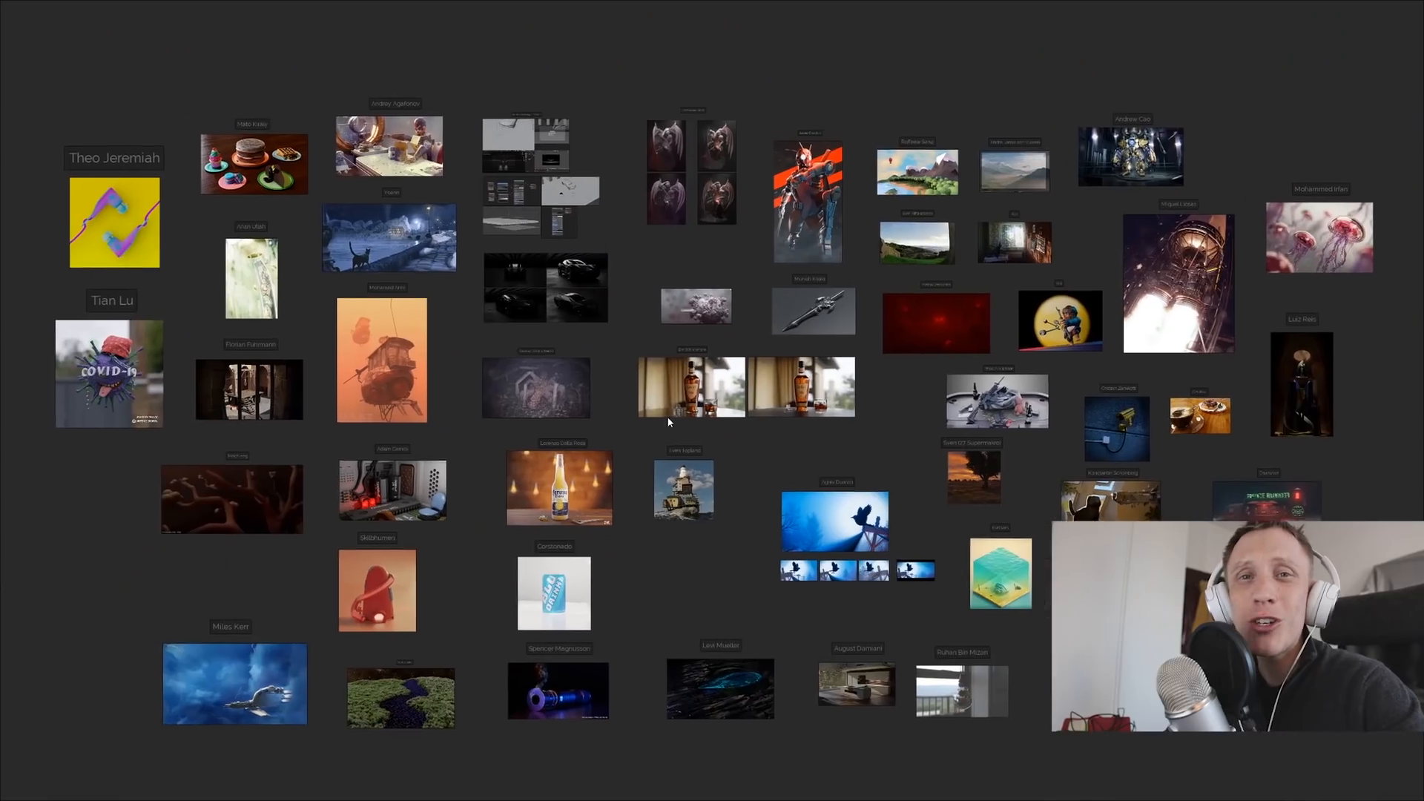
{"action": "middle_click_drag", "start_coordinate": [666, 419], "coordinate": [665, 413]}
{"action": "scroll", "coordinate": [131, 190], "scroll_direction": "up", "scroll_amount": 5}
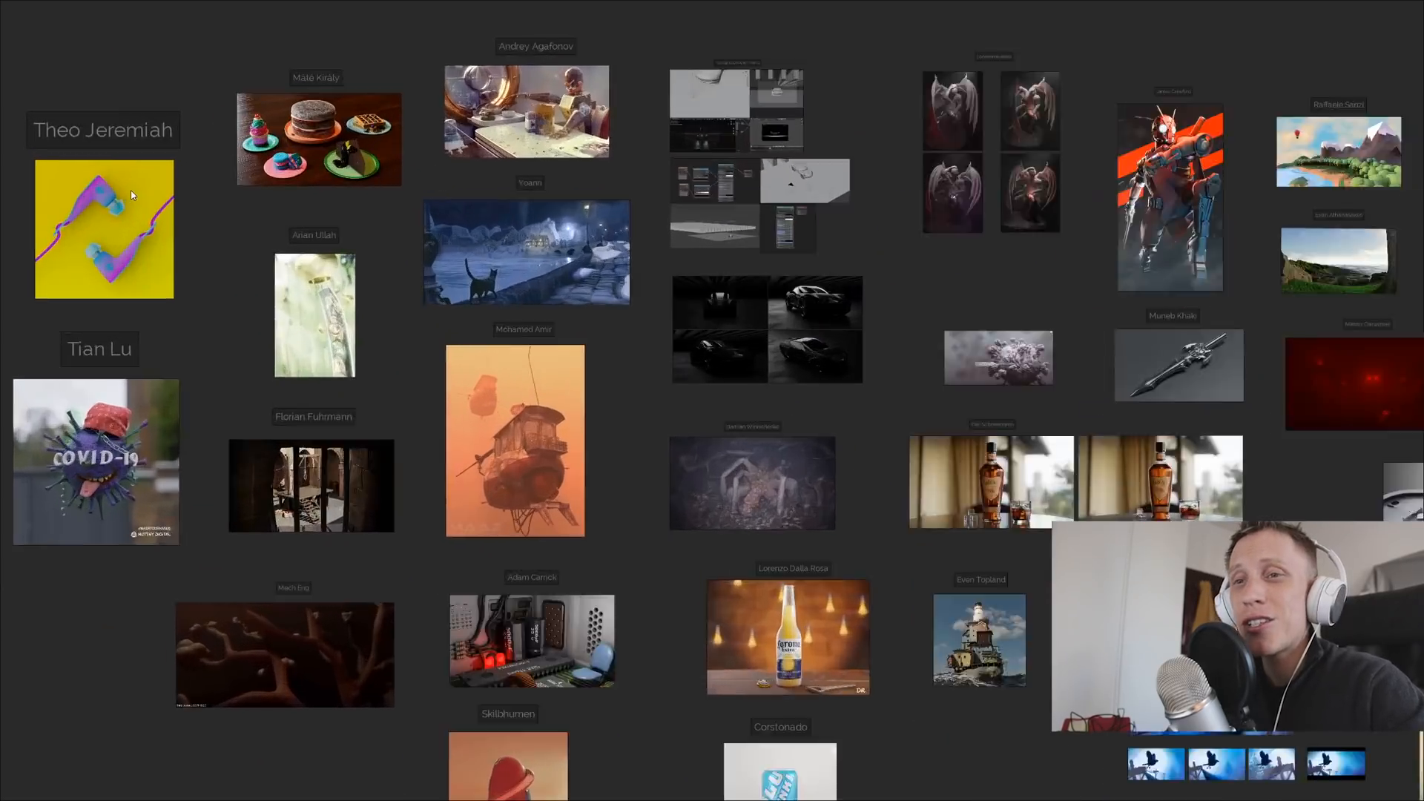
{"action": "middle_click_drag", "start_coordinate": [148, 199], "coordinate": [271, 145]}
{"action": "middle_click_drag", "start_coordinate": [1178, 496], "coordinate": [420, 625]}
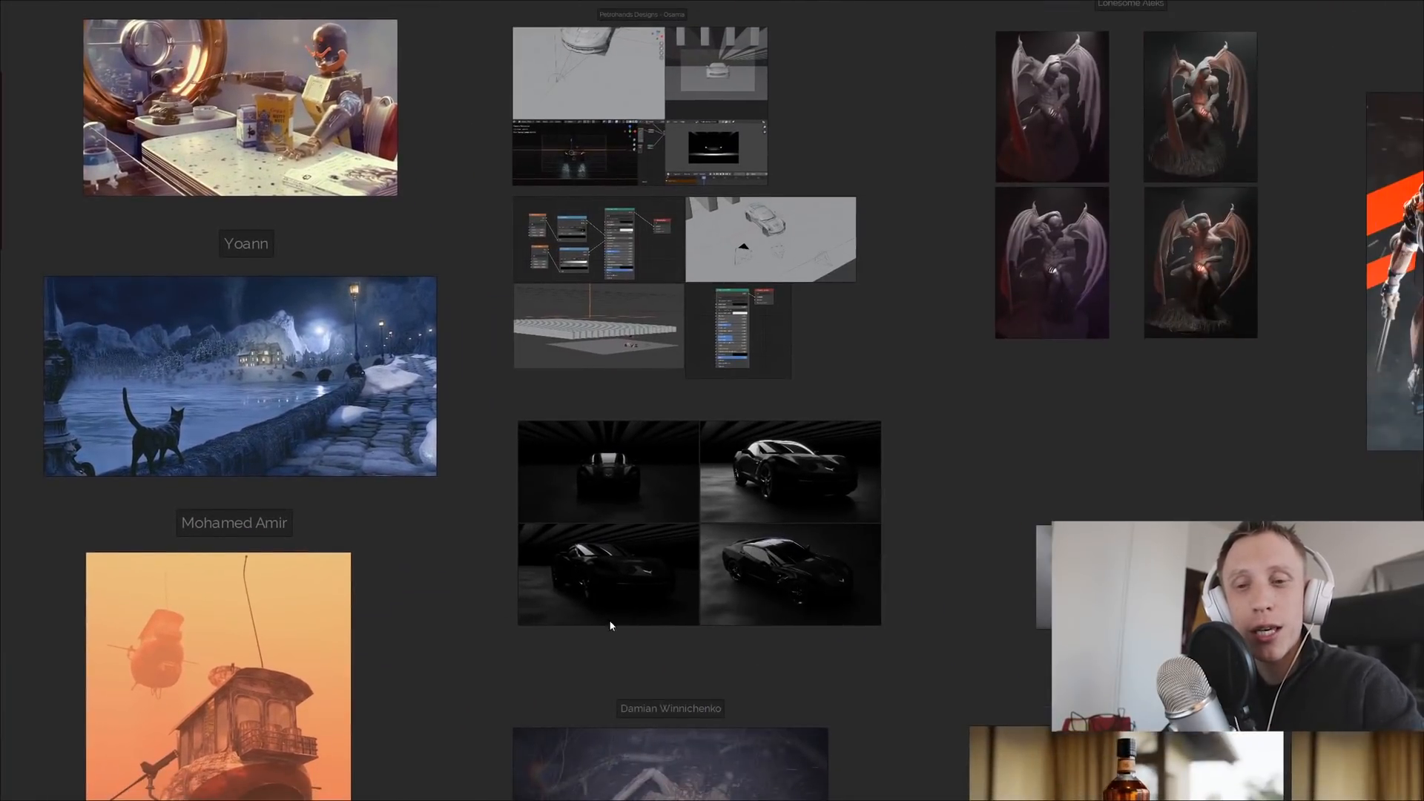
{"action": "middle_click_drag", "start_coordinate": [1294, 695], "coordinate": [1241, 2]}
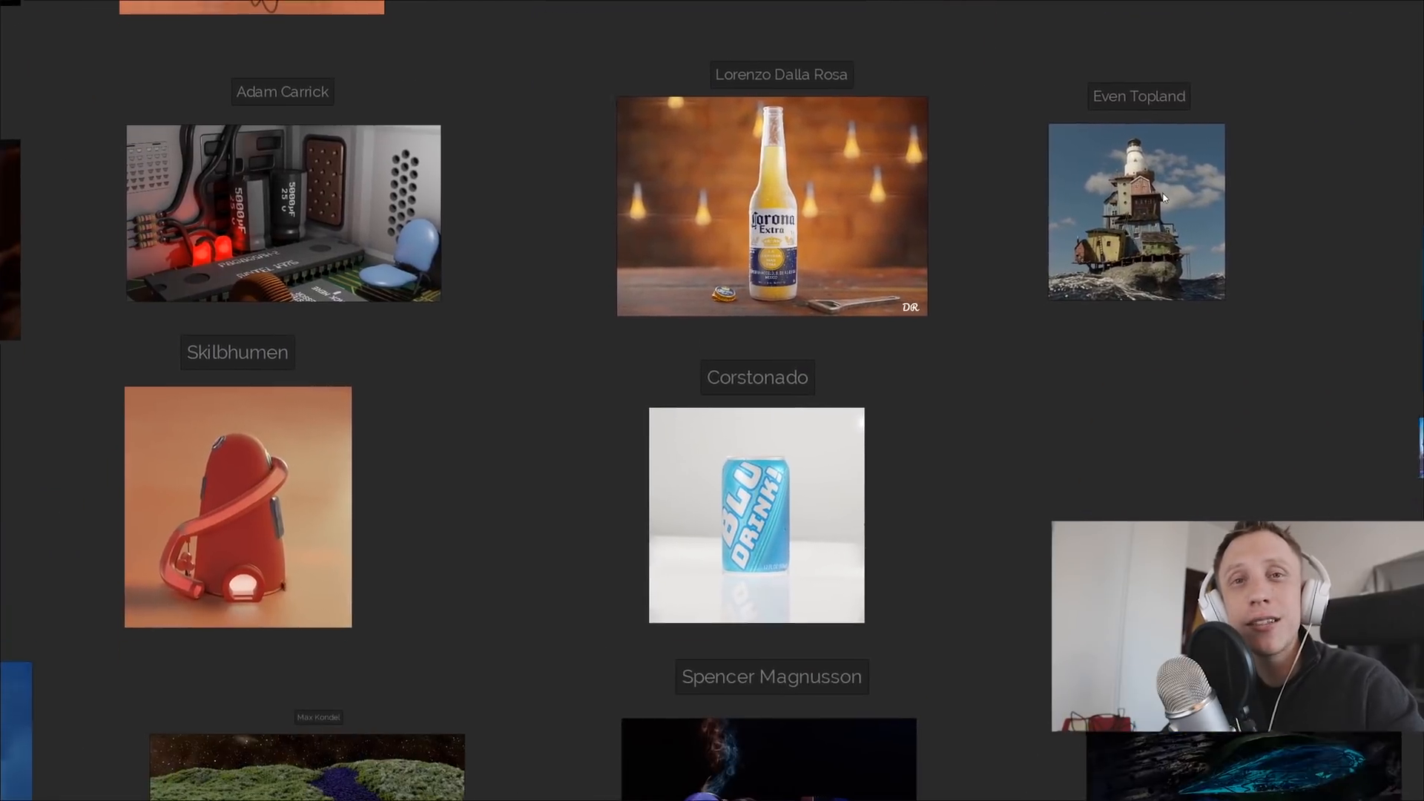